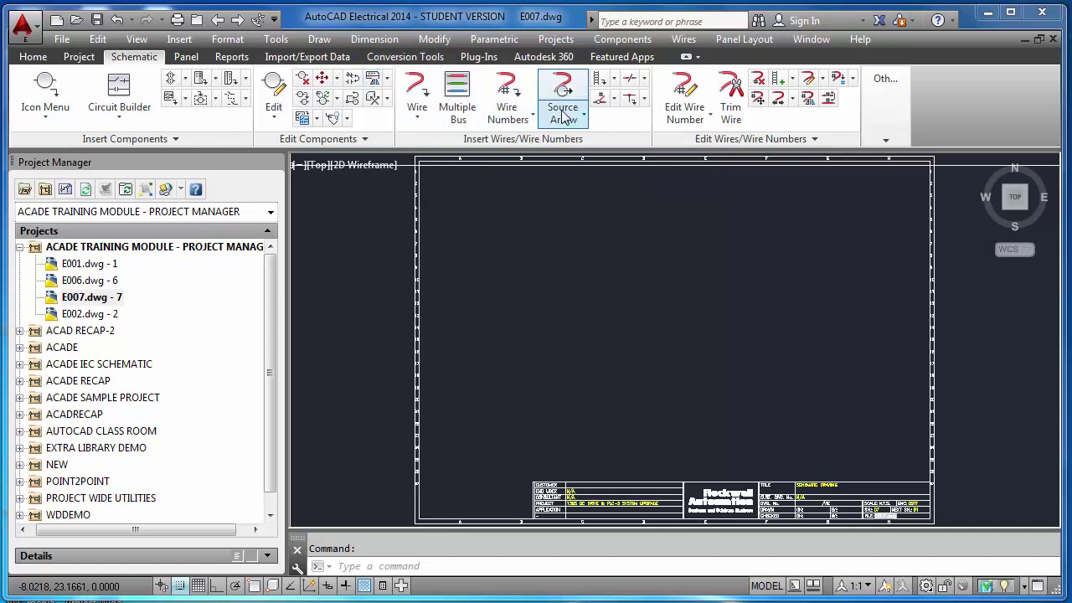
# - Draw a long vertical wire in the drawing area, near the sheet's left border
pyautogui.click(416, 99)
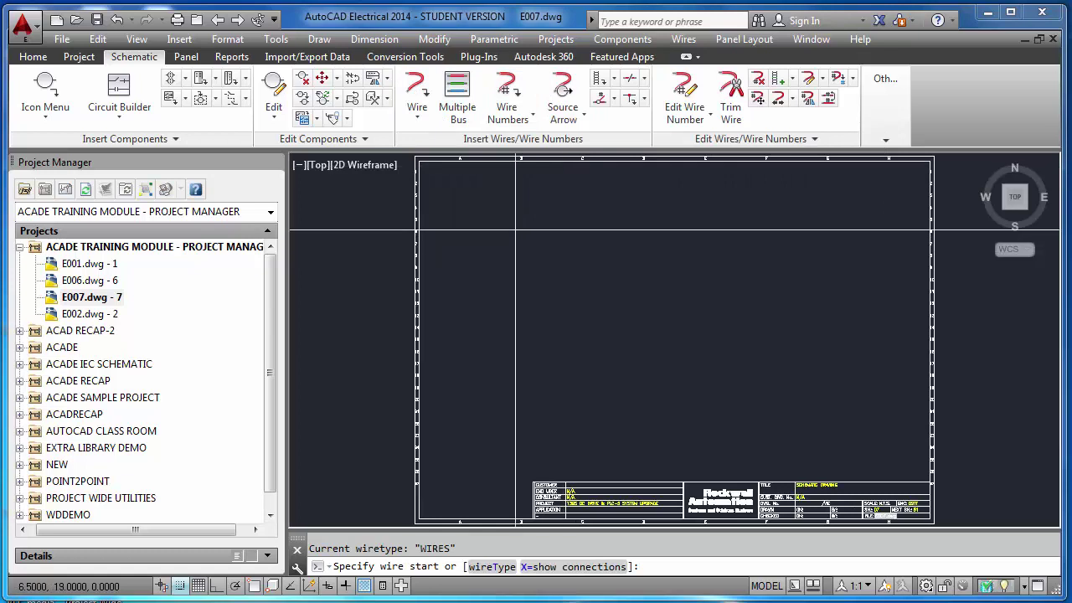
pyautogui.click(487, 200)
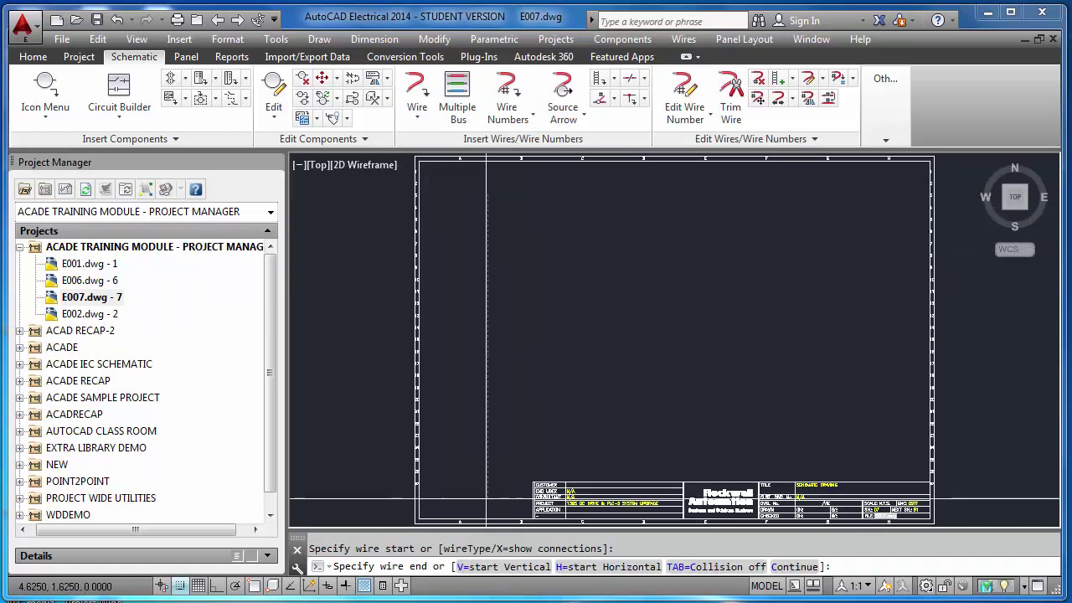
pyautogui.click(487, 500)
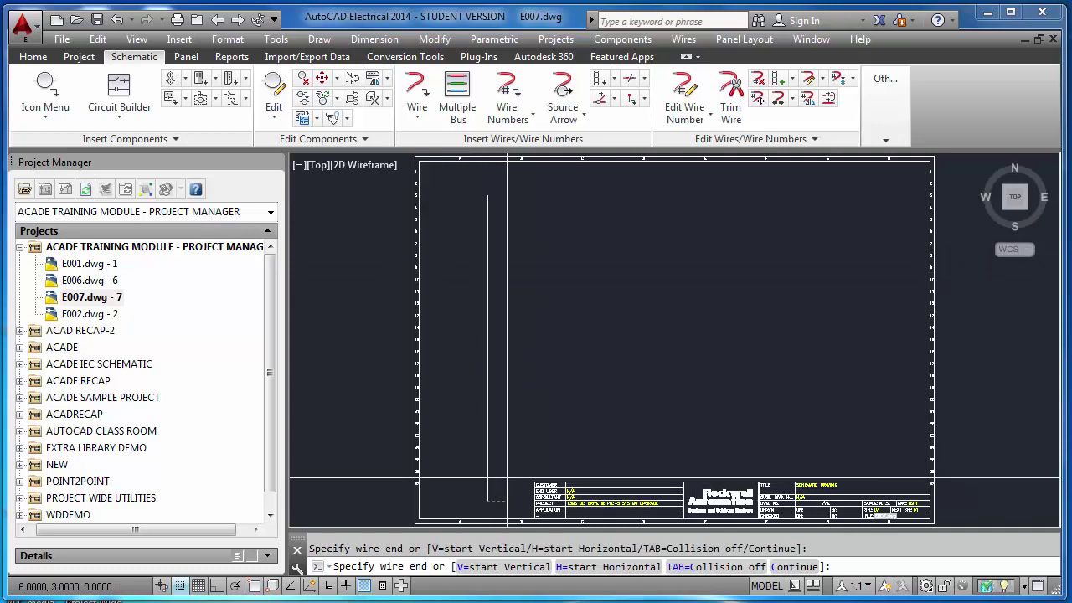
pyautogui.press('Escape')
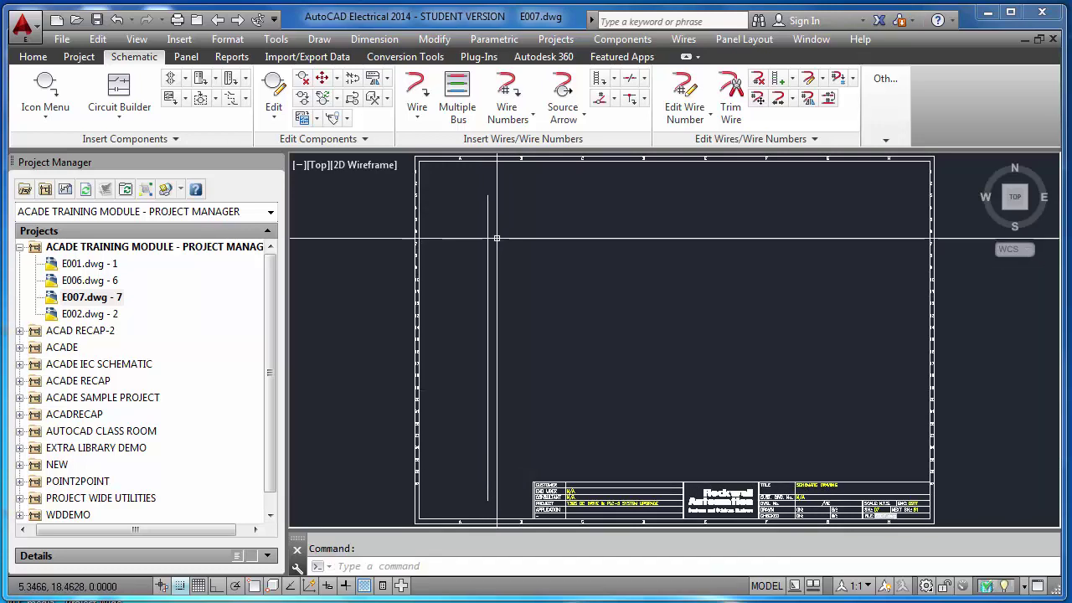
# - Erase the white vertical wire from the sheet
pyautogui.click(496, 238)
pyautogui.click(477, 255)
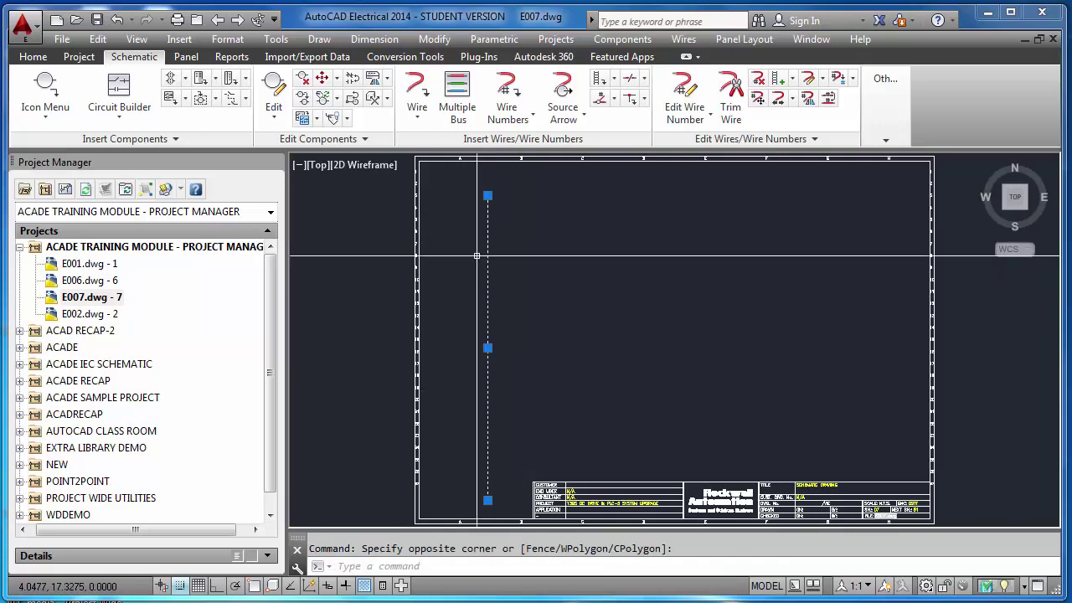
pyautogui.press('Delete')
# - Change the colour of the WIRES layer to red
pyautogui.click(33, 57)
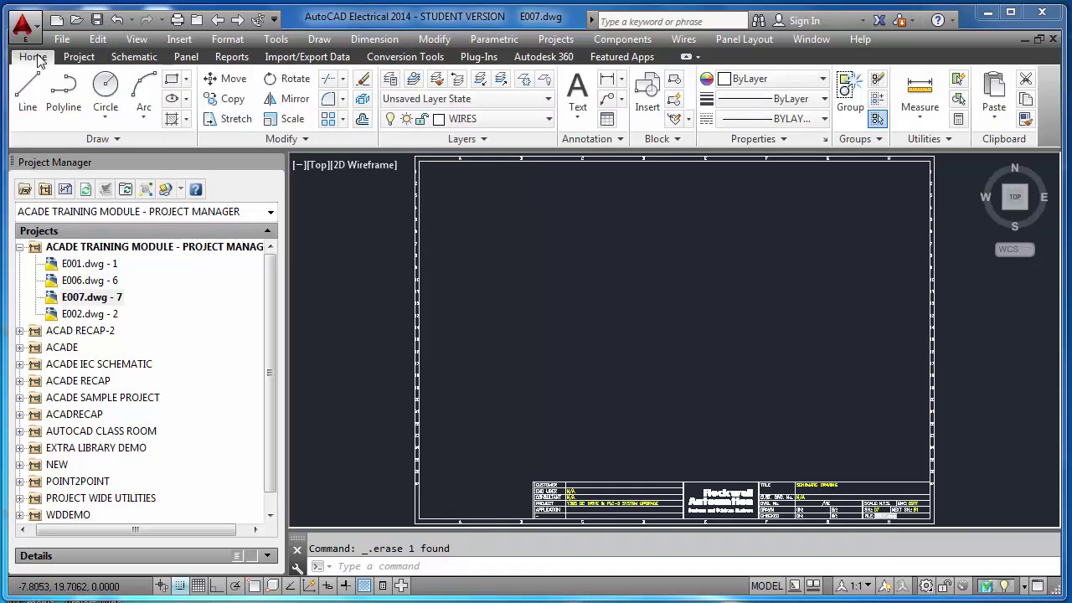
pyautogui.click(500, 125)
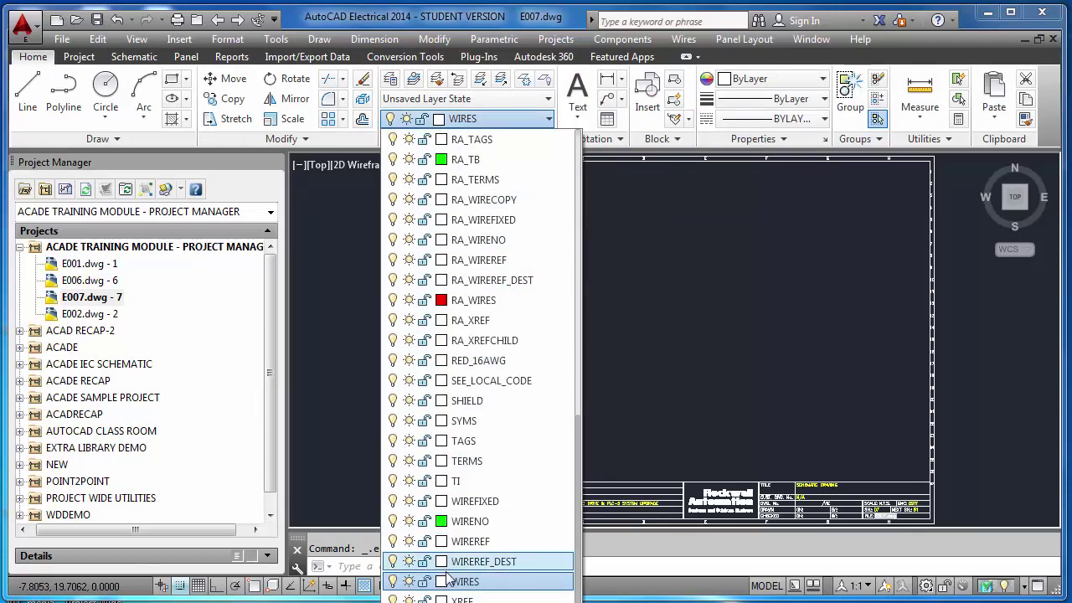
pyautogui.click(442, 582)
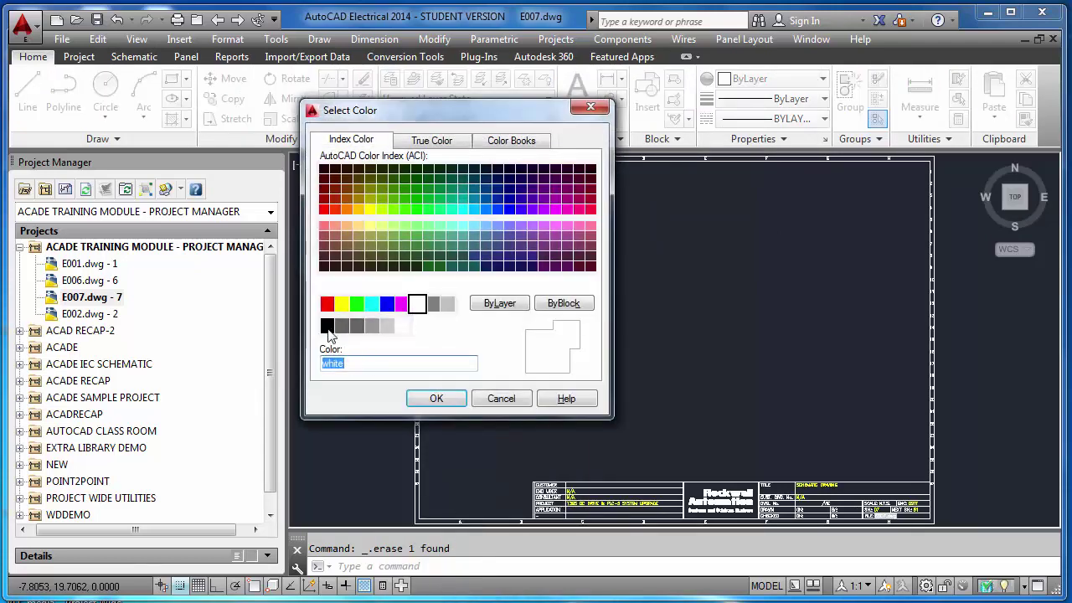
pyautogui.click(326, 303)
pyautogui.click(455, 399)
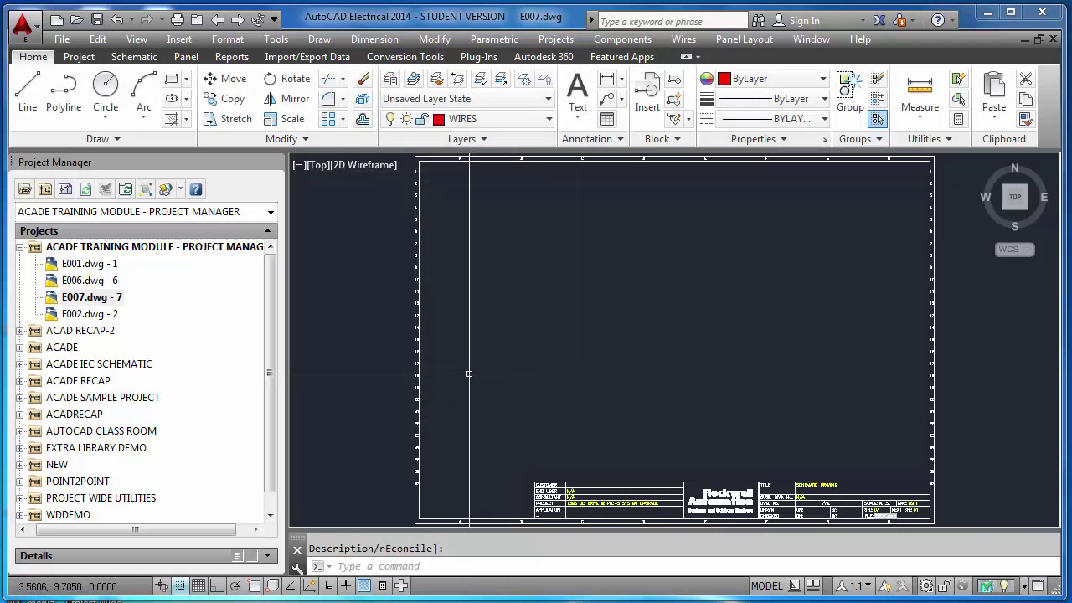
# - Draw two vertical wires from the same height near the sheet's upper border, one near the left border and one ending above the title block
pyautogui.click(134, 56)
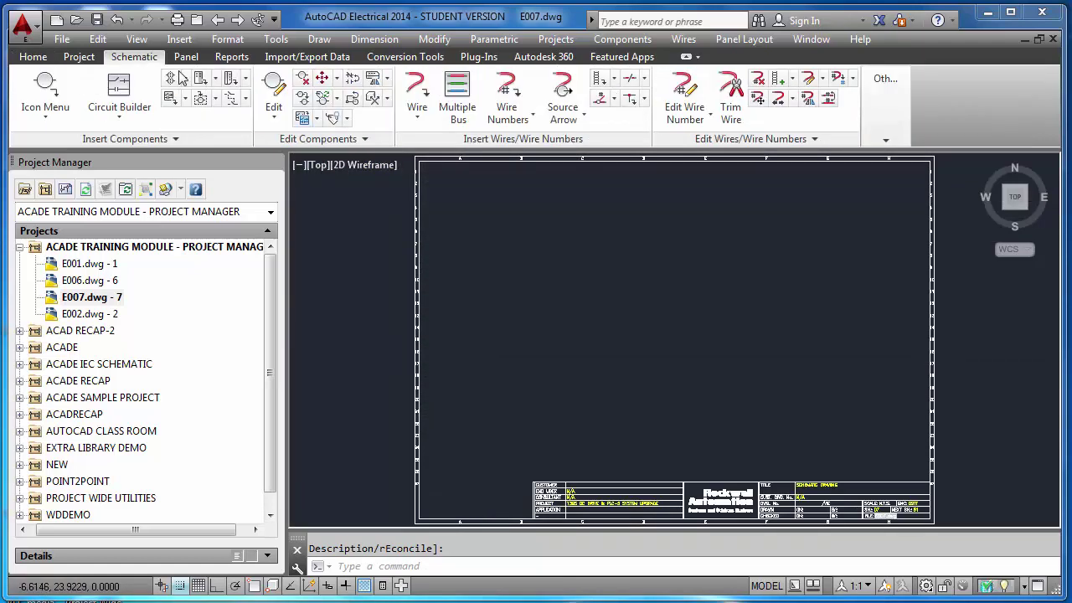
pyautogui.click(417, 93)
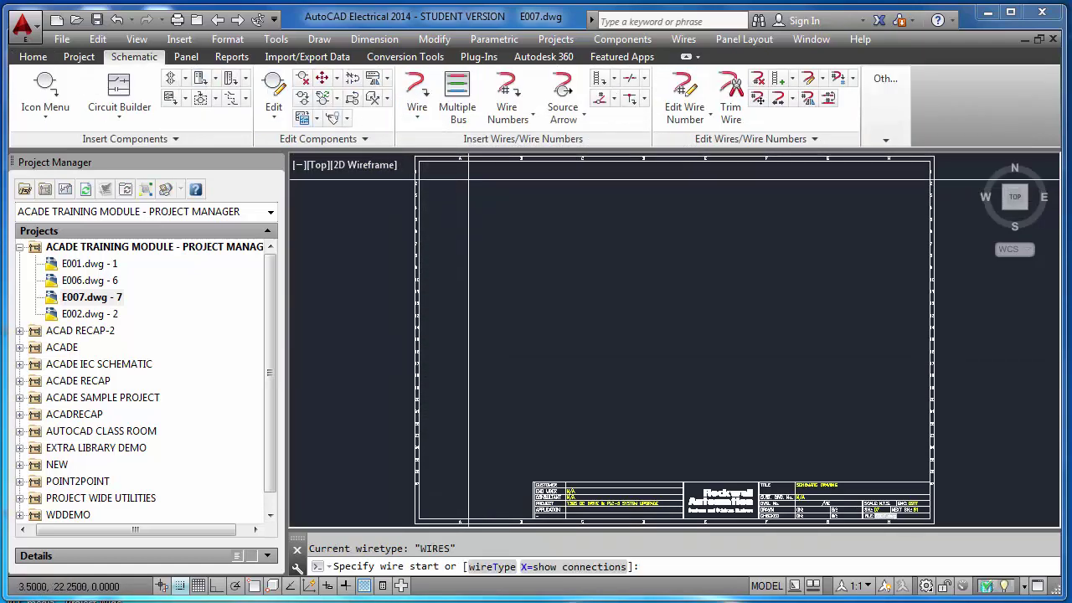
pyautogui.click(468, 181)
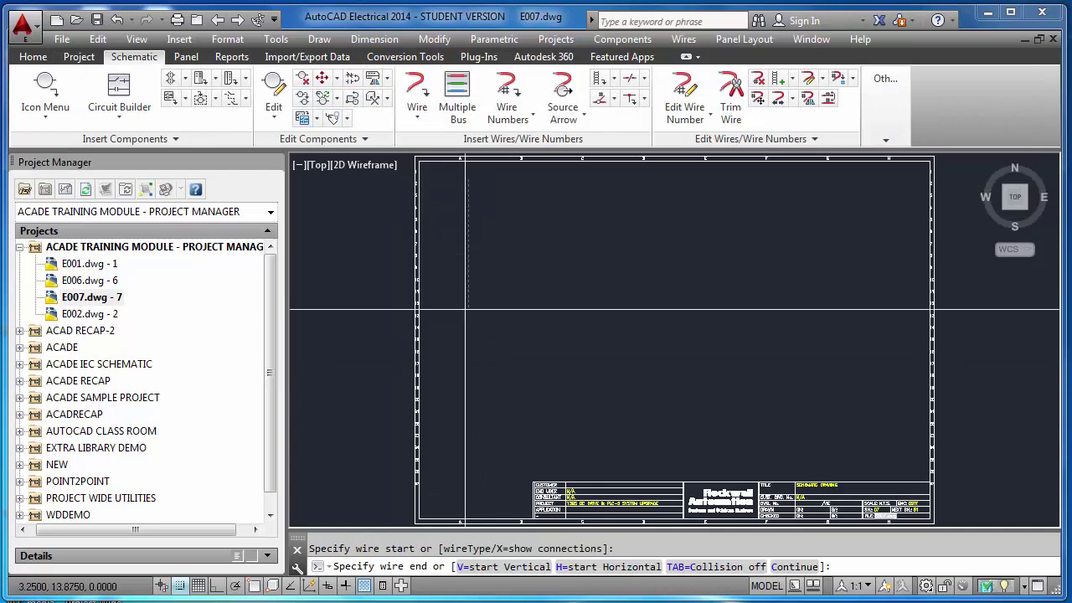
pyautogui.click(468, 501)
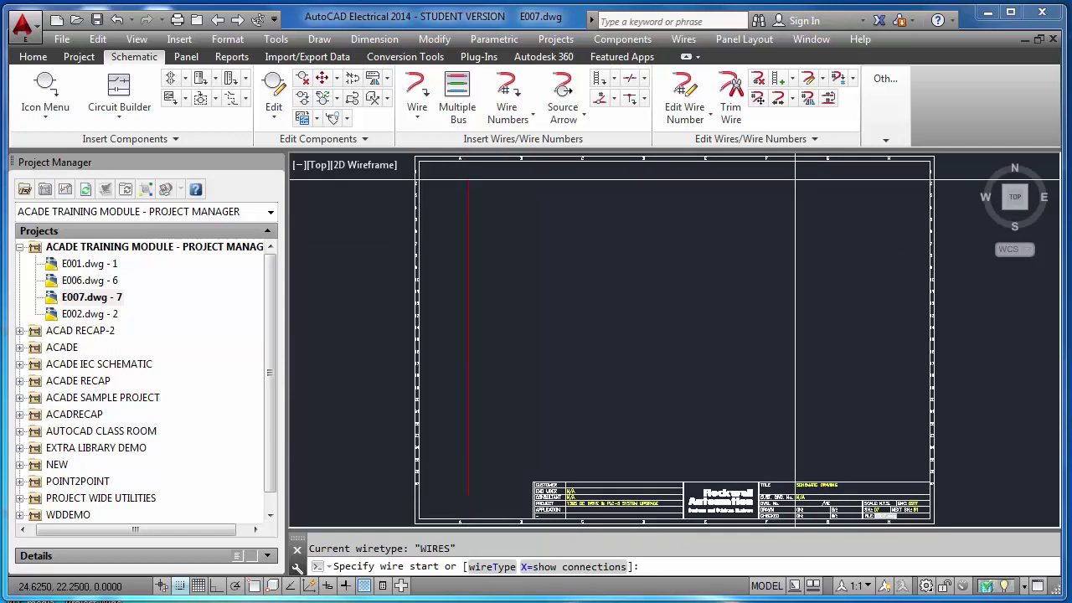
pyautogui.click(796, 182)
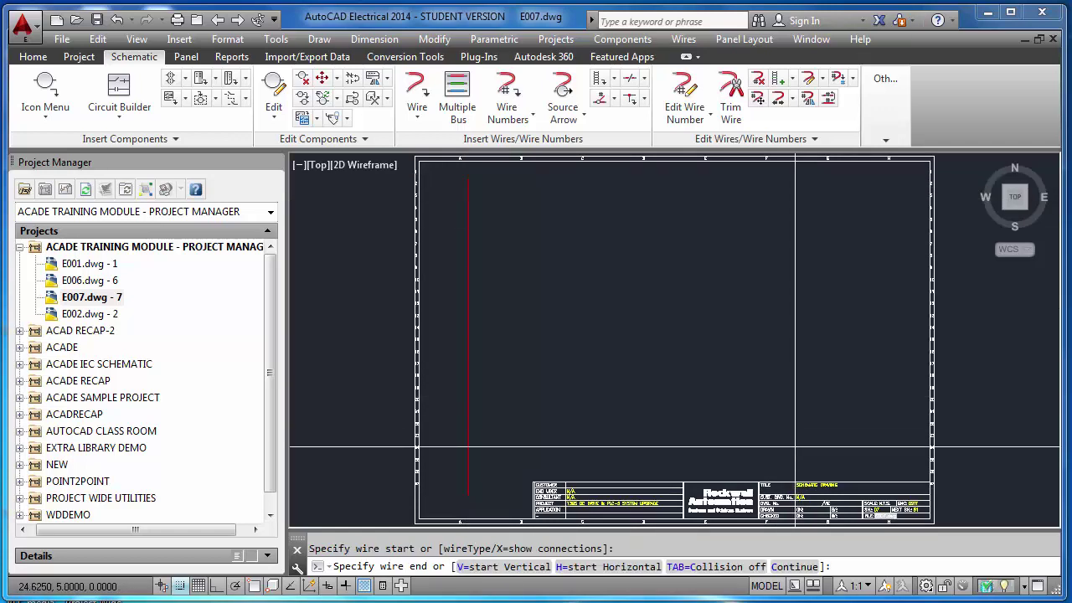
pyautogui.click(795, 462)
pyautogui.press('Escape')
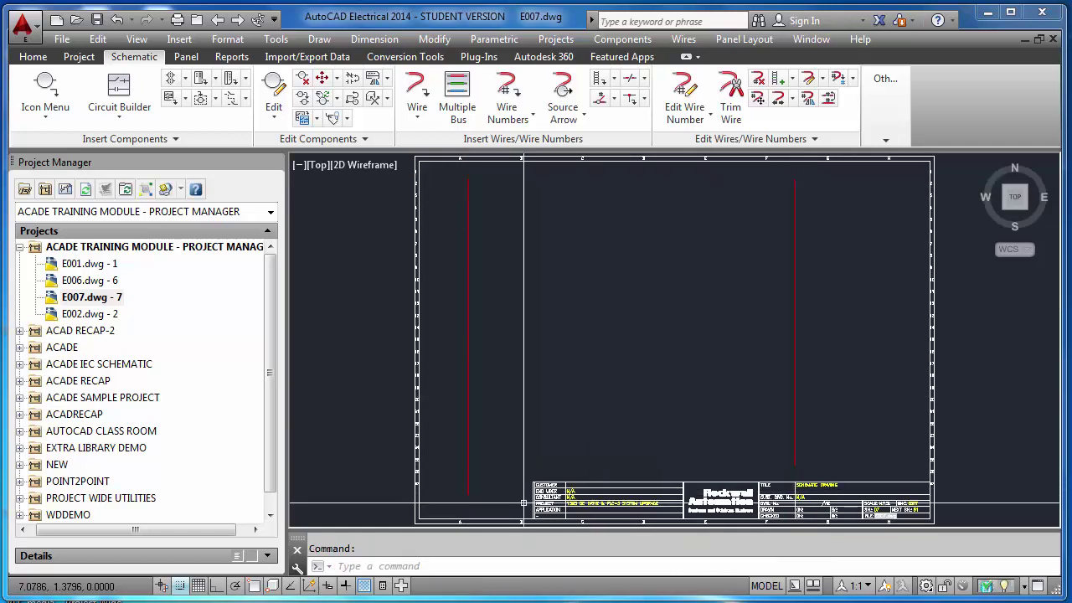
pyautogui.click(457, 490)
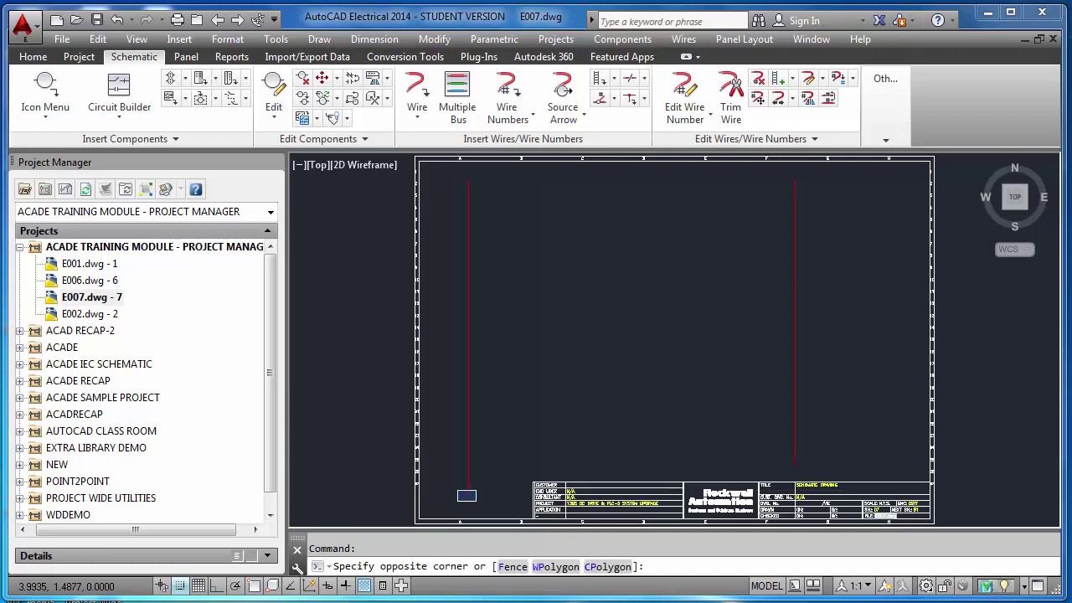
pyautogui.press('Escape')
pyautogui.click(780, 173)
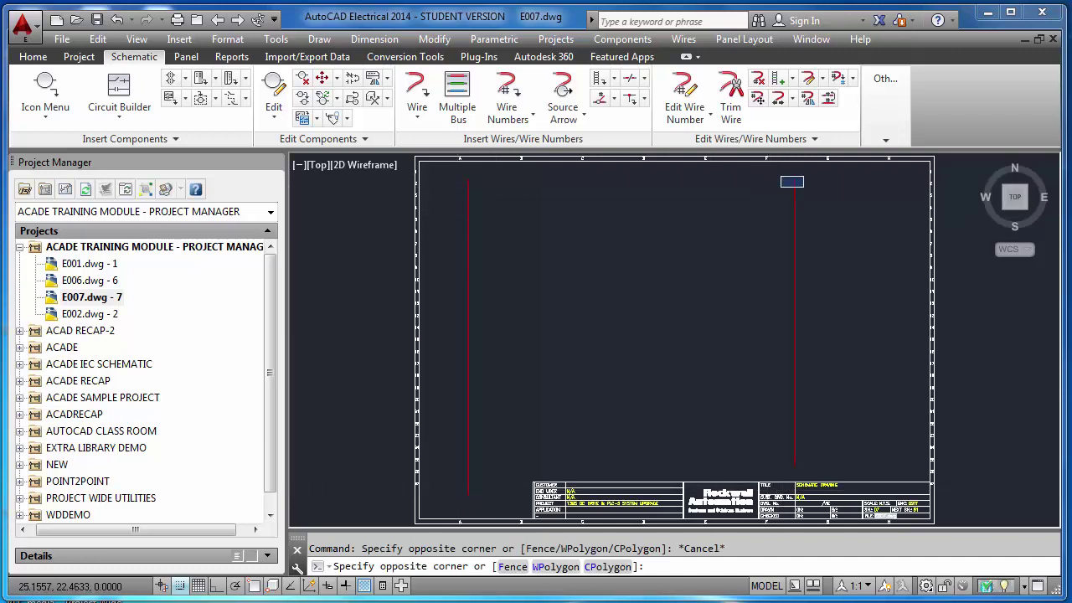
pyautogui.press('Escape')
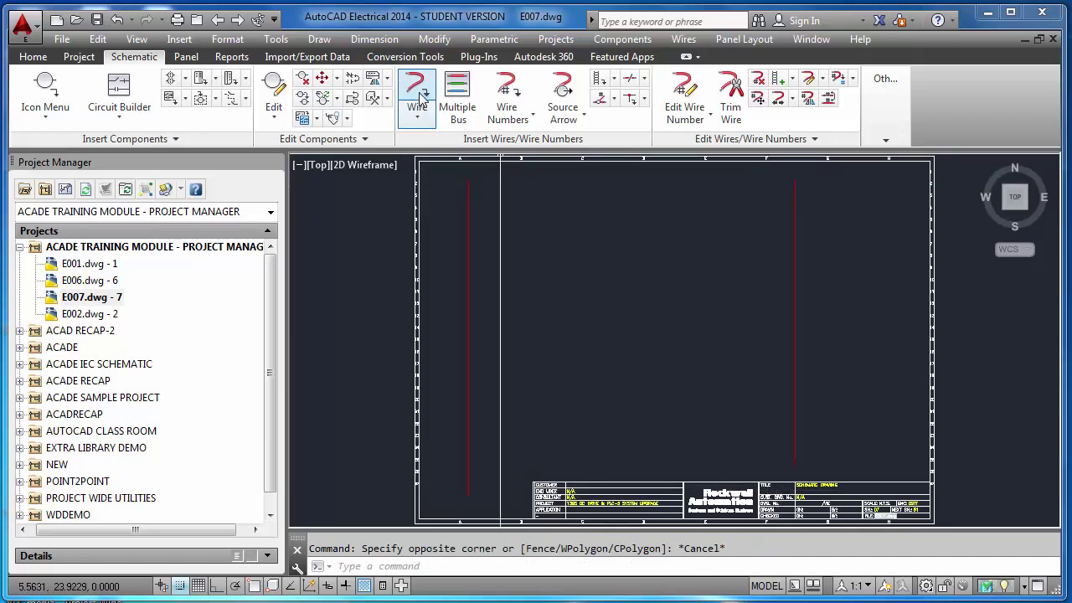
# - Connect the left wire's lower end to the right wire with a wire routed up between them and across near the upper border
pyautogui.click(421, 94)
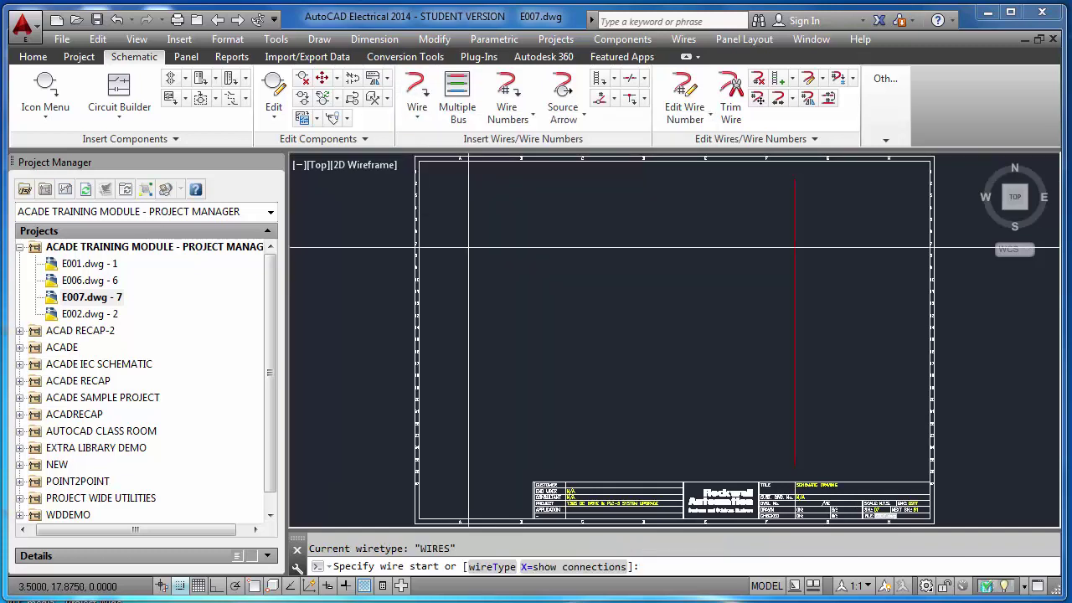
pyautogui.click(469, 495)
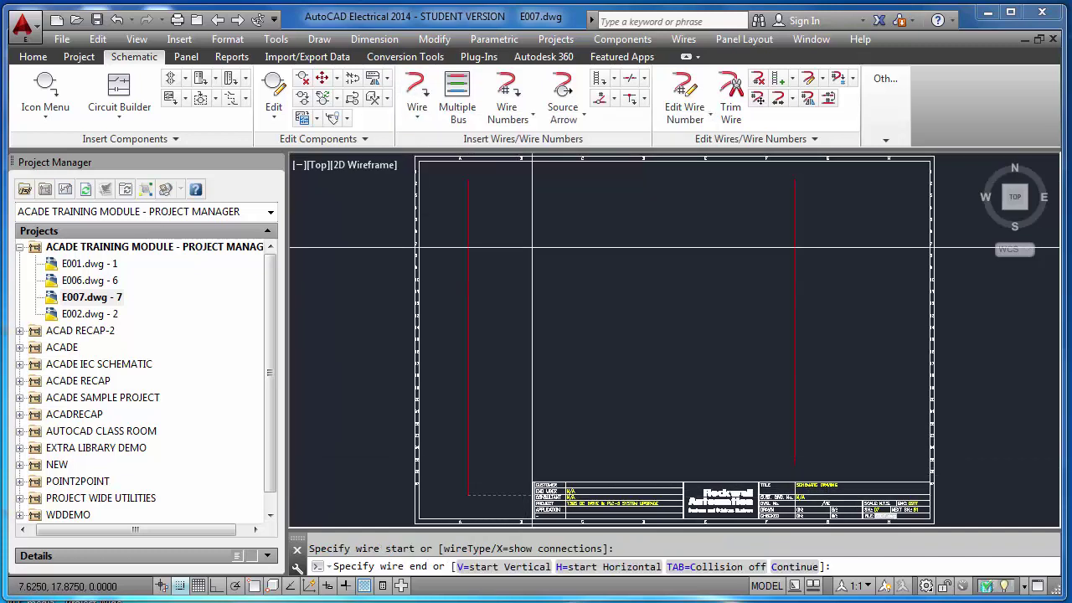
pyautogui.click(529, 180)
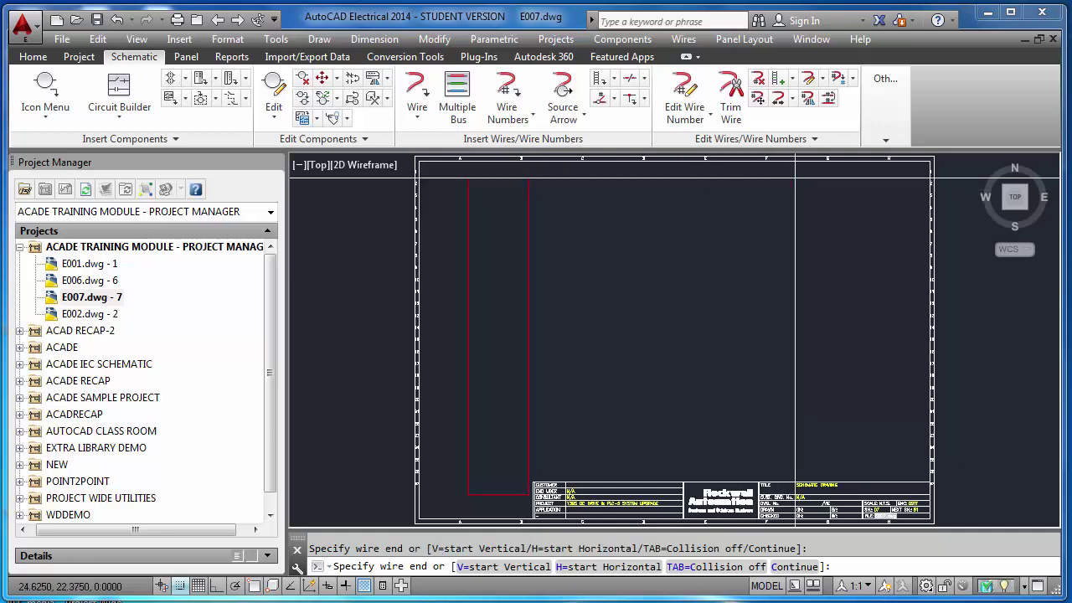
pyautogui.click(795, 461)
pyautogui.press('Escape')
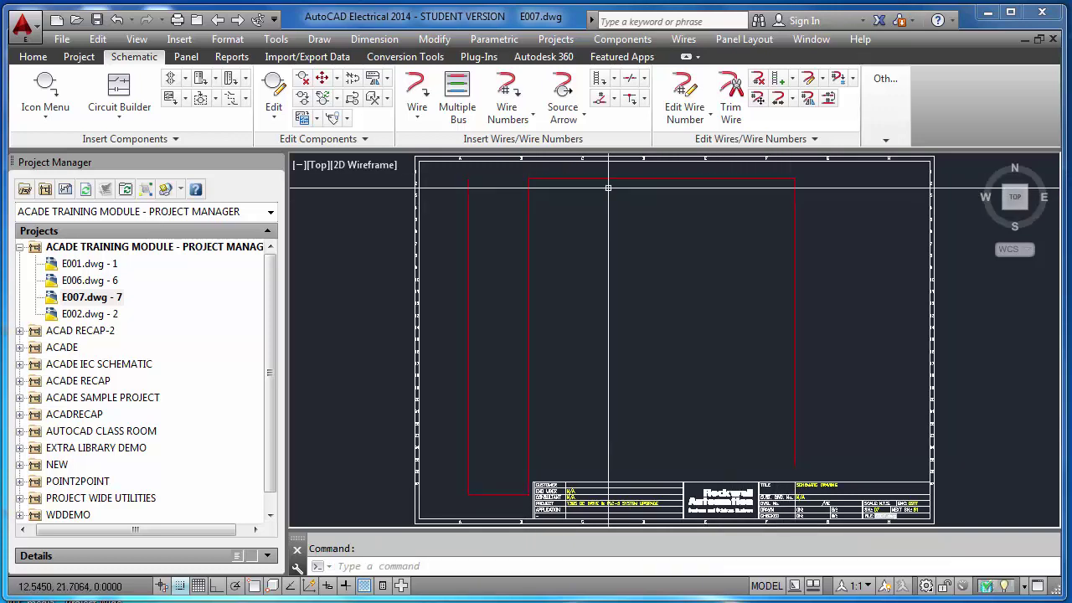
# - Trim away all three segments of the connecting wire between the two vertical wires
pyautogui.click(691, 117)
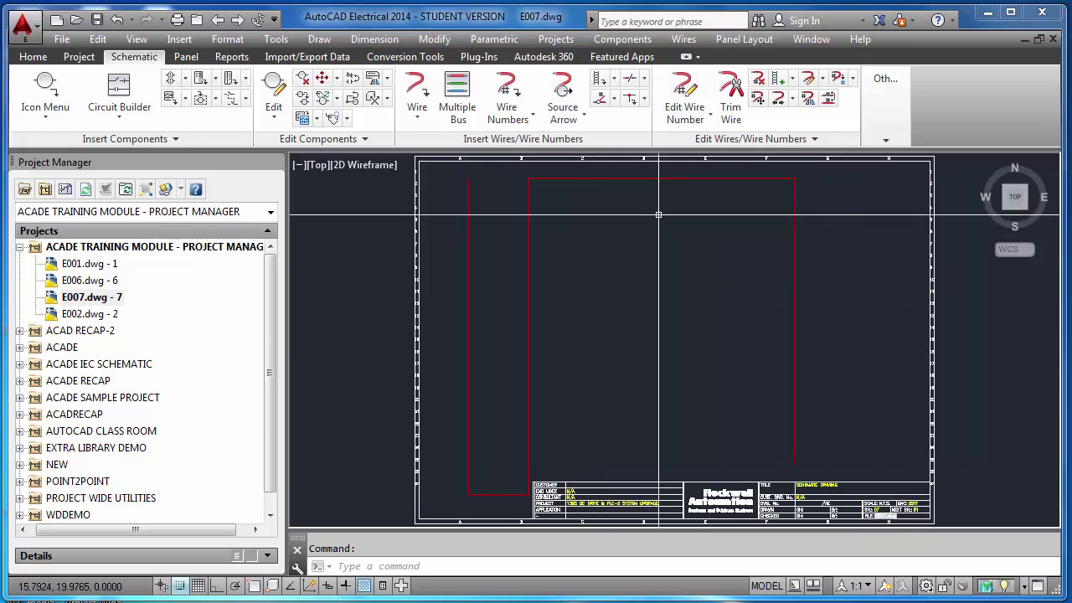
pyautogui.click(731, 120)
pyautogui.click(594, 178)
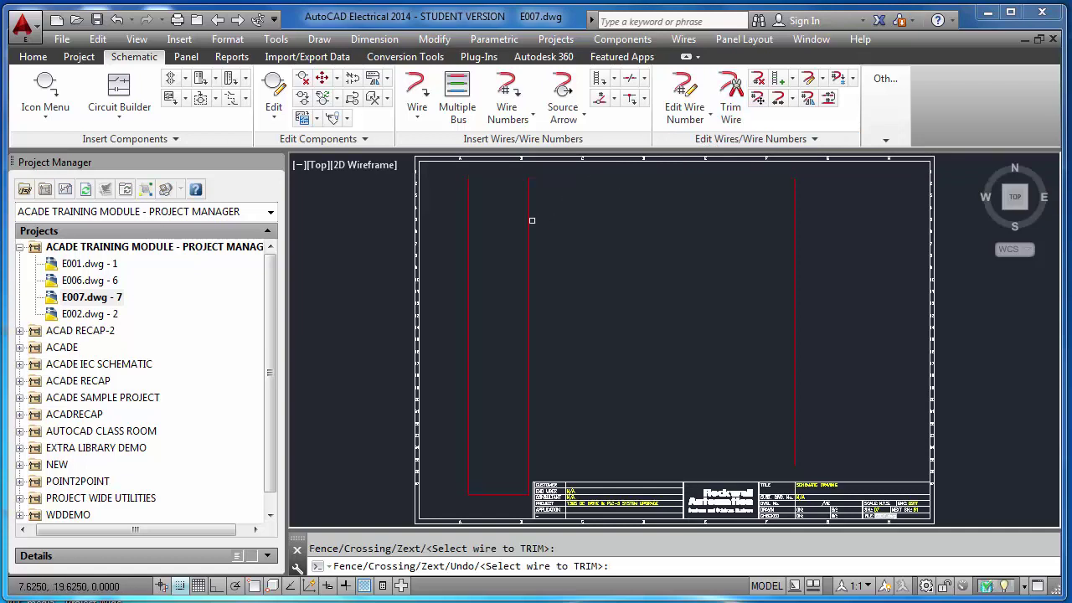
pyautogui.click(530, 224)
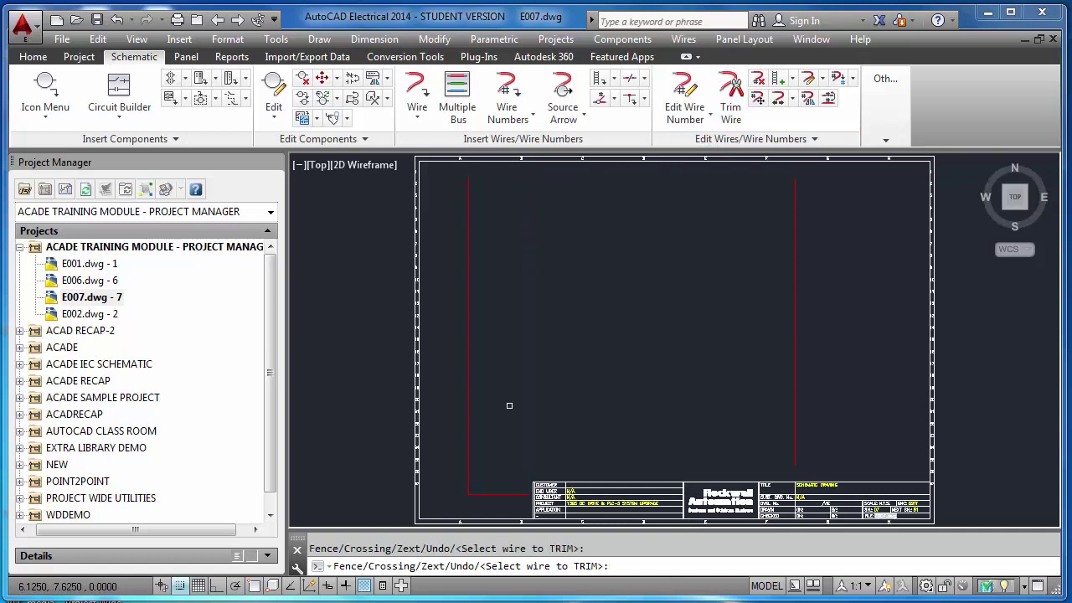
pyautogui.click(492, 496)
pyautogui.press('Return')
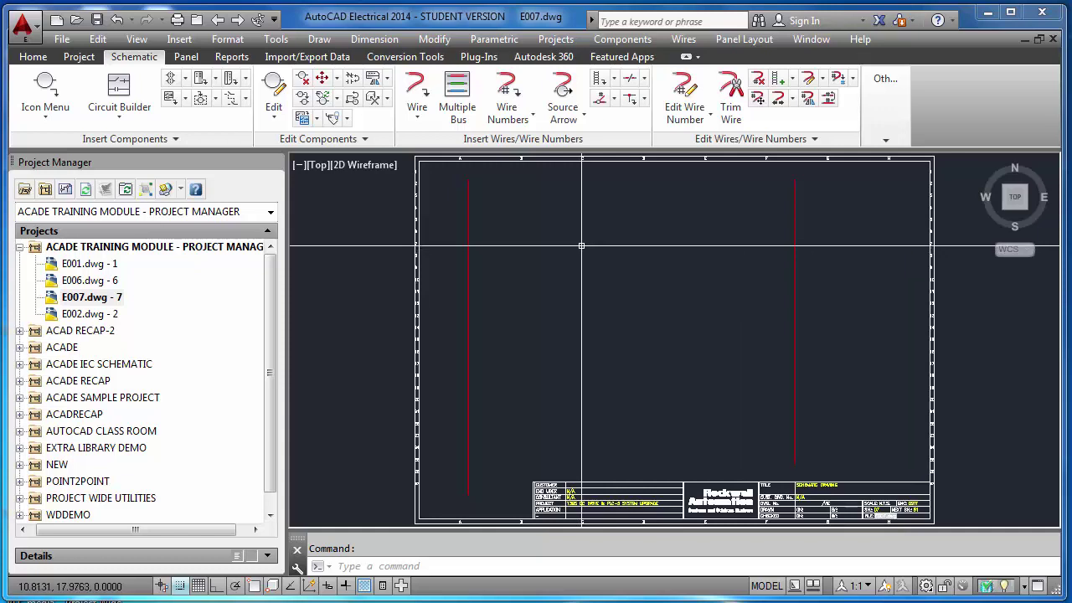
# - Insert a source arrow at the left wire's lower end with code 7110P, description 110VAC PHASE and arrow style 1
pyautogui.click(583, 119)
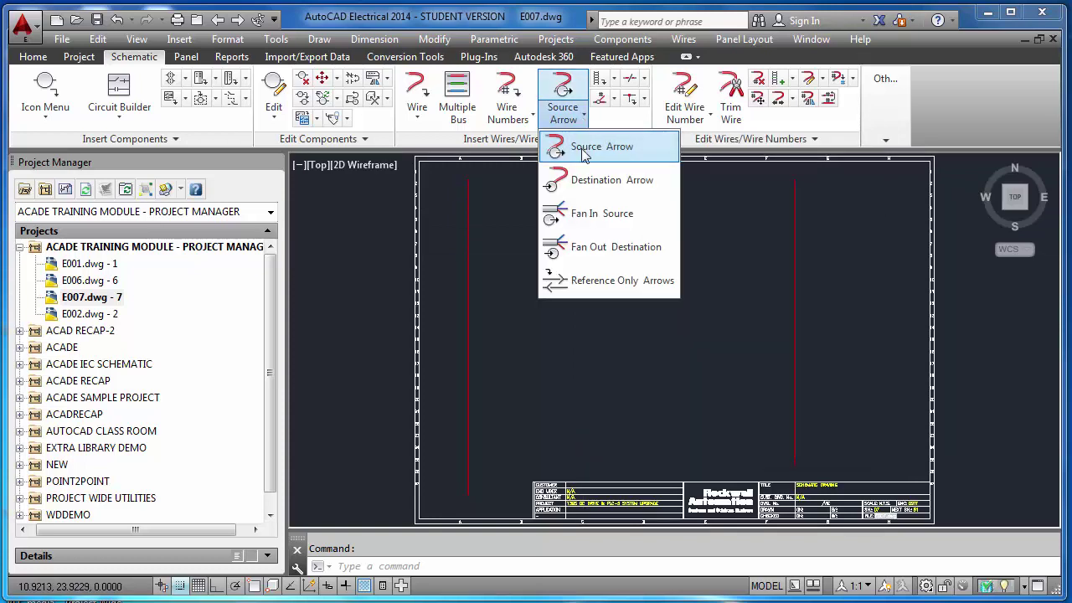
pyautogui.click(596, 147)
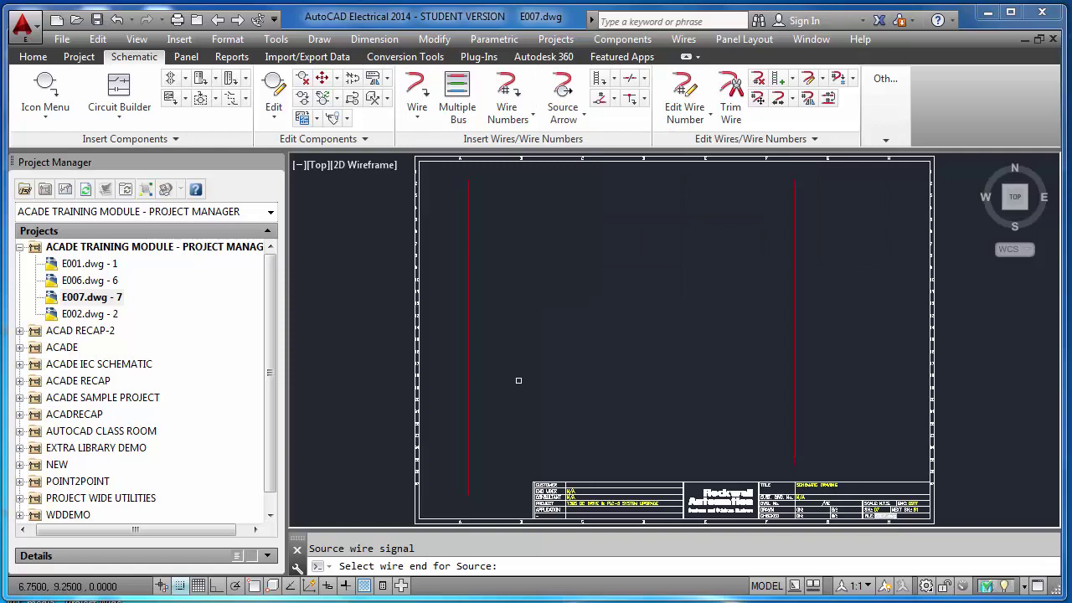
pyautogui.click(468, 494)
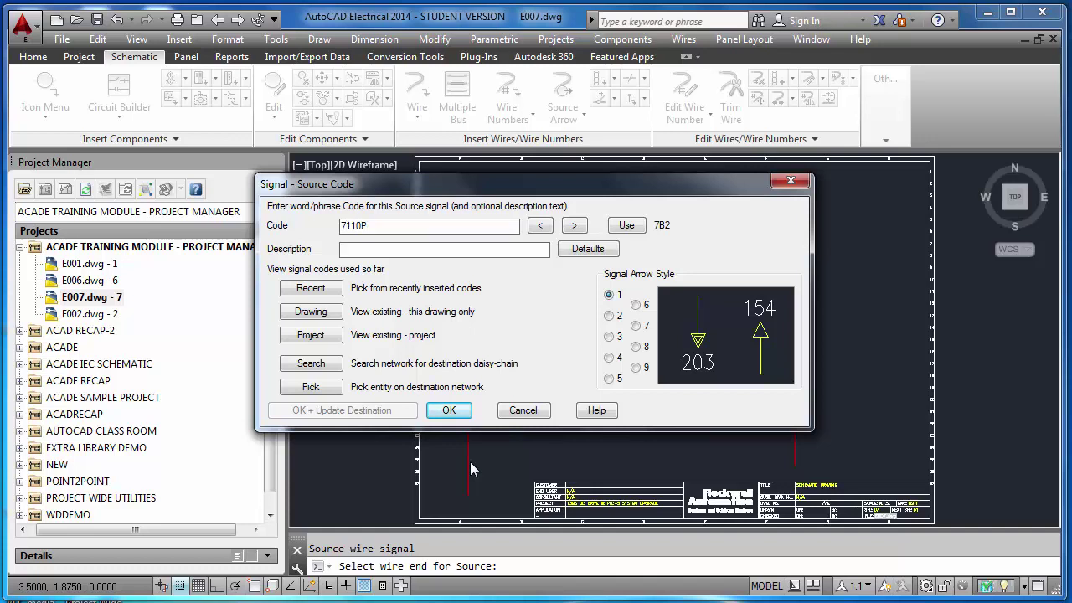
pyautogui.write('110VAC PHASE')
pyautogui.click(450, 411)
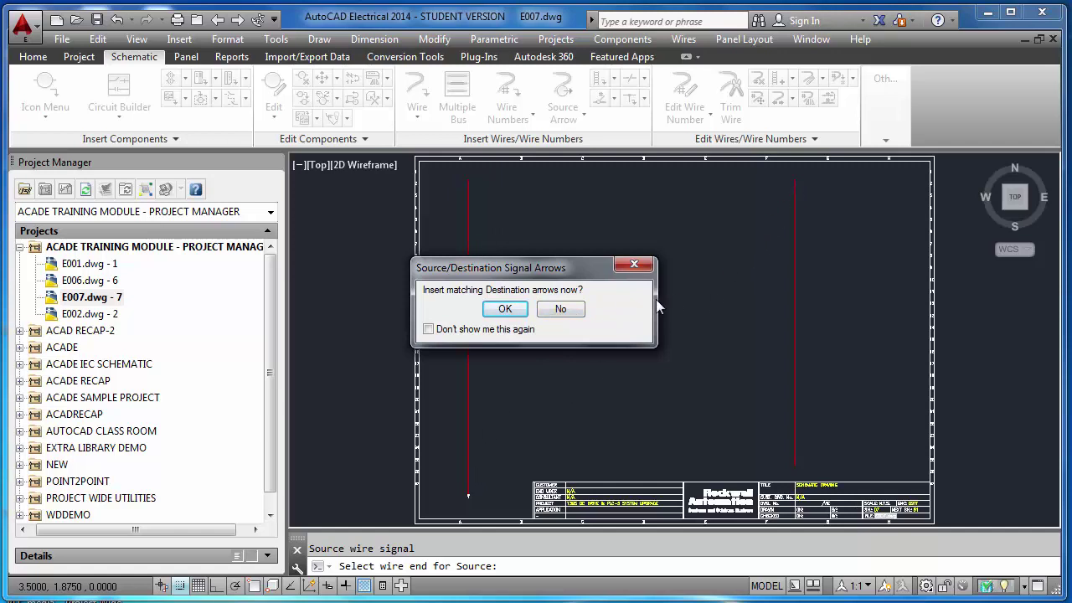
# - Insert the matching destination arrow for code 7110P at the upper end of the right wire
pyautogui.click(510, 309)
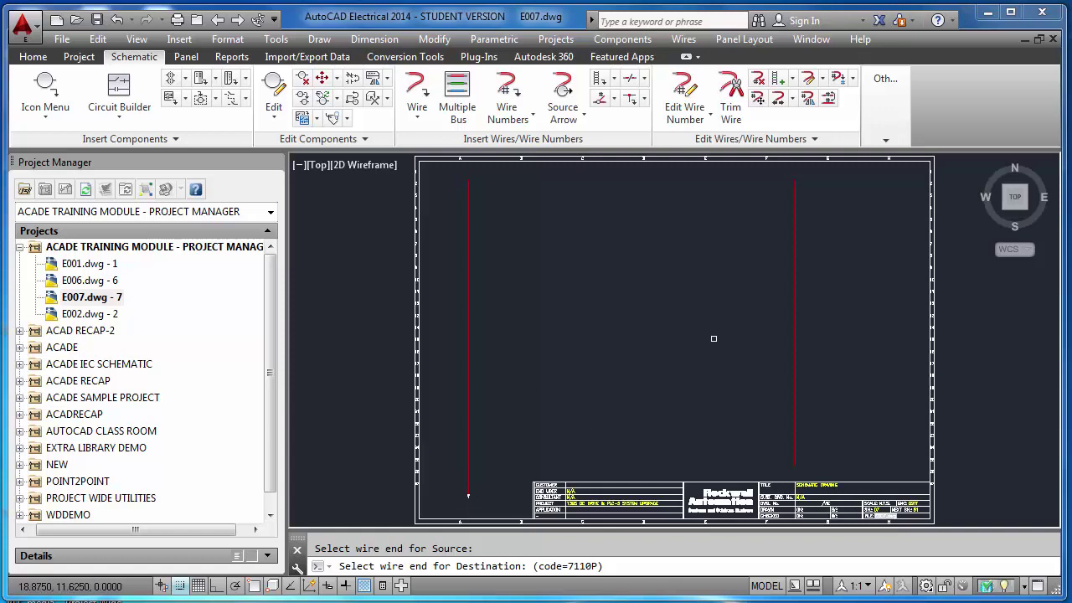
pyautogui.click(795, 179)
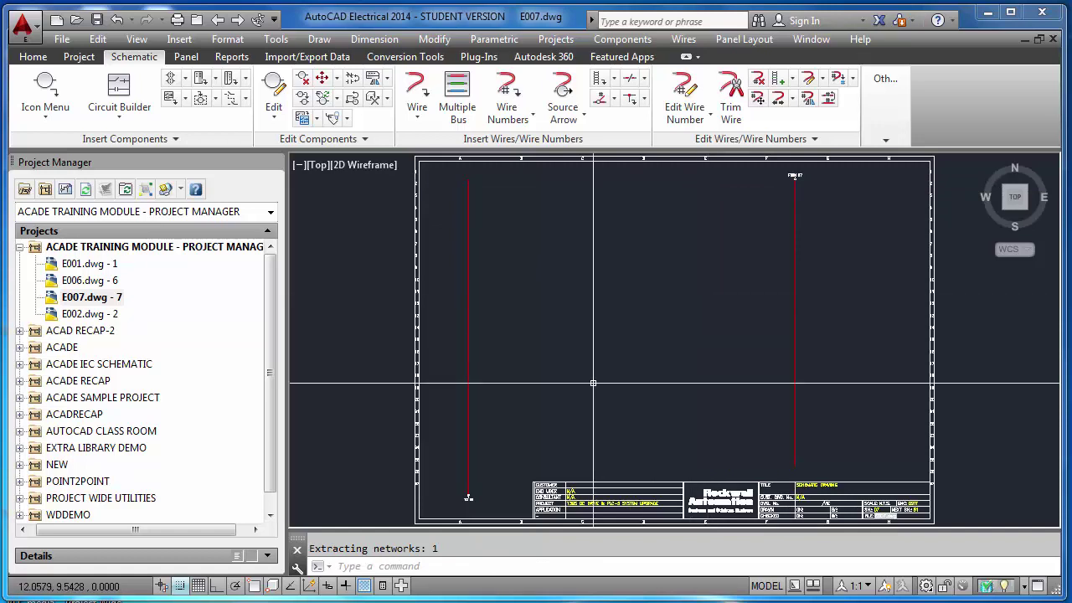
pyautogui.scroll(6, 467, 495)
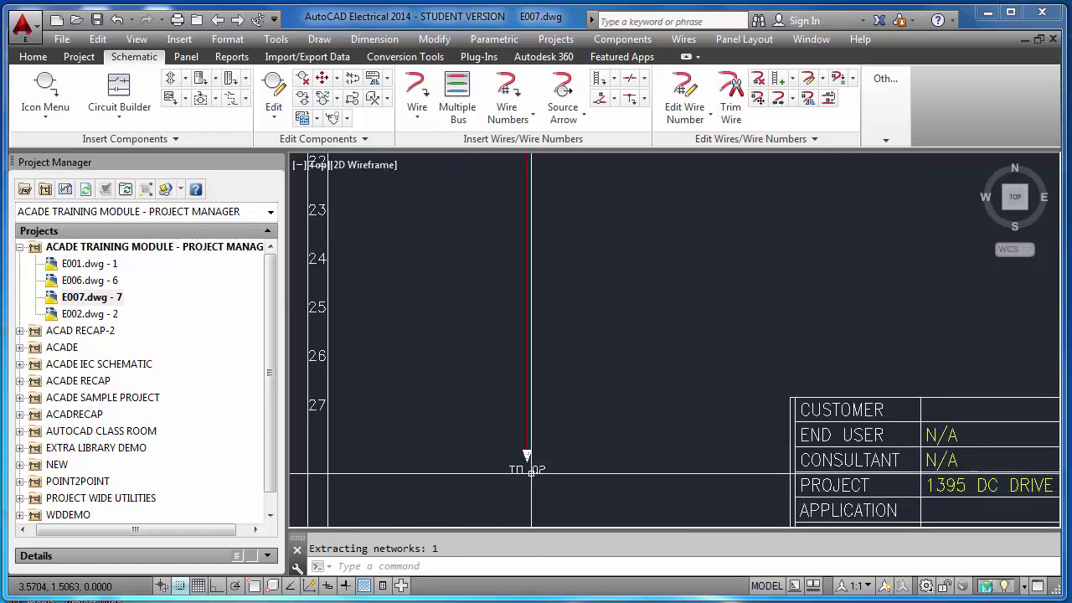
pyautogui.scroll(-6, 536, 472)
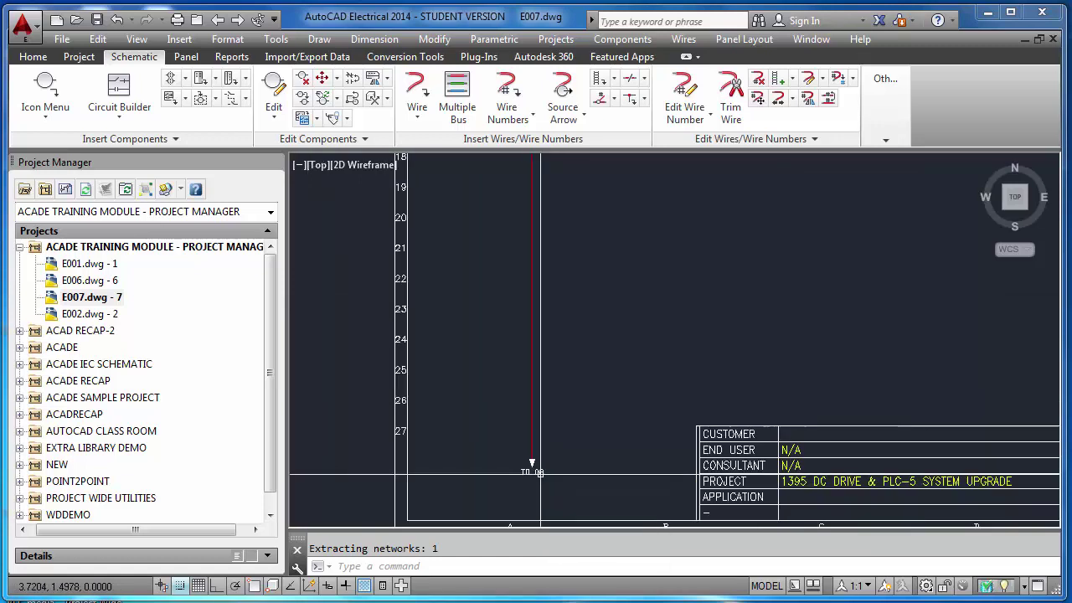
pyautogui.scroll(4, 516, 269)
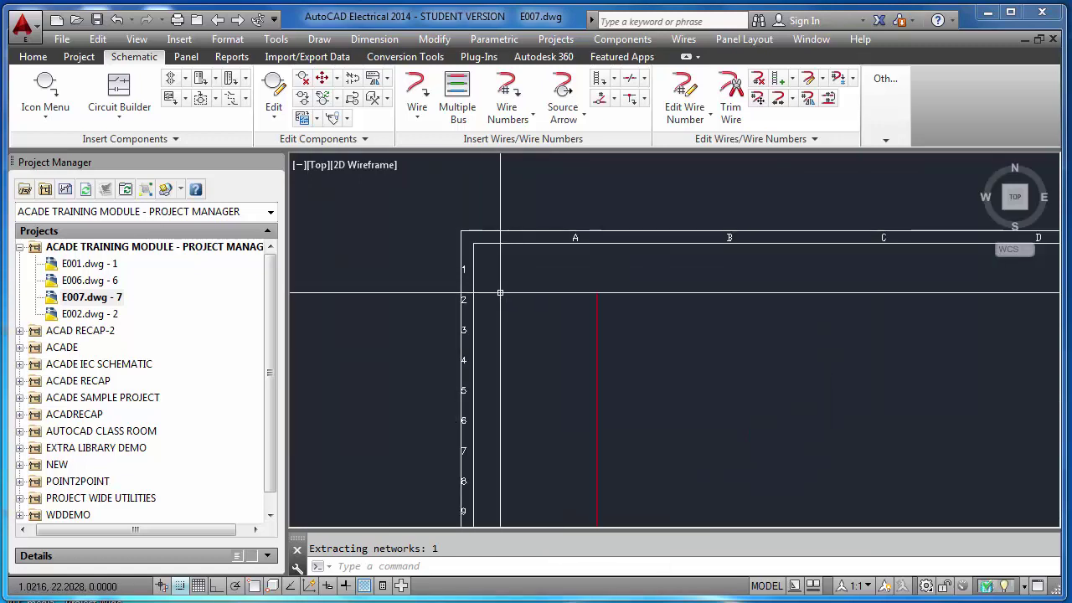
# - Assign a line-reference wire number to the left wire, picking only that wire individually for tagging
pyautogui.scroll(-3, 516, 270)
pyautogui.scroll(4, 865, 291)
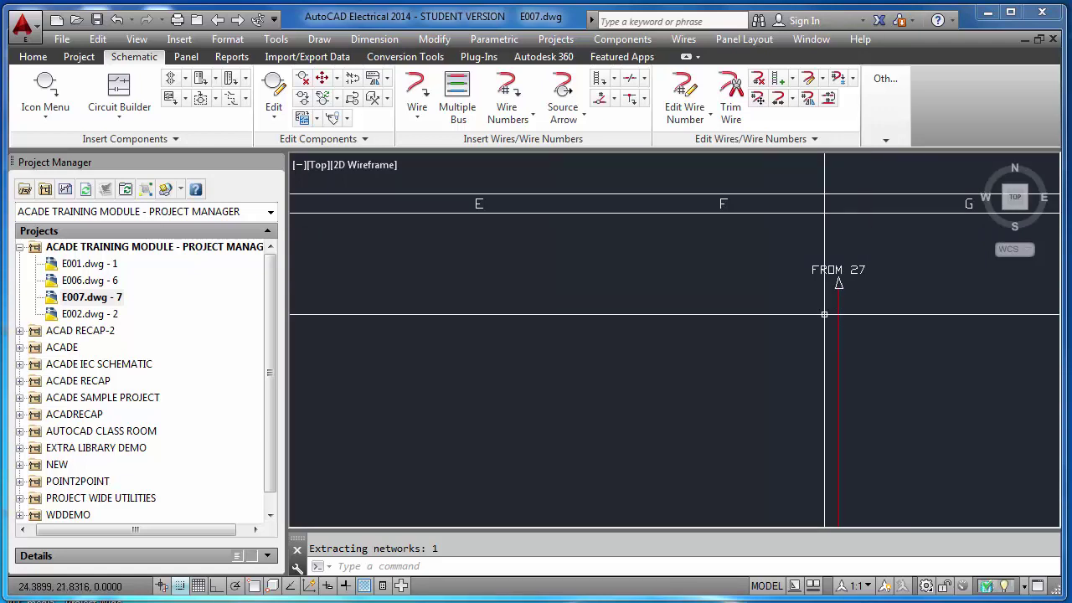
pyautogui.write('z')
pyautogui.press('Return')
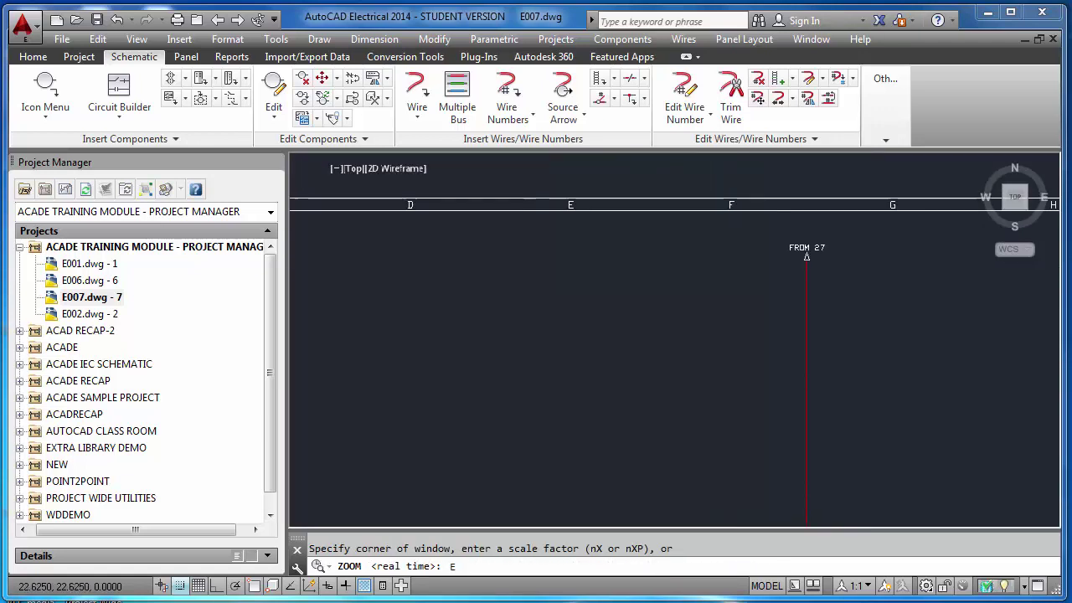
pyautogui.write('e')
pyautogui.press('Return')
pyautogui.click(508, 102)
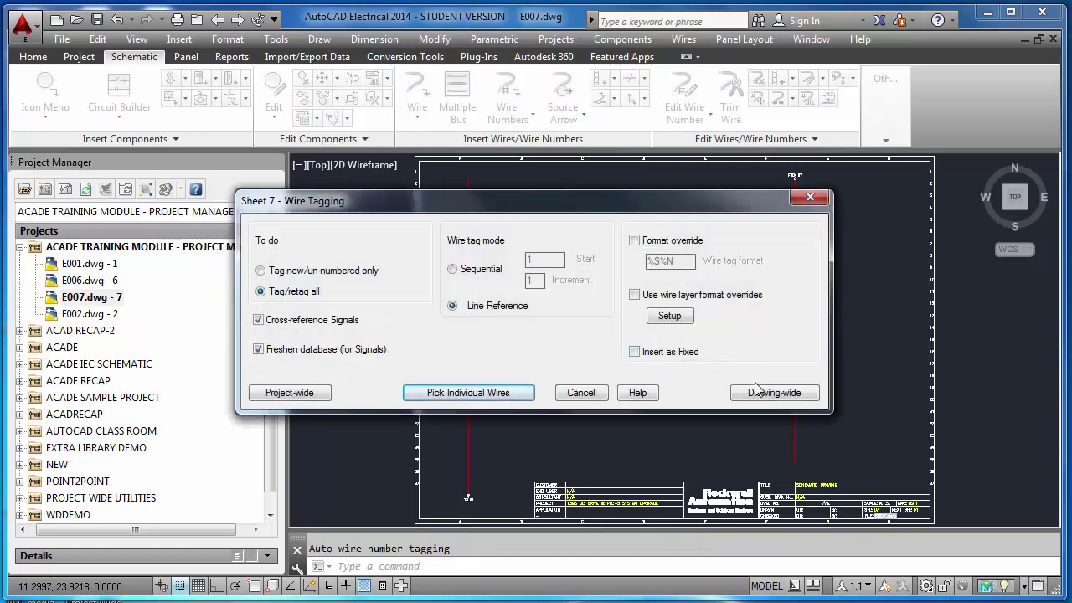
pyautogui.click(513, 393)
pyautogui.click(517, 315)
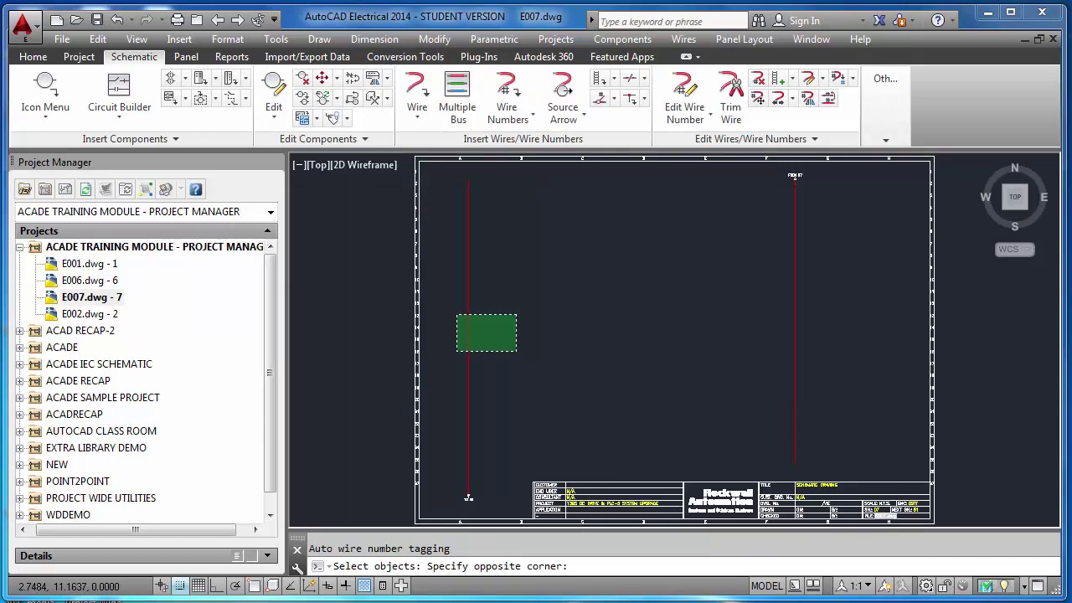
pyautogui.click(457, 351)
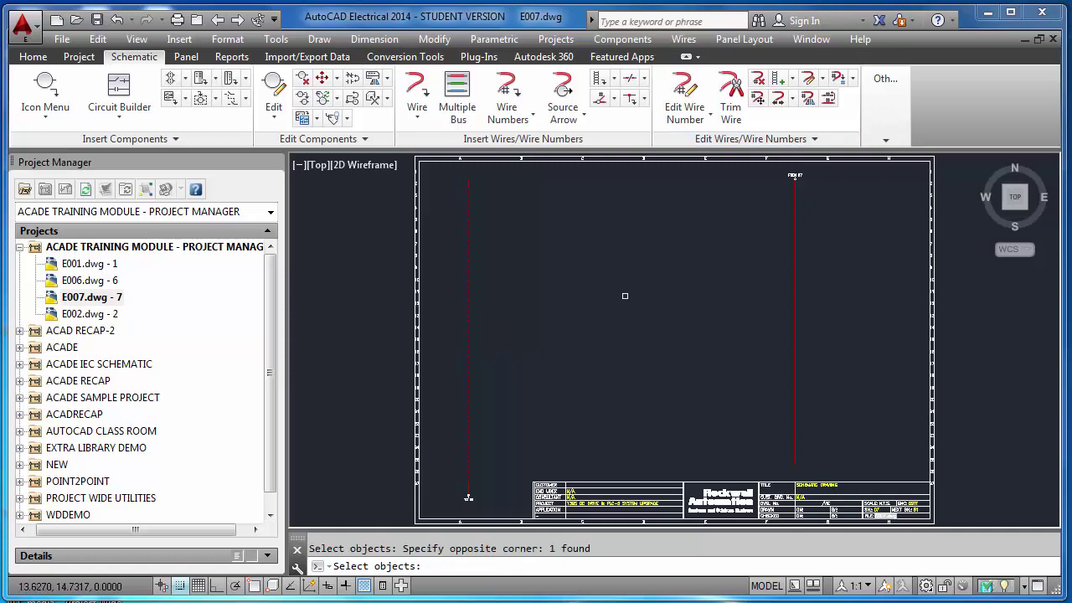
pyautogui.press('Return')
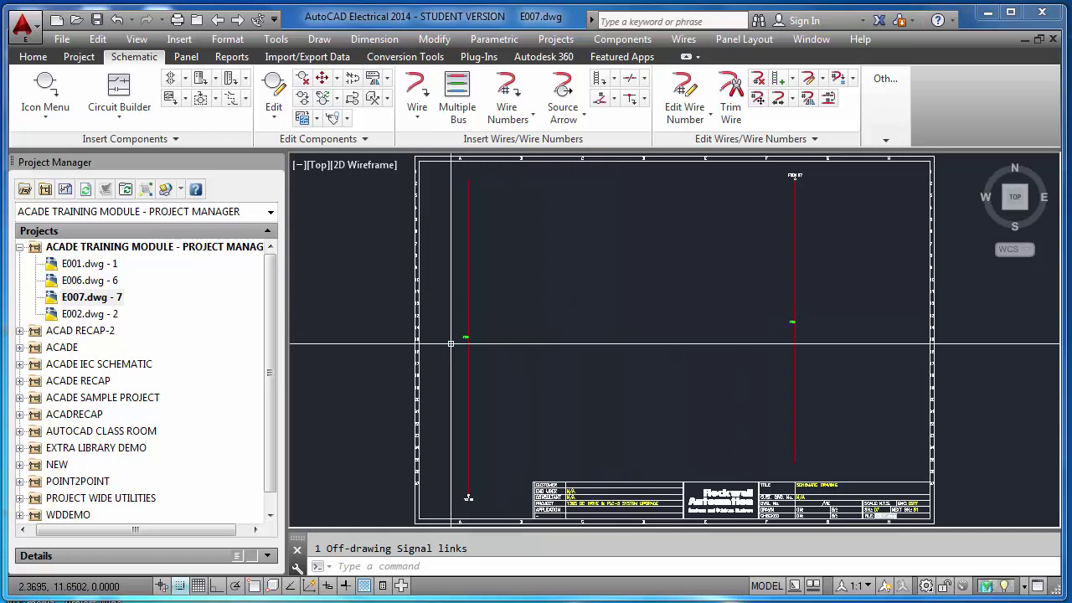
# - Examine the wire numbers on the left and right wires to compare both sides of the signal link
pyautogui.scroll(5, 462, 340)
pyautogui.scroll(5, 463, 340)
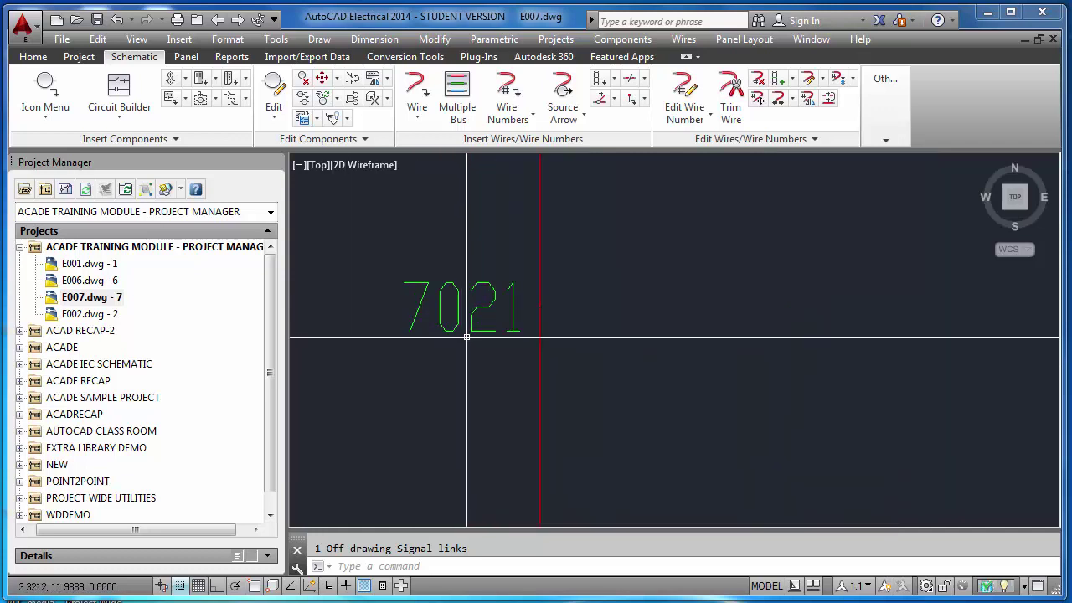
pyautogui.moveTo(472, 332)
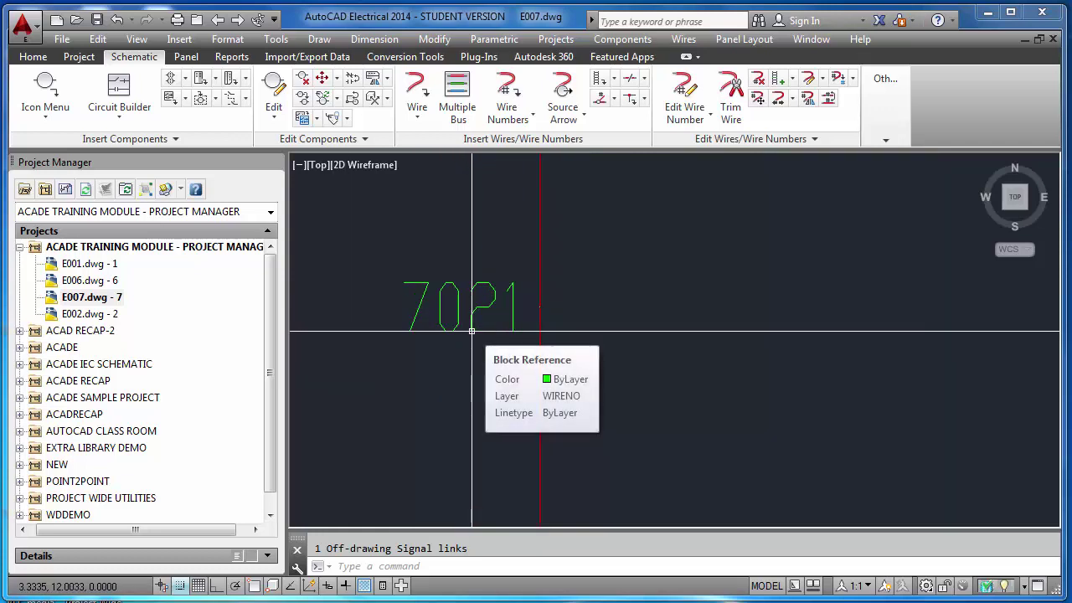
pyautogui.scroll(-6, 472, 331)
pyautogui.scroll(-3, 622, 334)
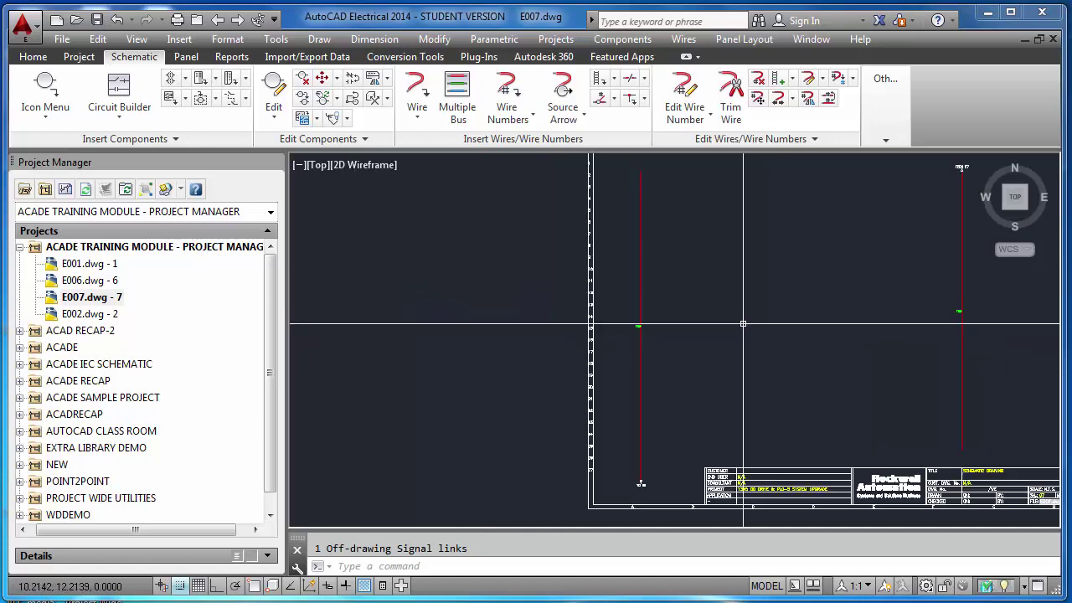
pyautogui.scroll(4, 942, 303)
pyautogui.scroll(3, 942, 303)
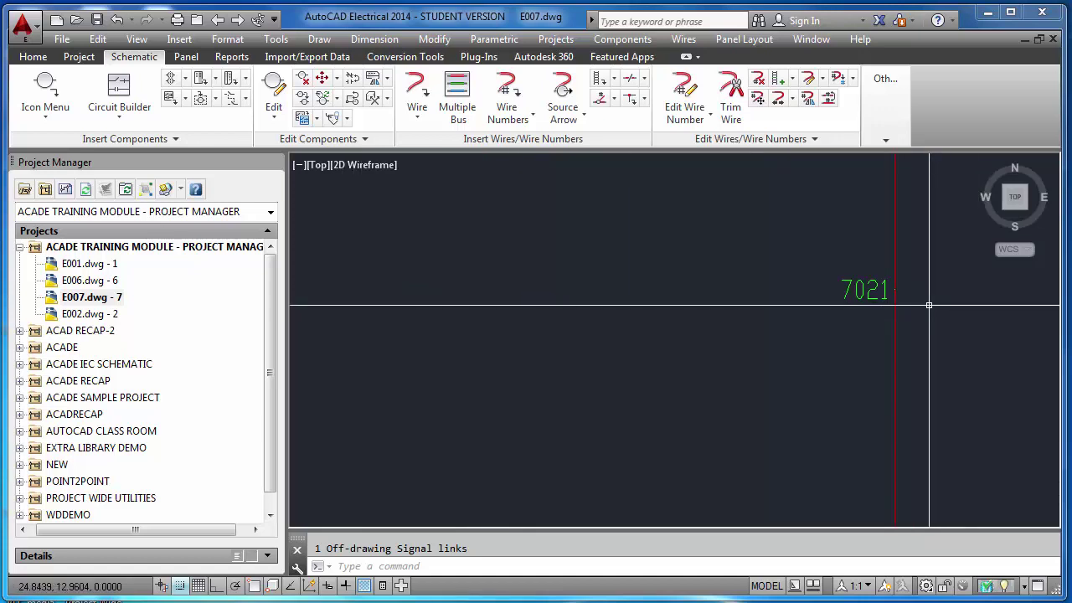
pyautogui.scroll(-1, 926, 305)
pyautogui.scroll(-5, 905, 289)
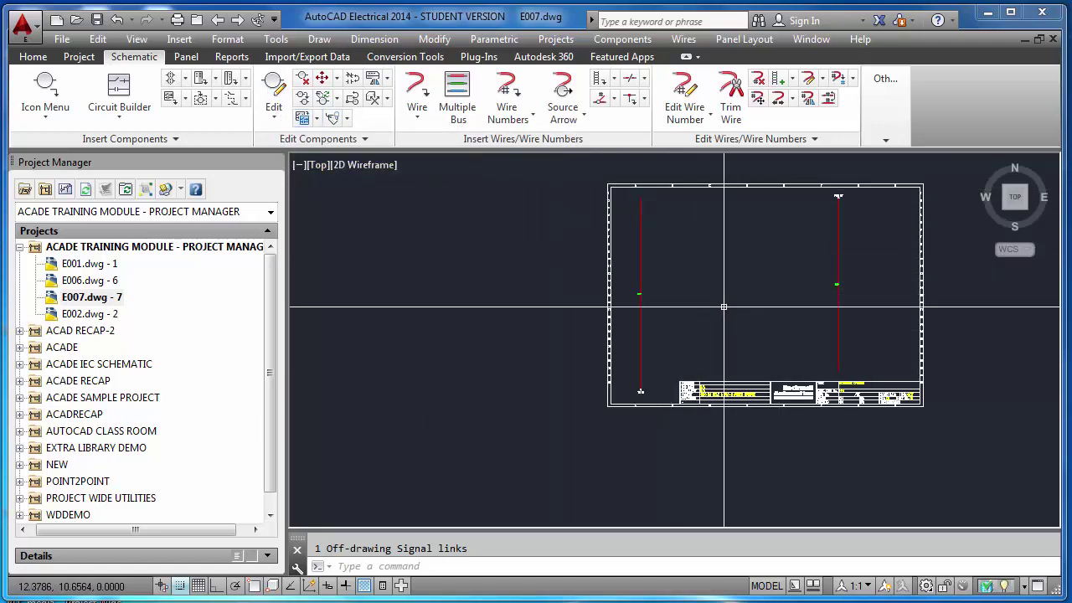
pyautogui.scroll(2, 723, 307)
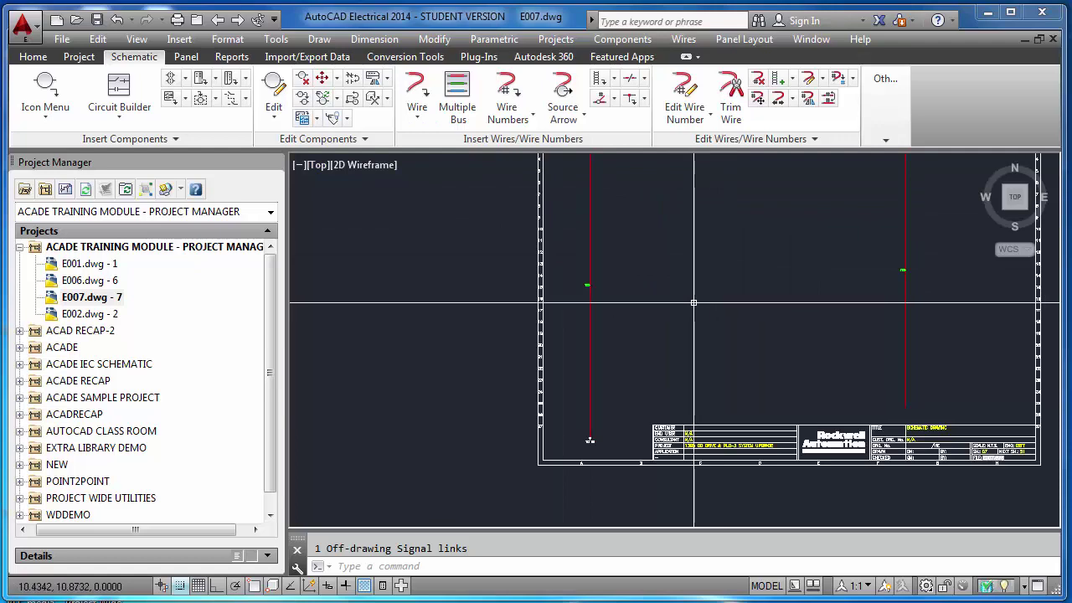
# - Draw a vertical wire about 6 units long between the two numbered wires, closer to the left one, at X 8.75
pyautogui.press('Escape')
pyautogui.write('z')
pyautogui.press('Return')
pyautogui.write('e')
pyautogui.press('Return')
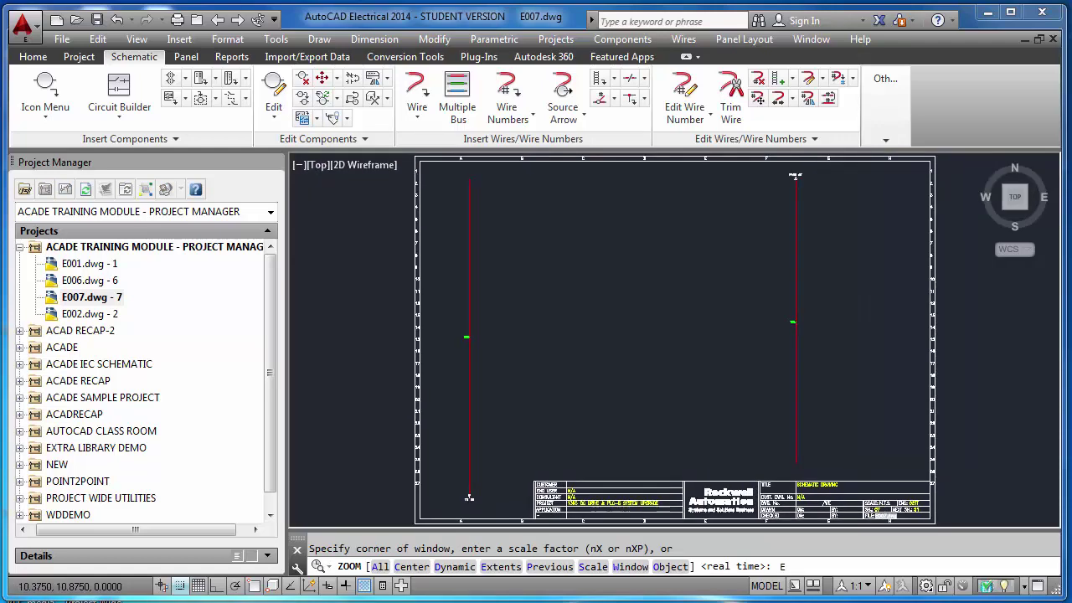
pyautogui.click(417, 93)
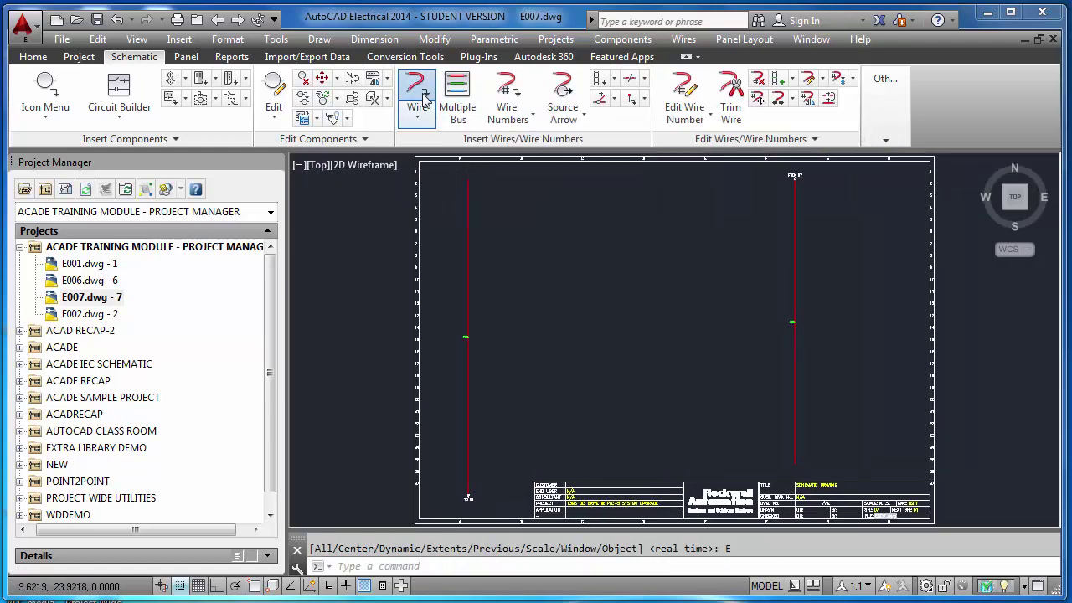
pyautogui.click(549, 210)
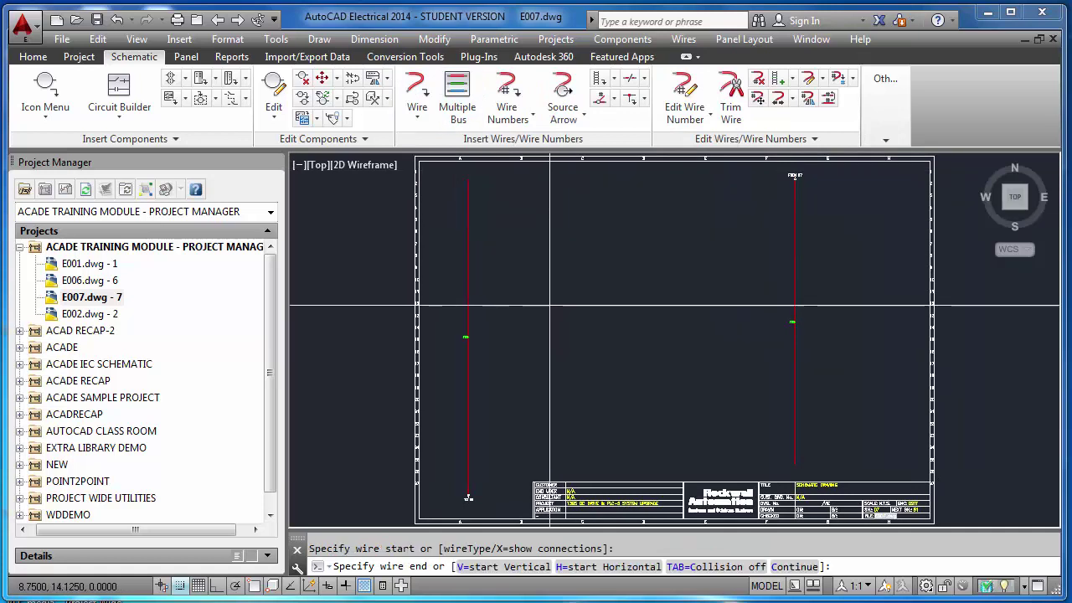
pyautogui.click(549, 306)
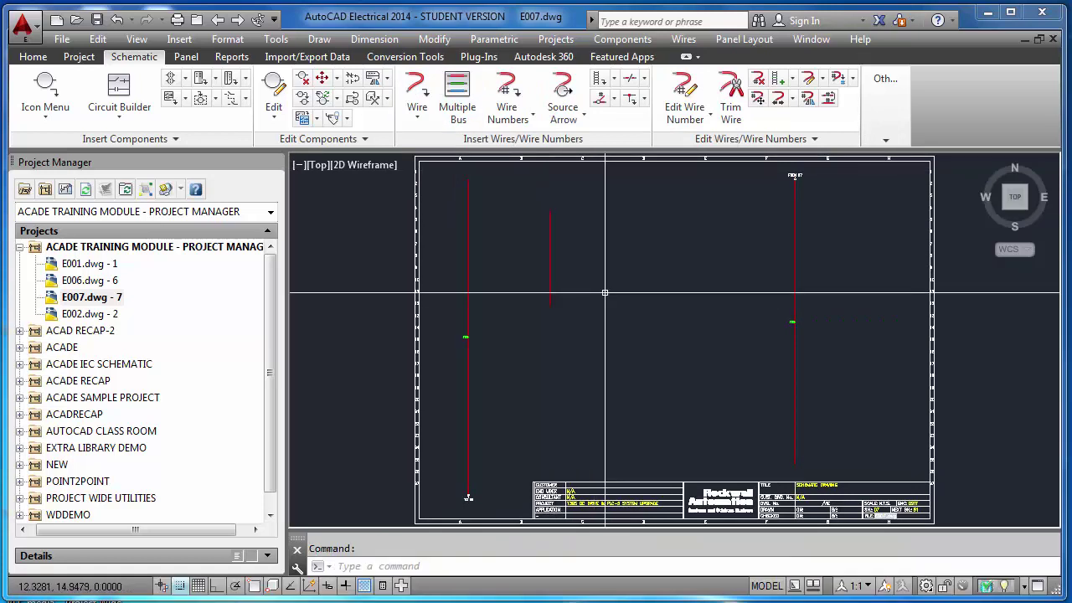
# - Open the previous project drawing, E006, and draw a short vertical wire near column C in the upper half of the sheet
pyautogui.click(218, 20)
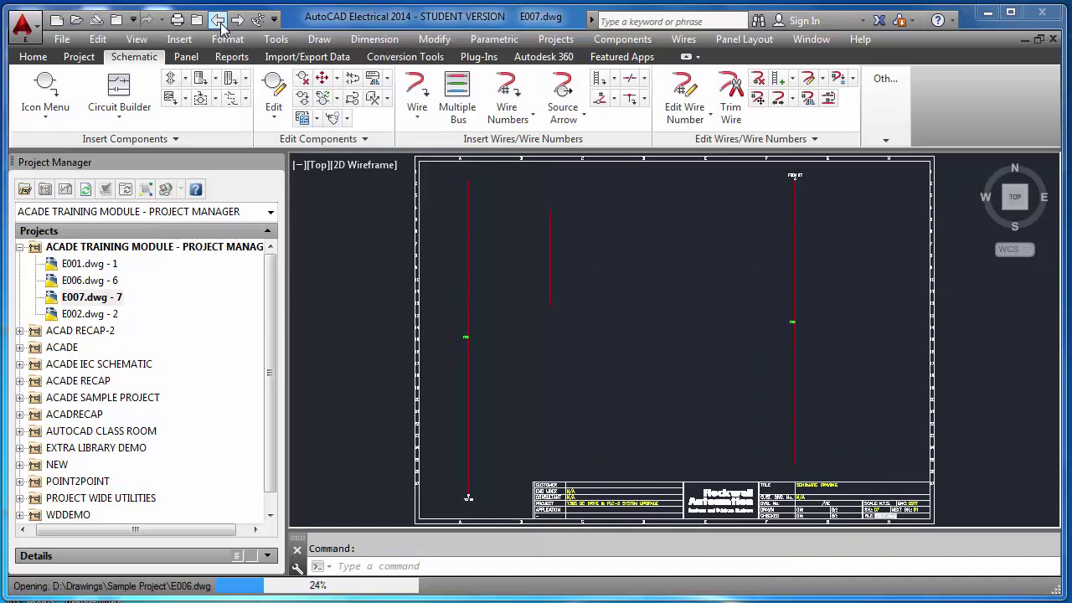
pyautogui.click(417, 94)
pyautogui.click(585, 302)
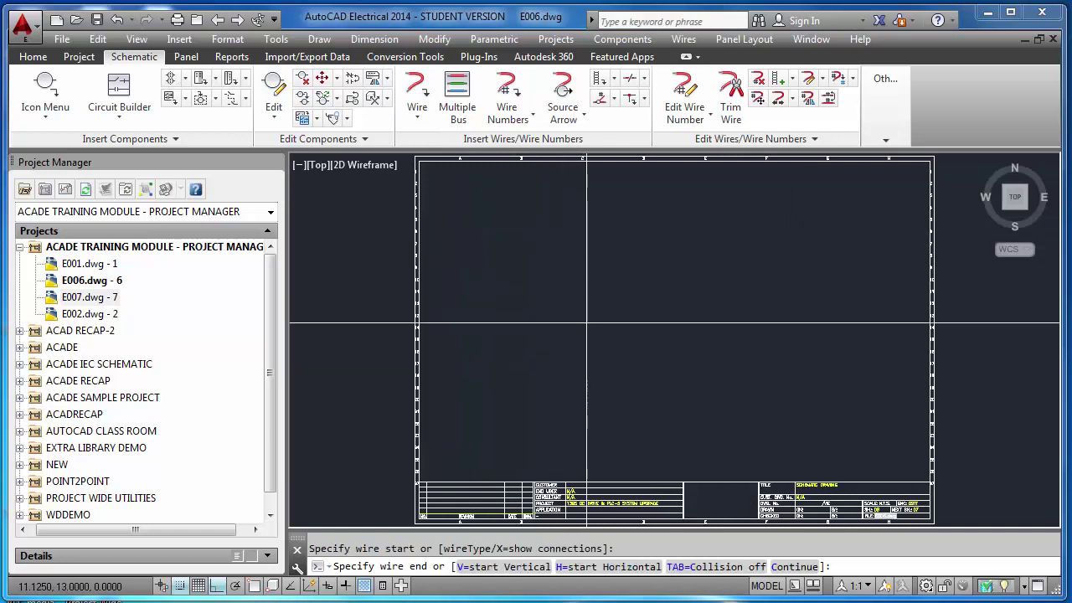
pyautogui.click(586, 332)
pyautogui.press('Escape')
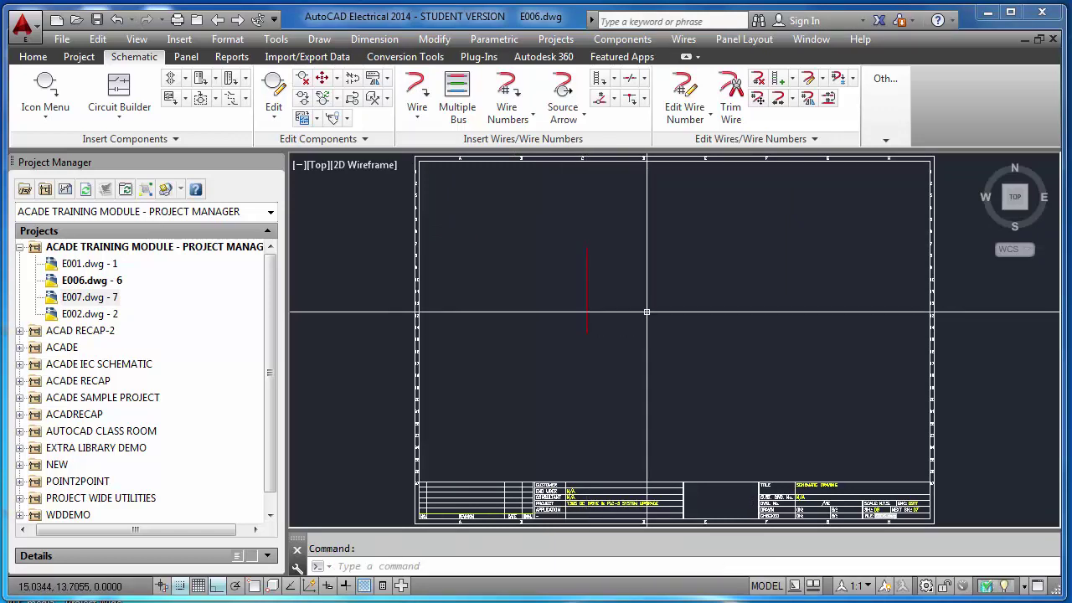
# - Insert a source arrow at the wire's lower end with code 6110P1 and description 110VAC PHASE, without matching destination arrows, and save the drawing
pyautogui.click(573, 121)
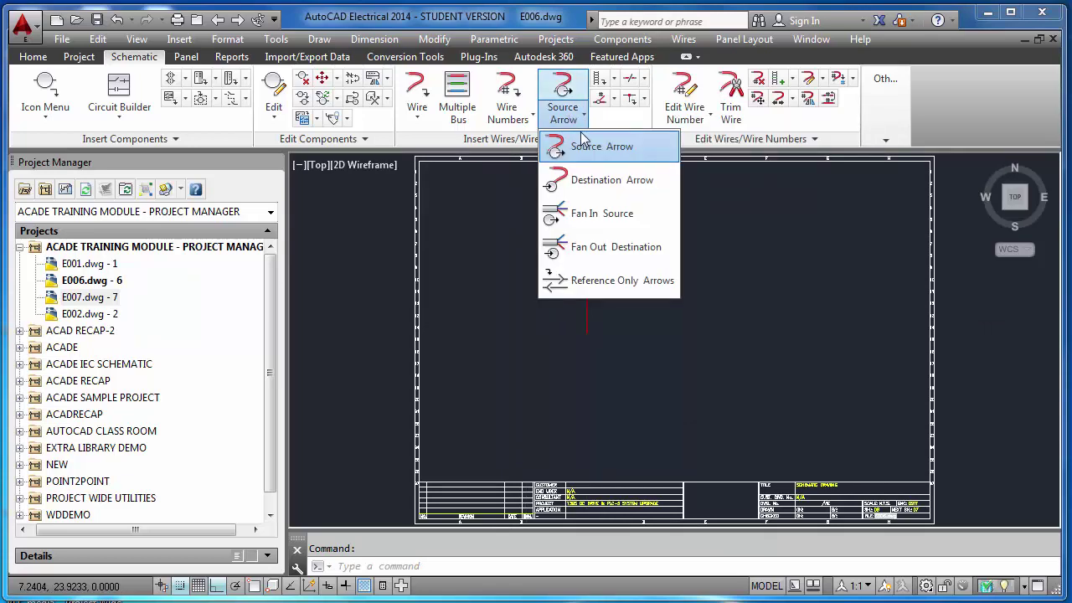
pyautogui.click(578, 147)
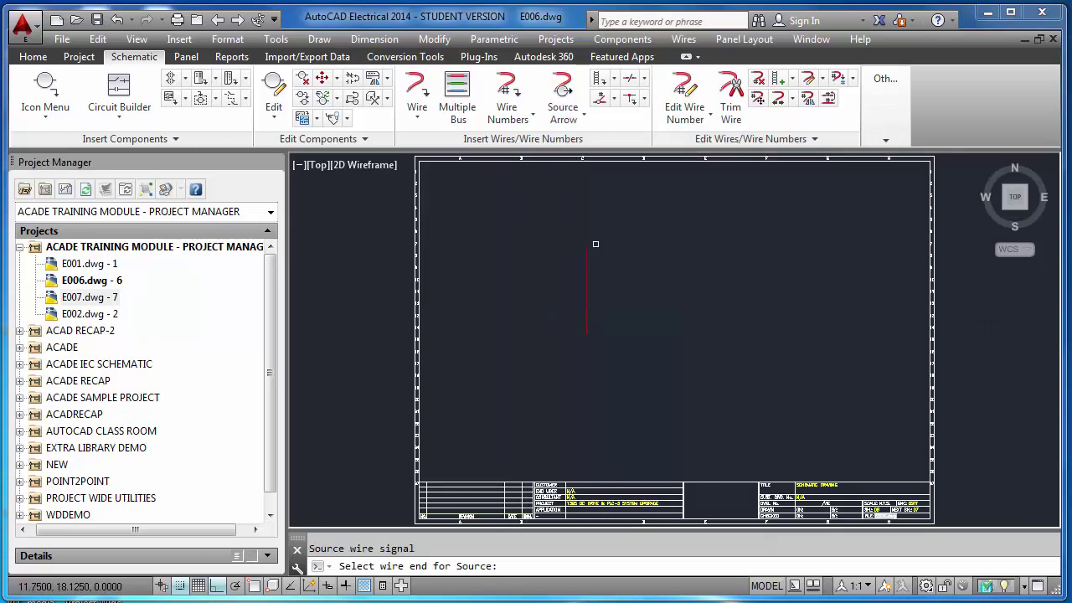
pyautogui.click(586, 326)
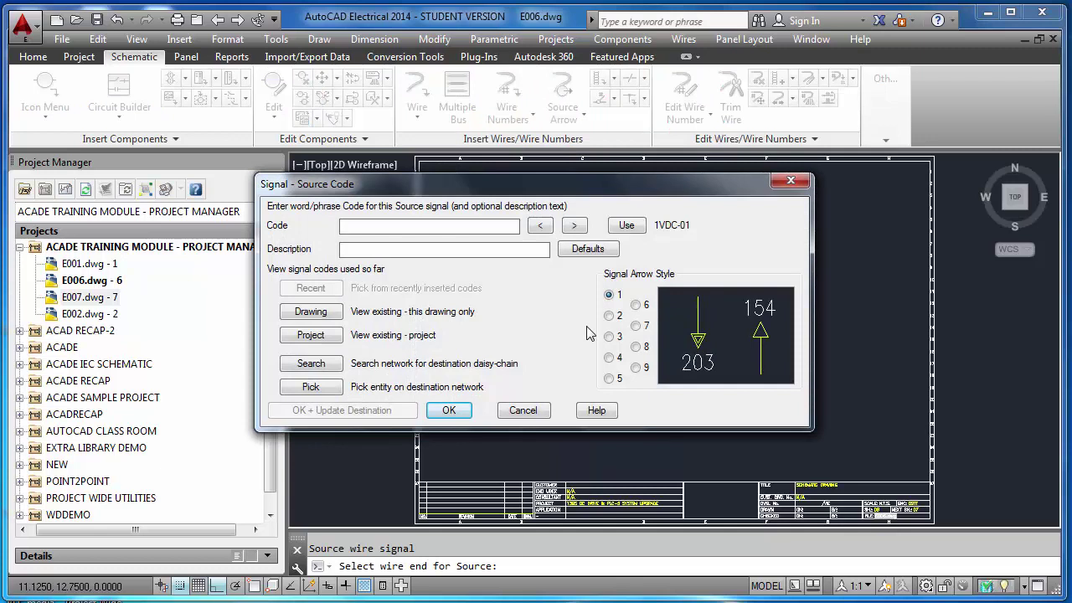
pyautogui.write('6110P')
pyautogui.write('110VAC PHASE')
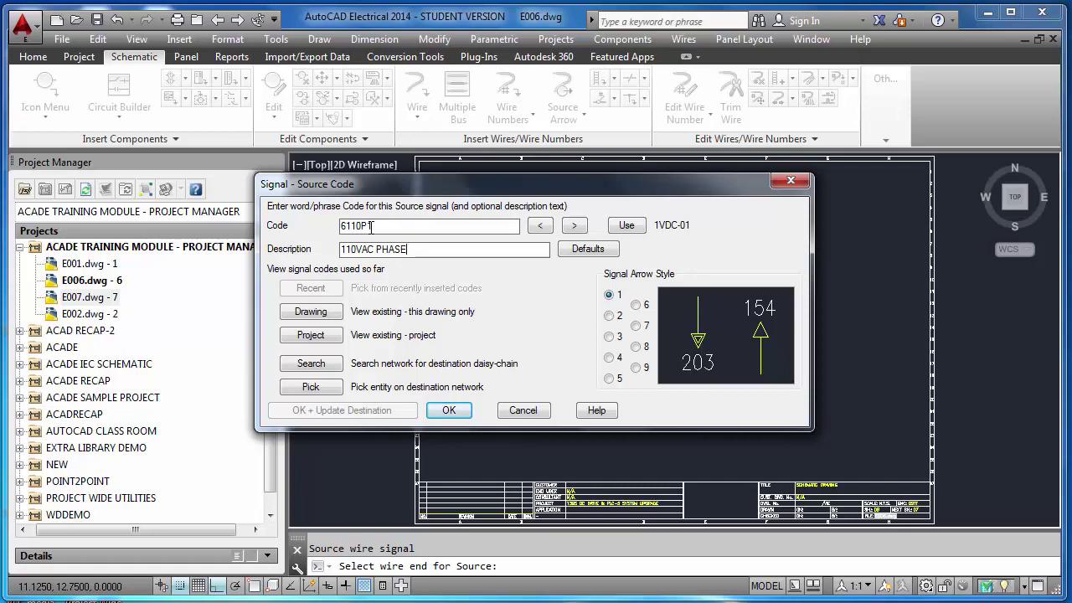
pyautogui.click(450, 411)
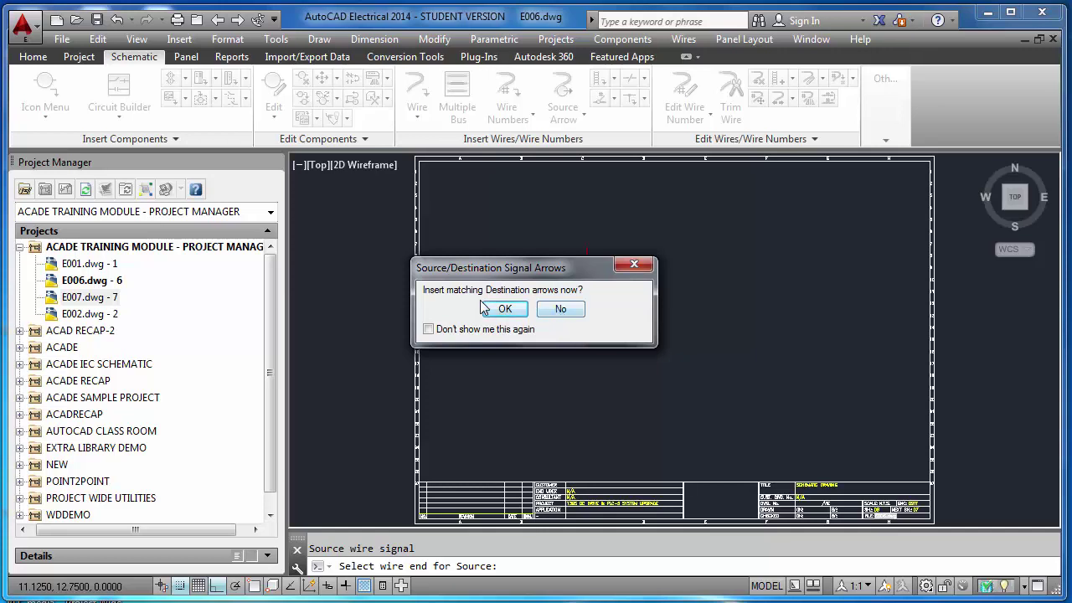
pyautogui.click(572, 313)
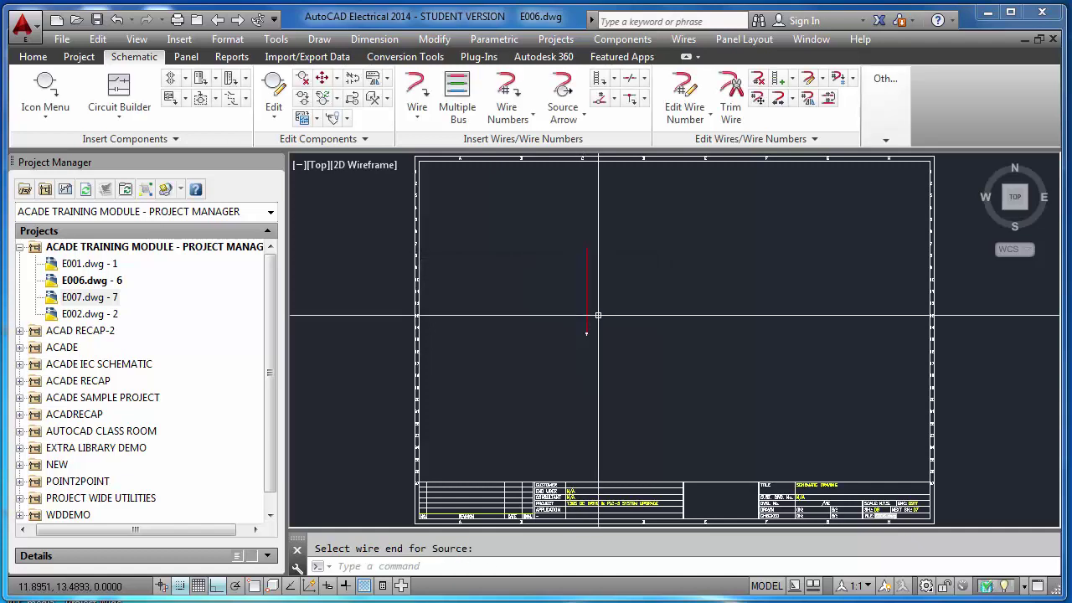
pyautogui.hotkey('ctrl', 's')
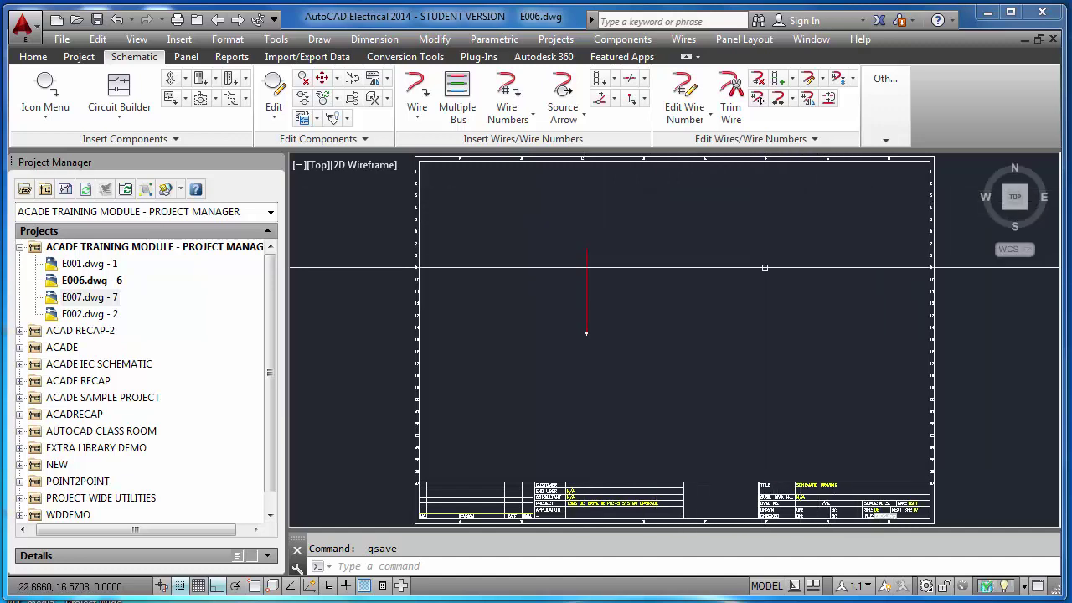
# - Return to drawing E007 and begin a destination arrow at the upper end of the short middle wire
pyautogui.click(239, 20)
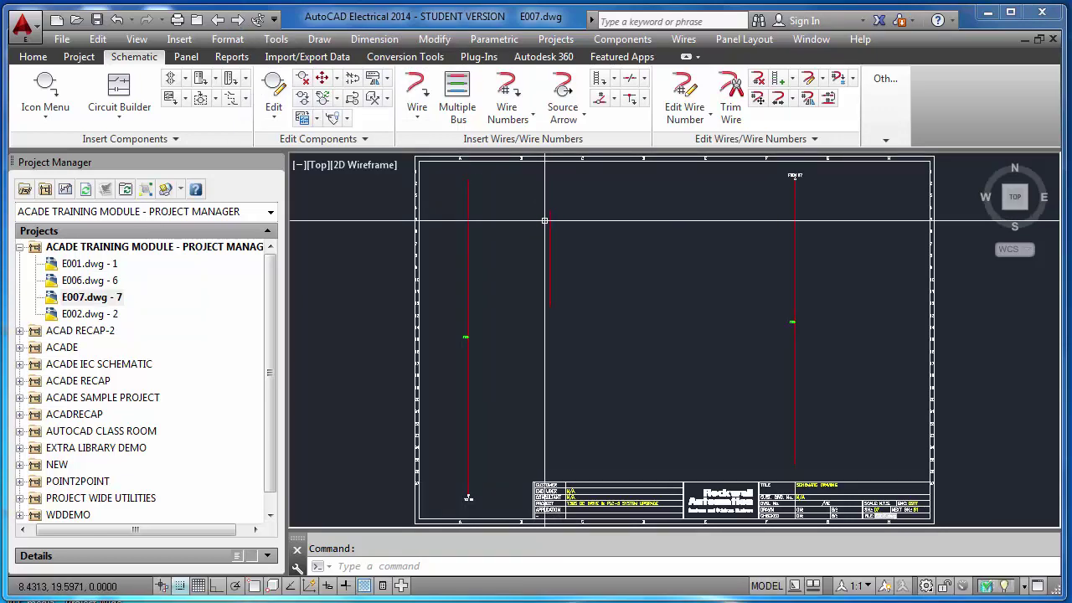
pyautogui.click(583, 118)
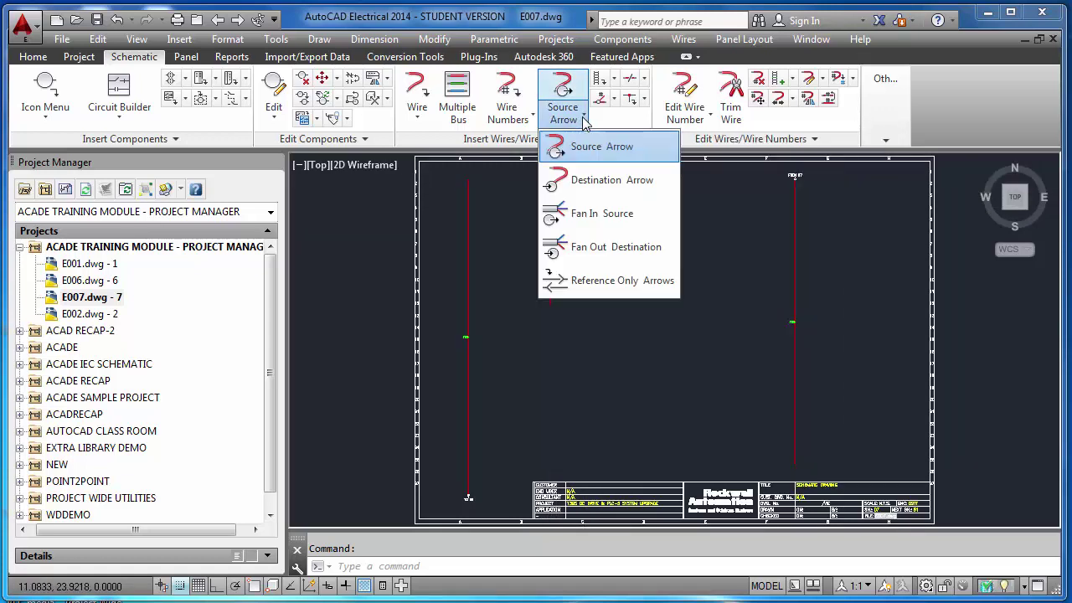
pyautogui.click(586, 180)
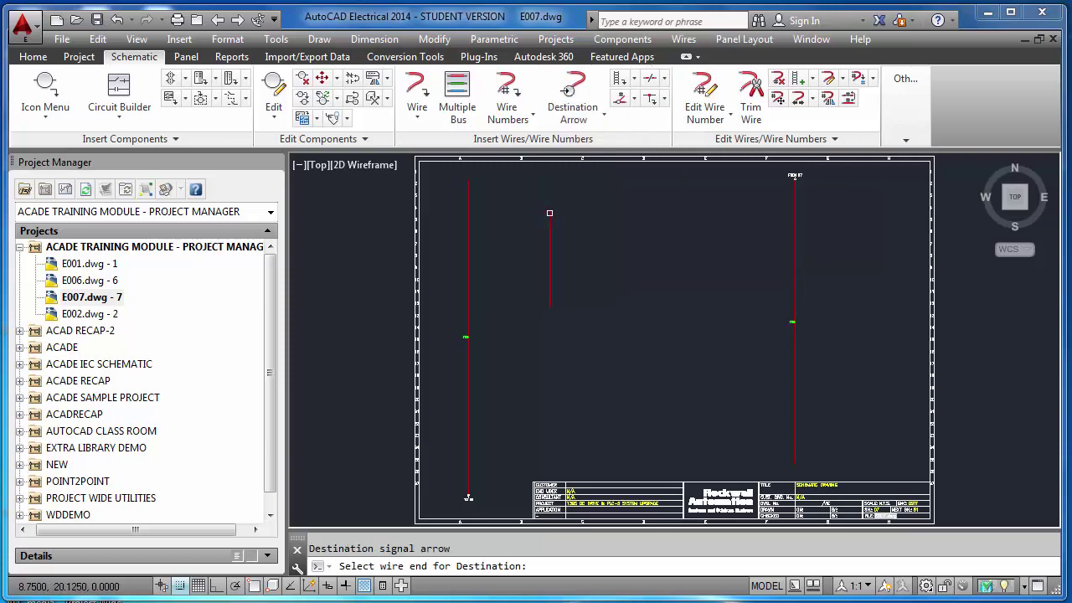
pyautogui.click(468, 497)
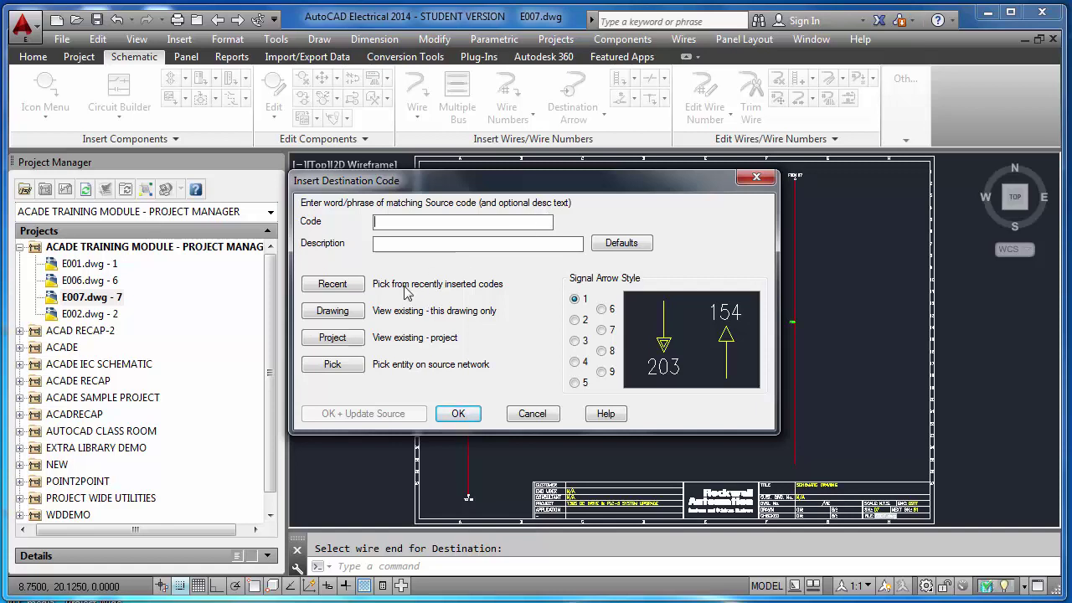
# - Review the recently inserted signal codes and the codes used in this drawing, without picking one
pyautogui.click(353, 288)
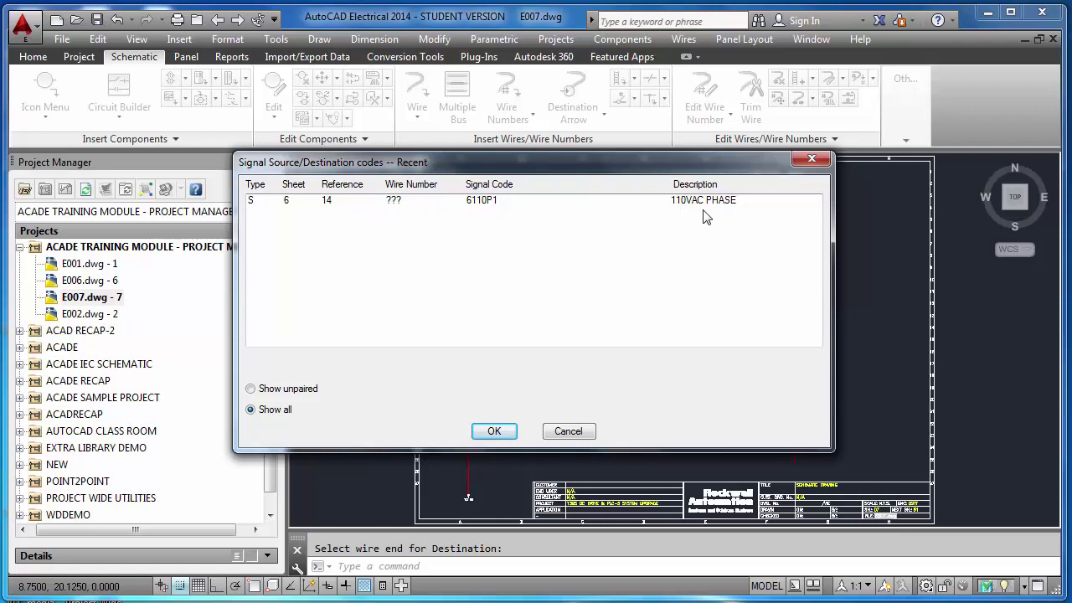
pyautogui.click(568, 431)
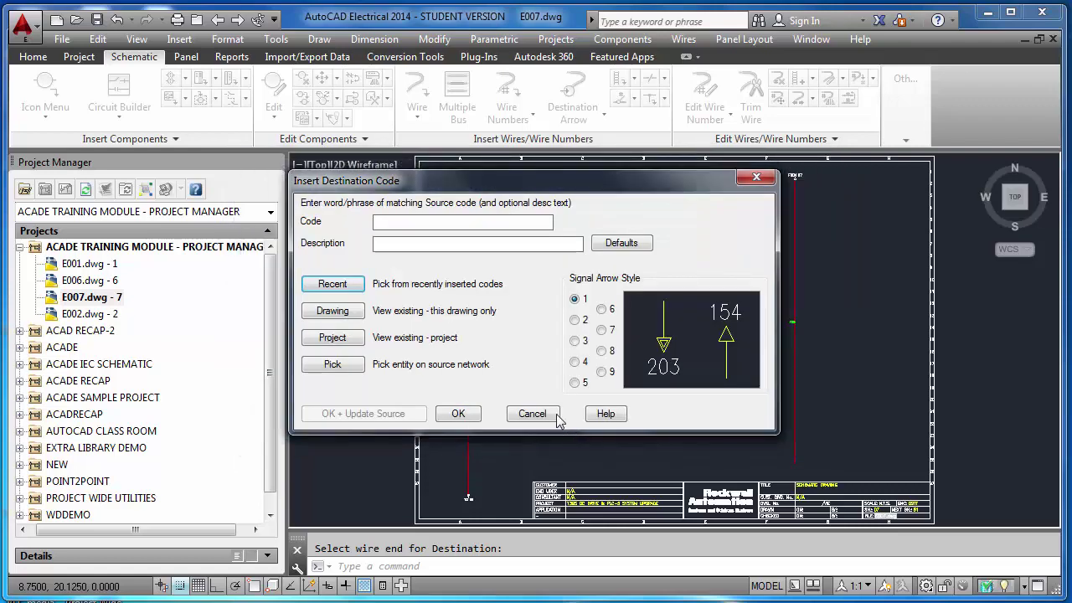
pyautogui.click(333, 311)
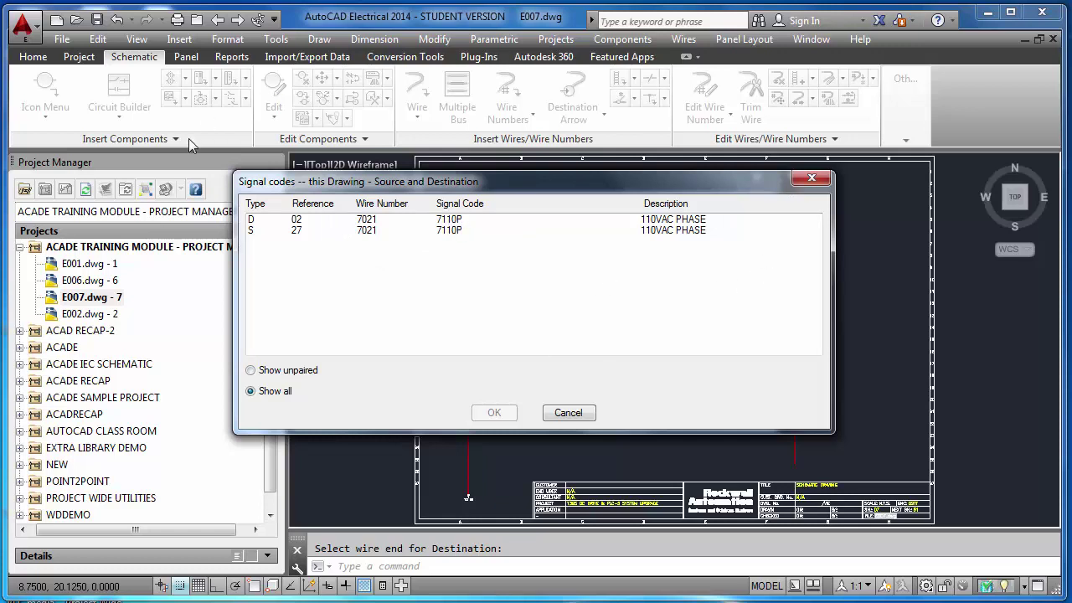
pyautogui.click(567, 412)
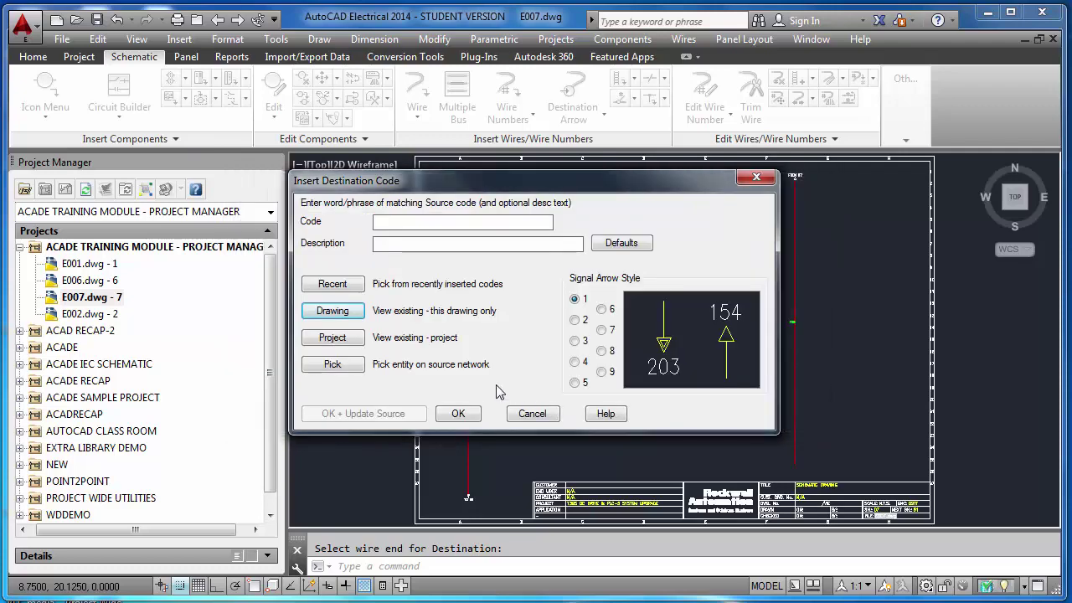
# - Pick source code 6110P1, 110VAC PHASE, from the project-wide codes and insert the destination arrow with arrow style 1
pyautogui.click(333, 337)
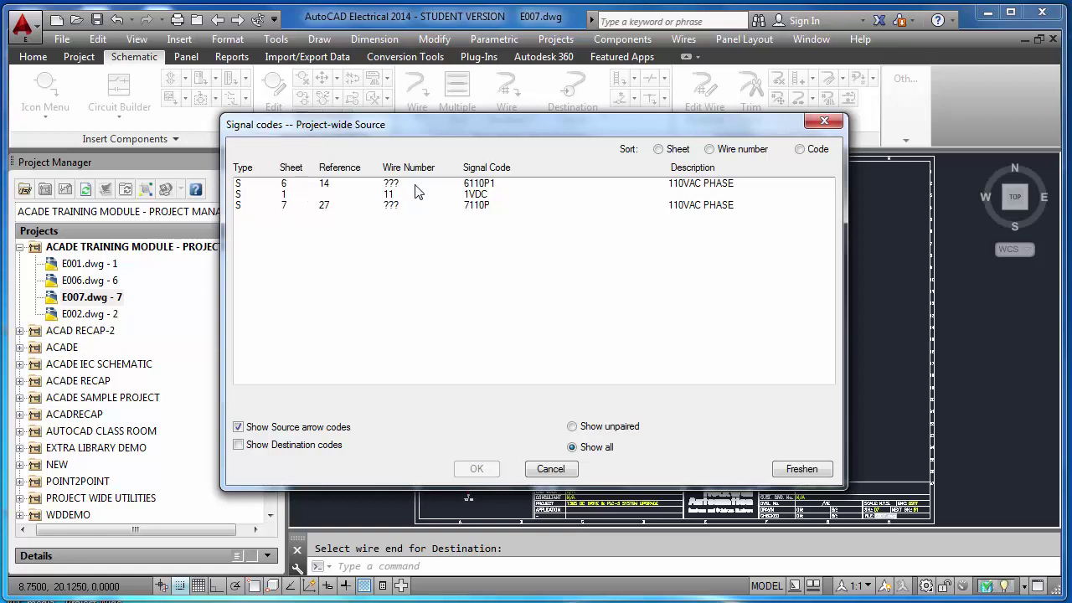
pyautogui.click(482, 186)
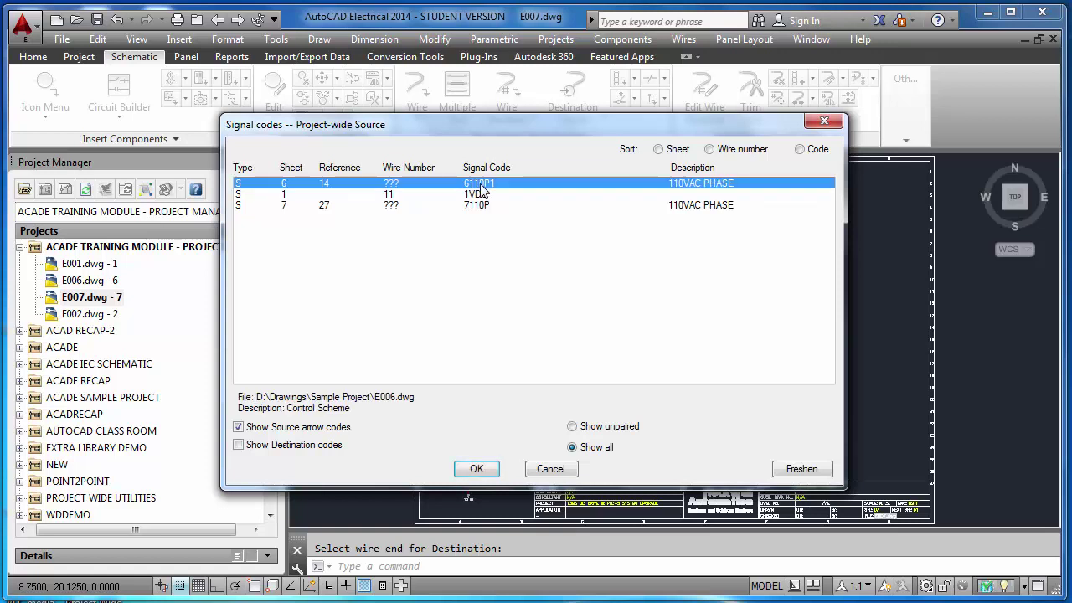
pyautogui.click(476, 469)
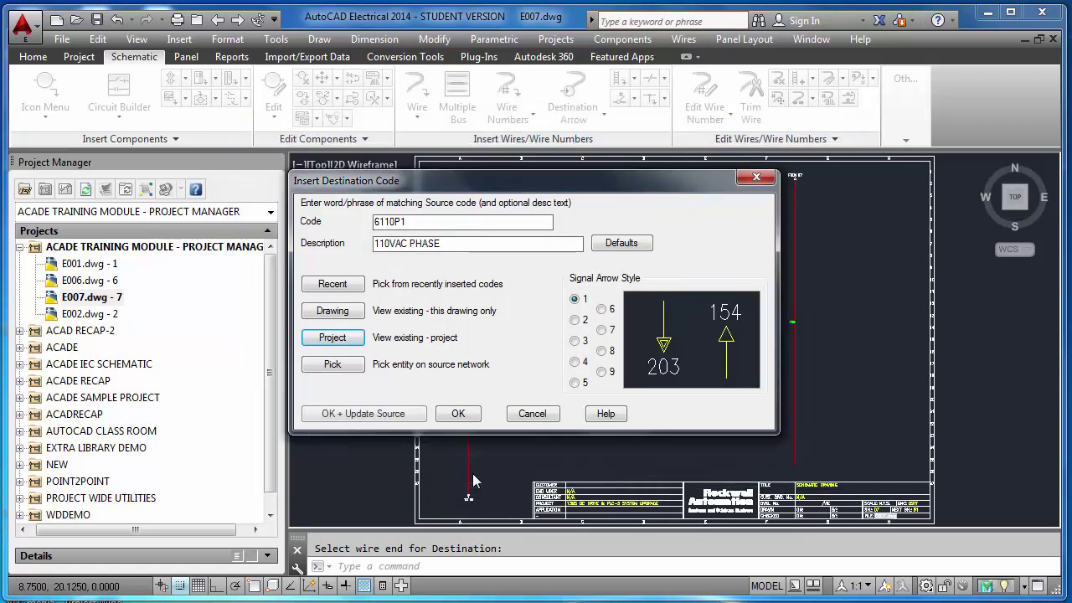
pyautogui.click(460, 414)
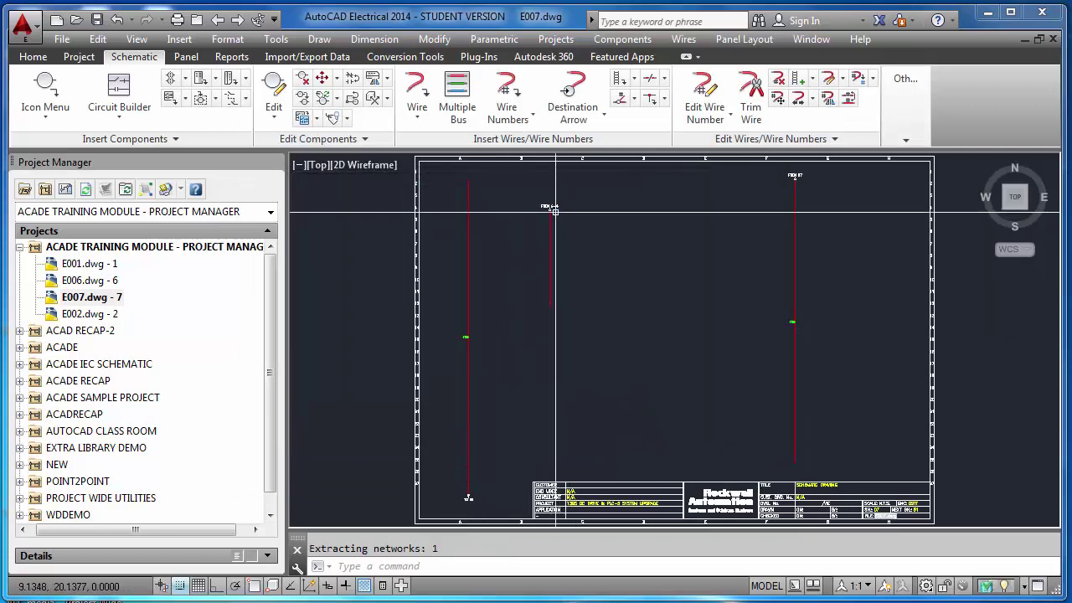
pyautogui.scroll(9, 553, 211)
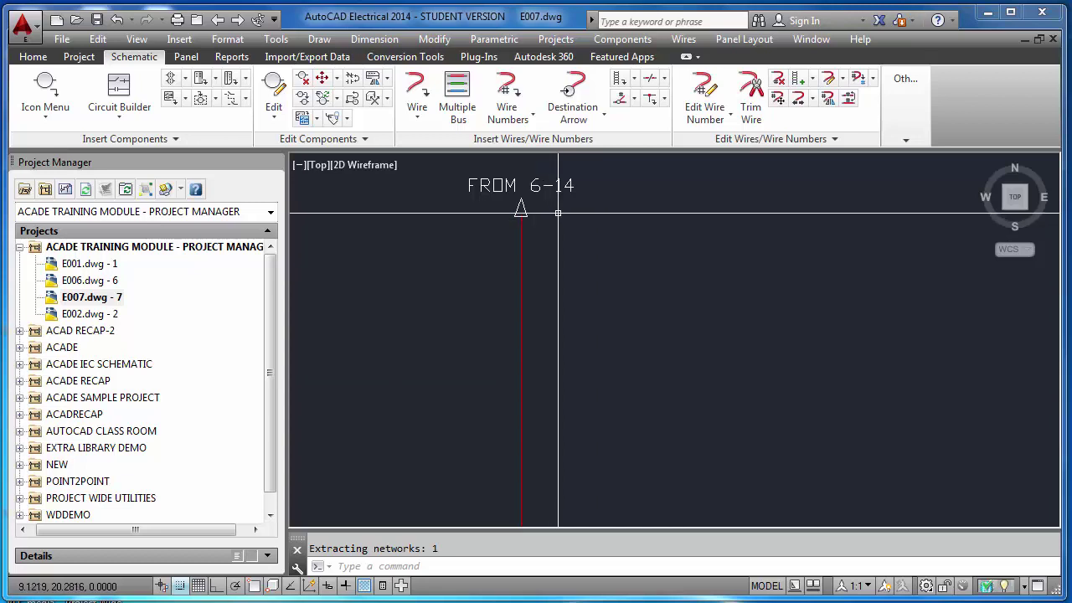
pyautogui.write('z')
pyautogui.press('Return')
pyautogui.write('e')
pyautogui.press('Return')
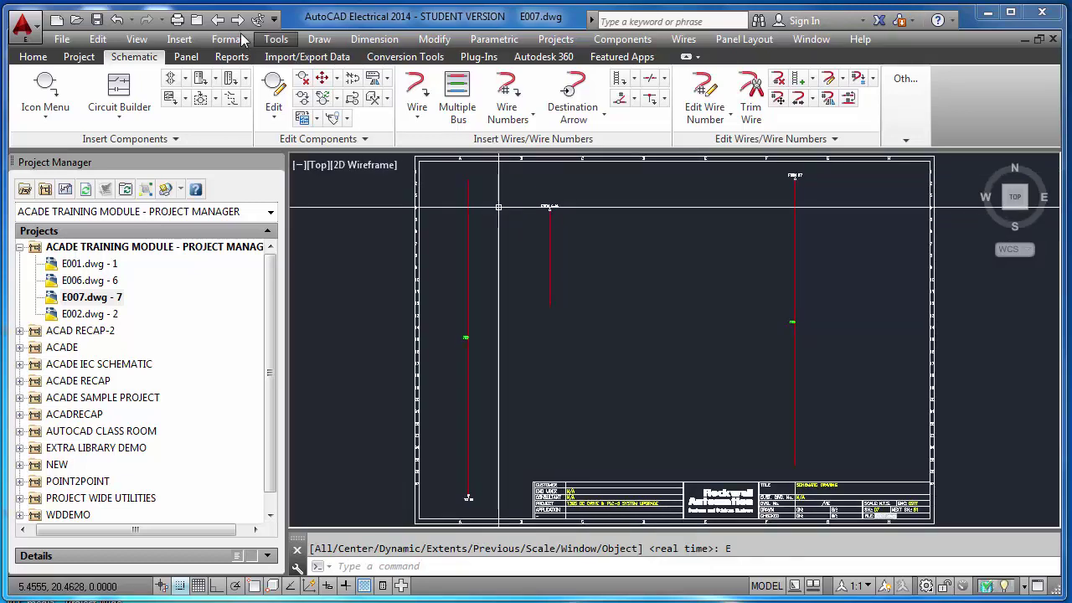
# - Go back to drawing E006 and number its wires drawing-wide by line reference, retagging all and cross-referencing signals
pyautogui.click(220, 22)
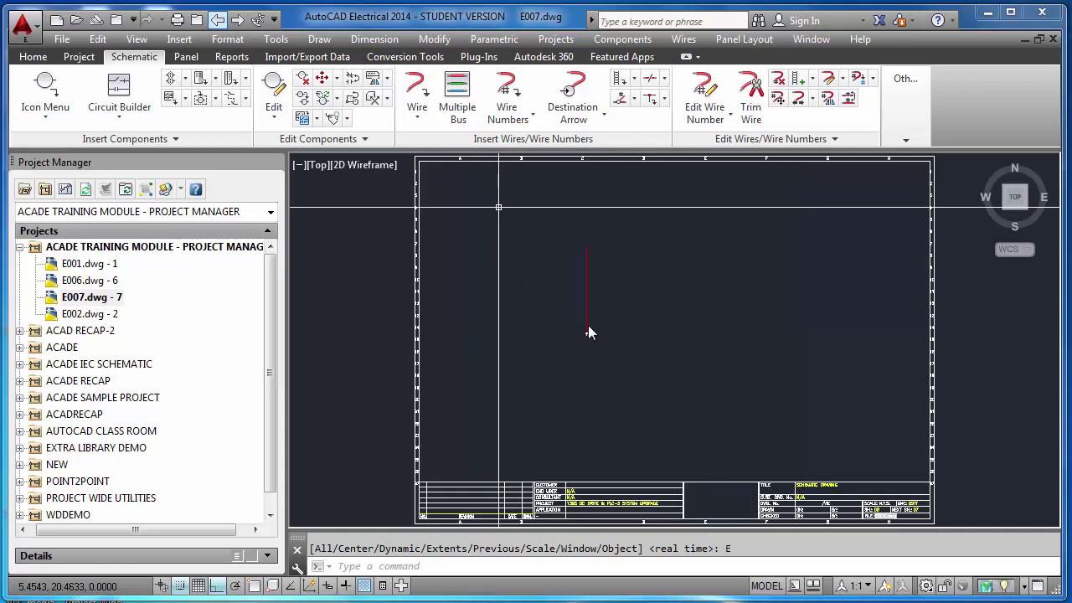
pyautogui.scroll(8, 594, 328)
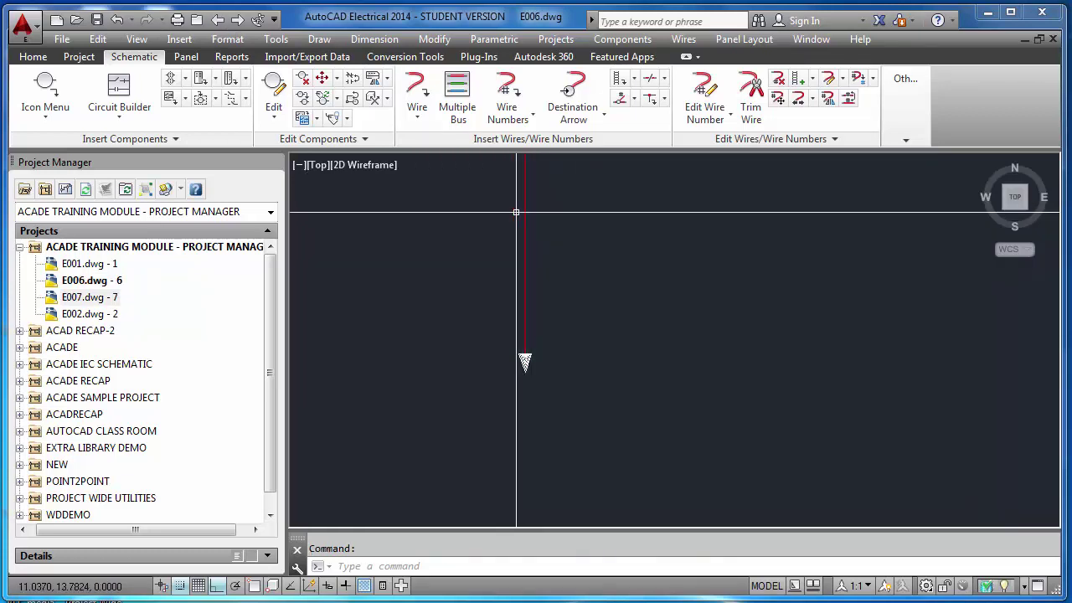
pyautogui.scroll(-2, 510, 174)
pyautogui.click(507, 92)
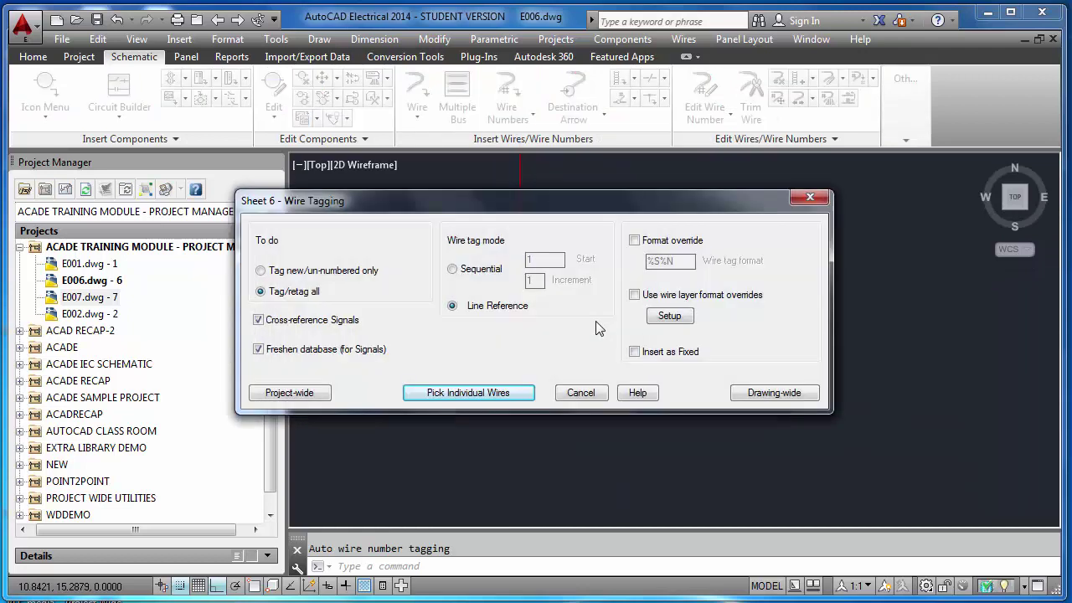
pyautogui.click(755, 394)
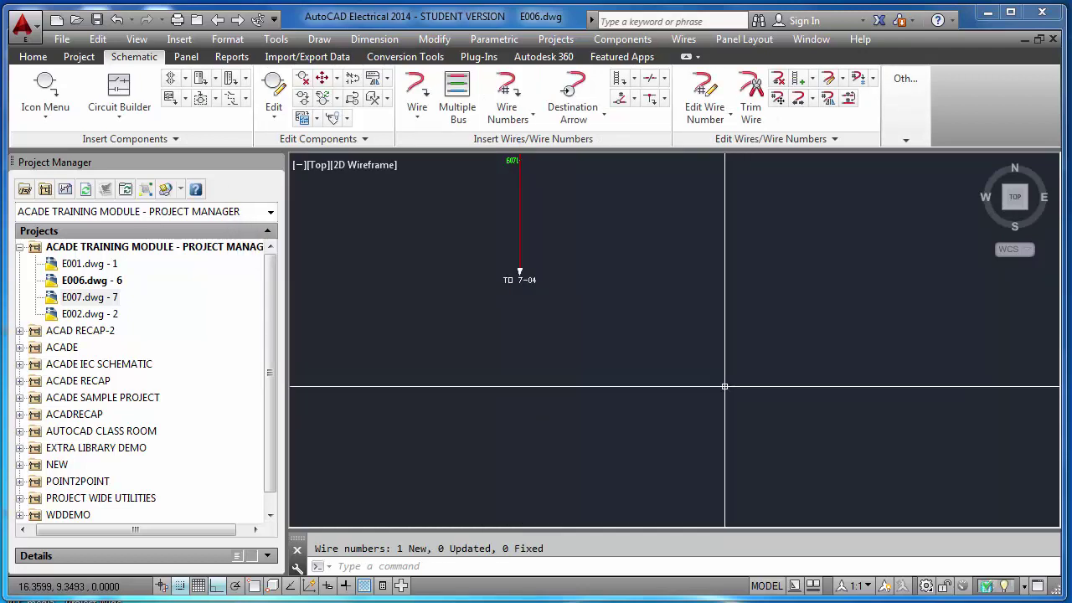
# - Examine the new wire number and the cross-reference text at the source arrow in E006
pyautogui.scroll(5, 521, 160)
pyautogui.scroll(-5, 543, 190)
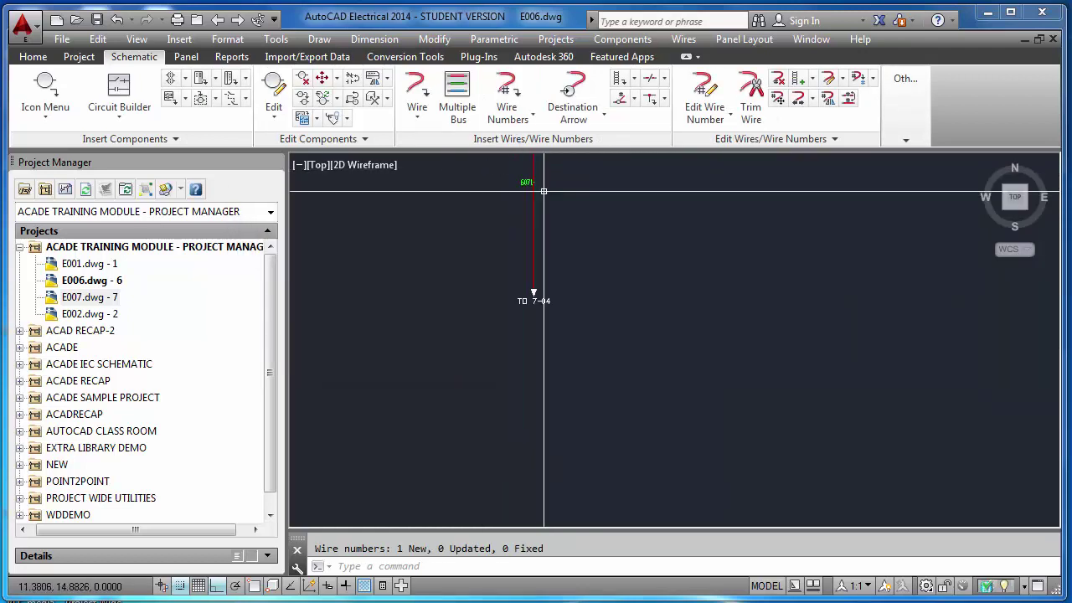
pyautogui.scroll(6, 537, 177)
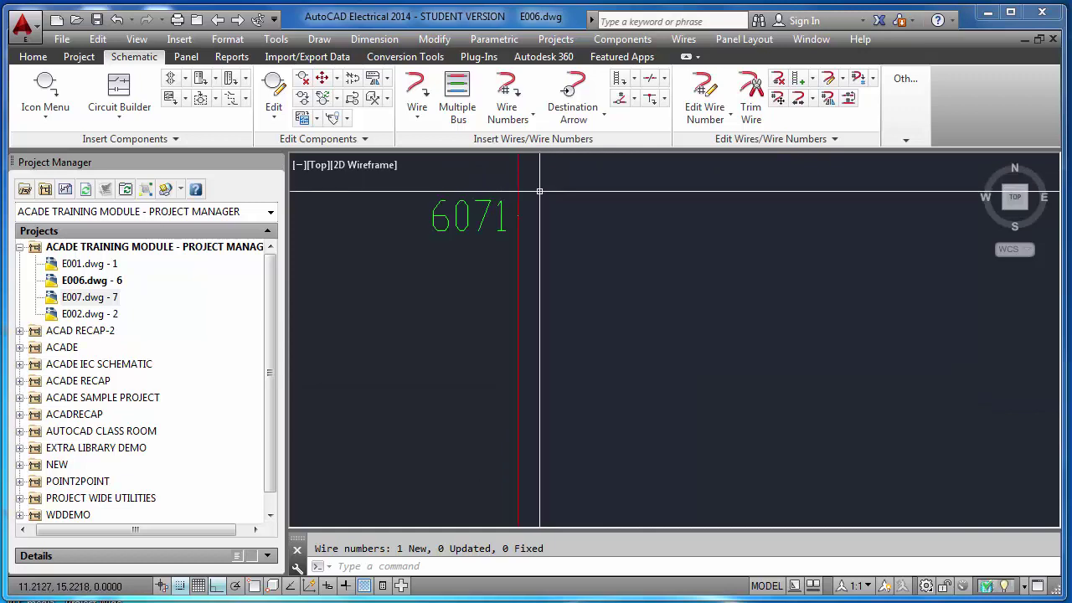
pyautogui.scroll(-4, 536, 197)
pyautogui.scroll(3, 535, 196)
pyautogui.scroll(-3, 535, 195)
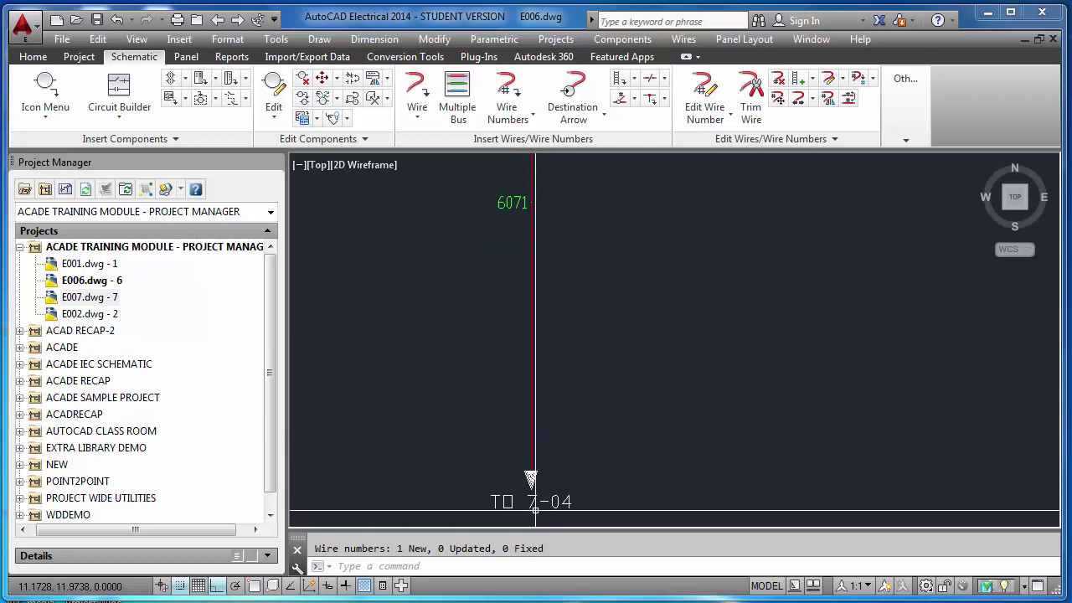
pyautogui.write('z')
pyautogui.press('Return')
pyautogui.write('e')
pyautogui.press('Return')
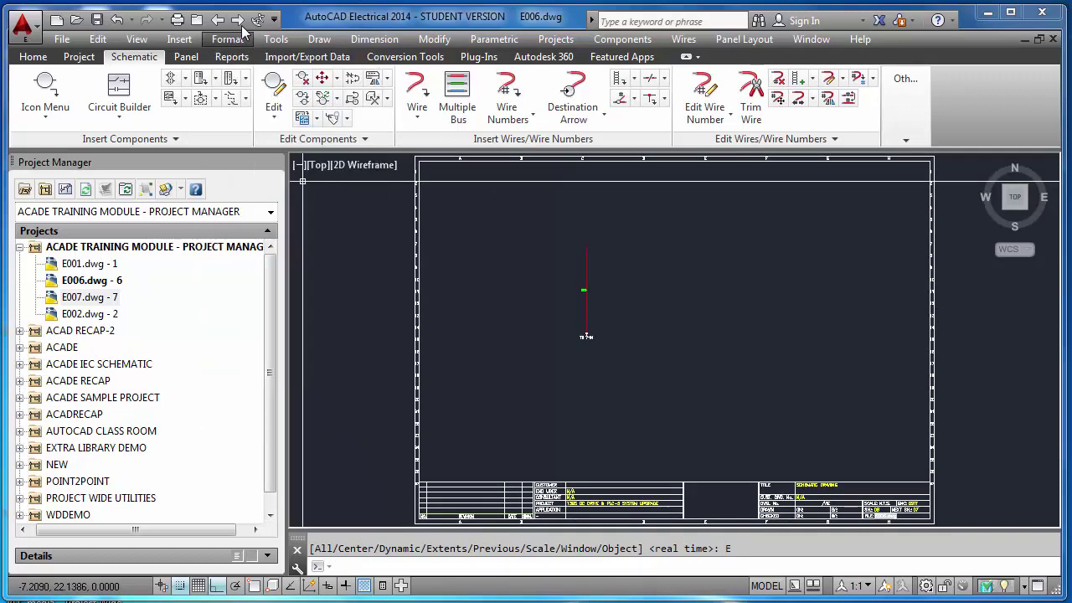
# - Return to drawing E007 and retag all its wires drawing-wide by line reference, cross-referencing the signals
pyautogui.click(237, 19)
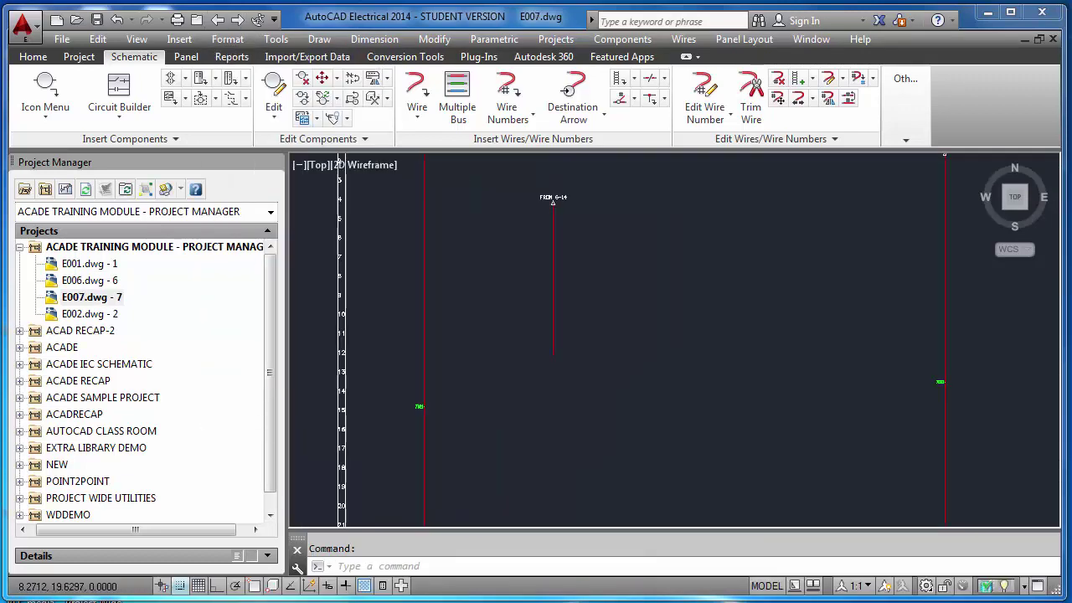
pyautogui.scroll(4, 544, 222)
pyautogui.click(506, 94)
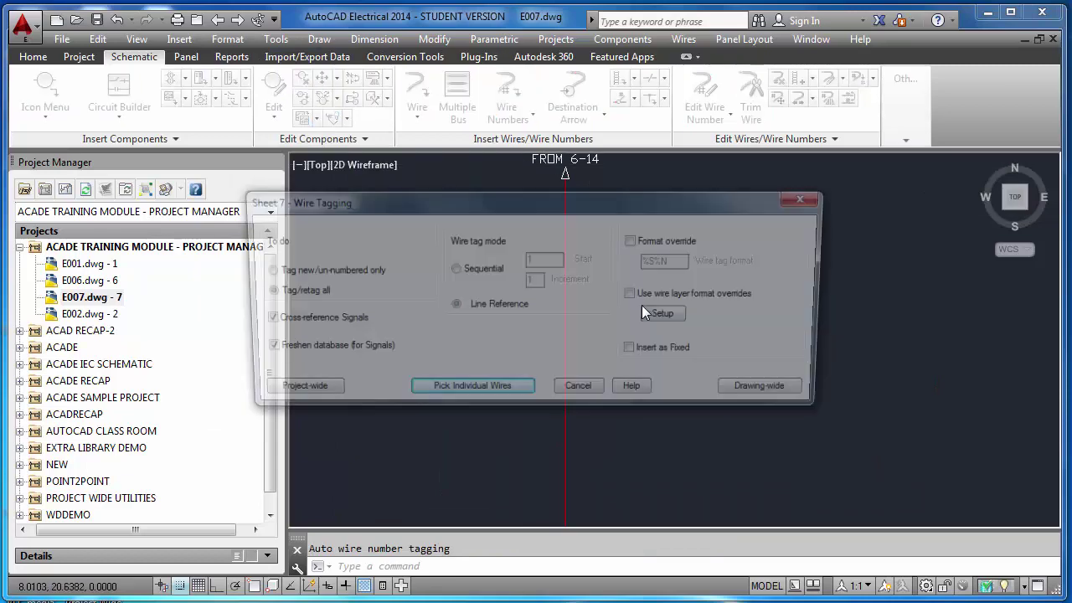
pyautogui.click(762, 387)
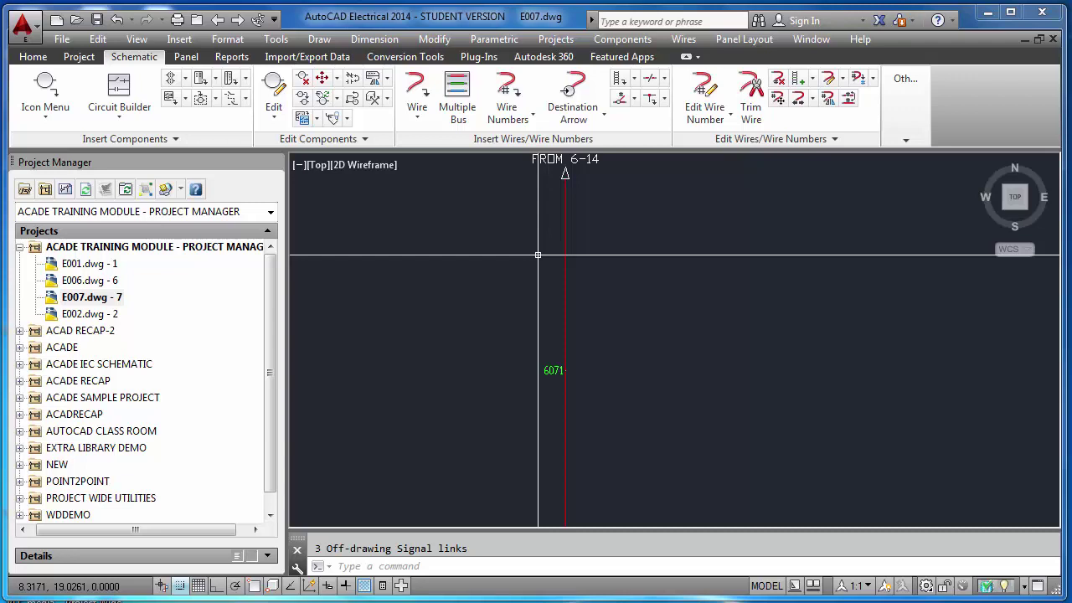
pyautogui.write('z')
pyautogui.press('Return')
pyautogui.write('e')
pyautogui.press('Return')
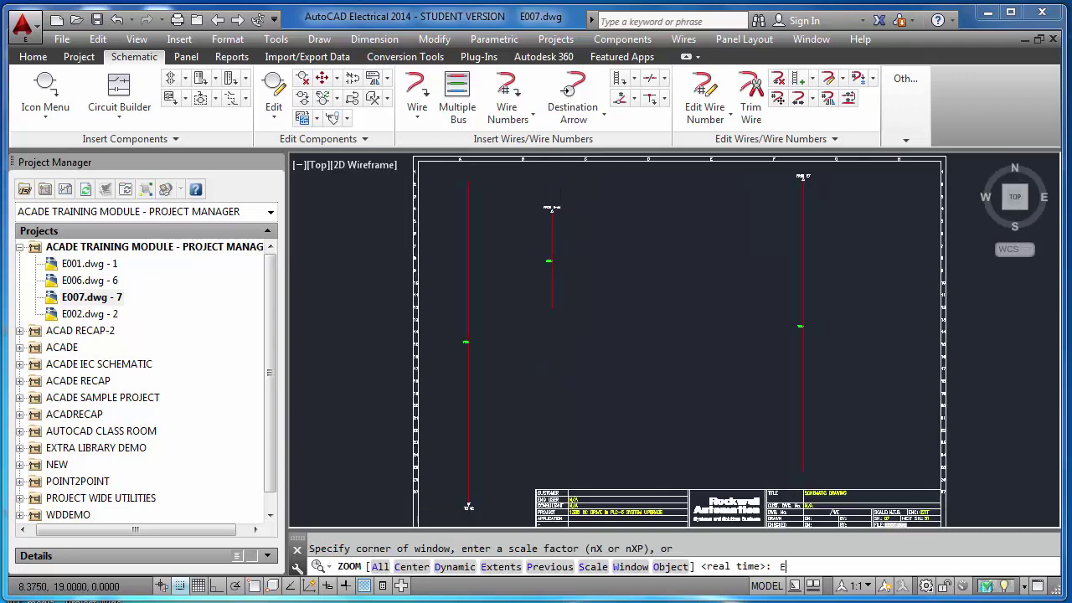
pyautogui.press('Escape')
pyautogui.click(598, 278)
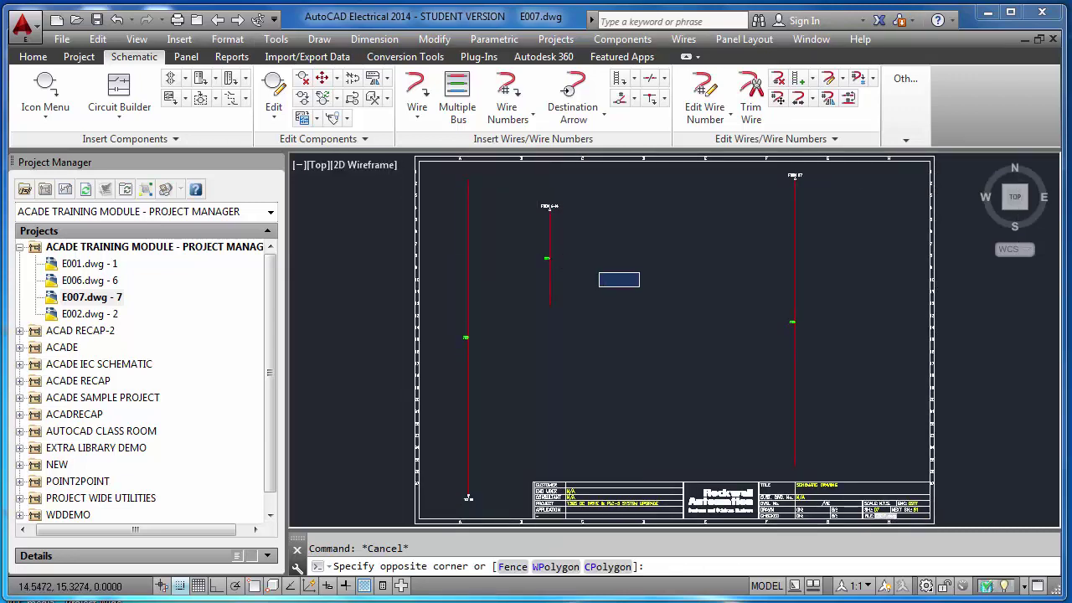
pyautogui.press('Escape')
pyautogui.click(604, 116)
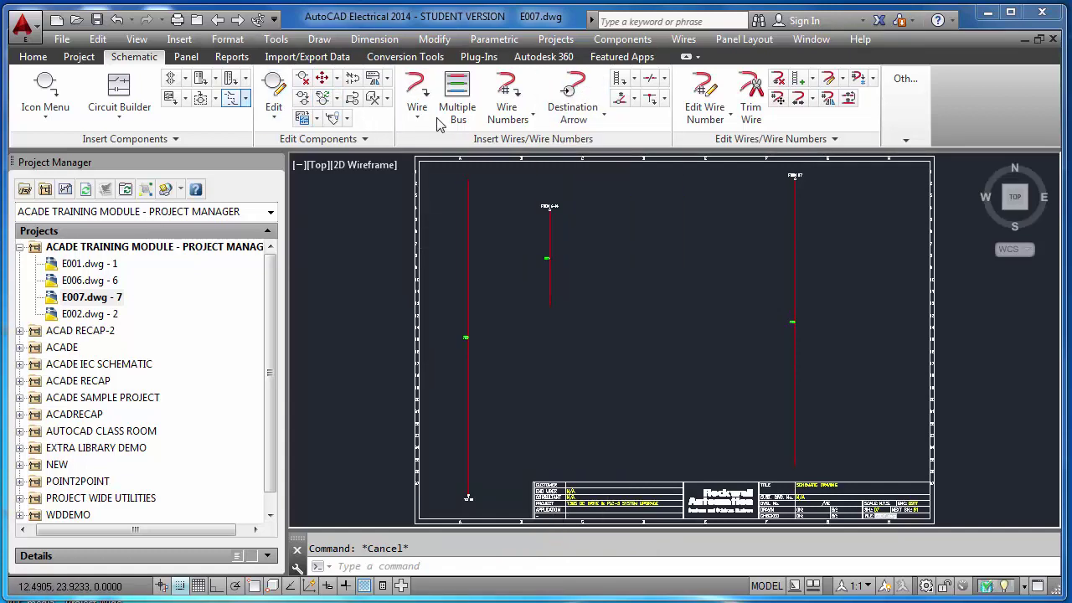
pyautogui.click(416, 94)
pyautogui.press('Escape')
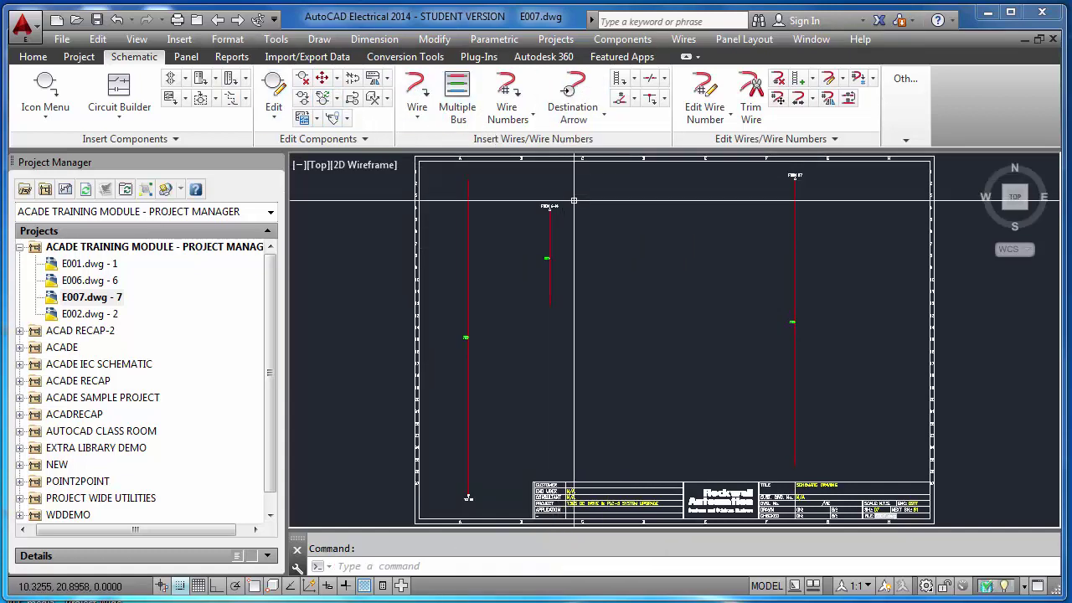
# - Draw two parallel vertical wires about 6 units long at X 12.875 and X 16.125, between the short middle wire and the far right wire
pyautogui.click(424, 94)
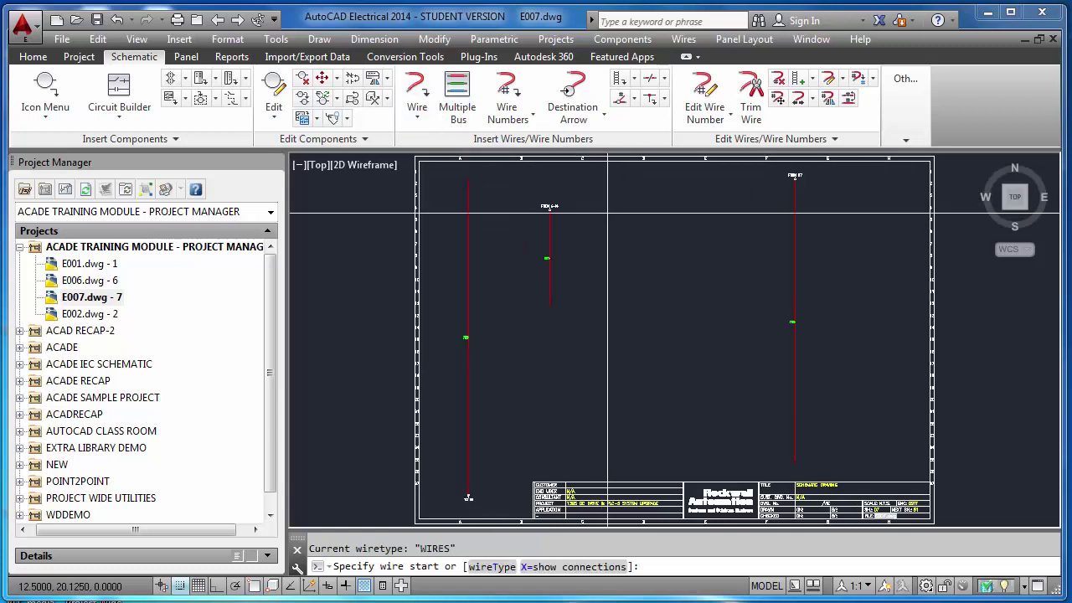
pyautogui.click(614, 228)
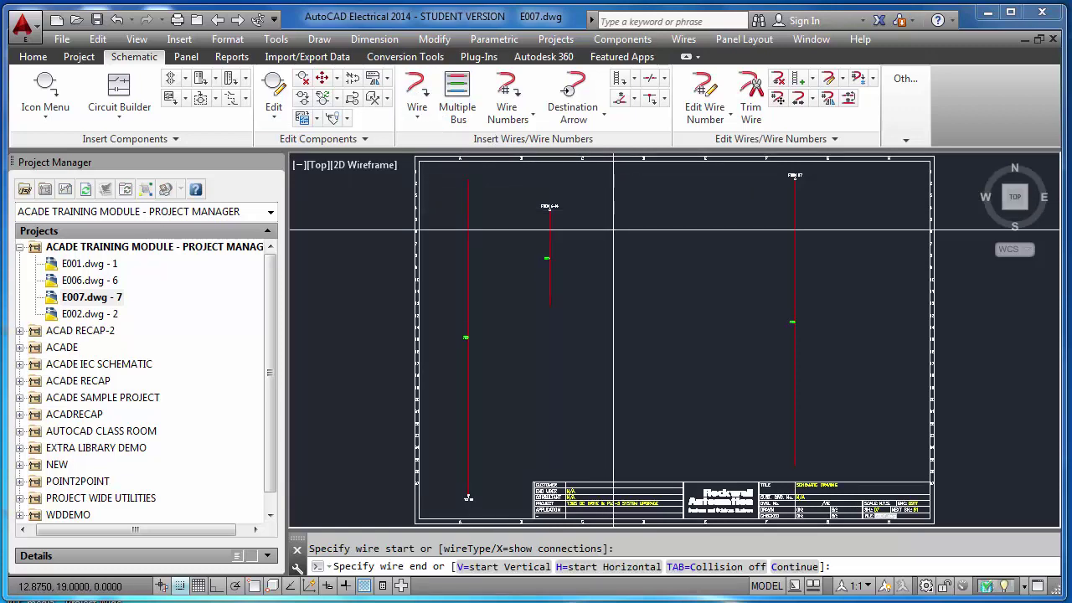
pyautogui.click(614, 303)
pyautogui.scroll(2, 670, 251)
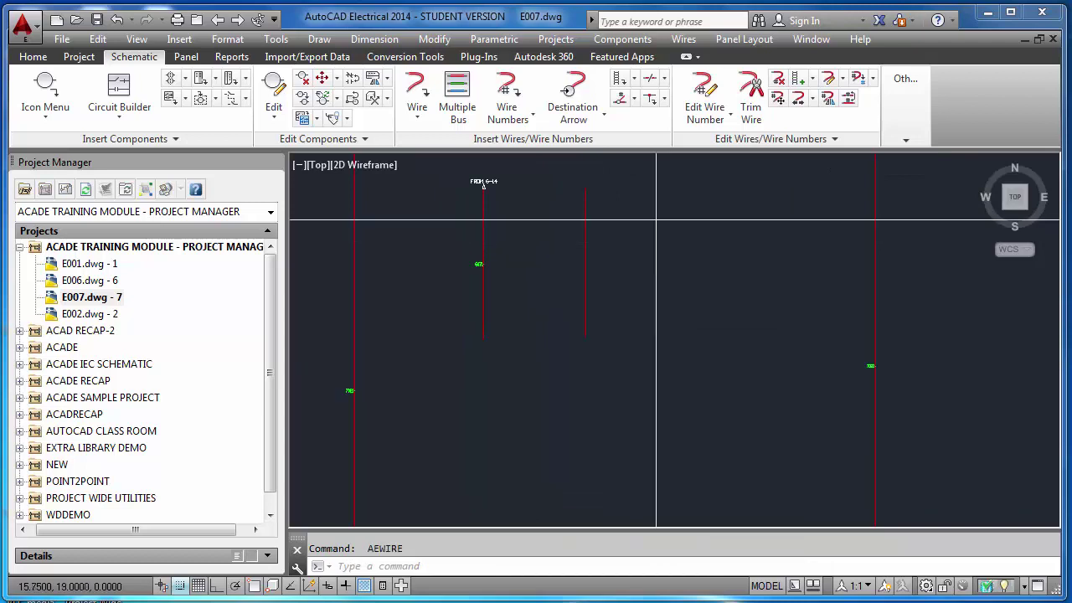
pyautogui.click(666, 191)
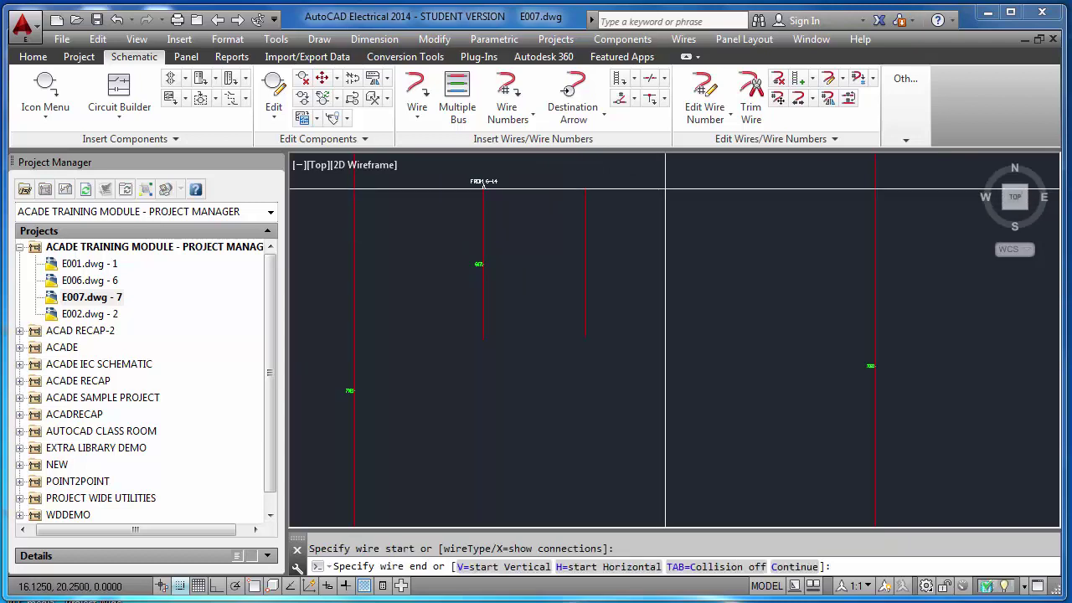
pyautogui.click(666, 339)
pyautogui.press('Escape')
# - Preview signal arrow styles 2, 4 and 5 for a source arrow at the lower end of the vertical wire at X 12.875, without inserting it
pyautogui.click(594, 122)
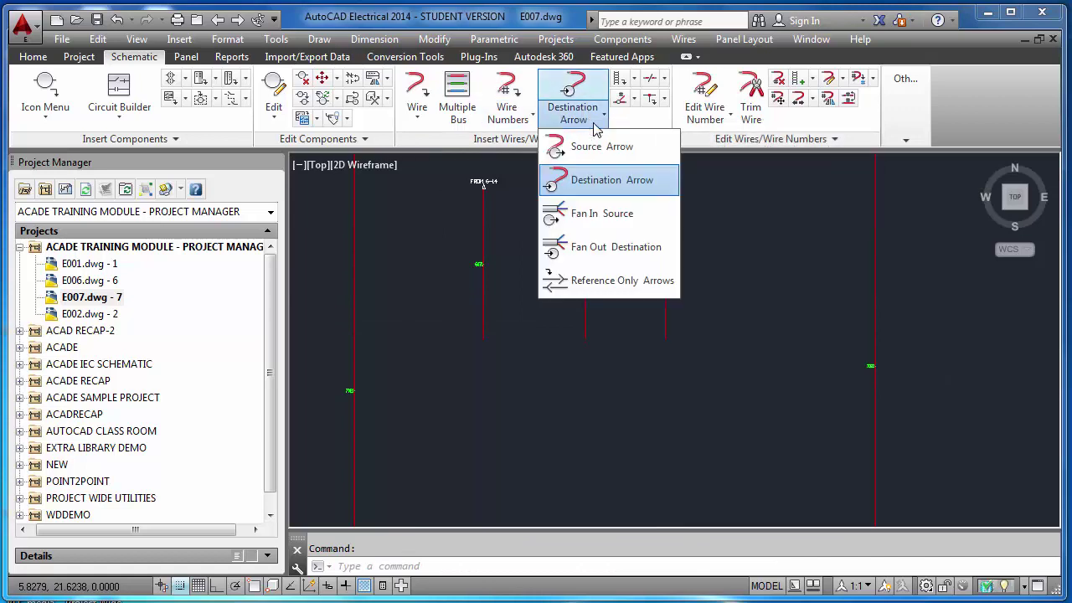
pyautogui.click(598, 149)
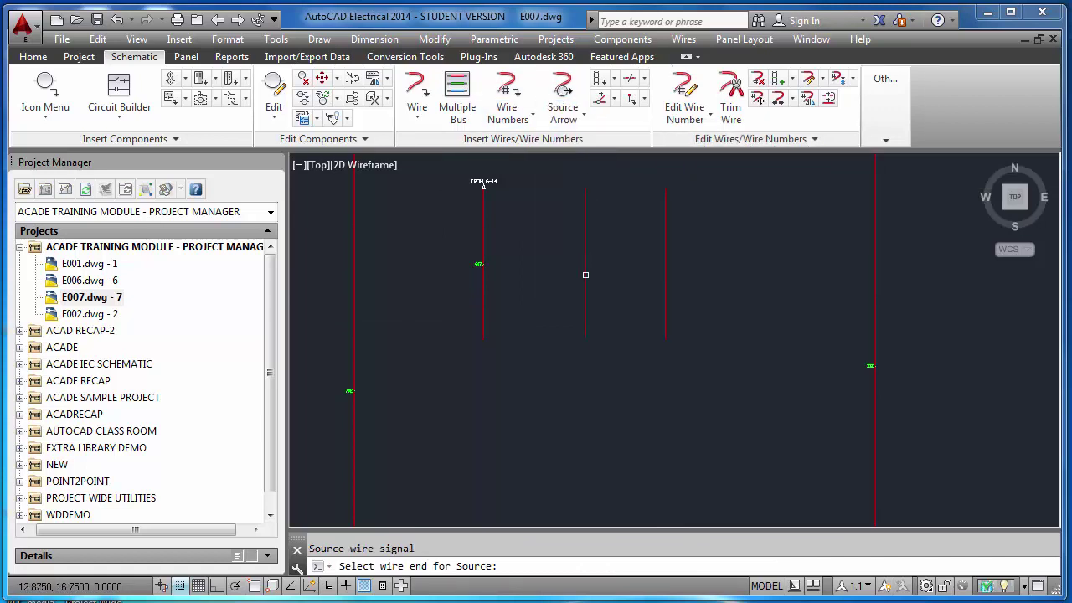
pyautogui.click(586, 337)
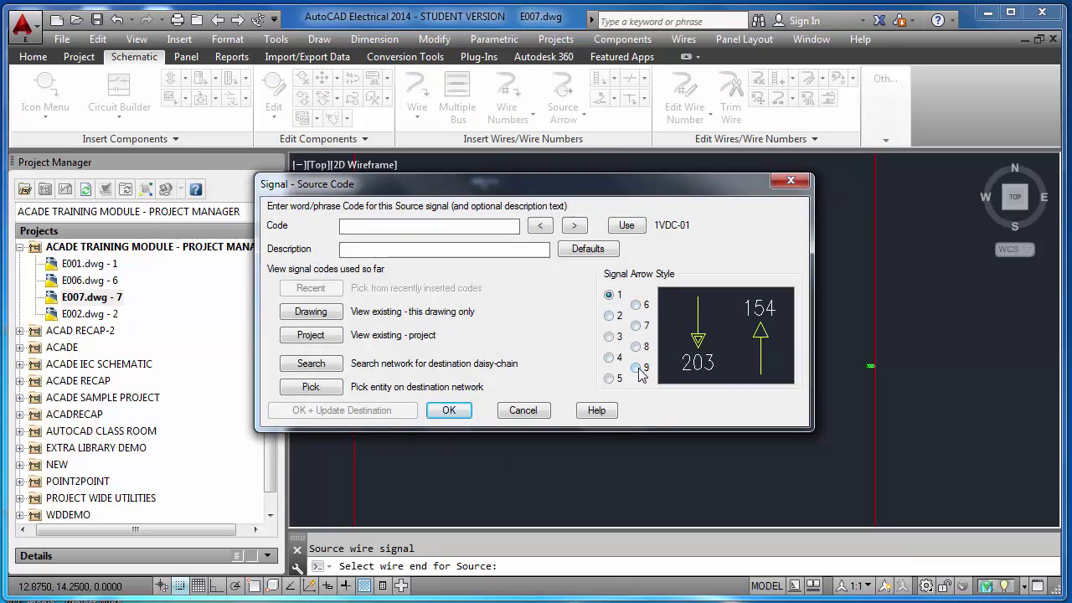
pyautogui.click(610, 316)
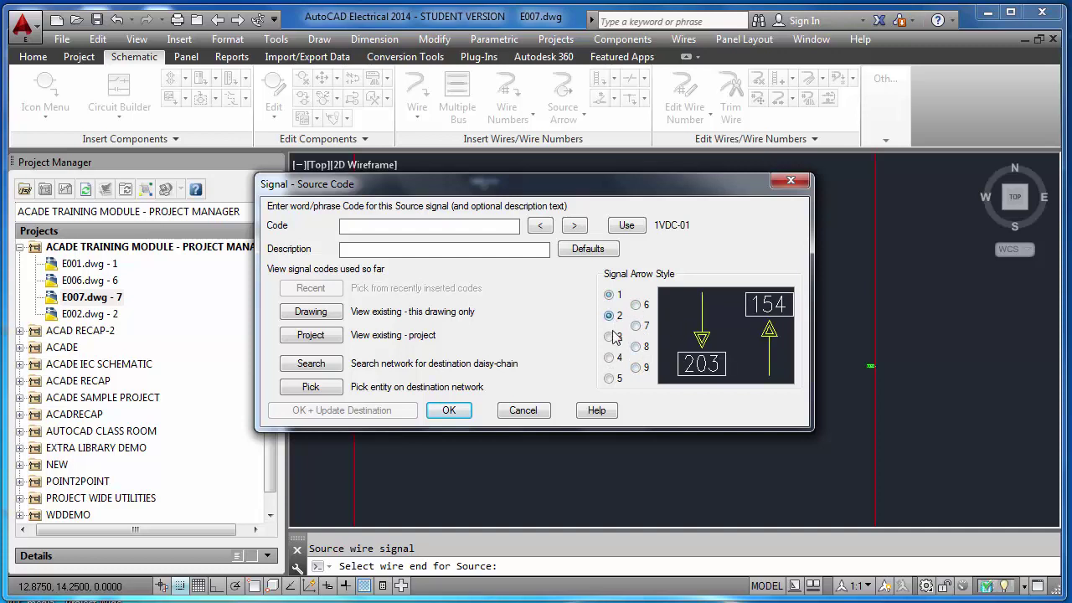
pyautogui.click(609, 357)
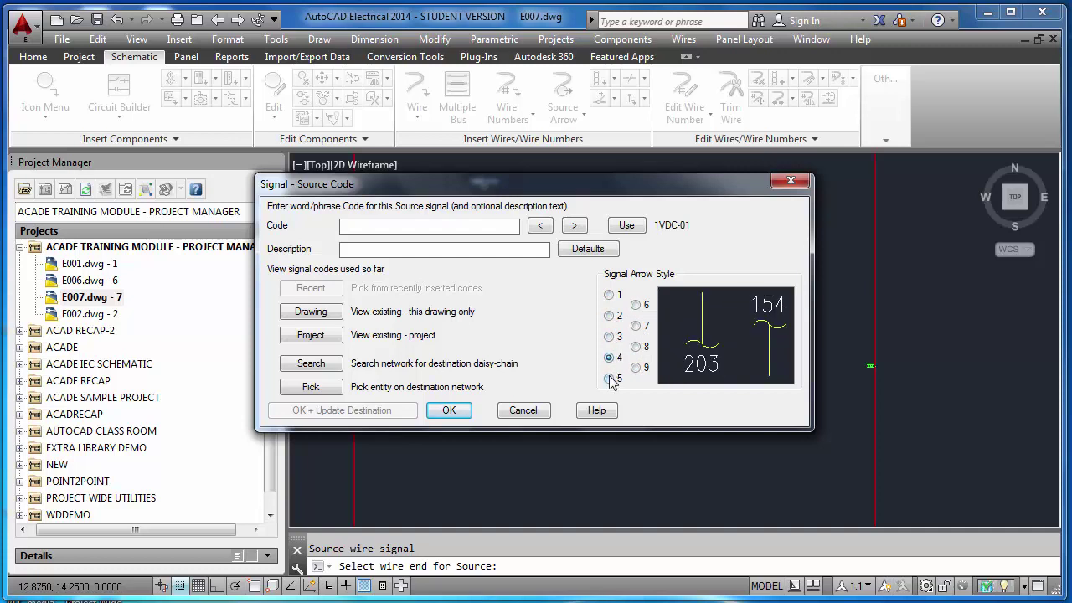
pyautogui.click(610, 378)
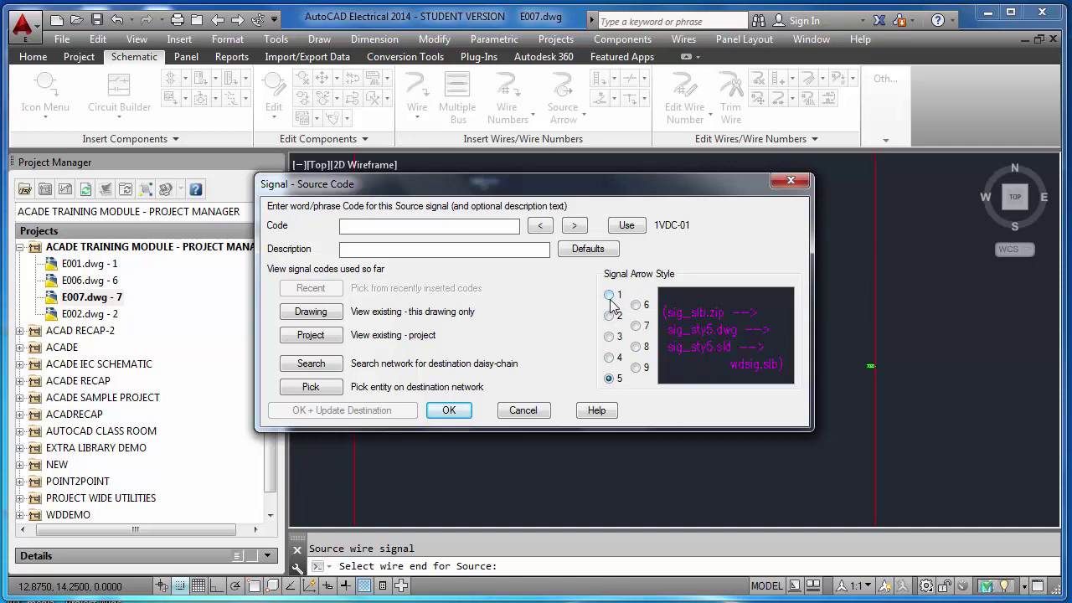
pyautogui.press('Escape')
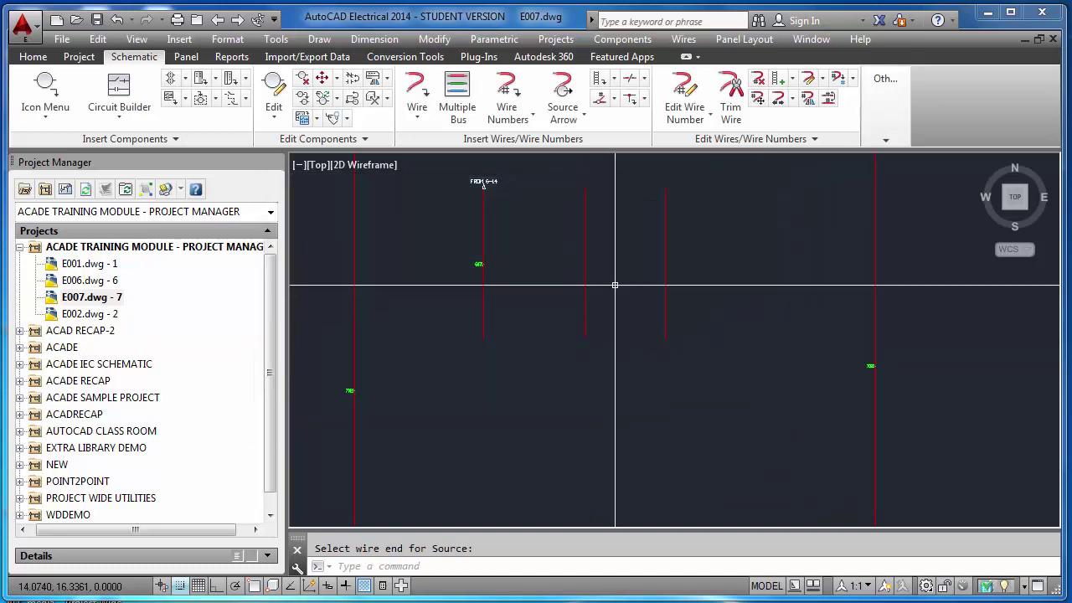
# - Draw two staggered horizontal wires below the short vertical wires, one at about Y 12.125 and the other lower and further right
pyautogui.click(410, 91)
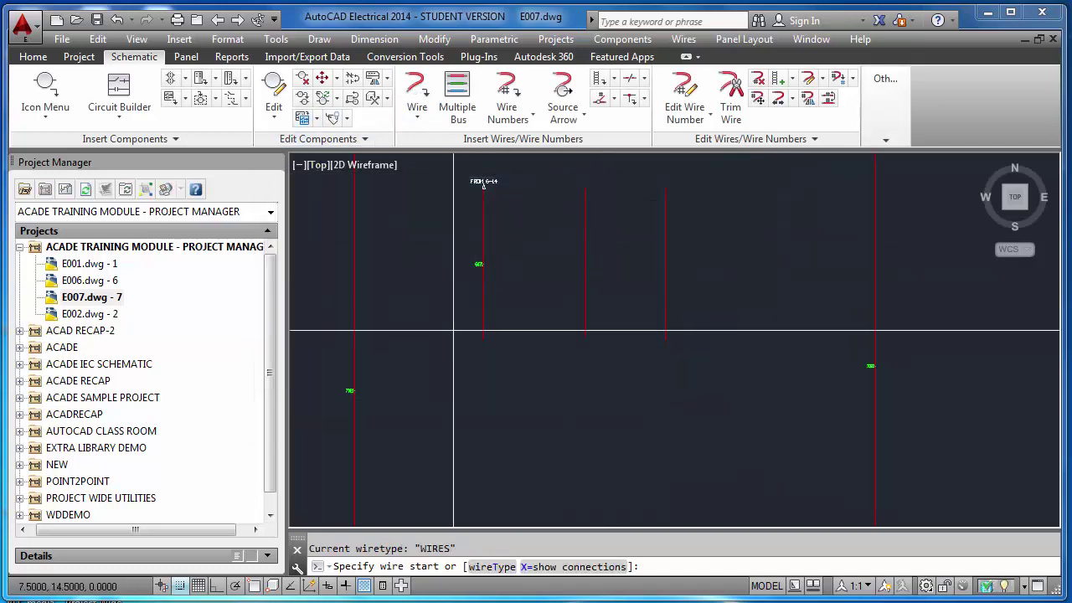
pyautogui.click(352, 389)
pyautogui.click(531, 388)
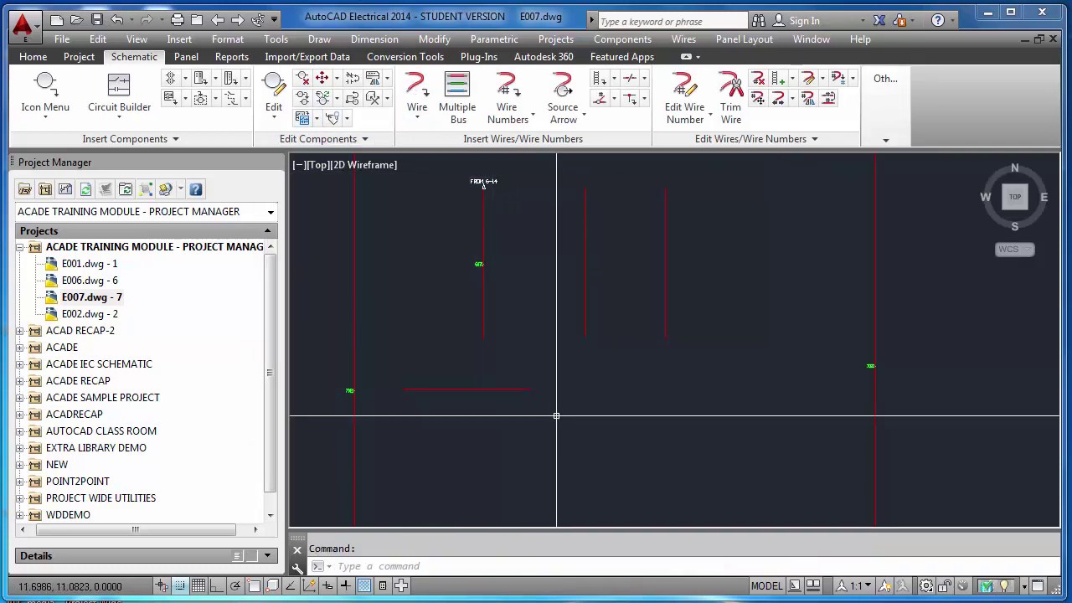
pyautogui.click(546, 423)
pyautogui.click(655, 423)
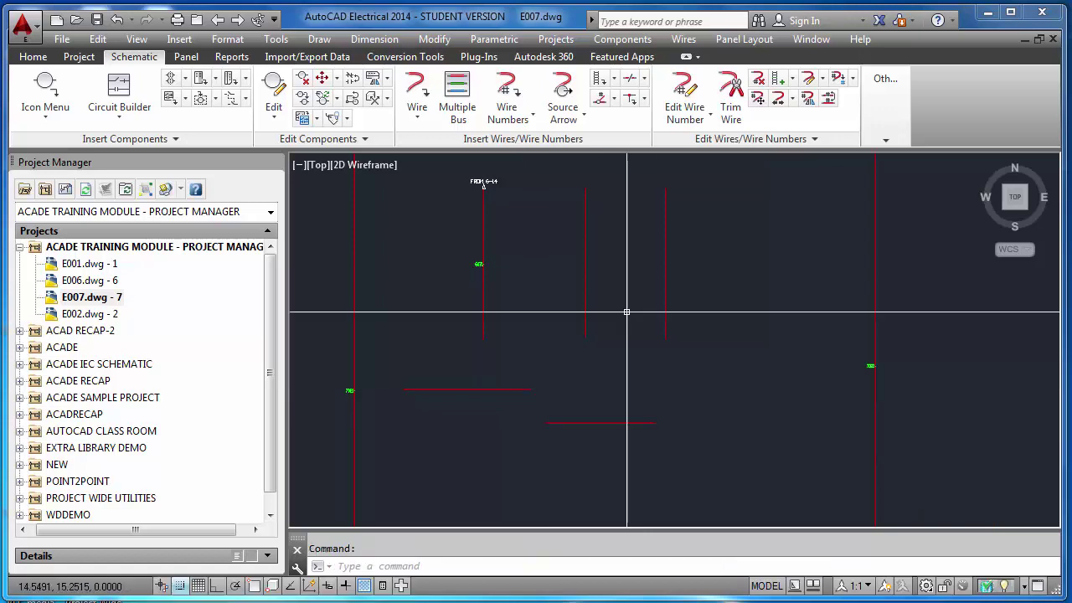
# - Insert a style 1 source arrow with code 7110P2 on the upper horizontal wire's right end and its destination arrow on the lower wire's left end
pyautogui.click(584, 114)
pyautogui.click(586, 147)
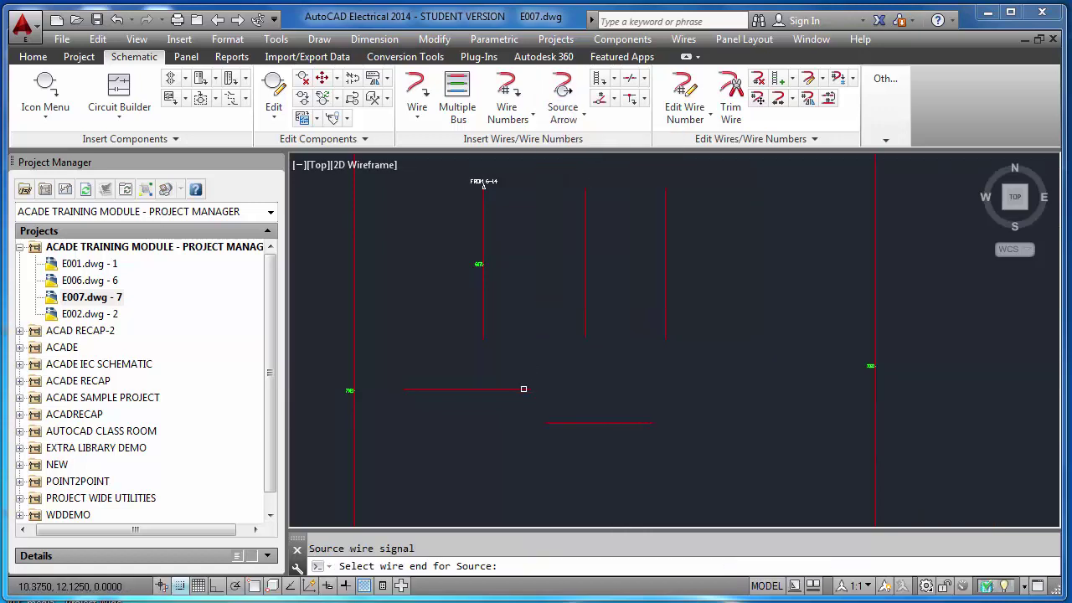
pyautogui.click(524, 389)
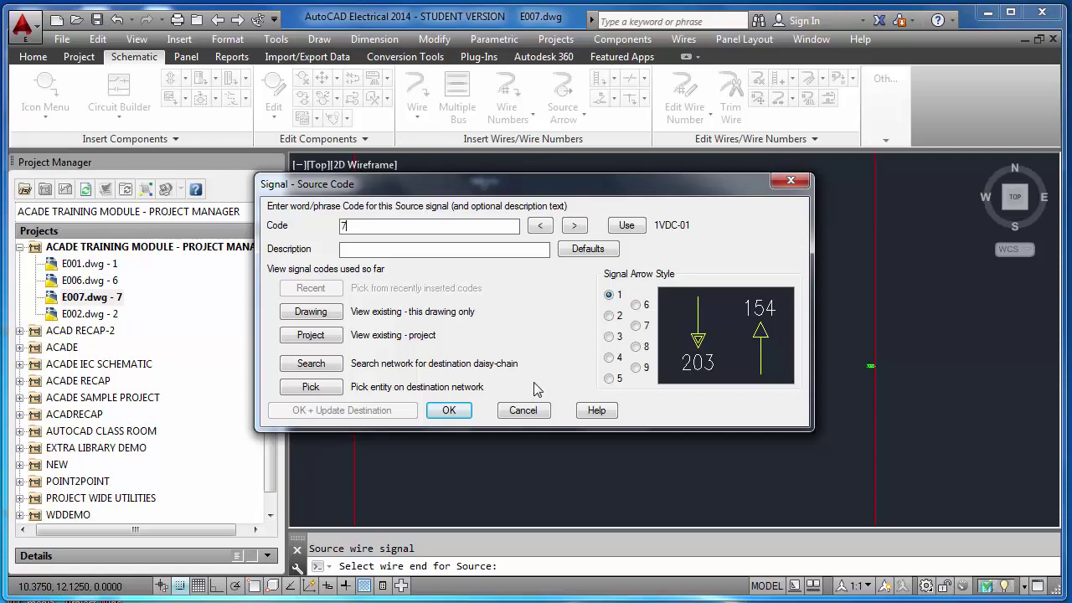
pyautogui.click(456, 410)
pyautogui.click(512, 311)
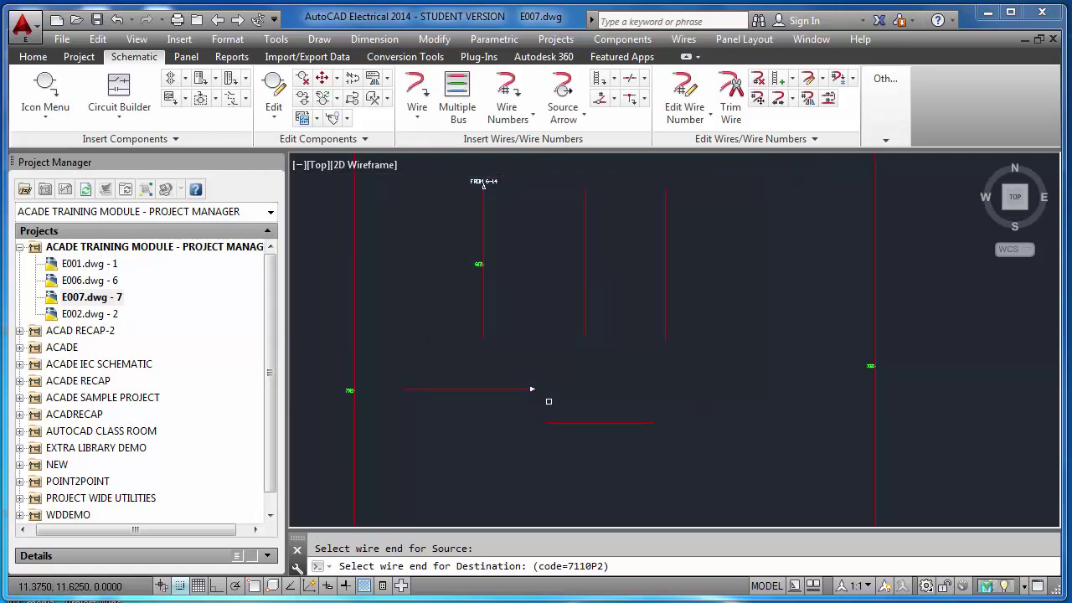
pyautogui.click(546, 424)
# - Examine the cross-reference text at both signal arrows on the horizontal wires and inspect their block attributes
pyautogui.scroll(5, 543, 426)
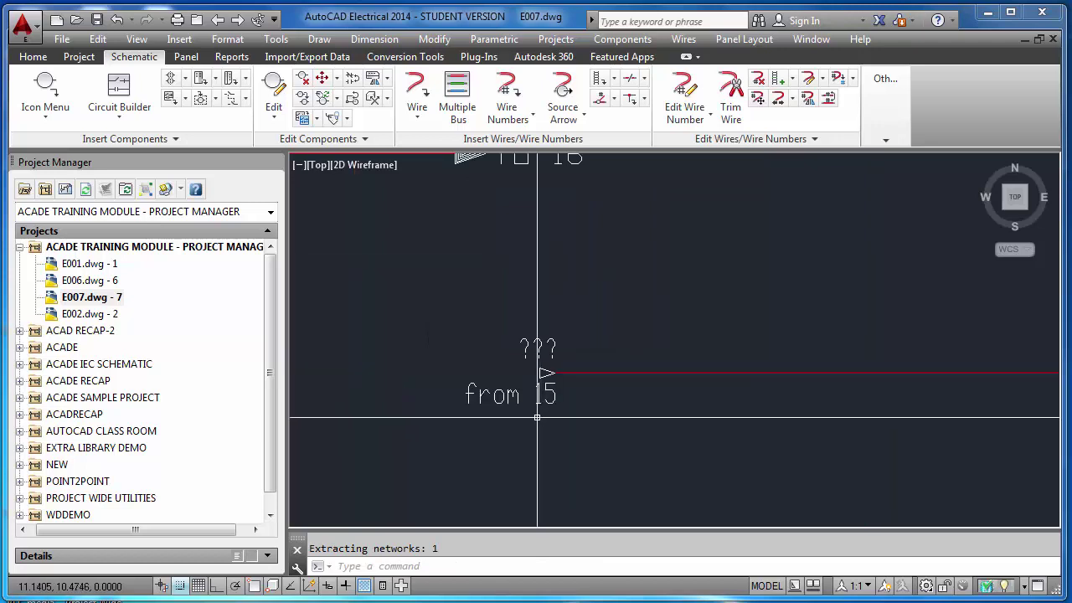
pyautogui.scroll(4, 503, 409)
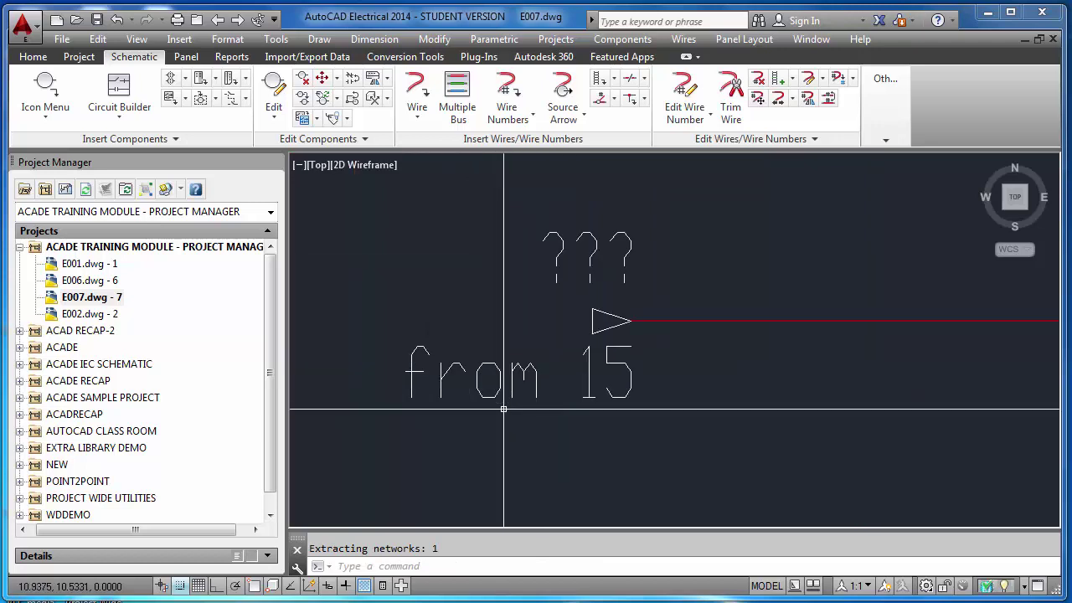
pyautogui.scroll(-6, 504, 408)
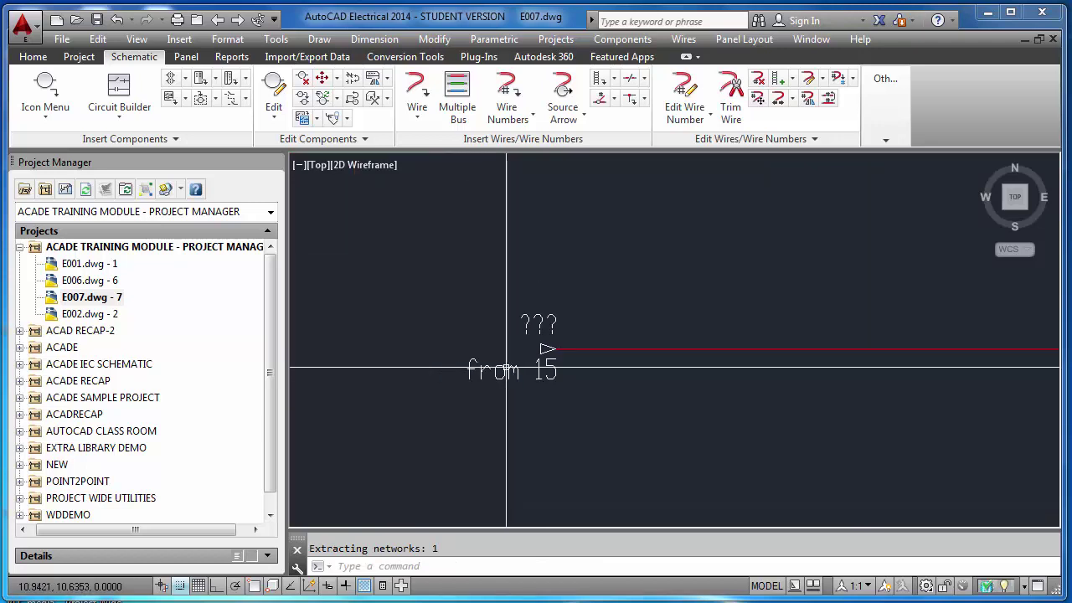
pyautogui.scroll(4, 514, 319)
pyautogui.scroll(-3, 506, 345)
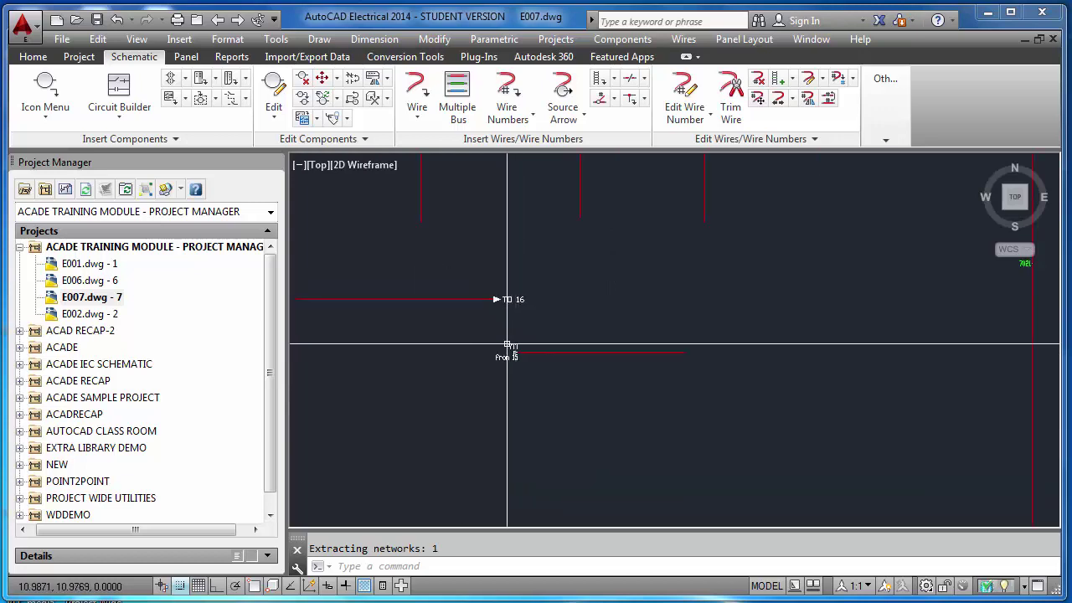
pyautogui.scroll(5, 504, 372)
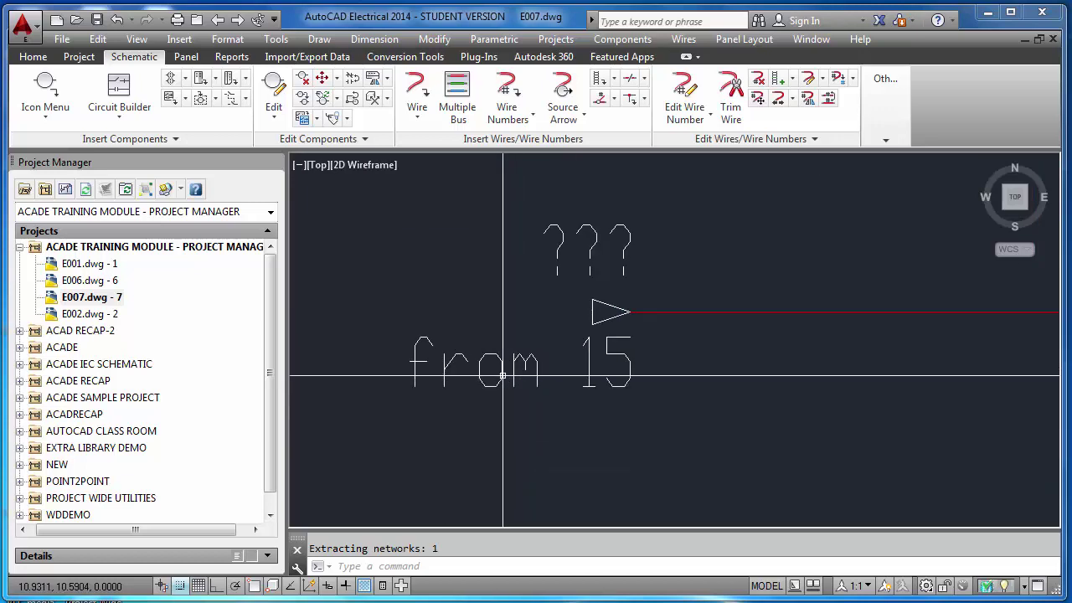
pyautogui.scroll(-4, 502, 376)
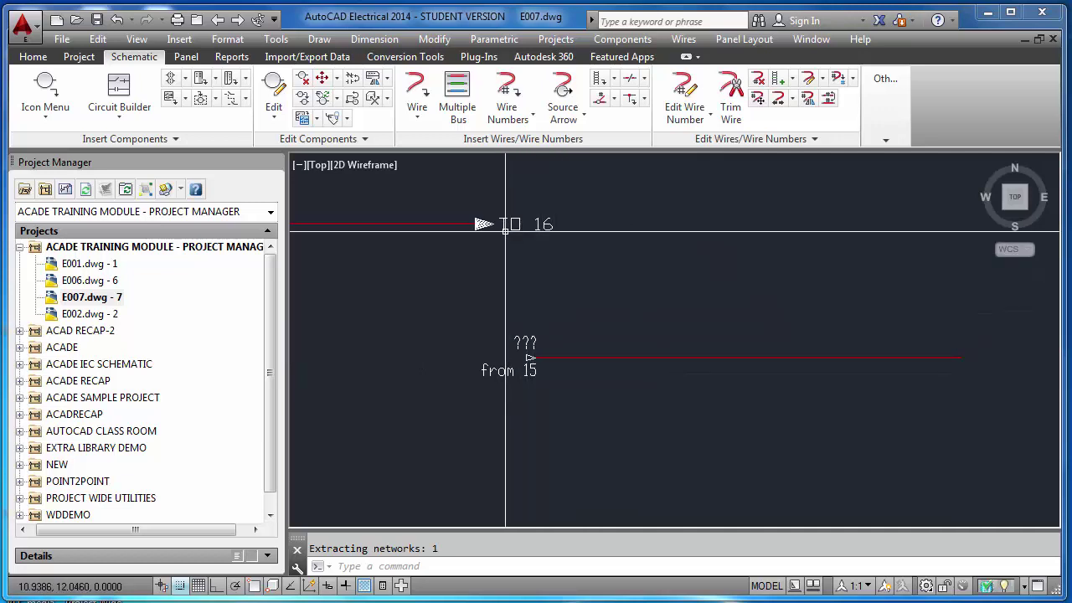
pyautogui.doubleClick(505, 226)
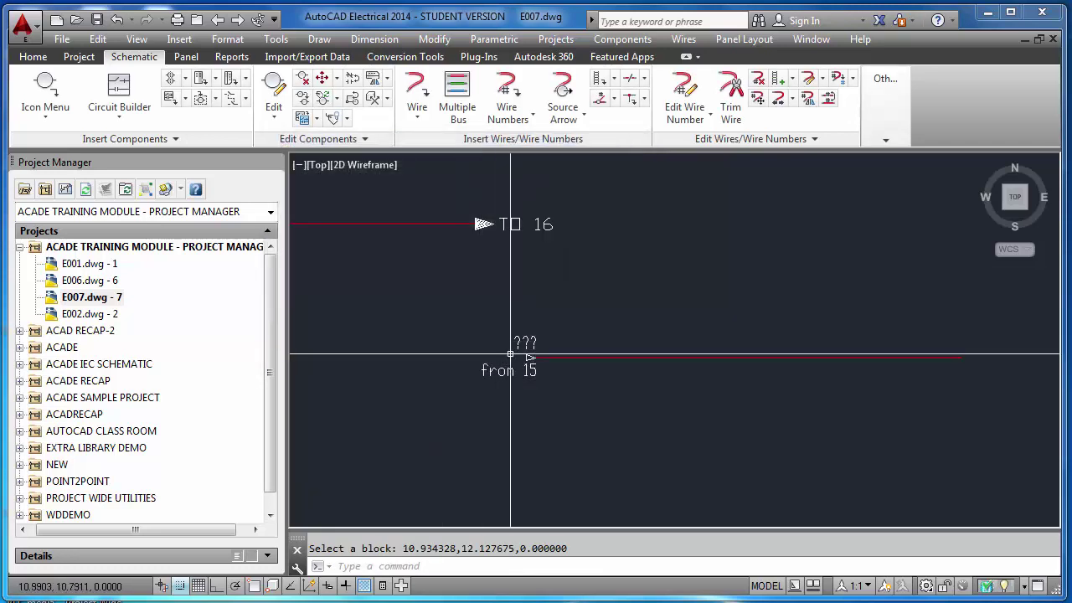
pyautogui.click(511, 371)
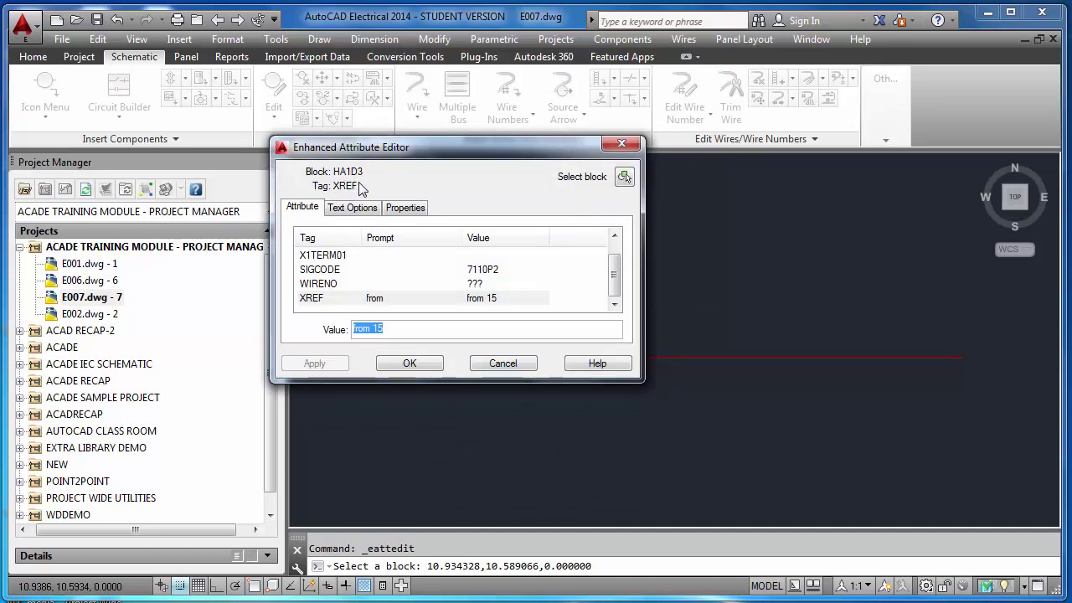
pyautogui.press('Return')
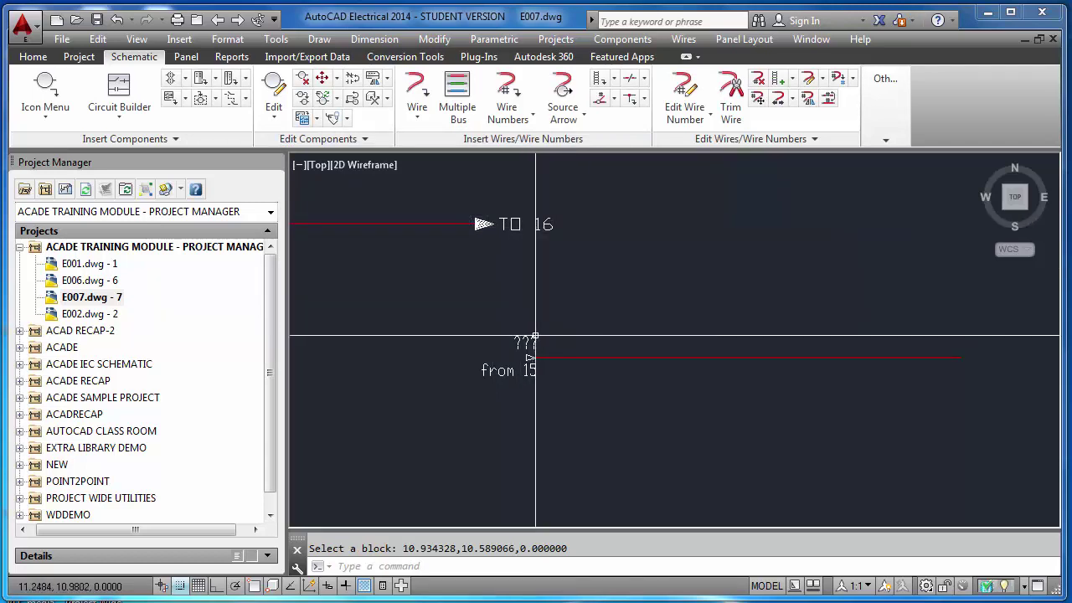
# - Review the source signal code options for the lower end of the vertical wire at X 12.875, without inserting an arrow
pyautogui.scroll(-6, 535, 336)
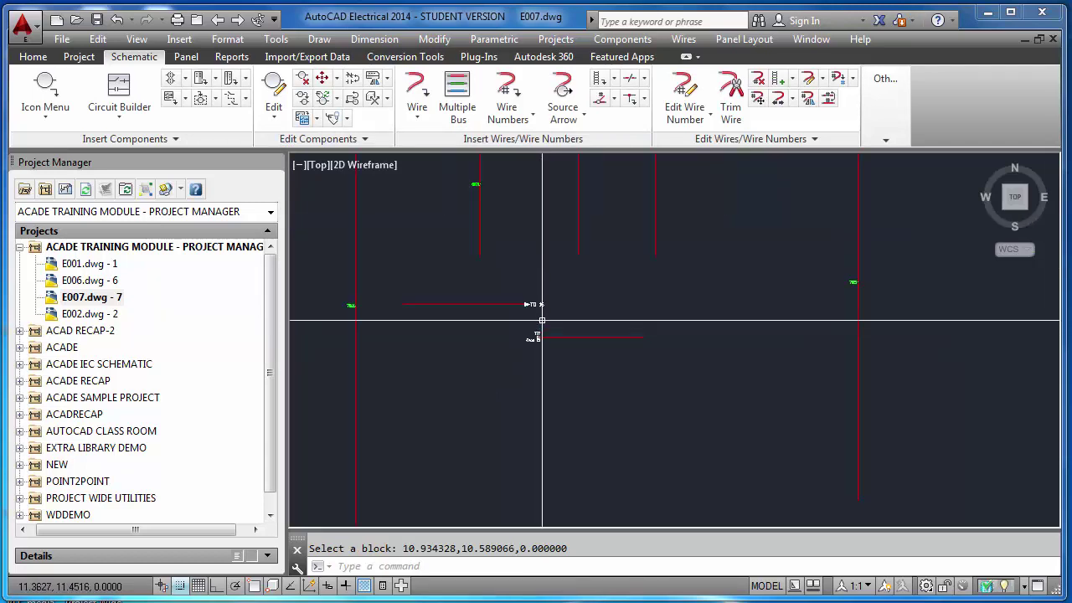
pyautogui.scroll(-5, 545, 309)
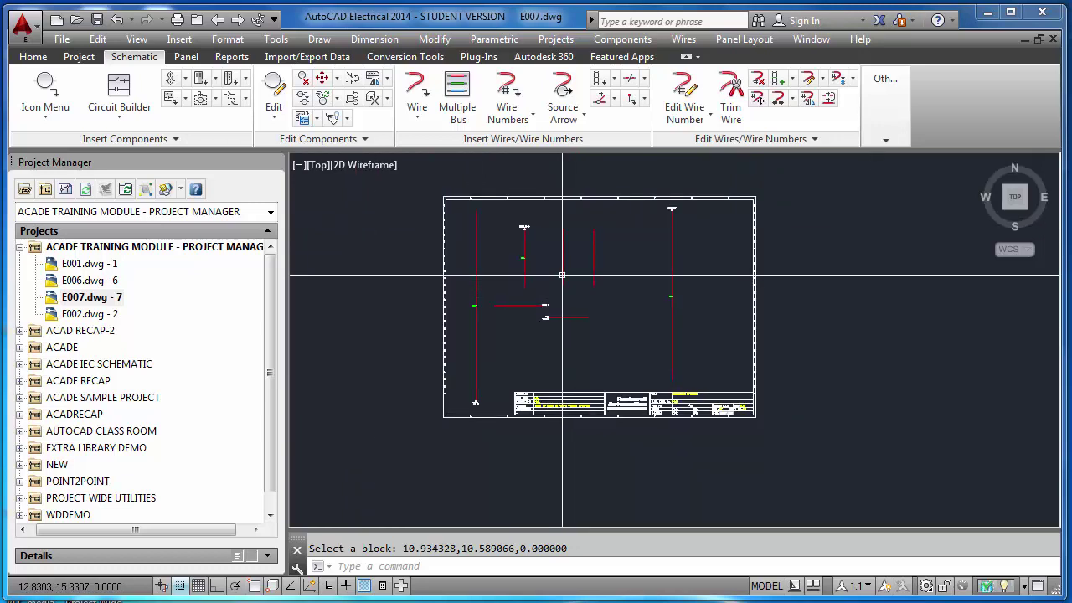
pyautogui.scroll(2, 562, 275)
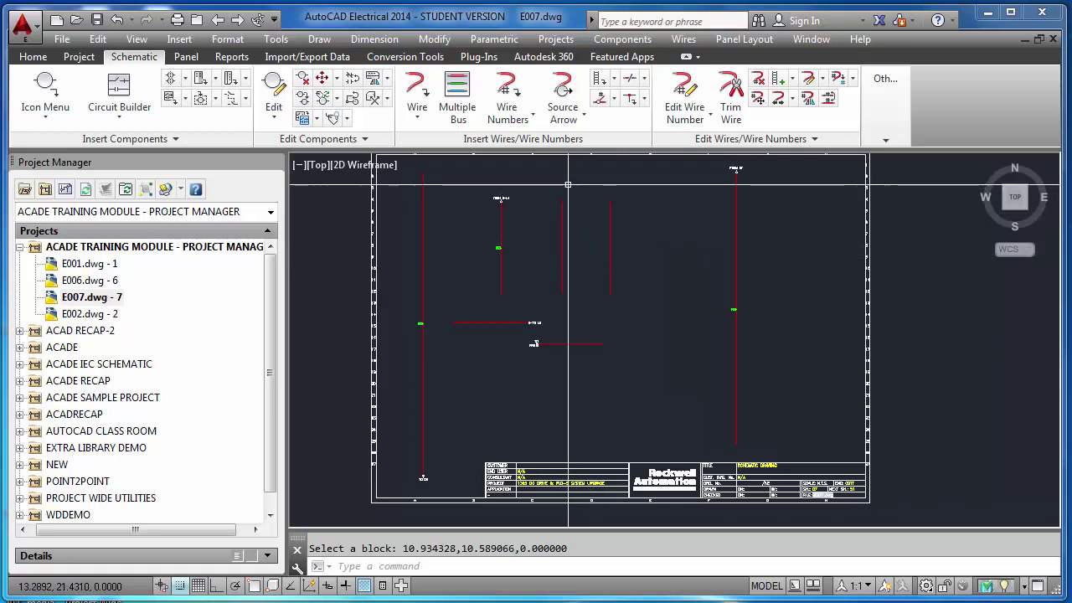
pyautogui.click(563, 116)
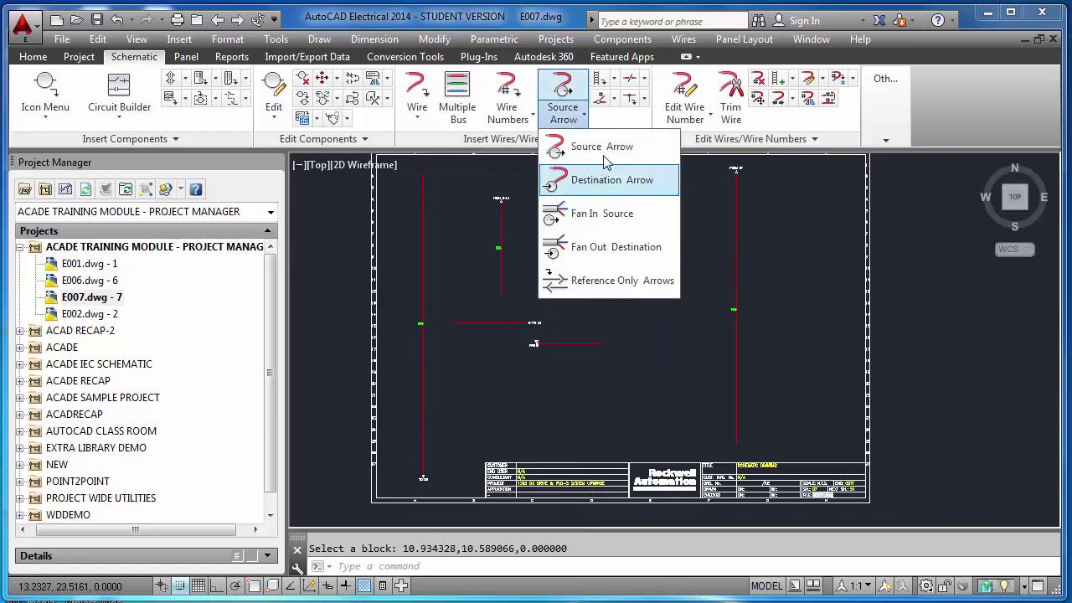
pyautogui.click(600, 146)
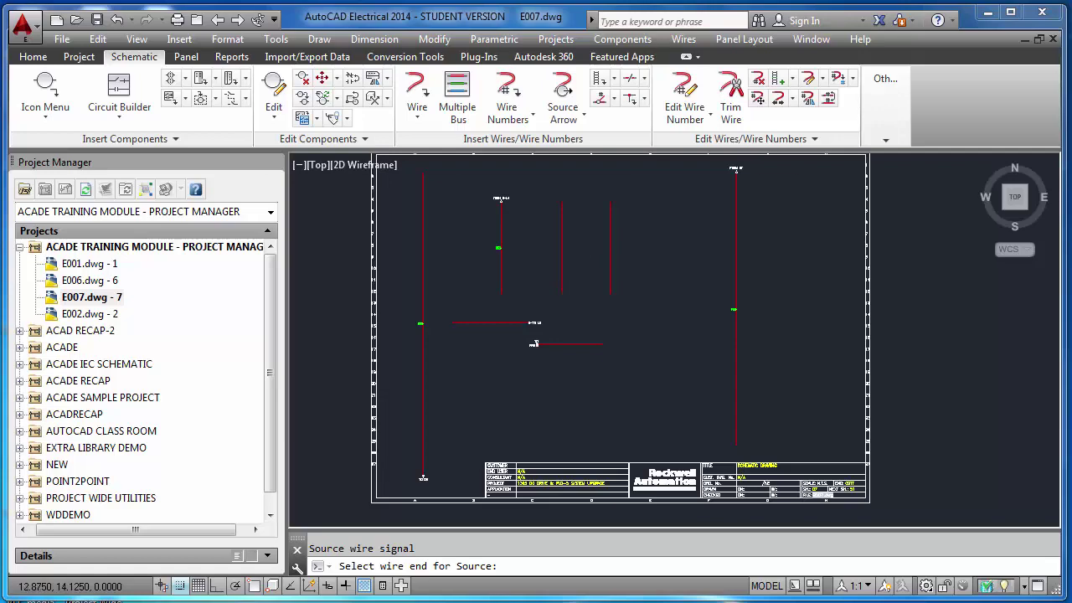
pyautogui.click(535, 344)
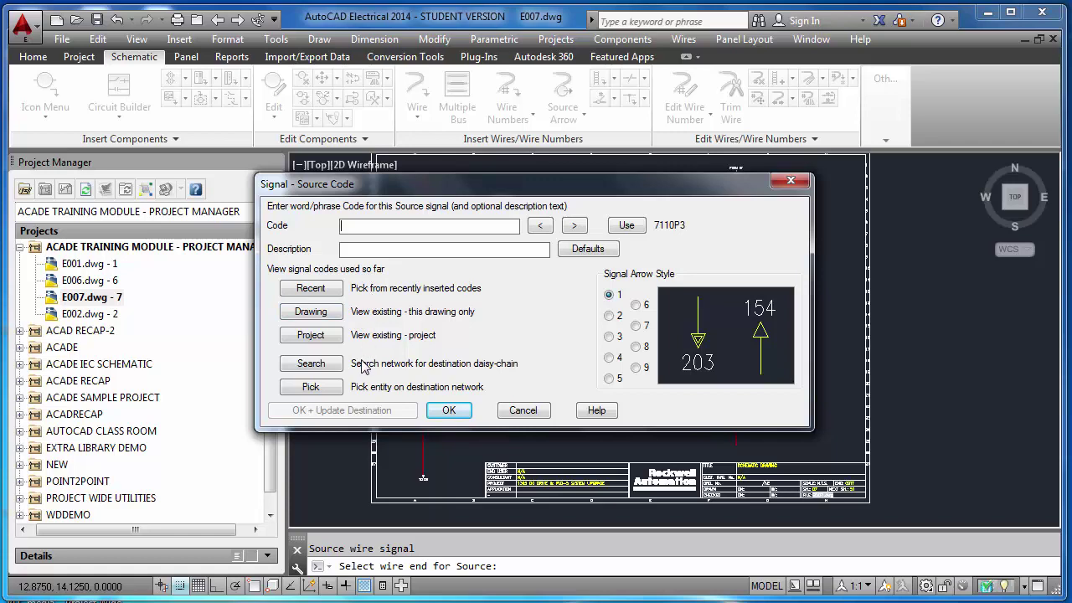
pyautogui.click(525, 411)
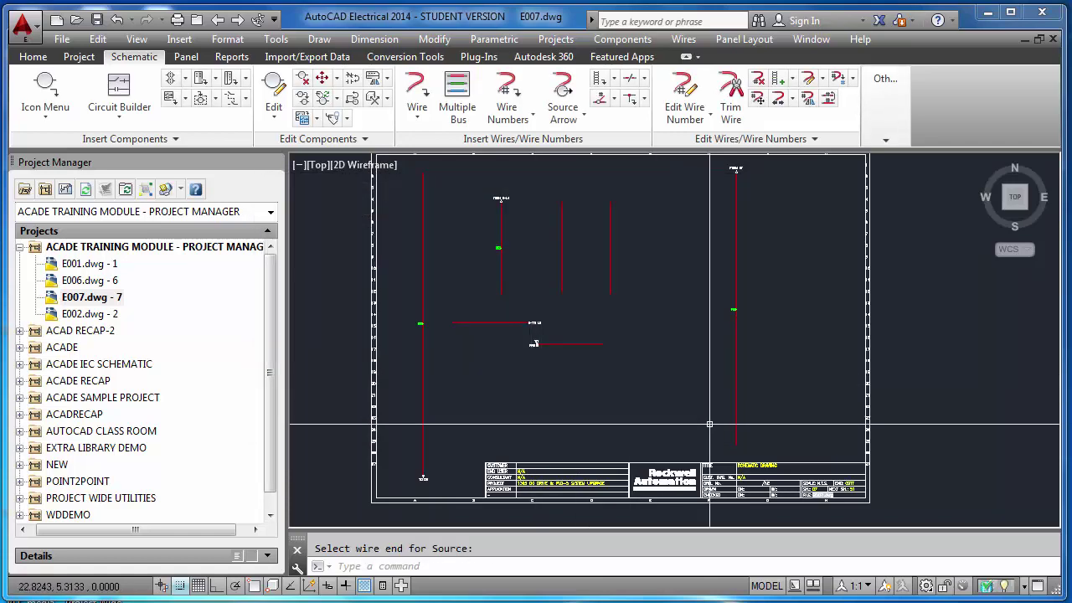
# - Erase all wires, wire numbers and signal arrows inside E007's border, fit the sheet to the view and save the drawing
pyautogui.click(755, 447)
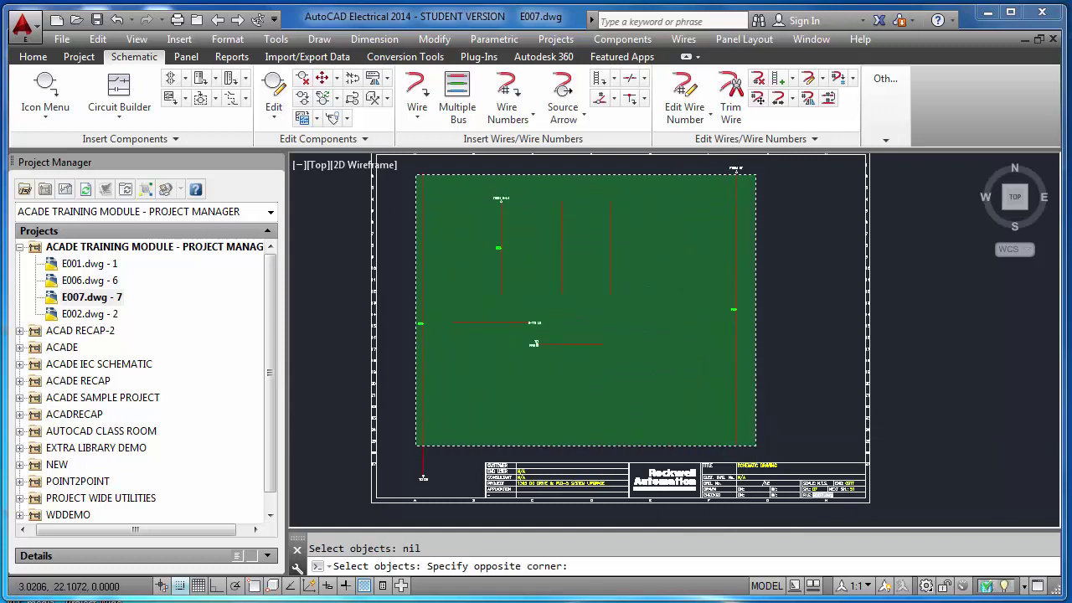
pyautogui.click(416, 167)
pyautogui.press('Delete')
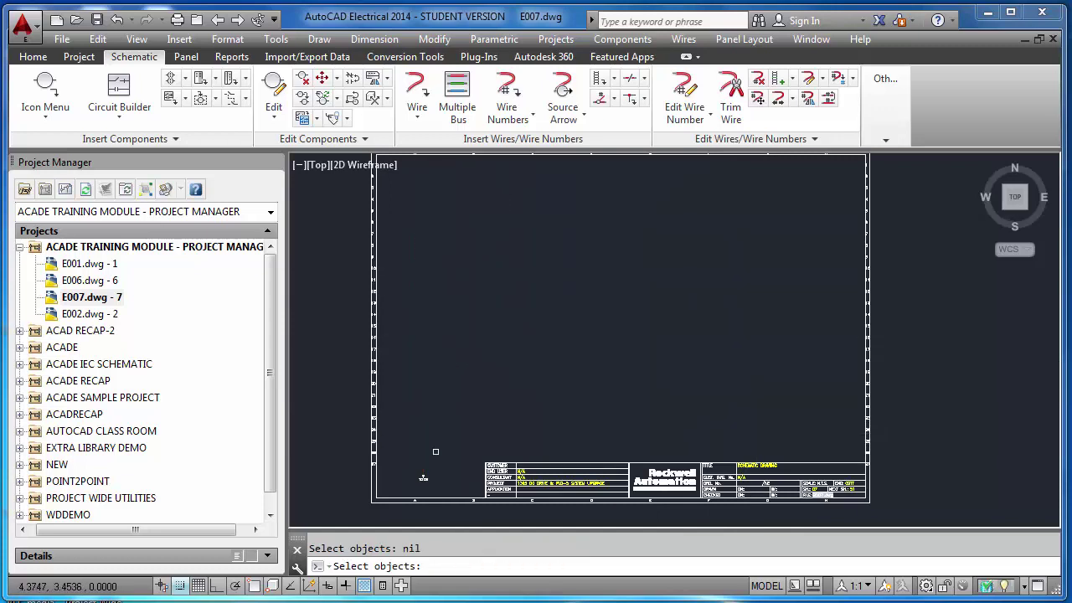
pyautogui.click(428, 480)
pyautogui.click(415, 467)
pyautogui.press('Return')
pyautogui.write('Z')
pyautogui.press('Return')
pyautogui.write('E')
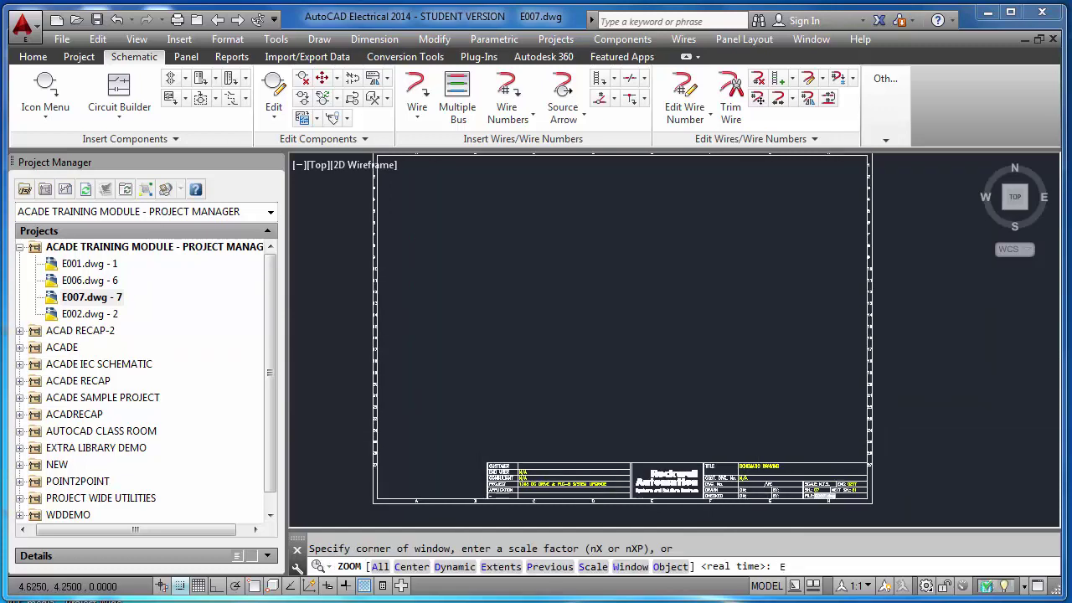
pyautogui.press('Return')
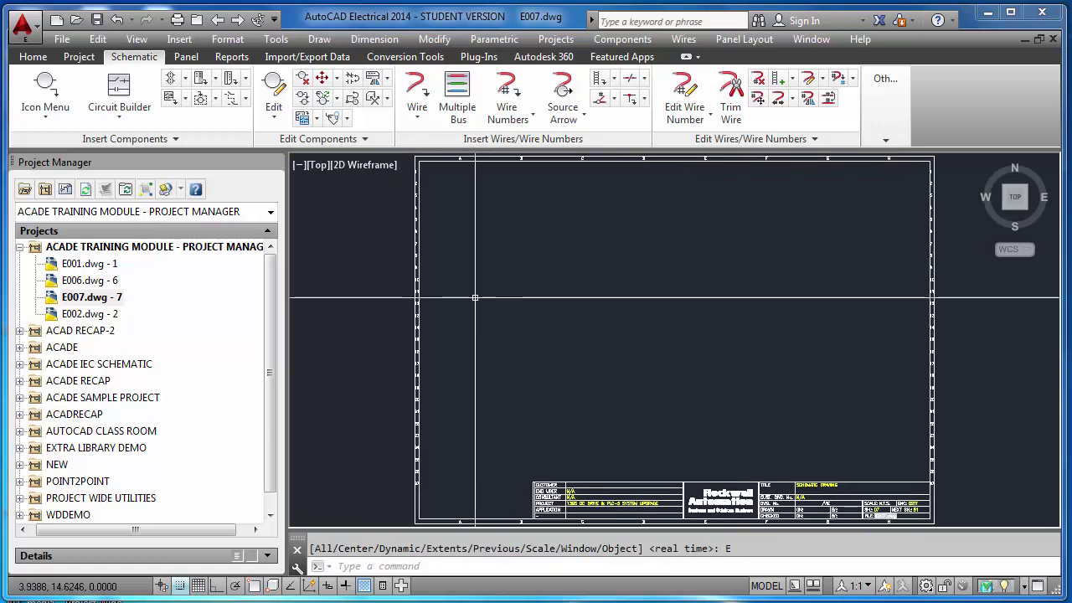
pyautogui.hotkey('ctrl', 's')
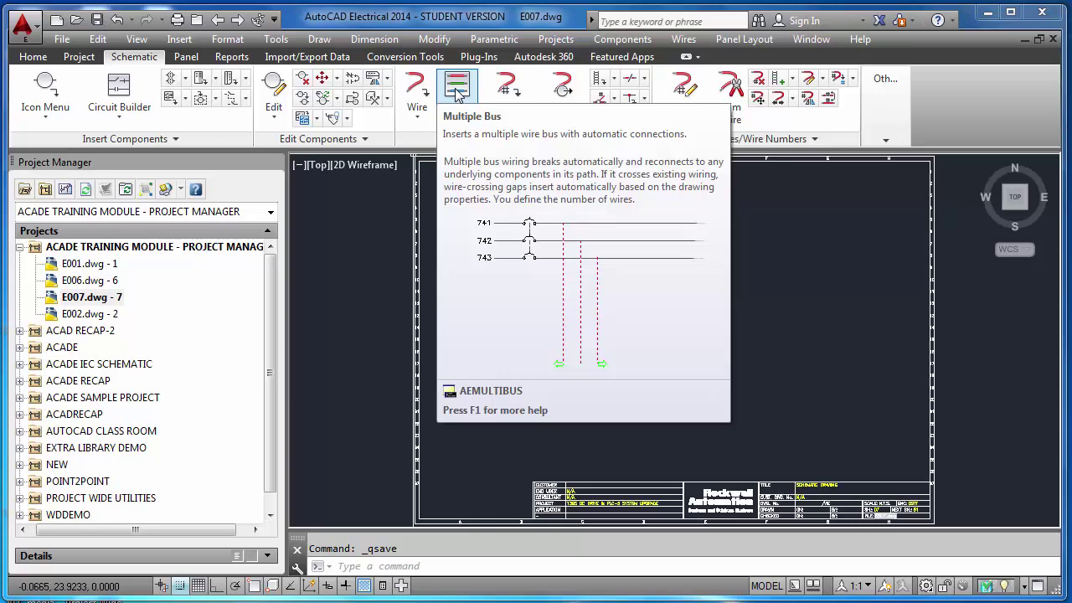
# - Insert a horizontal three-wire bus with 0.7500 spacing in empty space across the upper part of E007
pyautogui.click(457, 88)
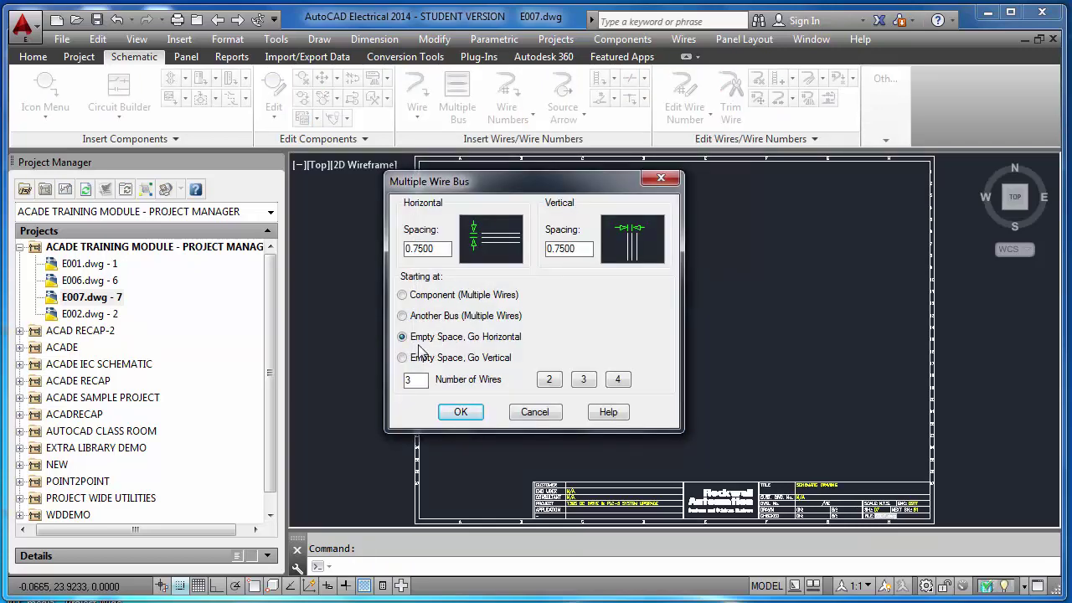
pyautogui.click(460, 412)
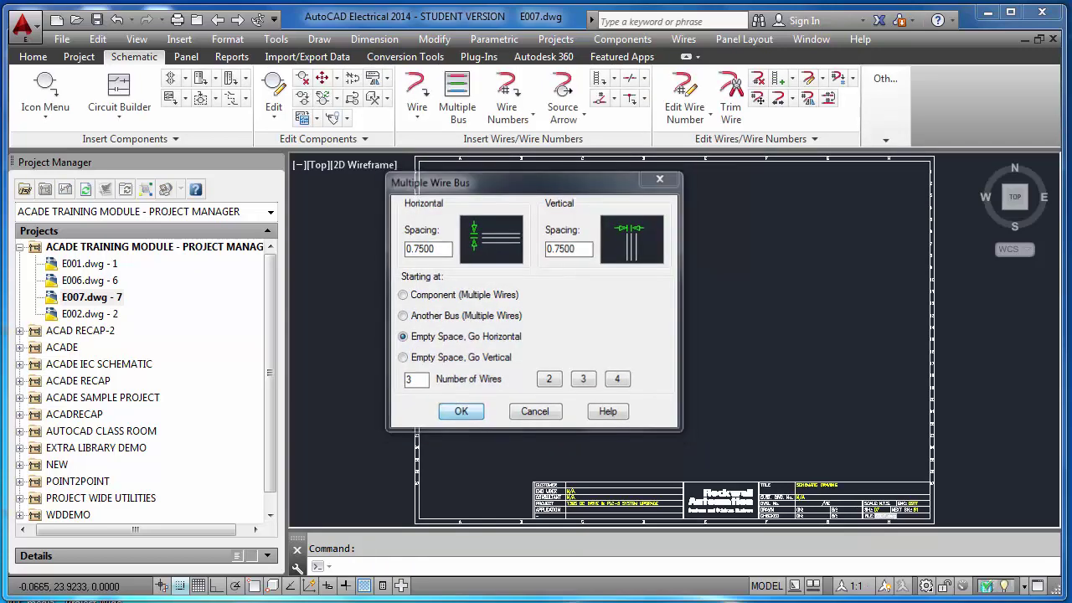
pyautogui.click(482, 201)
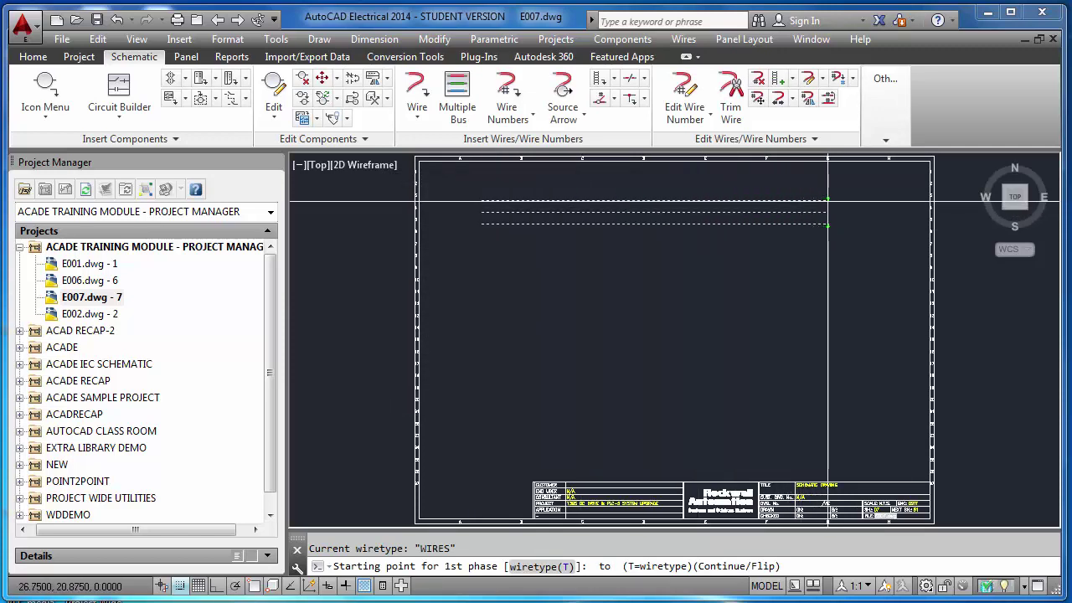
pyautogui.click(828, 201)
pyautogui.press('Escape')
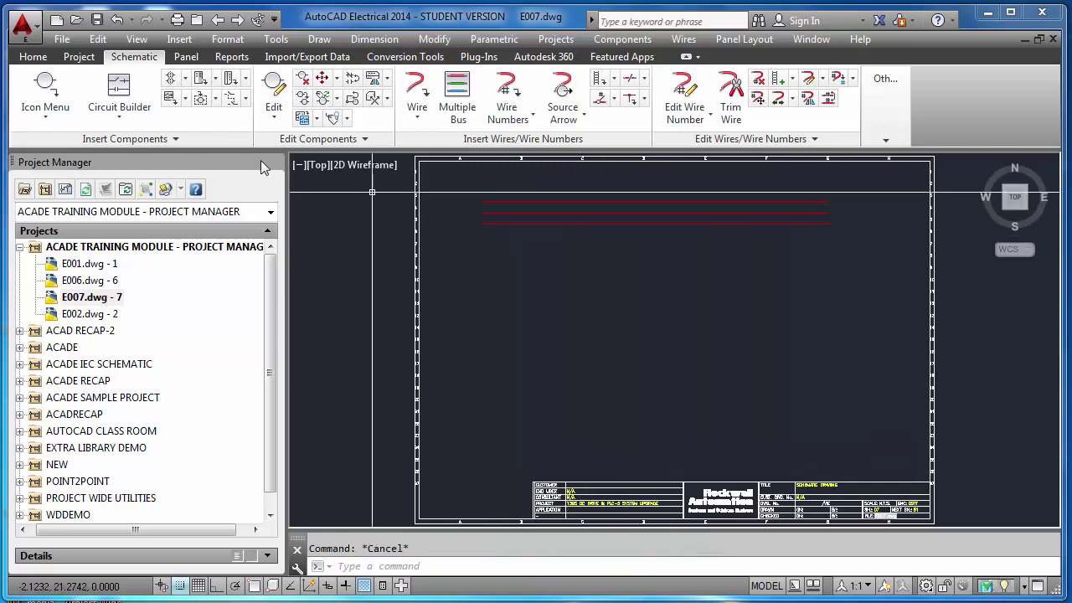
# - Start inserting a schematic component and collapse the expanded categories of the JIC symbol tree
pyautogui.click(46, 92)
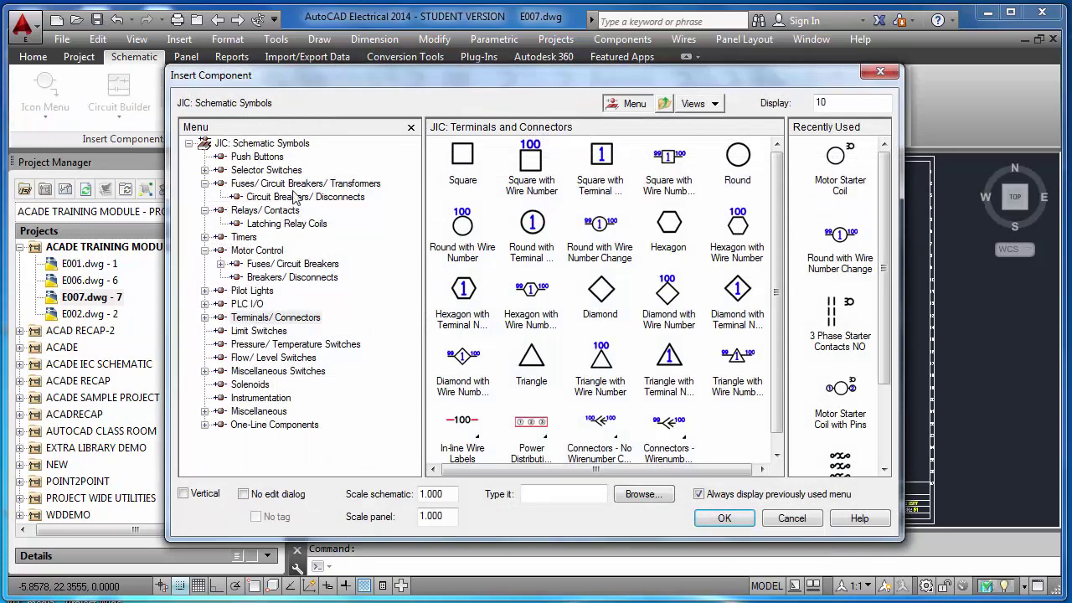
pyautogui.click(204, 183)
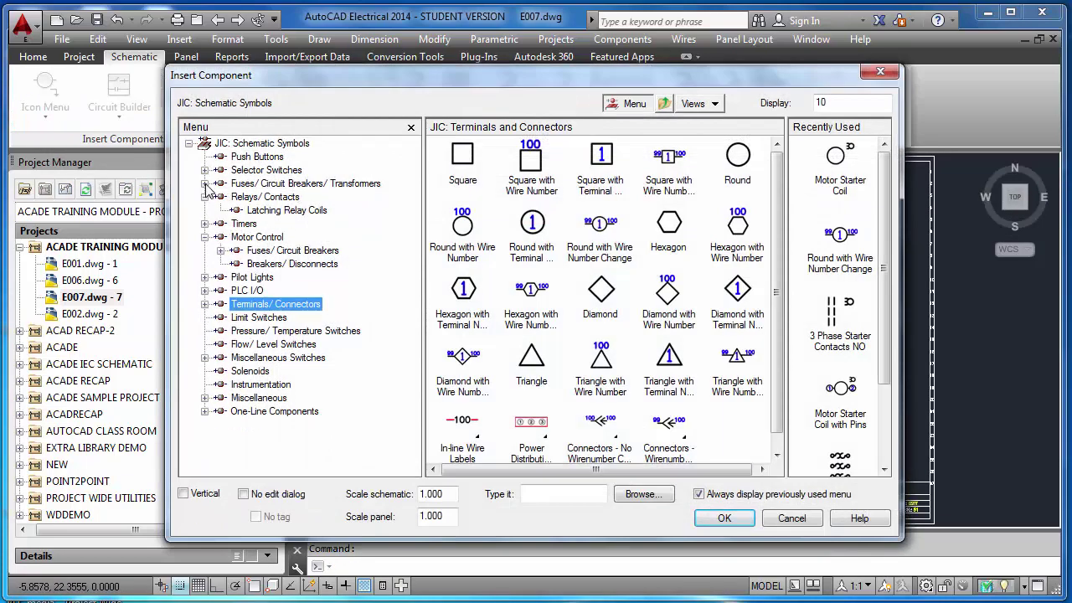
pyautogui.click(204, 170)
pyautogui.click(204, 170)
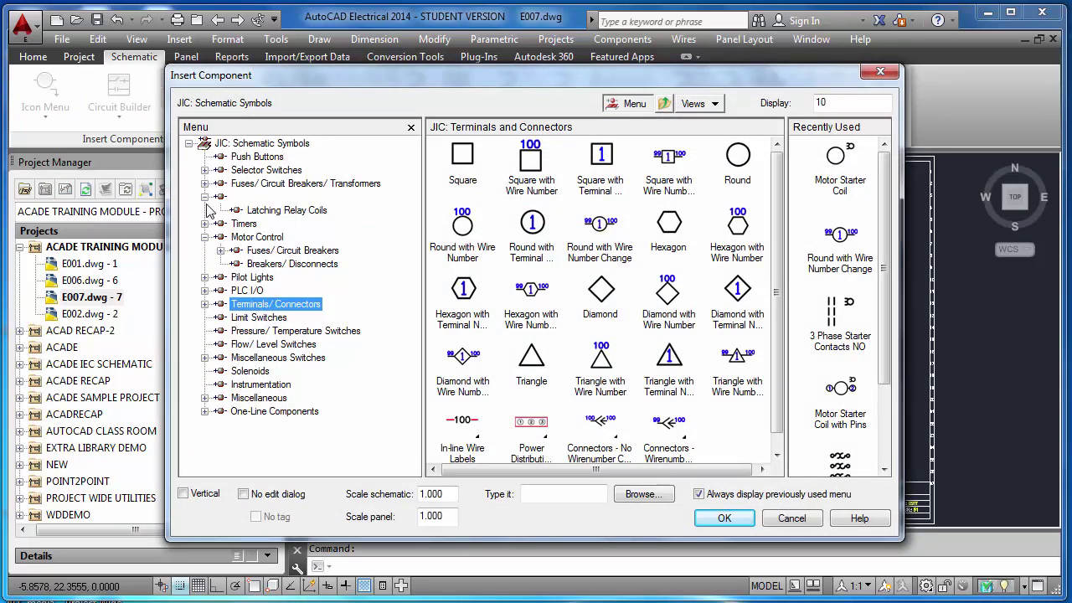
pyautogui.click(204, 197)
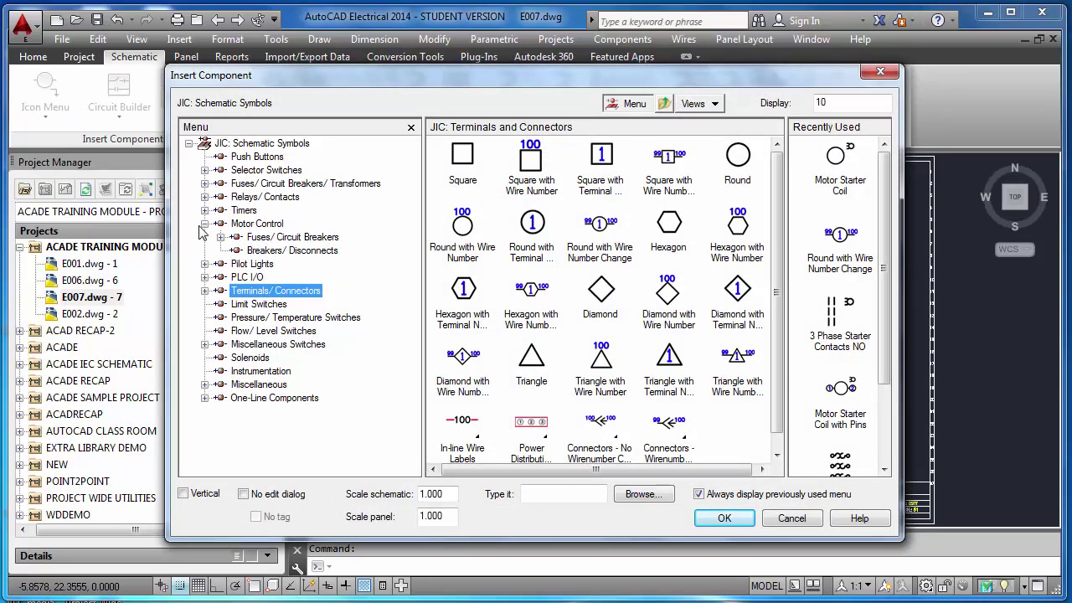
pyautogui.click(205, 224)
pyautogui.click(204, 264)
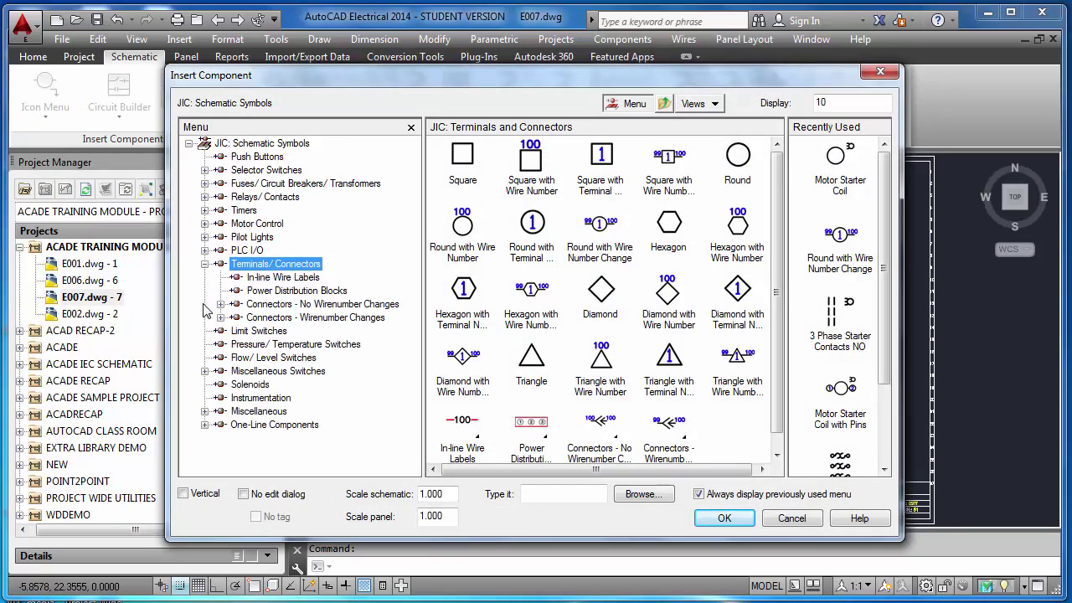
pyautogui.click(204, 263)
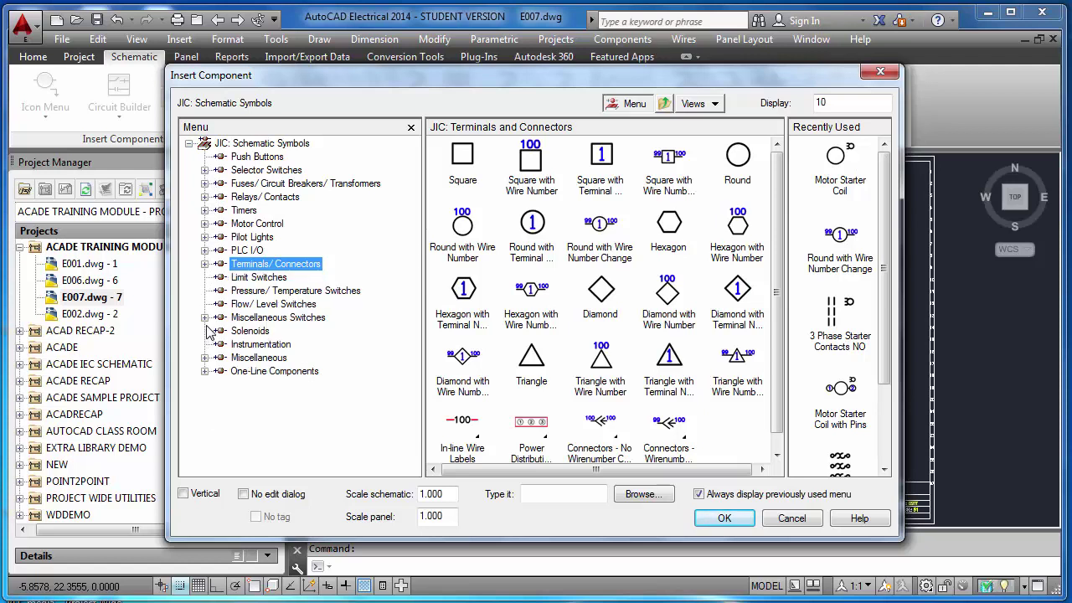
# - Insert a 3 Pole Motor Circuit Protector from Circuit Breakers/Disconnects near the bus's left end at X 7.5, Y 20.875, building down from the top wire
pyautogui.click(300, 186)
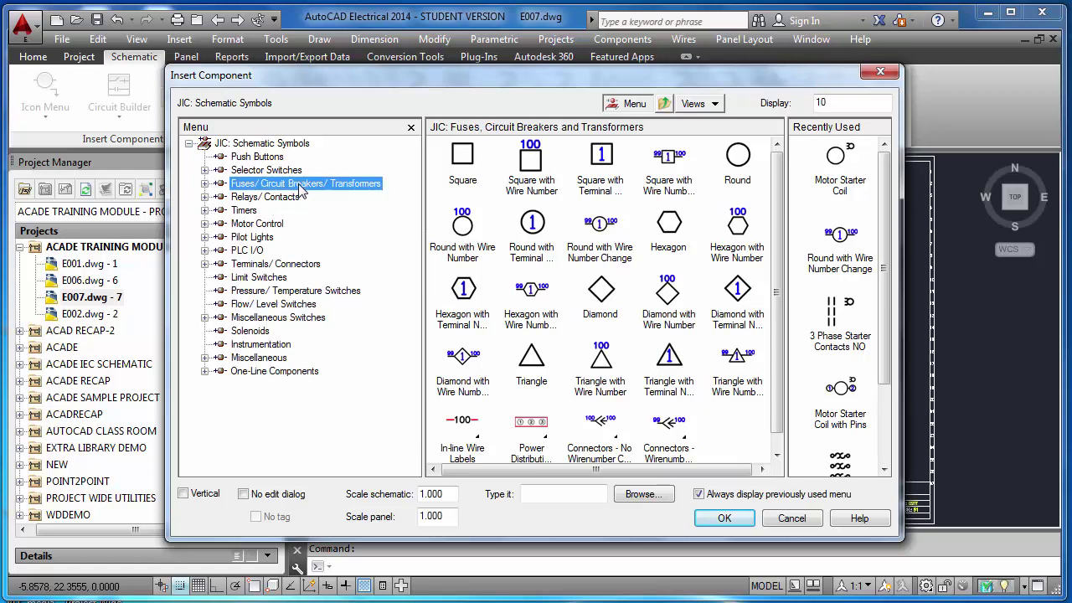
pyautogui.click(609, 294)
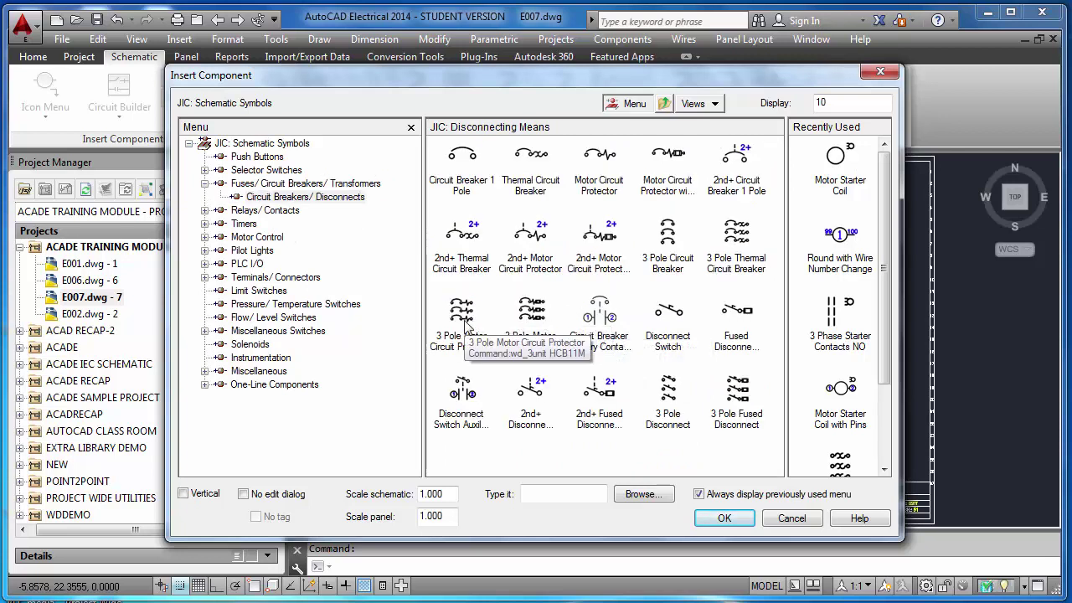
pyautogui.click(464, 317)
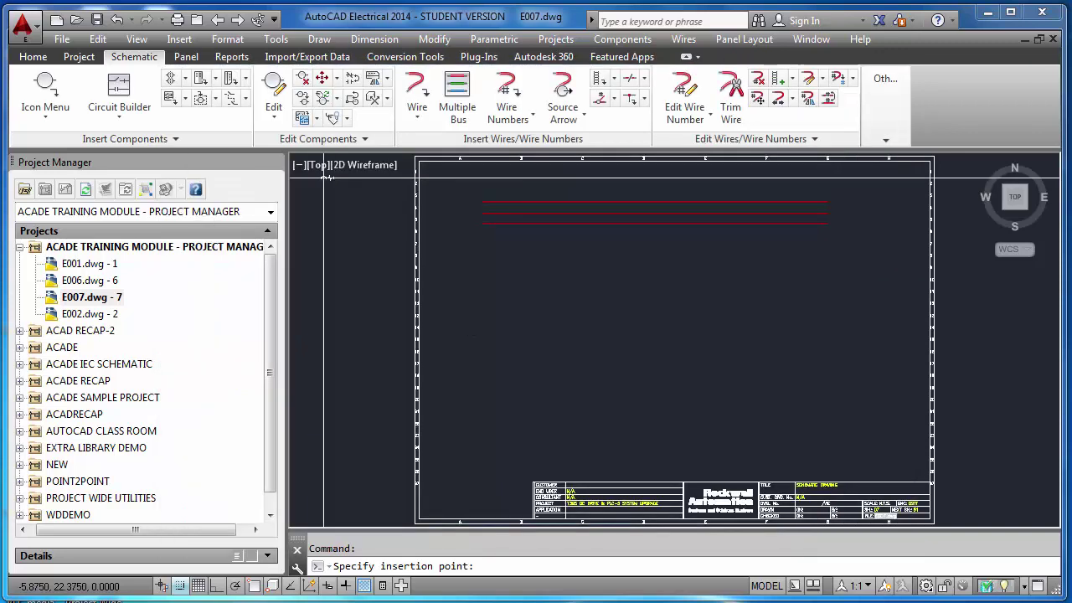
pyautogui.scroll(4, 541, 200)
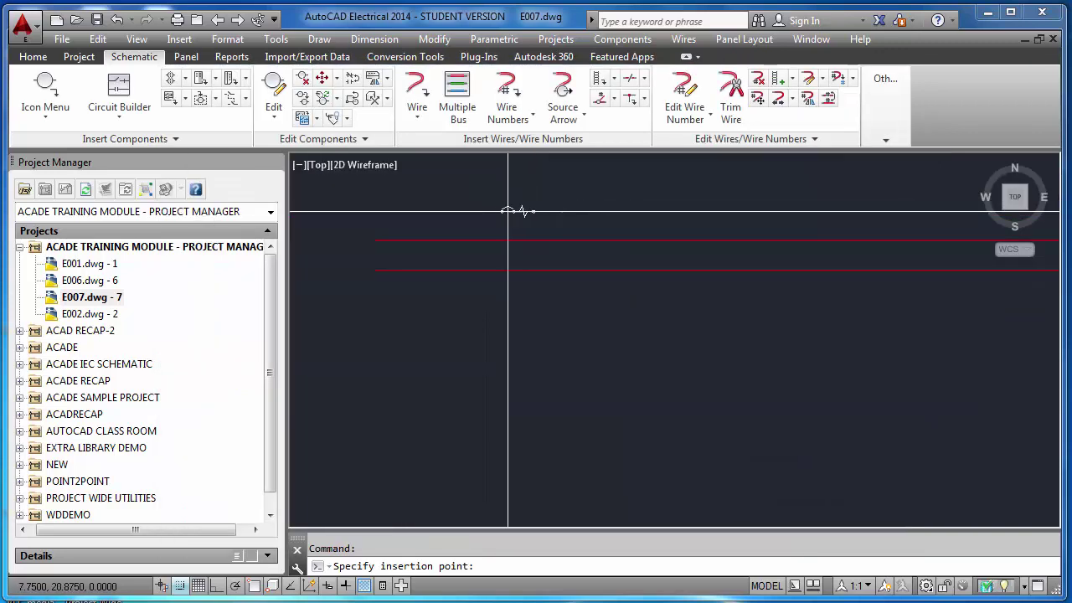
pyautogui.click(508, 211)
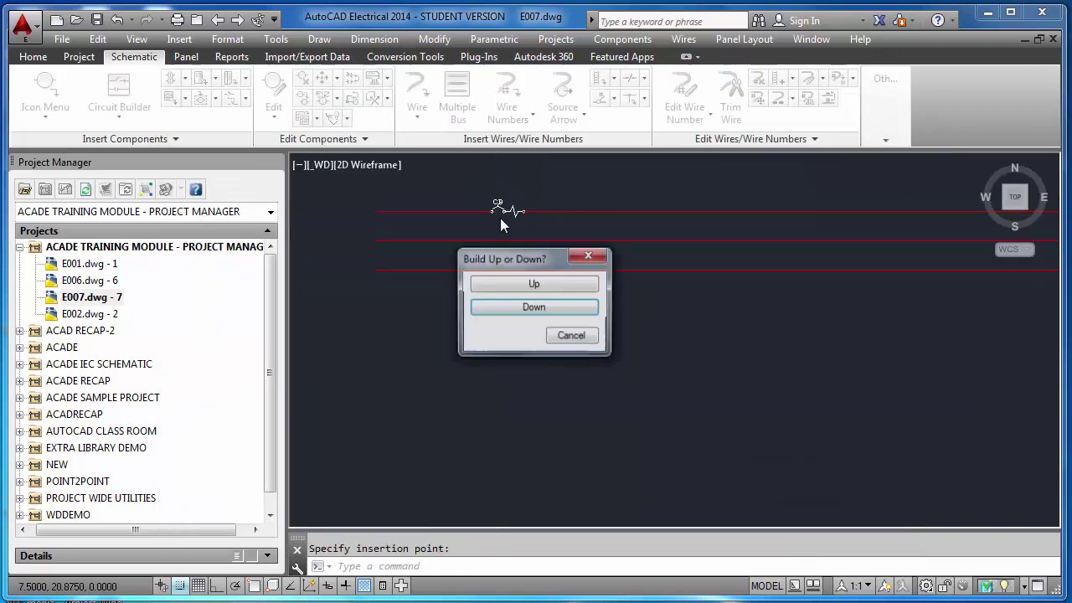
pyautogui.click(528, 309)
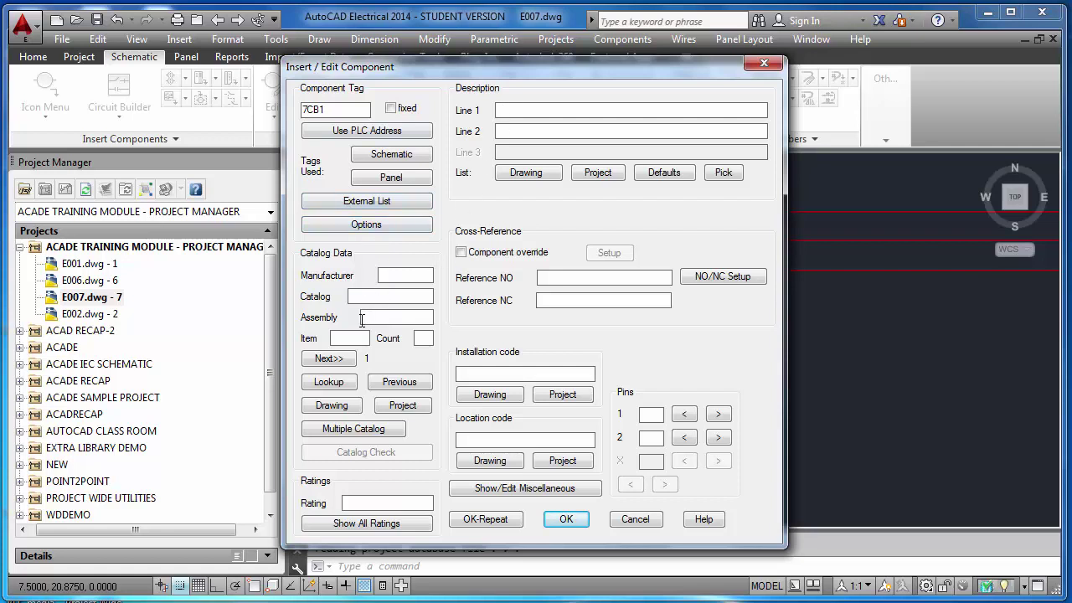
# - Look up the parts catalog without a manufacturer filter and assign AB catalog number 140M-F8N-C32 to the circuit protector
pyautogui.click(334, 383)
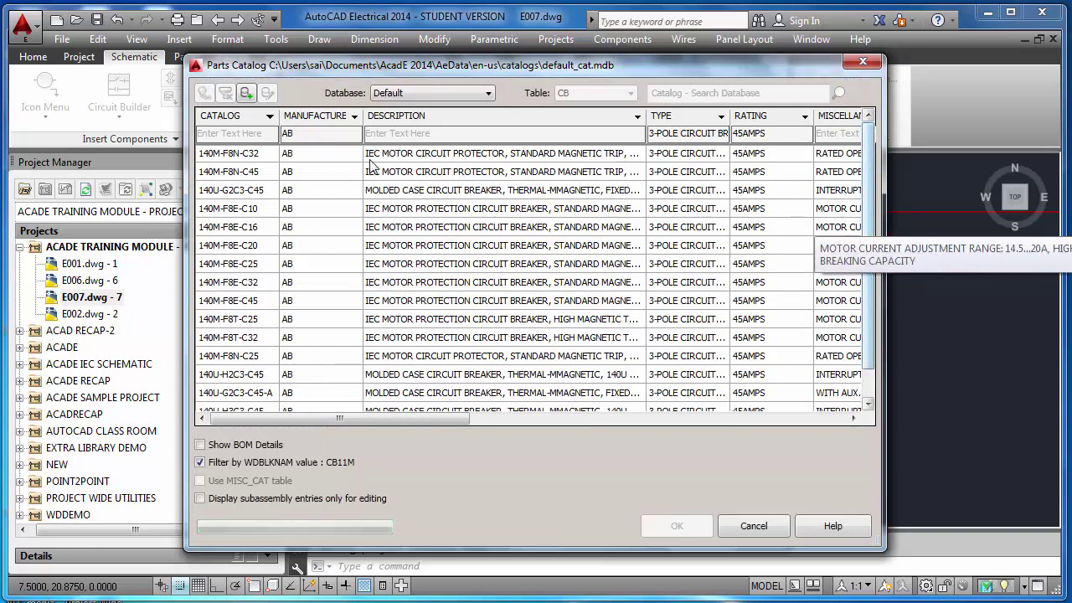
pyautogui.click(354, 118)
pyautogui.click(354, 118)
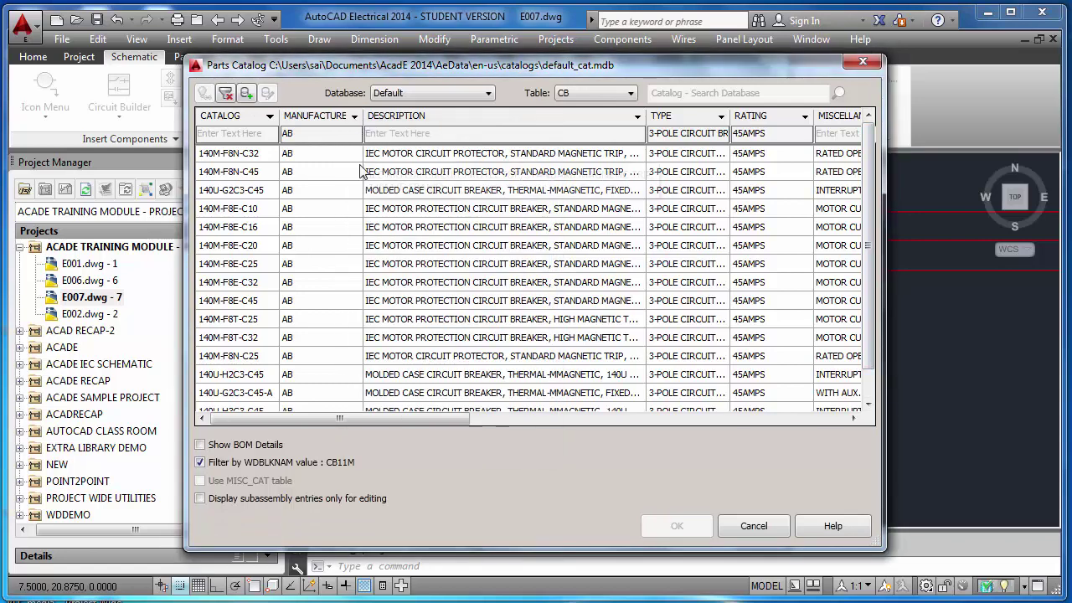
pyautogui.click(354, 116)
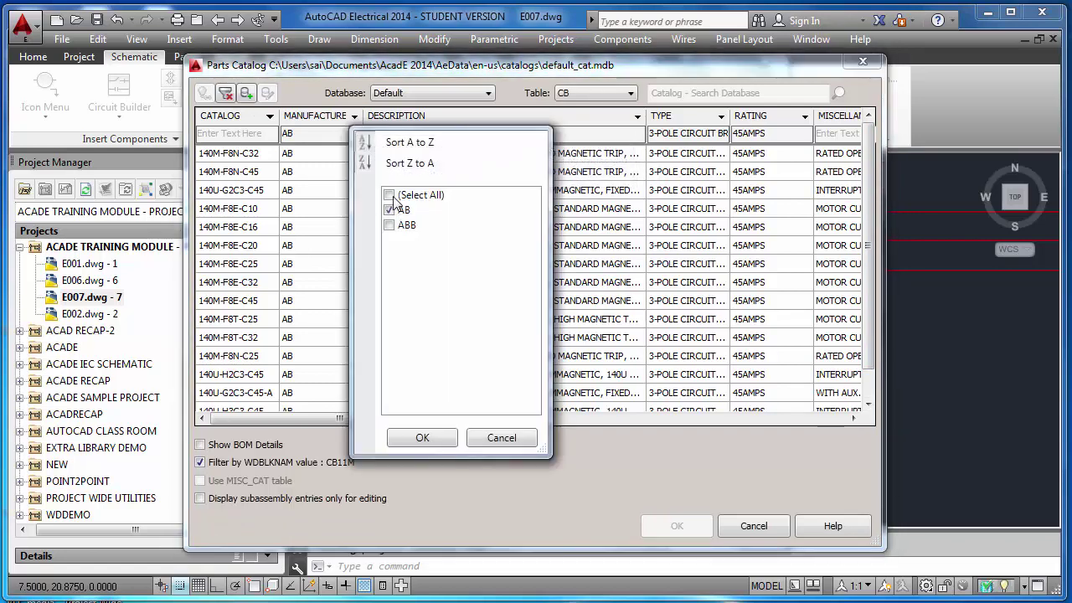
pyautogui.click(390, 195)
pyautogui.click(422, 437)
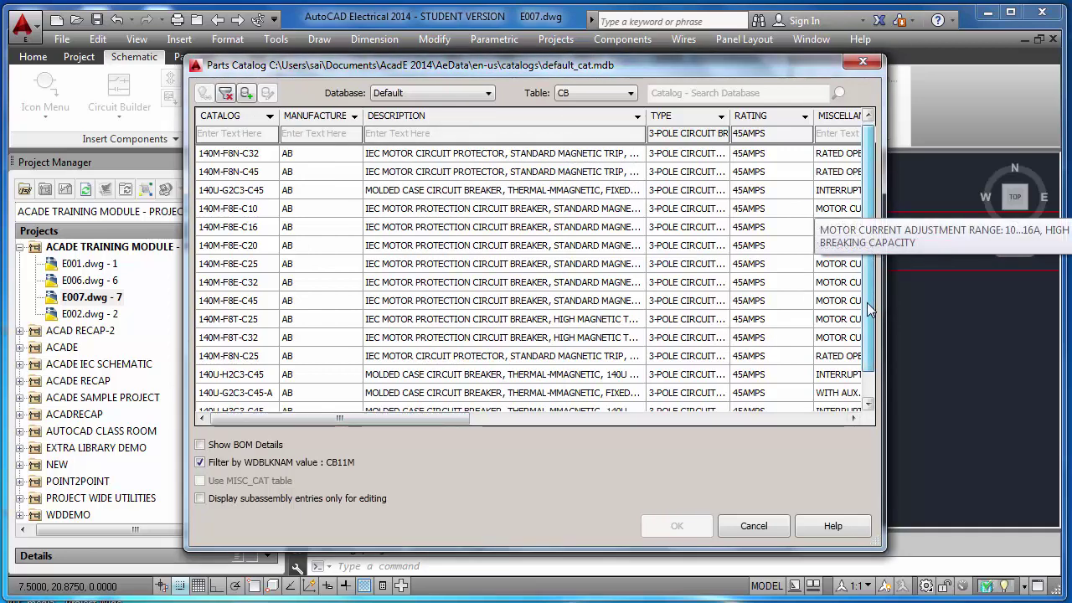
pyautogui.moveTo(869, 307)
pyautogui.mouseDown()
pyautogui.moveTo(869, 336)
pyautogui.moveTo(867, 295)
pyautogui.mouseUp()
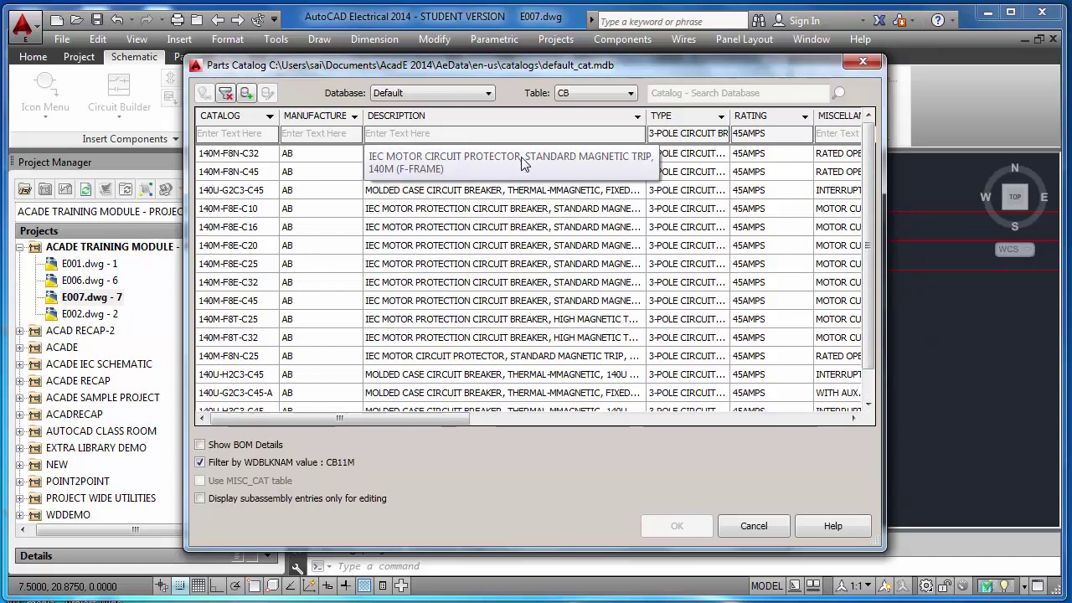
pyautogui.click(521, 157)
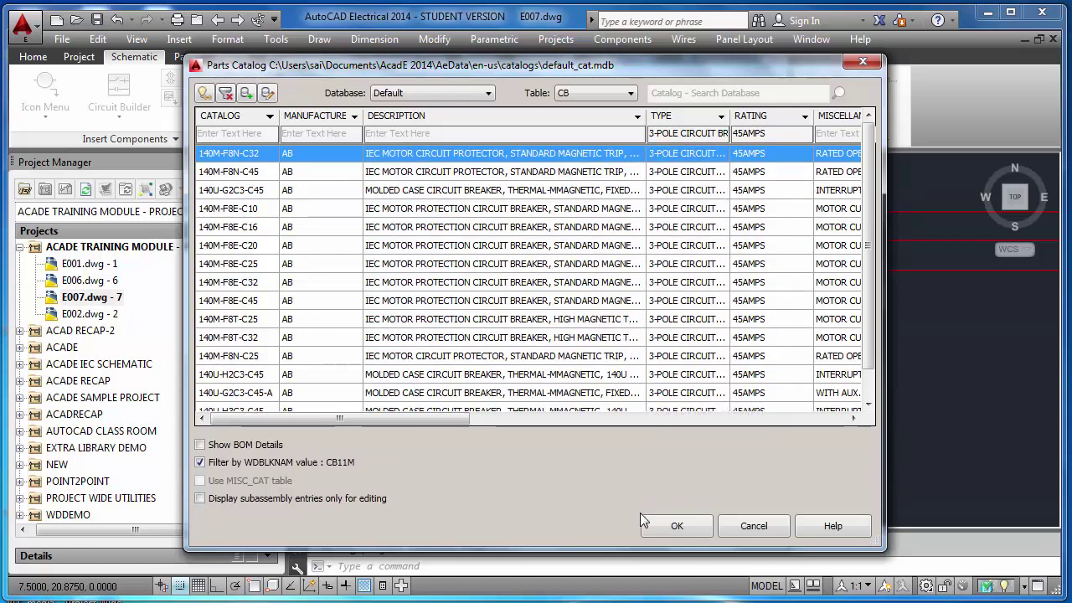
pyautogui.click(659, 528)
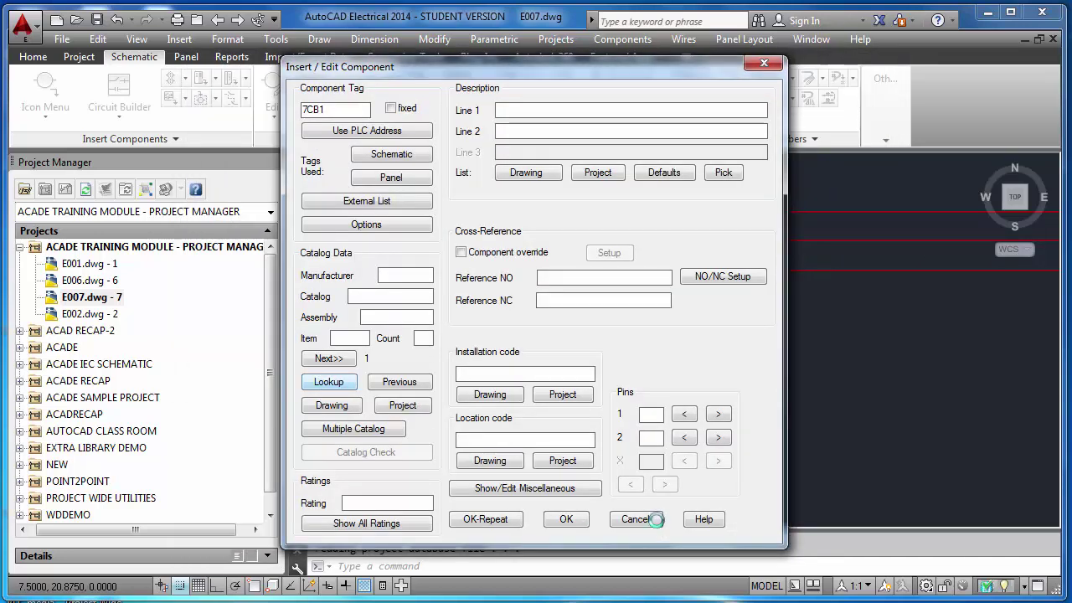
pyautogui.moveTo(405, 274); pyautogui.dragTo(336, 296)
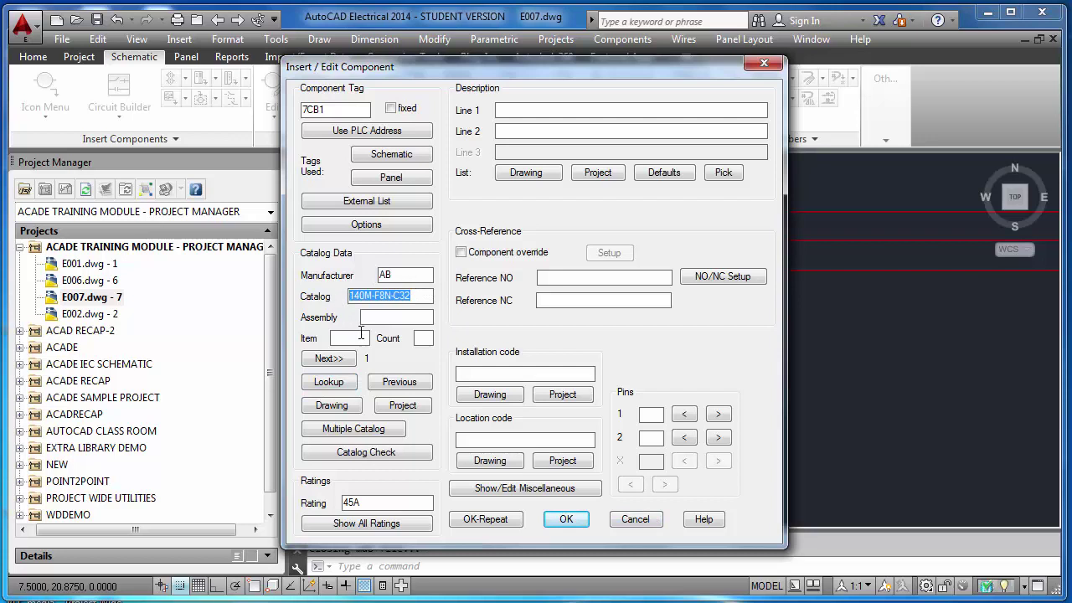
# - Describe the protector as MAIN and POWER ON, with item 1, count 1, installation code LUP1 and location code 01TT
pyautogui.click(562, 111)
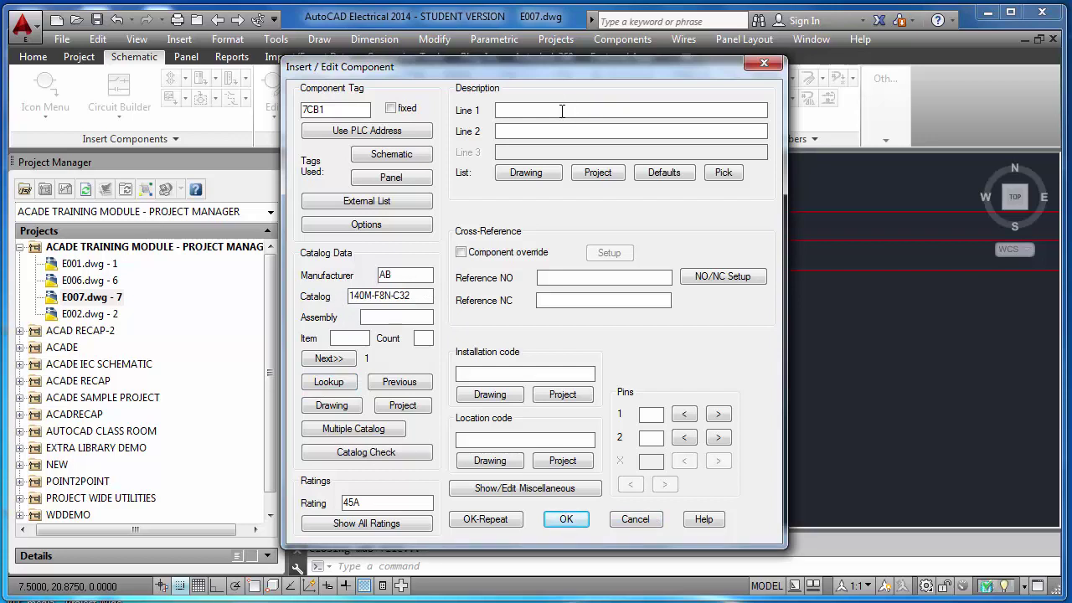
pyautogui.write('MAIN')
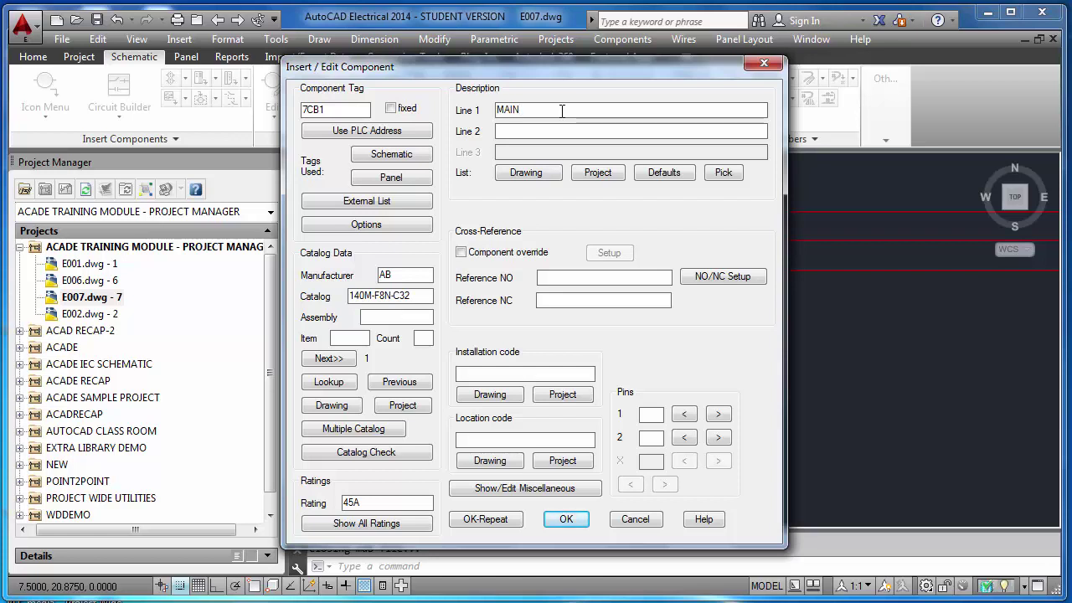
pyautogui.write('POWER ON')
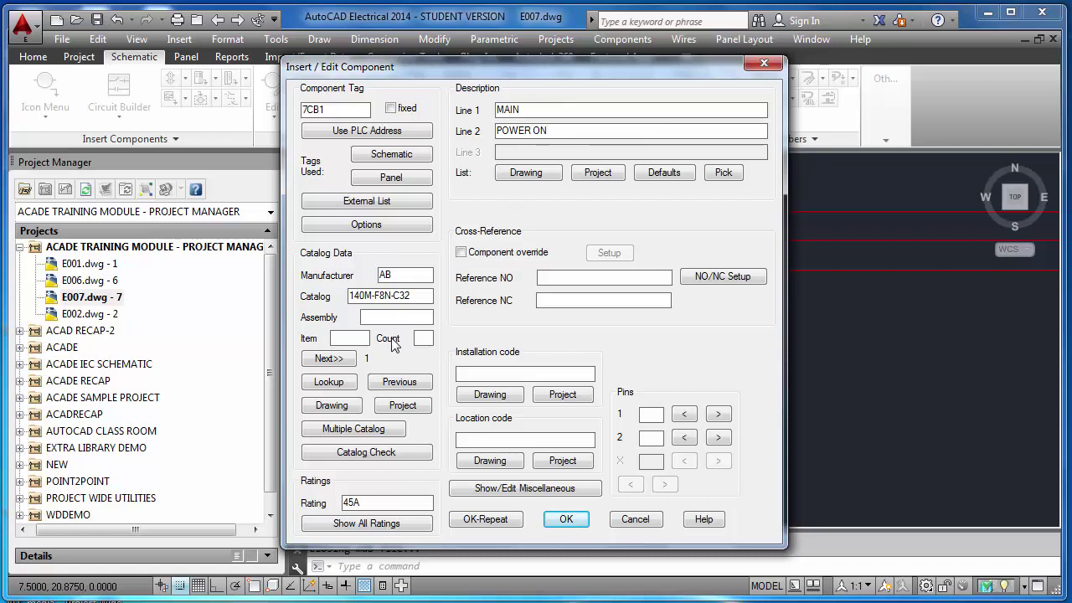
pyautogui.click(423, 339)
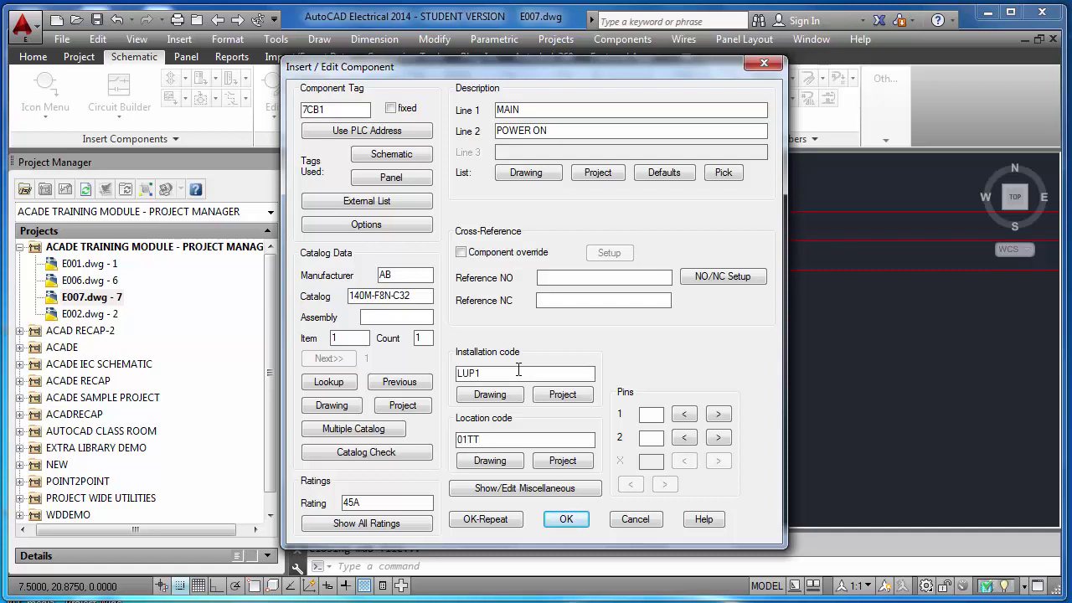
pyautogui.click(658, 416)
pyautogui.click(566, 519)
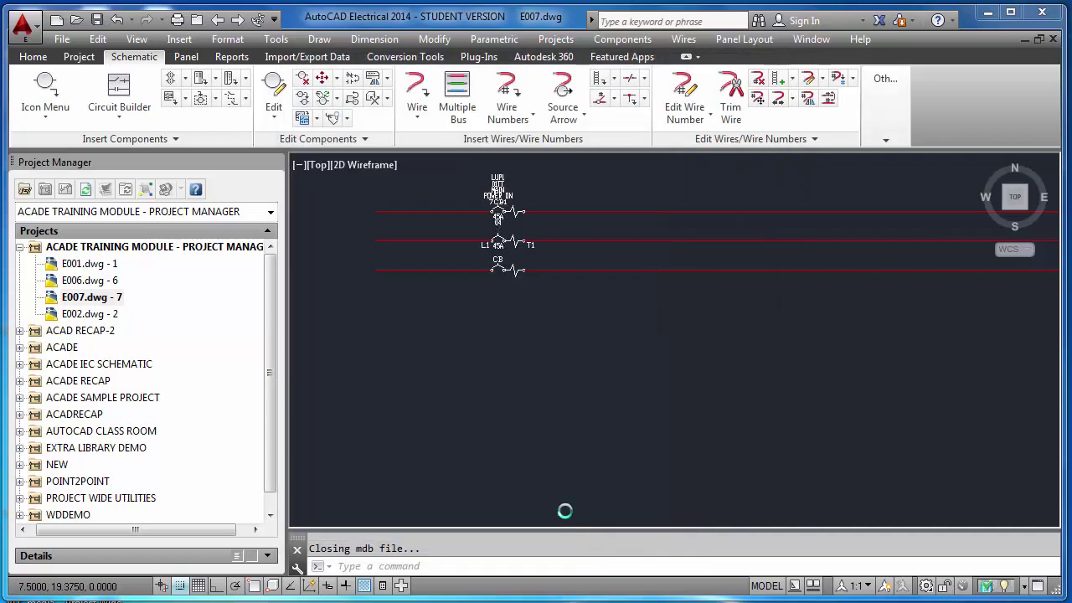
# - Change the pins of the protector's lowest pole to L3 and T3
pyautogui.scroll(5, 514, 217)
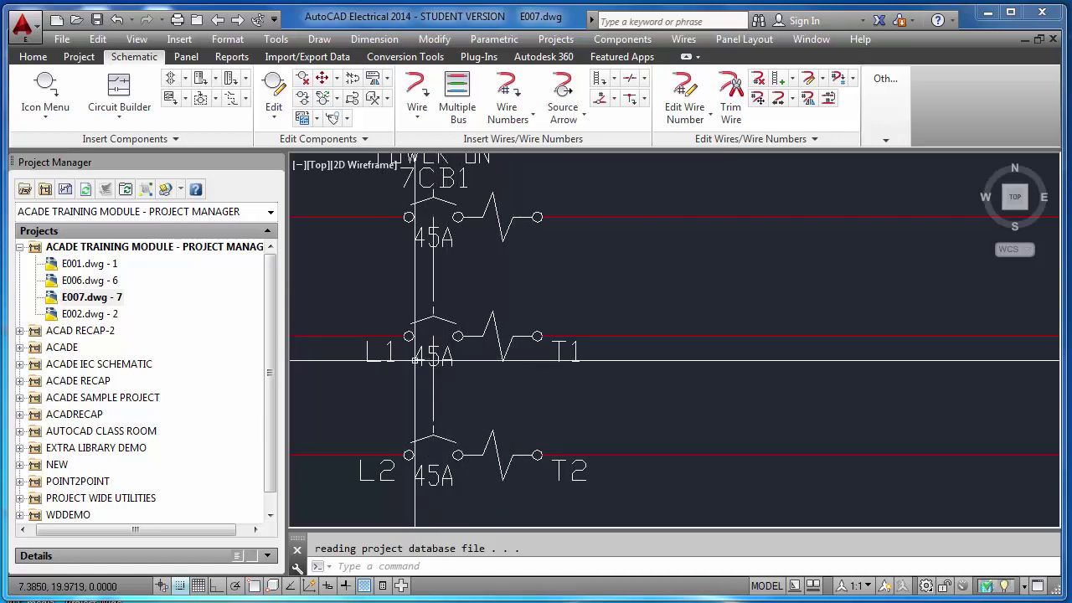
pyautogui.press('Escape')
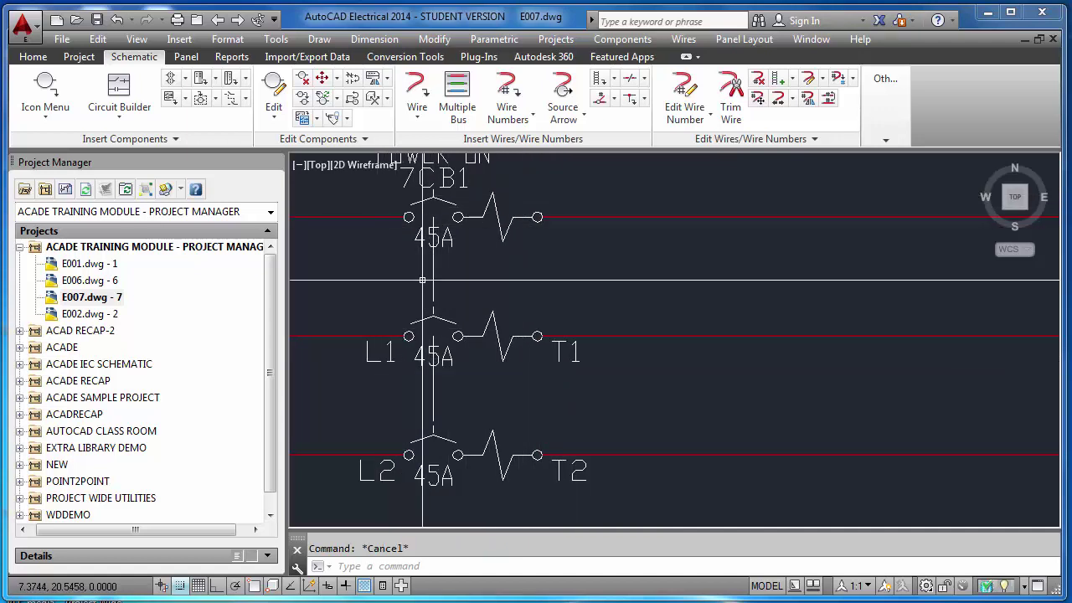
pyautogui.click(273, 96)
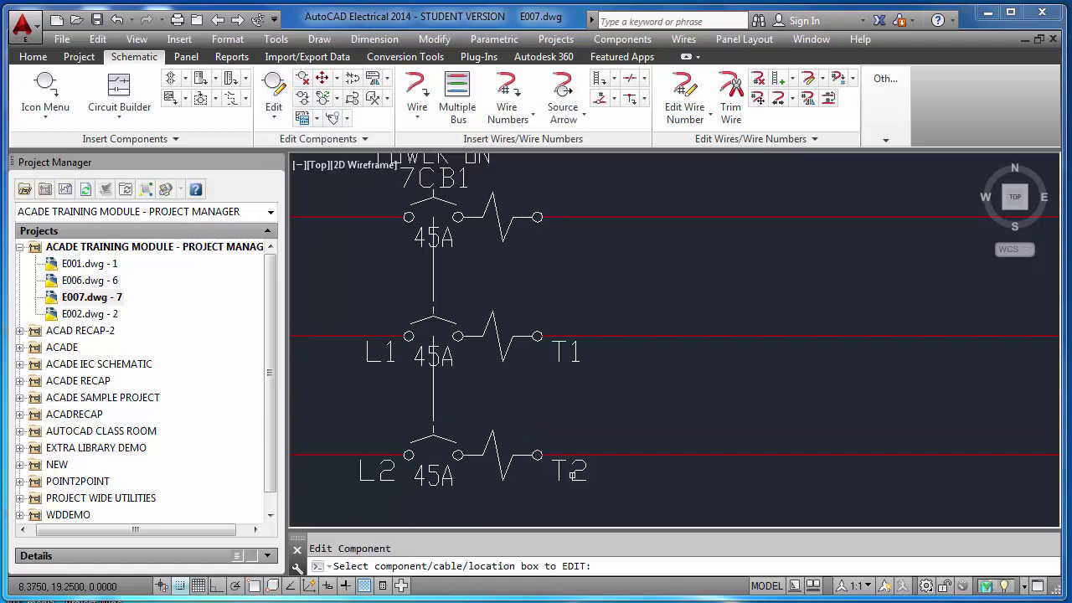
pyautogui.click(573, 475)
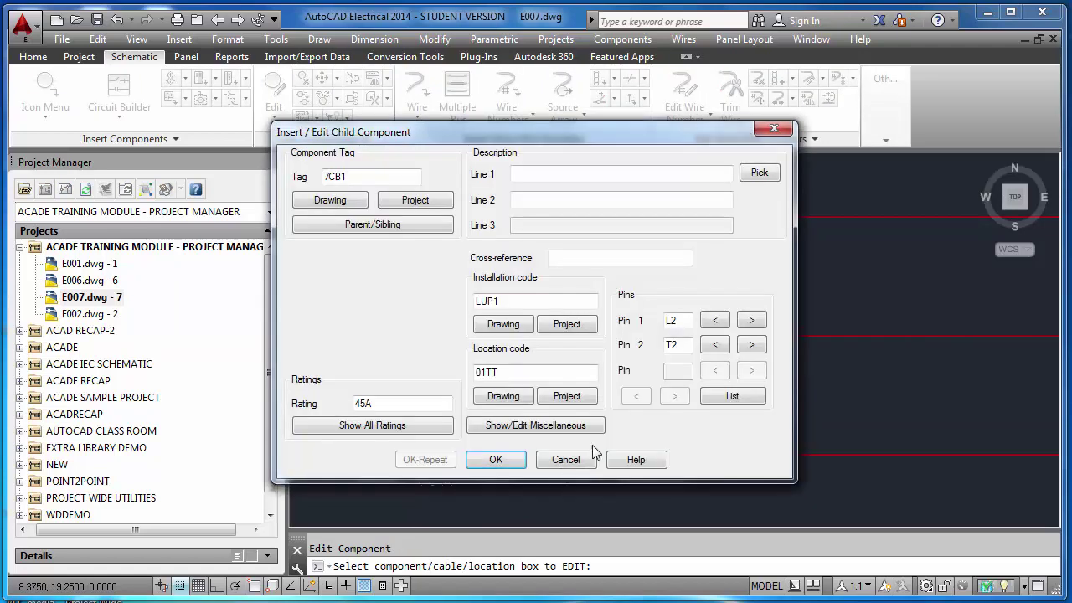
pyautogui.click(745, 322)
pyautogui.click(750, 344)
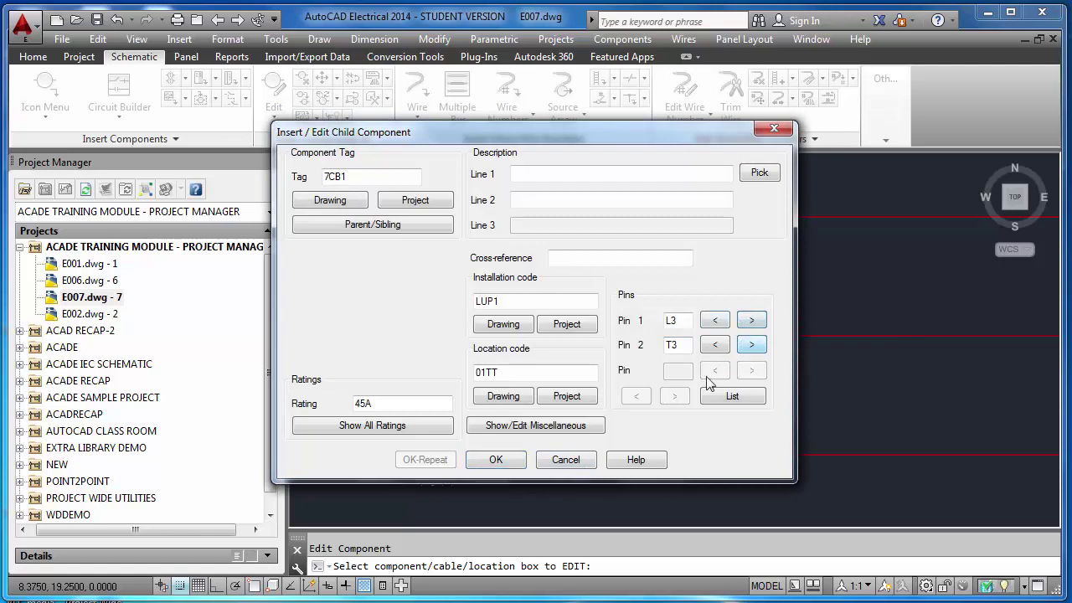
pyautogui.click(498, 460)
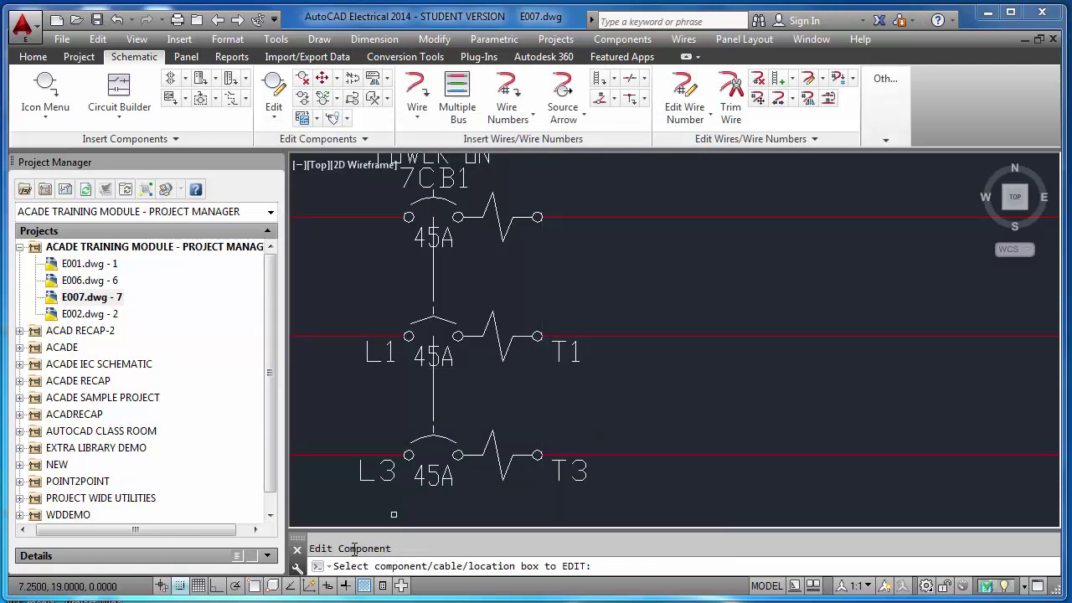
# - Change the pins of the circuit protector's middle pole to L2 and T2, with snap turned off for picking
pyautogui.click(181, 586)
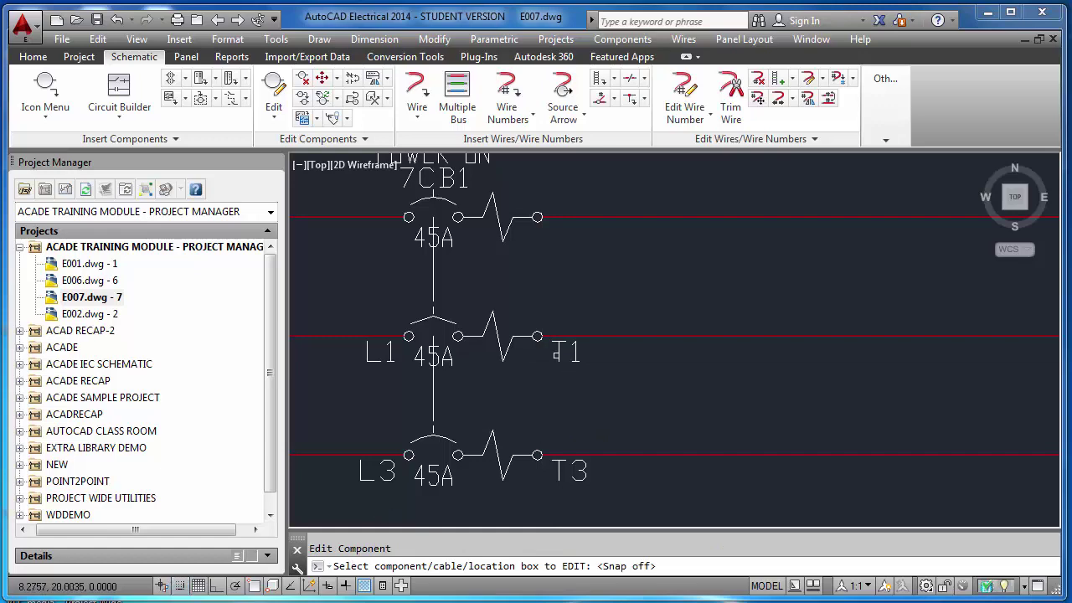
pyautogui.click(563, 356)
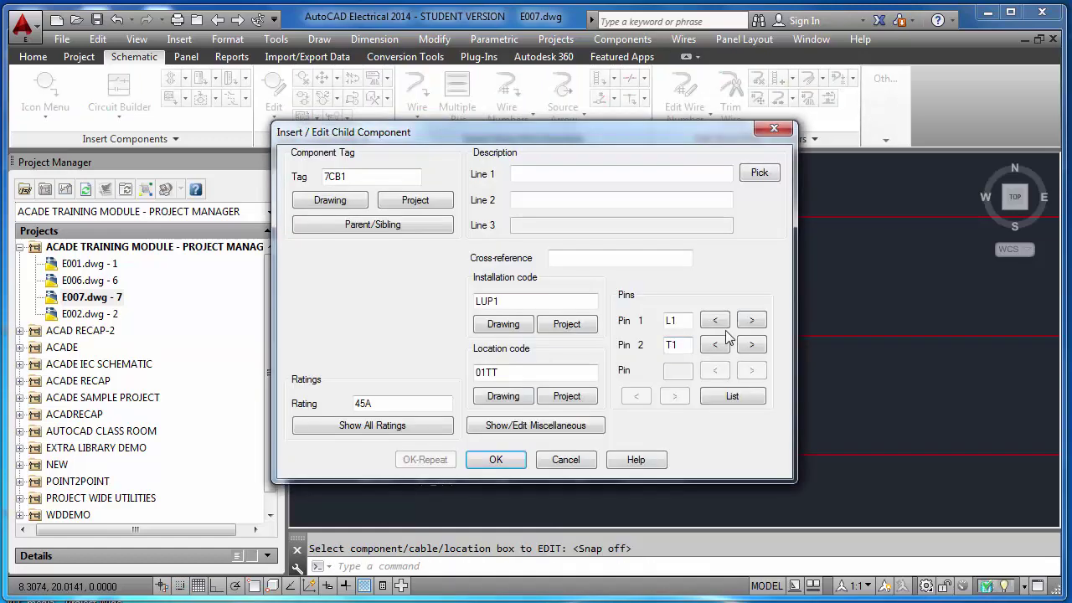
pyautogui.click(745, 324)
pyautogui.click(752, 345)
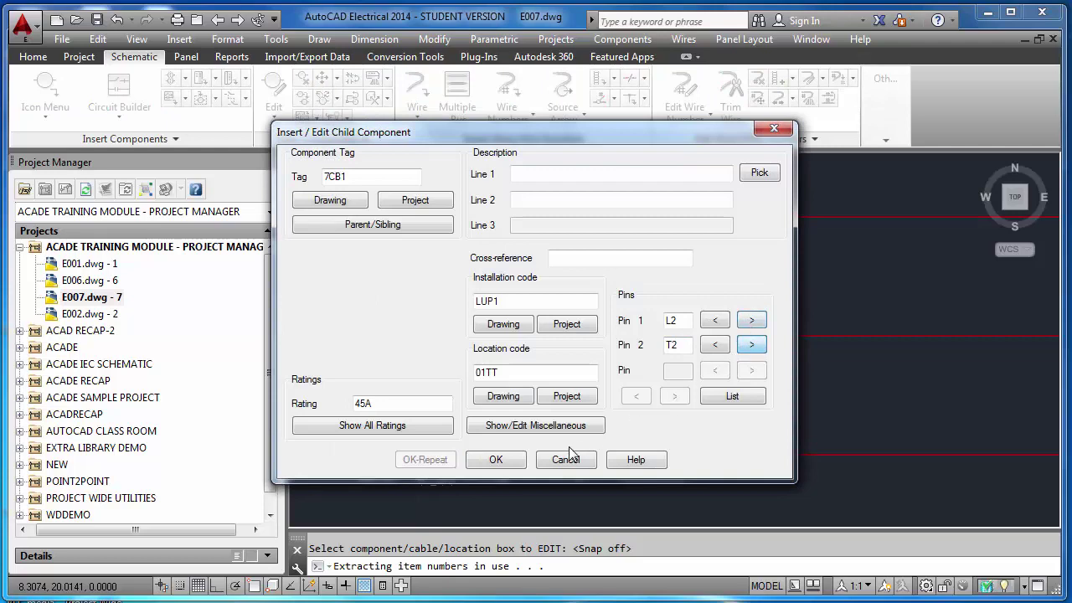
pyautogui.click(496, 460)
# - Set the pins of the circuit protector's top pole to L1 and T1
pyautogui.press('Return')
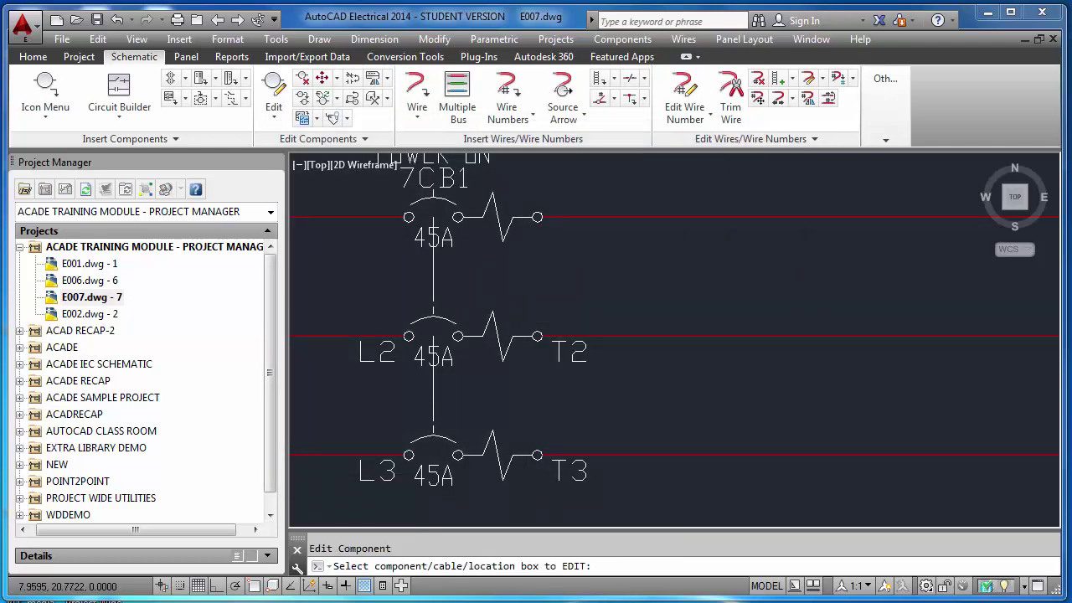
pyautogui.click(506, 233)
pyautogui.click(649, 413)
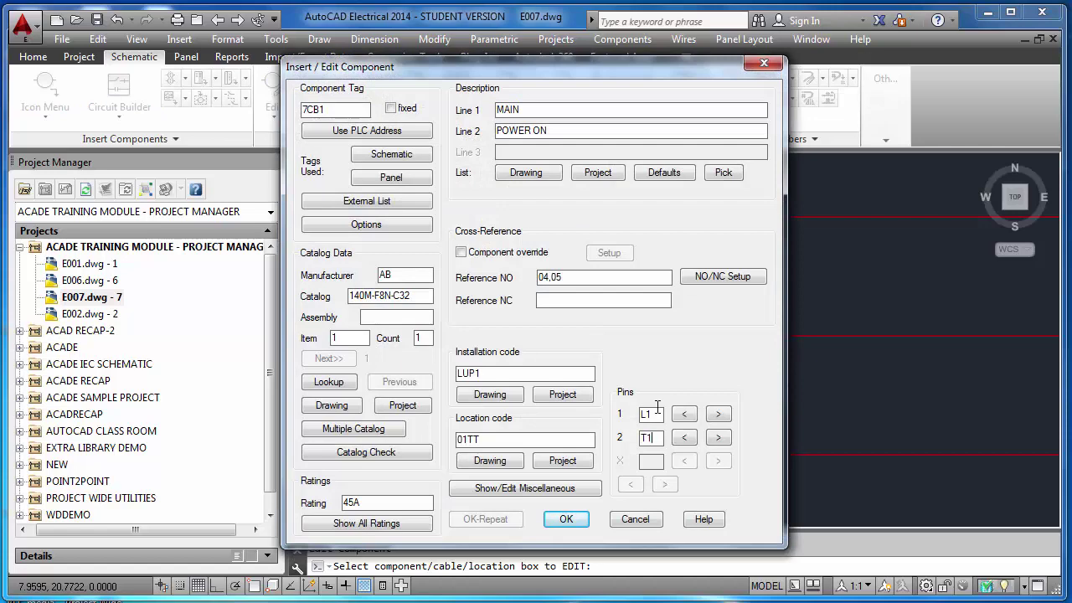
pyautogui.click(565, 518)
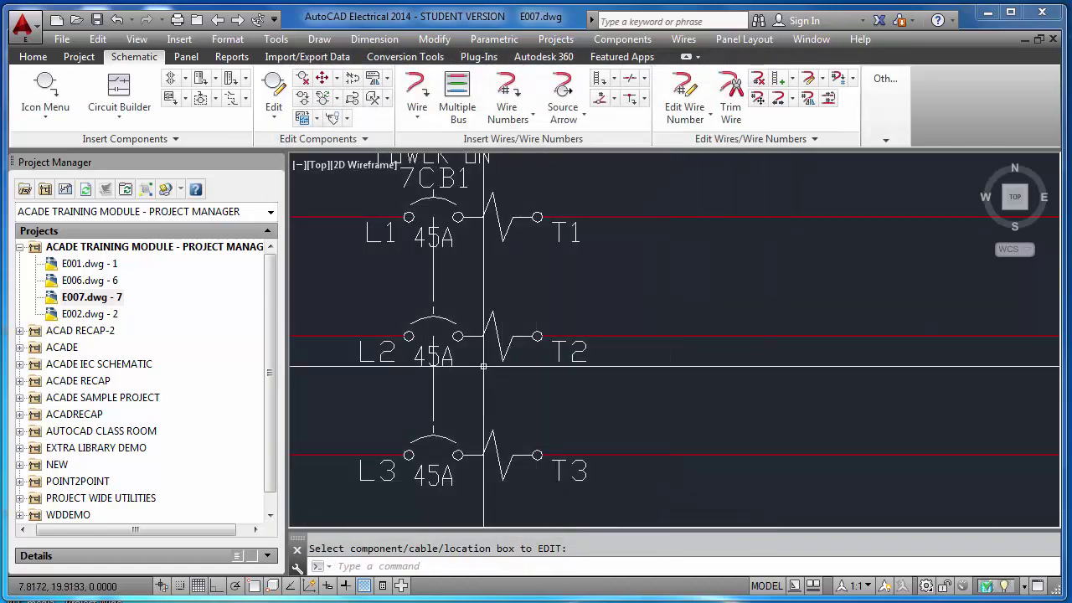
# - Hide the 45A rating attributes on the circuit protector's top and middle poles
pyautogui.click(333, 118)
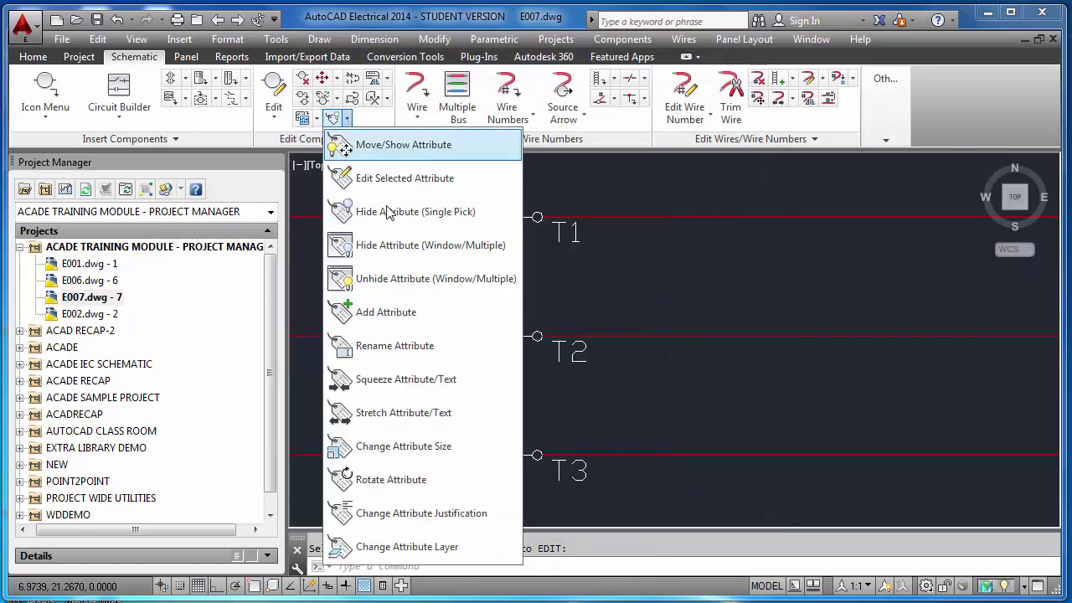
pyautogui.click(335, 208)
pyautogui.click(439, 237)
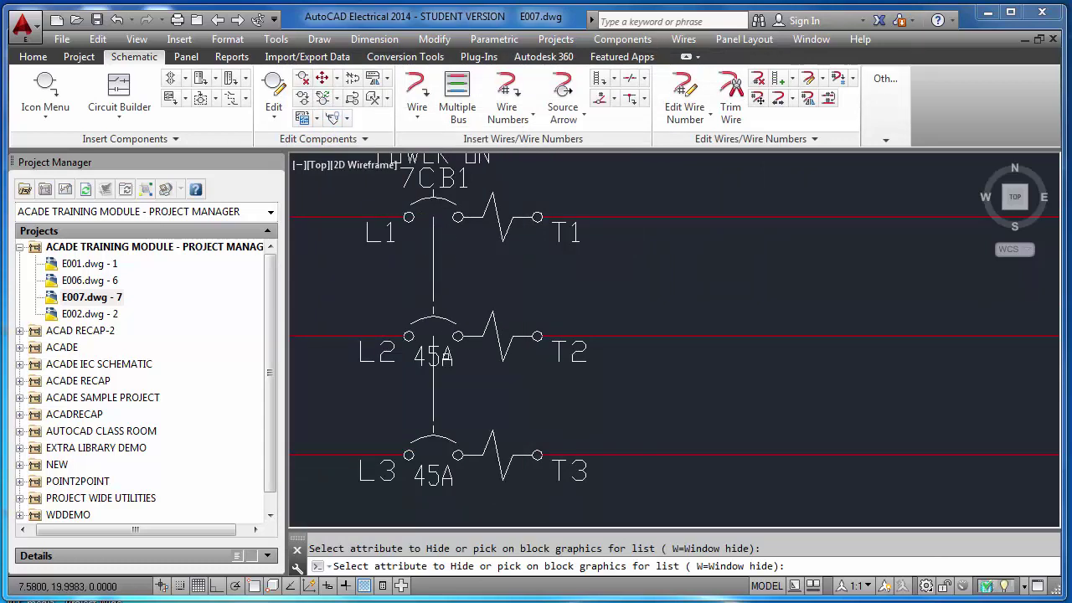
pyautogui.click(452, 354)
pyautogui.scroll(-4, 464, 292)
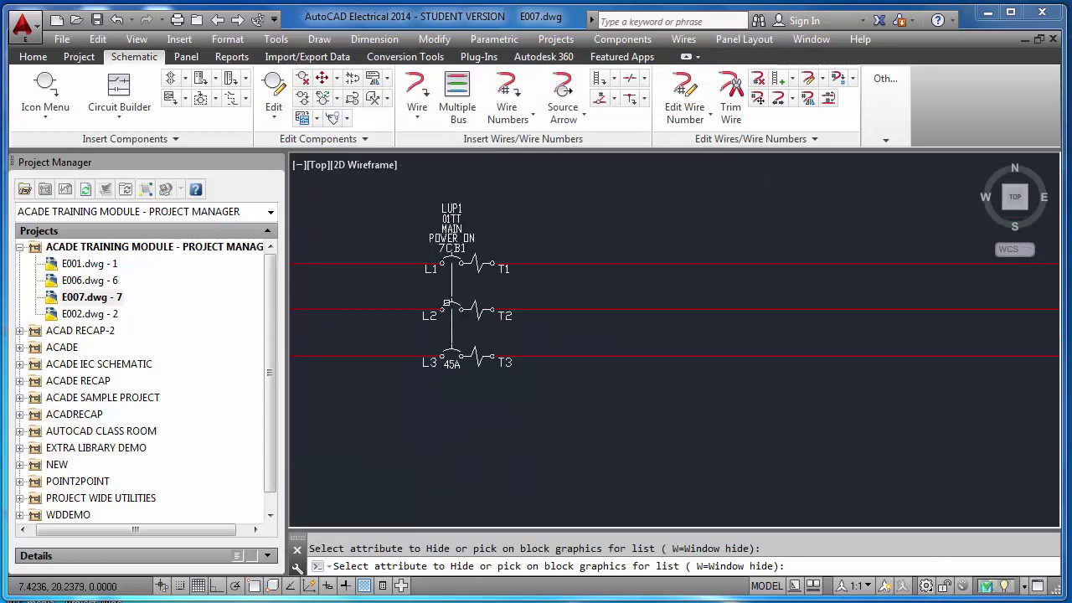
pyautogui.scroll(-4, 445, 303)
pyautogui.press('Return')
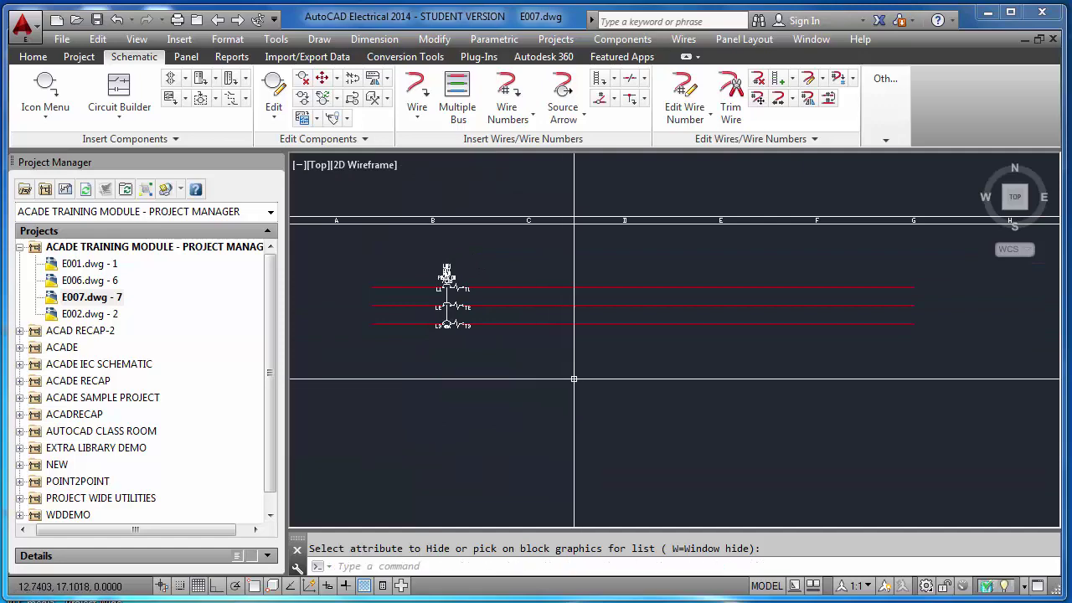
# - Insert 3 Phase Overloads from Motor Control on the top bus wire at X 19.5, Y 20.875 with snap on, building down
pyautogui.click(73, 108)
pyautogui.click(274, 239)
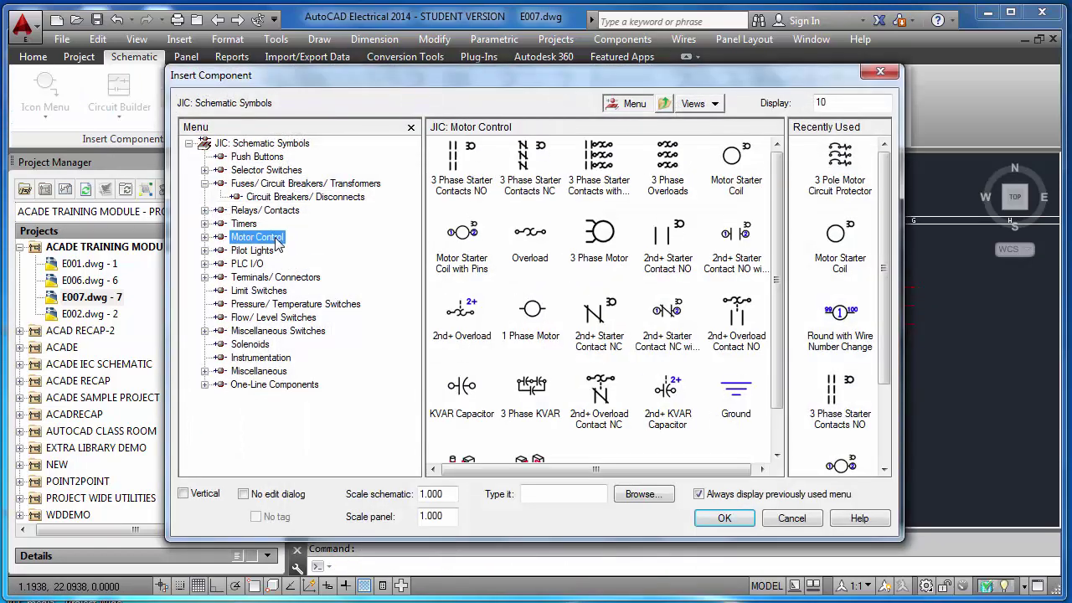
pyautogui.click(670, 168)
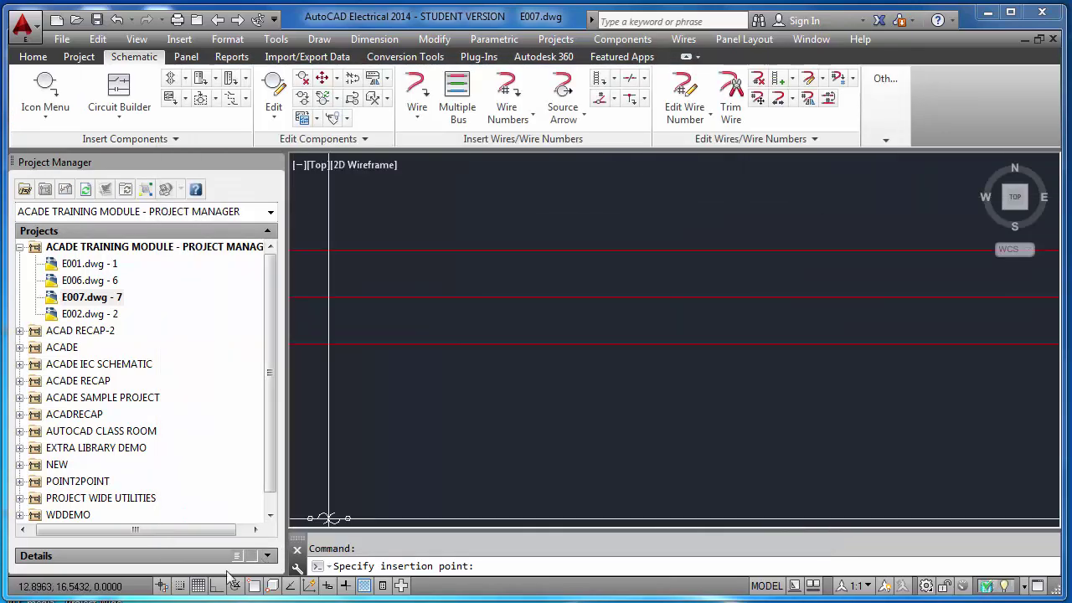
pyautogui.click(179, 586)
pyautogui.scroll(-3, 386, 375)
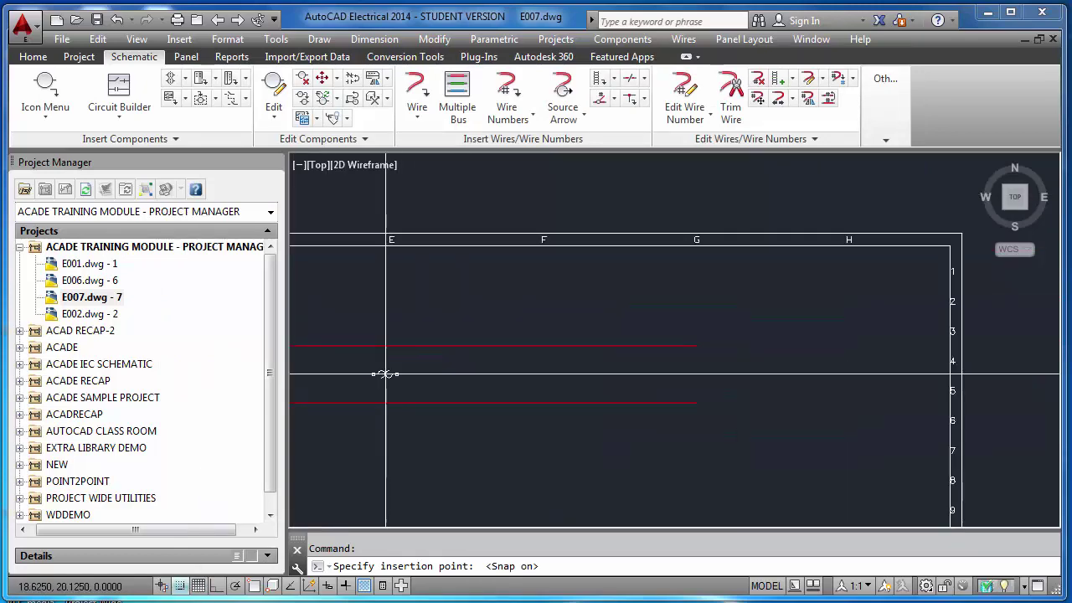
pyautogui.scroll(2, 386, 375)
pyautogui.click(432, 330)
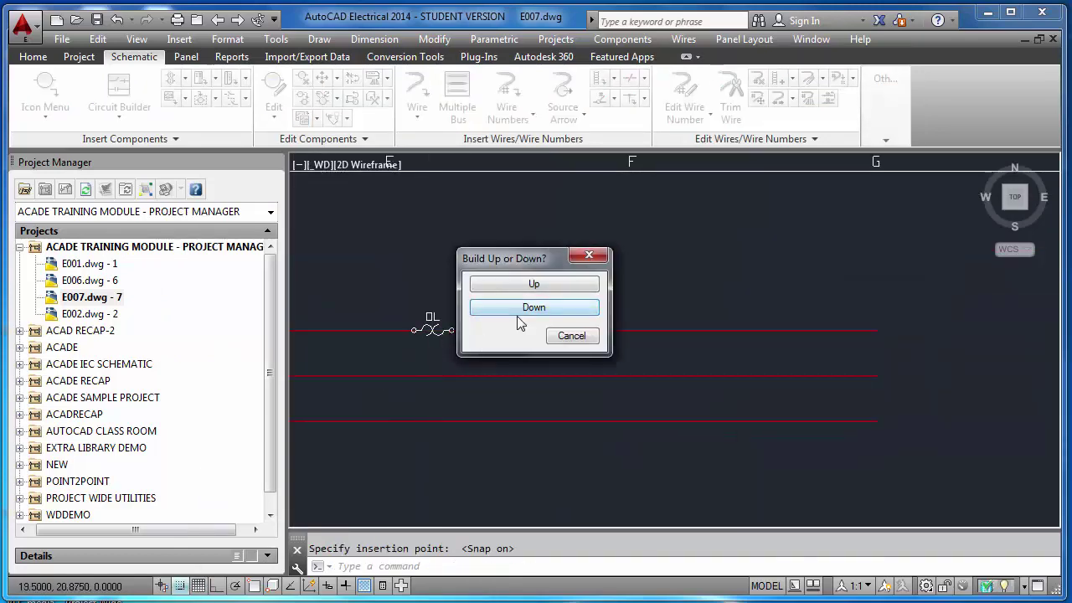
pyautogui.click(528, 308)
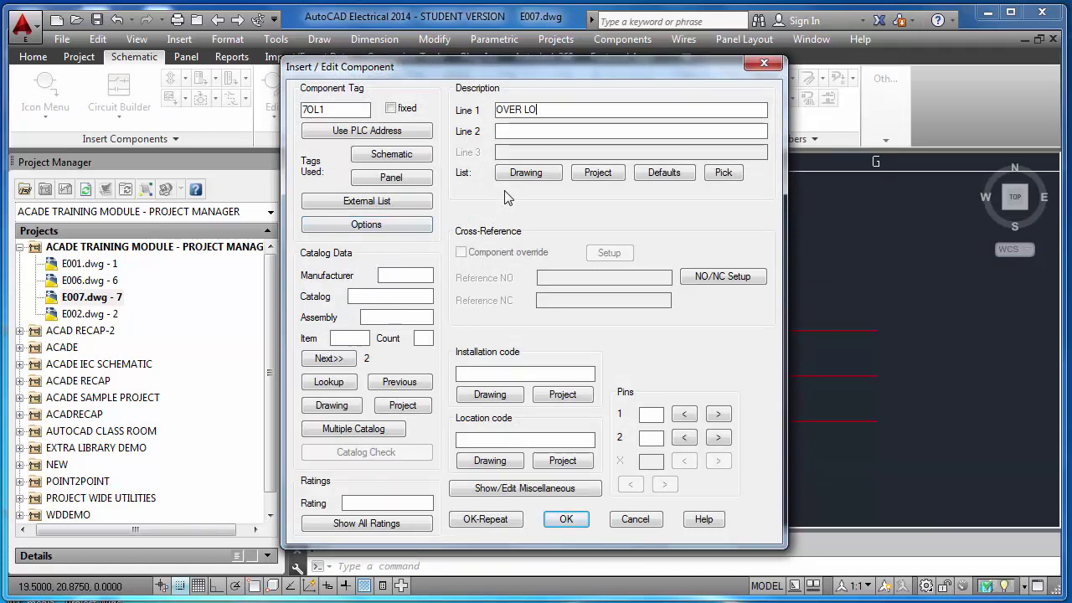
# - Describe the overload as OVER LOAD and assign AB catalog number 193-C1R6D from the parts catalog
pyautogui.click(335, 384)
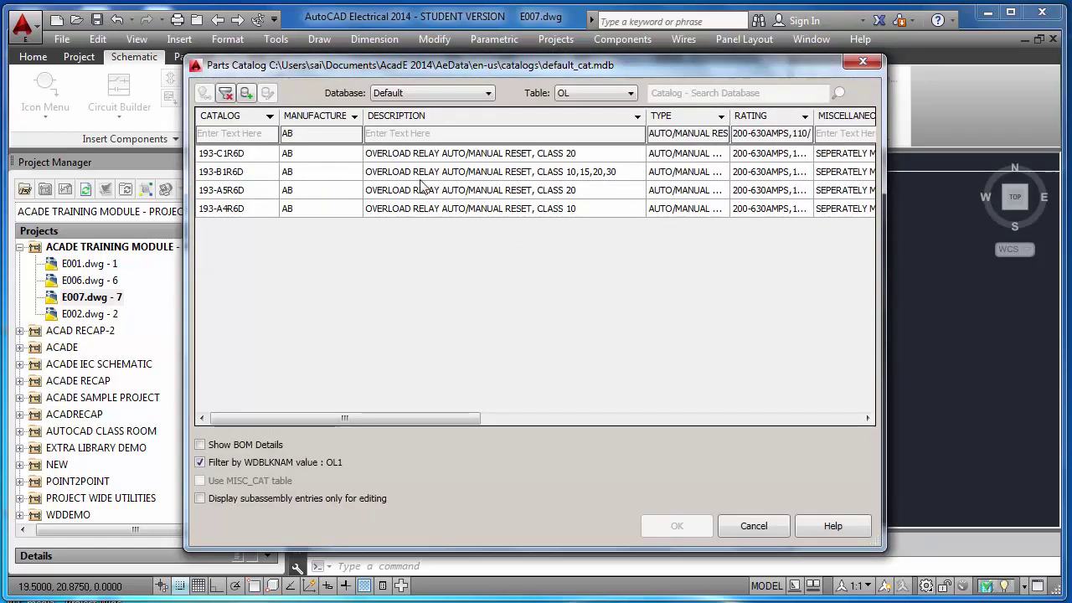
pyautogui.click(355, 116)
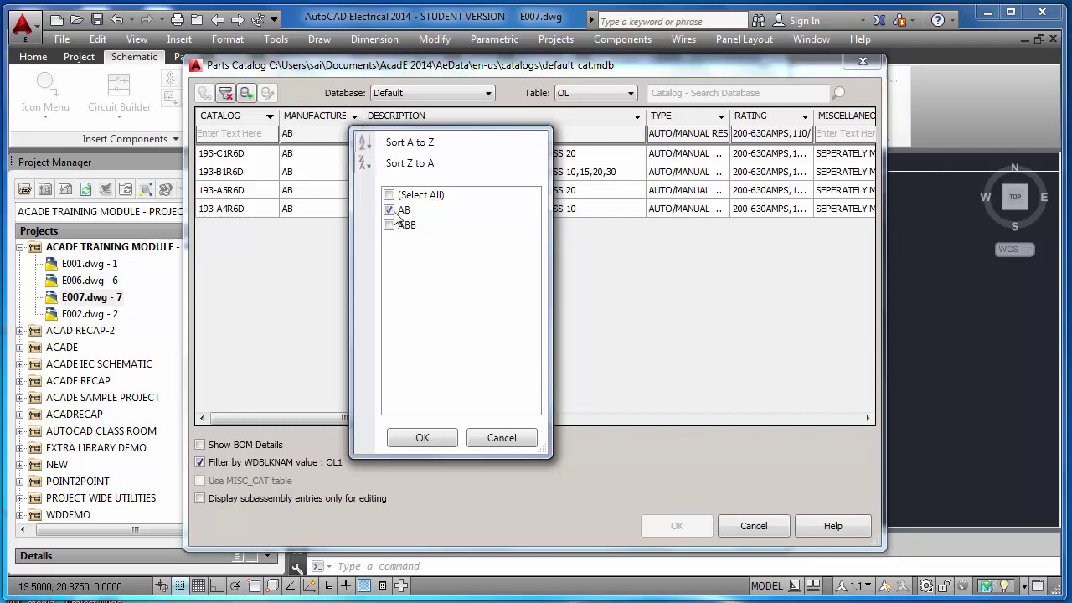
pyautogui.click(498, 438)
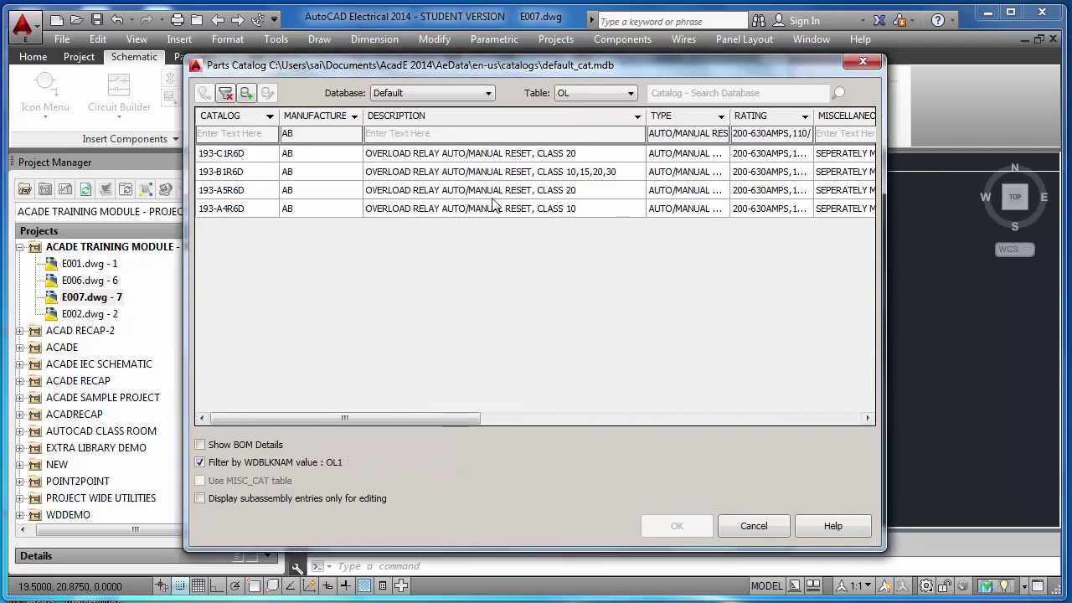
pyautogui.click(540, 162)
pyautogui.click(684, 525)
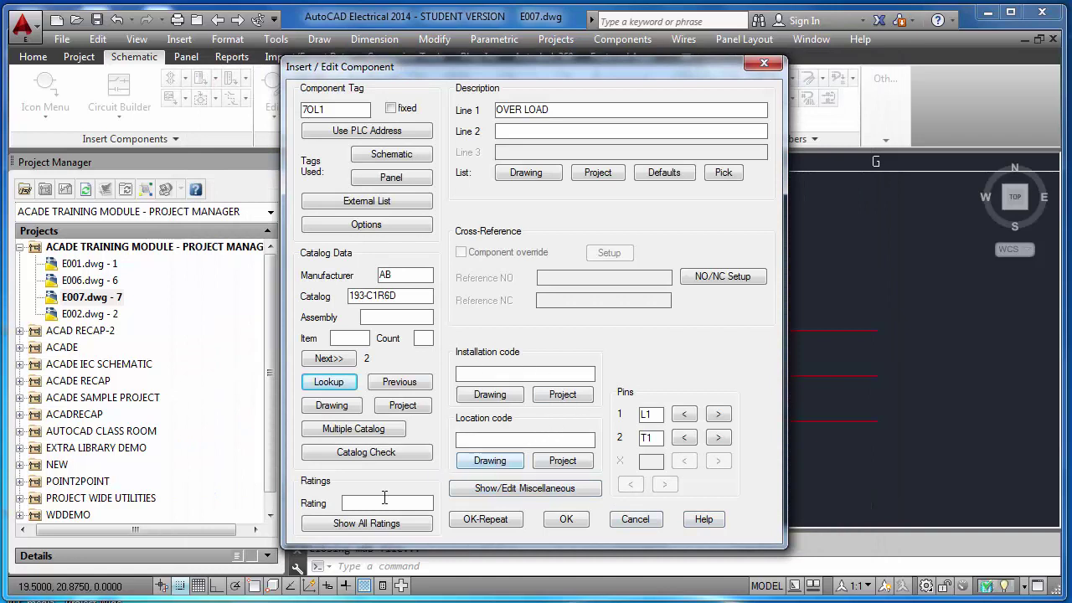
# - Give the overload installation code LUP1 and location code 01TT, and finish its insertion
pyautogui.click(482, 375)
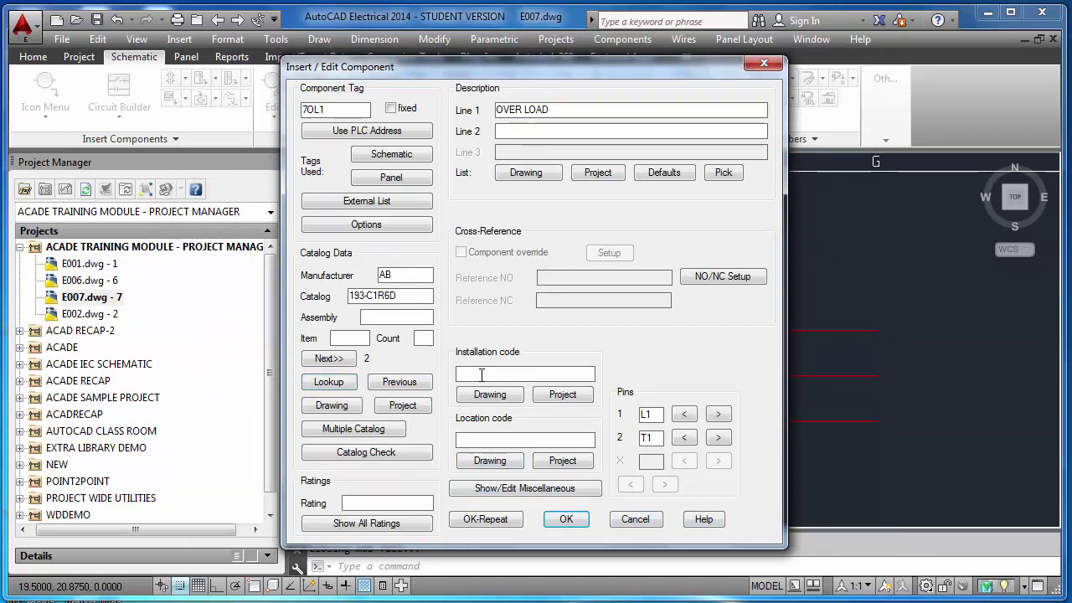
pyautogui.write('LUP1')
pyautogui.press('Tab')
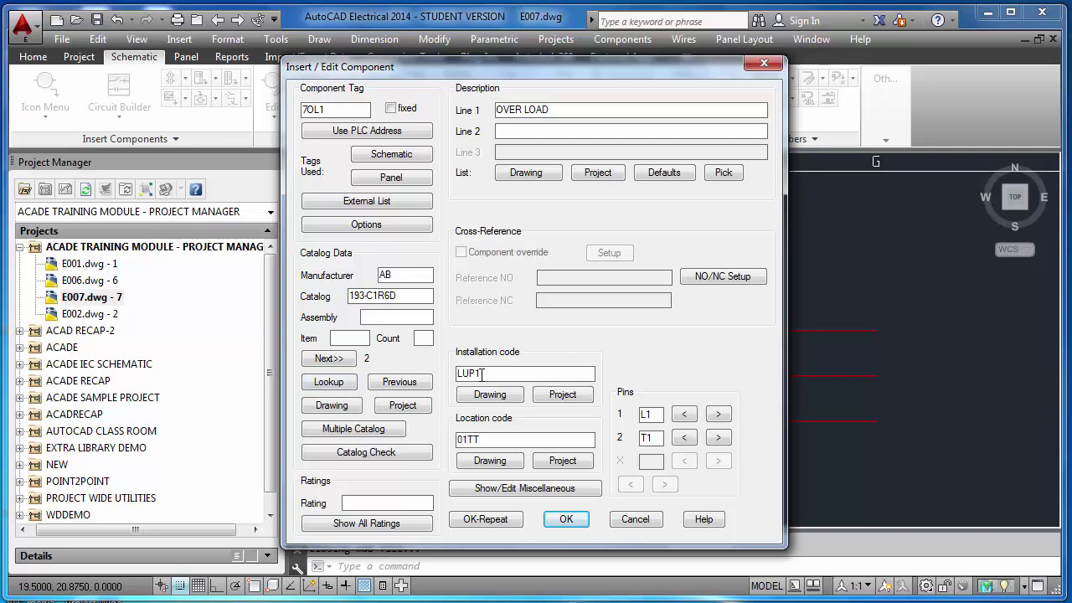
pyautogui.write('01TT')
pyautogui.click(566, 519)
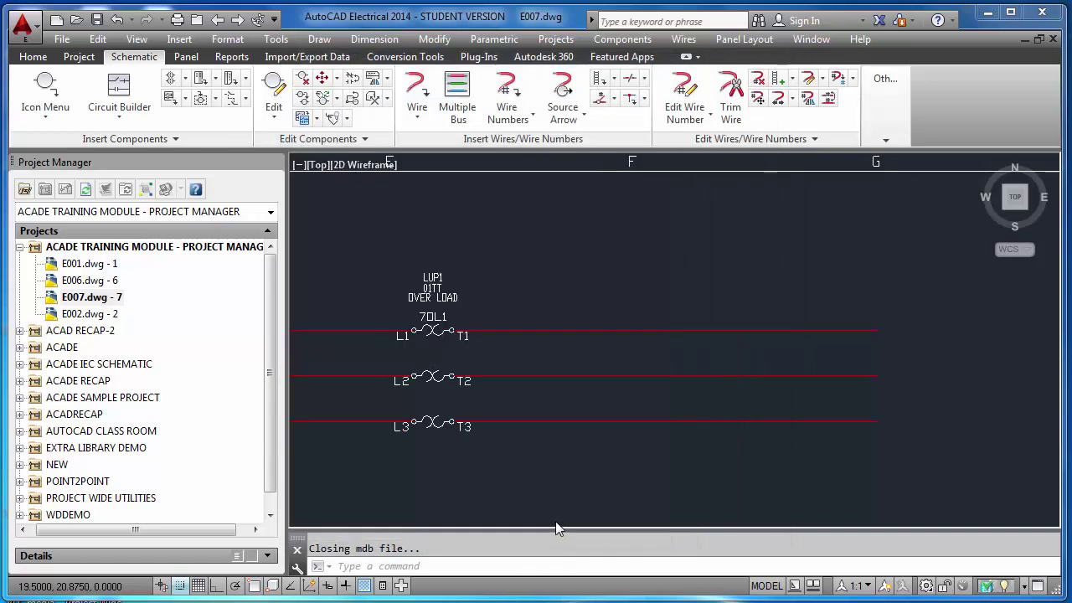
# - Zoom to the drawing's extents and save E007
pyautogui.scroll(4, 441, 334)
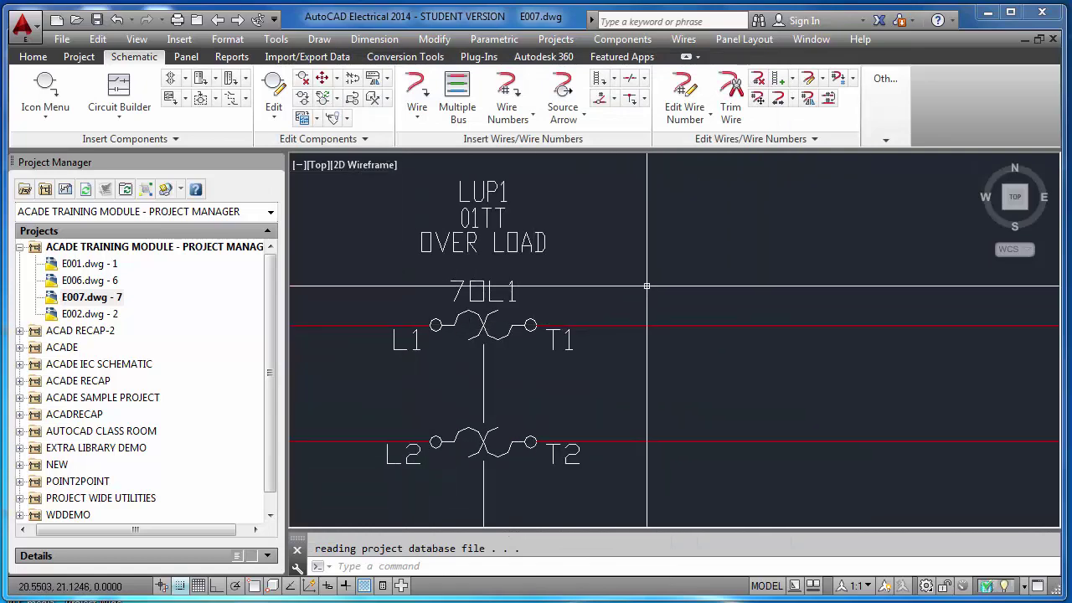
pyautogui.scroll(-8, 646, 287)
pyautogui.write('z')
pyautogui.press('Return')
pyautogui.write('e')
pyautogui.press('Return')
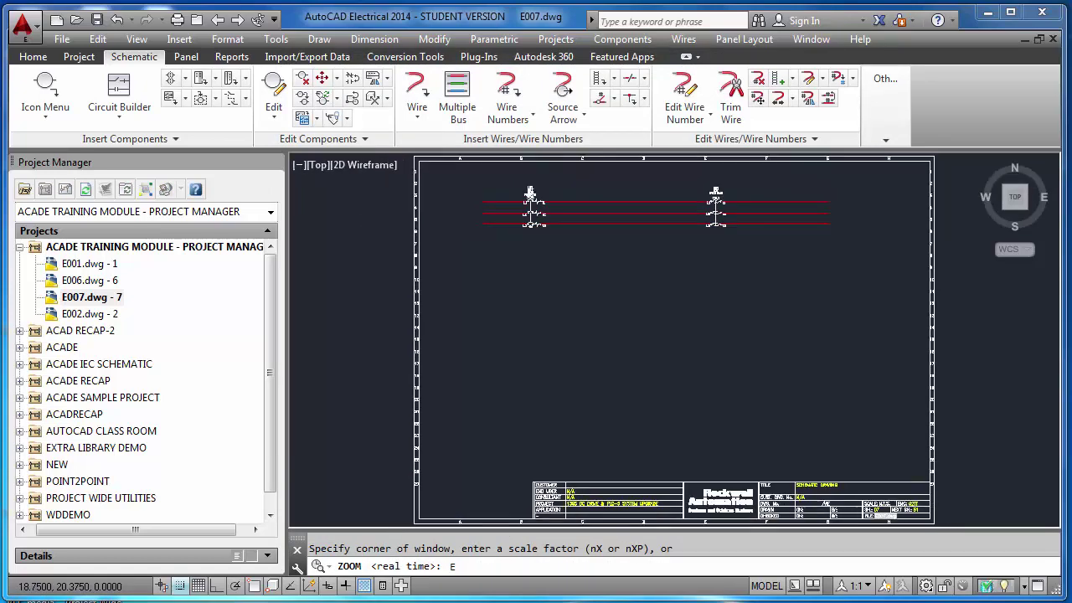
pyautogui.hotkey('ctrl', 's')
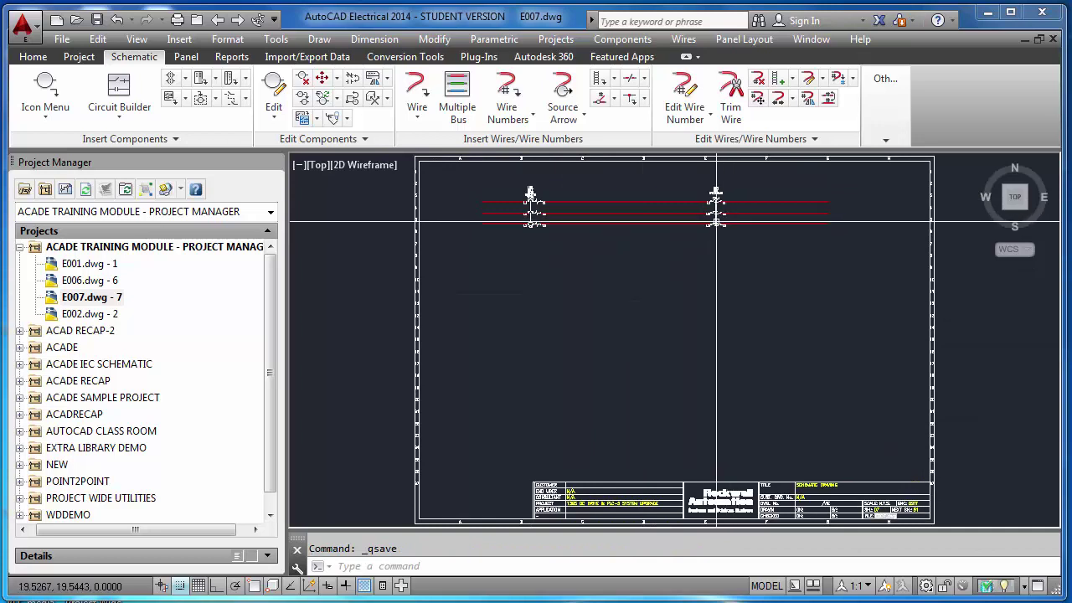
# - Set up a 1 Phase ladder with width 10, spacing 1, rungs drawn with skip 0, and no reference numbers
pyautogui.click(615, 81)
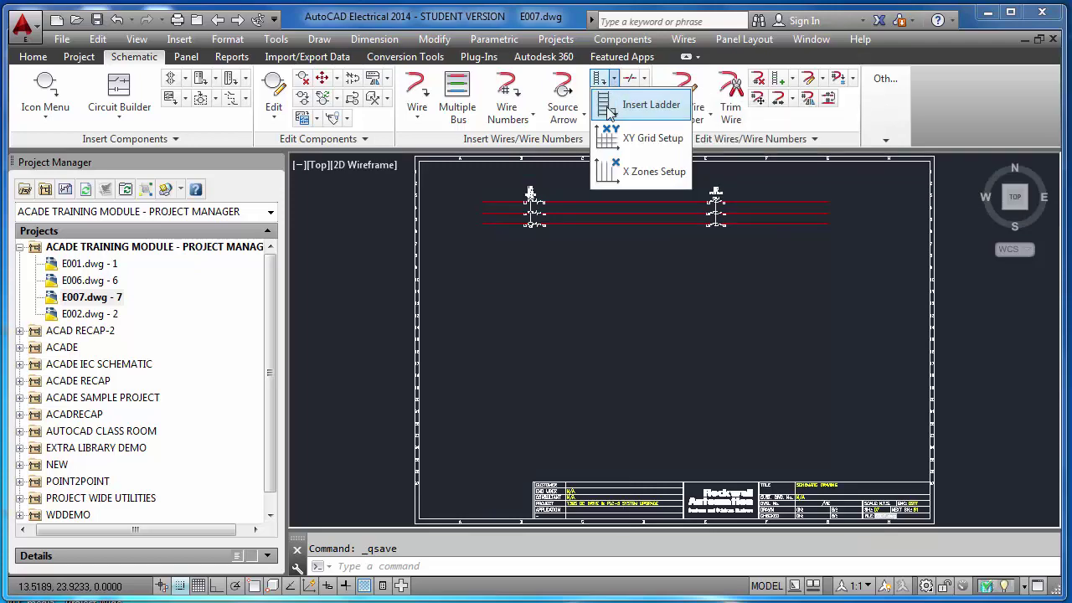
pyautogui.click(616, 109)
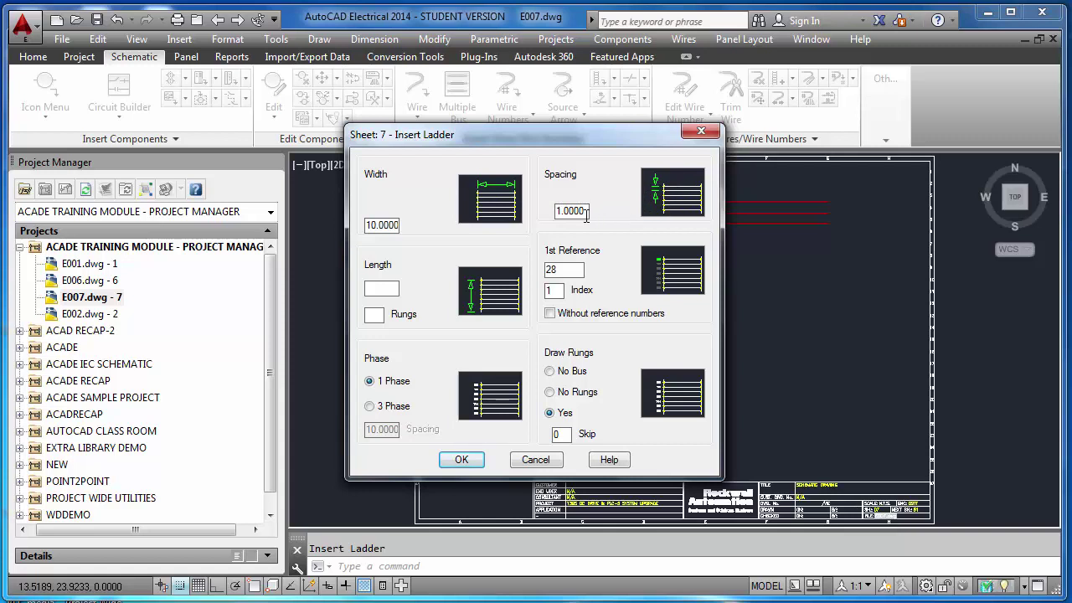
pyautogui.click(552, 315)
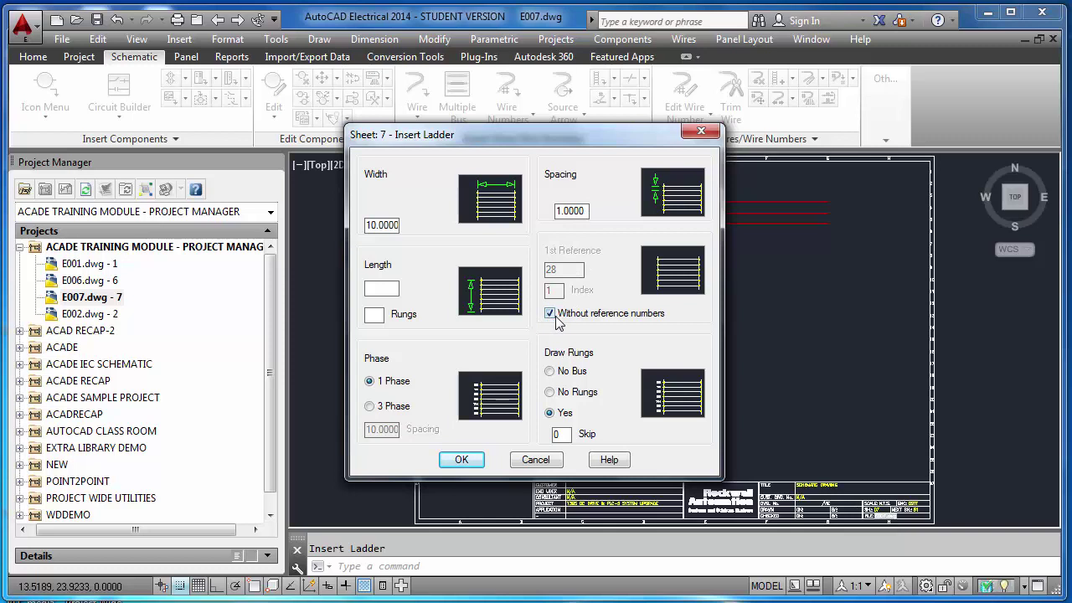
pyautogui.click(551, 315)
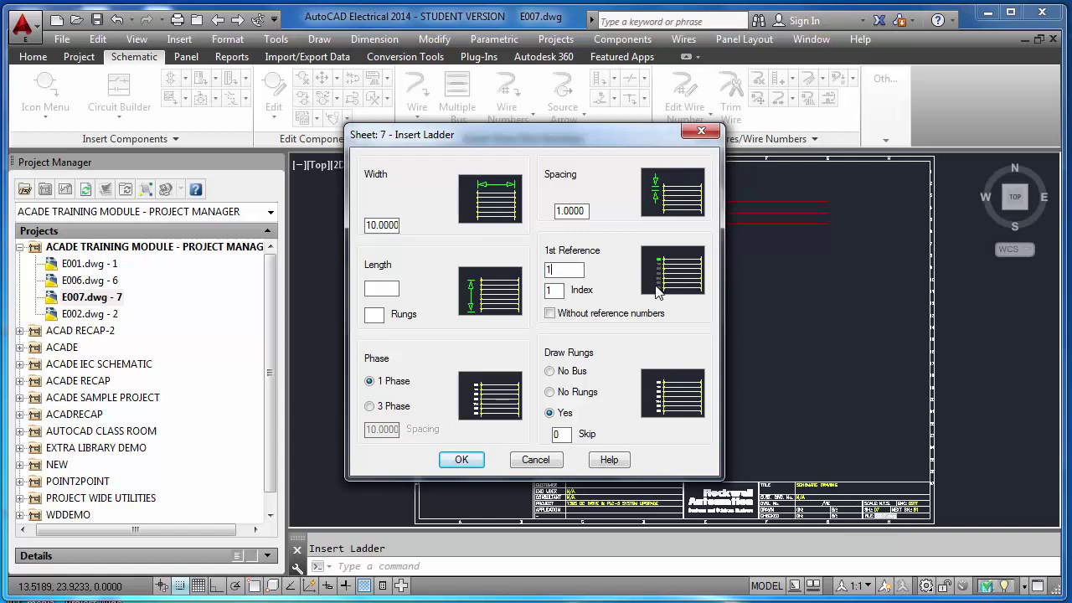
pyautogui.click(552, 314)
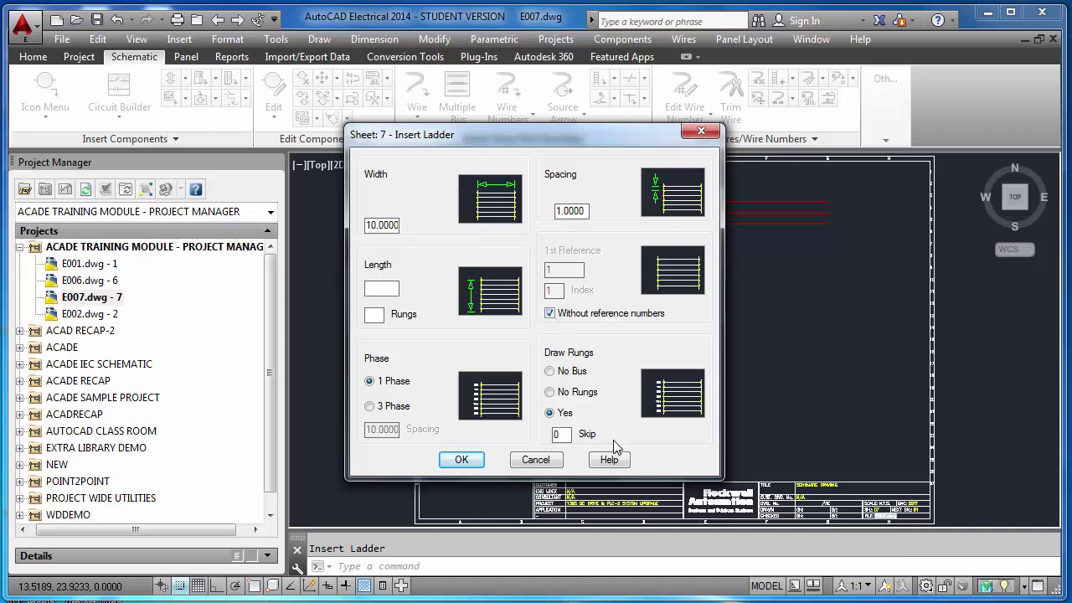
pyautogui.click(462, 460)
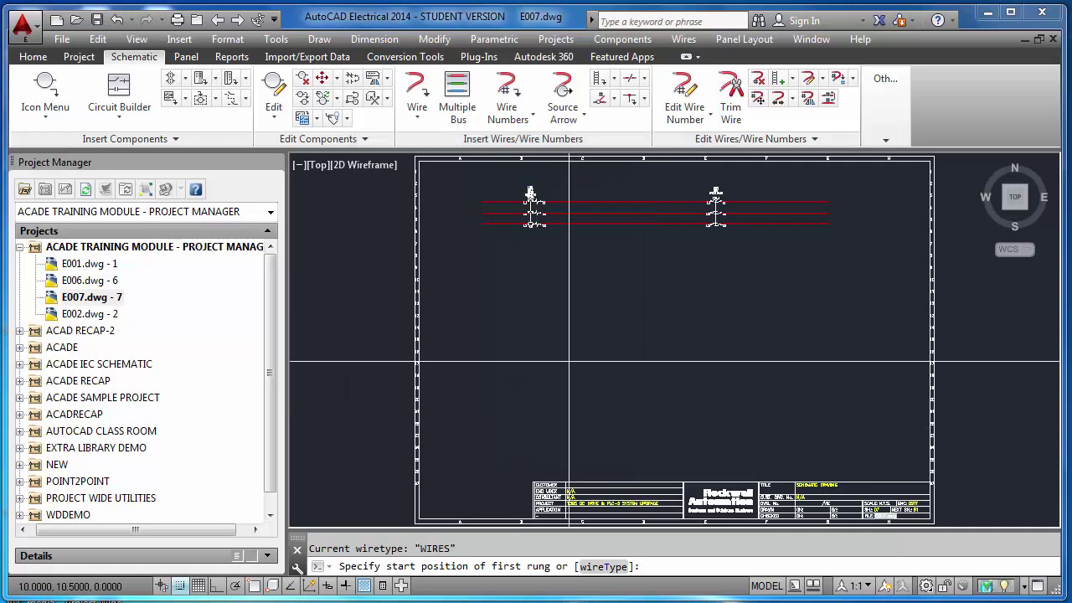
# - Place the ladder in the open area below the three-wire bus, extending it down to about Y 7.25 for nine rungs
pyautogui.click(530, 193)
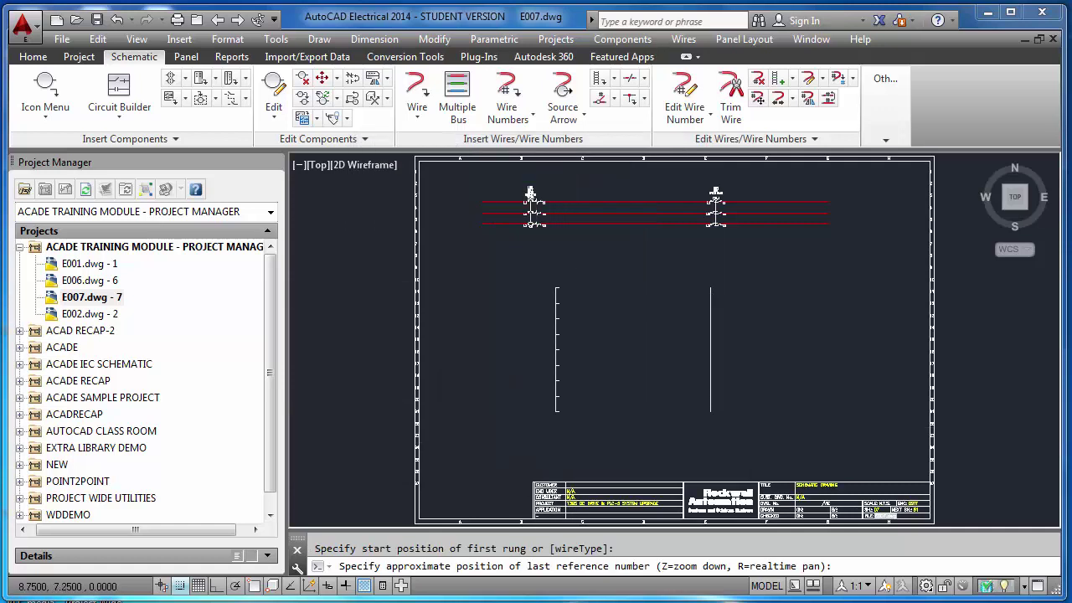
pyautogui.click(555, 412)
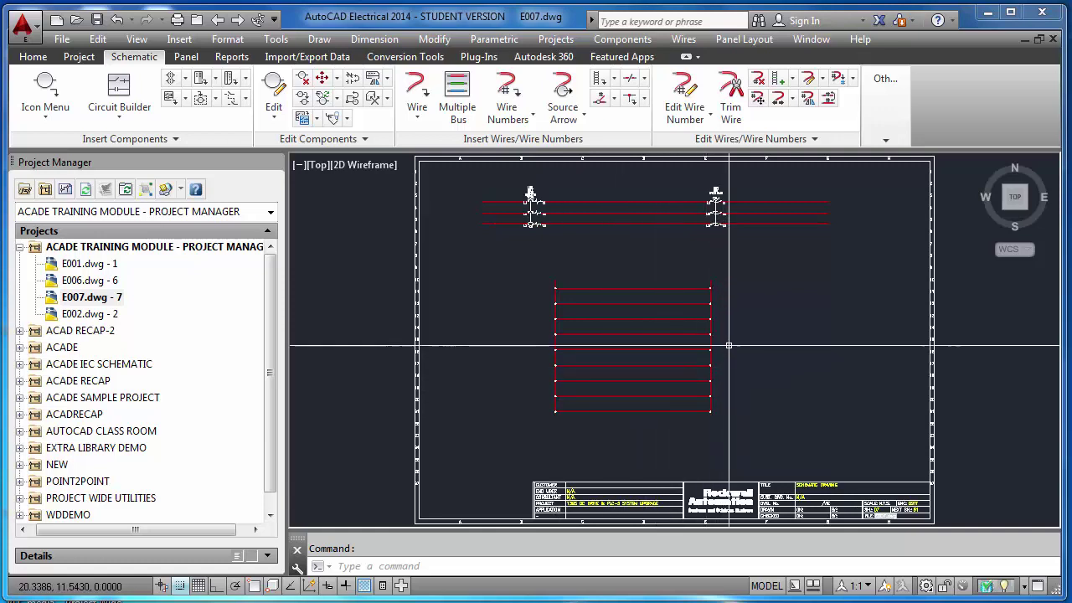
pyautogui.scroll(2, 696, 301)
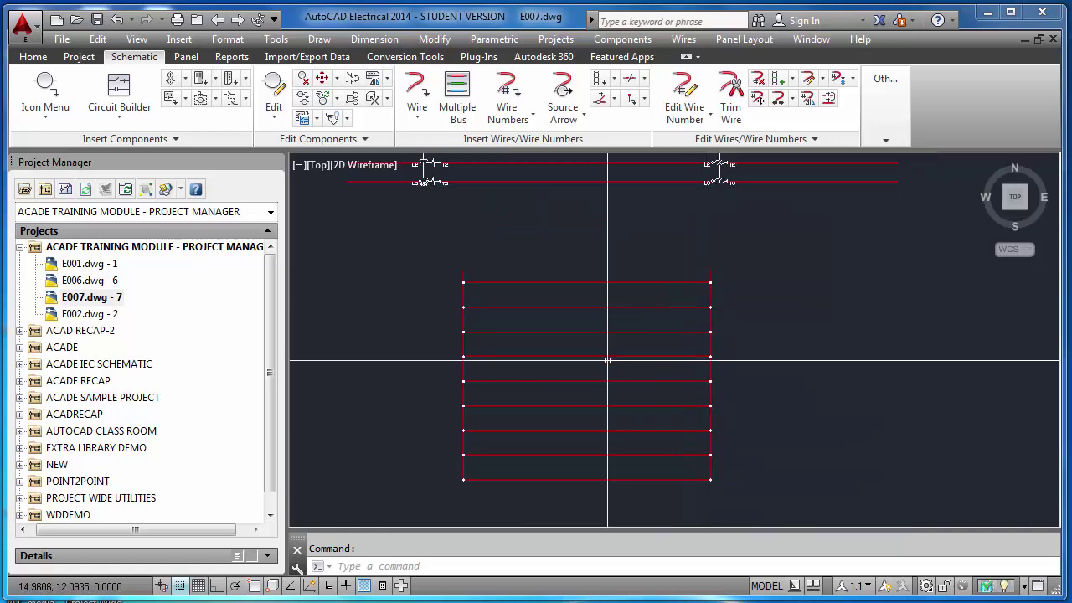
pyautogui.scroll(2, 608, 359)
pyautogui.scroll(-2, 516, 306)
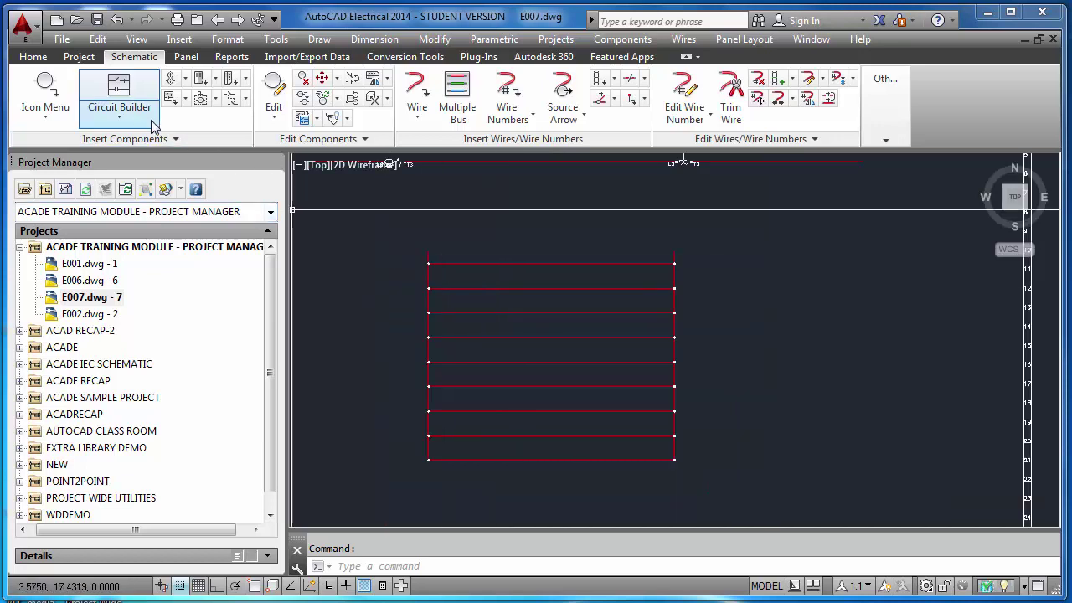
# - Erase the entire nine-rung ladder below the three-wire bus
pyautogui.click(390, 226)
pyautogui.click(706, 467)
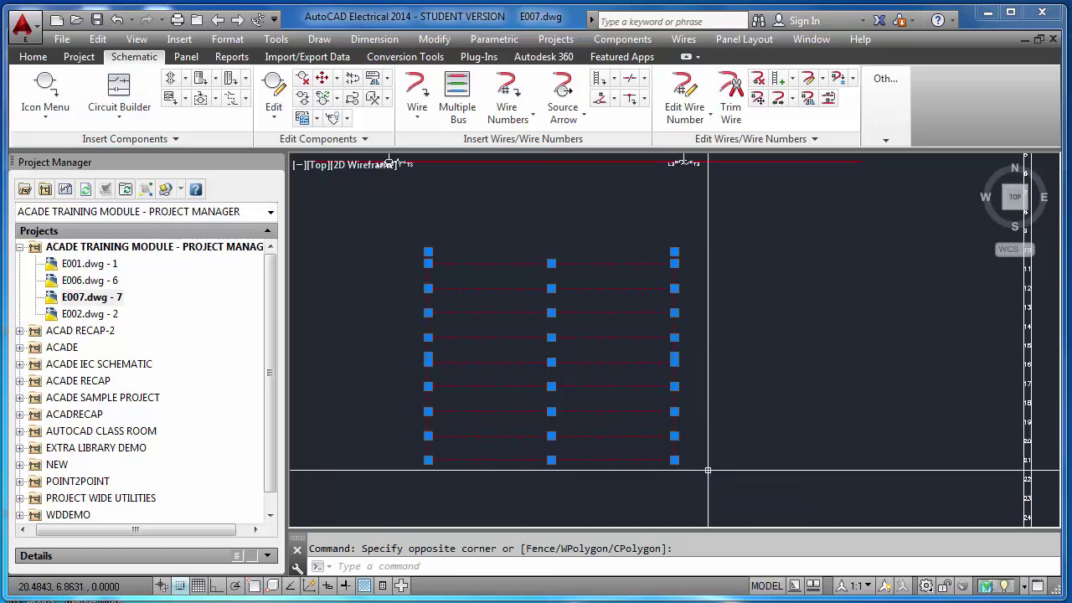
pyautogui.press('Delete')
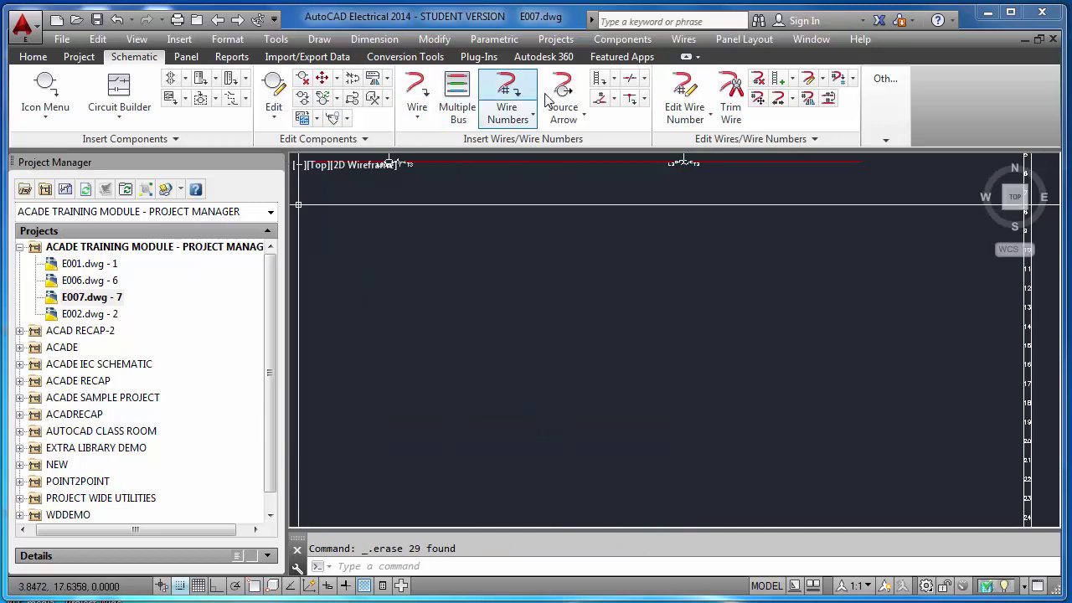
# - Insert a 1 Phase ladder with width 20, spacing 1 and first reference 01, placing ten rungs below the three-wire bus
pyautogui.click(600, 78)
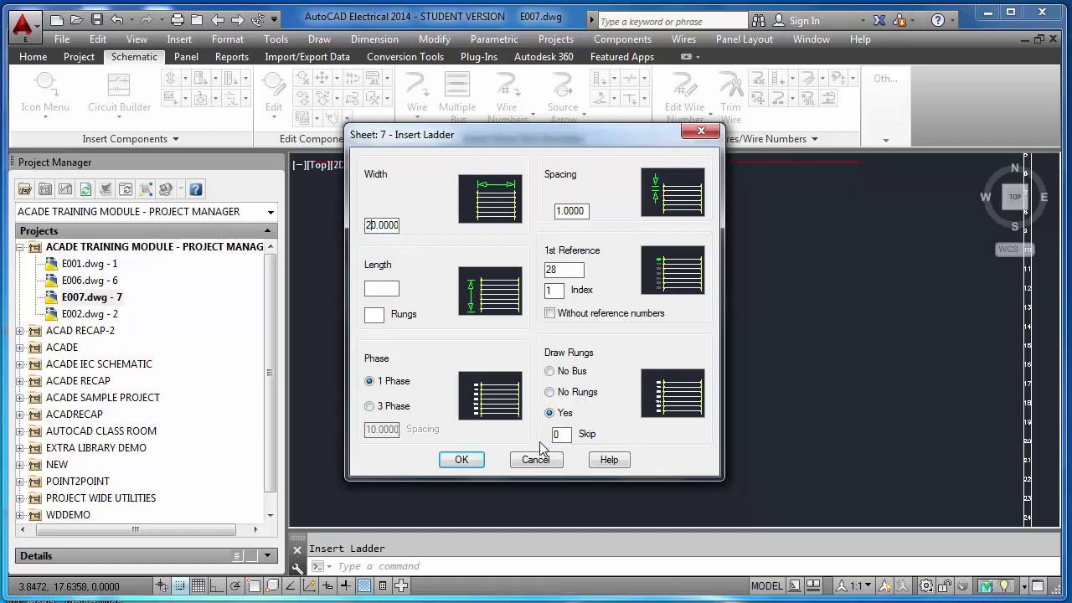
pyautogui.click(553, 315)
pyautogui.click(553, 314)
pyautogui.moveTo(565, 268); pyautogui.dragTo(506, 273)
pyautogui.write('1')
pyautogui.click(474, 459)
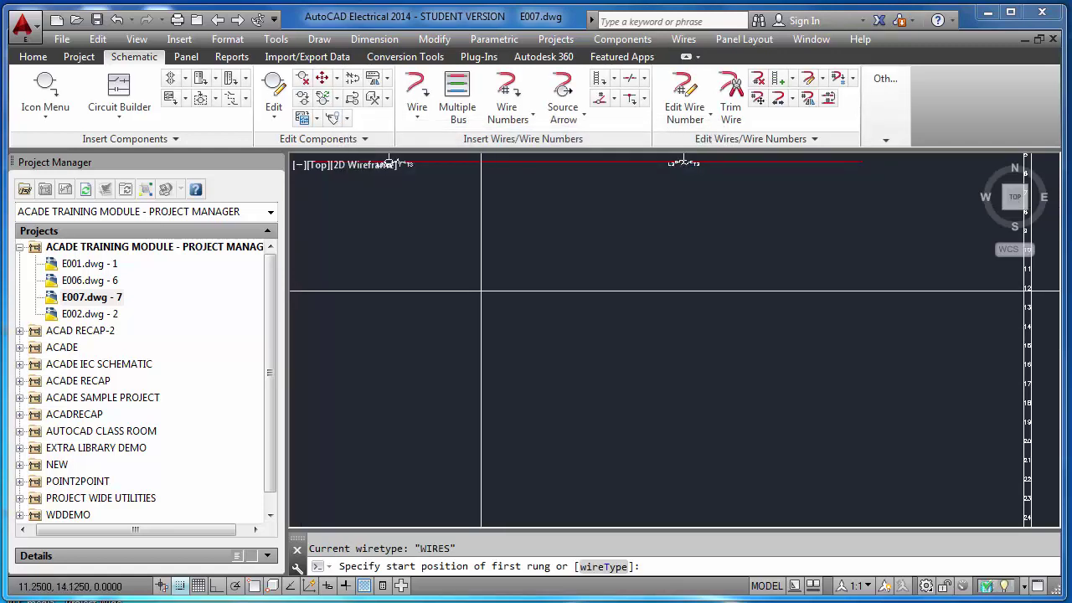
pyautogui.click(477, 256)
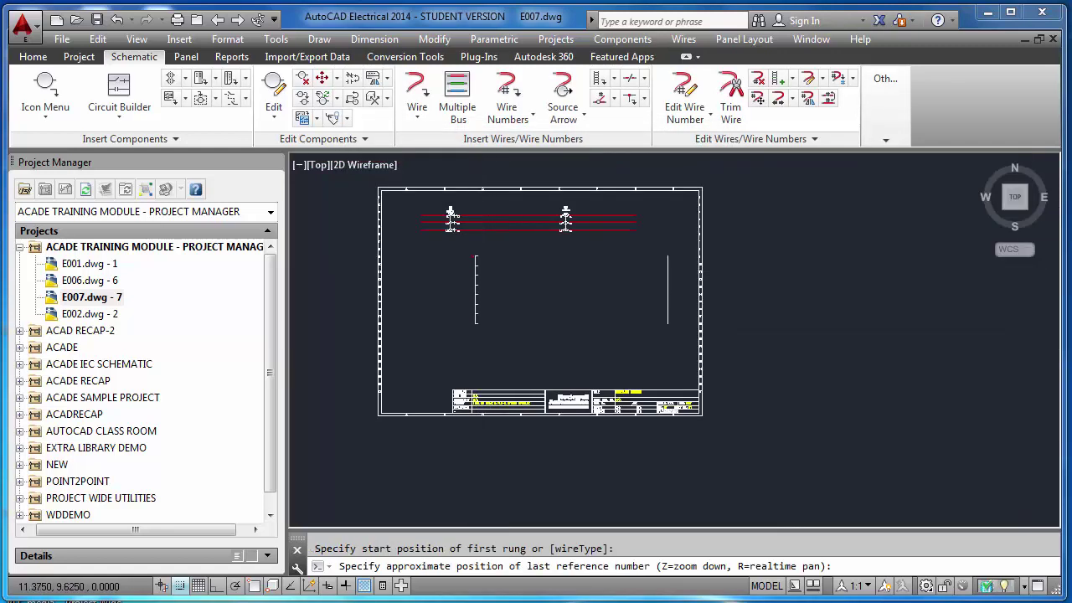
pyautogui.click(475, 344)
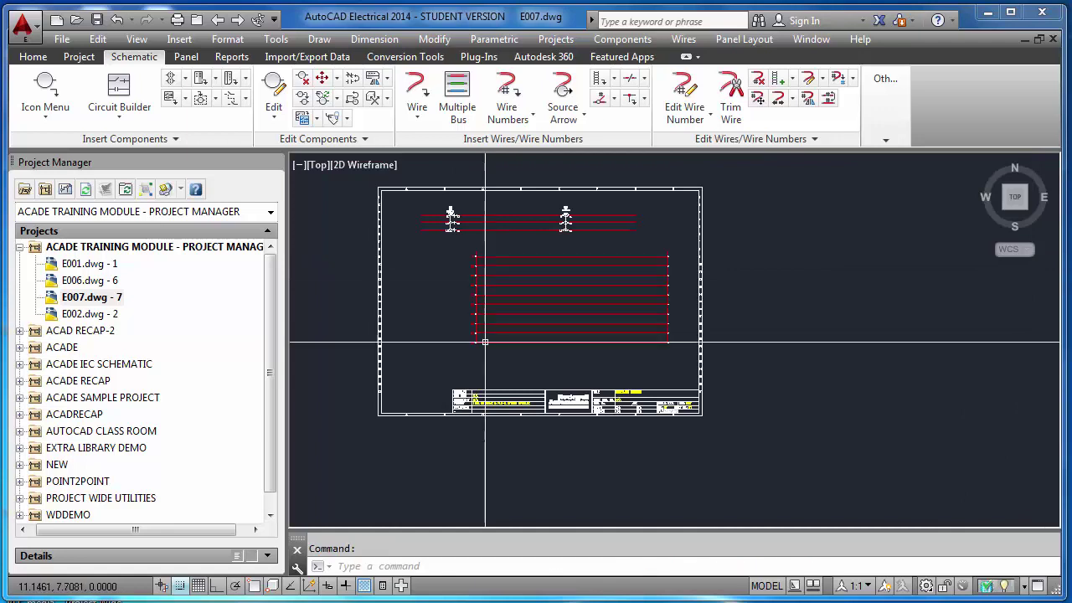
# - Examine the ladder's reference numbers, its 1st Reference setting and the row numbers along the sheet border
pyautogui.scroll(5, 473, 256)
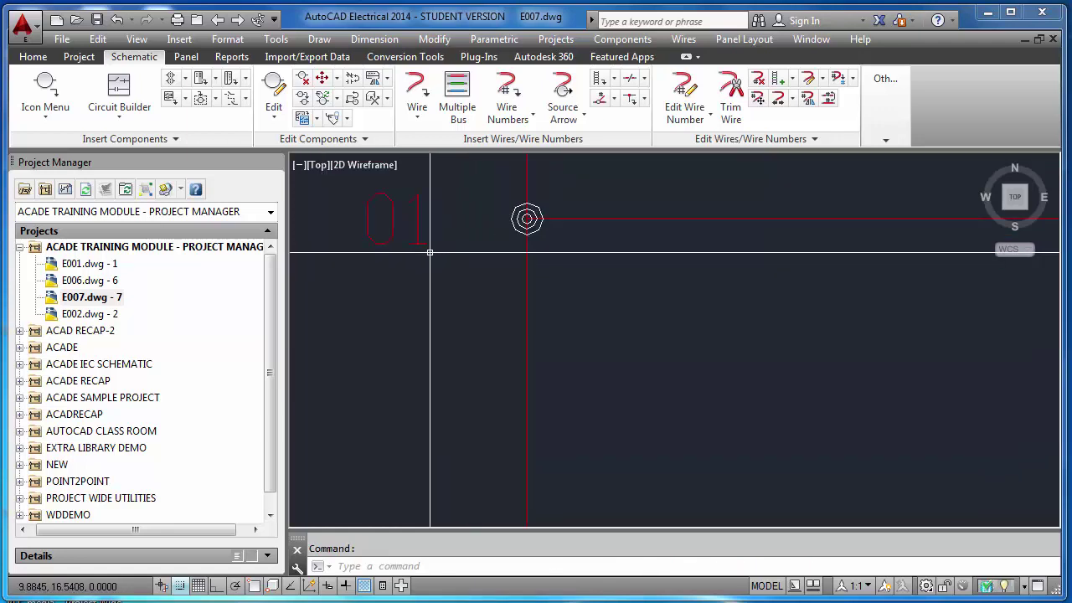
pyautogui.scroll(-2, 418, 247)
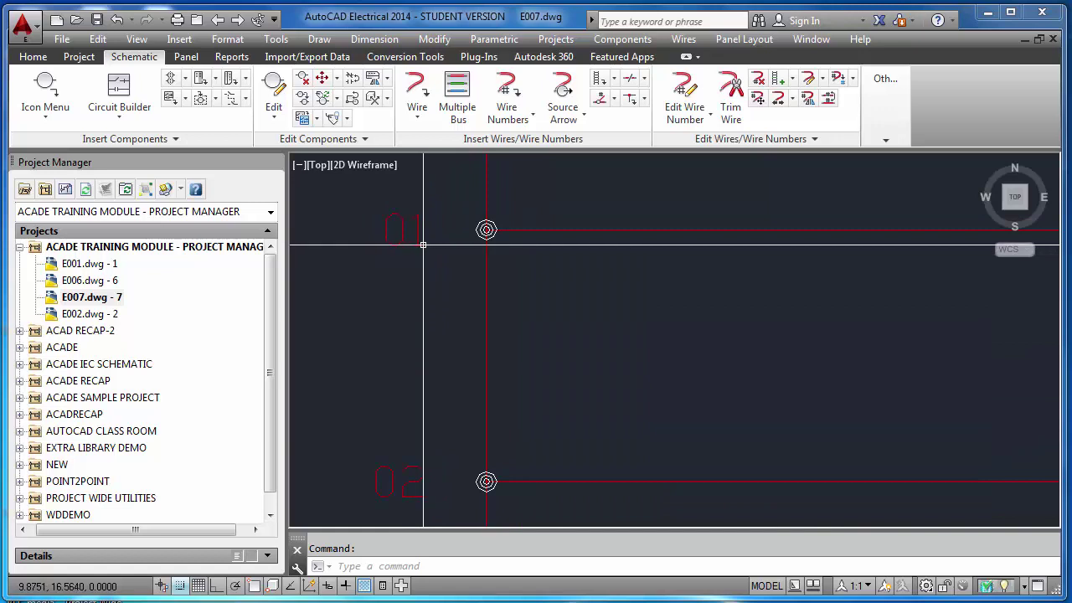
pyautogui.click(599, 79)
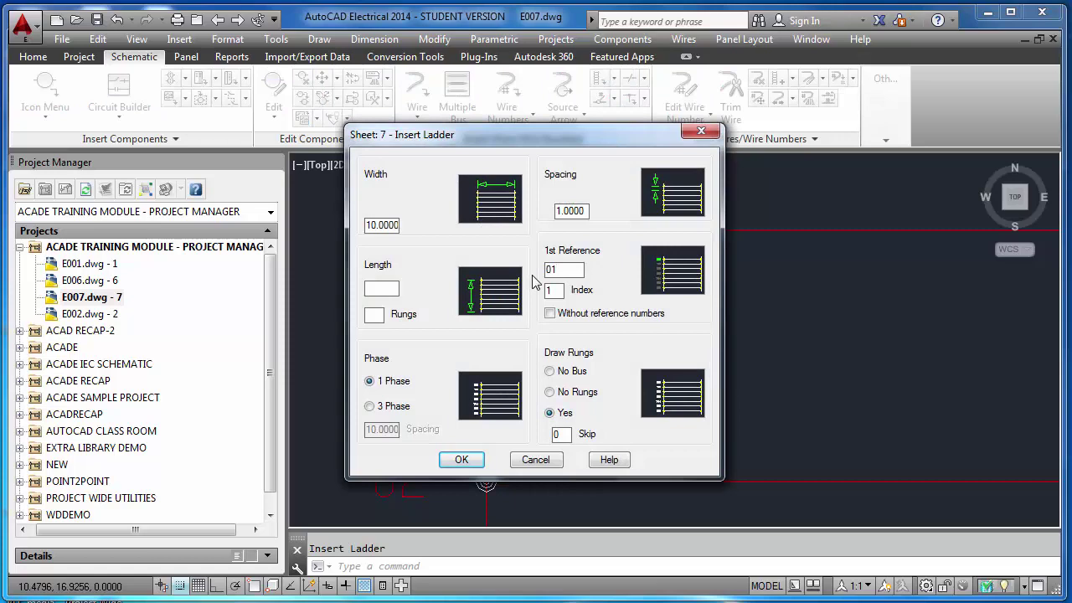
pyautogui.press('Escape')
pyautogui.click(601, 89)
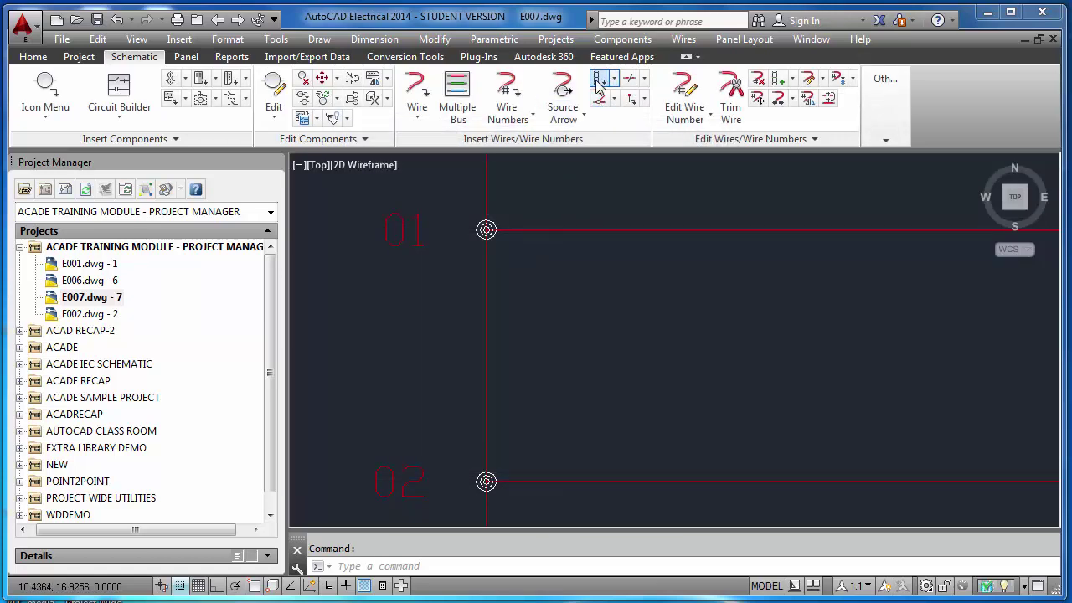
pyautogui.press('Return')
pyautogui.click(658, 263)
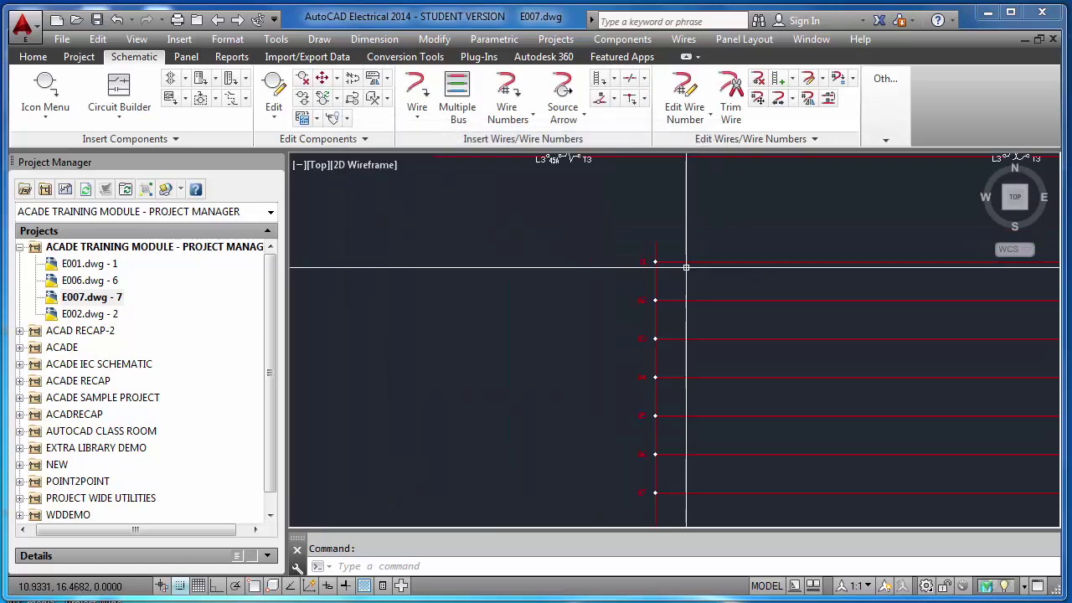
pyautogui.scroll(-2, 658, 287)
pyautogui.scroll(-5, 503, 285)
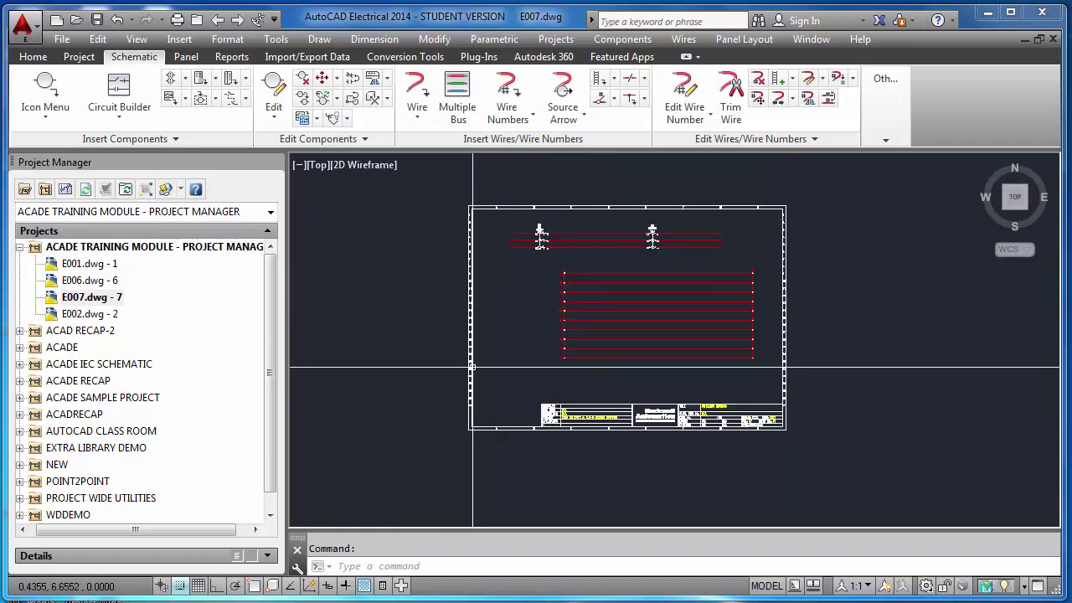
pyautogui.scroll(5, 469, 402)
pyautogui.scroll(6, 469, 402)
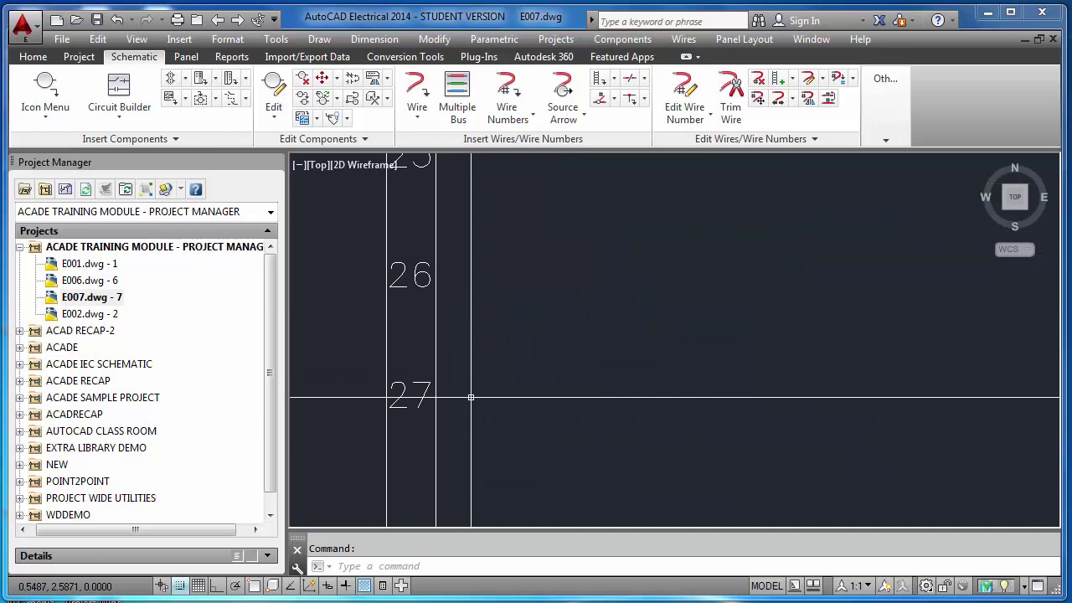
pyautogui.scroll(-9, 470, 397)
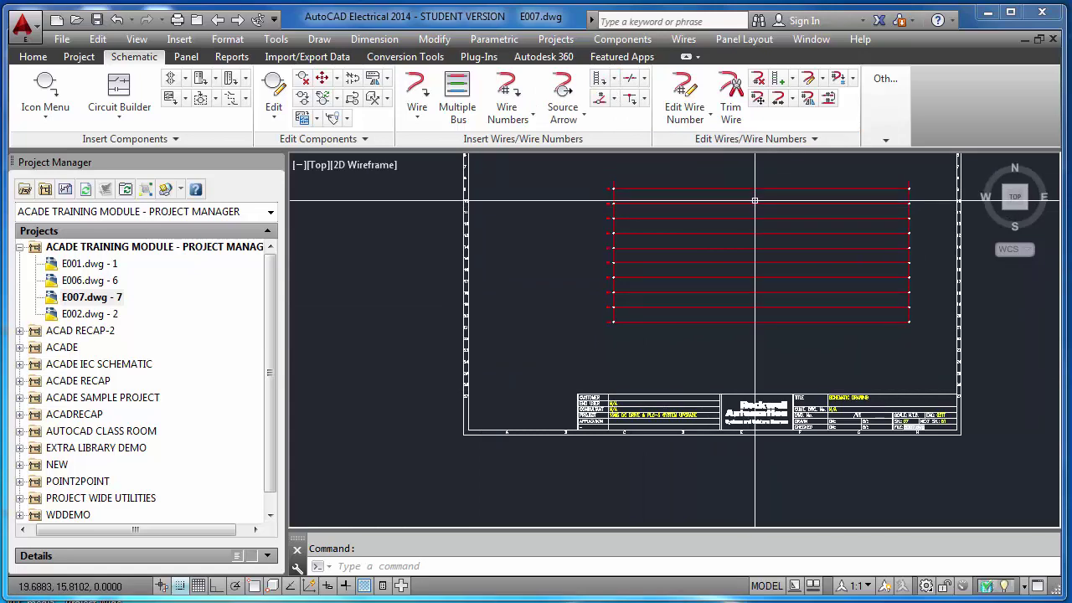
pyautogui.scroll(4, 755, 201)
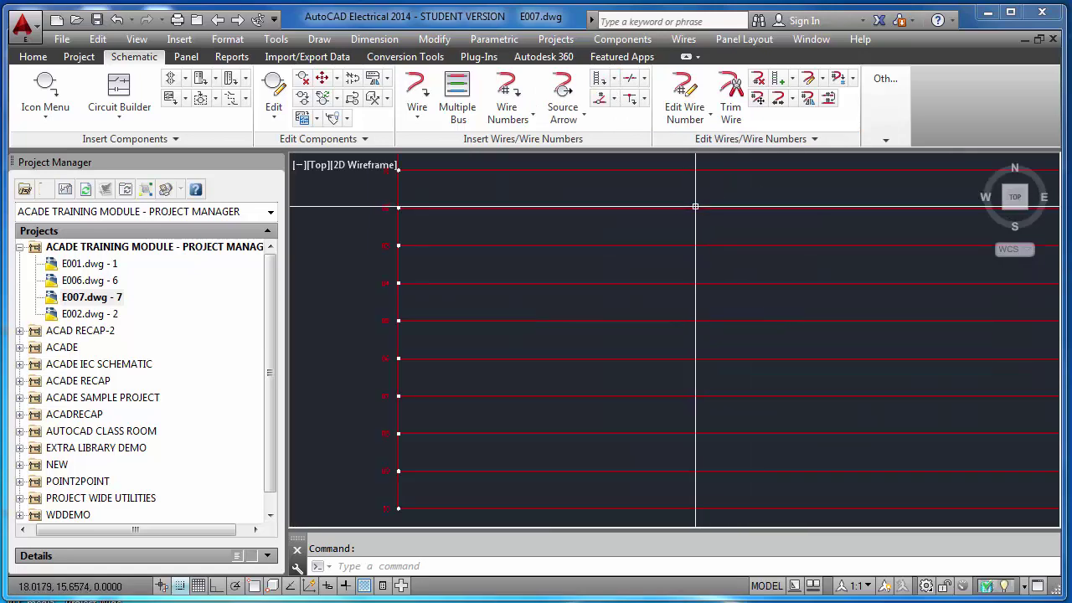
# - Erase the numbered ladder together with its line reference numbers
pyautogui.press('Escape')
pyautogui.write('z')
pyautogui.press('Return')
pyautogui.write('e')
pyautogui.press('Return')
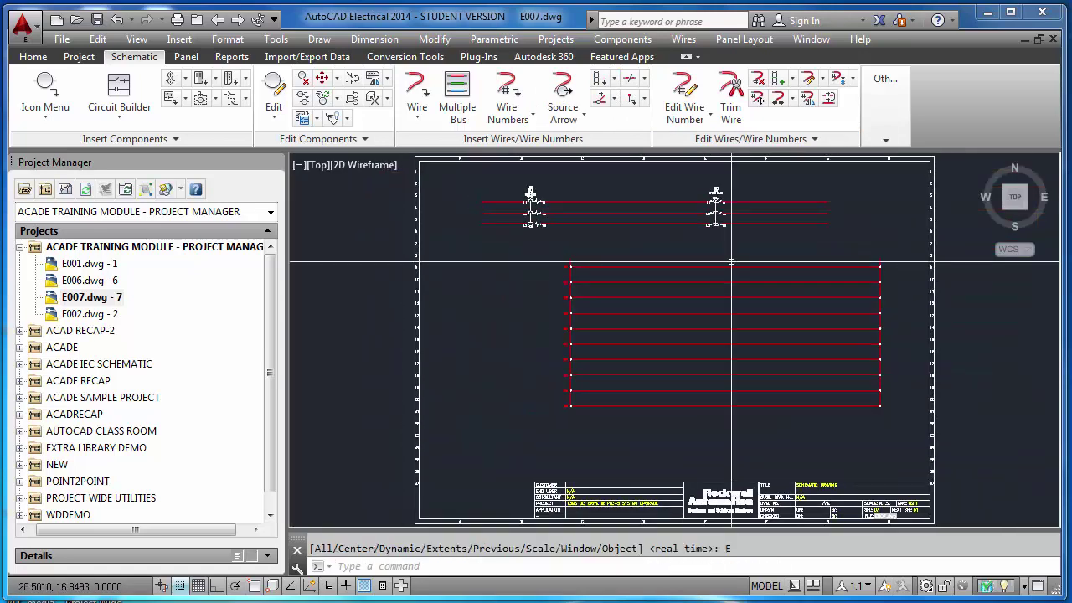
pyautogui.write('e')
pyautogui.press('Return')
pyautogui.click(898, 420)
pyautogui.click(560, 246)
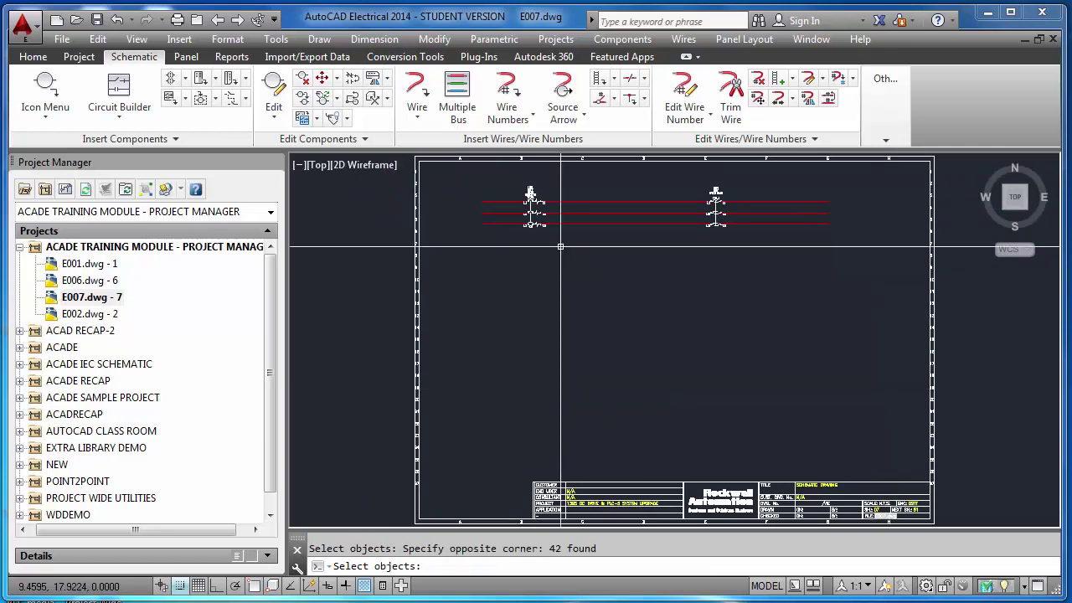
pyautogui.press('Return')
# - Insert a 1 Phase ladder about 15 units wide, spacing 1, without reference numbers, with ten rungs starting at X 4.5, Y 15.875
pyautogui.click(614, 78)
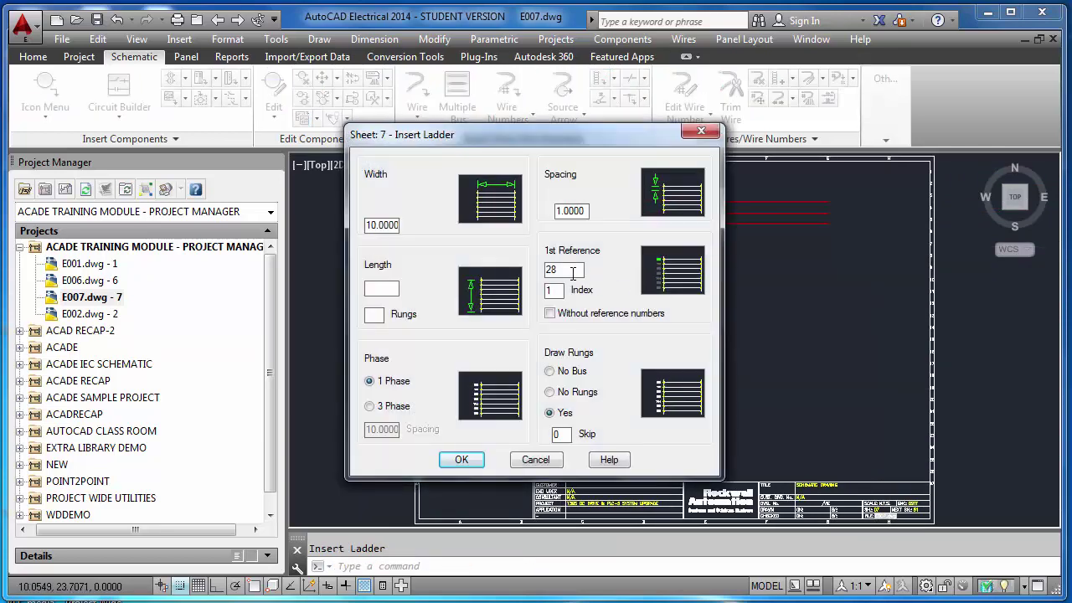
pyautogui.click(555, 315)
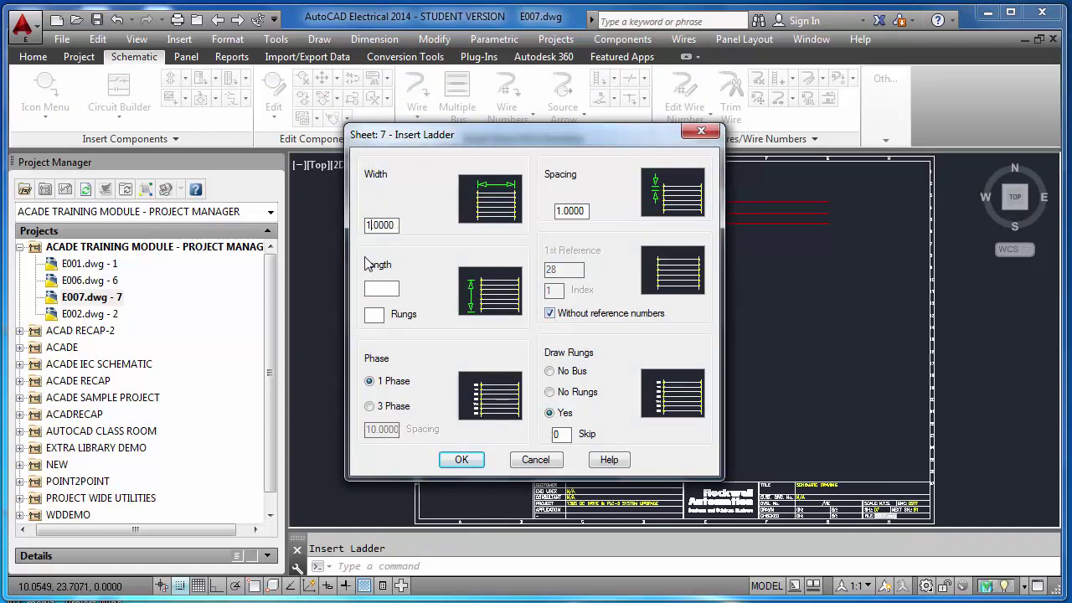
pyautogui.click(461, 459)
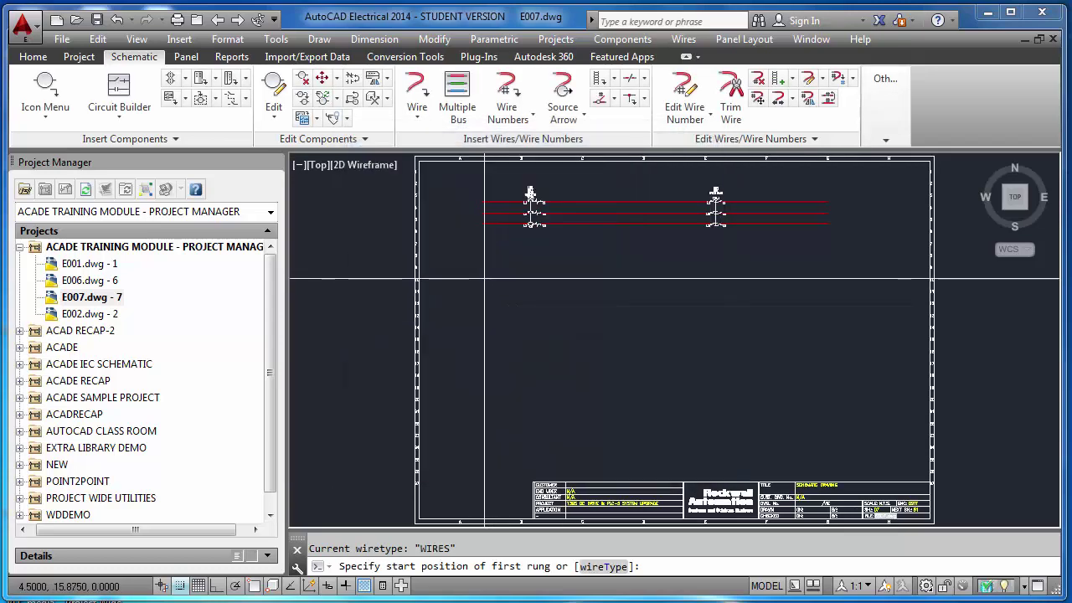
pyautogui.click(484, 277)
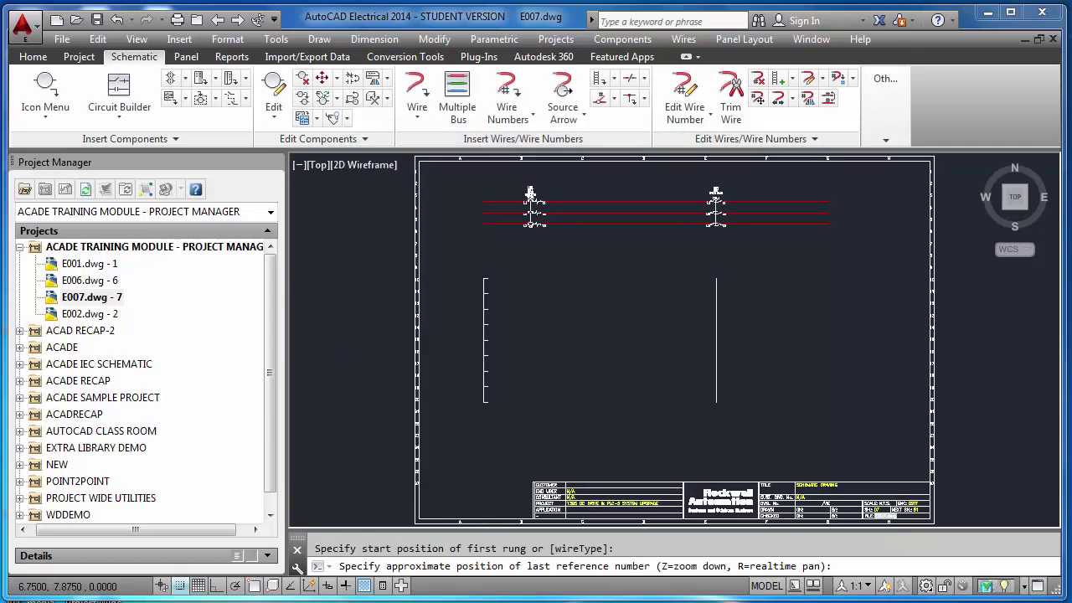
pyautogui.click(517, 418)
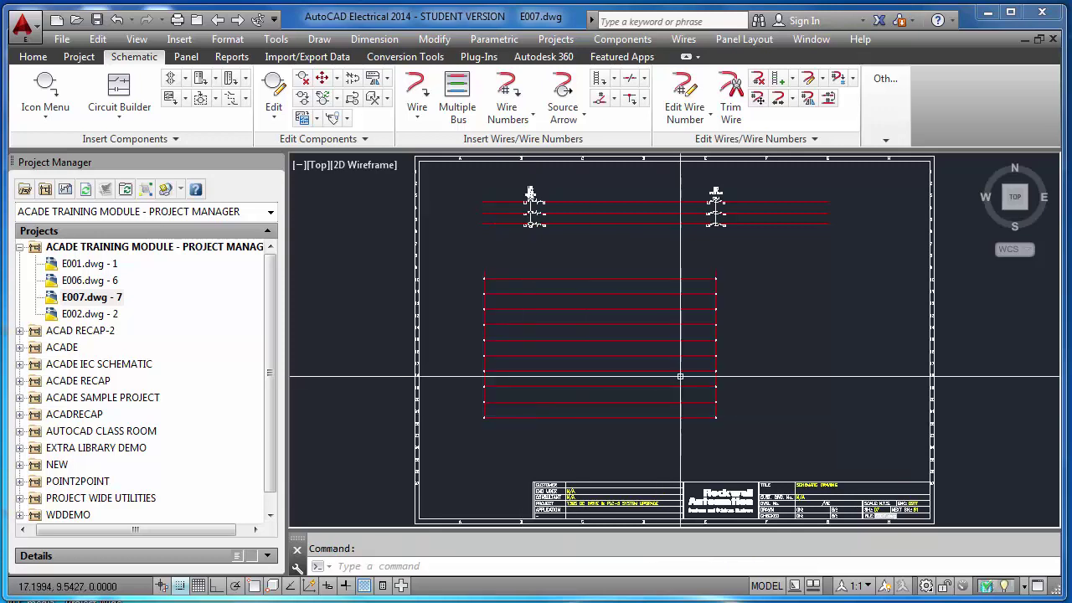
pyautogui.press('Escape')
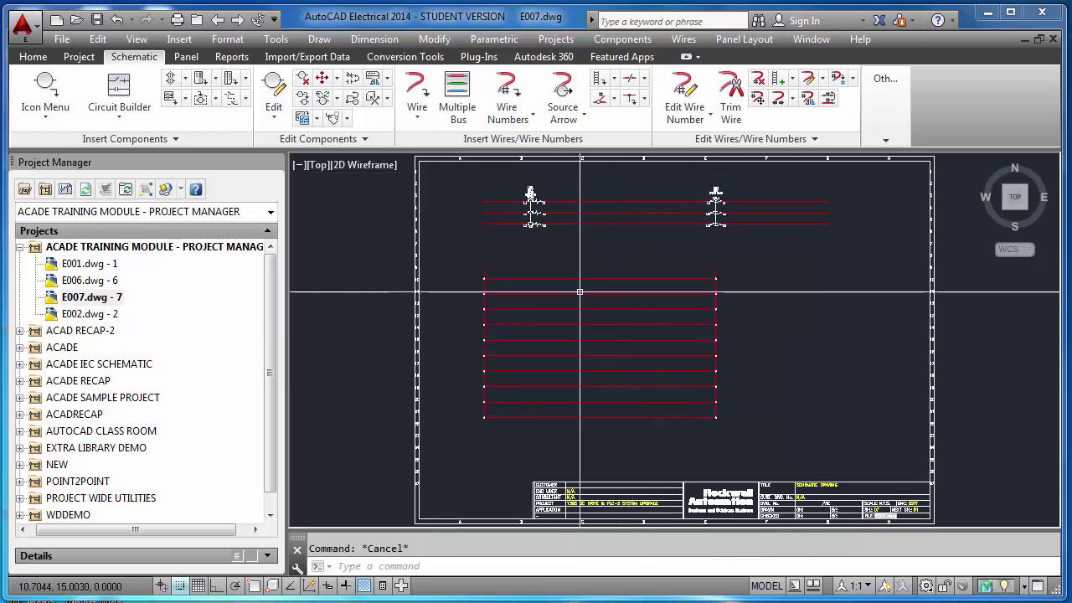
# - Place a Mushroom Head NC push button on the ladder's first rung at X 7.125, Y 15.875
pyautogui.scroll(4, 558, 286)
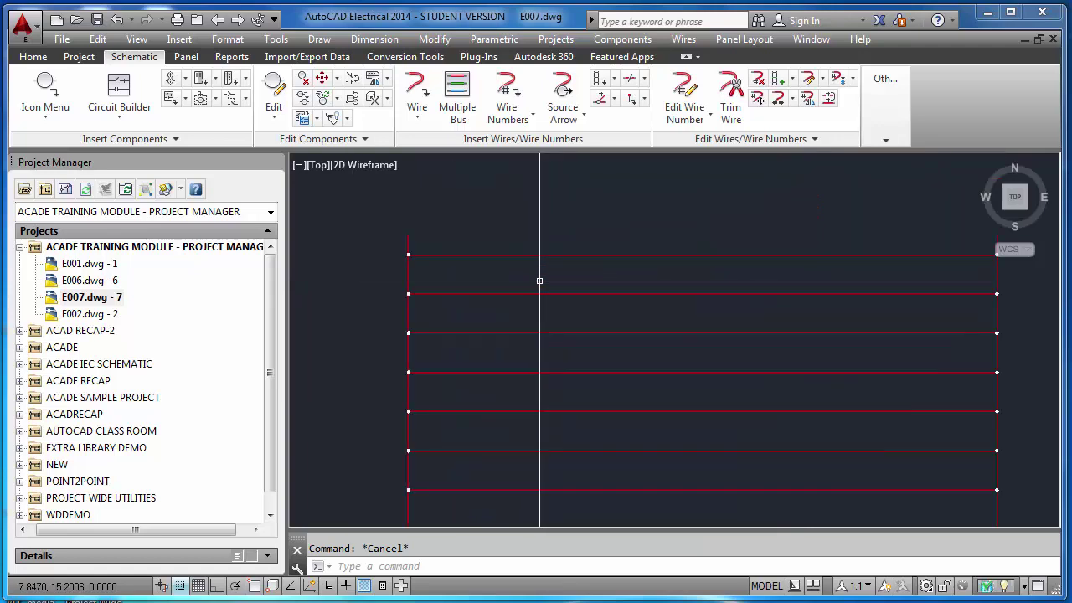
pyautogui.click(50, 94)
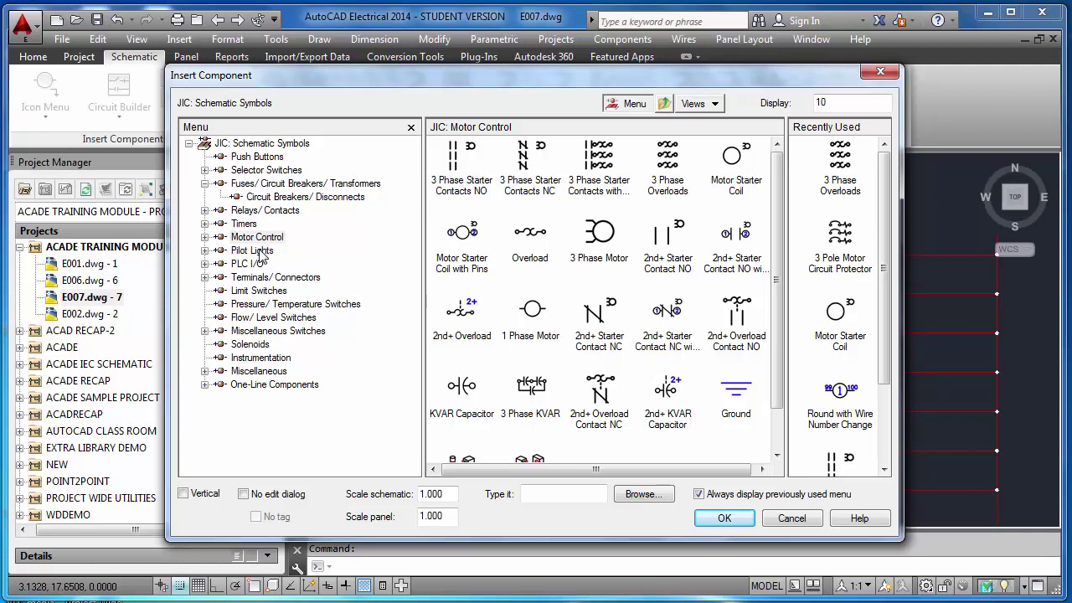
pyautogui.click(266, 158)
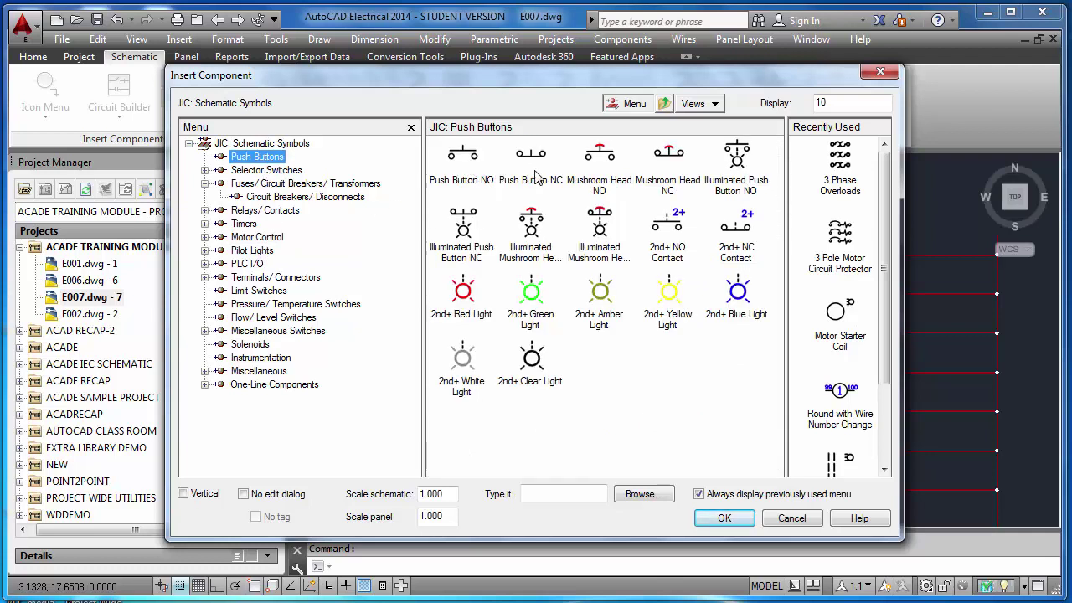
pyautogui.click(676, 158)
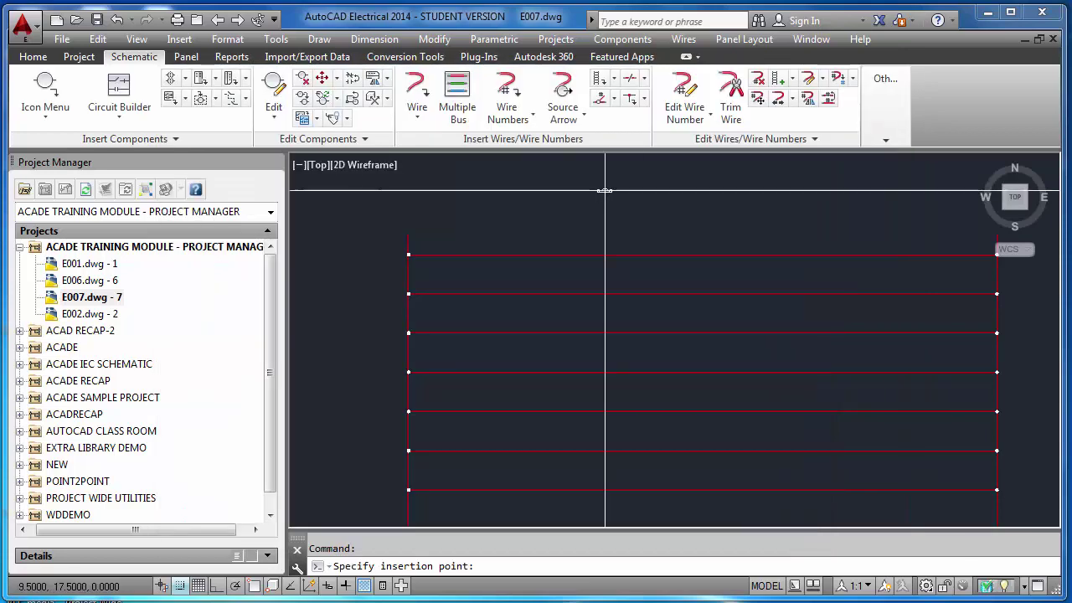
pyautogui.click(511, 252)
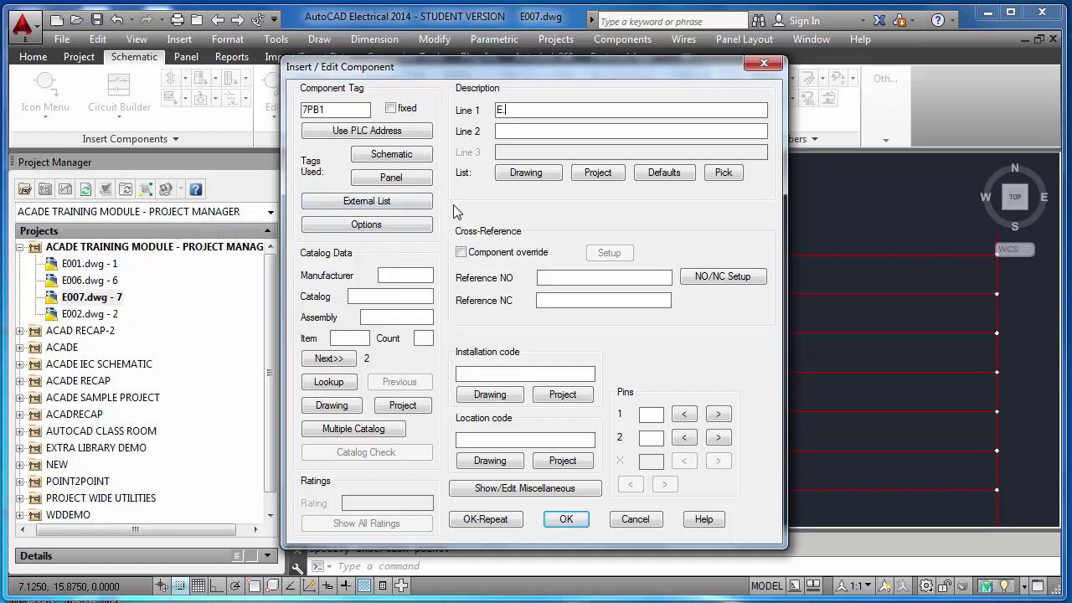
# - Describe the push button as E.STOP and assign it the AB catalog part 800H-DR6A
pyautogui.click(338, 384)
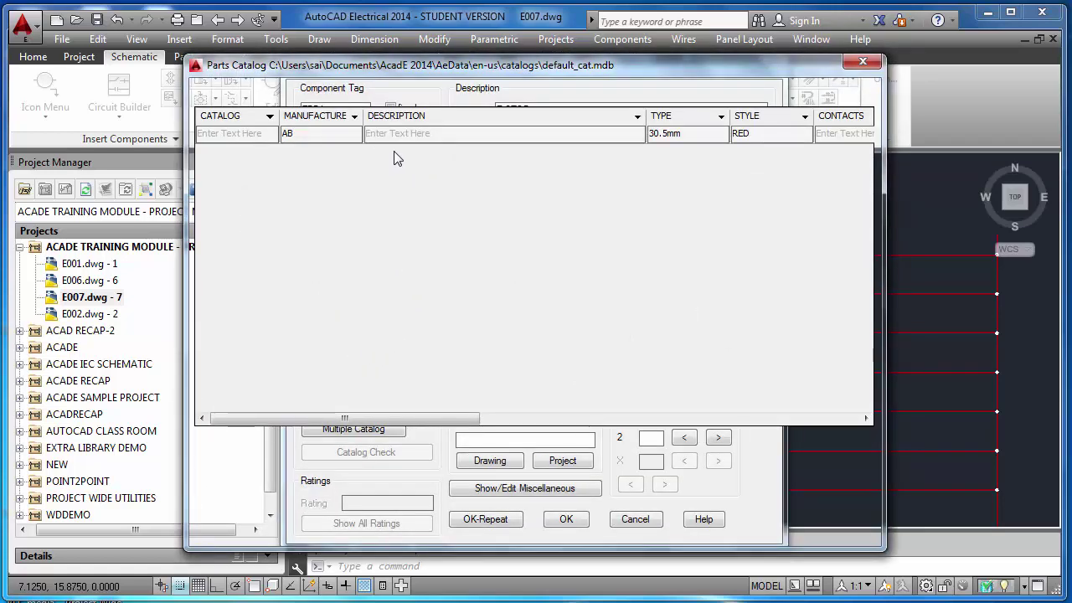
pyautogui.click(540, 158)
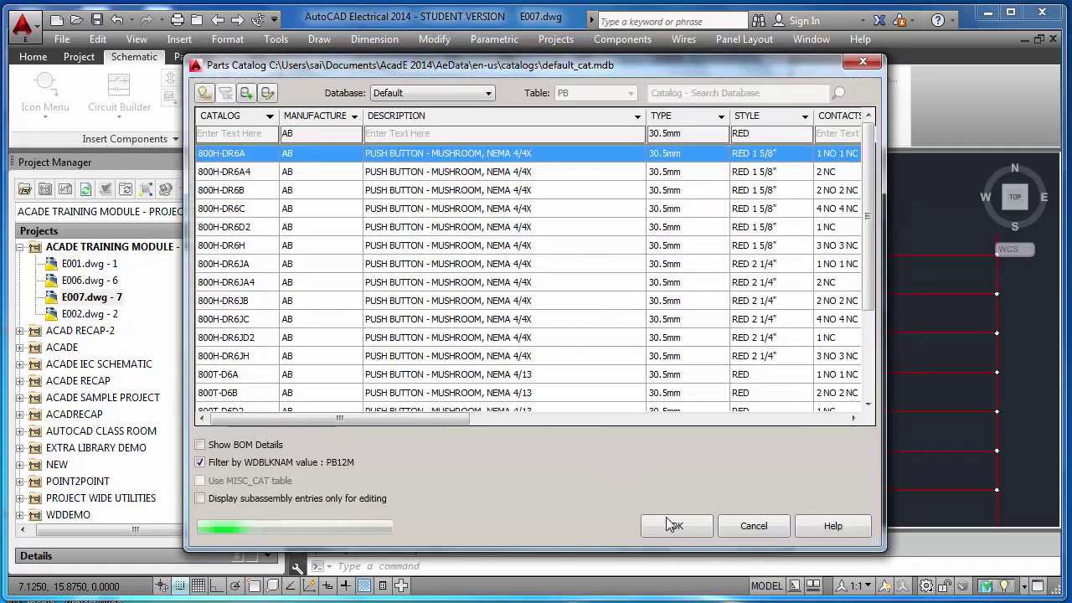
pyautogui.click(667, 521)
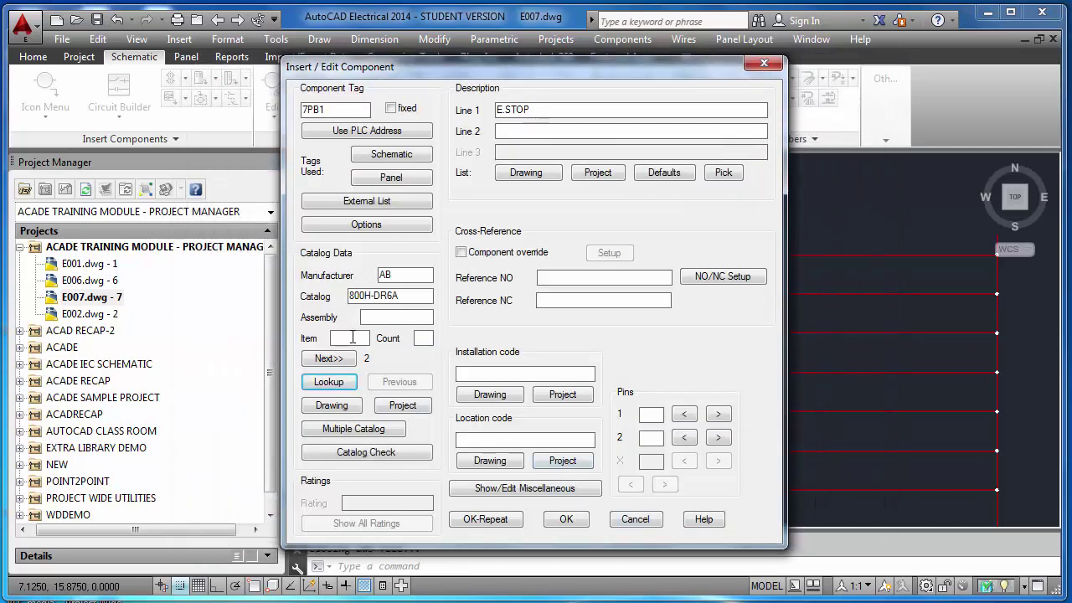
# - Give the push button item 2, count 1, installation code LUP1 and location code 01TT, and finish its insertion
pyautogui.click(353, 338)
pyautogui.write('2')
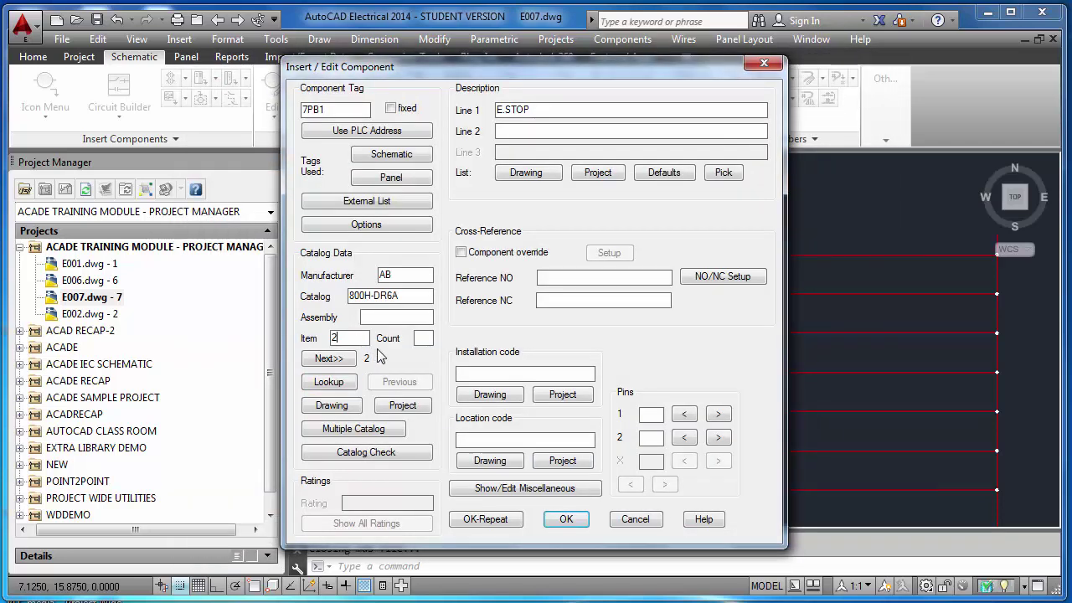
pyautogui.click(421, 338)
pyautogui.write('1TT')
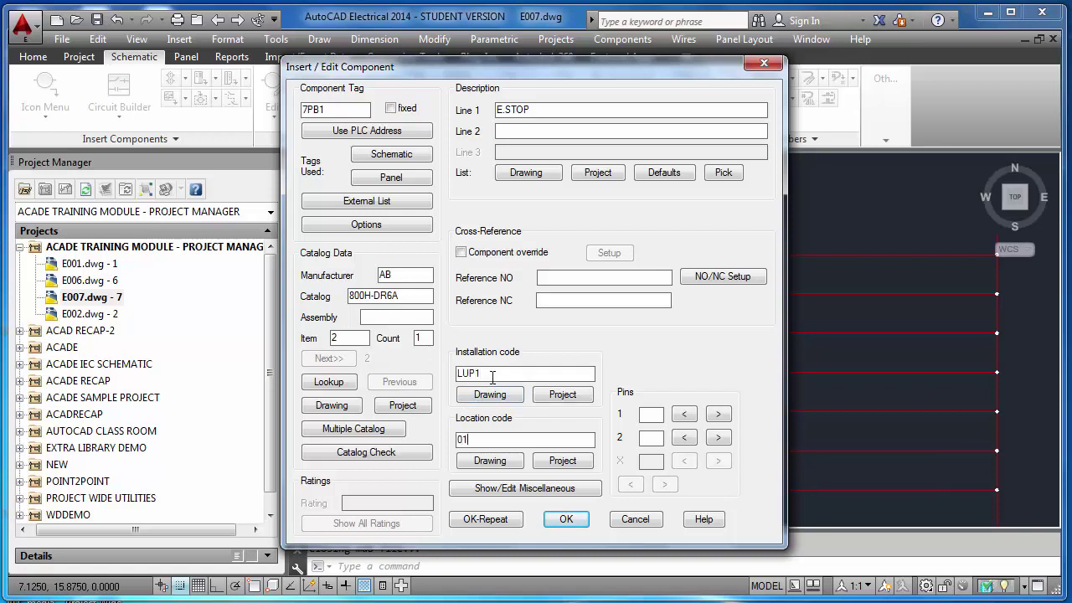
pyautogui.click(566, 519)
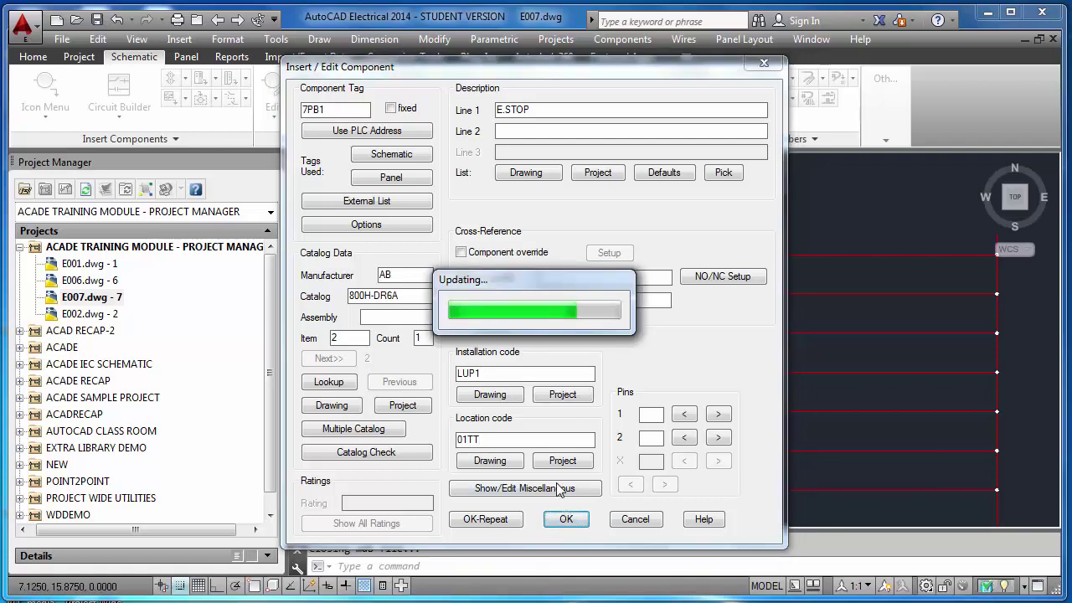
pyautogui.scroll(5, 712, 264)
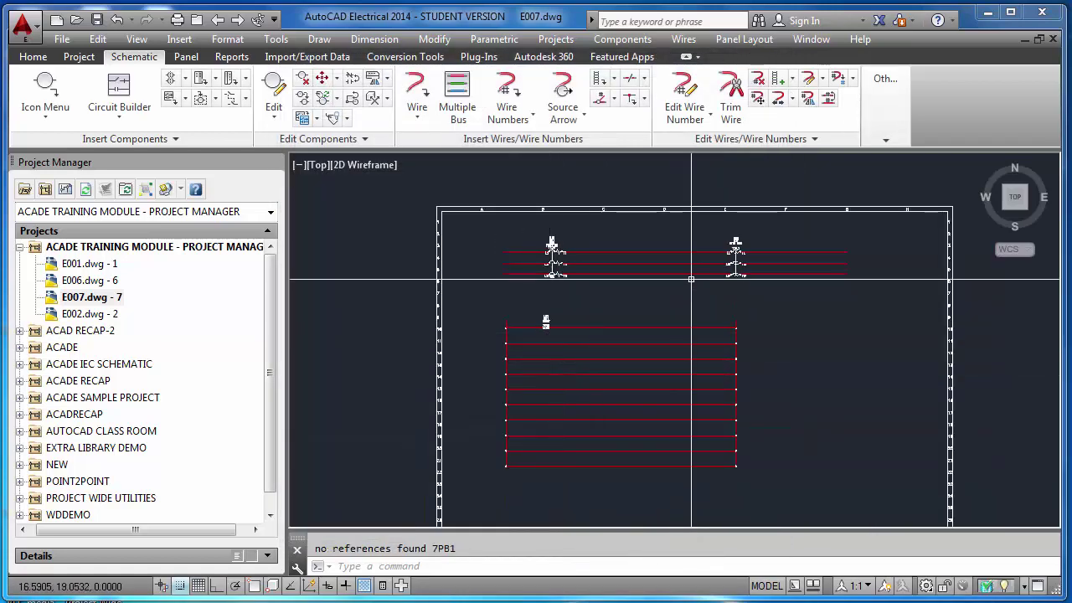
# - Check the item numbers assigned to the three-pole circuit protector, the overload and the E.STOP push button
pyautogui.click(274, 92)
pyautogui.scroll(-3, 561, 266)
pyautogui.scroll(4, 410, 237)
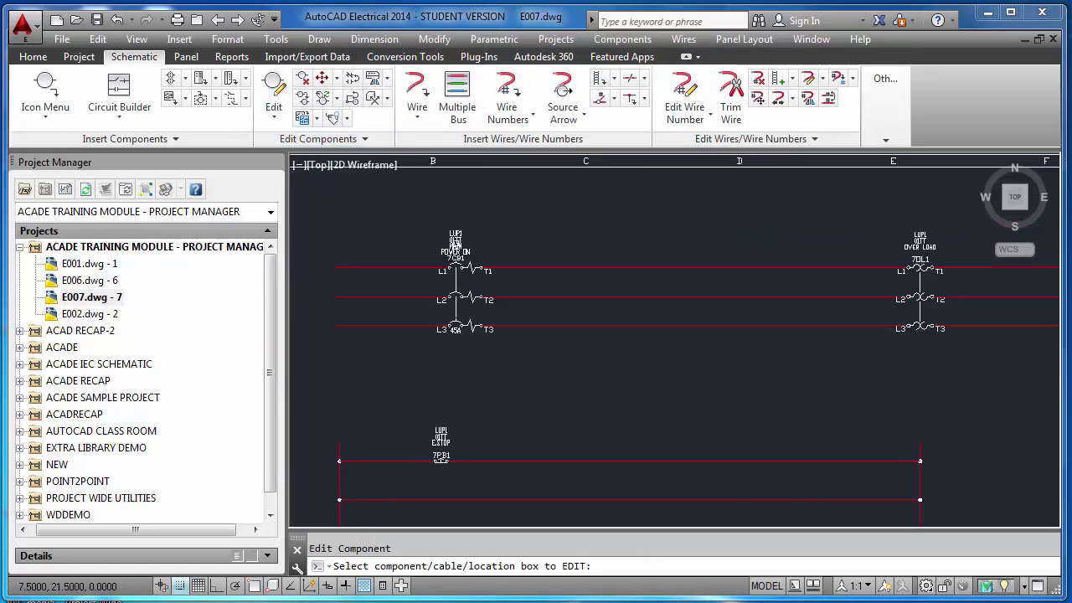
pyautogui.click(455, 243)
pyautogui.click(356, 338)
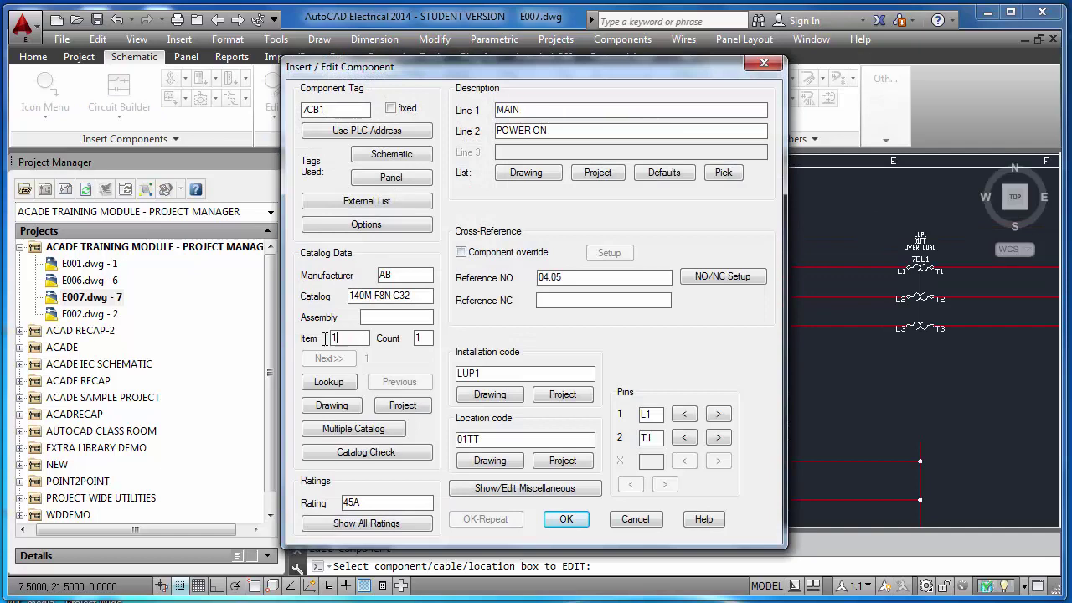
pyautogui.click(566, 519)
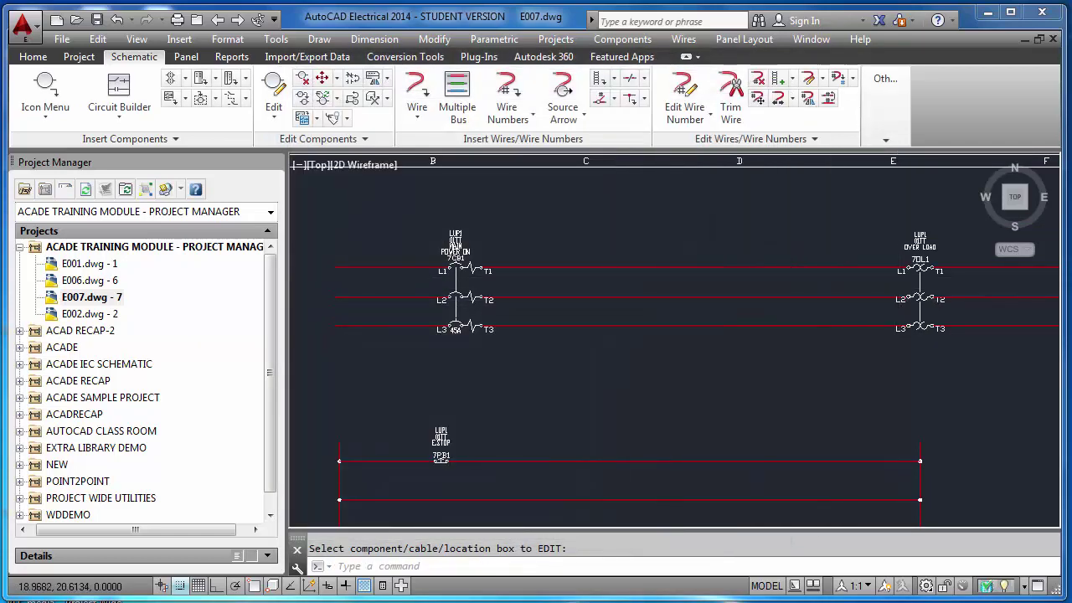
pyautogui.click(922, 249)
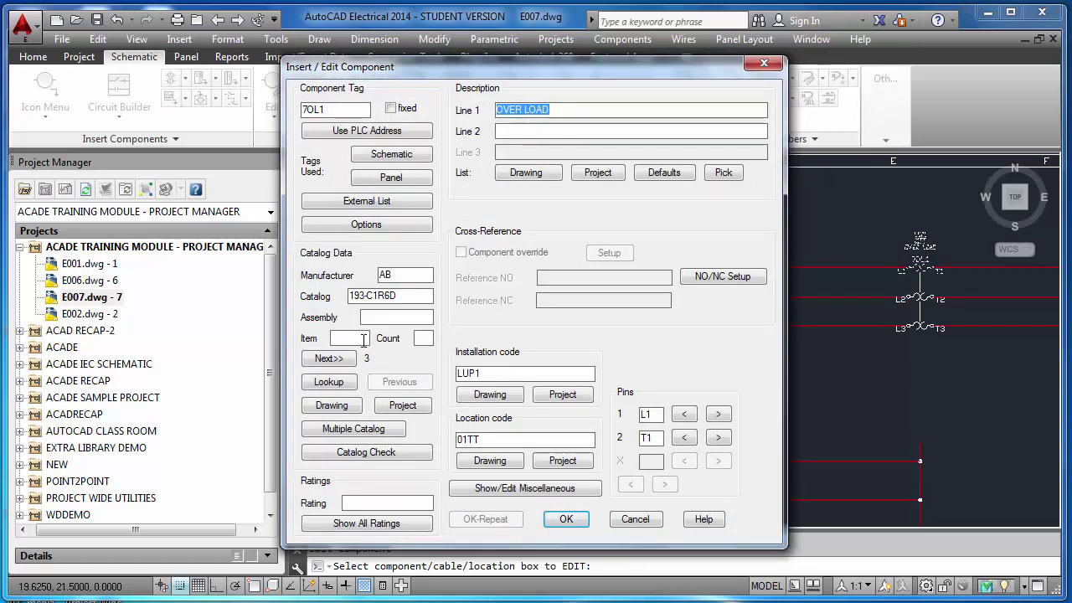
pyautogui.click(567, 518)
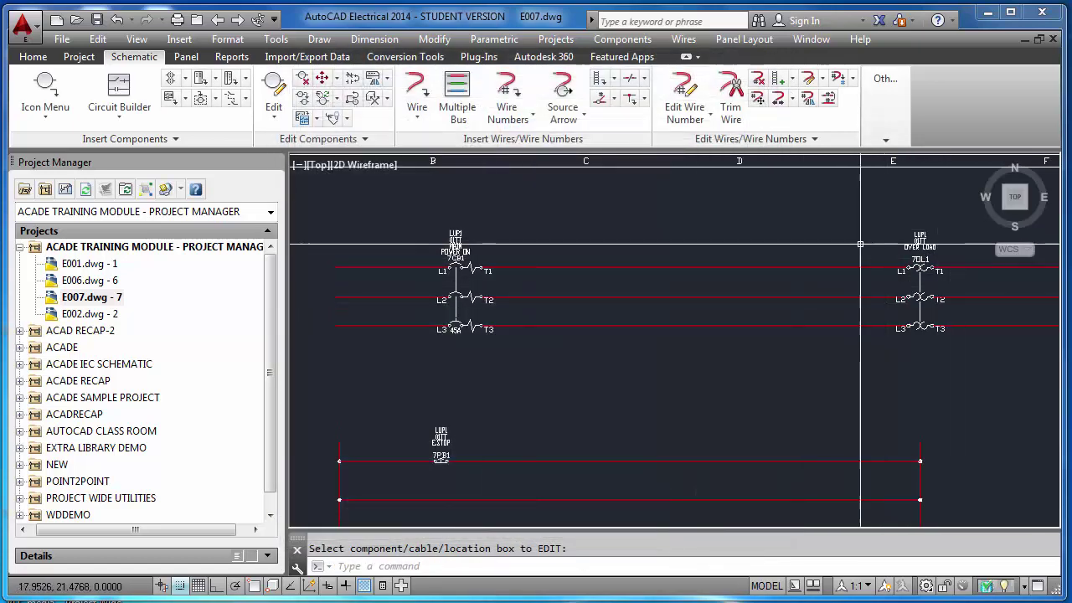
pyautogui.click(442, 442)
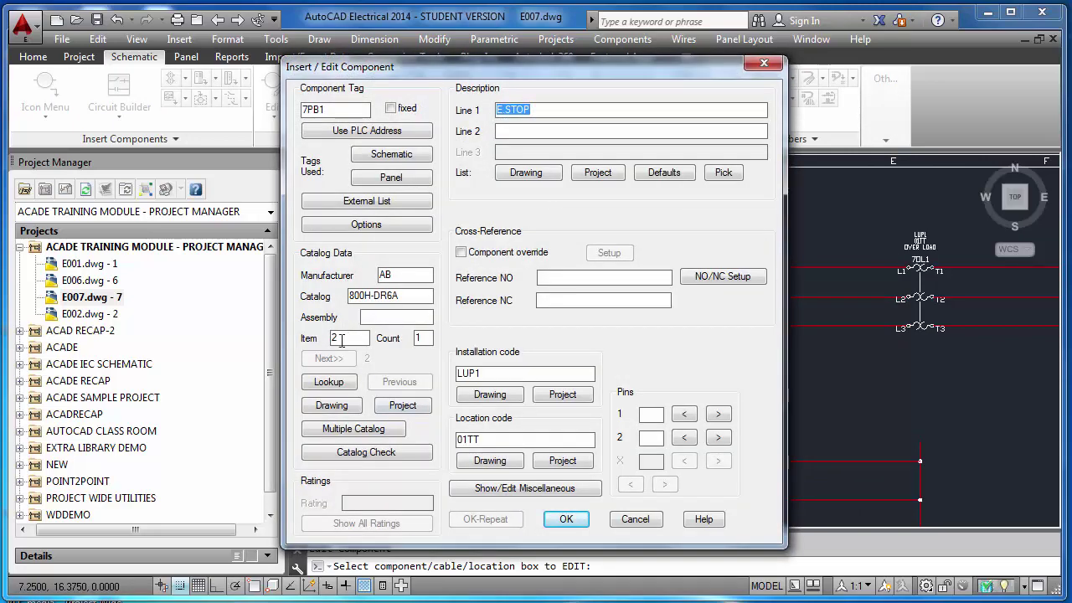
pyautogui.click(566, 518)
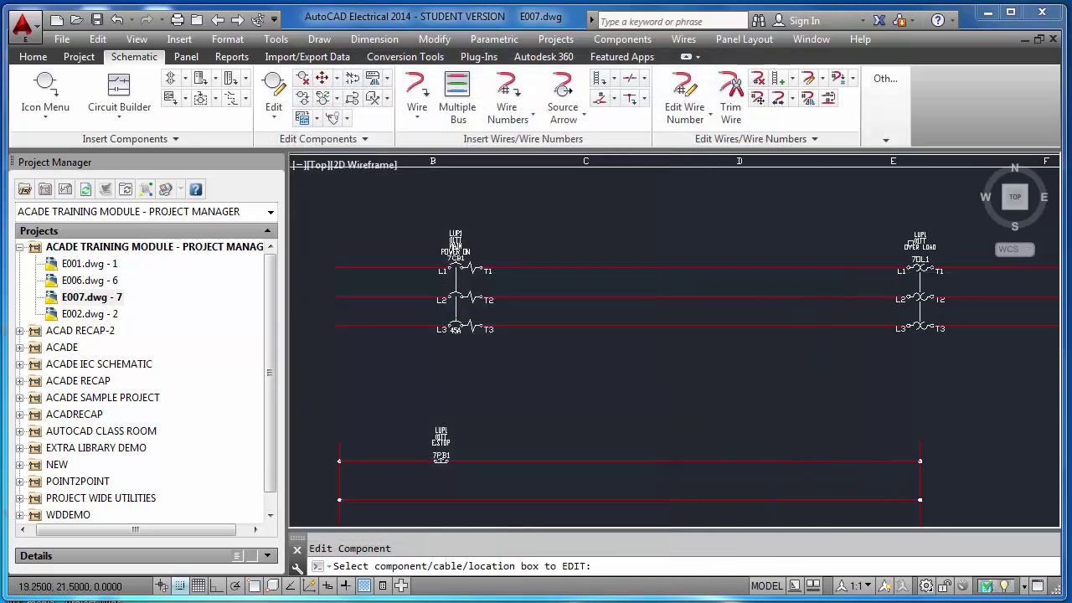
# - Set the overload's item number to 3 and count to 1, and update its related contacts to match
pyautogui.click(915, 249)
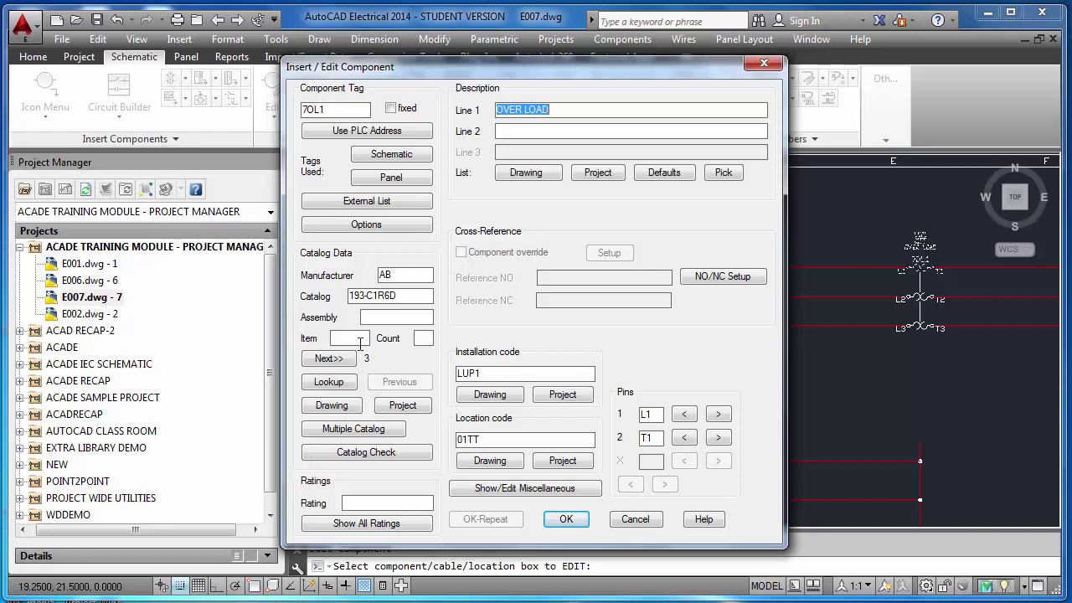
pyautogui.click(360, 339)
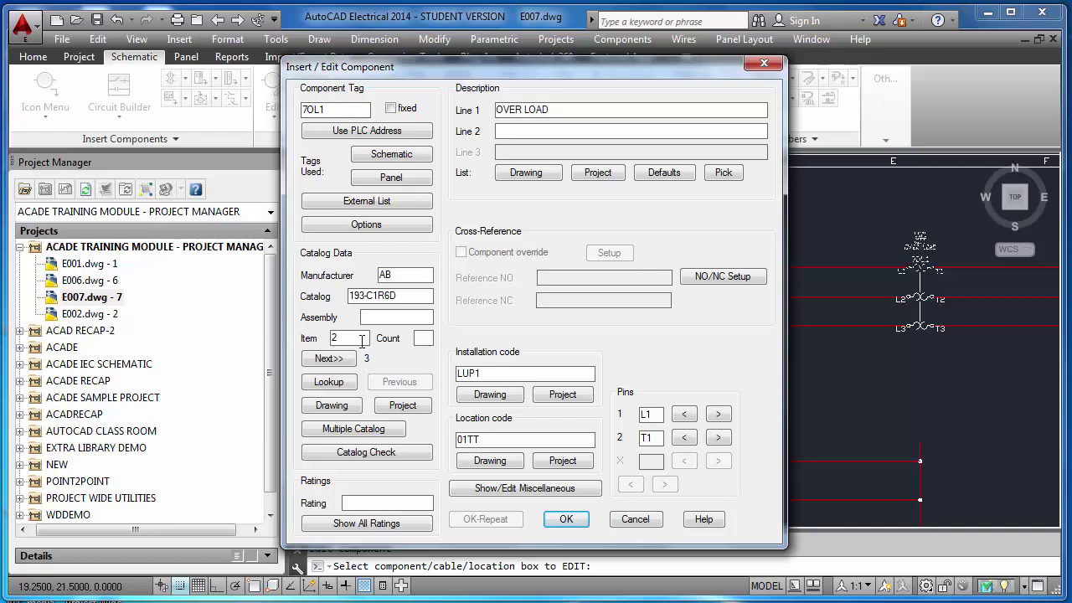
pyautogui.click(427, 335)
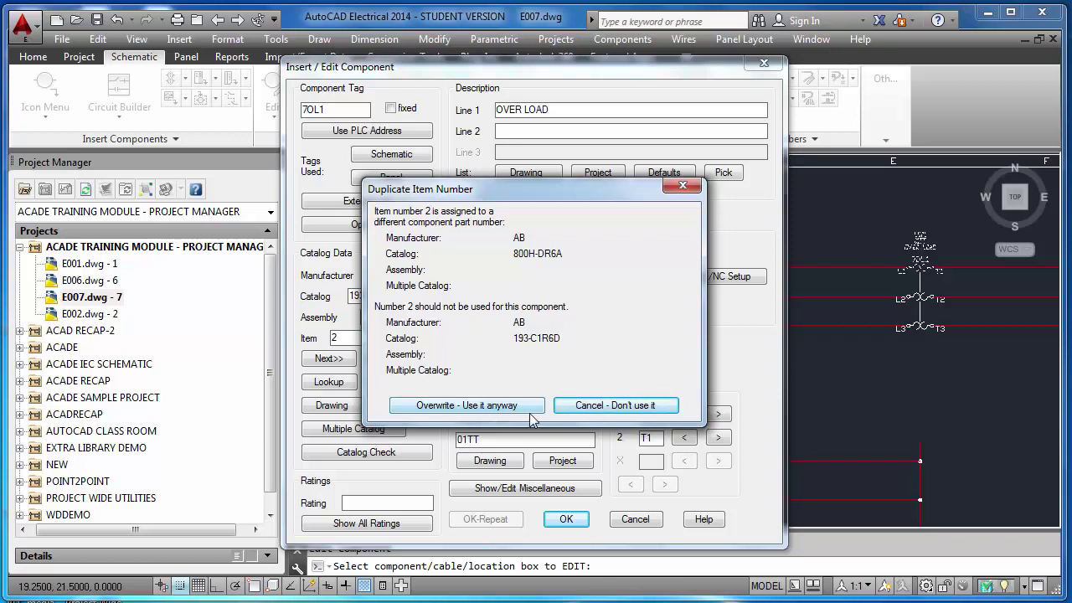
pyautogui.click(599, 409)
pyautogui.write('3')
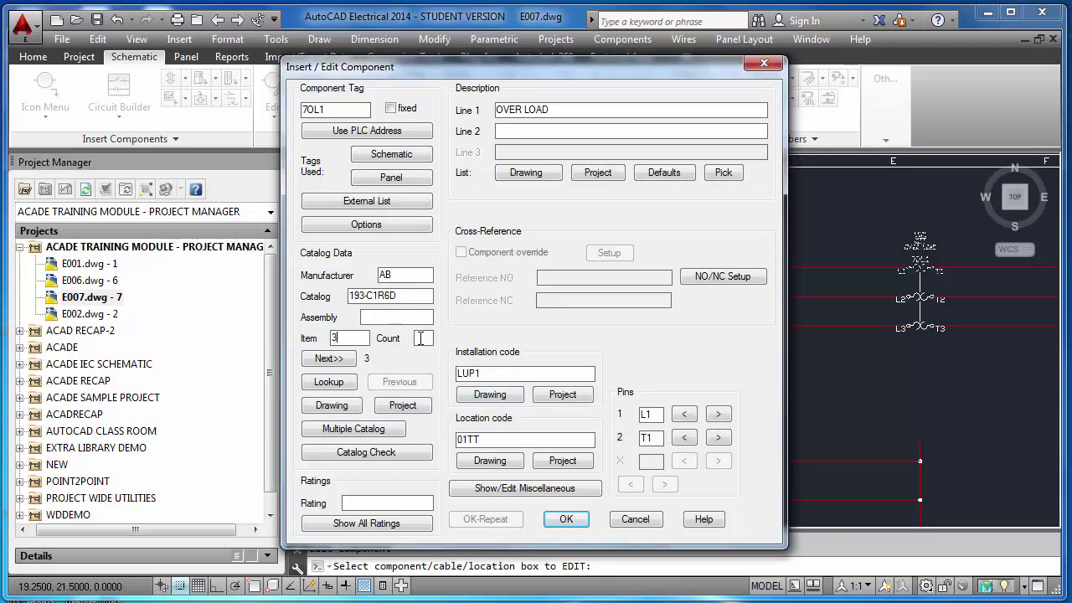
pyautogui.click(420, 338)
pyautogui.write('1')
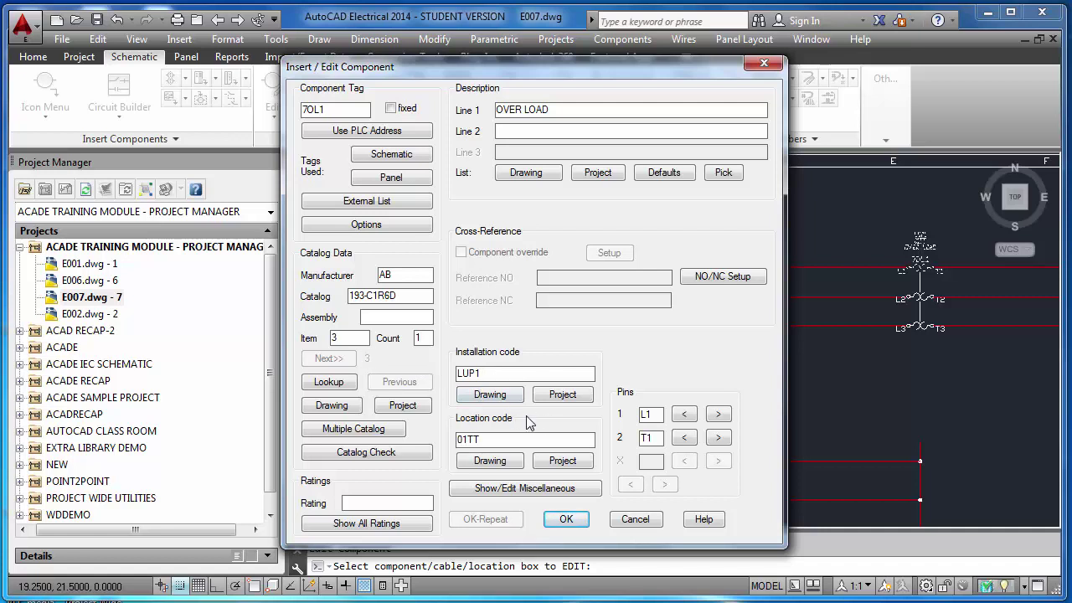
pyautogui.click(564, 516)
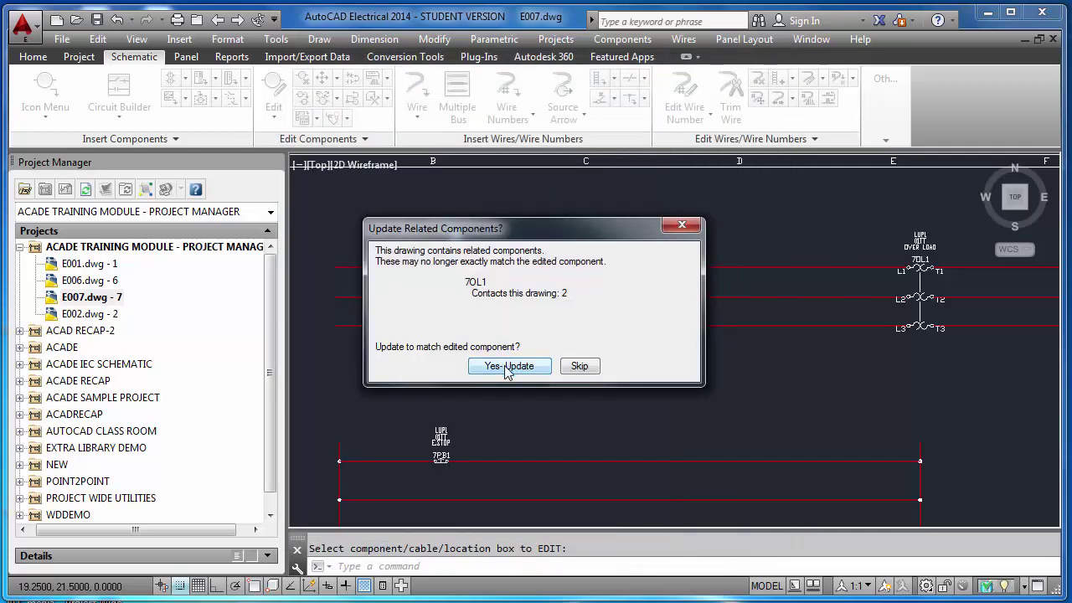
pyautogui.click(506, 366)
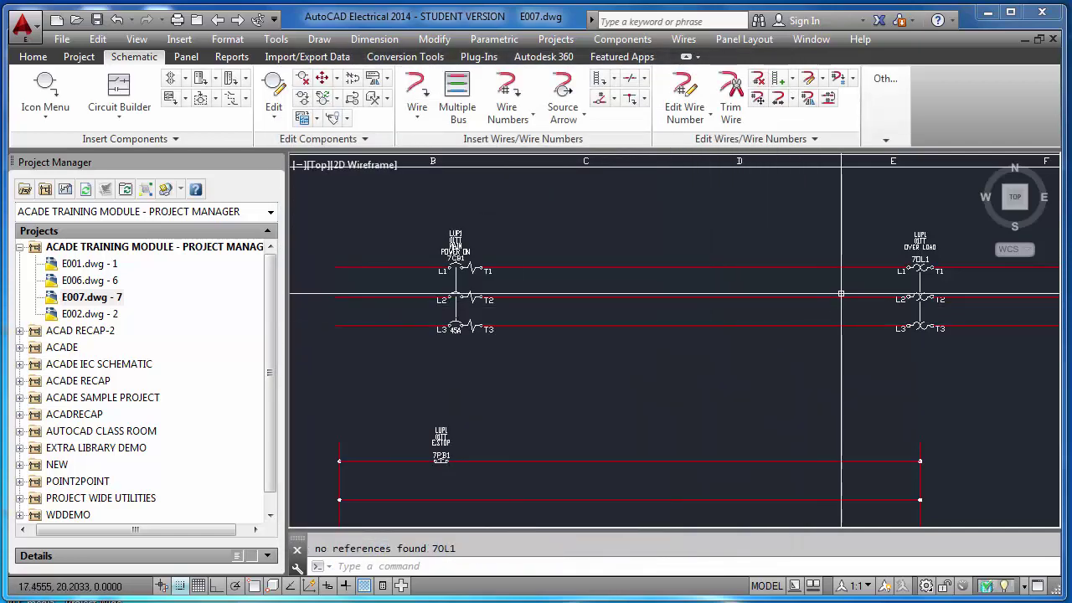
# - Place a normally open push button on the ladder's first rung at X 10, Y 15.875
pyautogui.scroll(4, 451, 479)
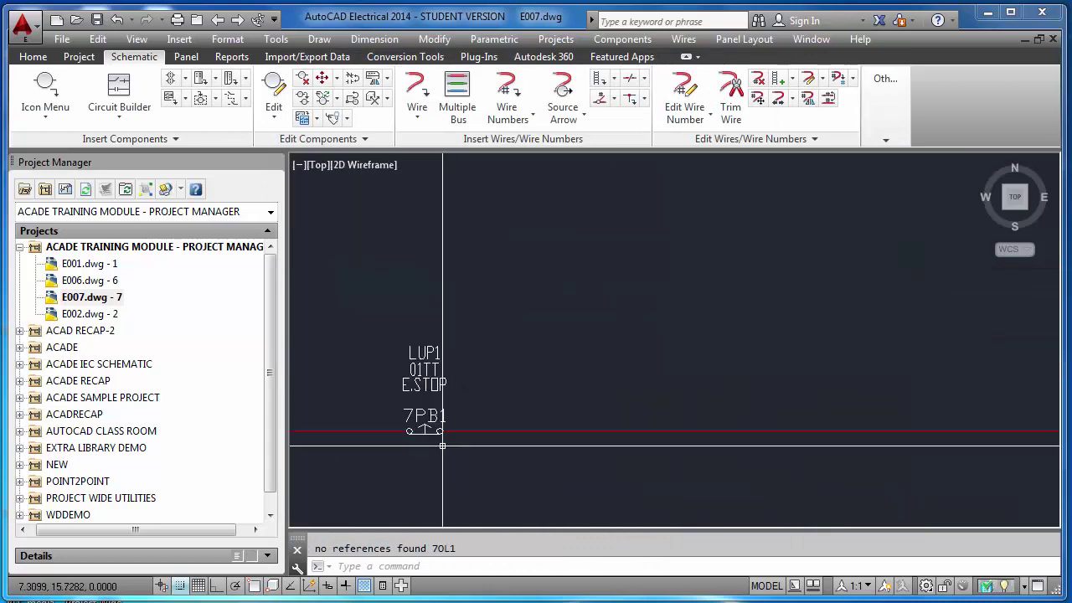
pyautogui.scroll(-4, 442, 445)
pyautogui.click(43, 97)
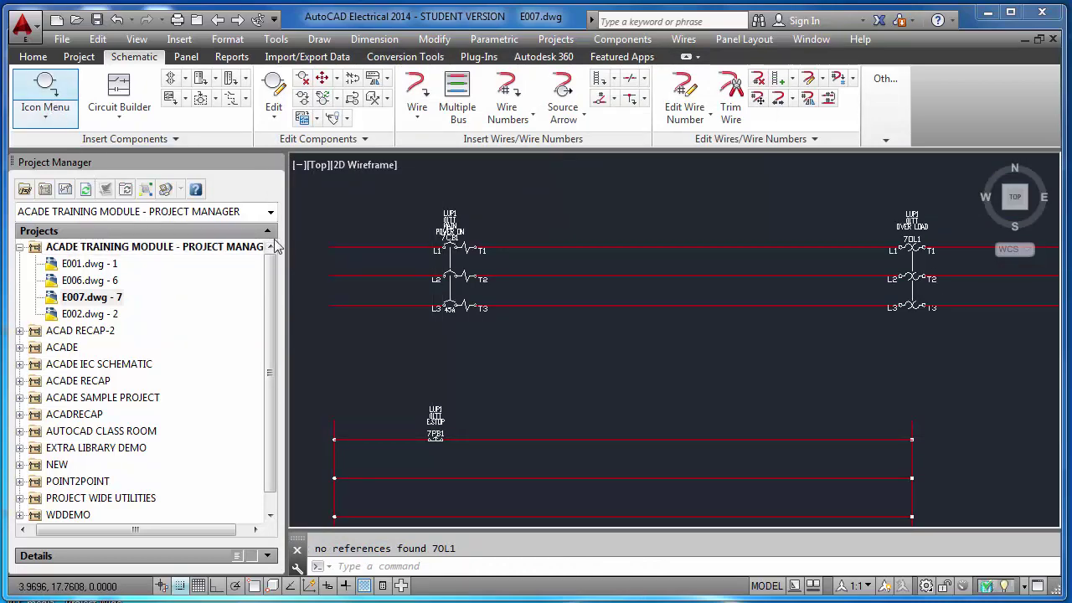
pyautogui.click(463, 159)
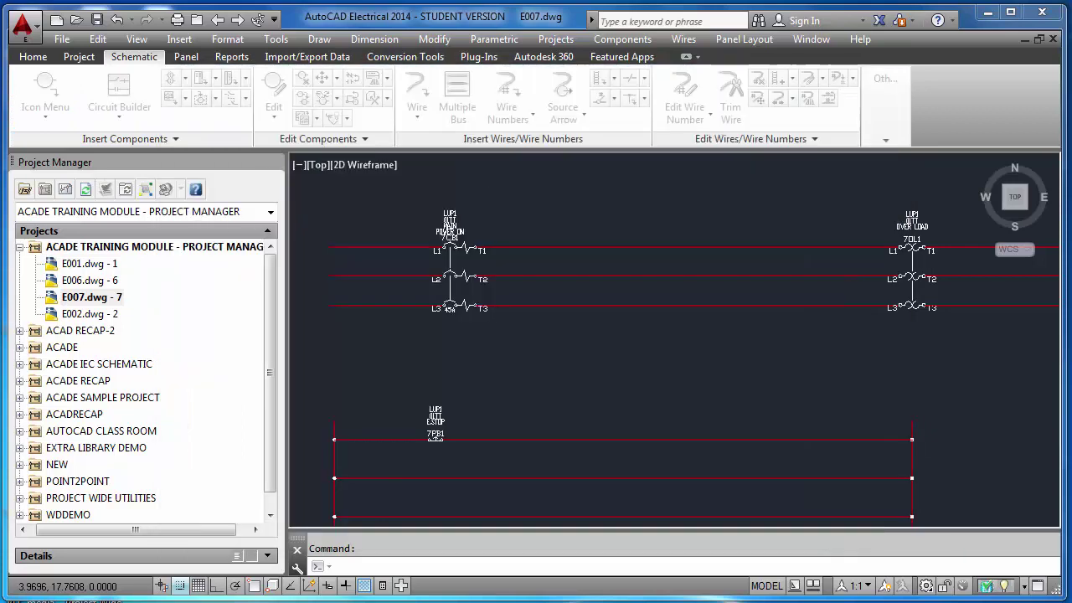
pyautogui.click(546, 435)
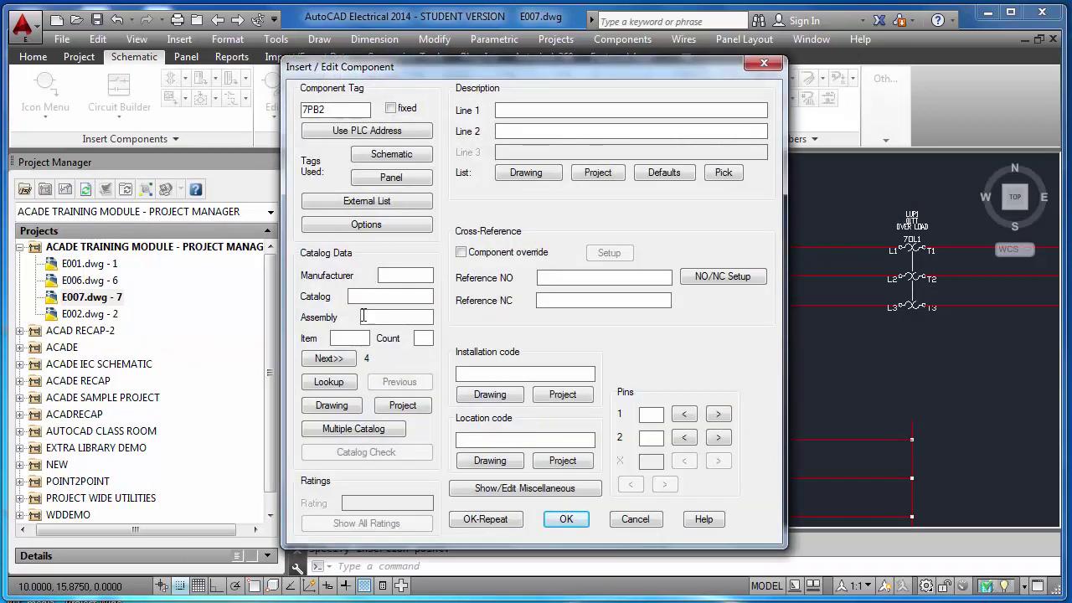
# - Define the push button as START with item 4, count 1, AB catalog part 800H-BR6A, installation code LUP1 and location code 01TT
pyautogui.click(353, 360)
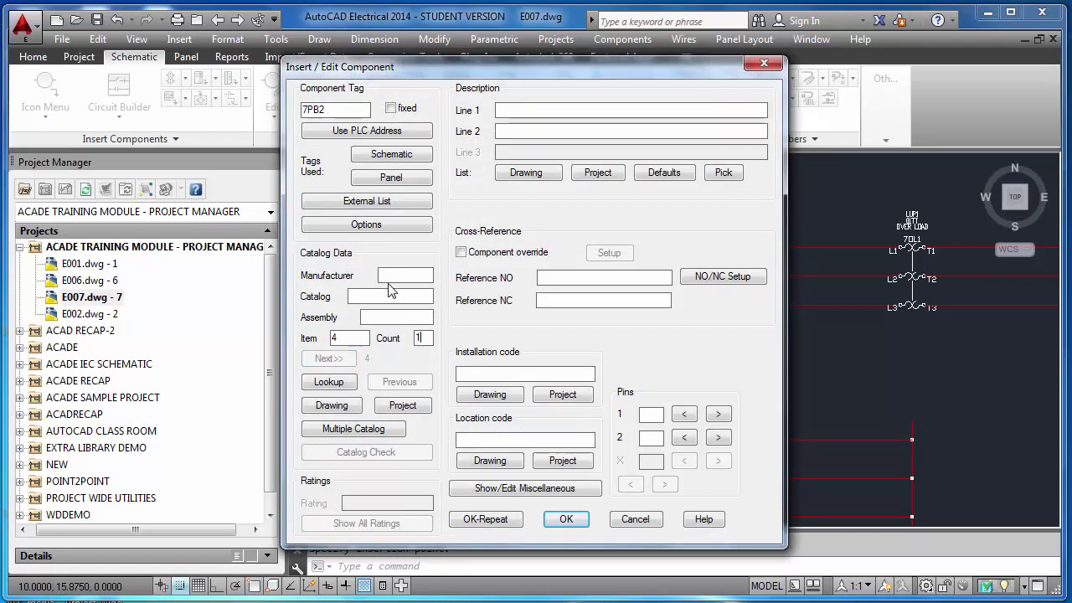
pyautogui.click(395, 275)
pyautogui.click(328, 382)
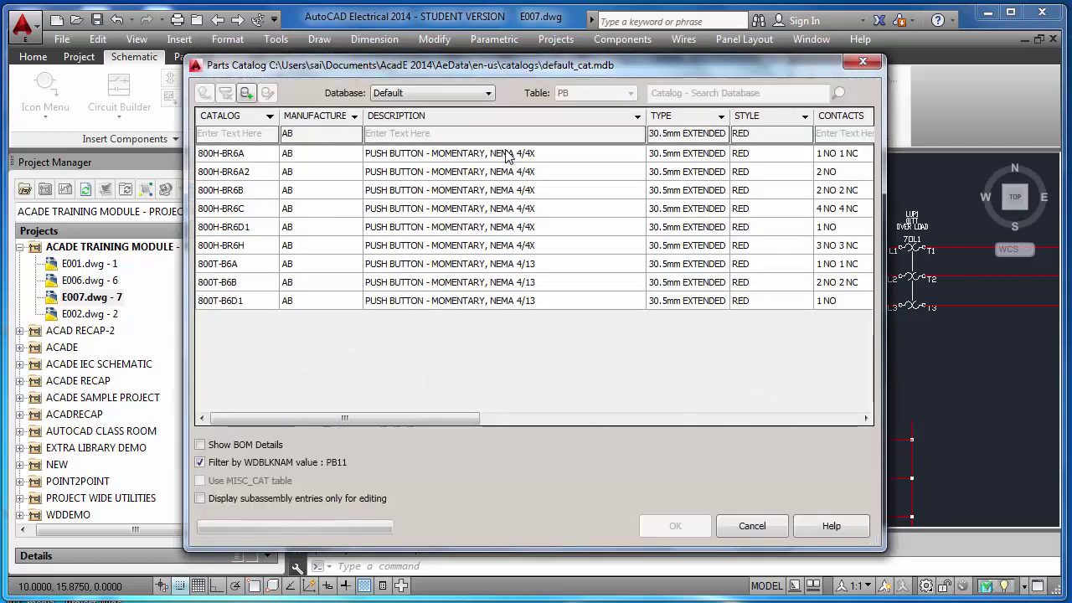
pyautogui.click(515, 157)
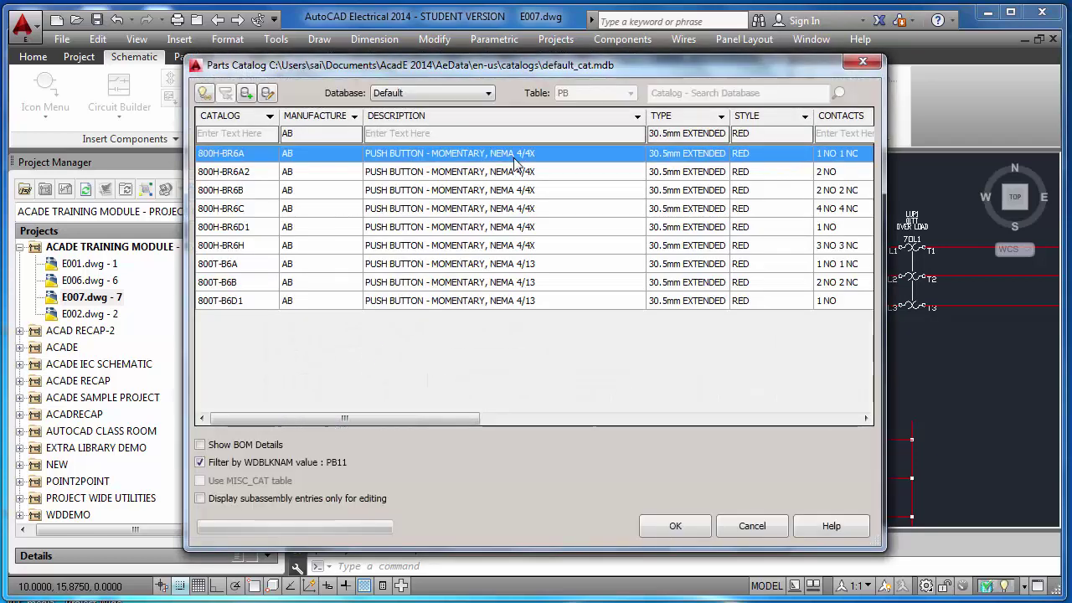
pyautogui.click(675, 526)
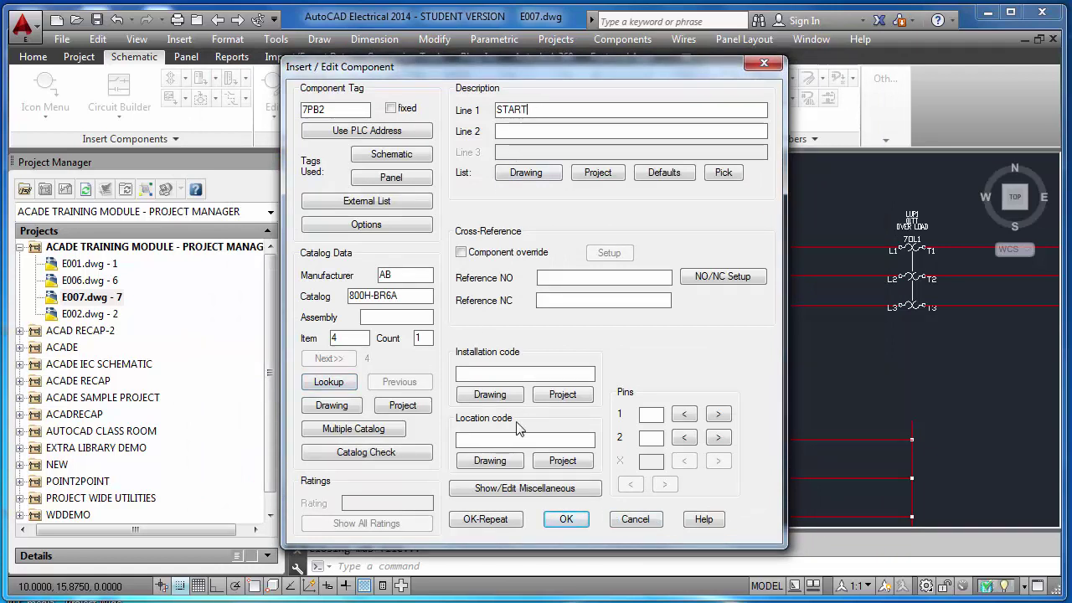
pyautogui.click(519, 374)
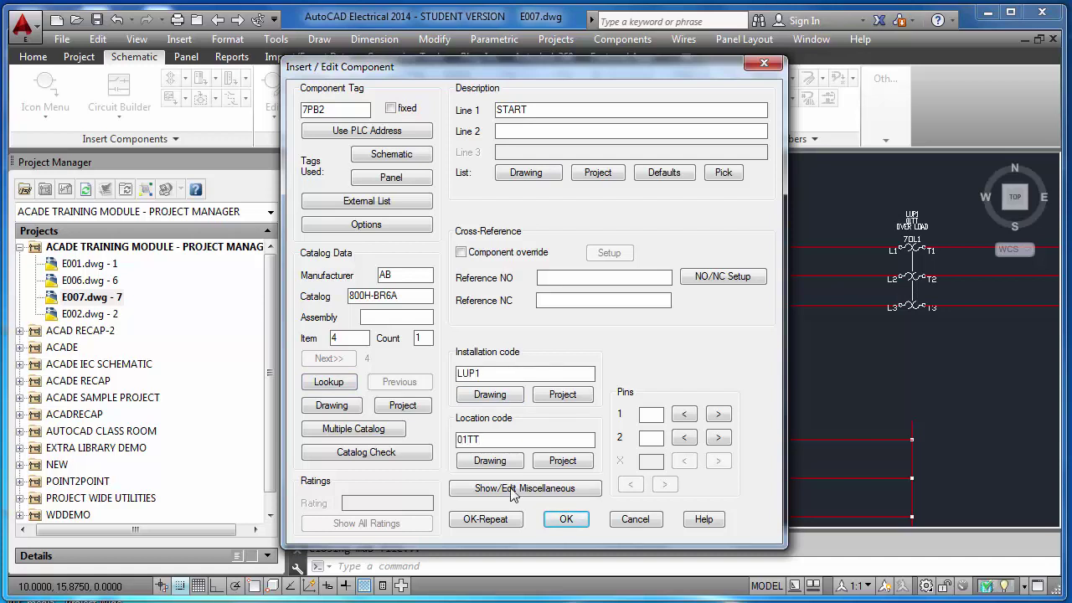
pyautogui.click(567, 519)
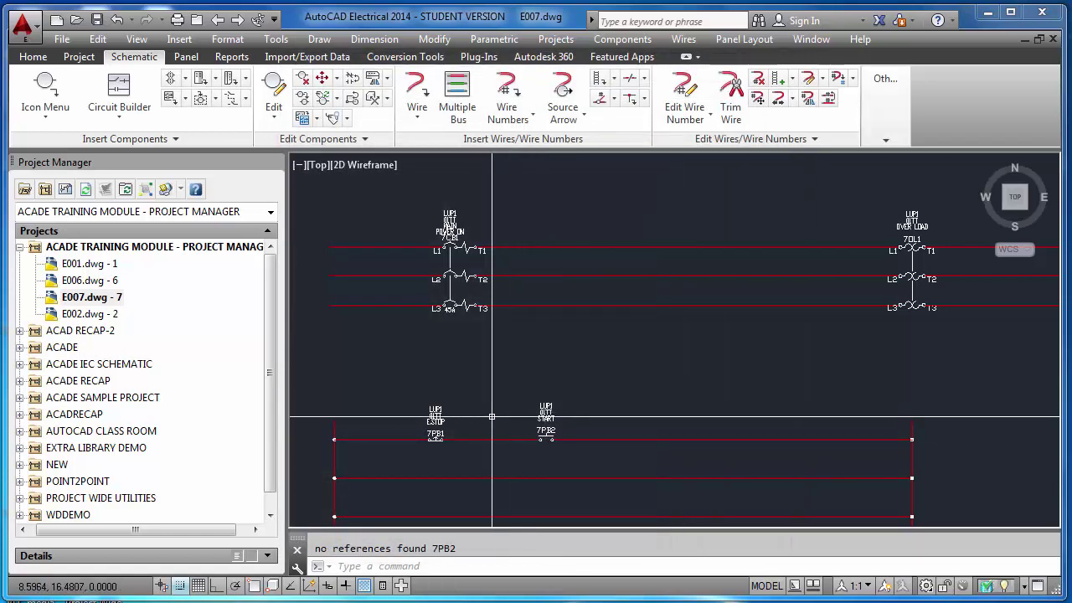
# - Place a Relay Coil near the right end of the ladder's first rung at X 18.75, Y 15.875
pyautogui.scroll(3, 442, 455)
pyautogui.scroll(-2, 441, 450)
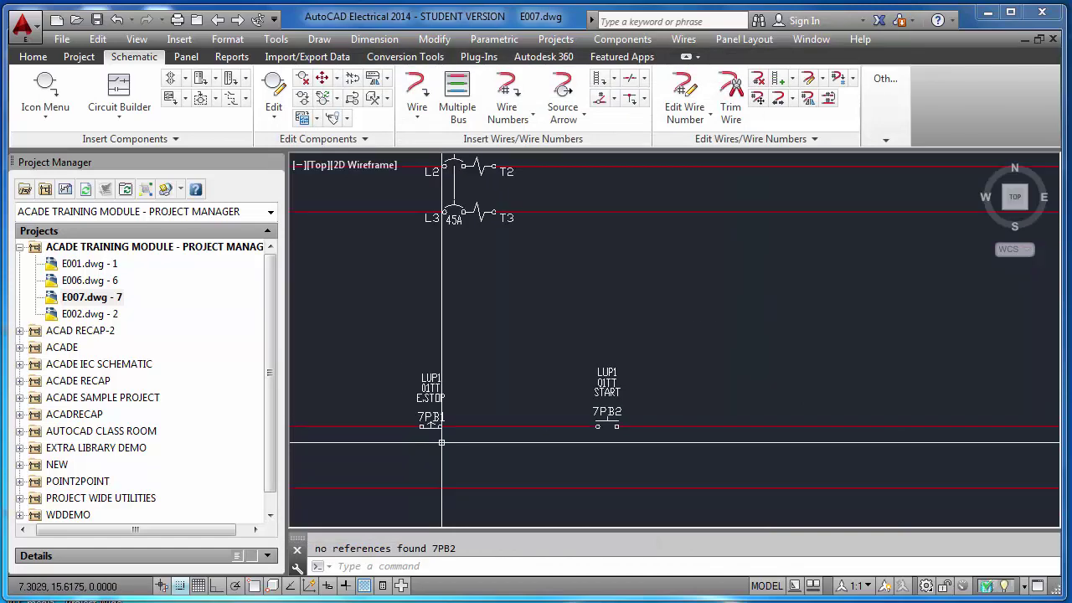
pyautogui.click(49, 101)
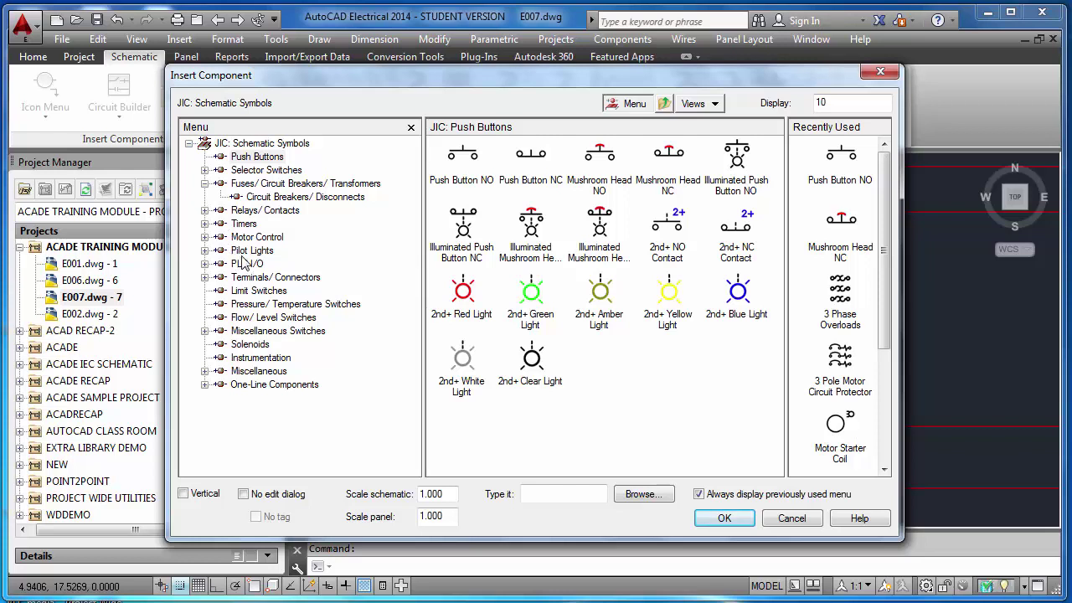
pyautogui.click(237, 209)
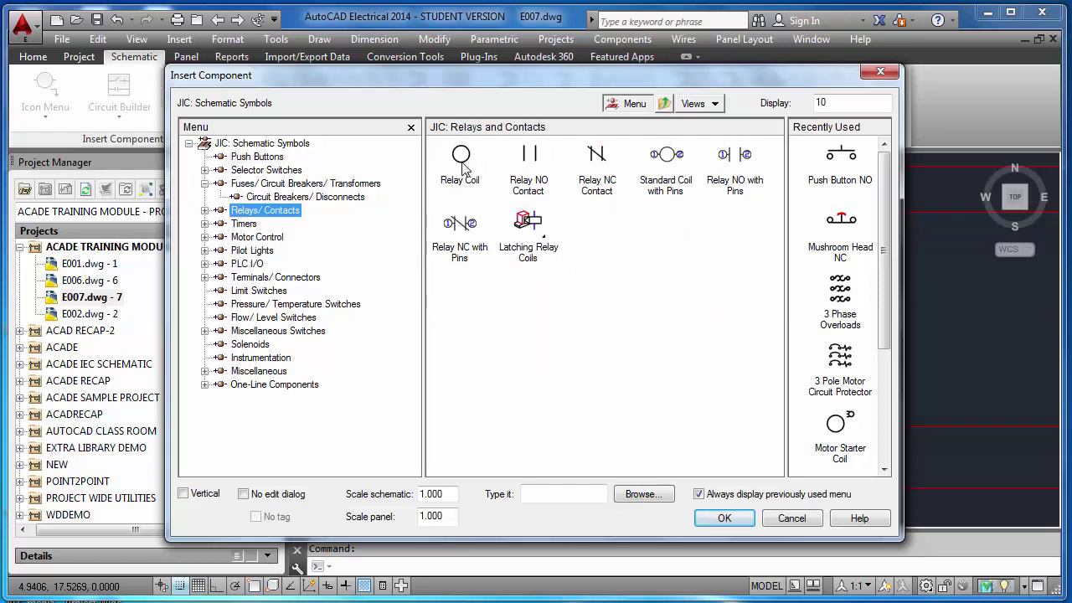
pyautogui.click(461, 164)
pyautogui.scroll(-3, 565, 280)
pyautogui.scroll(2, 566, 280)
pyautogui.scroll(2, 565, 279)
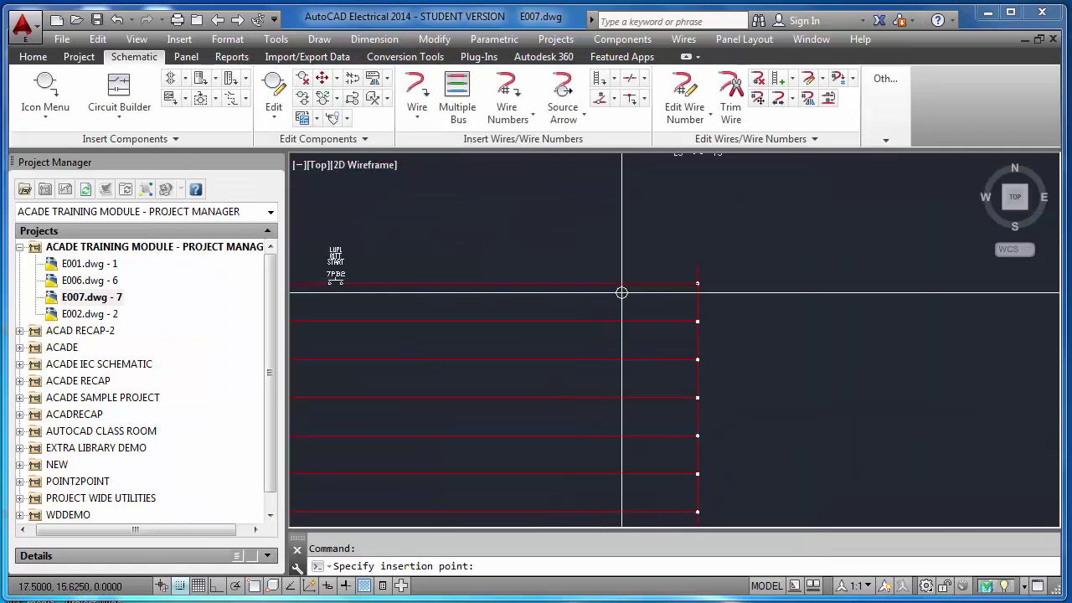
pyautogui.click(669, 283)
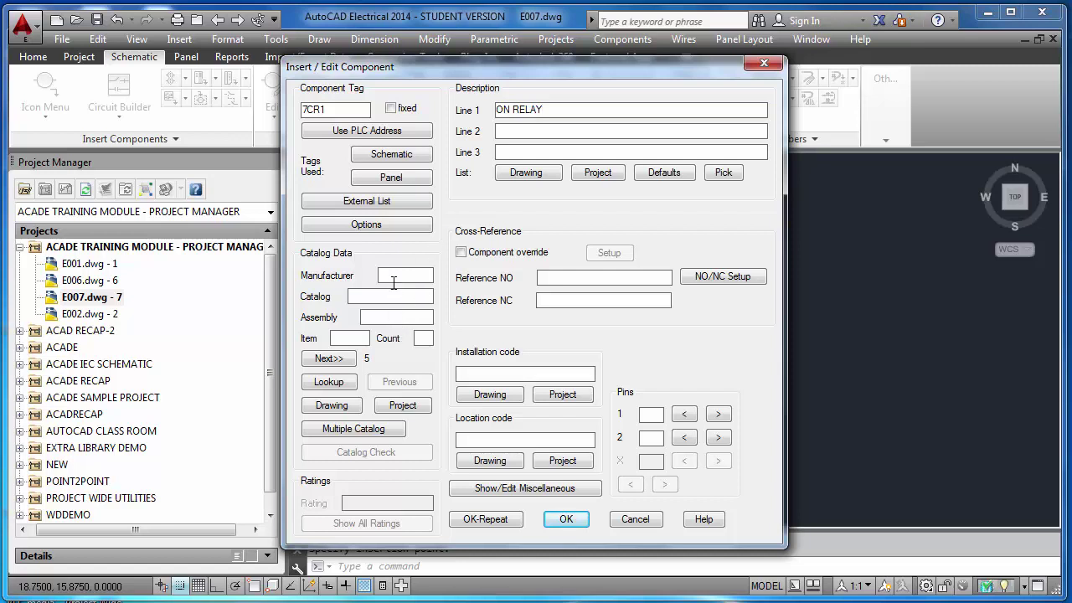
# - Define the relay coil as ON RELAY with item 5, count 1, AB catalog part 700-P800A1, installation code LUP1 and location code 01TT
pyautogui.click(328, 358)
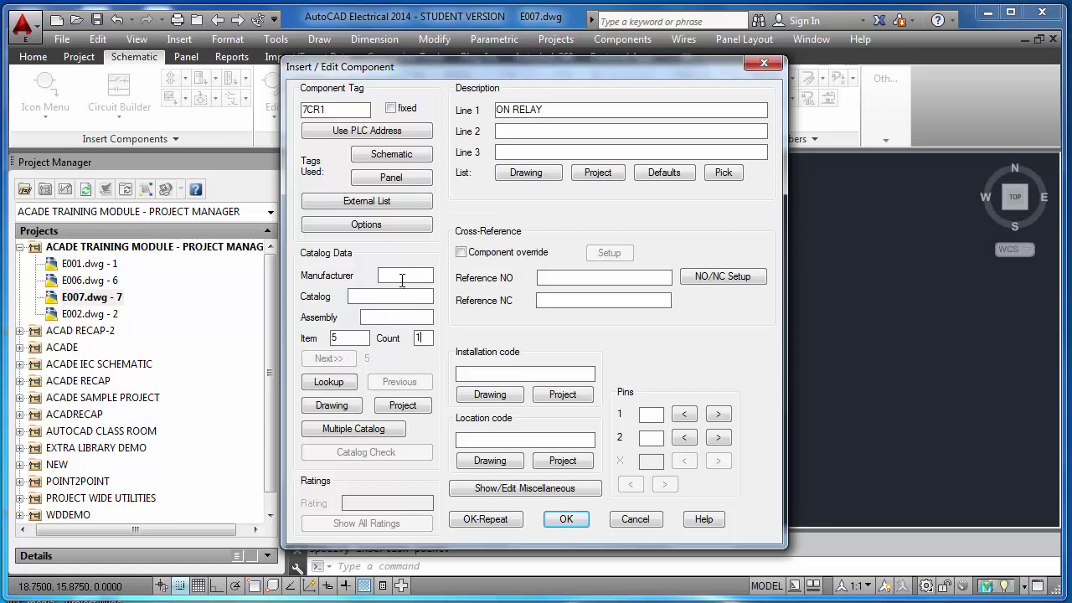
pyautogui.click(329, 382)
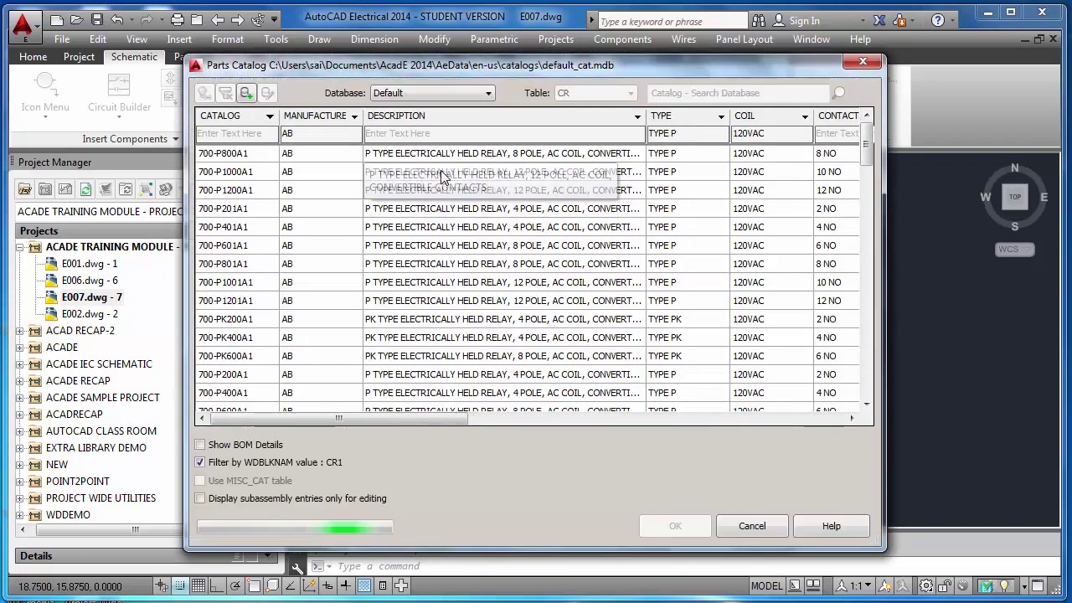
pyautogui.click(442, 178)
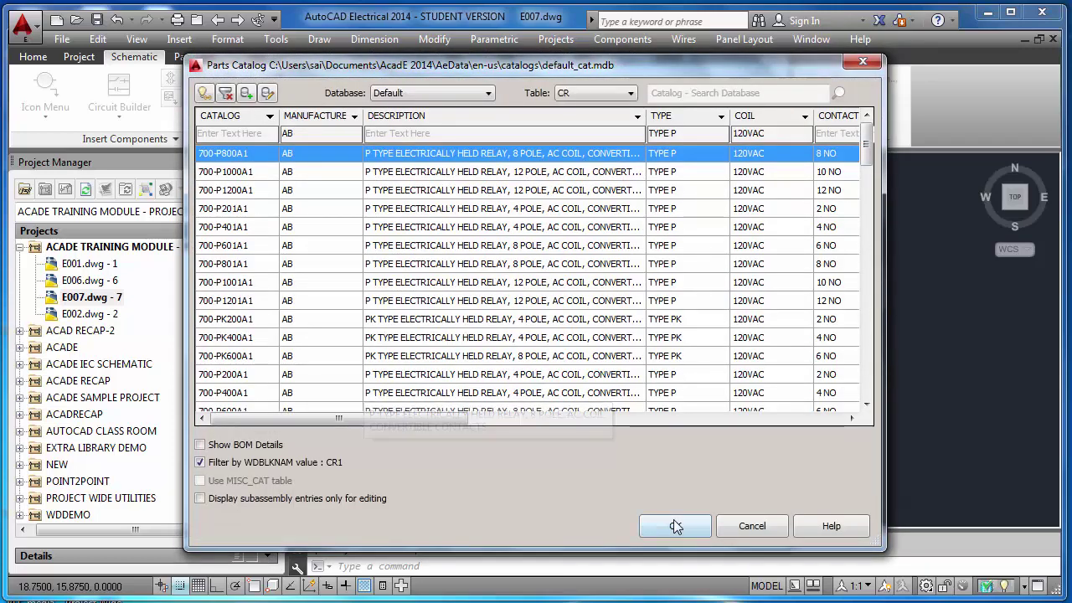
pyautogui.click(673, 519)
pyautogui.click(499, 373)
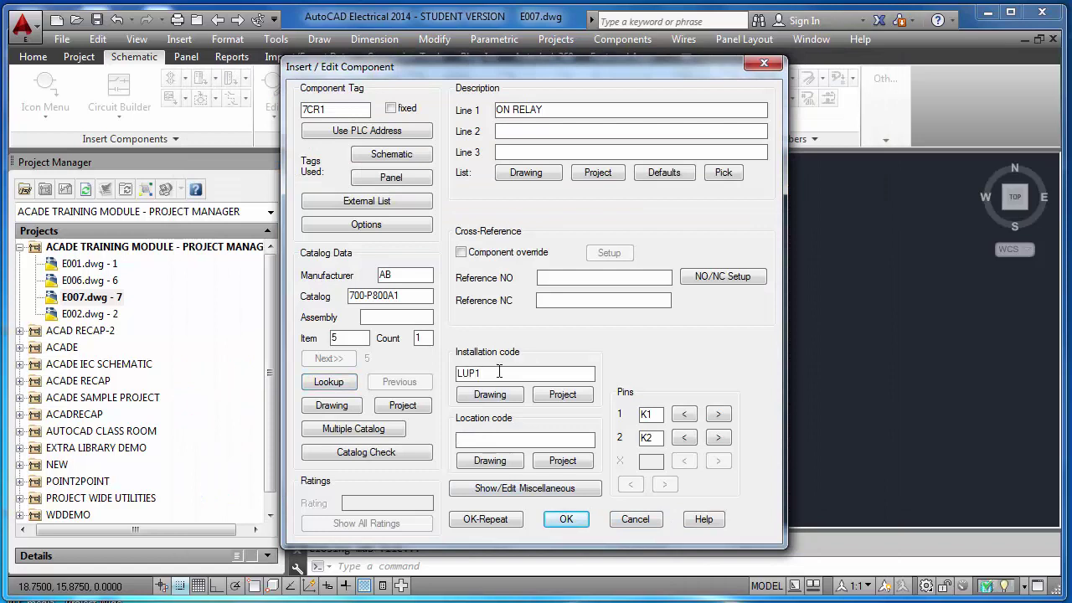
pyautogui.write('01TT')
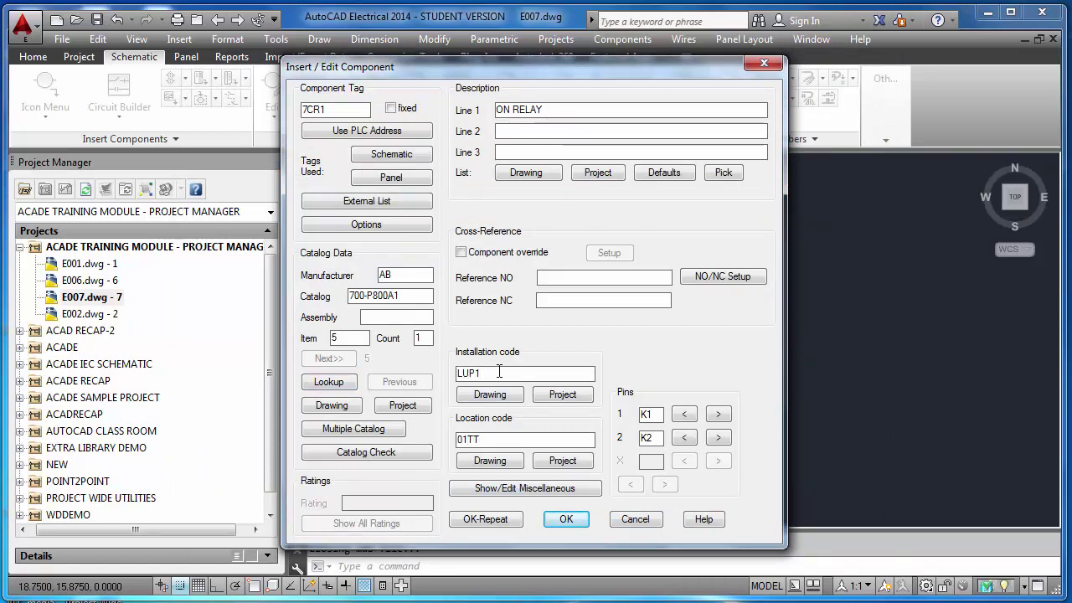
pyautogui.click(568, 518)
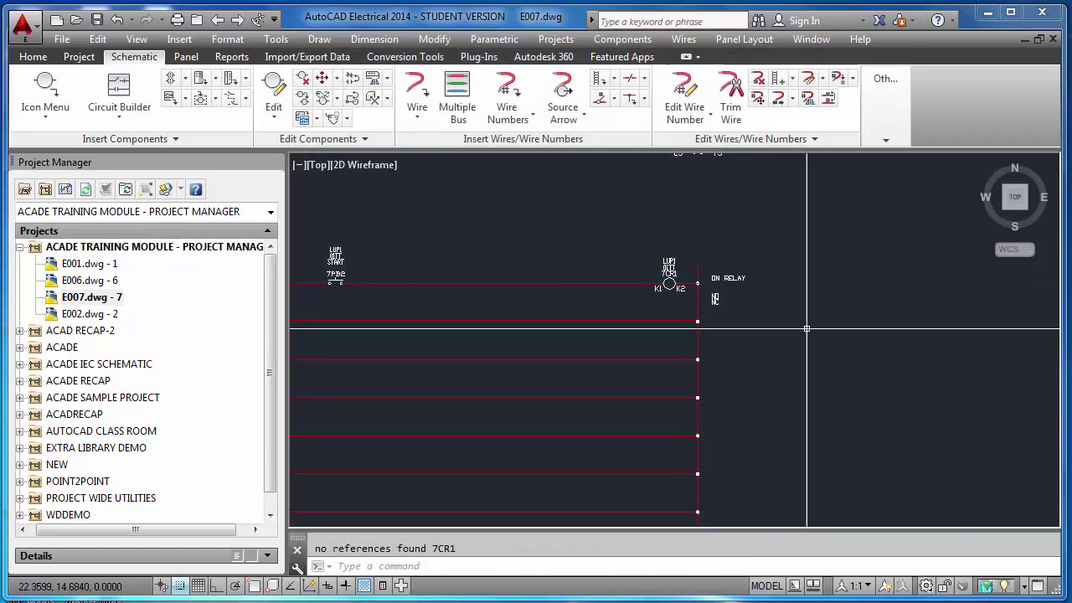
# - Draw a wire branch above the START push button, from X 8.875 to X 11.25 on the first rung, peaking at Y 17.5
pyautogui.scroll(-3, 807, 328)
pyautogui.scroll(3, 665, 332)
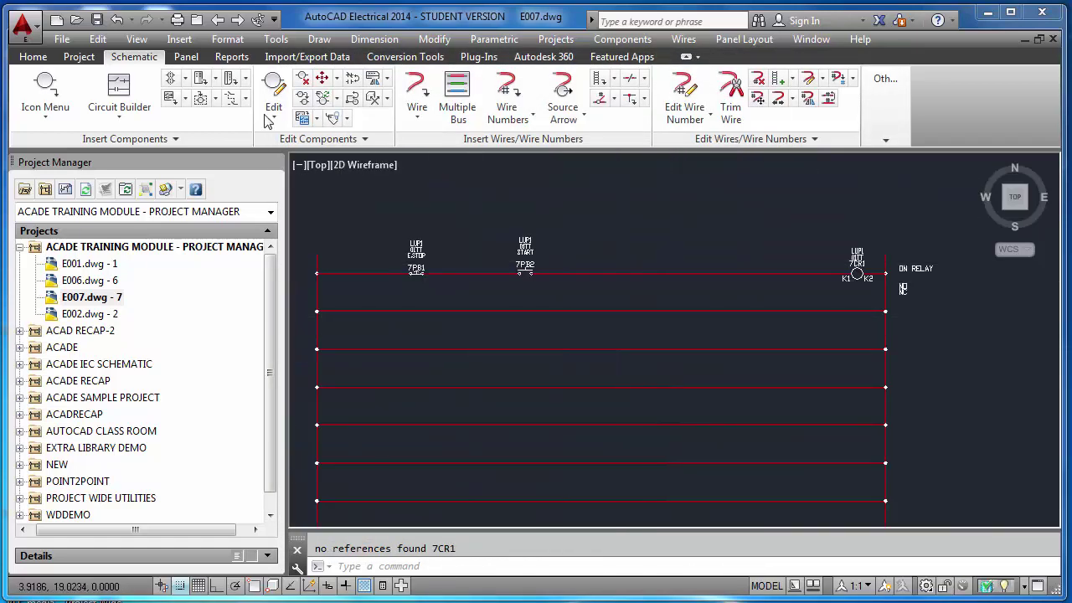
pyautogui.click(418, 88)
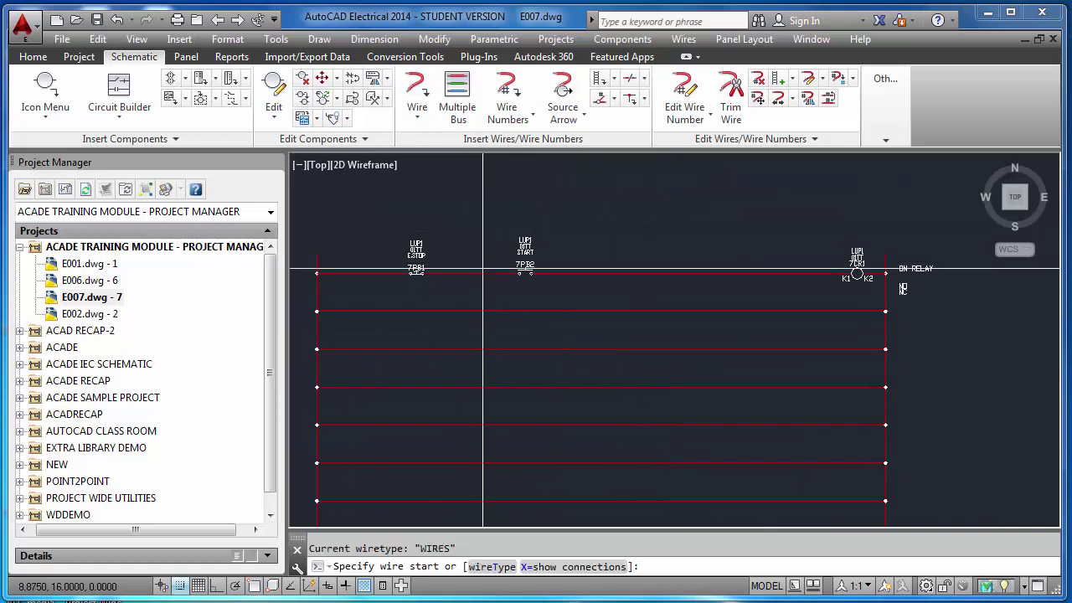
pyautogui.click(483, 272)
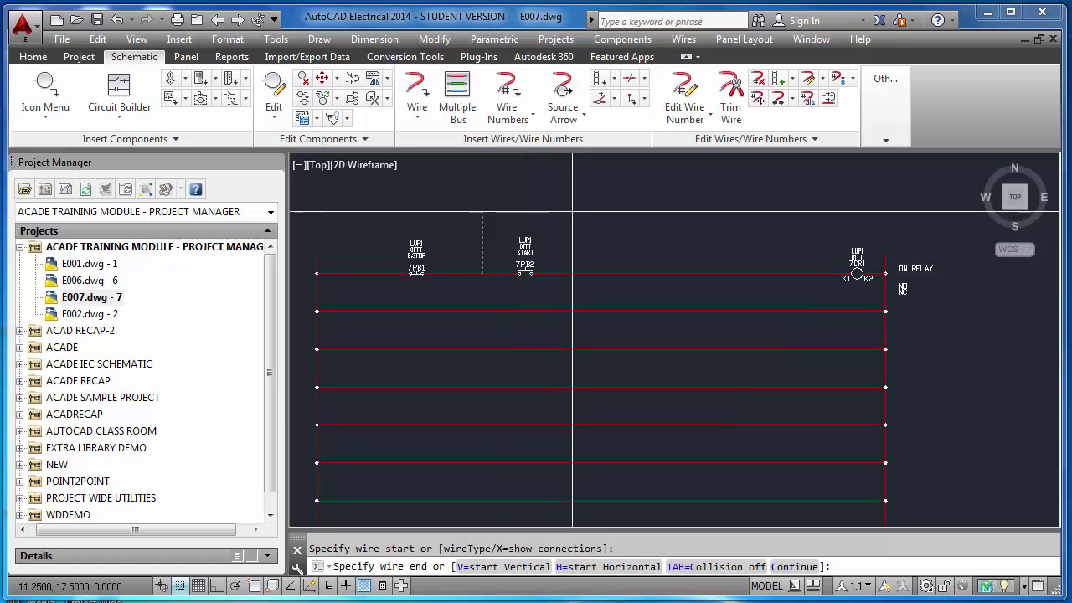
pyautogui.click(573, 273)
pyautogui.press('Escape')
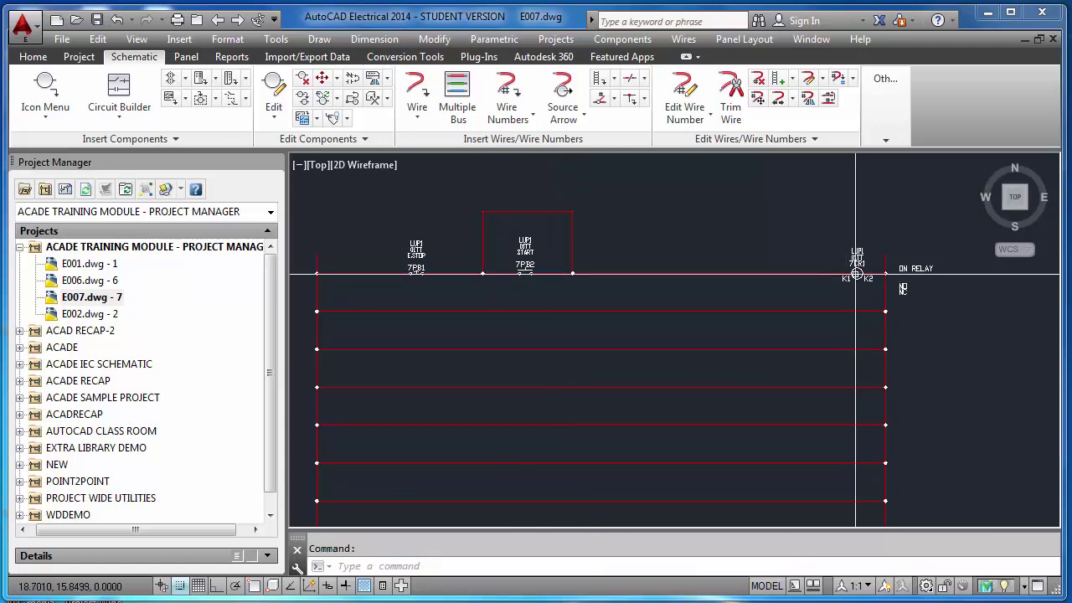
# - Place a Relay NO Contact on the branch above the START push button at X 10, Y 17.5
pyautogui.click(45, 88)
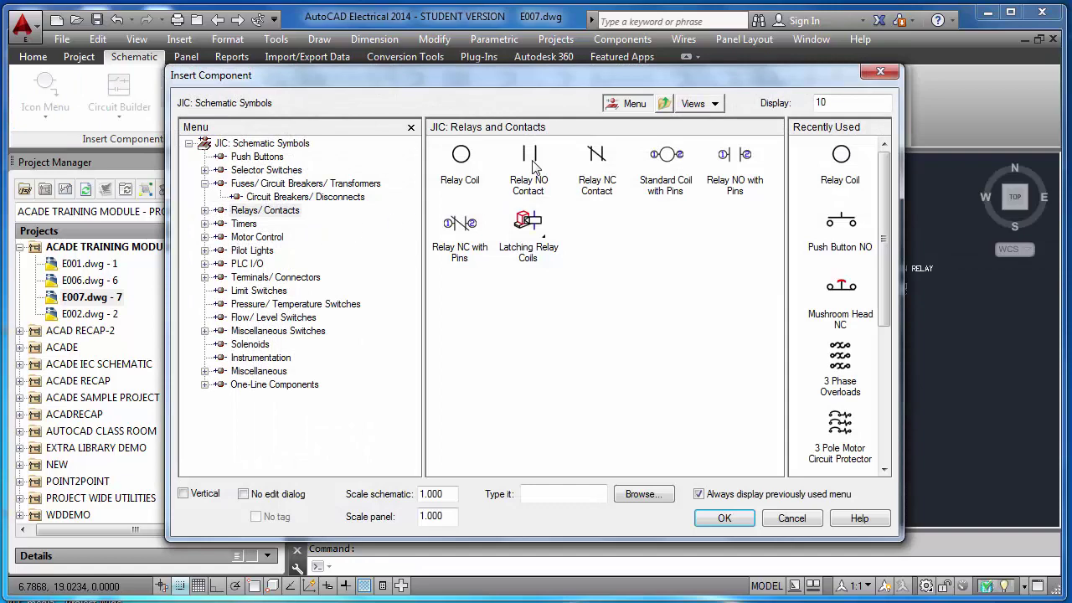
pyautogui.click(532, 163)
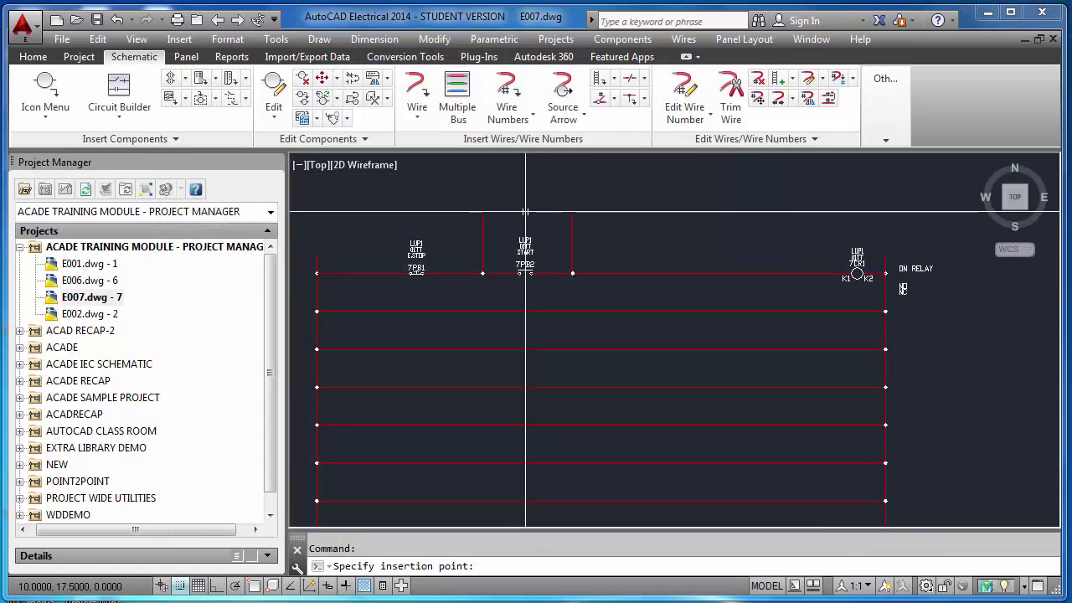
pyautogui.click(520, 214)
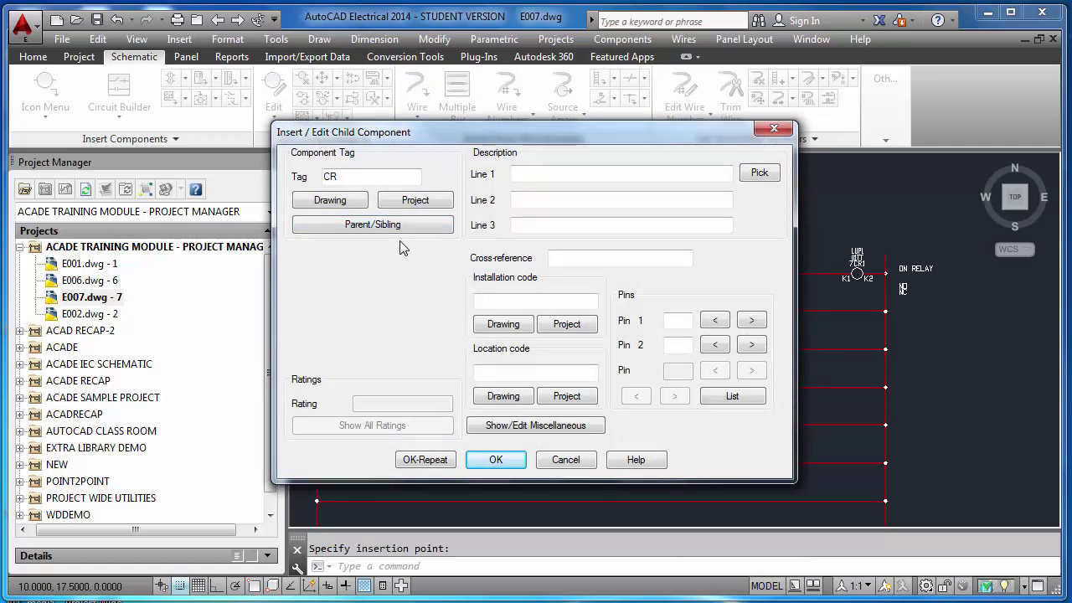
# - Link the branch contact to its parent, the ON RELAY coil 7CR1 on the first rung, and accept the inherited component data
pyautogui.moveTo(469, 133); pyautogui.dragTo(446, 240)
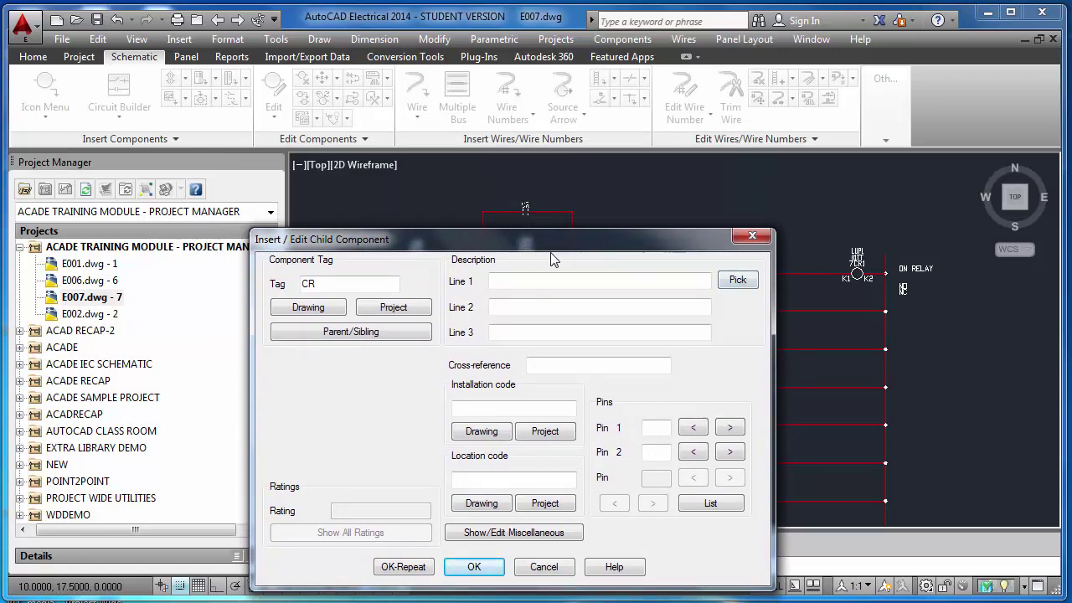
pyautogui.moveTo(527, 250); pyautogui.dragTo(527, 210)
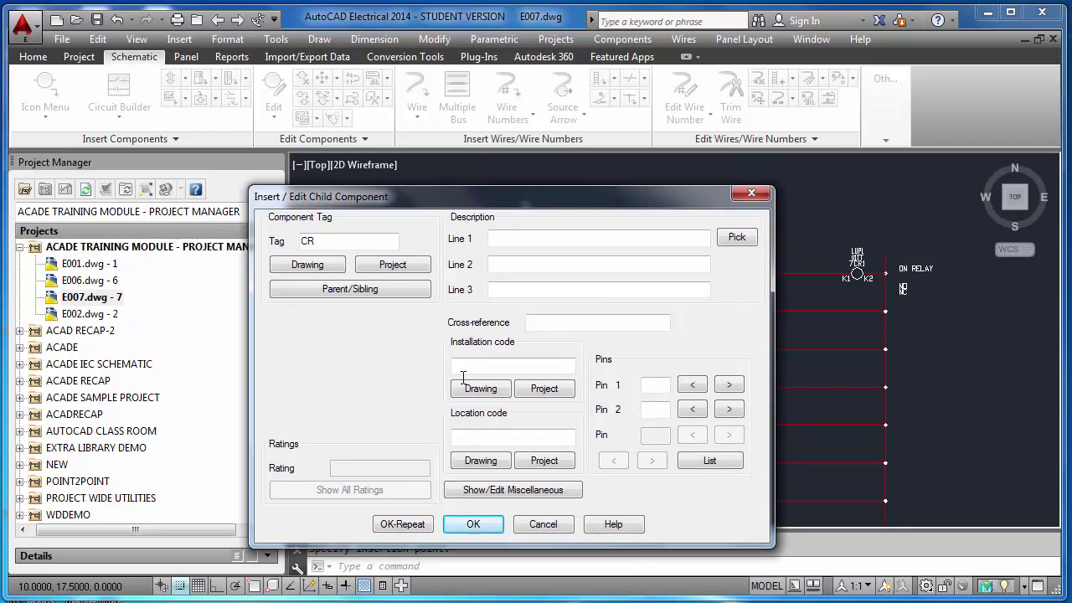
pyautogui.click(350, 289)
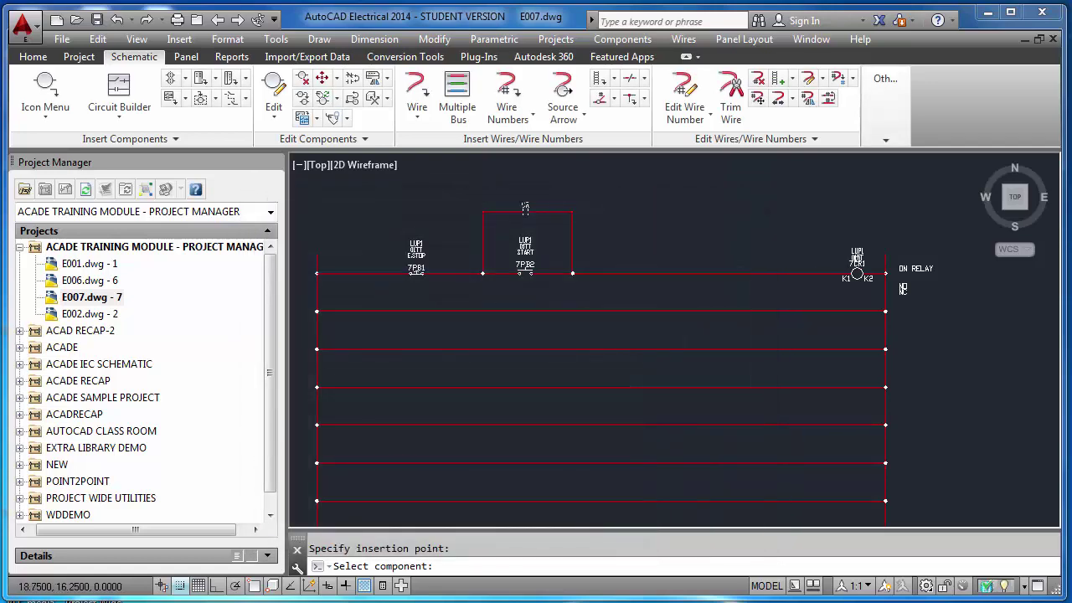
pyautogui.click(857, 273)
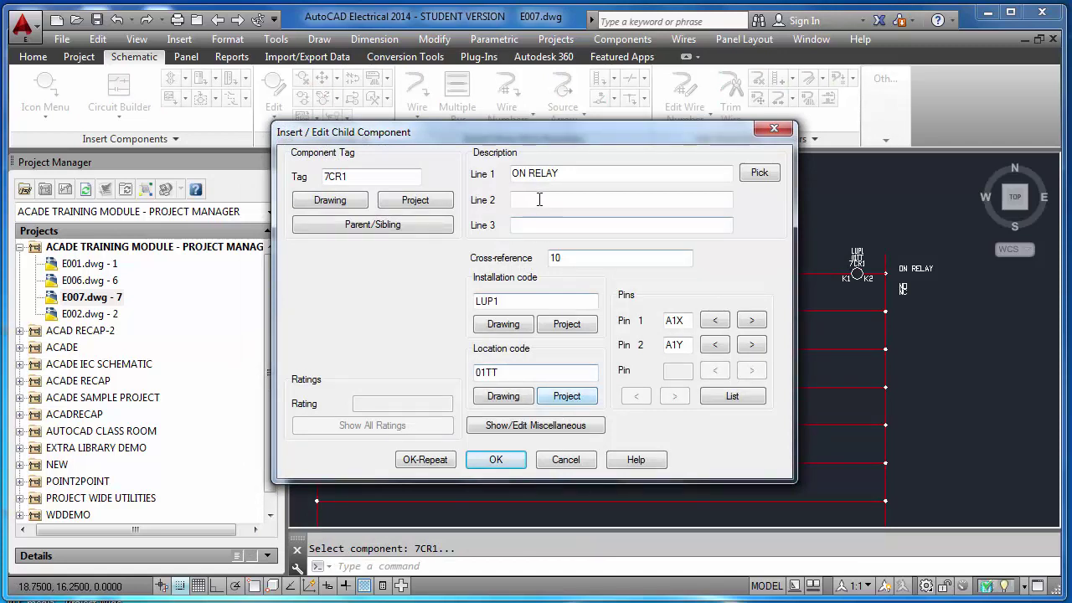
pyautogui.click(496, 459)
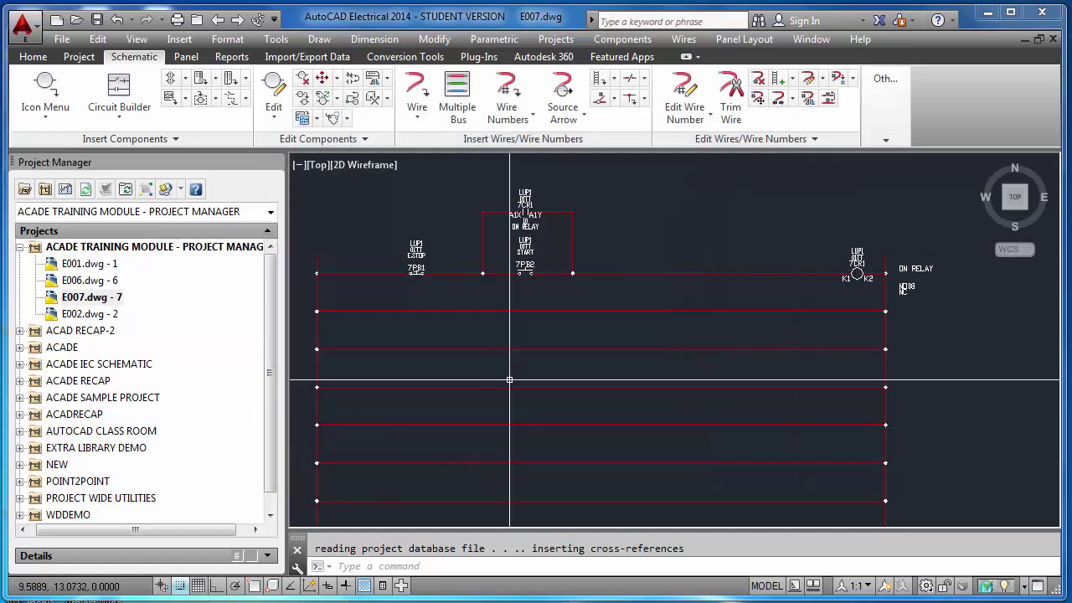
pyautogui.scroll(5, 515, 227)
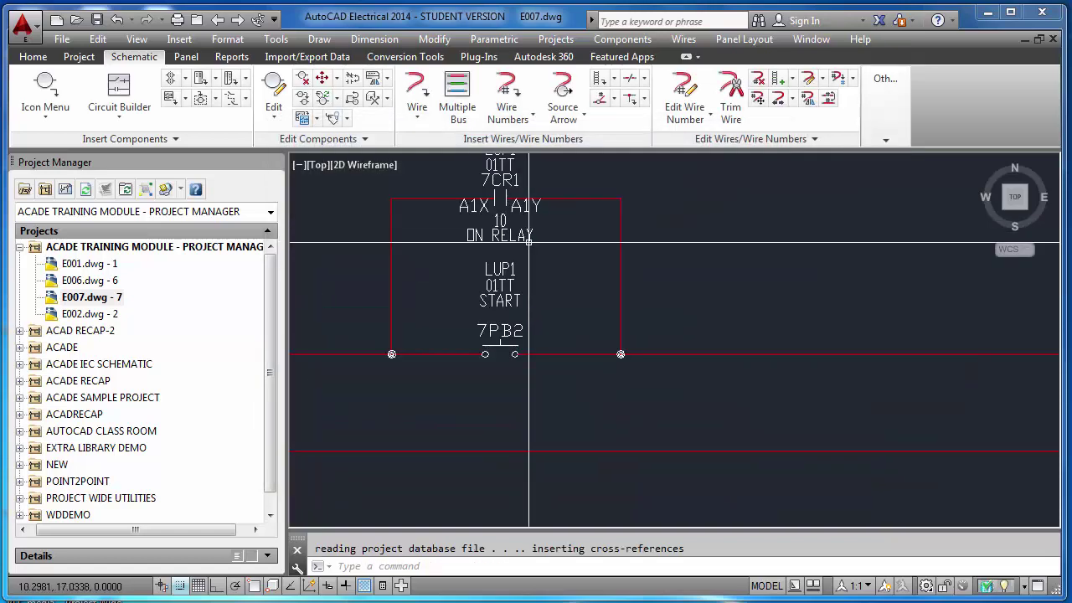
pyautogui.scroll(-5, 529, 242)
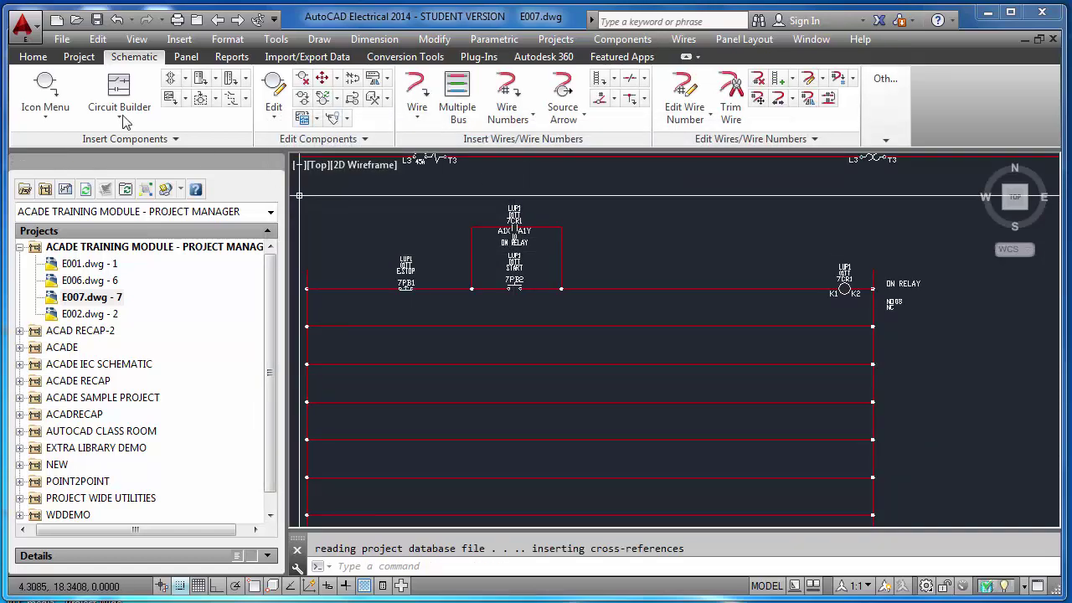
# - Copy the ON RELAY contact from the branch to the ladder's third rung at X 7.125, Y 13.875
pyautogui.click(46, 94)
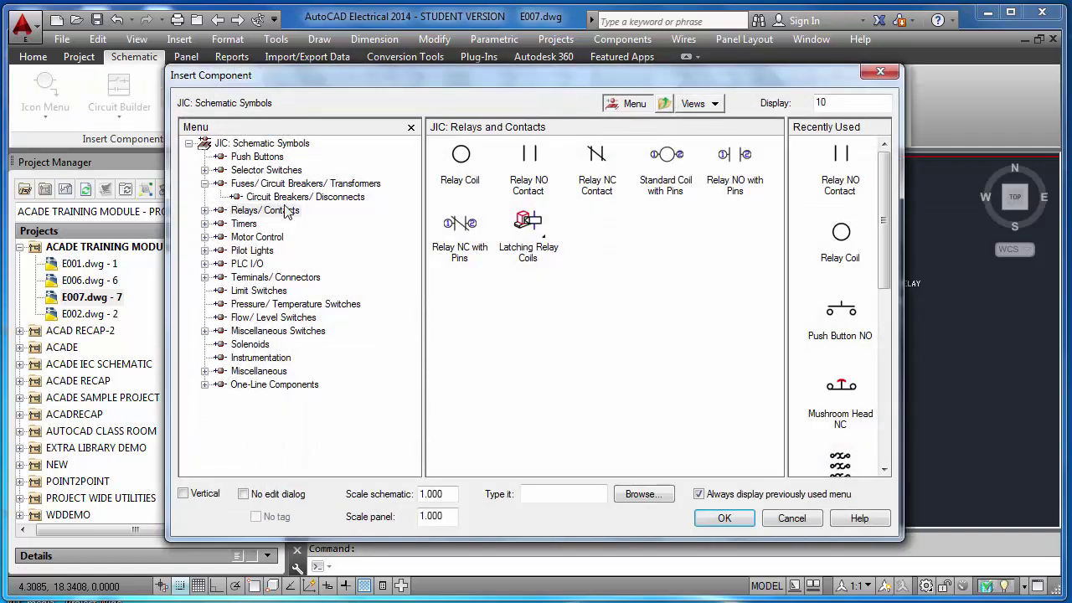
pyautogui.press('Escape')
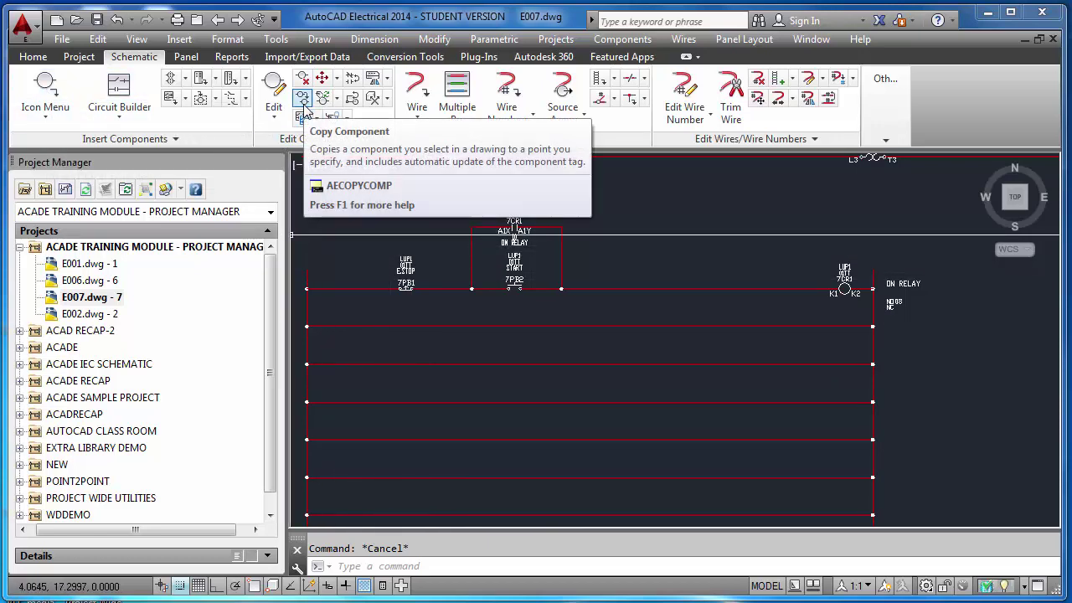
pyautogui.click(303, 100)
pyautogui.click(513, 226)
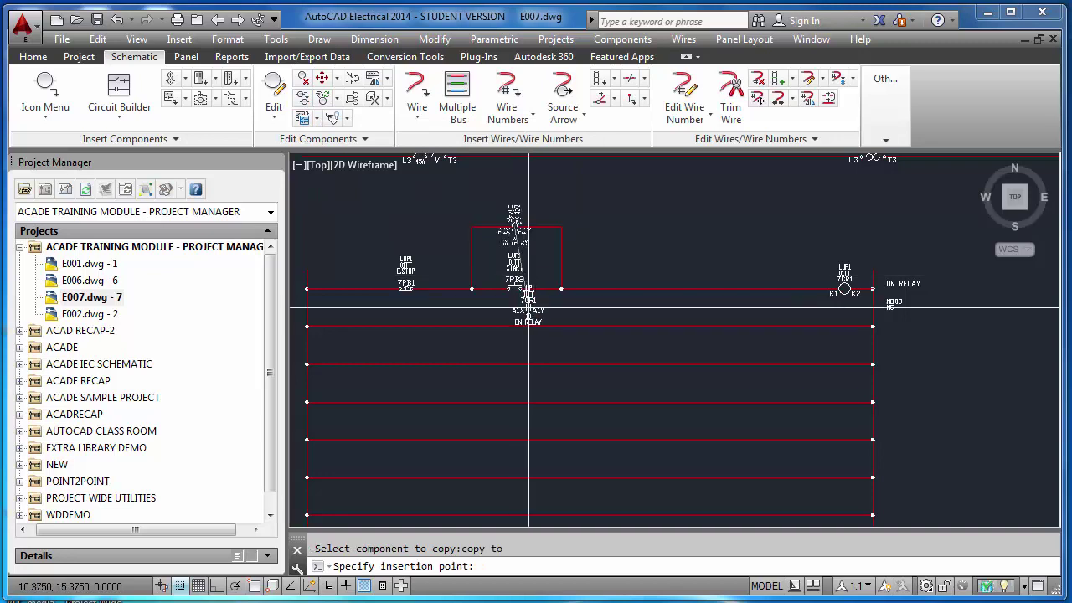
pyautogui.click(406, 364)
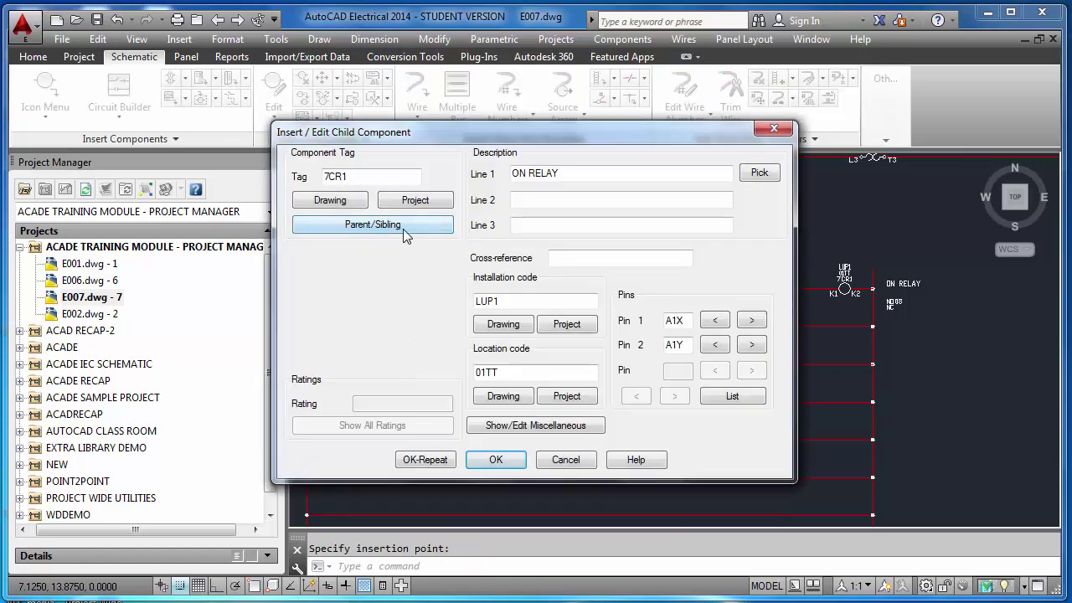
# - Link the copied contact to the parent coil 7CR1, keeping pins A1X and A1Y and ignoring the repeated pin assignment
pyautogui.click(403, 226)
pyautogui.click(845, 276)
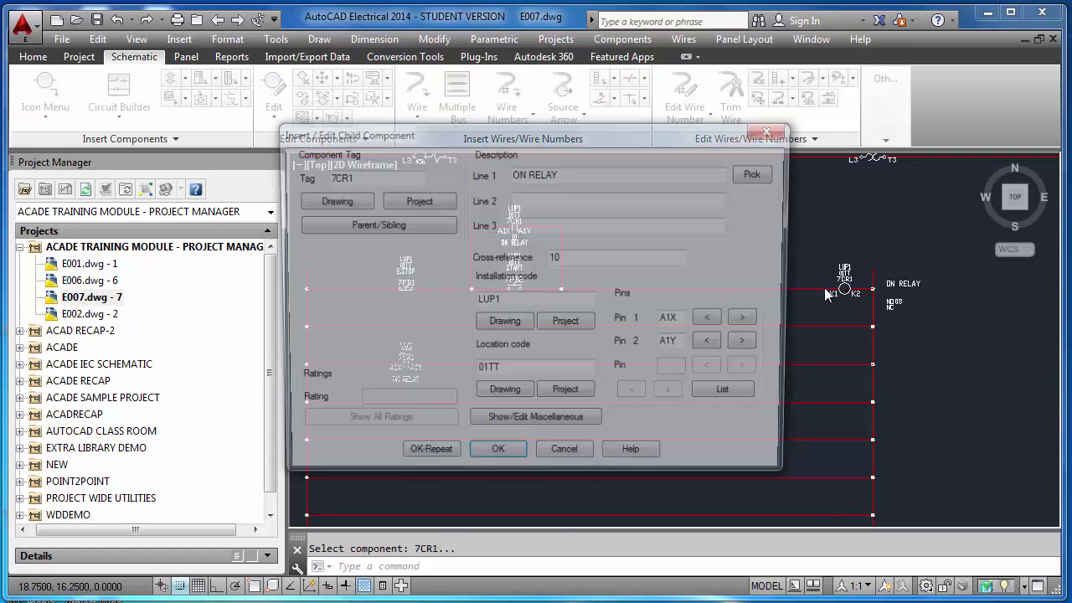
pyautogui.click(497, 461)
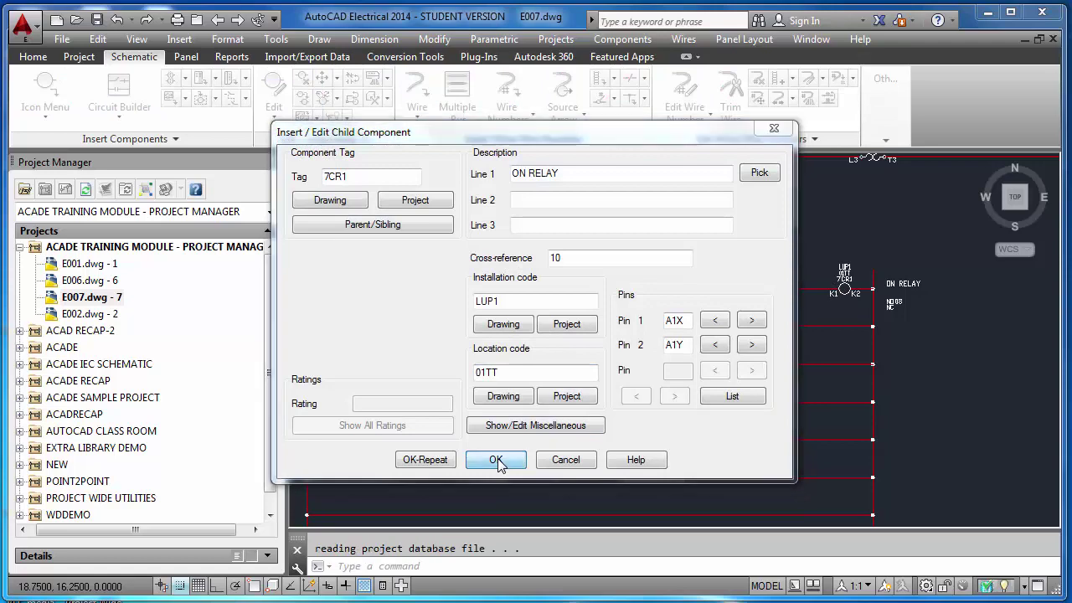
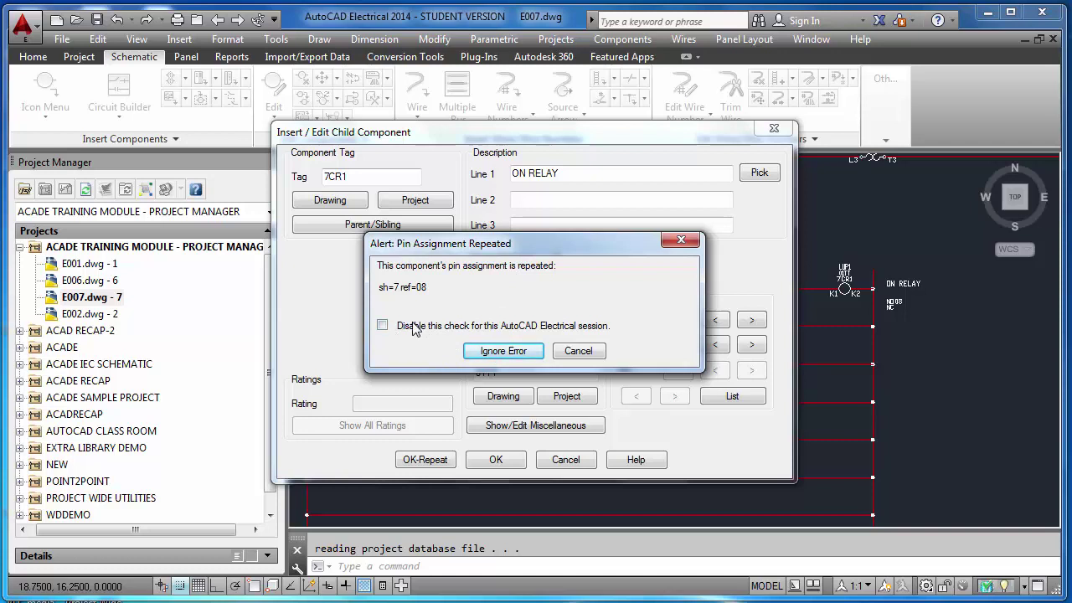
pyautogui.click(503, 351)
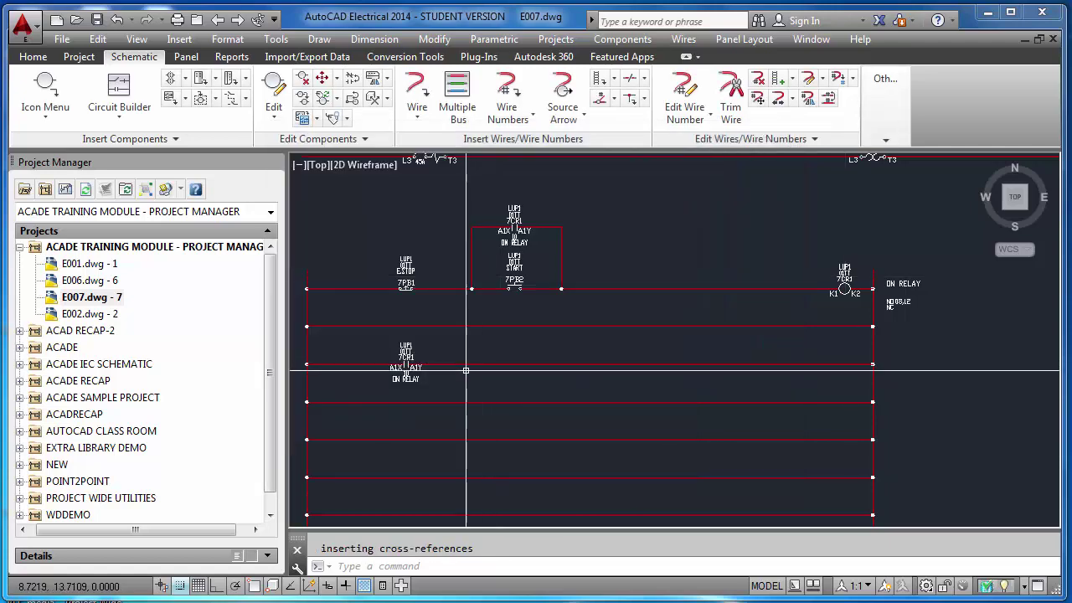
# - Examine the tags and pin assignments of the ON RELAY contacts on the third rung and above the START push button
pyautogui.scroll(8, 400, 360)
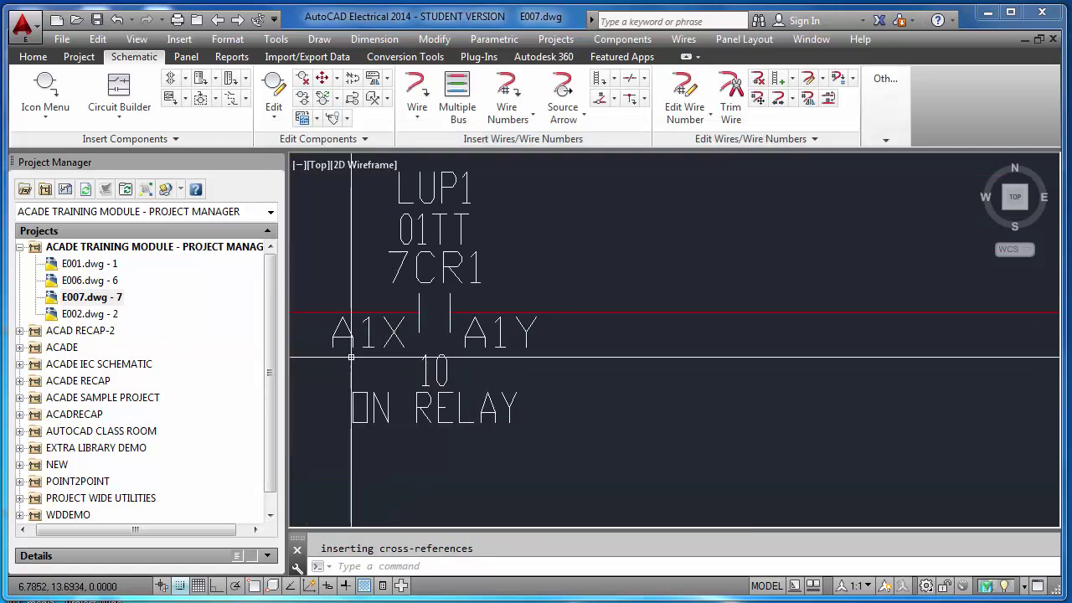
pyautogui.scroll(-6, 351, 357)
pyautogui.scroll(4, 548, 220)
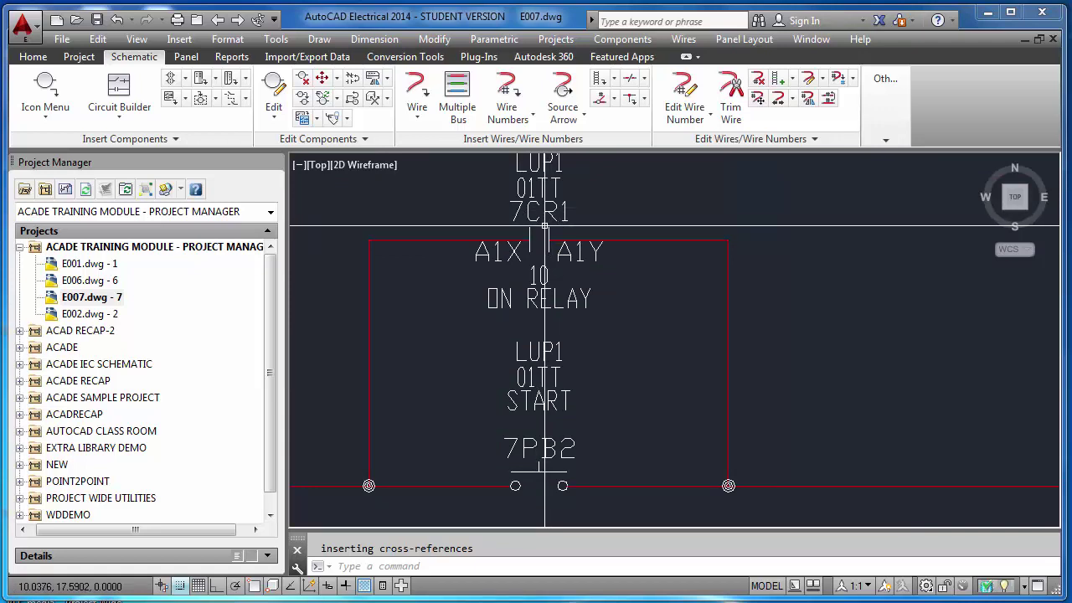
pyautogui.scroll(-4, 545, 226)
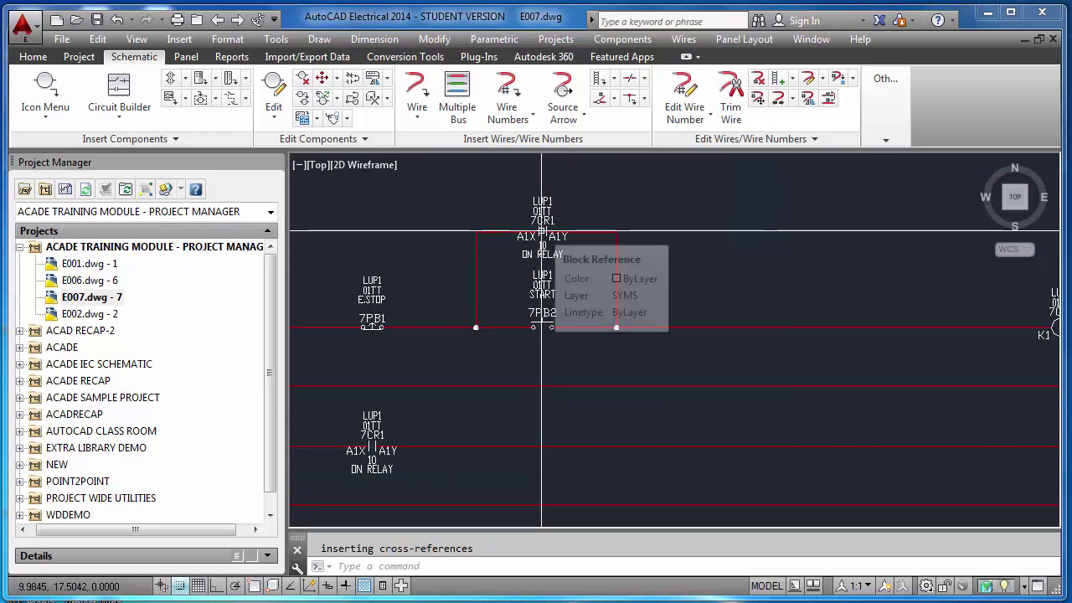
pyautogui.scroll(-3, 542, 233)
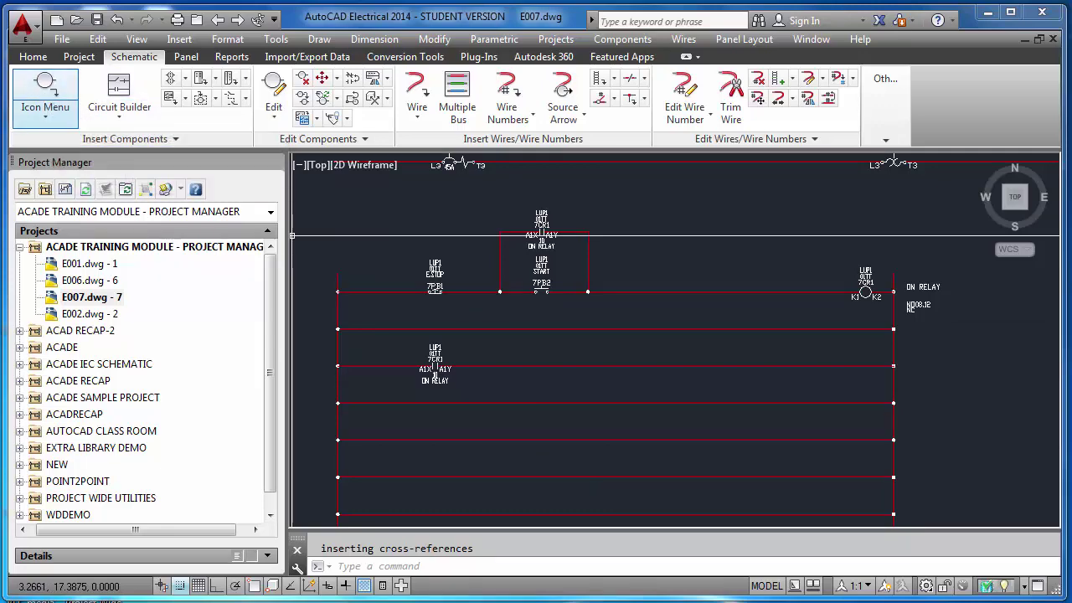
pyautogui.scroll(-2, 723, 368)
pyautogui.scroll(2, 685, 342)
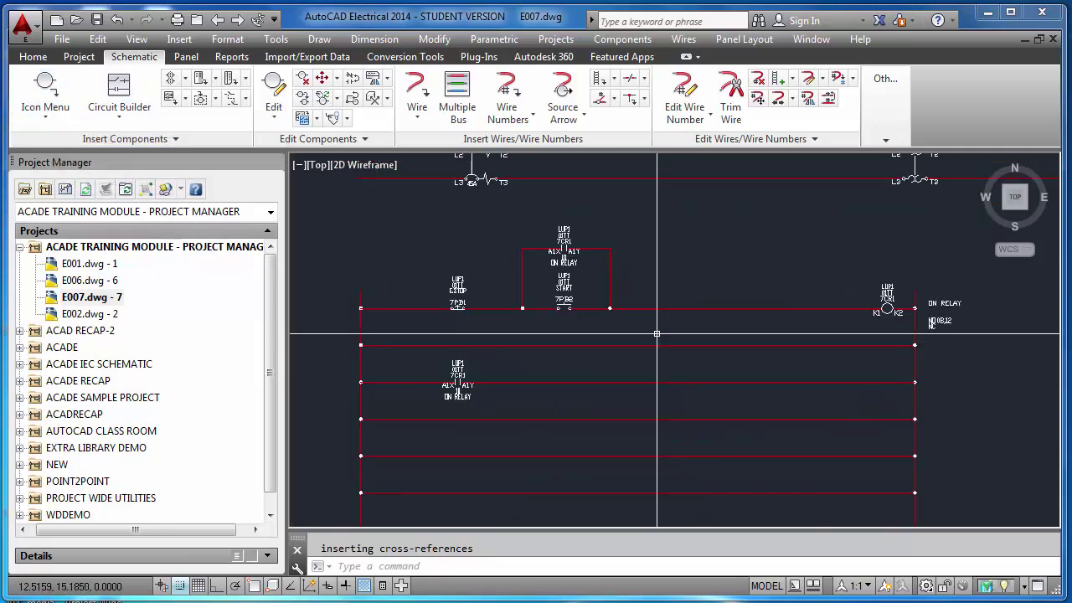
# - Place a Motor Starter Coil near the right end of the ladder's third rung at X 18.75, Y 13.875
pyautogui.click(38, 98)
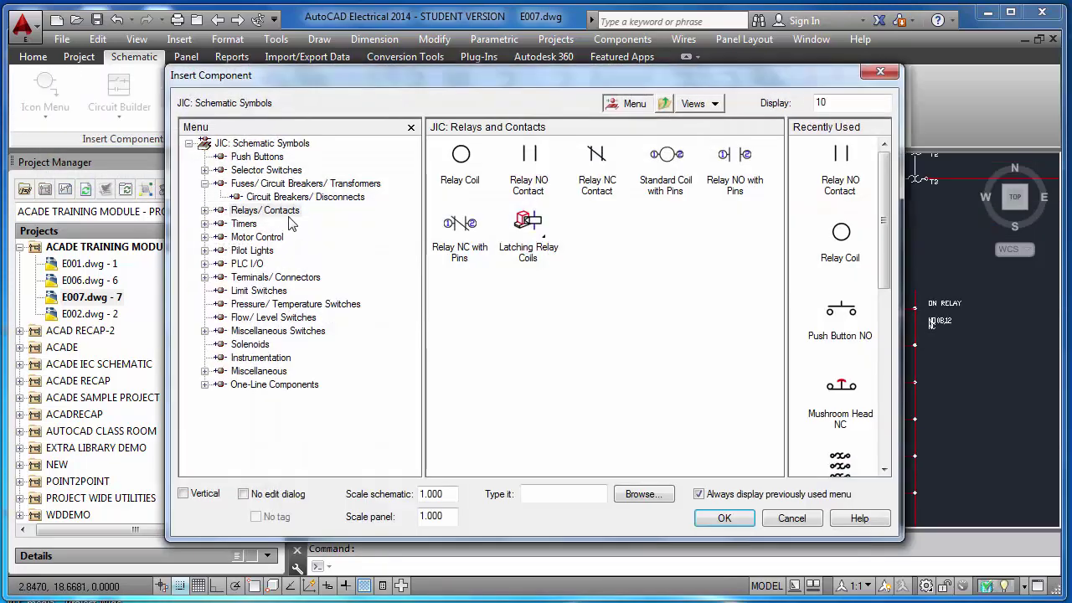
pyautogui.click(269, 238)
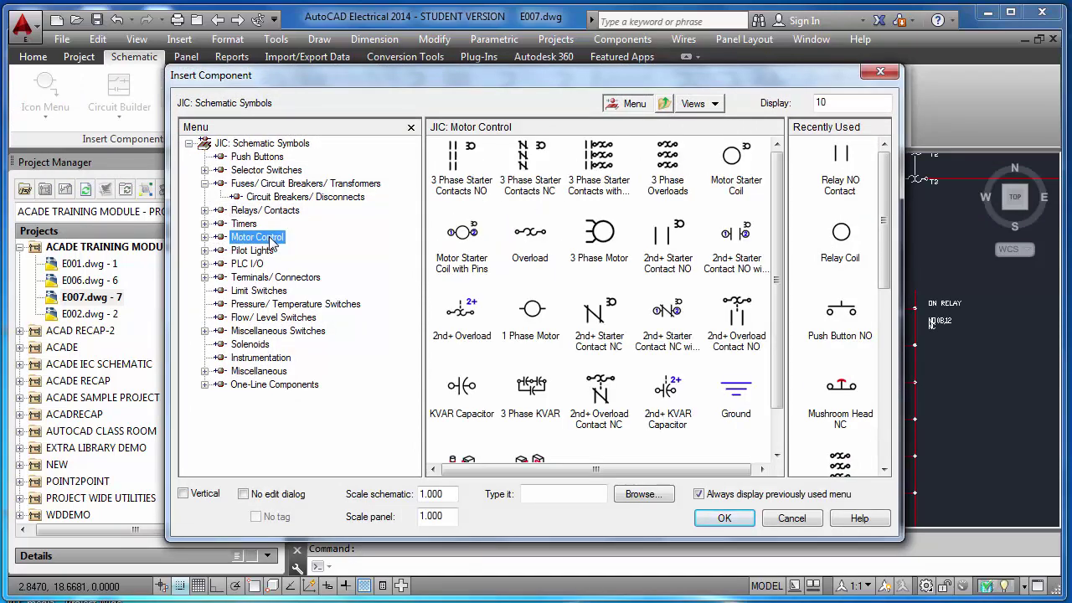
pyautogui.click(734, 163)
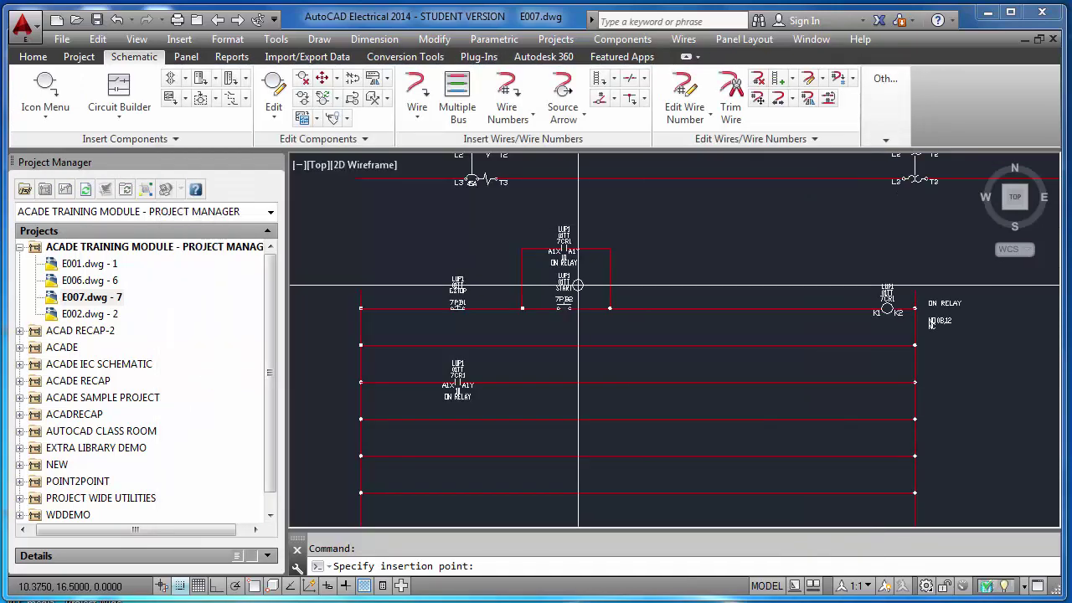
pyautogui.click(887, 382)
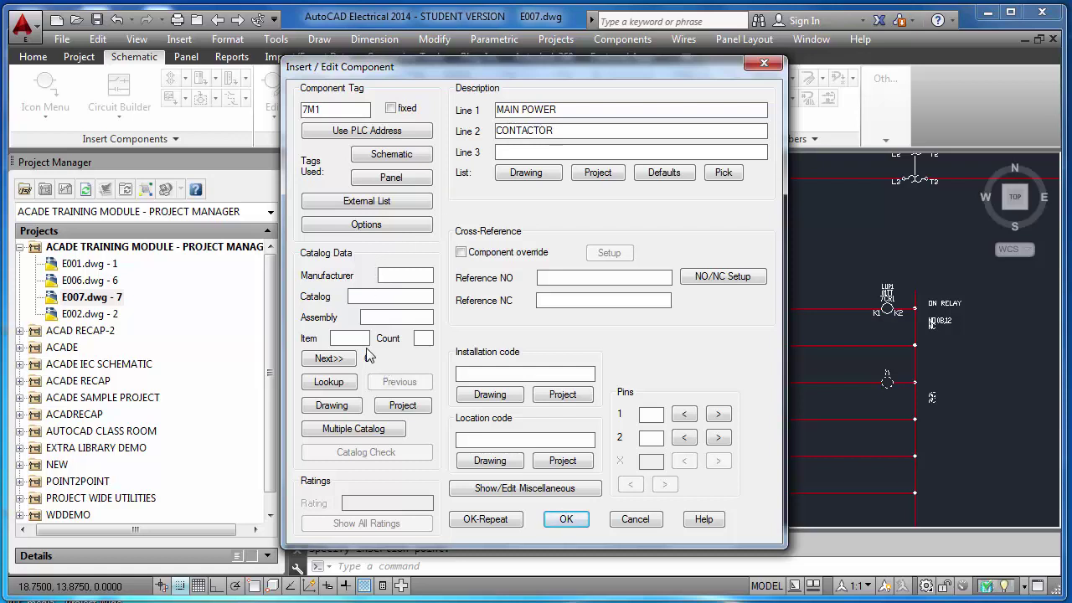
# - Give the MAIN POWER CONTACTOR coil item 6, count 1, AB catalog part 193-A2R6J, installation code LUP1 and location code 01TT
pyautogui.click(326, 358)
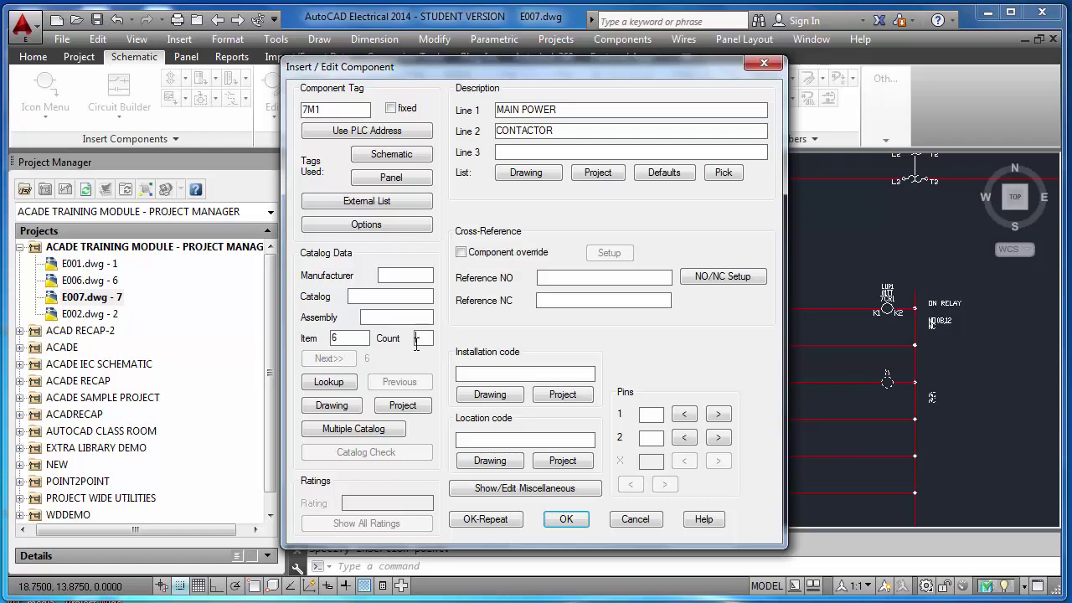
pyautogui.write('1')
pyautogui.click(341, 382)
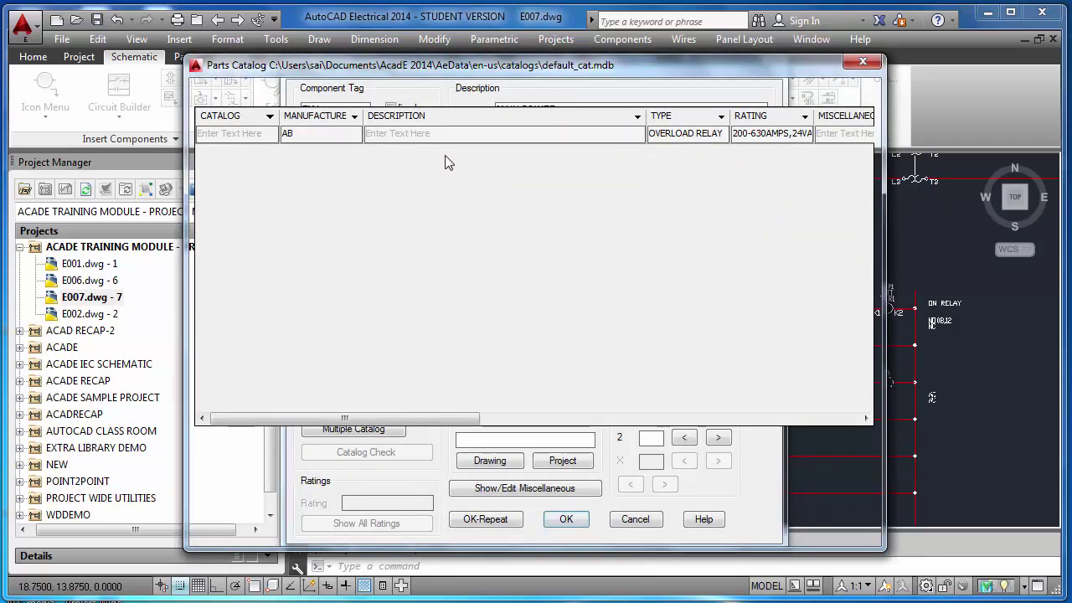
pyautogui.click(458, 154)
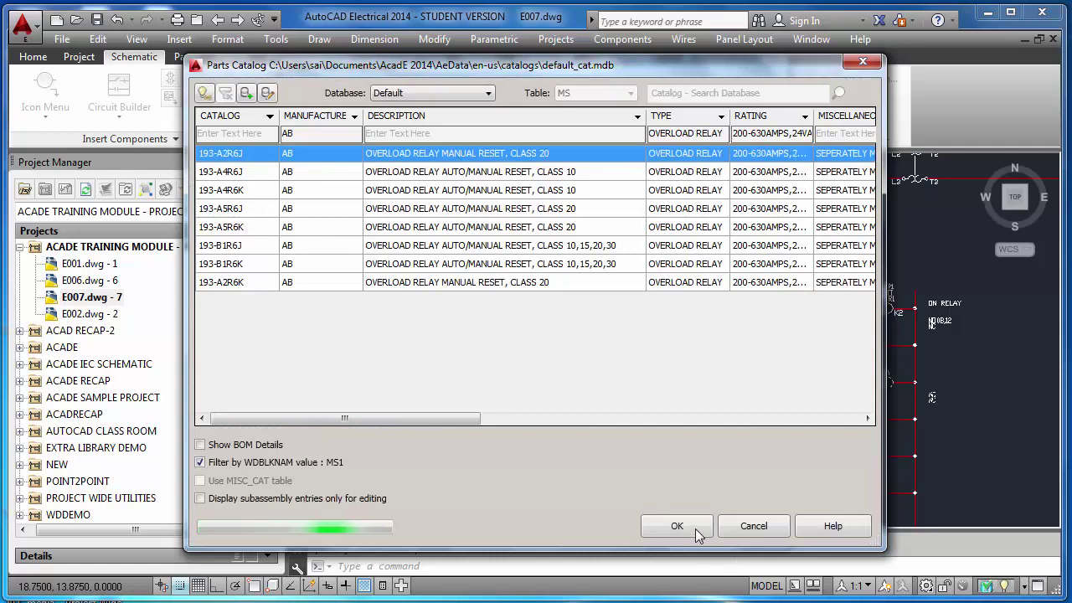
pyautogui.click(677, 526)
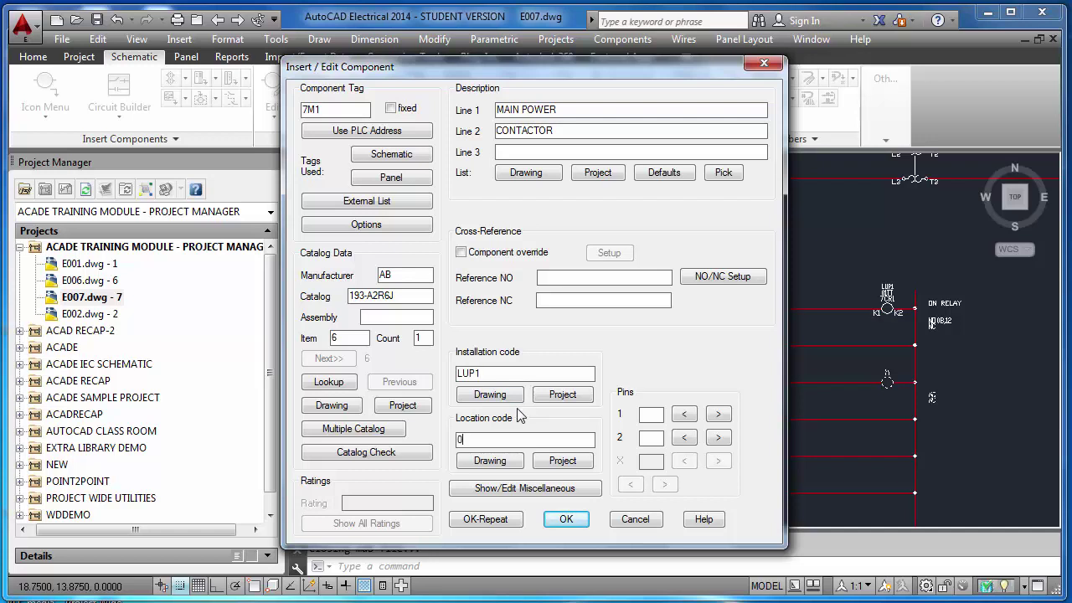
pyautogui.write('1TT')
pyautogui.click(566, 520)
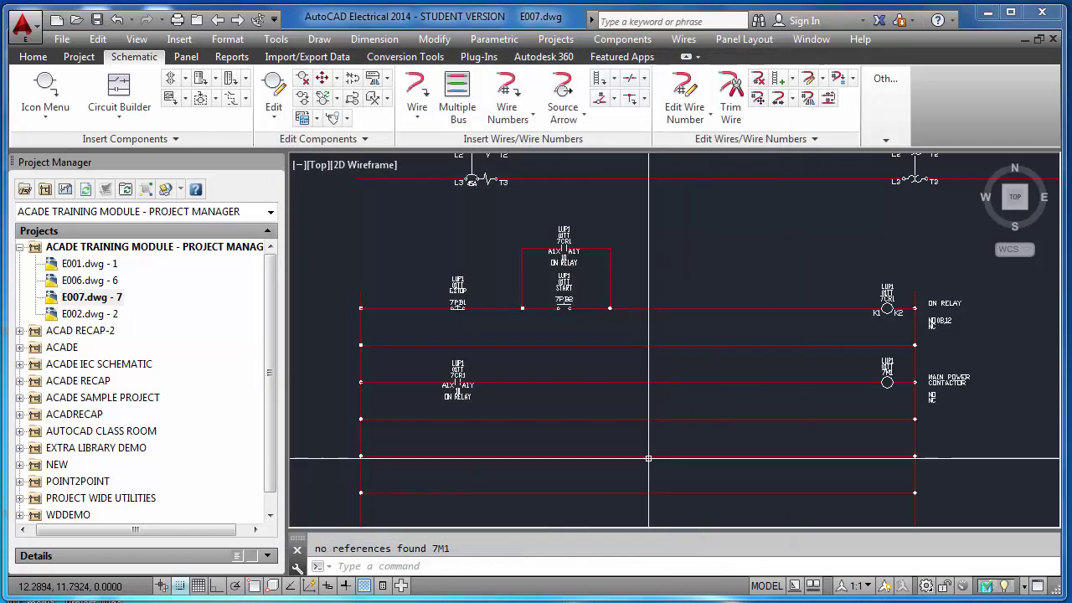
# - Place 3 Phase Starter Contacts NO across the three-wire bus at X 13.625, between the circuit breaker and the overload
pyautogui.scroll(4, 907, 390)
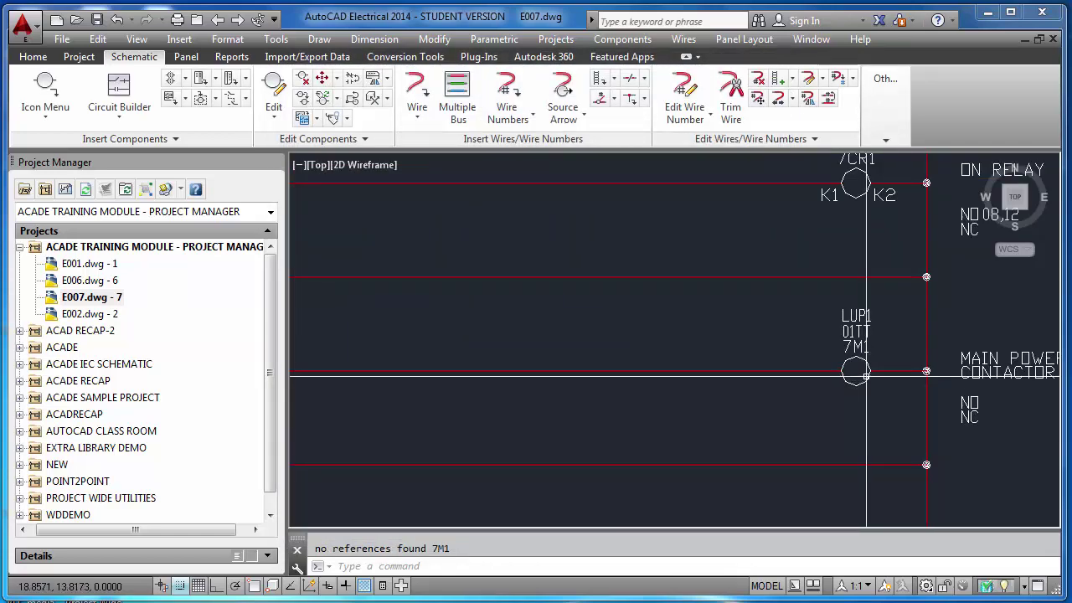
pyautogui.scroll(-7, 831, 373)
pyautogui.scroll(3, 831, 372)
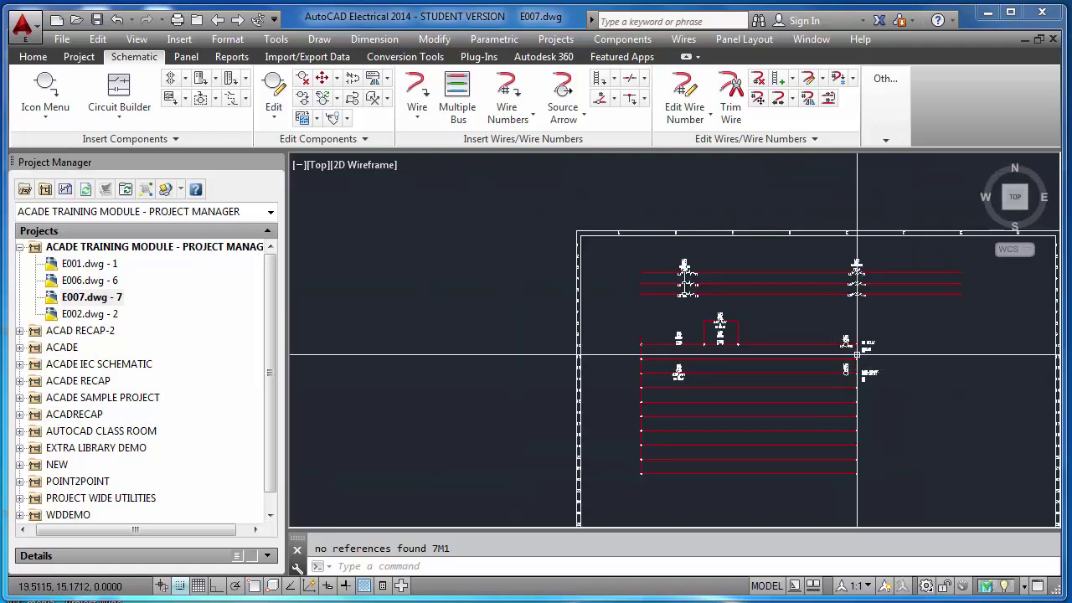
pyautogui.click(40, 90)
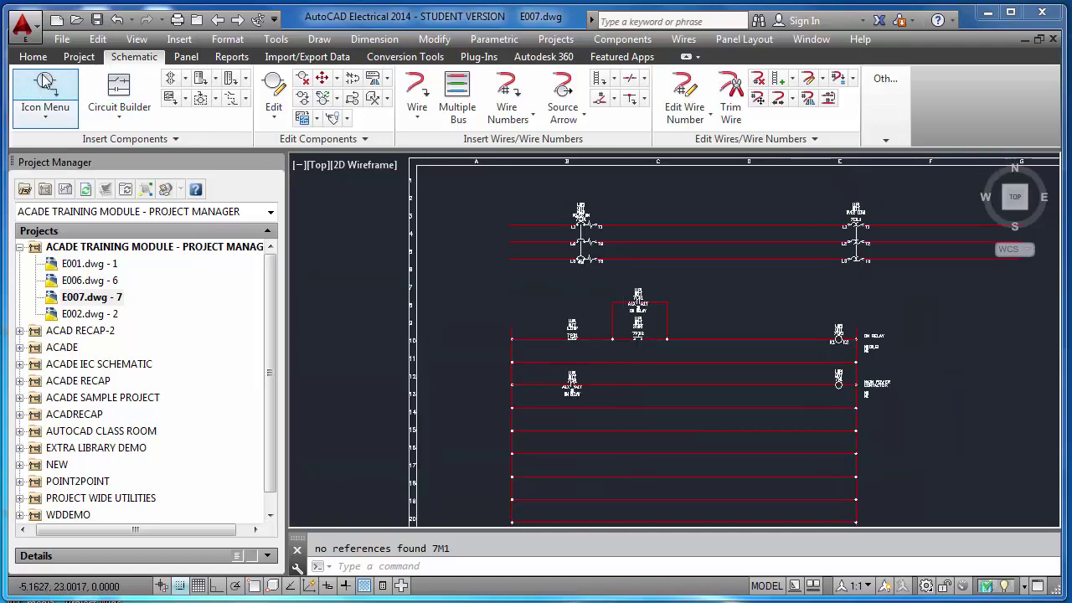
pyautogui.click(456, 166)
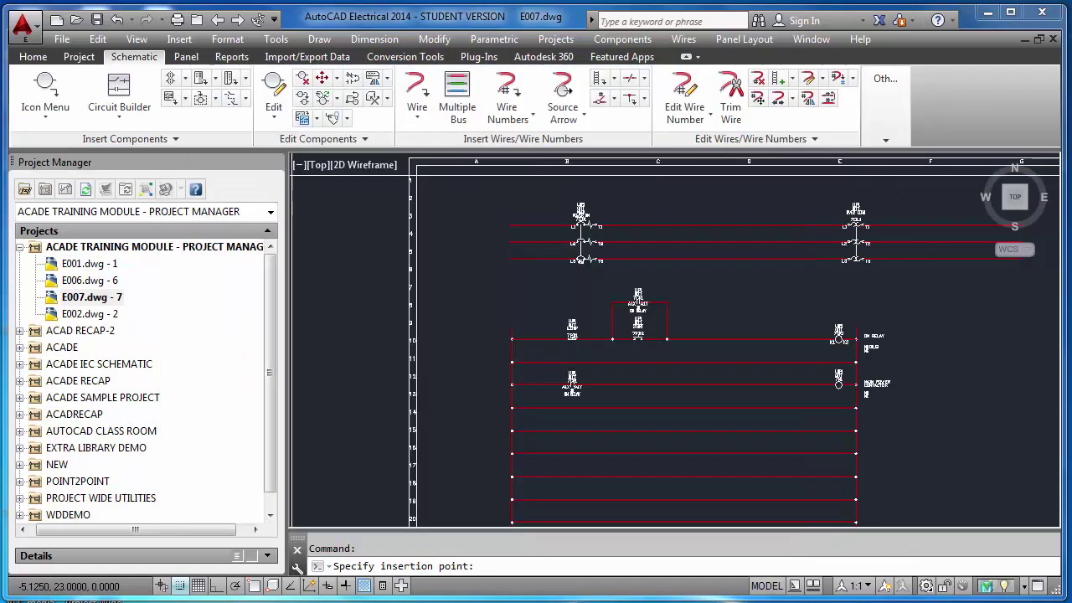
pyautogui.click(721, 225)
pyautogui.click(559, 310)
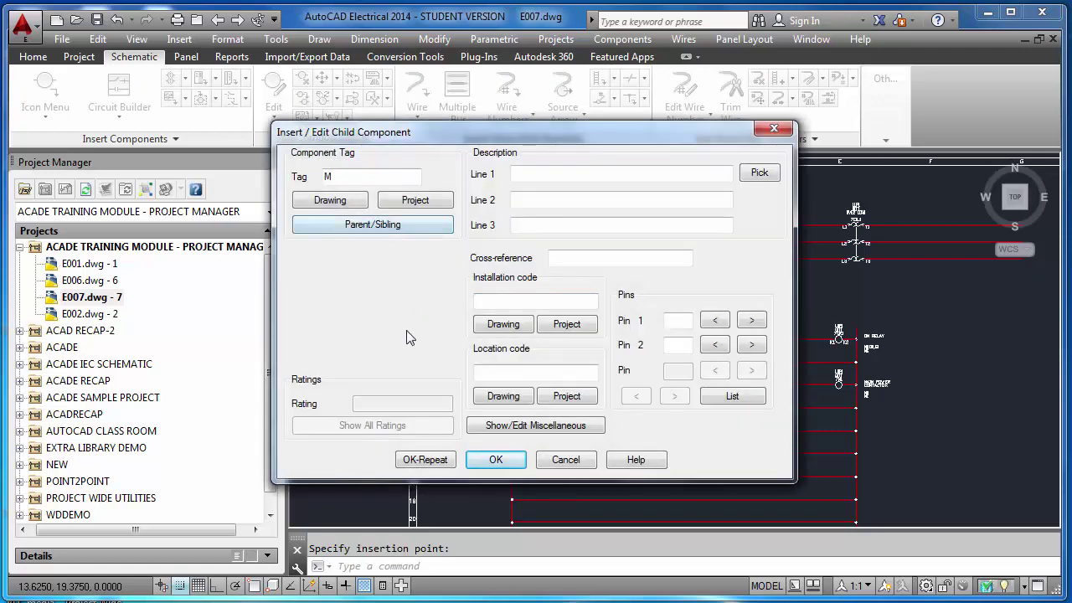
# - Link the three-phase contacts to the parent MAIN POWER CONTACTOR coil 7M1
pyautogui.click(376, 224)
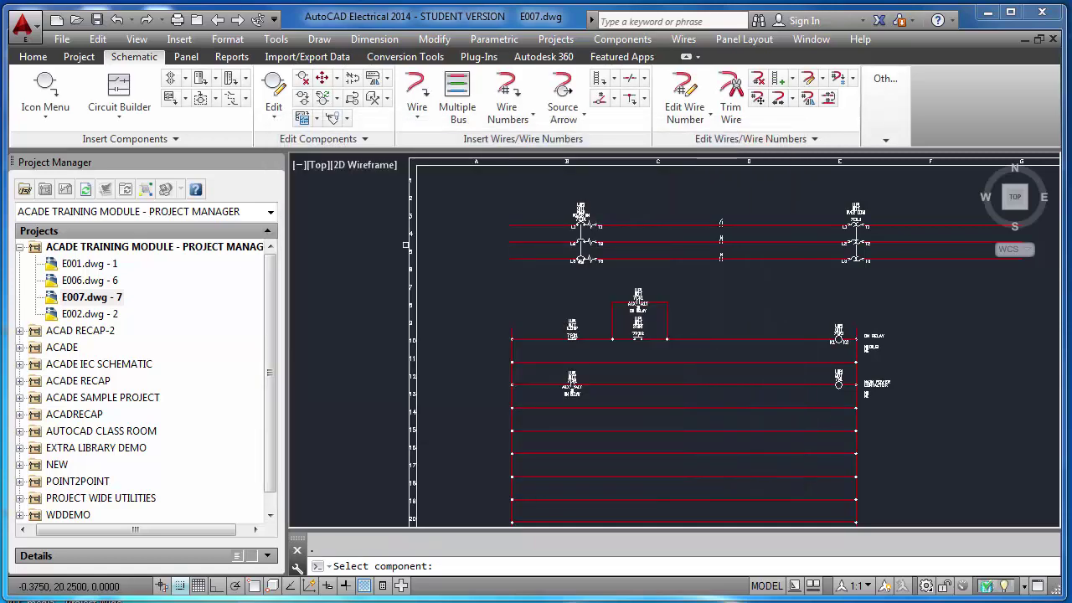
pyautogui.scroll(5, 840, 383)
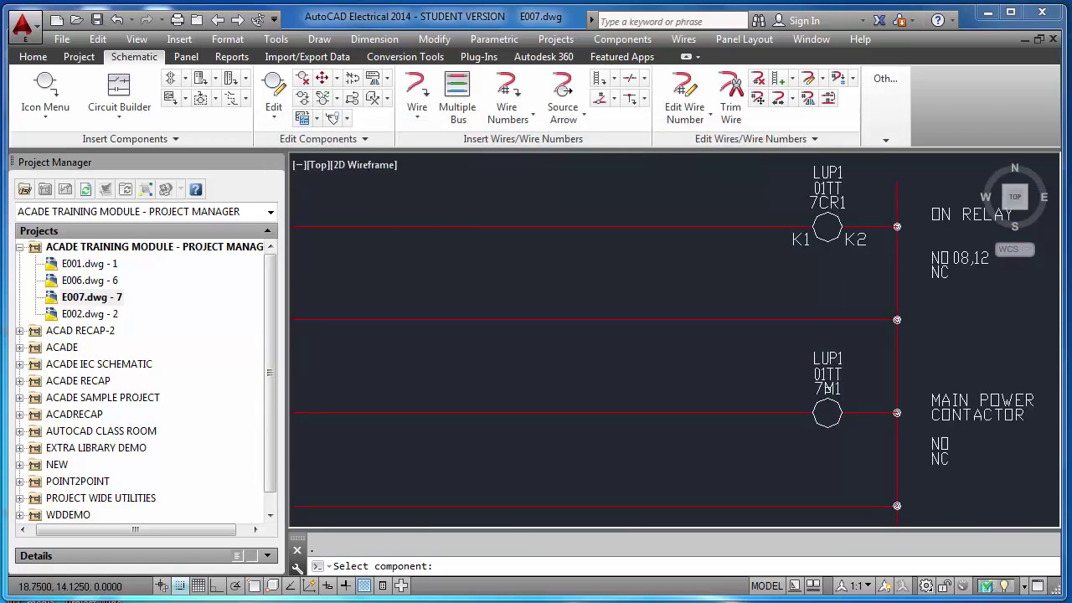
pyautogui.click(826, 389)
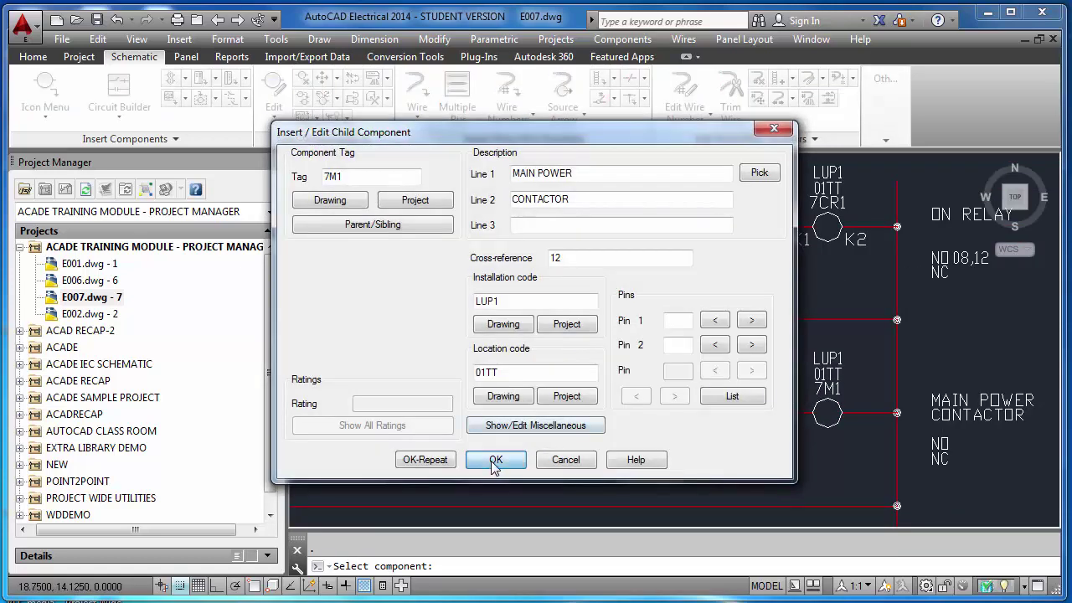
pyautogui.click(495, 460)
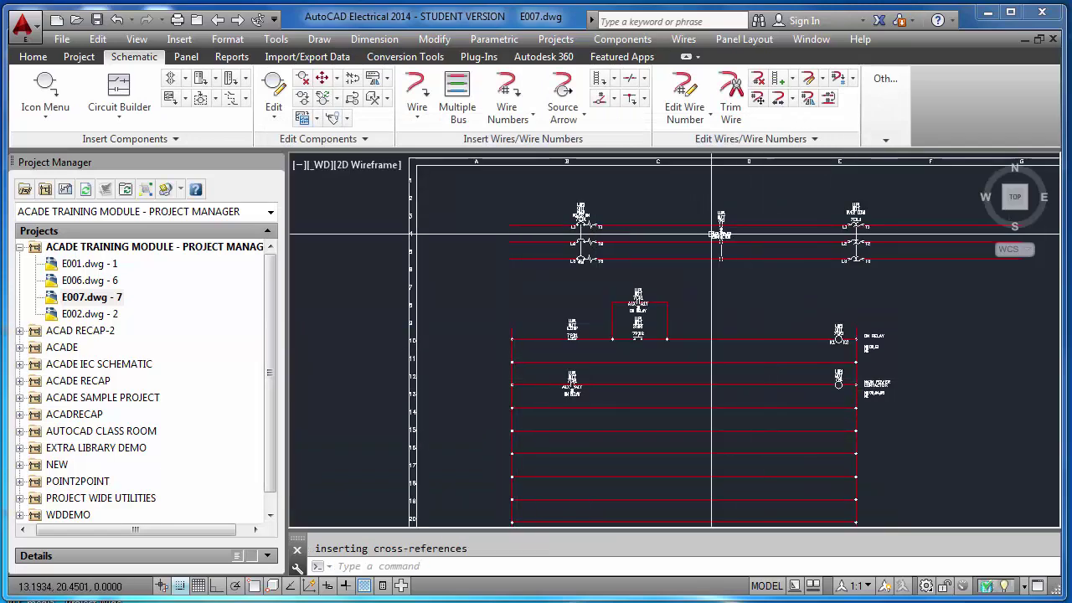
# - Place a Relay NO Contact on the ladder's fifth rung at X 7.125, Y 11.875
pyautogui.scroll(4, 746, 227)
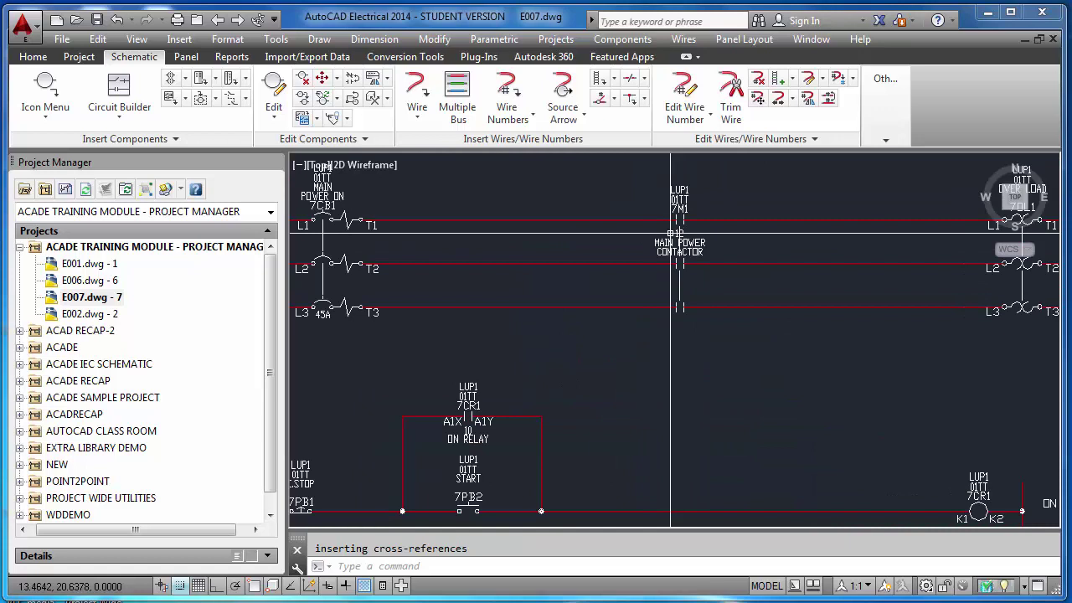
pyautogui.scroll(-3, 670, 232)
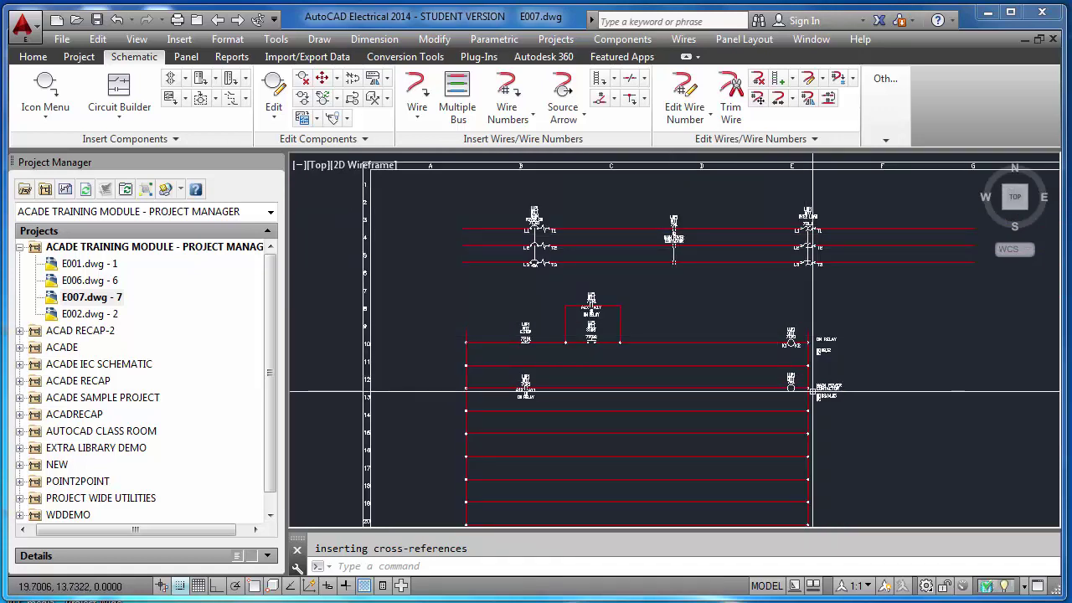
pyautogui.scroll(2, 796, 385)
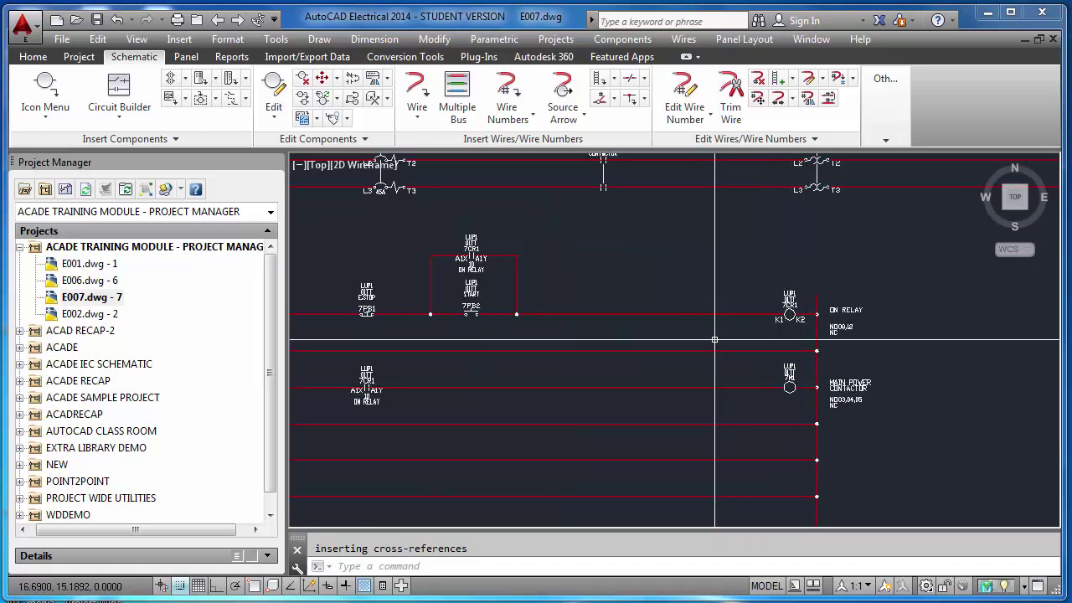
pyautogui.scroll(-2, 809, 360)
pyautogui.scroll(2, 599, 414)
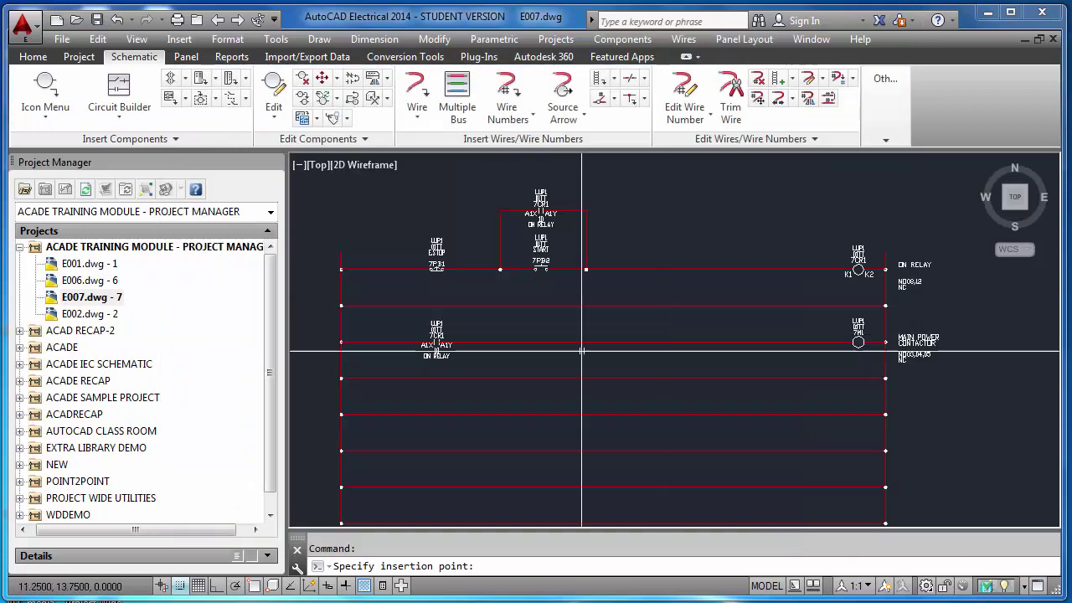
pyautogui.click(837, 312)
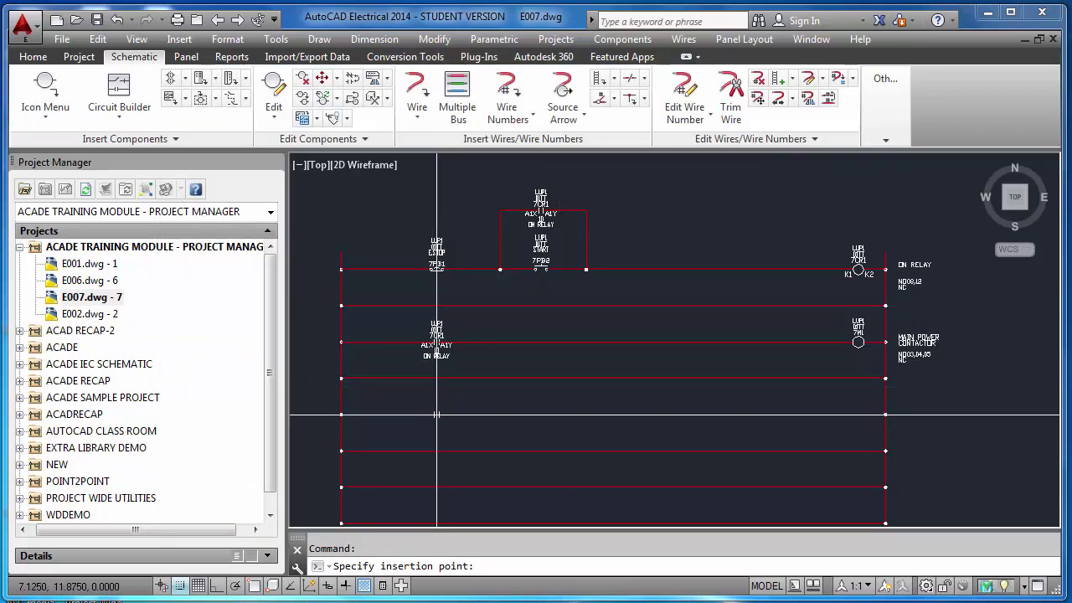
pyautogui.click(437, 414)
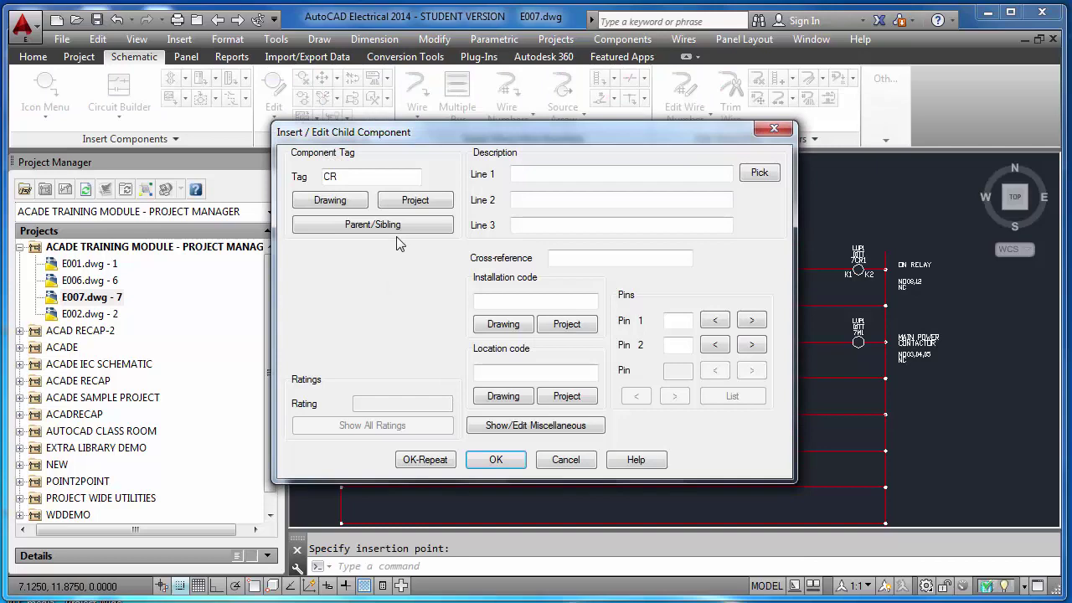
# - Link the fifth-rung contact to the parent ON RELAY coil 7CR1, accepting pins A2X and A2Y
pyautogui.click(403, 225)
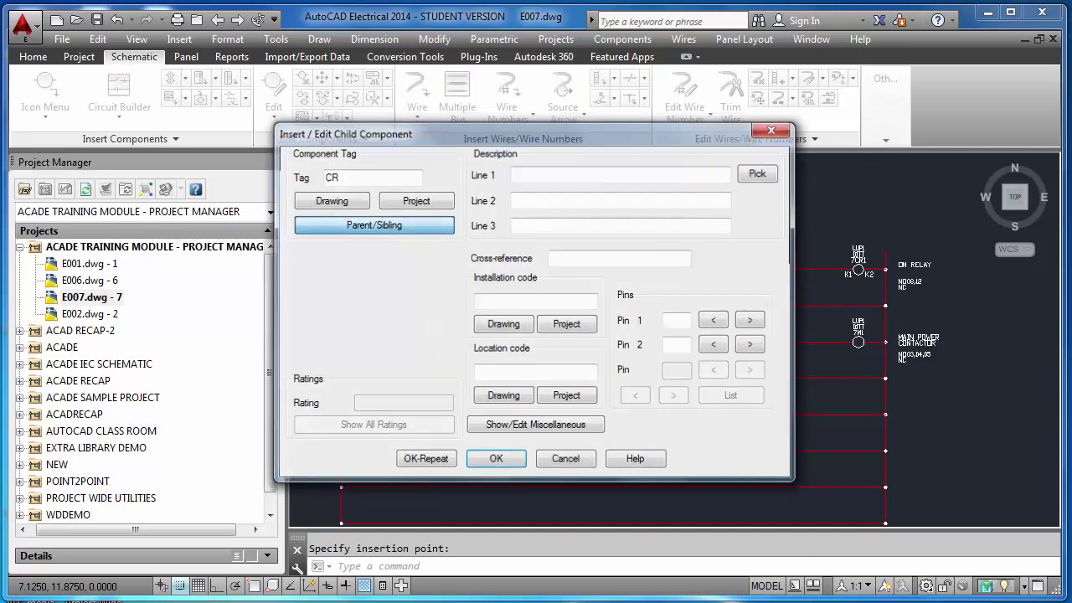
pyautogui.click(854, 270)
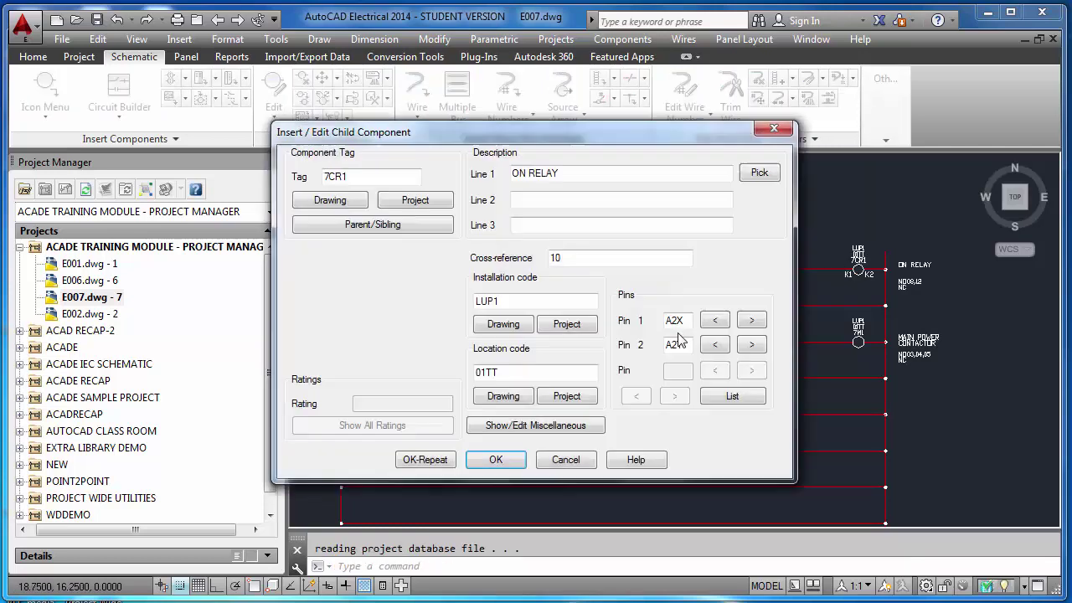
pyautogui.click(493, 461)
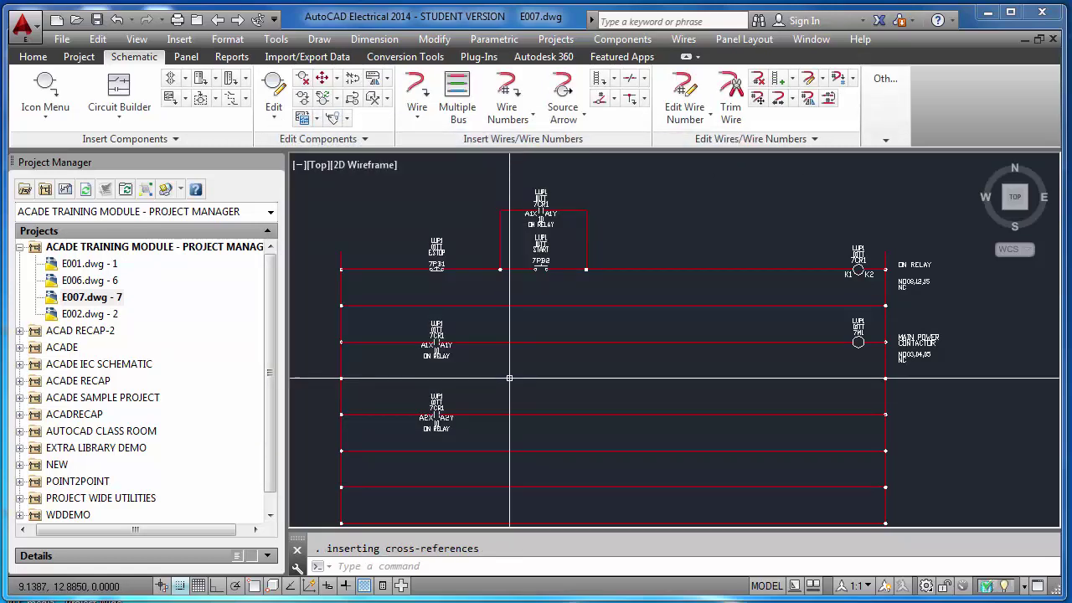
# - Insert a Relay NO Contact on the ladder's seventh rung at X 7.125, Y 9.875, and link it to parent coil 7CR1
pyautogui.press('Return')
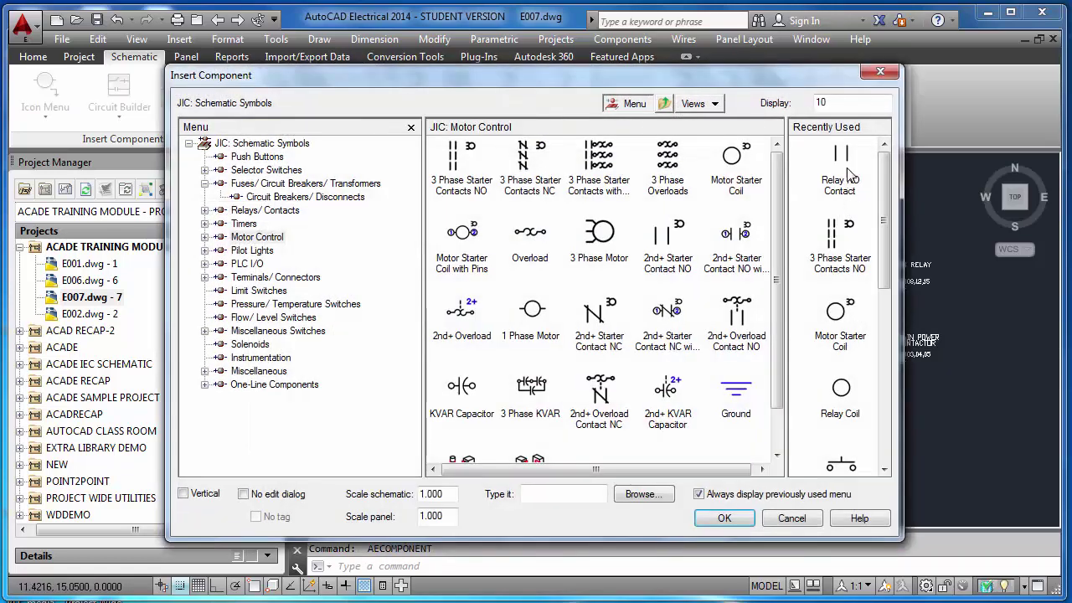
pyautogui.click(850, 178)
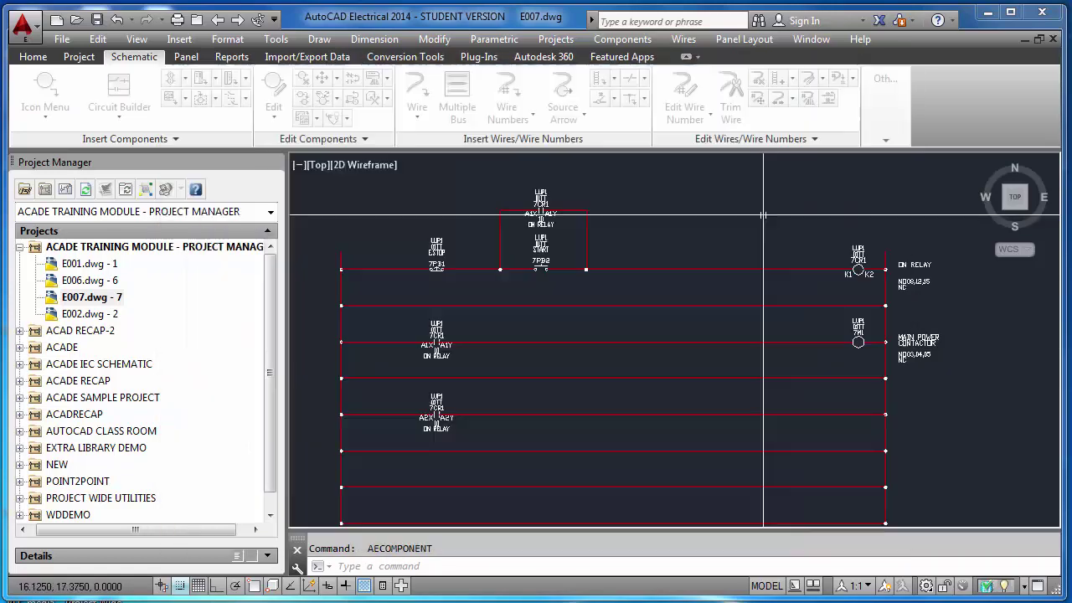
pyautogui.click(433, 487)
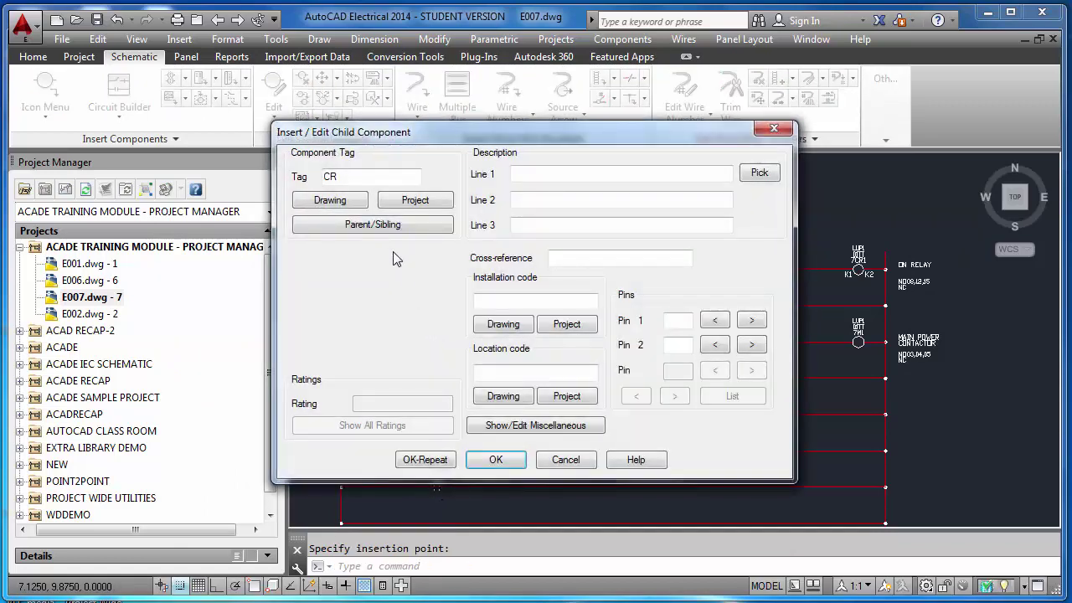
pyautogui.click(407, 226)
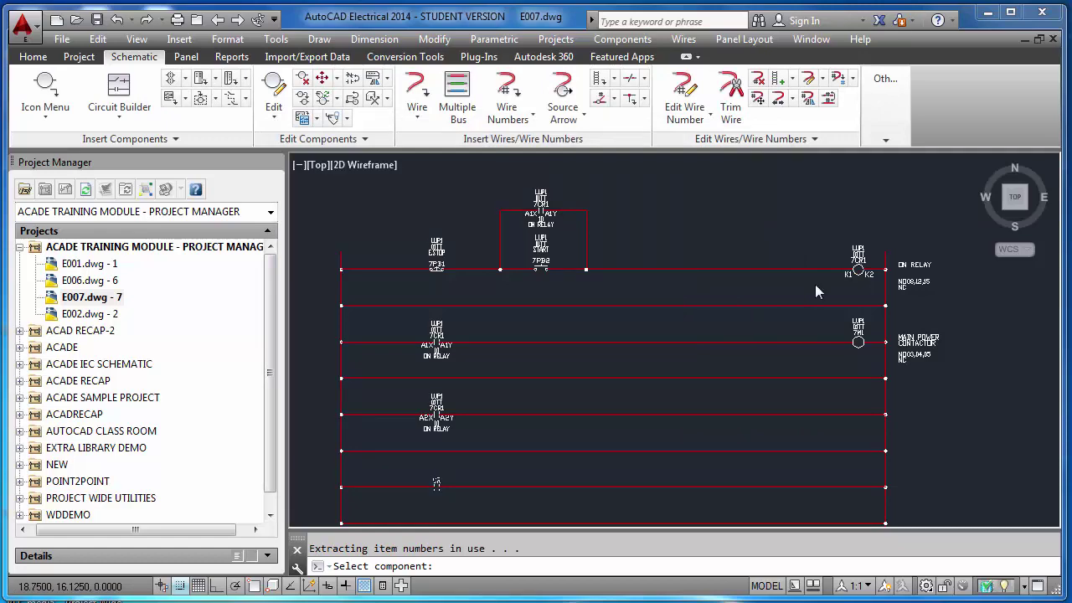
pyautogui.click(858, 268)
pyautogui.click(524, 462)
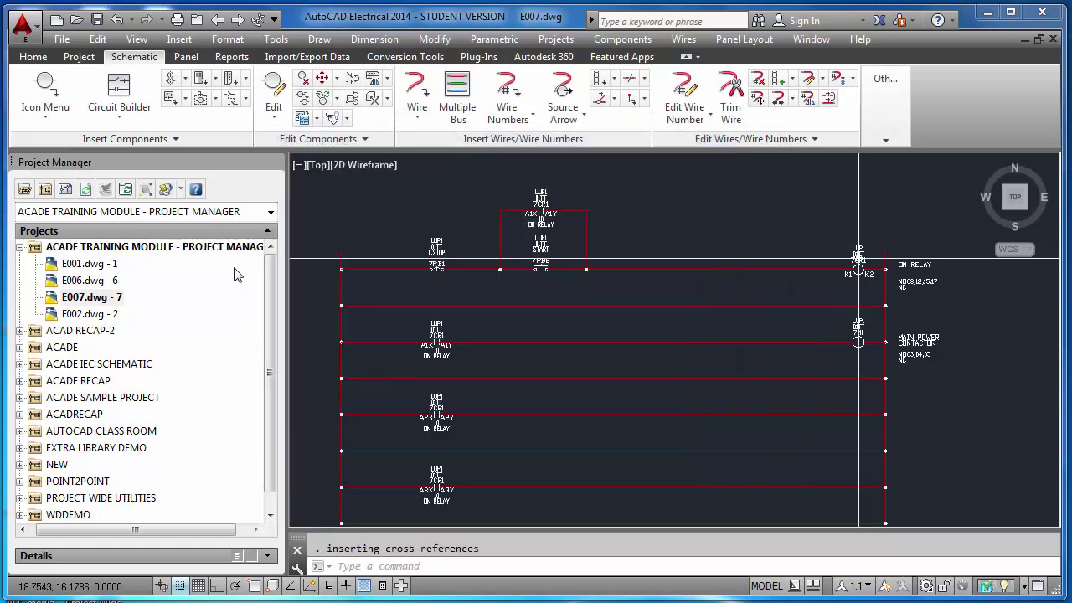
# - Place a Green Standard pilot light on the ladder's fifth rung at X 17, Y 11.875
pyautogui.click(45, 91)
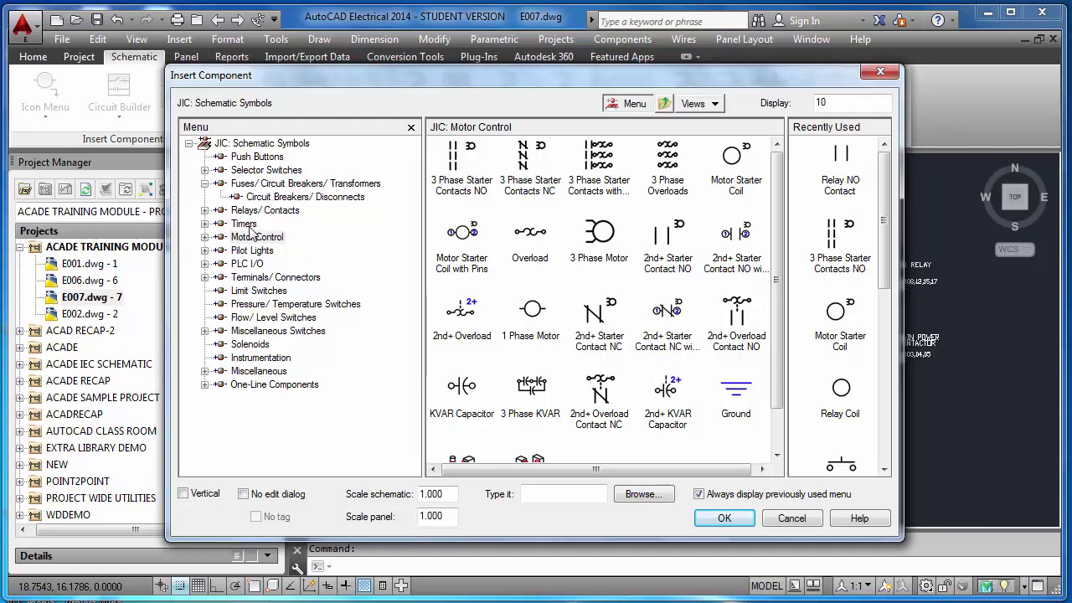
pyautogui.click(256, 250)
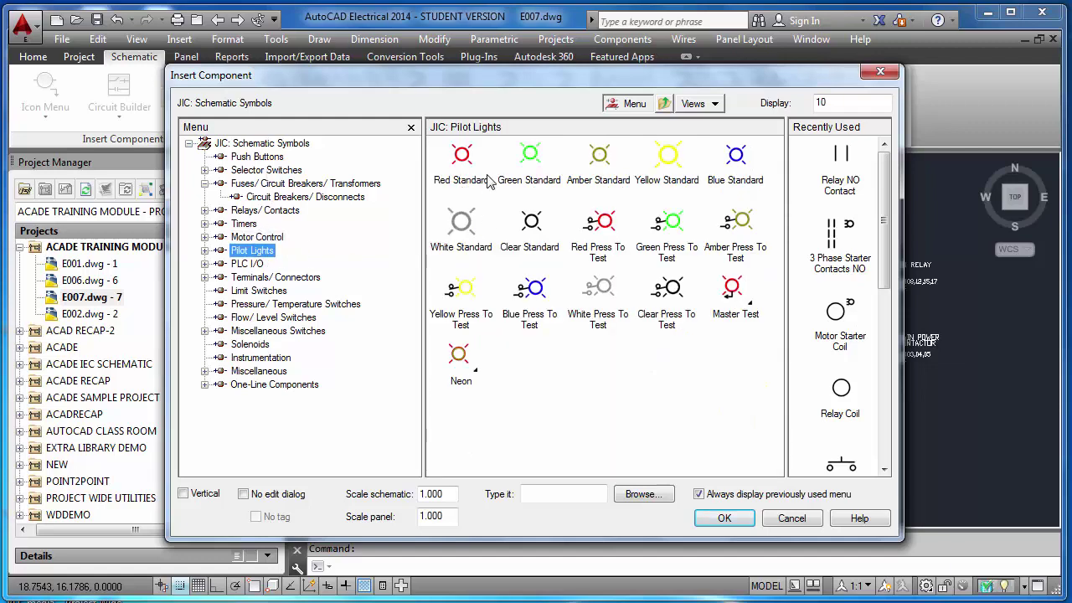
pyautogui.click(525, 172)
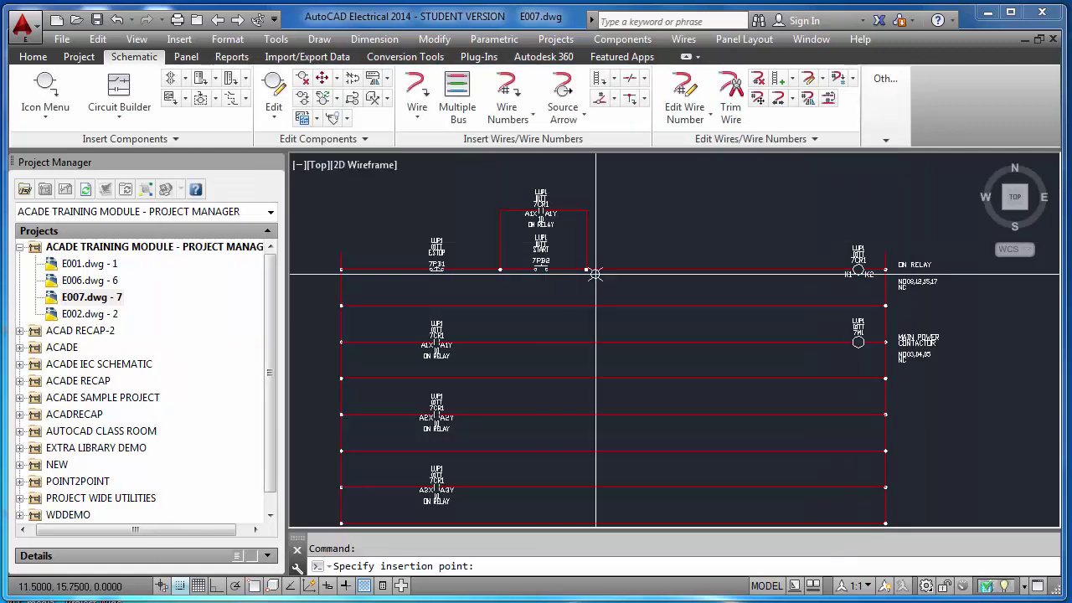
pyautogui.click(795, 414)
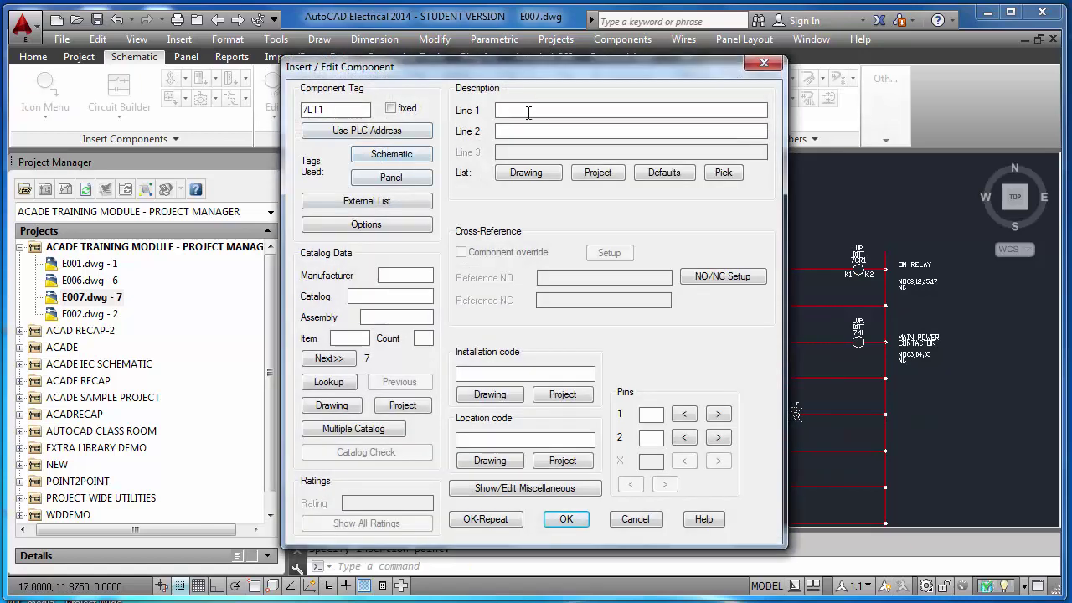
# - Describe pilot light 7LT1 as POWER ON, assign the next item number 7, and pick AB catalog part 800H-PR16G
pyautogui.write('POWER ON')
pyautogui.click(341, 364)
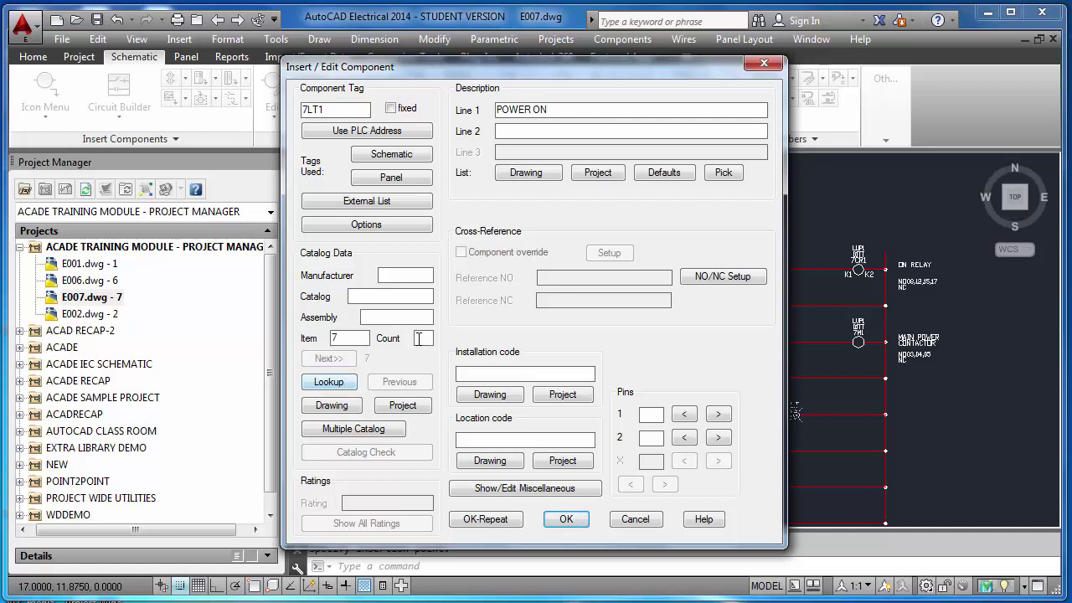
pyautogui.click(346, 383)
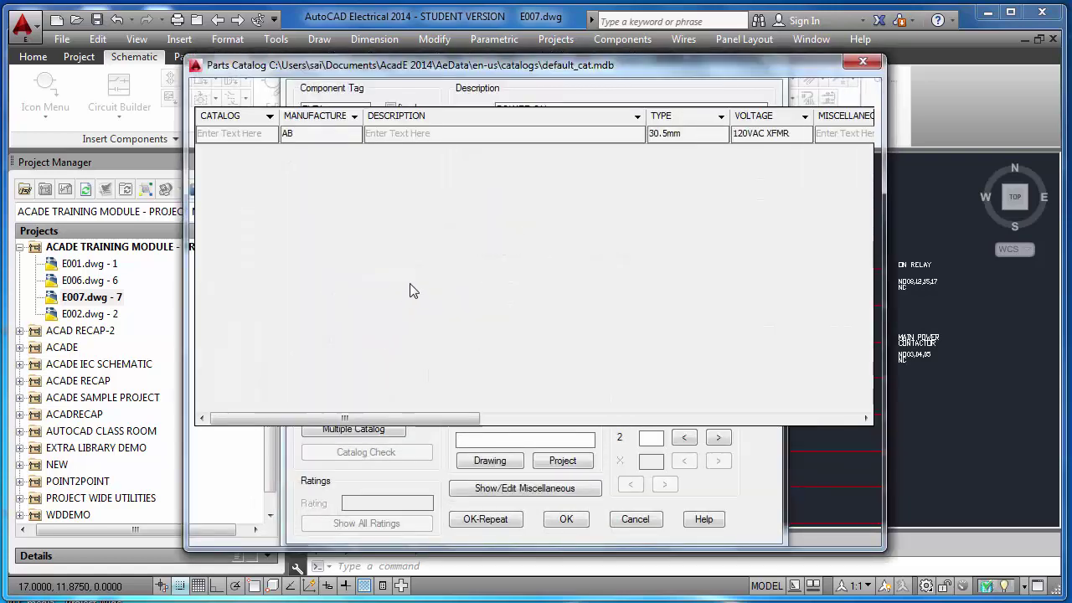
pyautogui.click(677, 527)
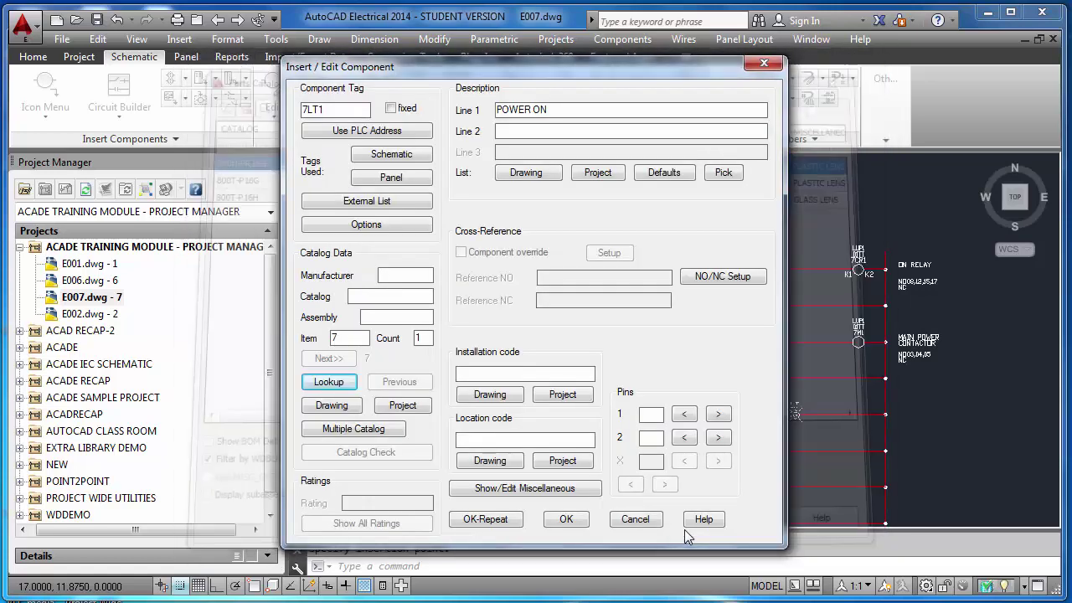
# - Set 7LT1's installation code to LUP1 and location code to 01TT, and accept the component data
pyautogui.click(505, 374)
pyautogui.write('LUP1')
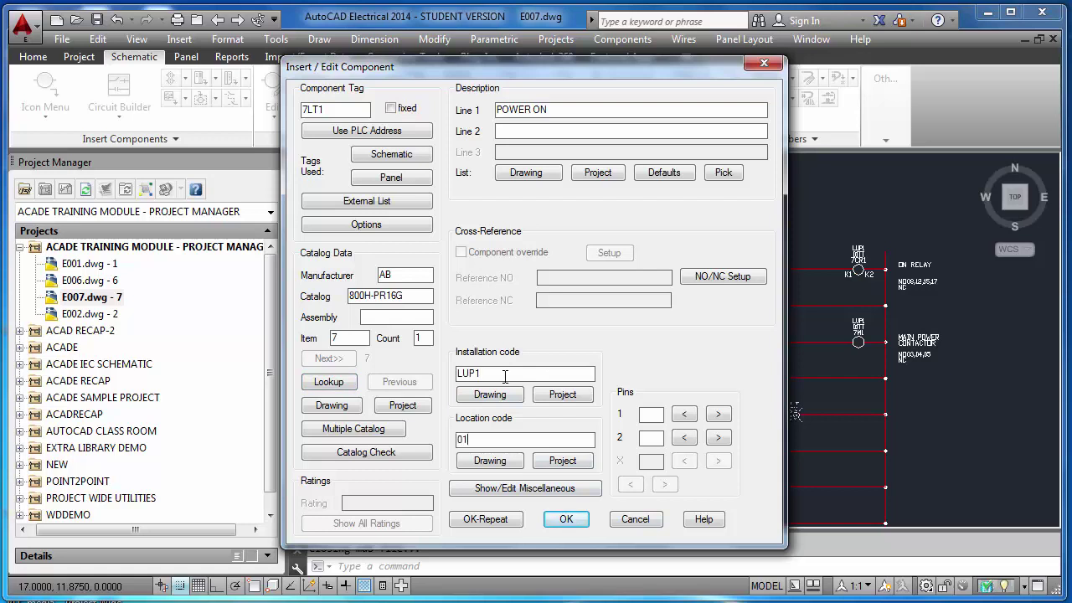
pyautogui.click(566, 520)
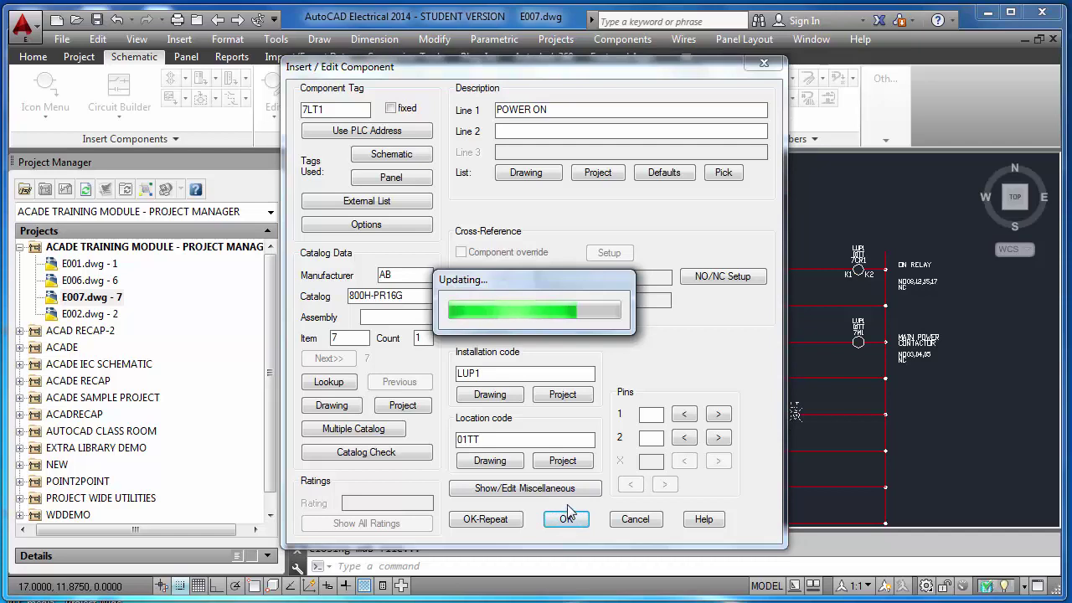
# - Place a Red Standard pilot light on the ladder's seventh rung at X 17, Y 9.875
pyautogui.press('Return')
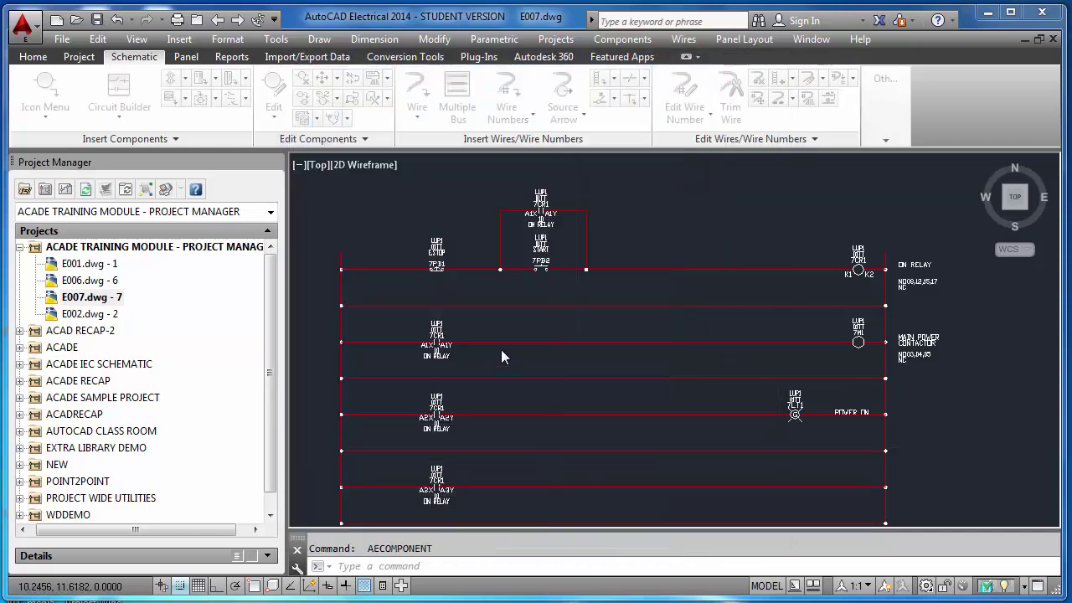
pyautogui.click(463, 159)
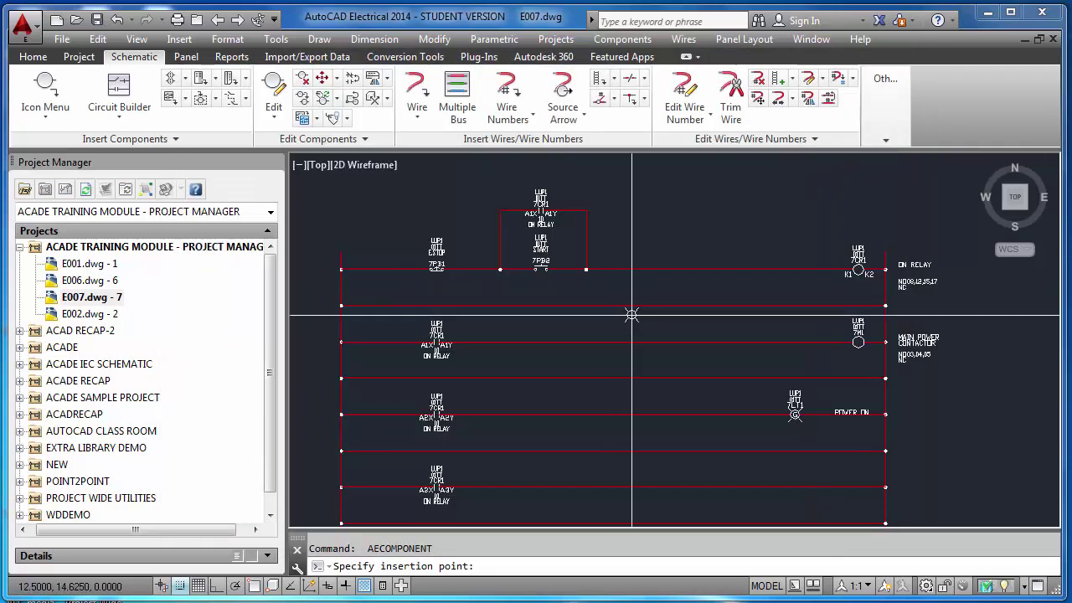
pyautogui.click(795, 487)
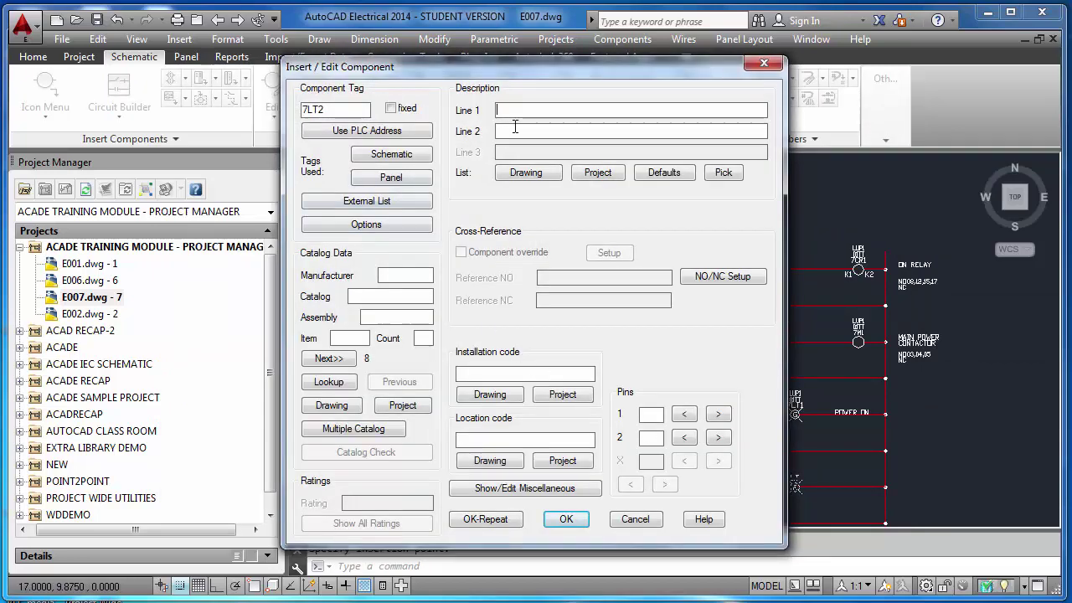
# - Describe pilot light 7LT2 as POWER OFF, assign the next item number 8, and pick AB catalog part 800H-PR16R
pyautogui.write('POWER OFF')
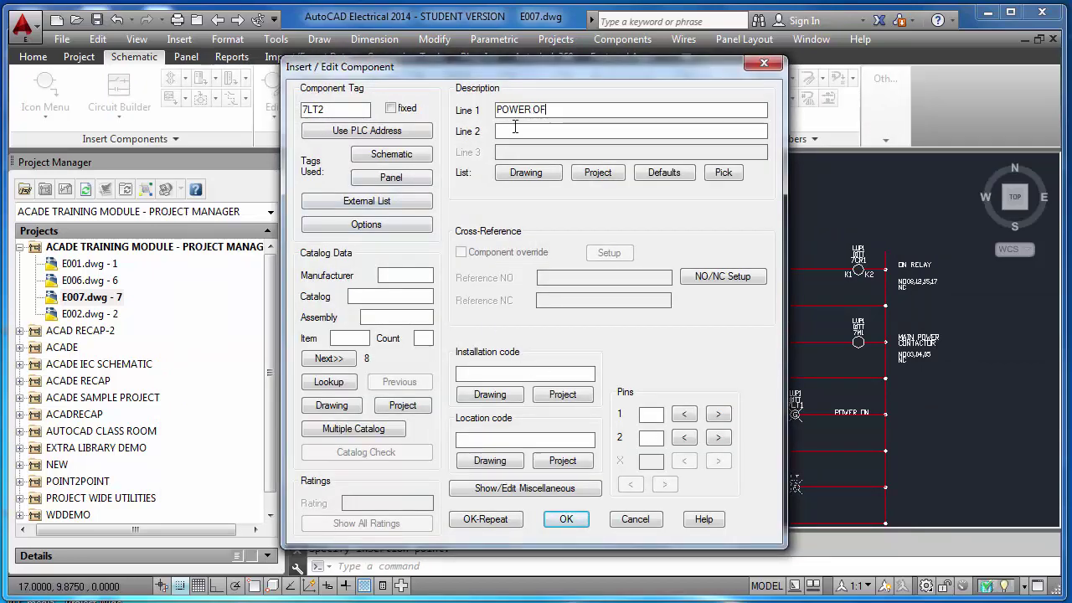
pyautogui.click(342, 360)
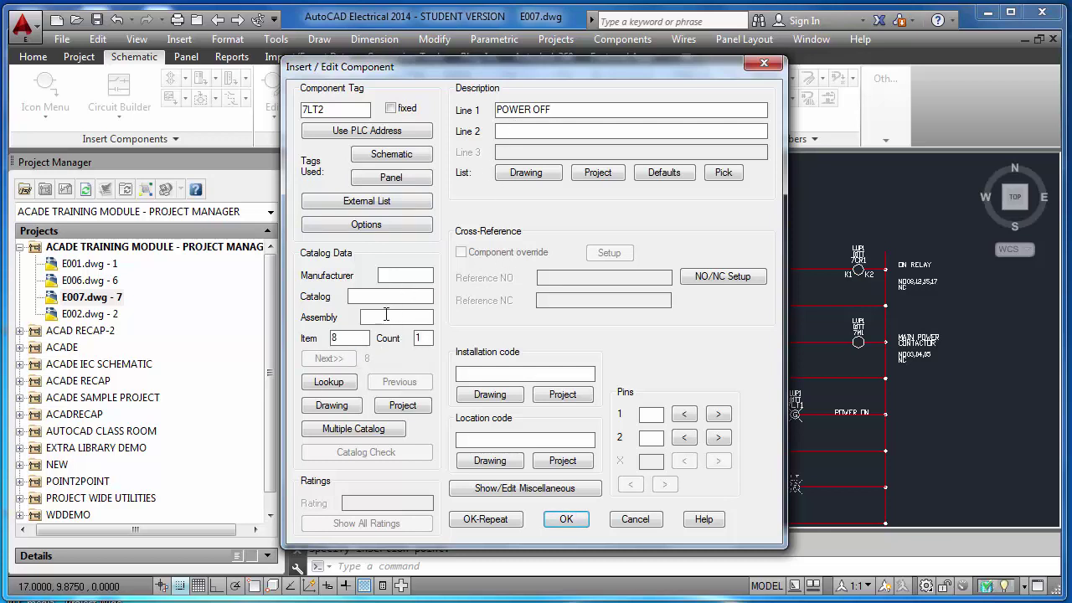
pyautogui.click(327, 384)
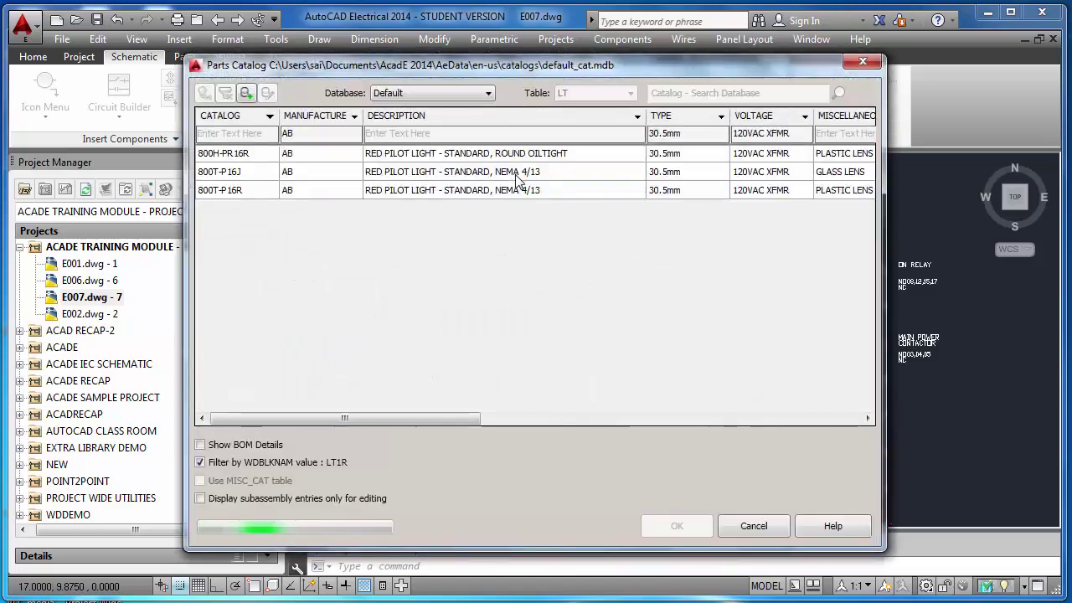
pyautogui.click(676, 528)
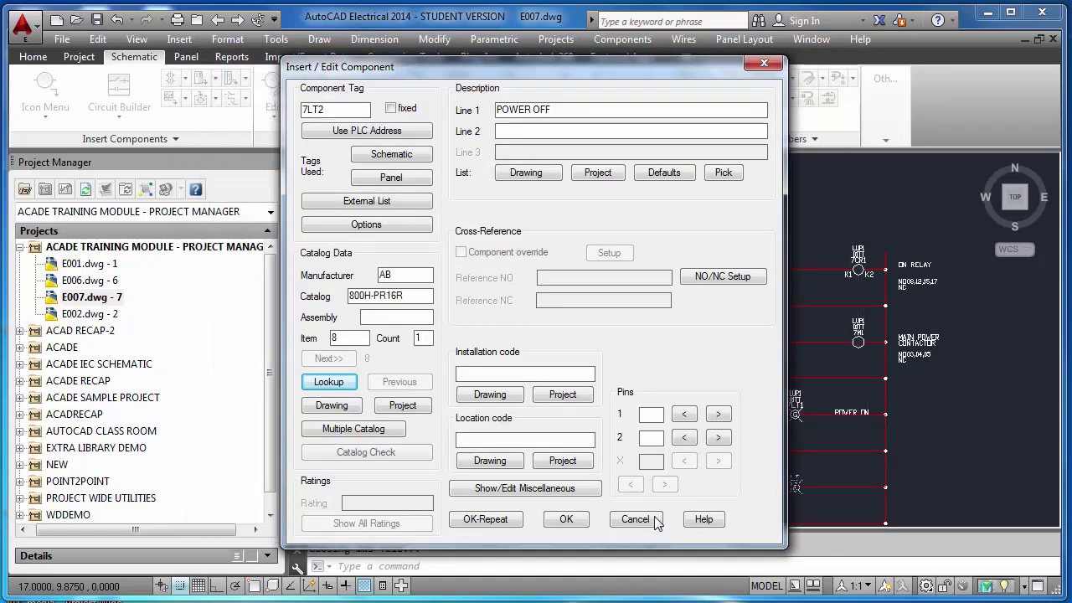
# - Set 7LT2's installation code to LUP1 and location code to 01TT, and accept the component data
pyautogui.click(509, 375)
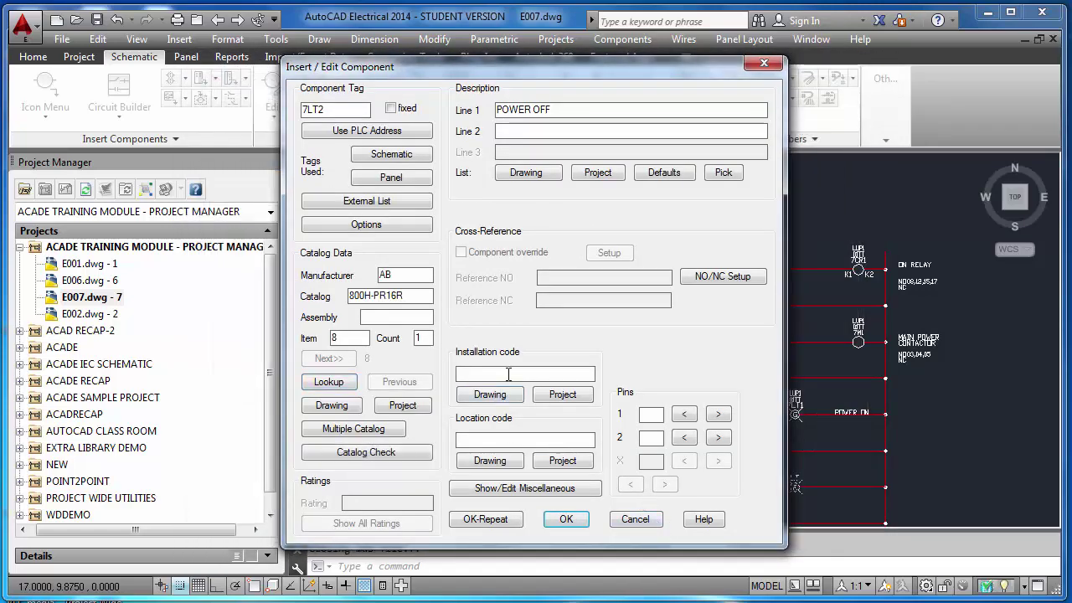
pyautogui.write('LUP1')
pyautogui.press('Tab')
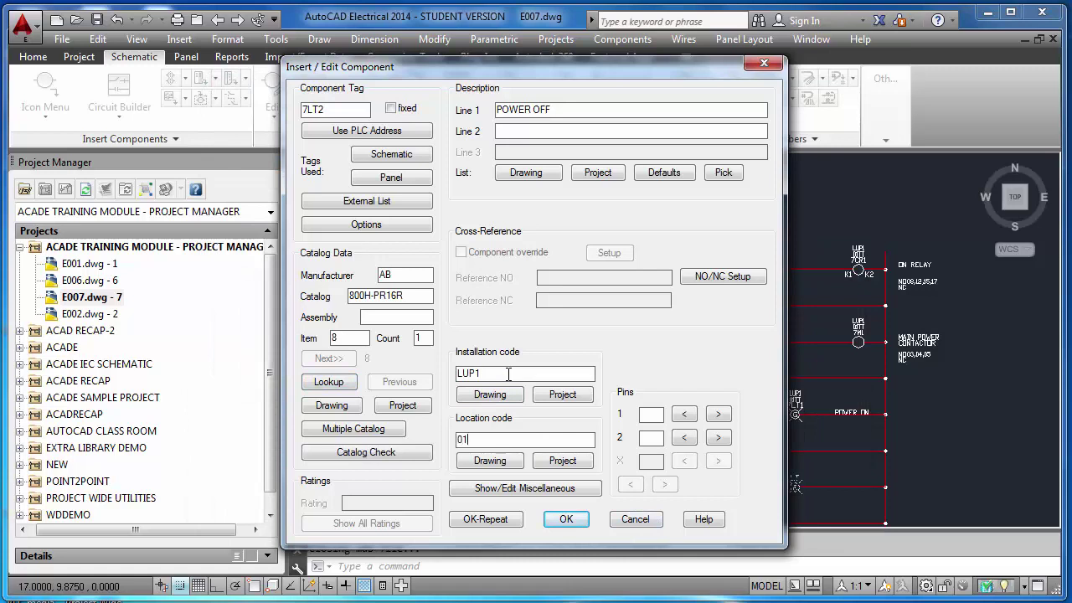
pyautogui.click(566, 519)
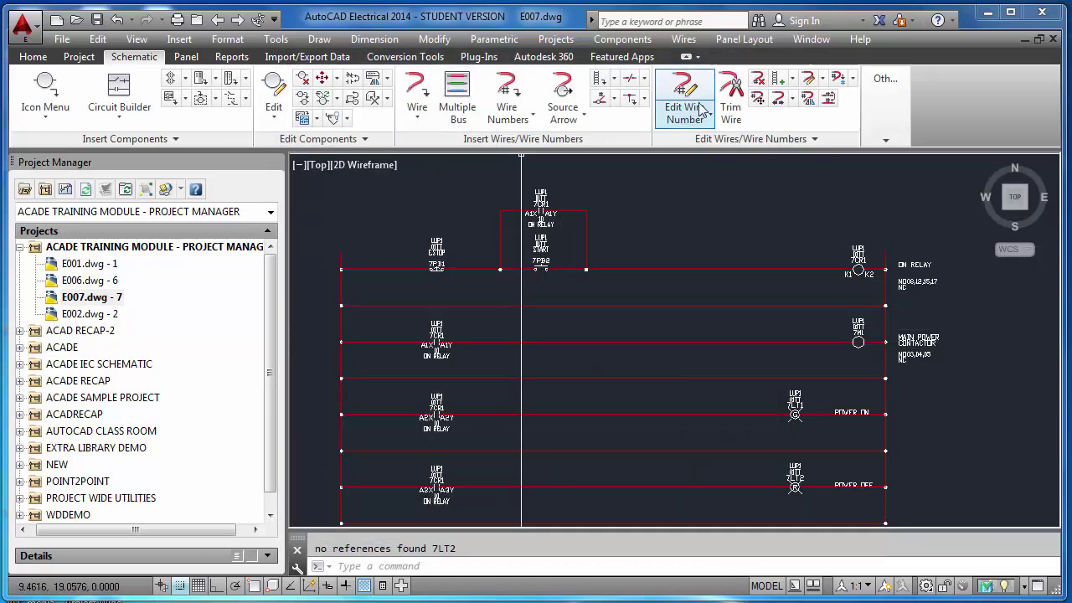
# - Trim the ladder's right vertical bus wire between the seventh and eighth rungs with Trim Wire
pyautogui.click(731, 90)
pyautogui.scroll(-3, 737, 346)
pyautogui.scroll(2, 737, 346)
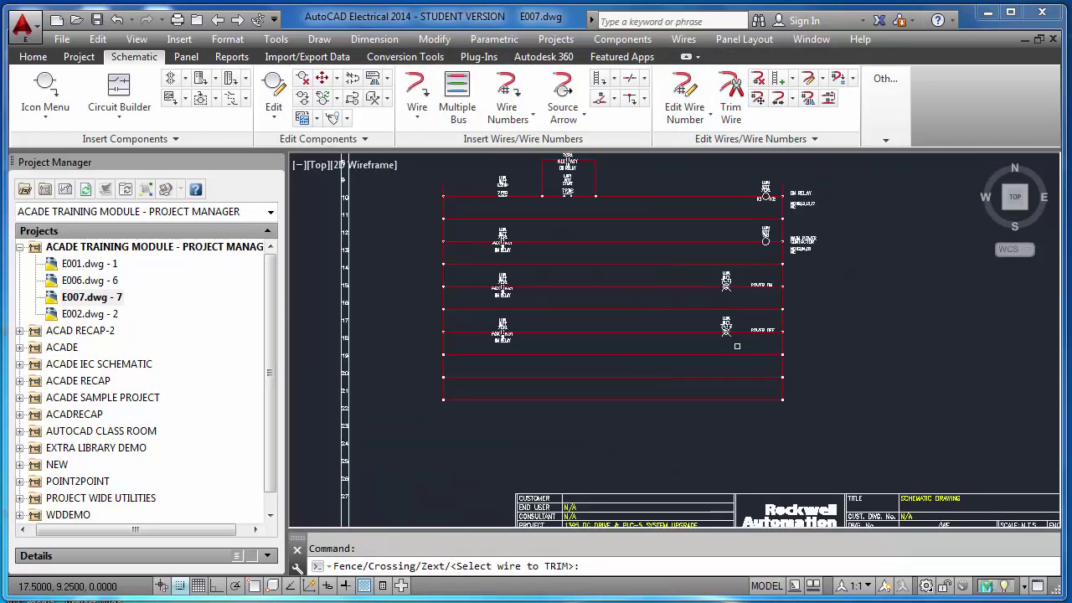
pyautogui.click(782, 346)
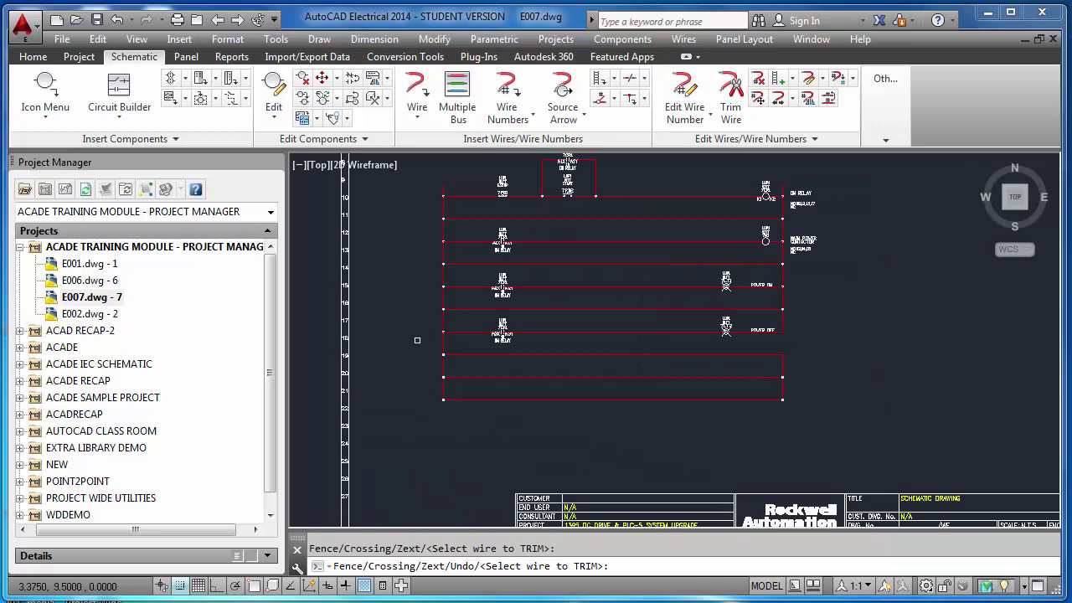
# - Trim the unused rungs between the component rungs, the left bus below the POWER OFF rung, and the empty rung at line 19
pyautogui.click(443, 344)
pyautogui.click(491, 309)
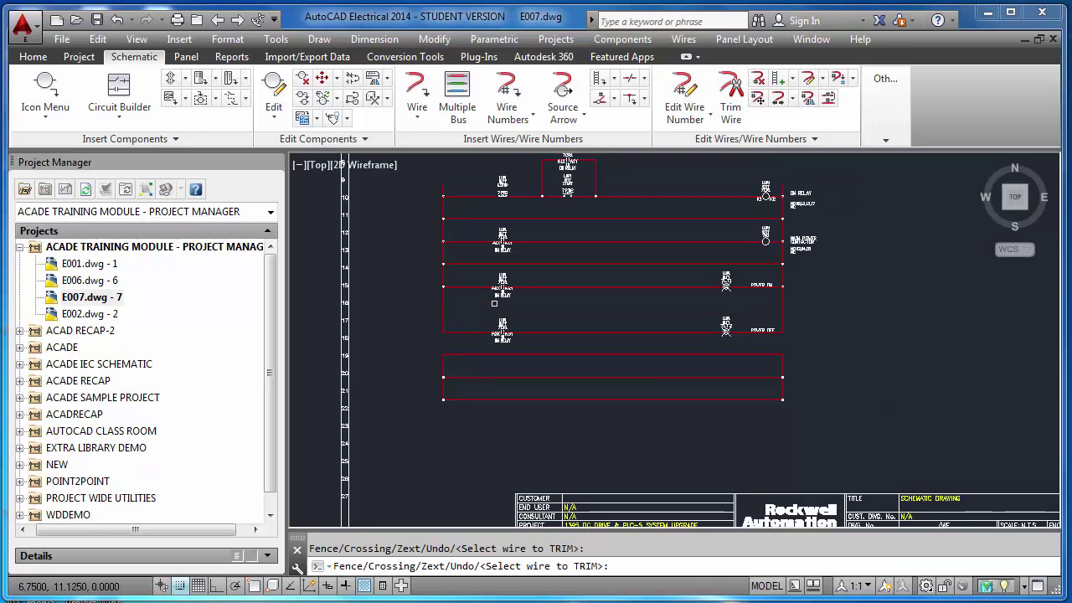
pyautogui.click(536, 264)
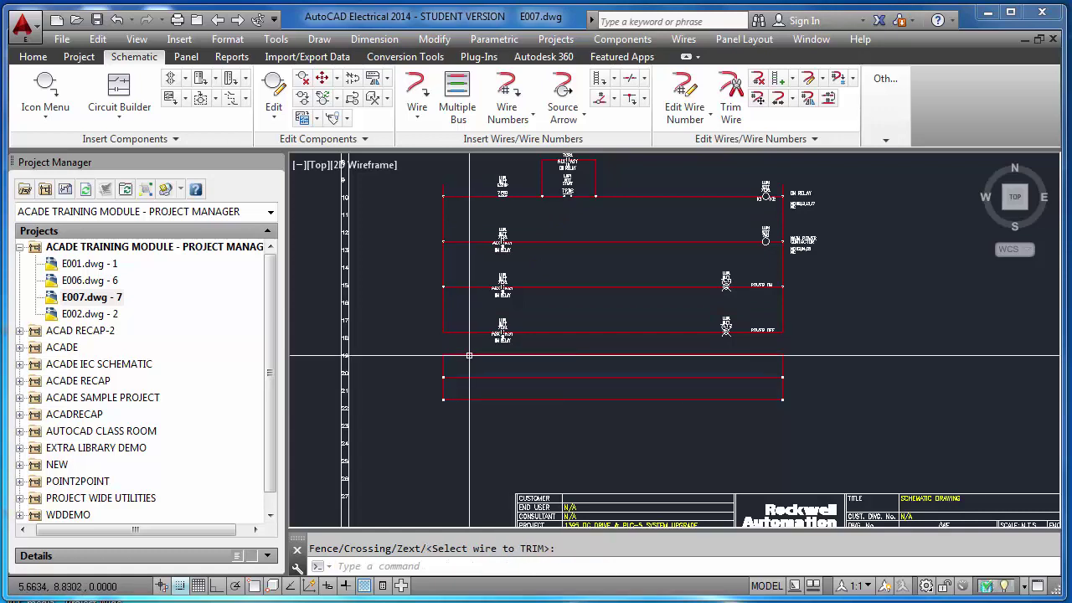
pyautogui.click(466, 355)
pyautogui.press('Return')
pyautogui.press('Return')
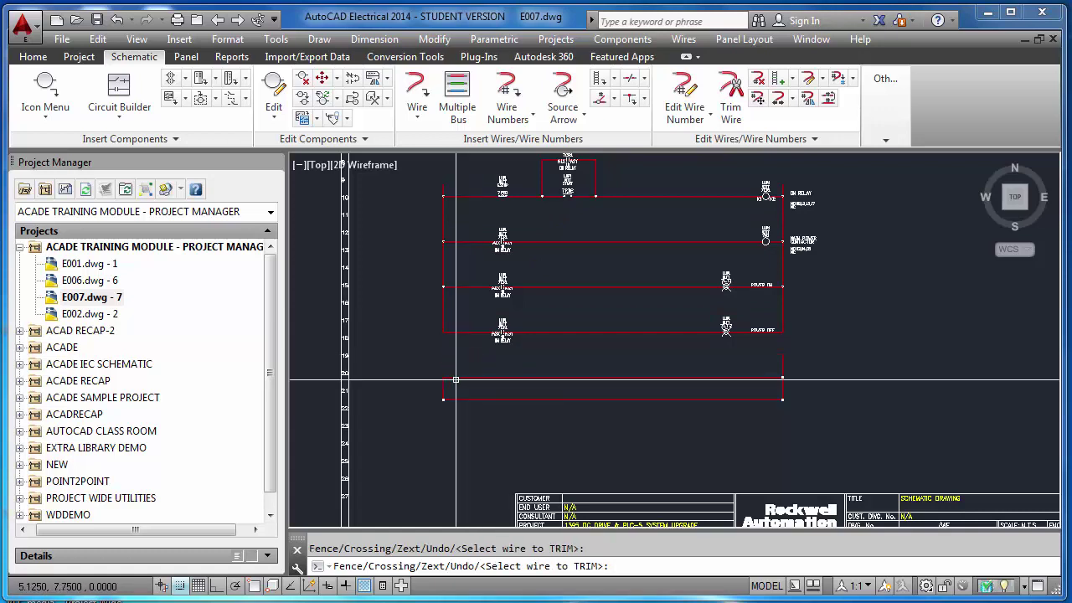
pyautogui.press('Escape')
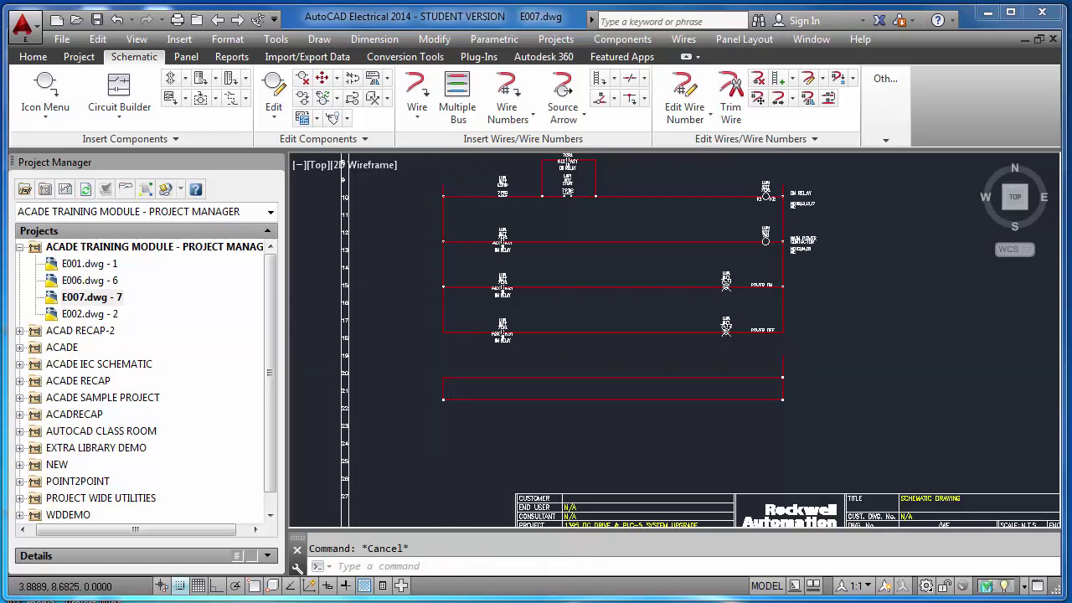
# - Delete the leftover empty wire loop below the POWER OFF rung
pyautogui.click(429, 358)
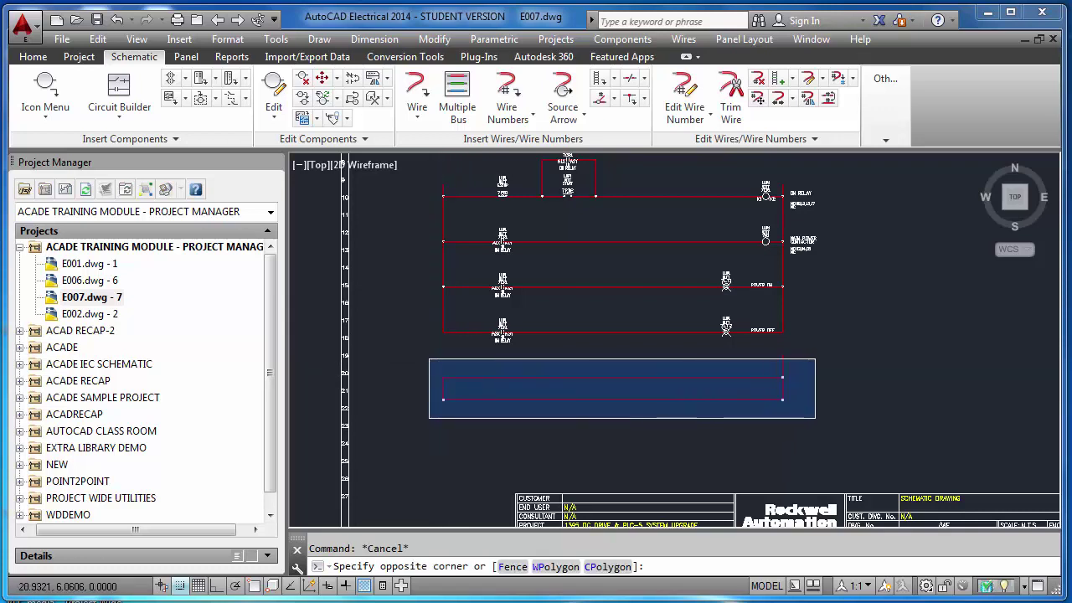
pyautogui.press('Escape')
pyautogui.click(812, 431)
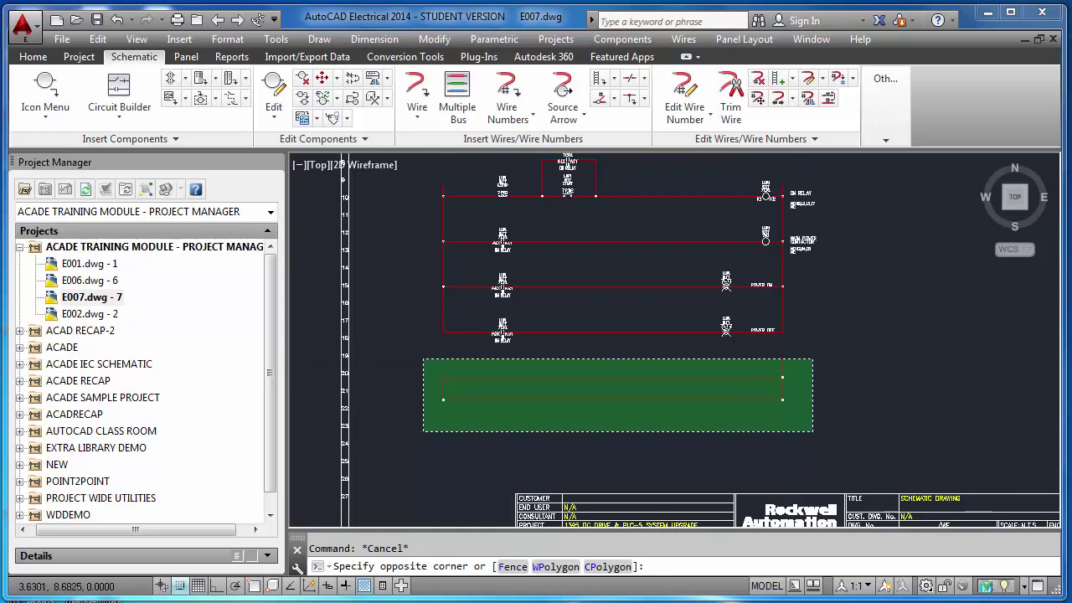
pyautogui.click(428, 351)
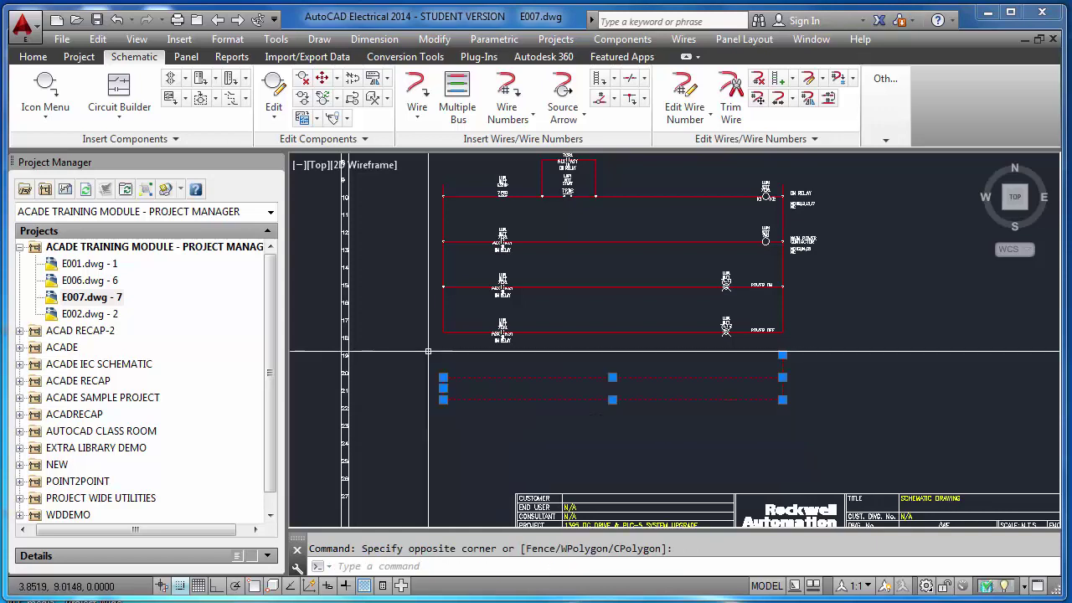
pyautogui.press('Delete')
# - Examine the cleaned-up ladder, checking the 7CR1 contacts and the POWER ON and POWER OFF lamps on the lower rungs
pyautogui.scroll(-4, 617, 271)
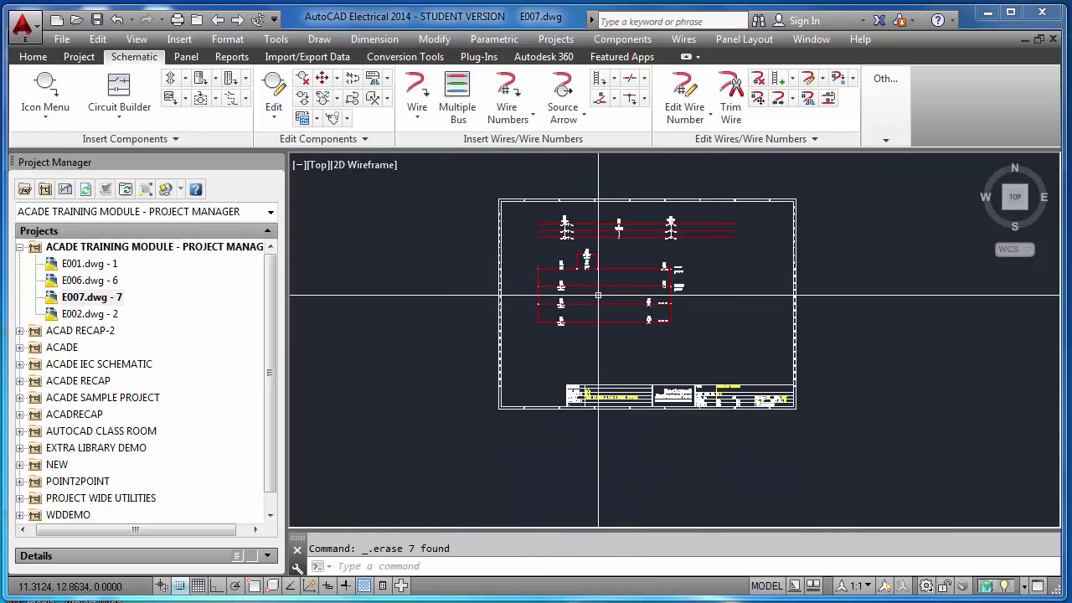
pyautogui.scroll(4, 596, 265)
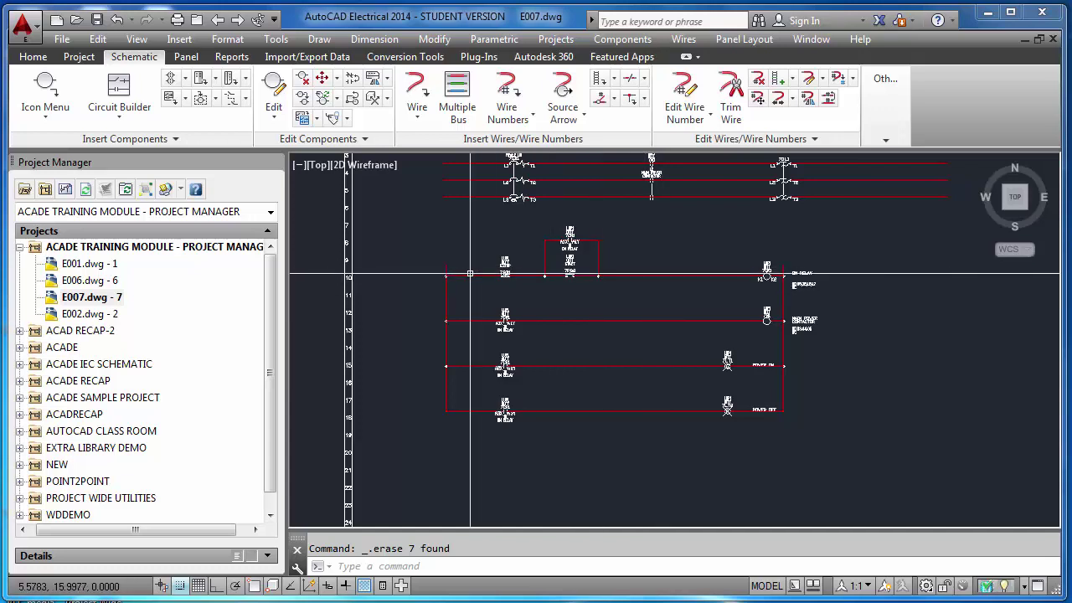
pyautogui.scroll(3, 477, 273)
pyautogui.scroll(-1, 561, 301)
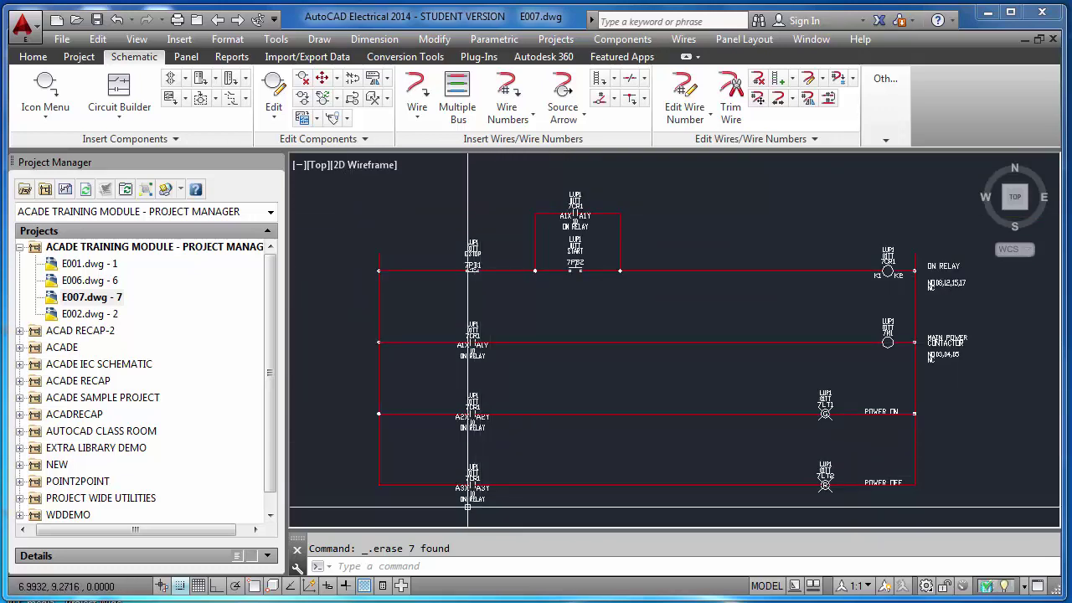
pyautogui.scroll(4, 473, 490)
pyautogui.scroll(-2, 438, 381)
pyautogui.scroll(4, 456, 432)
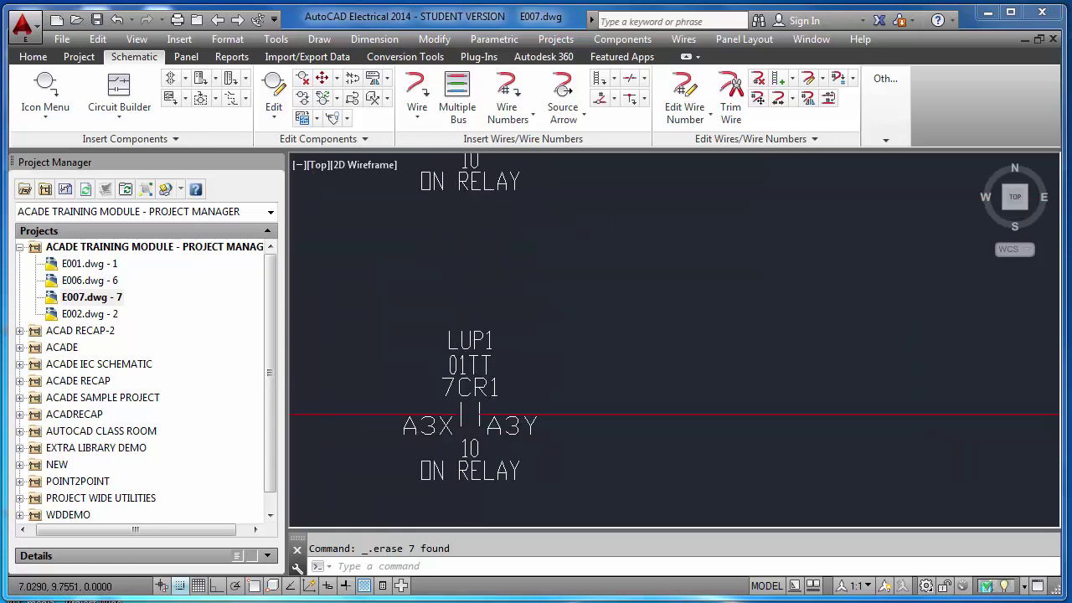
pyautogui.scroll(-4, 456, 432)
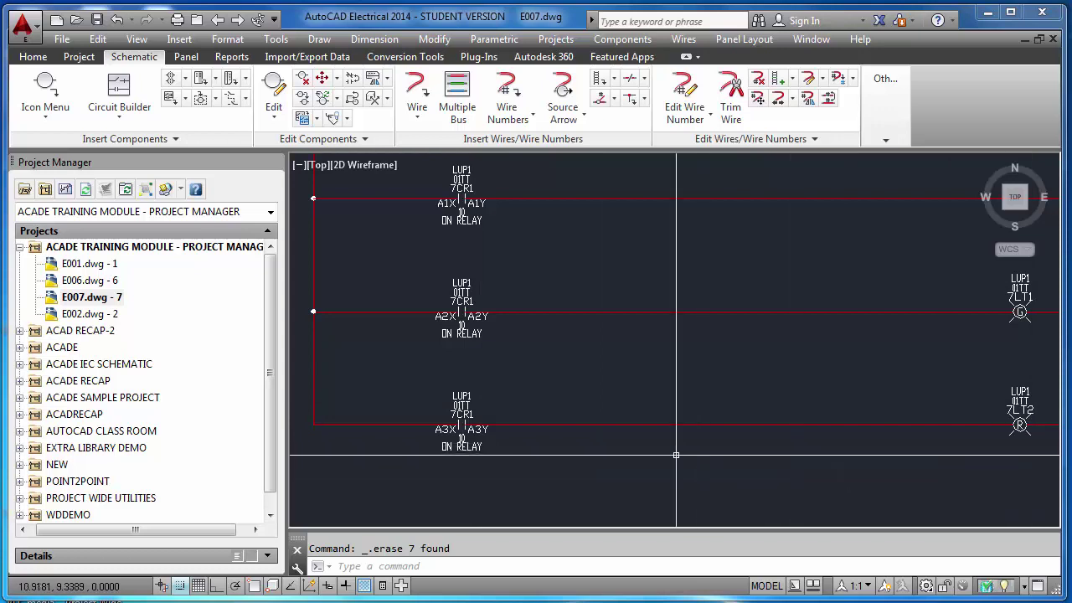
pyautogui.scroll(-2, 702, 444)
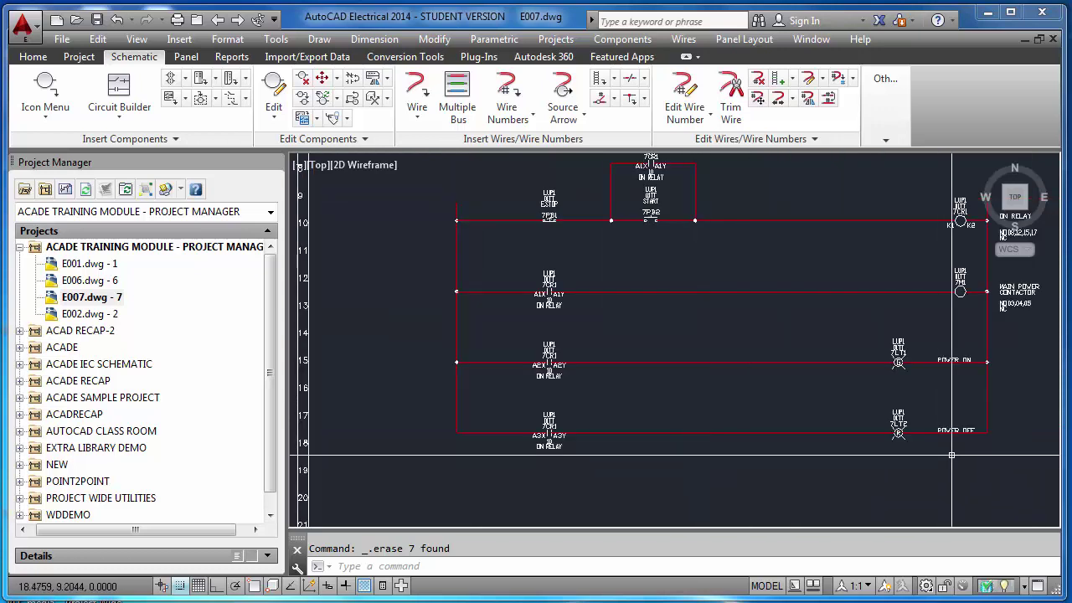
pyautogui.scroll(4, 702, 444)
pyautogui.scroll(-2, 562, 427)
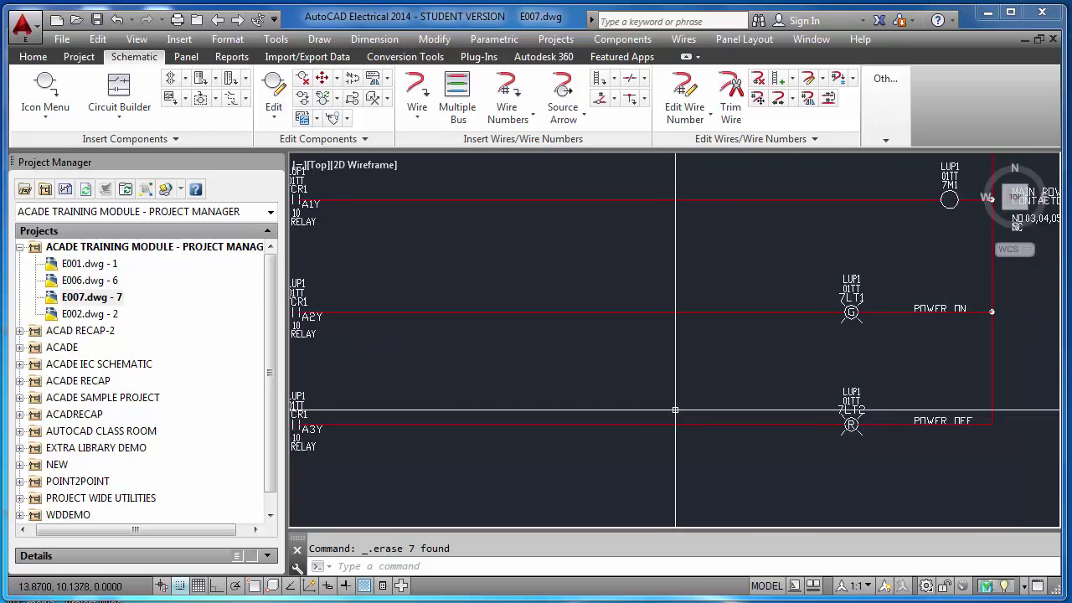
# - Toggle the A3X–A3Y contact of 7CR1 on the POWER OFF rung to normally closed and save the drawing
pyautogui.scroll(-3, 344, 419)
pyautogui.scroll(5, 503, 409)
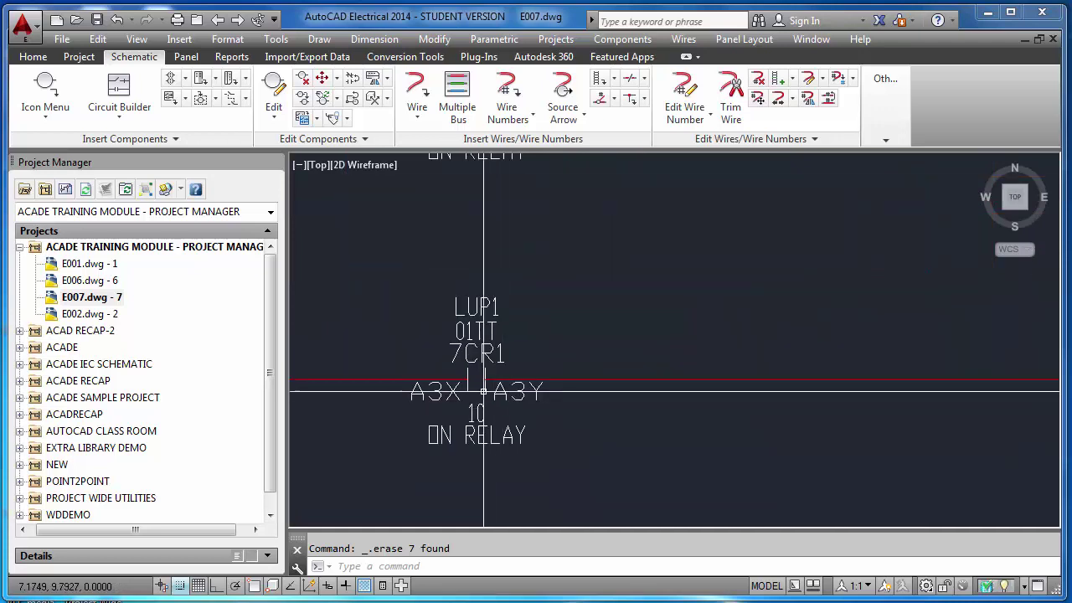
pyautogui.click(352, 80)
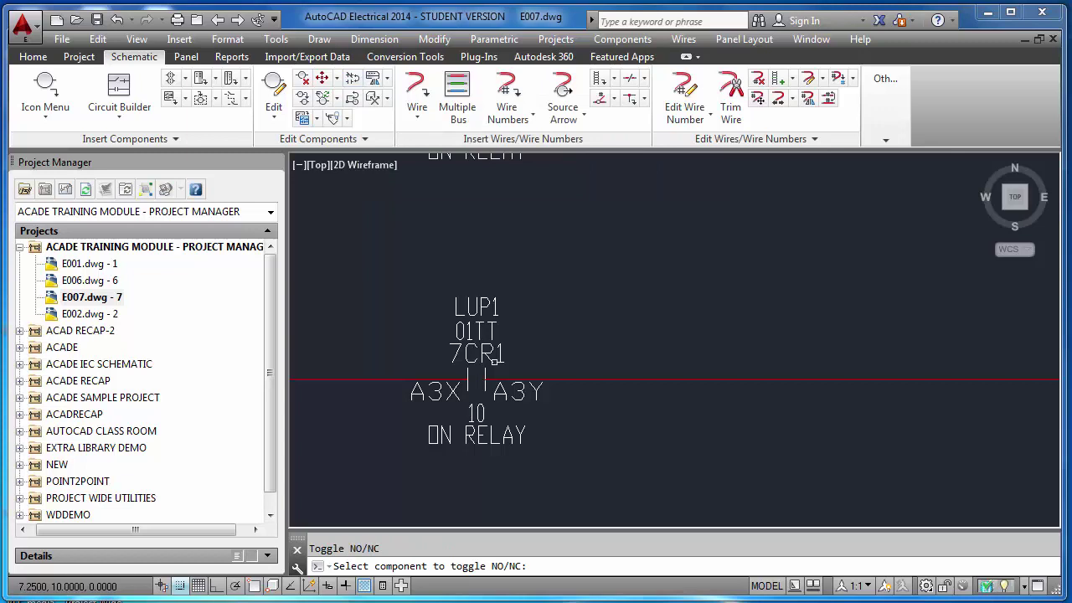
pyautogui.click(490, 360)
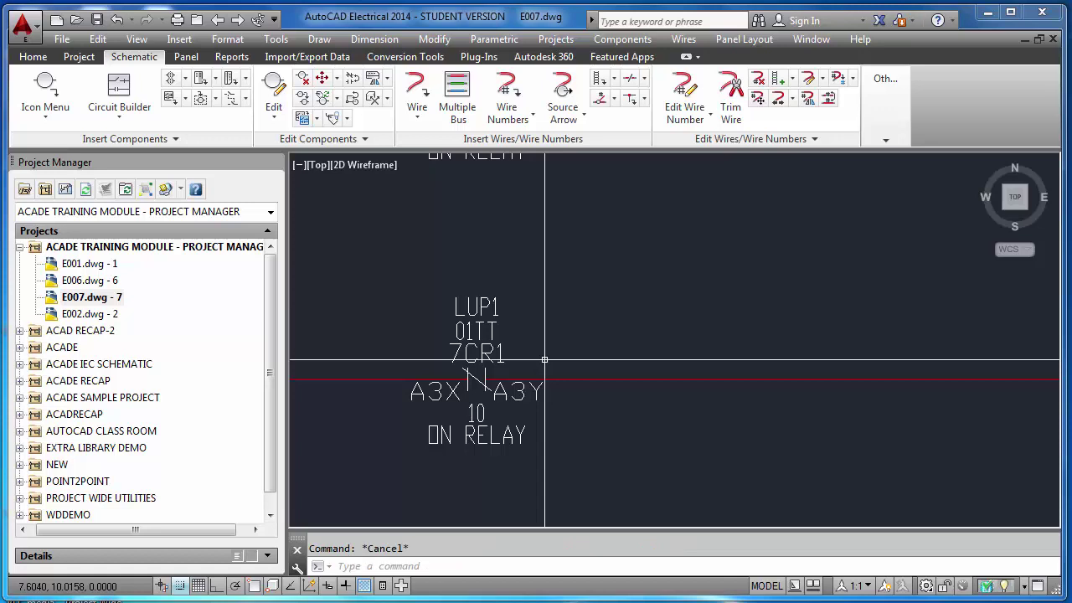
pyautogui.middleClick(544, 360)
pyautogui.middleClick(544, 361)
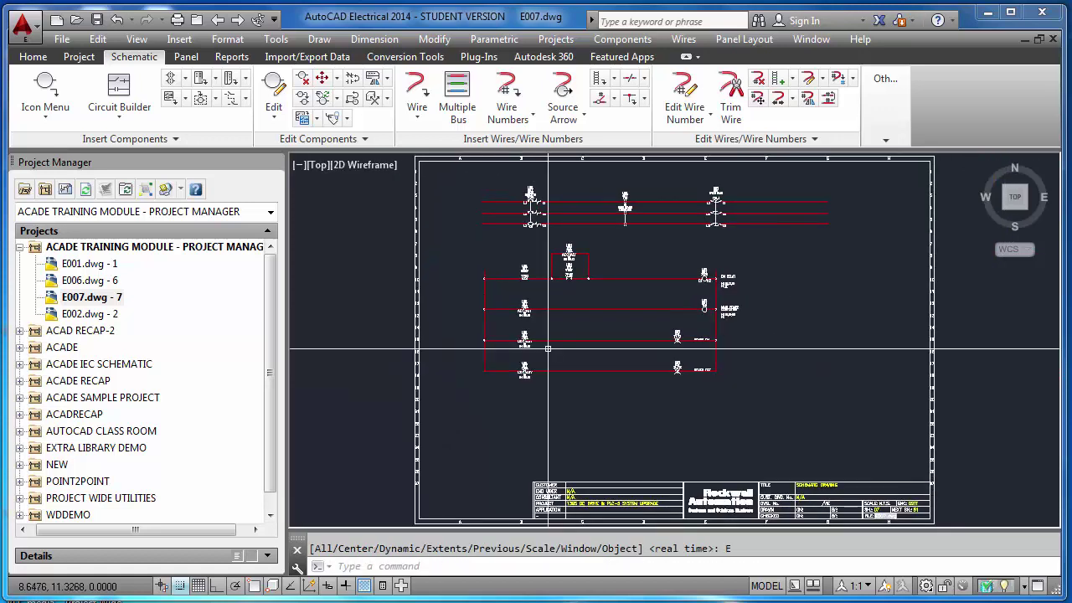
pyautogui.hotkey('ctrl', 's')
# - Stretch the upper end of the ladder's left bus wire straight up with Ortho on
pyautogui.write('STRE')
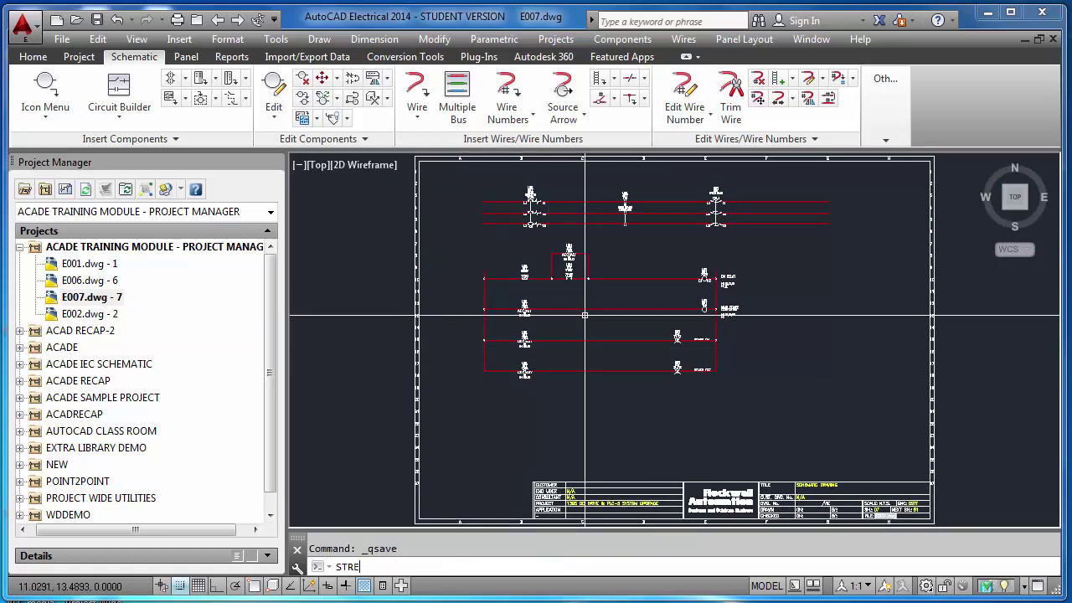
pyautogui.write('TCH')
pyautogui.press('Return')
pyautogui.scroll(3, 482, 275)
pyautogui.click(482, 272)
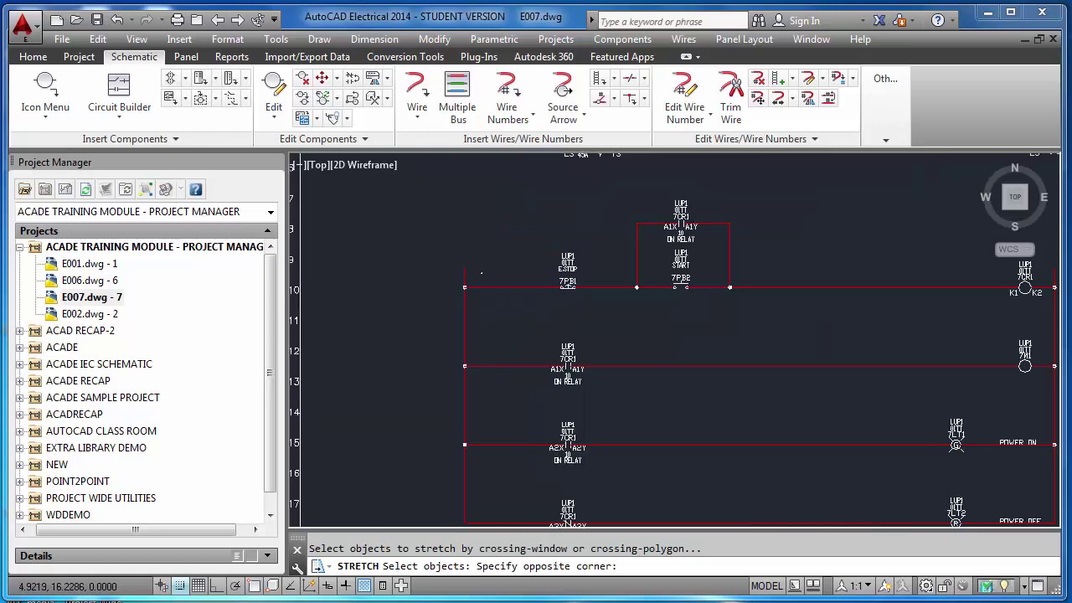
pyautogui.click(458, 259)
pyautogui.press('Return')
pyautogui.click(474, 267)
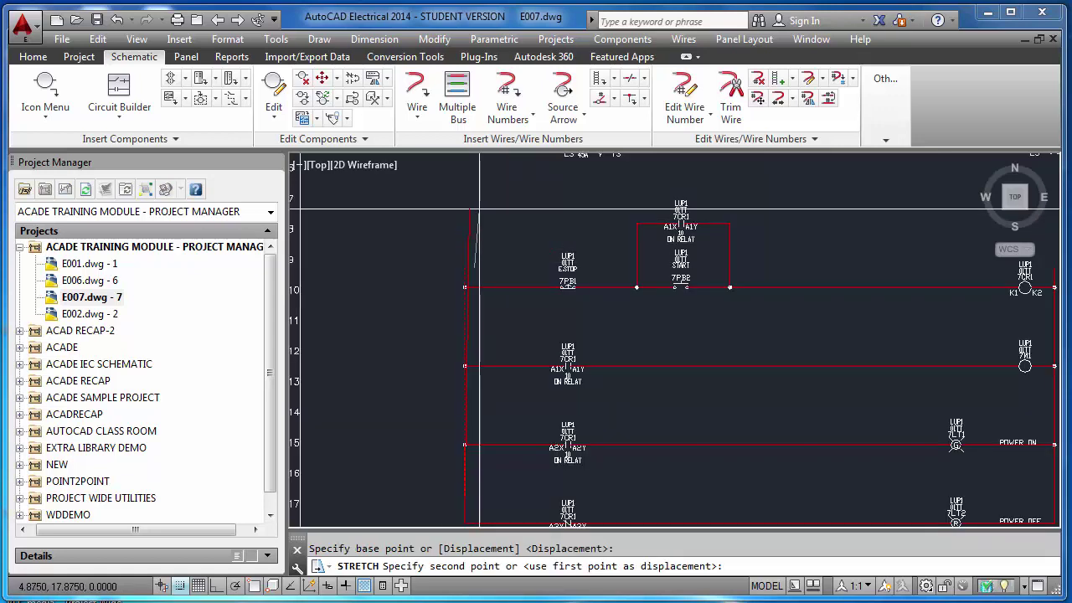
pyautogui.press('F8')
pyautogui.click(474, 204)
# - Stretch the upper end of the ladder's right bus wire straight up by about 1.625 units
pyautogui.scroll(-6, 475, 204)
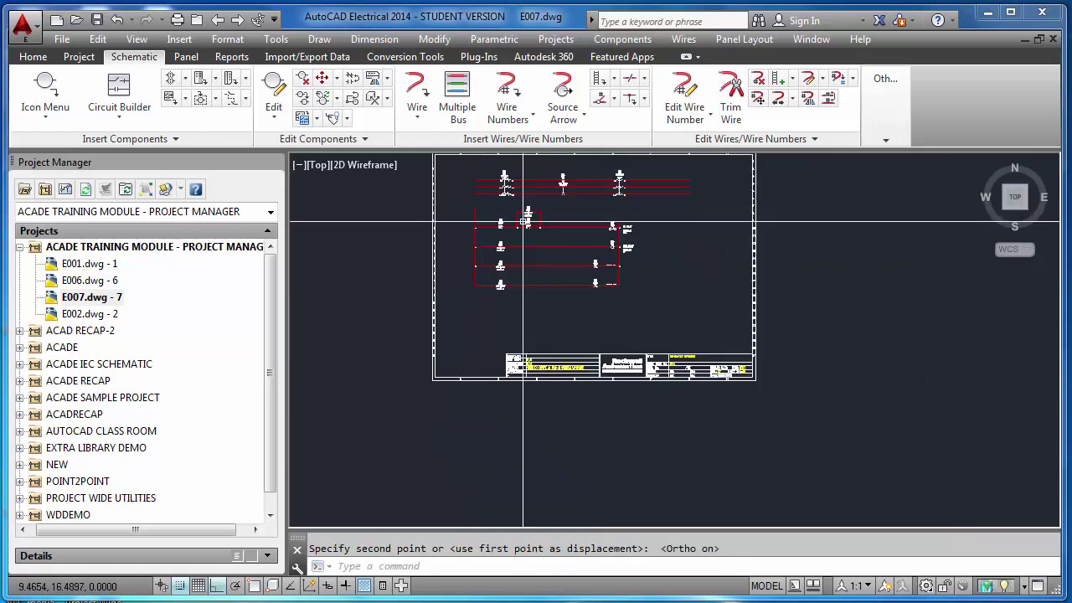
pyautogui.scroll(8, 624, 215)
pyautogui.press('Return')
pyautogui.click(580, 263)
pyautogui.click(553, 286)
pyautogui.press('Return')
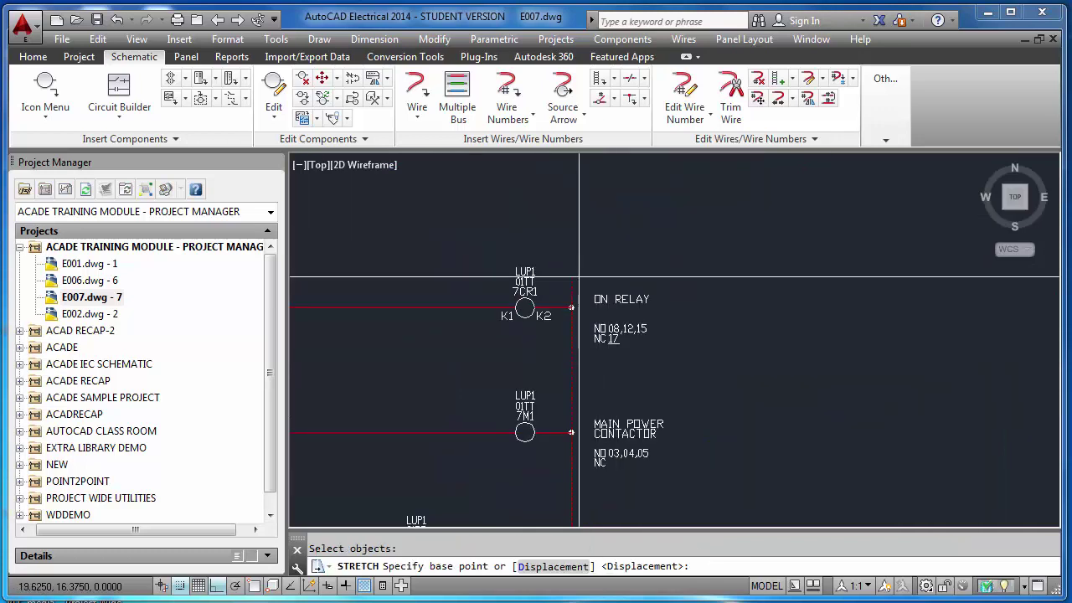
pyautogui.click(578, 275)
pyautogui.scroll(-5, 581, 232)
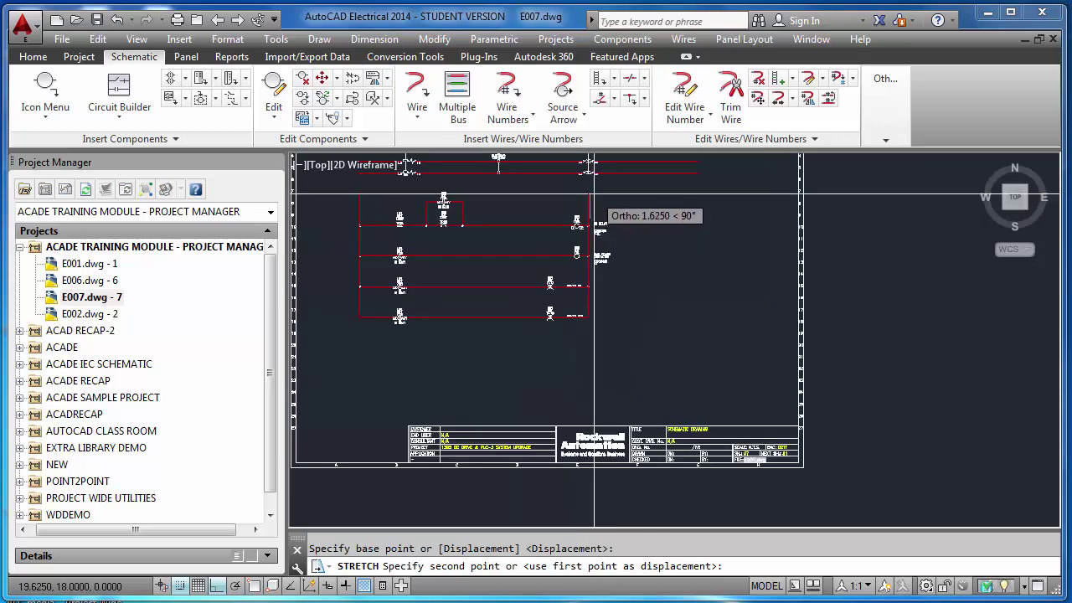
pyautogui.press('Escape')
# - Save the E007 drawing with the whole sheet in view
pyautogui.write('z')
pyautogui.press('Return')
pyautogui.write('e')
pyautogui.press('Return')
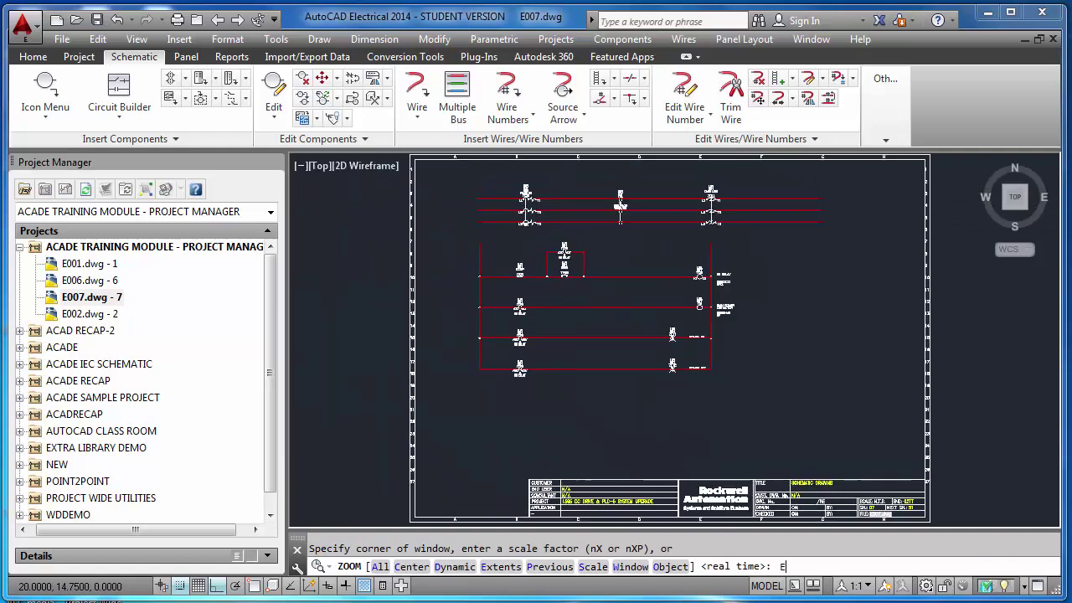
pyautogui.hotkey('ctrl', 's')
# - Switch to the previous project drawing, E006, and erase the existing objects in the middle of its sheet
pyautogui.click(217, 19)
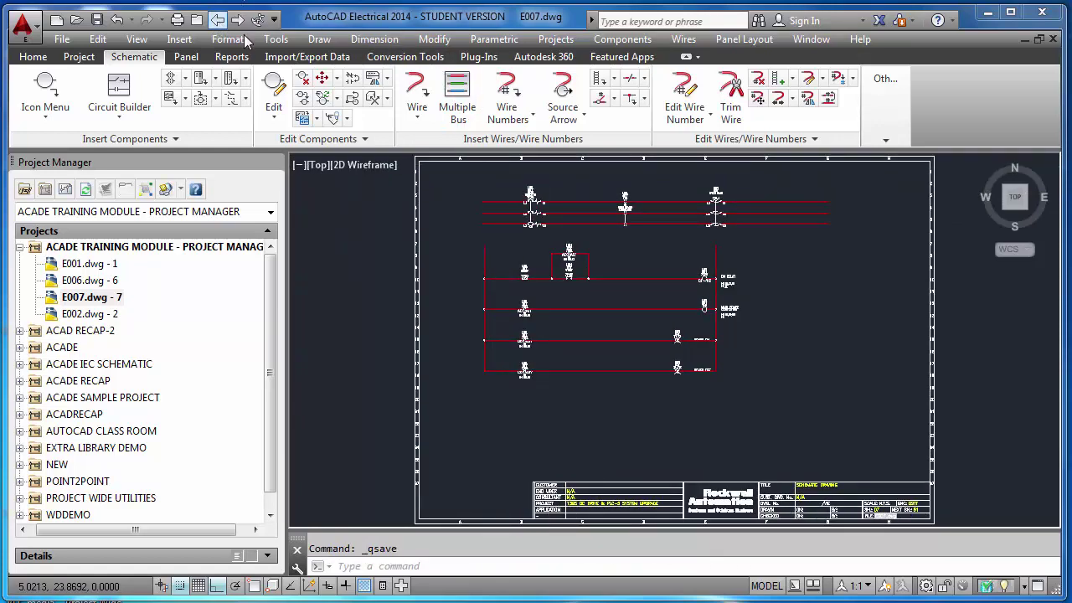
pyautogui.click(553, 239)
pyautogui.click(705, 375)
pyautogui.press('Delete')
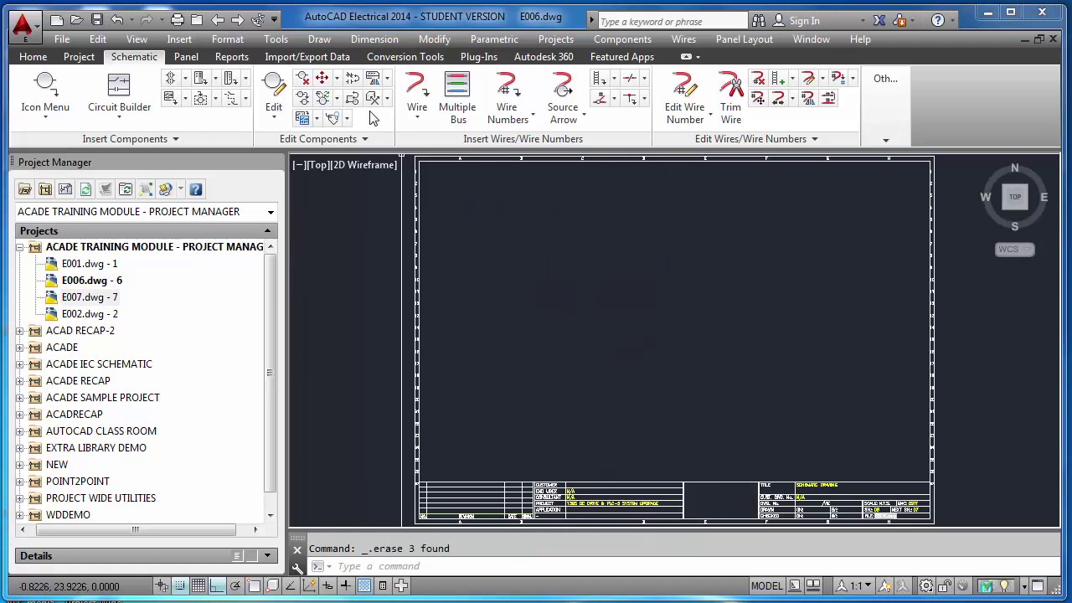
# - Draw two parallel vertical wires at about X 8.75 and X 16.875 in the middle of the sheet and save the drawing
pyautogui.click(417, 88)
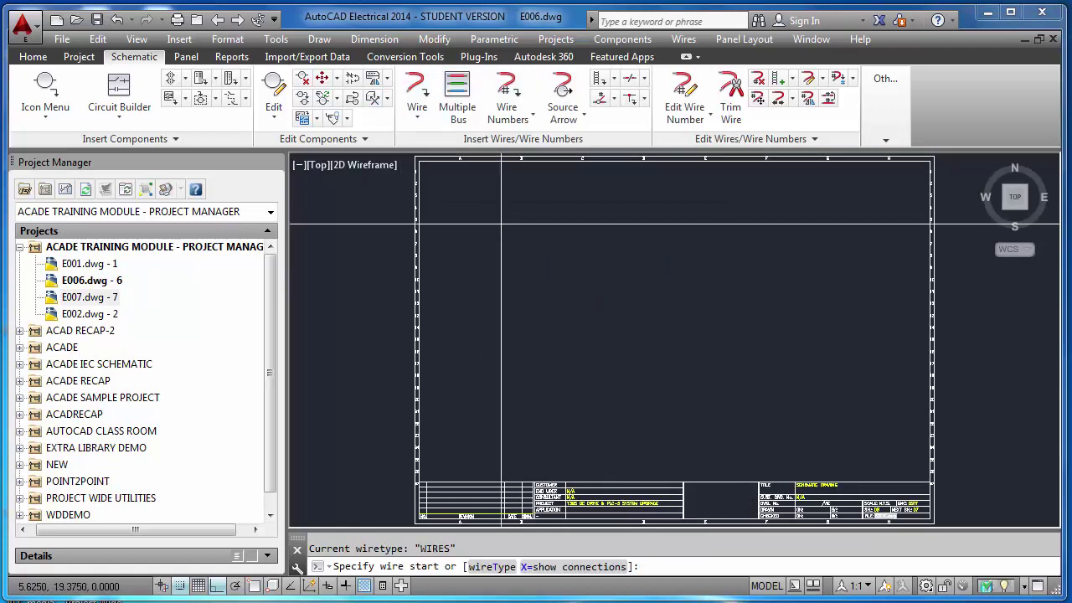
pyautogui.click(561, 324)
pyautogui.click(550, 362)
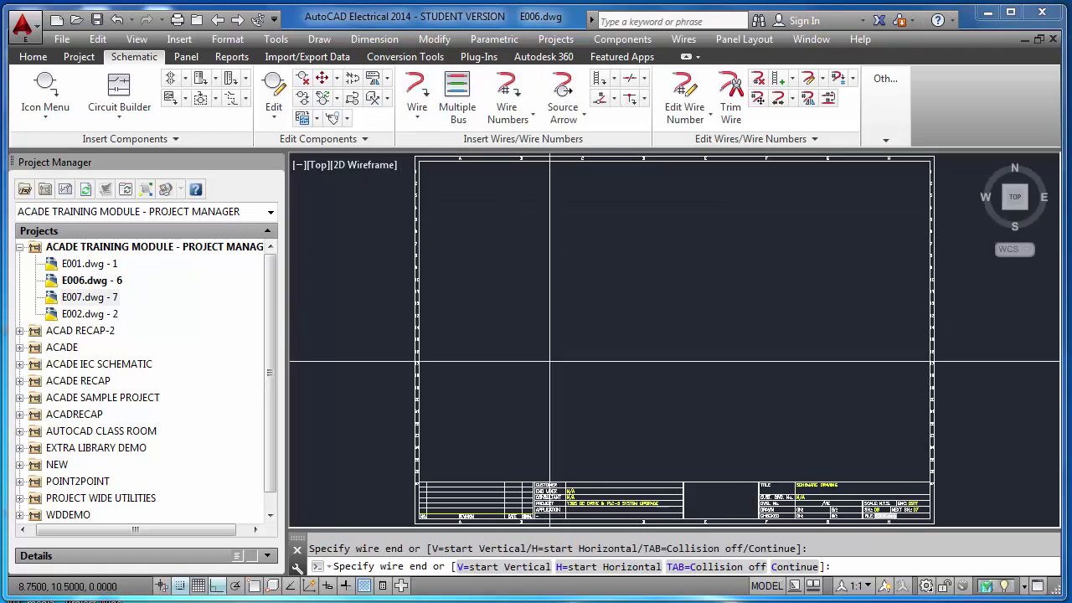
pyautogui.click(674, 255)
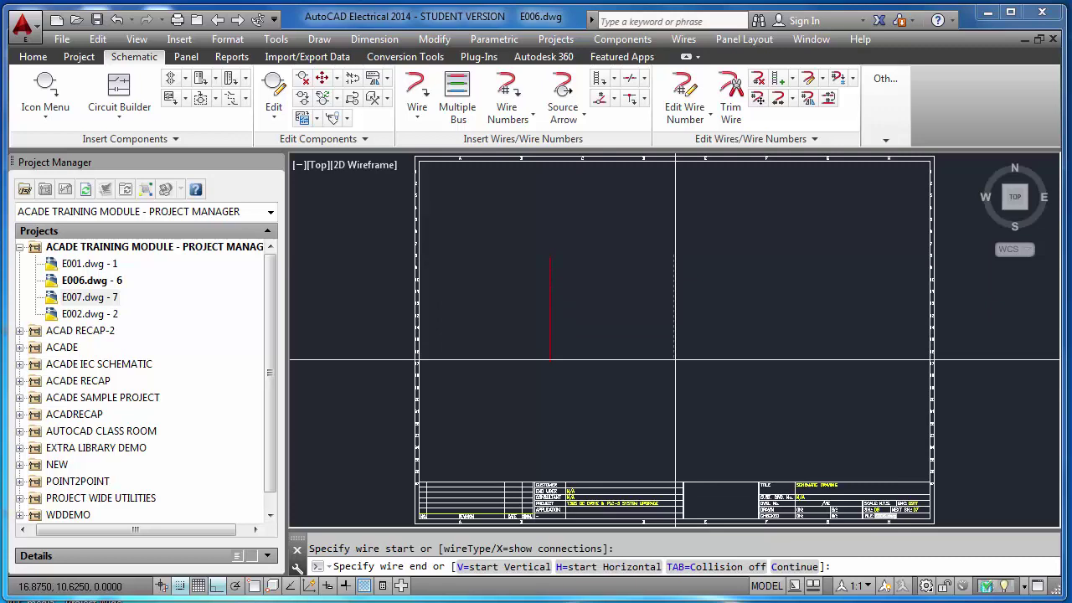
pyautogui.click(675, 360)
pyautogui.press('Escape')
pyautogui.hotkey('ctrl', 's')
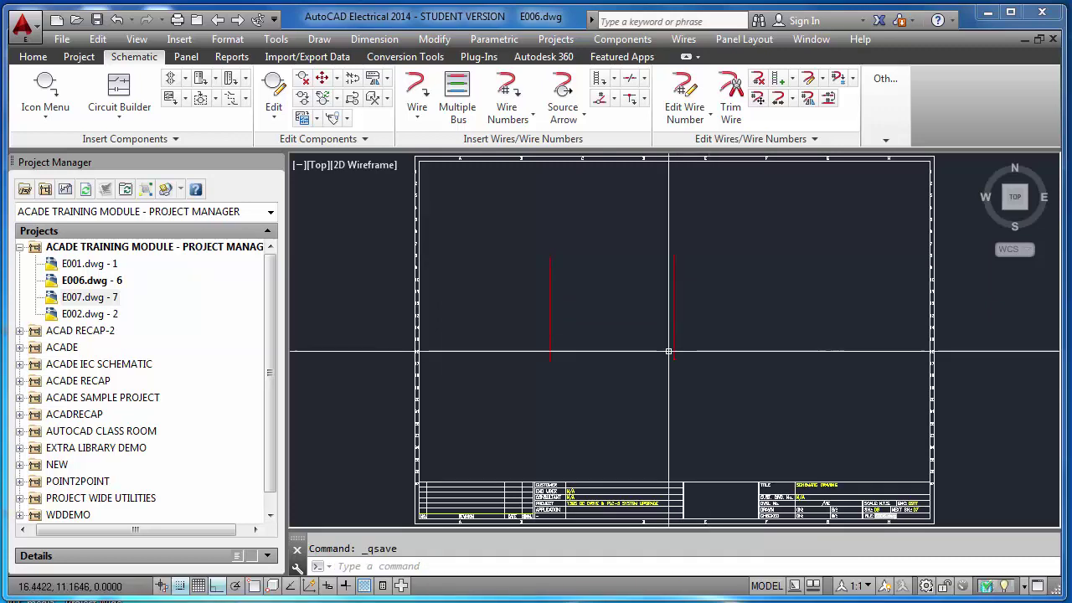
pyautogui.click(659, 349)
pyautogui.click(723, 366)
pyautogui.press('Escape')
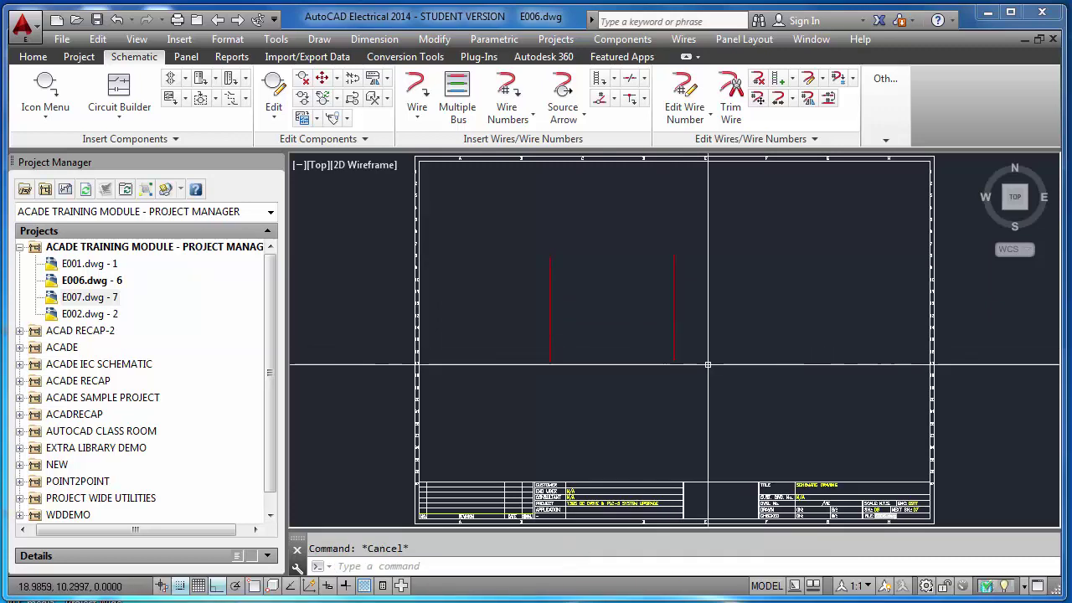
pyautogui.hotkey('ctrl', 's')
# - Insert a source arrow at the lower end of E006's left wire with code 7110P and description 110VAC PHASE, without a matching destination arrow
pyautogui.click(579, 118)
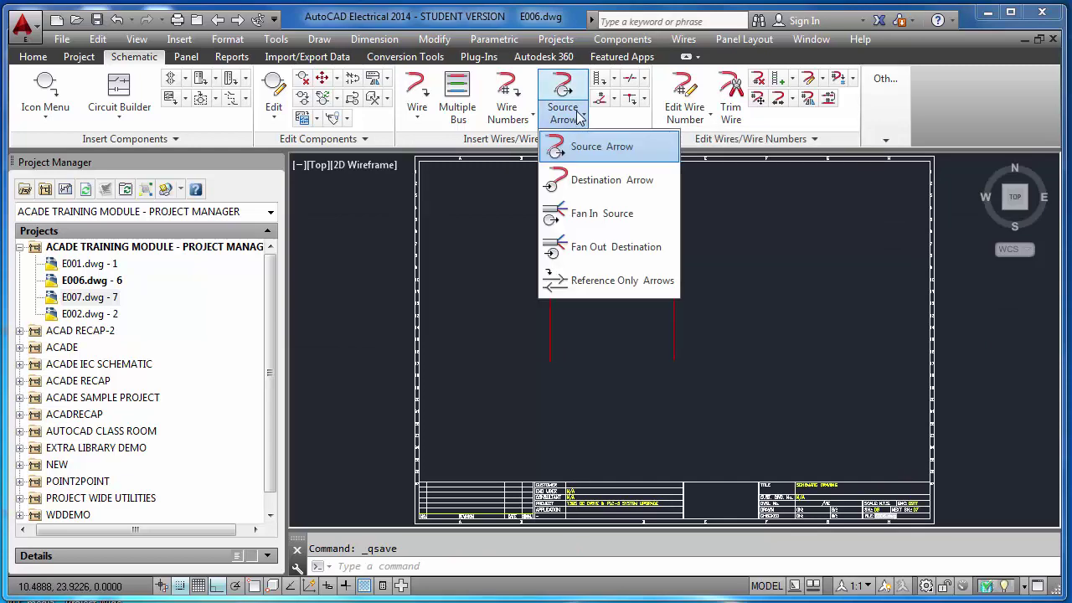
pyautogui.click(588, 147)
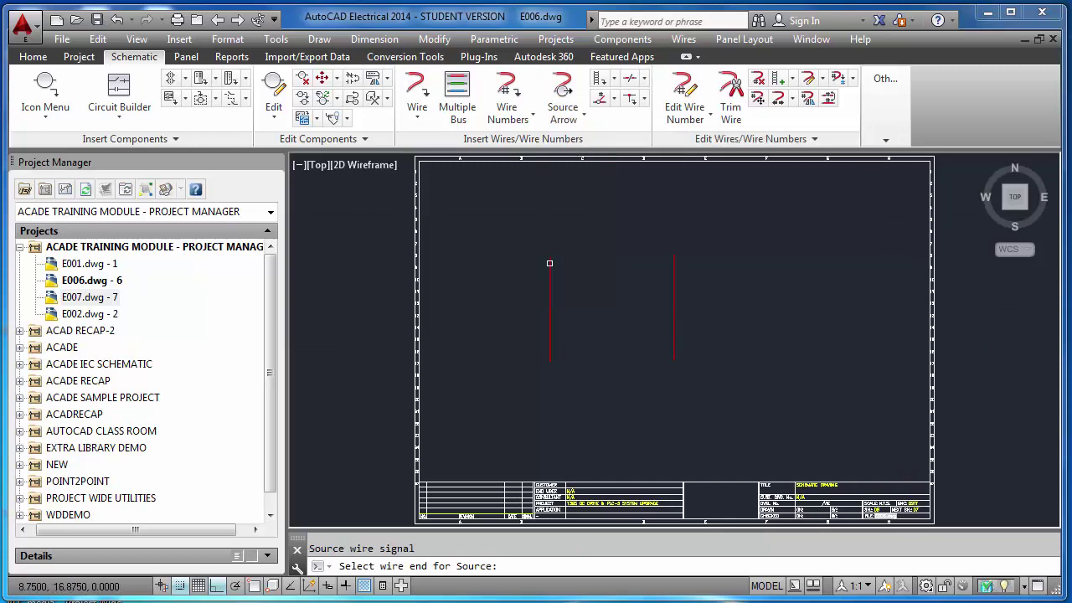
pyautogui.click(549, 359)
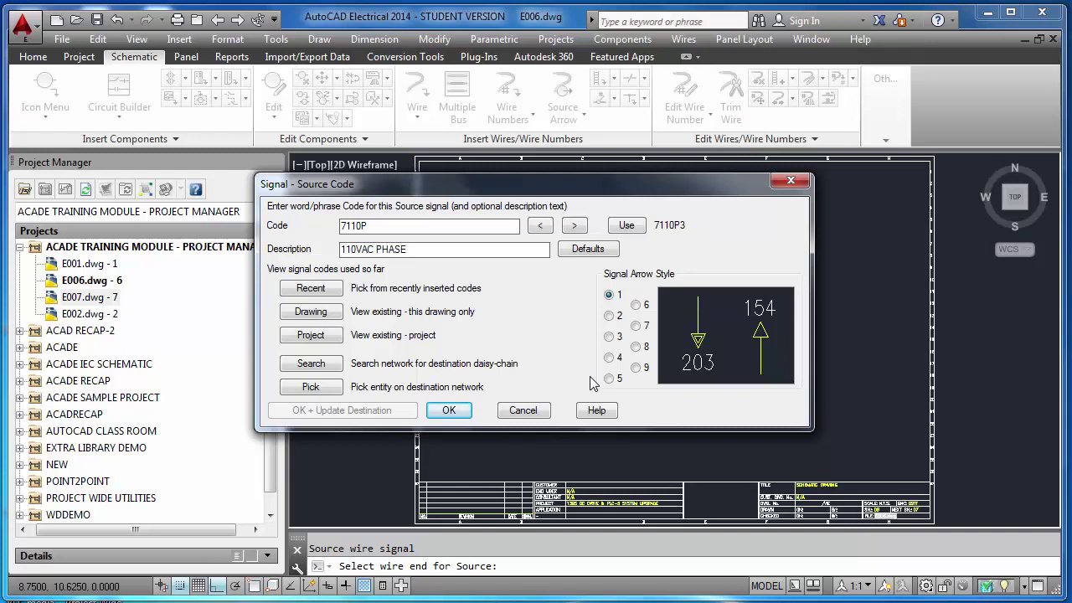
pyautogui.click(454, 411)
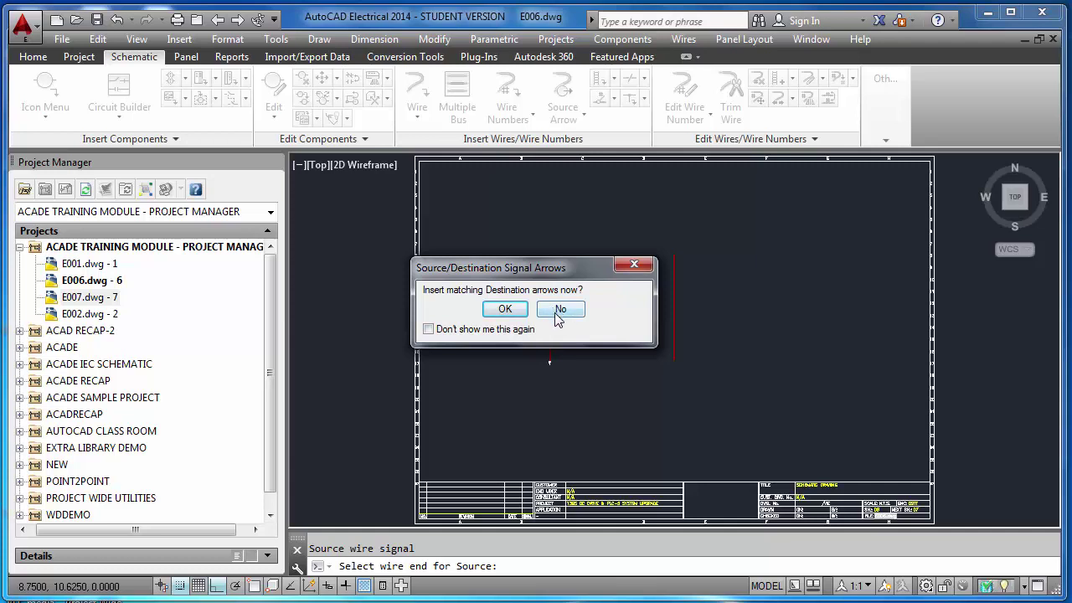
pyautogui.click(560, 310)
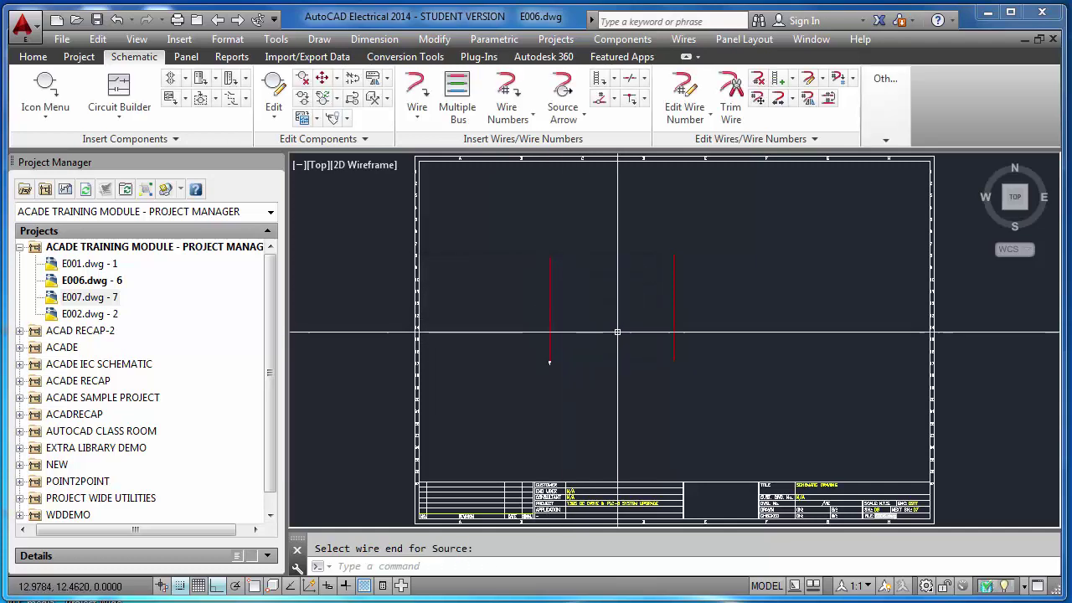
# - Add a source arrow at the right wire's lower end with code 7110N1 and description 110VAC NEUTRAL, declining the matching destination arrow
pyautogui.click(675, 359)
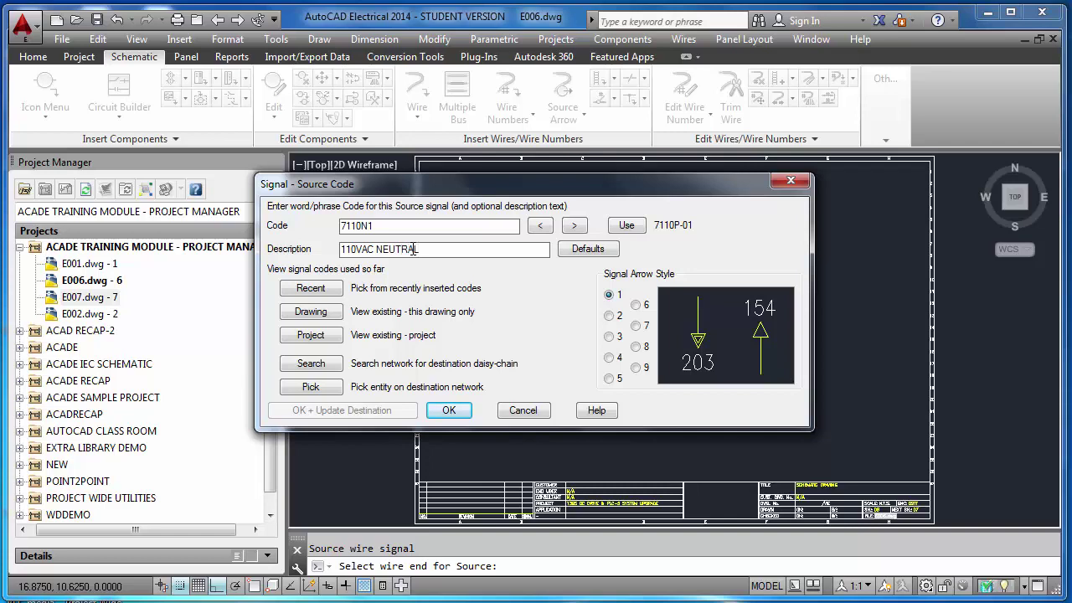
pyautogui.click(449, 410)
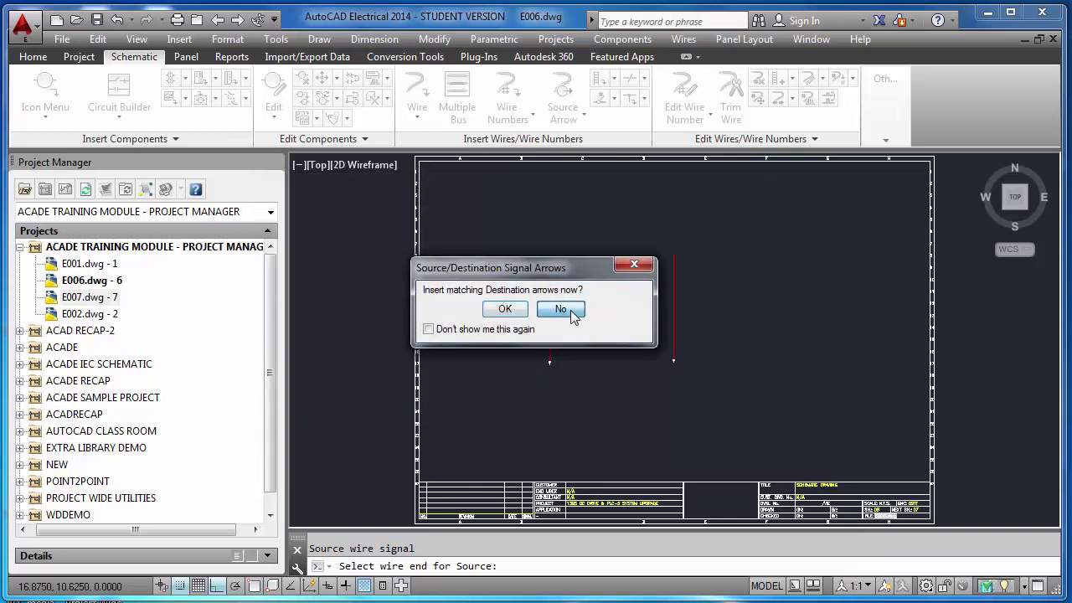
pyautogui.click(563, 309)
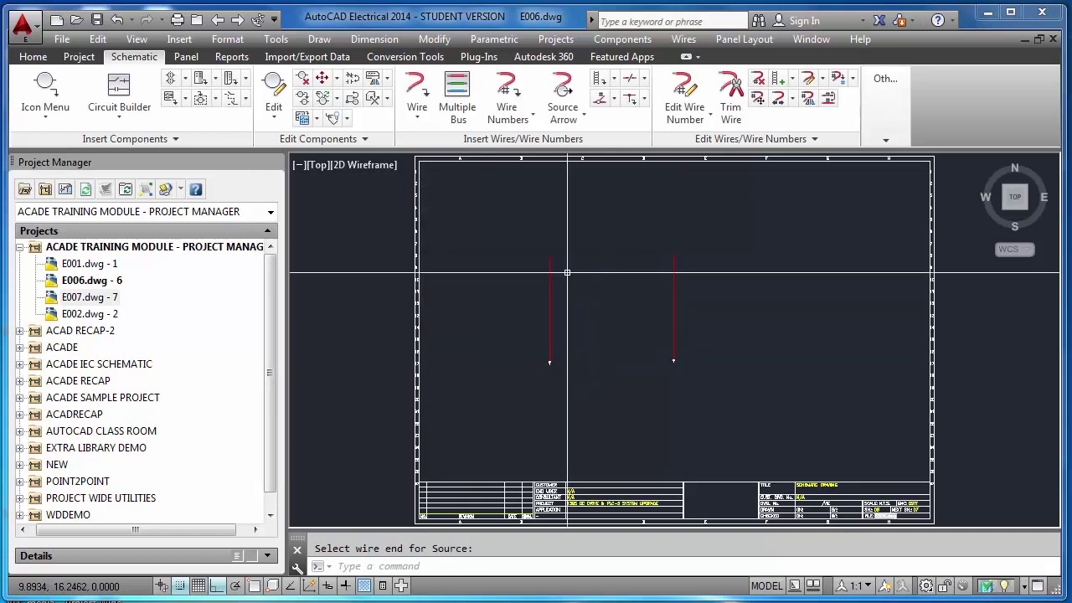
# - Switch to E007 and insert a destination arrow at the upper end of the ladder's left bus wire, using the recent source code 7110P
pyautogui.click(238, 19)
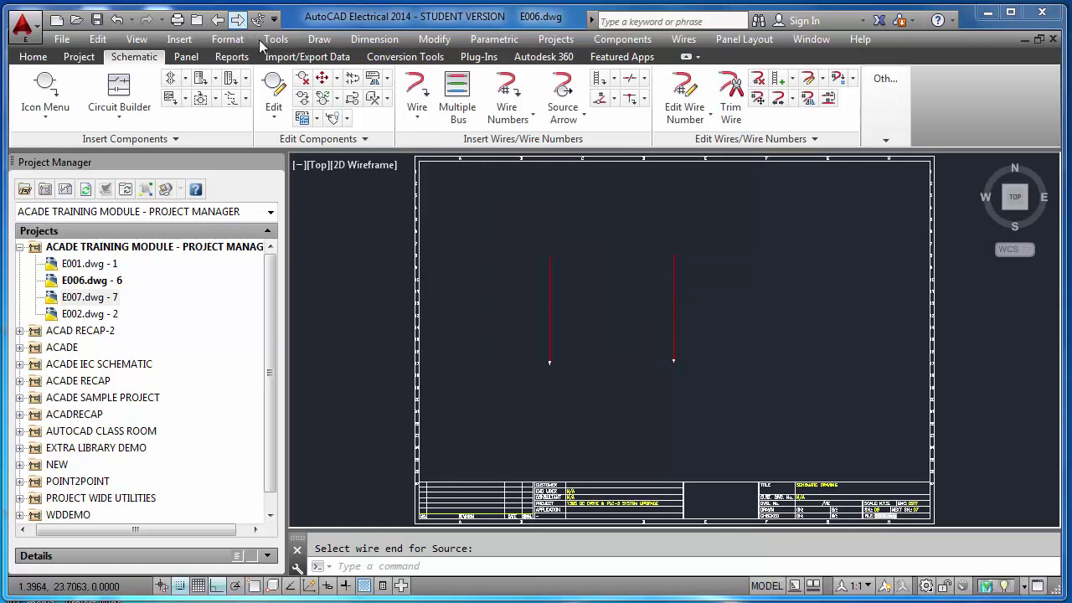
pyautogui.click(585, 118)
pyautogui.click(587, 181)
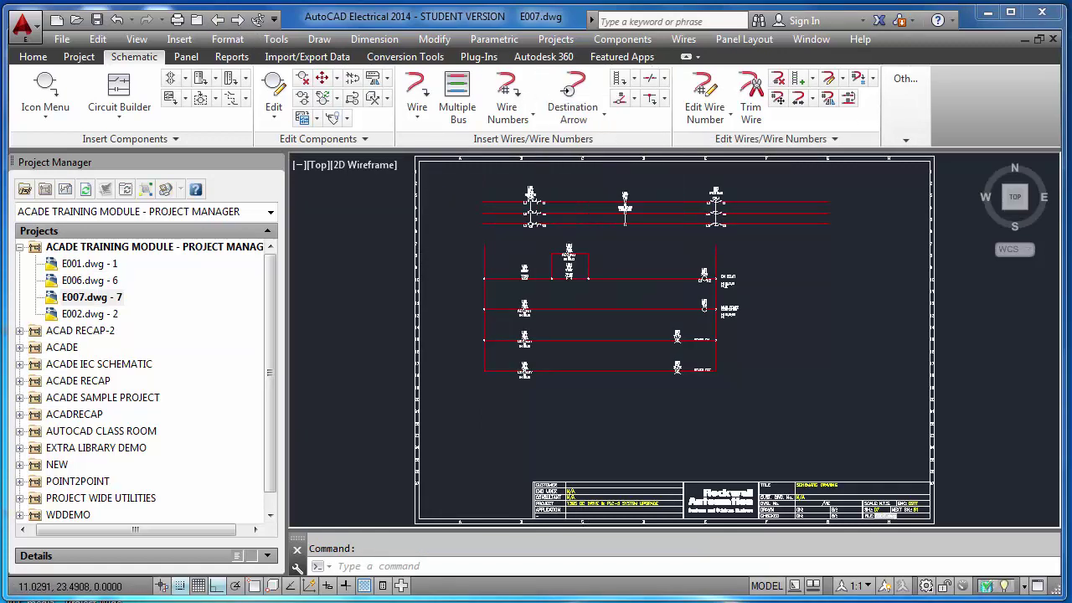
pyautogui.click(484, 246)
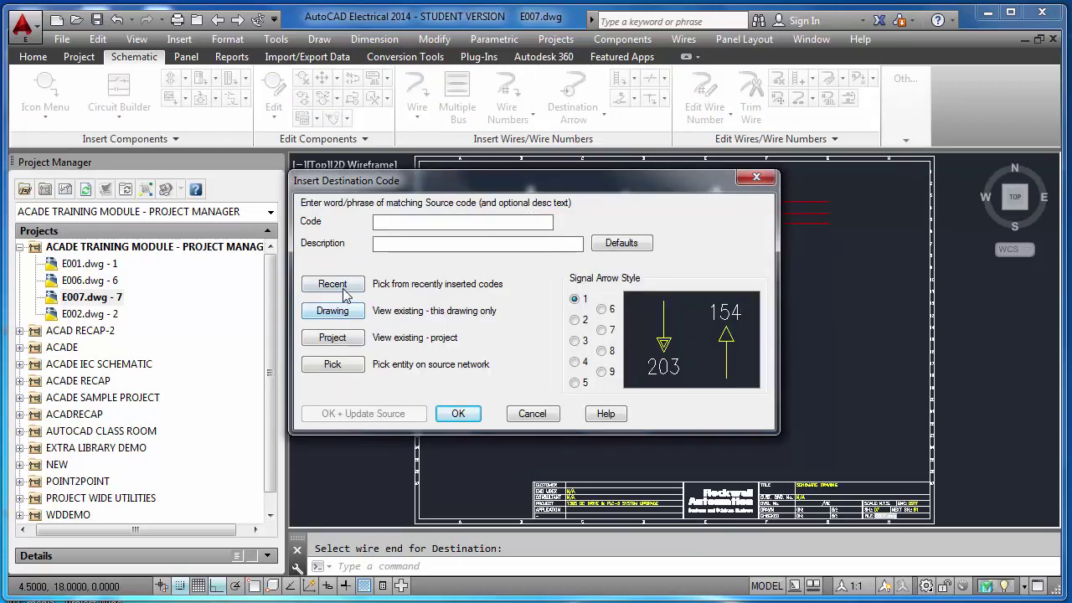
pyautogui.click(343, 289)
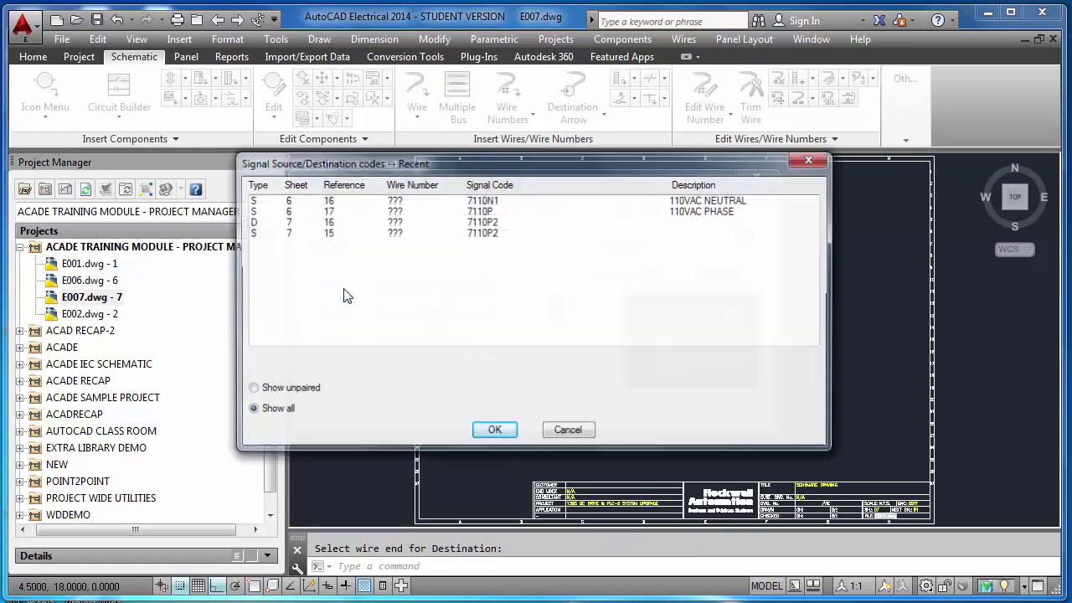
pyautogui.click(499, 212)
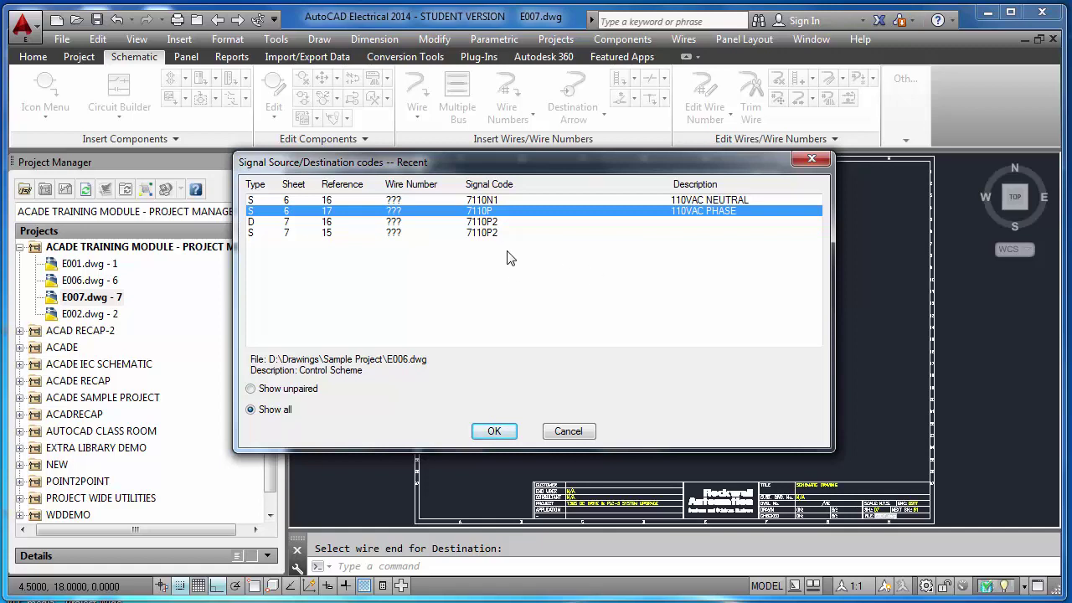
pyautogui.click(494, 429)
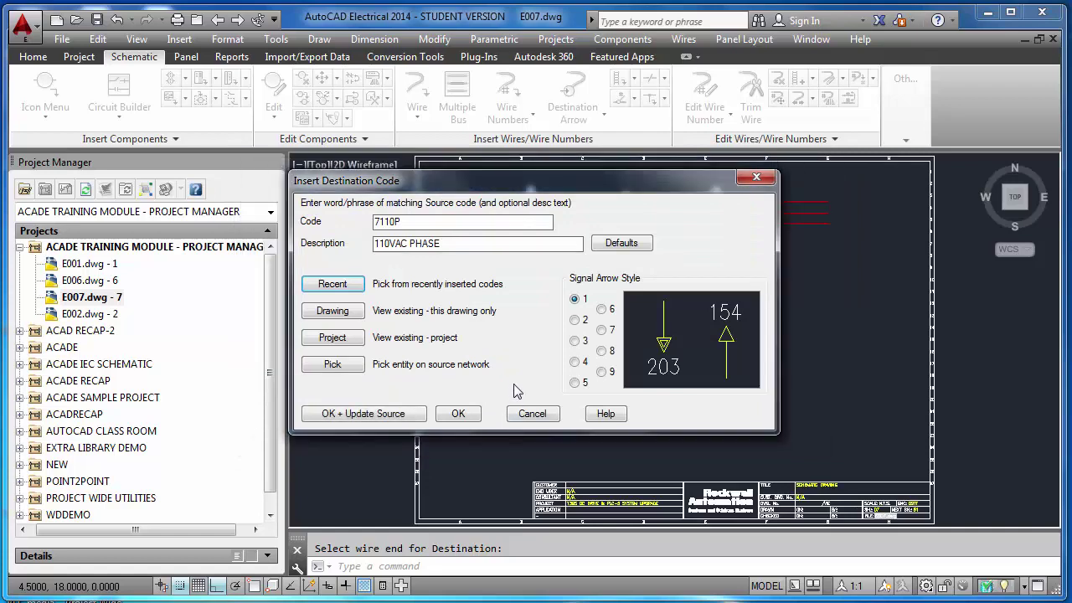
pyautogui.click(459, 414)
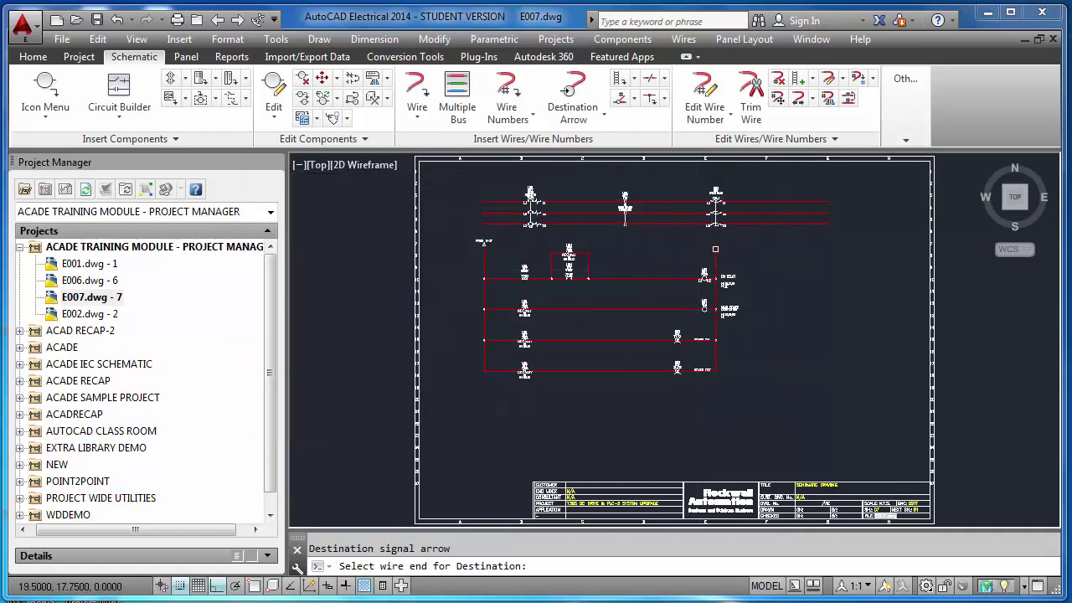
# - Insert a destination arrow at the upper end of the ladder's right bus wire, using the recent source code 7110N1
pyautogui.click(715, 249)
pyautogui.click(341, 288)
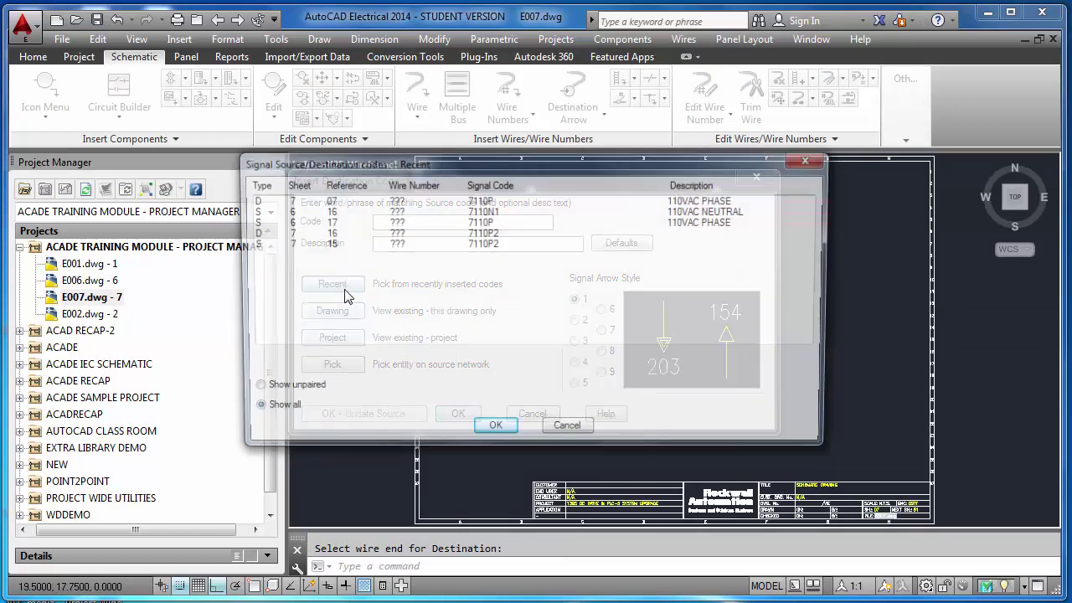
pyautogui.click(488, 211)
pyautogui.click(494, 431)
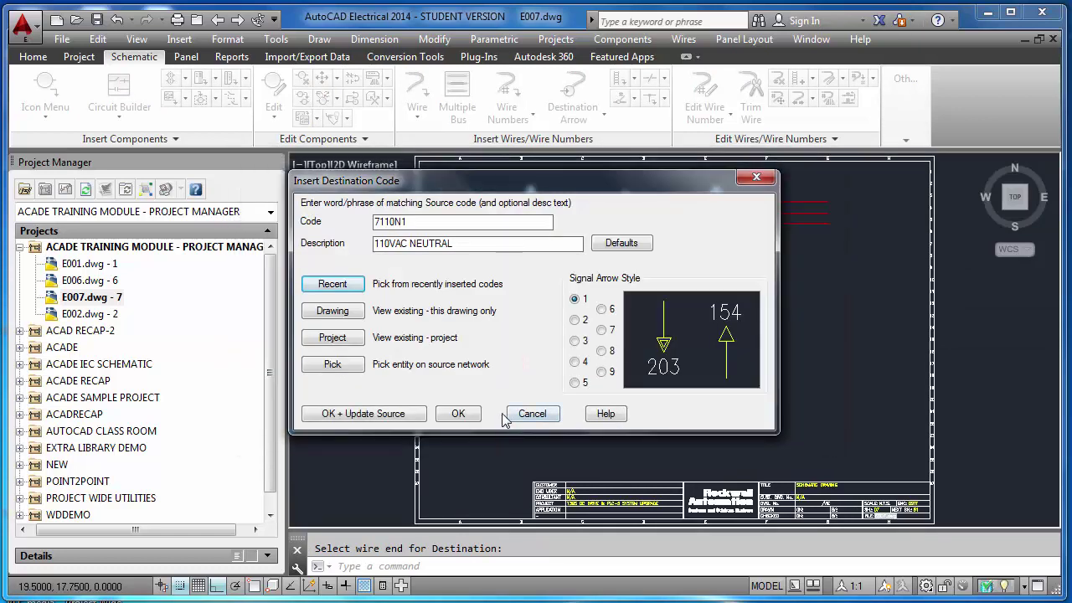
pyautogui.click(458, 414)
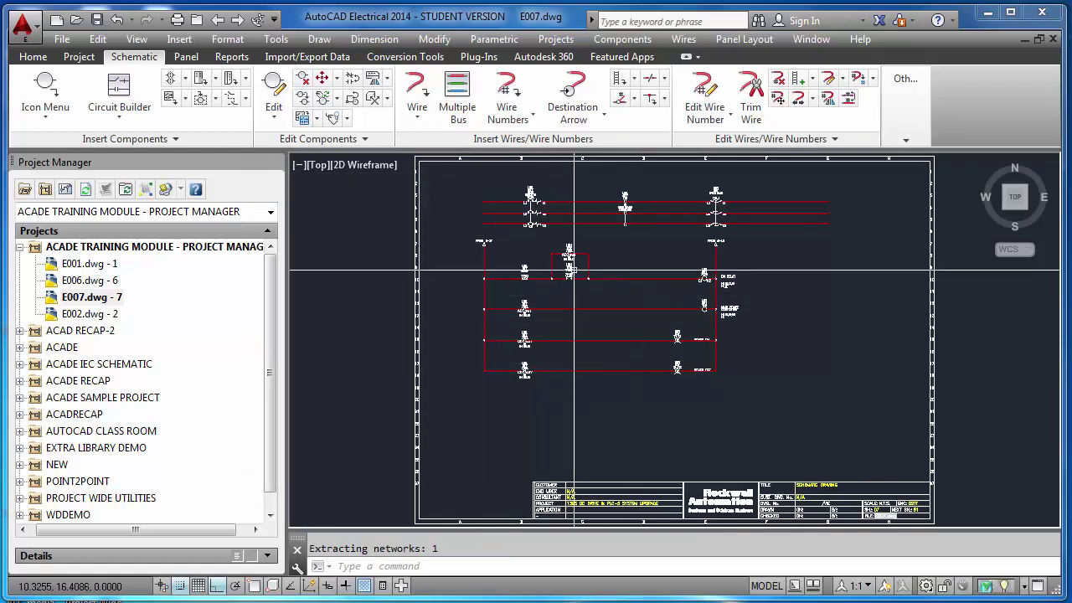
# - Check the destination arrows' cross-references above the ladder and save E007 with the whole sheet in view
pyautogui.scroll(4, 601, 221)
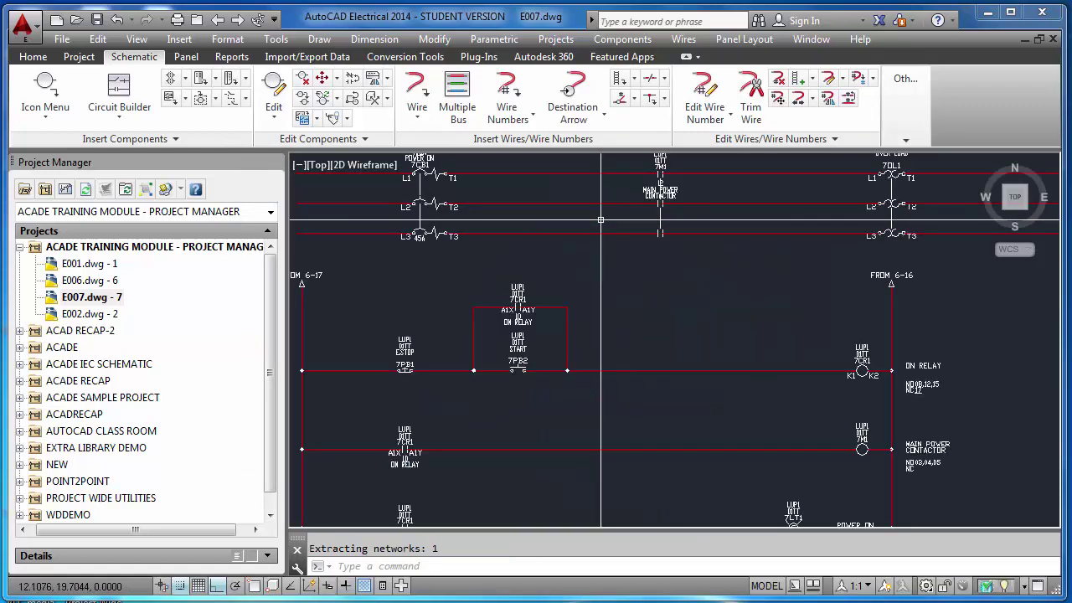
pyautogui.press('Escape')
pyautogui.write('z')
pyautogui.press('Return')
pyautogui.write('e')
pyautogui.press('Return')
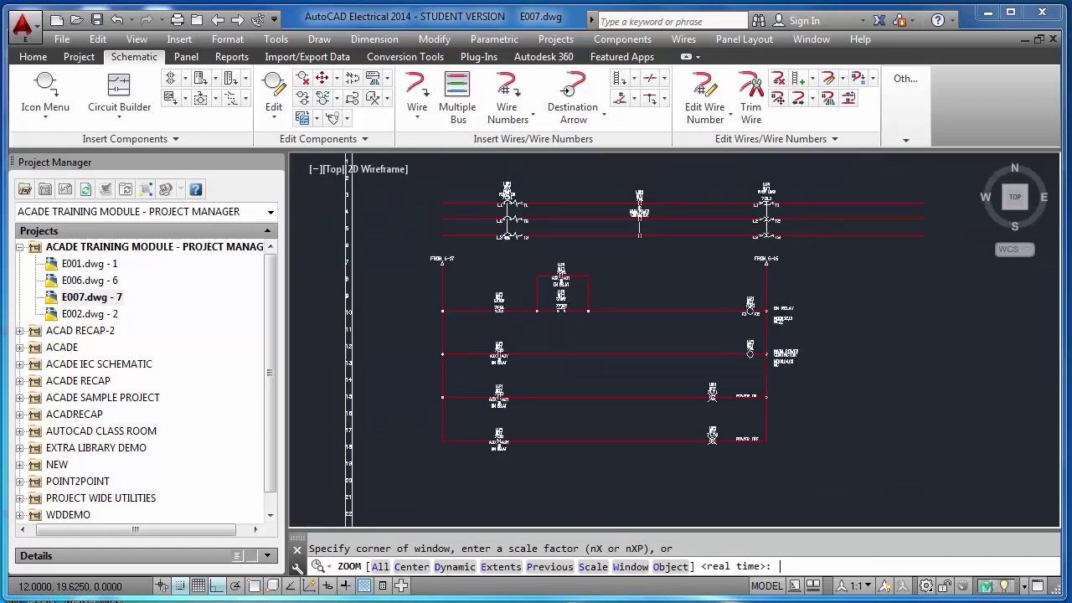
pyautogui.write('e')
pyautogui.press('Return')
pyautogui.hotkey('ctrl', 's')
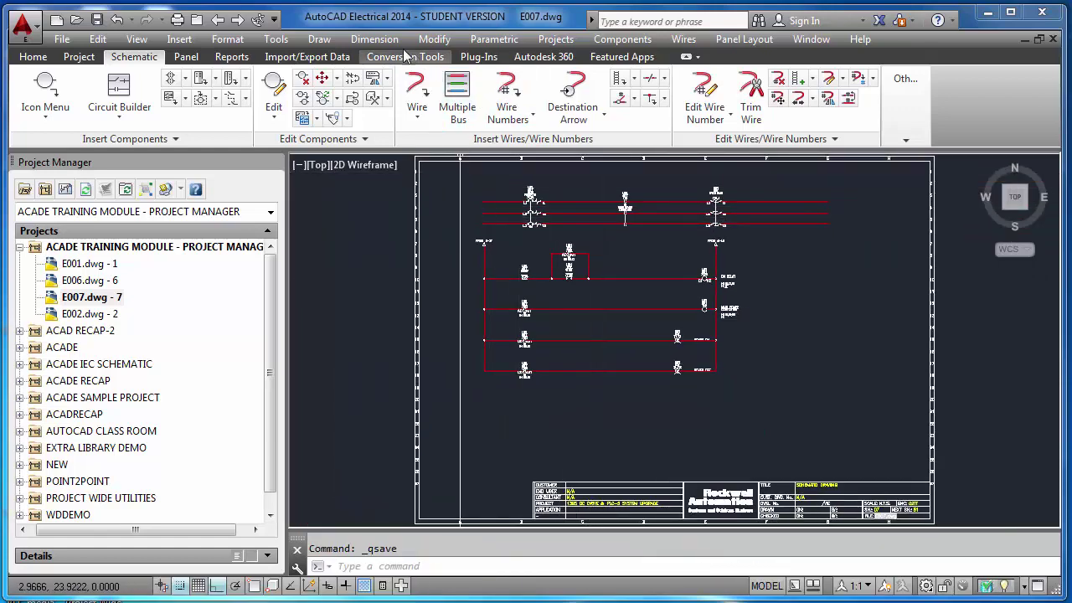
# - Retag all wires in E006 and E007 through project-wide wire numbering with reference-based tags, signal cross-referencing and a freshened signal database
pyautogui.click(217, 19)
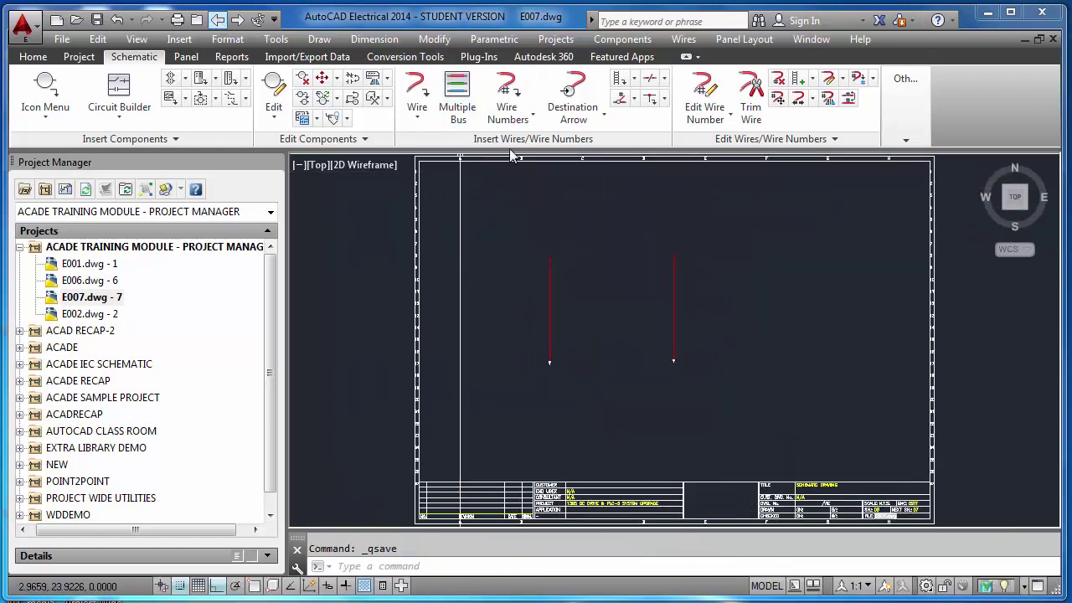
pyautogui.click(237, 20)
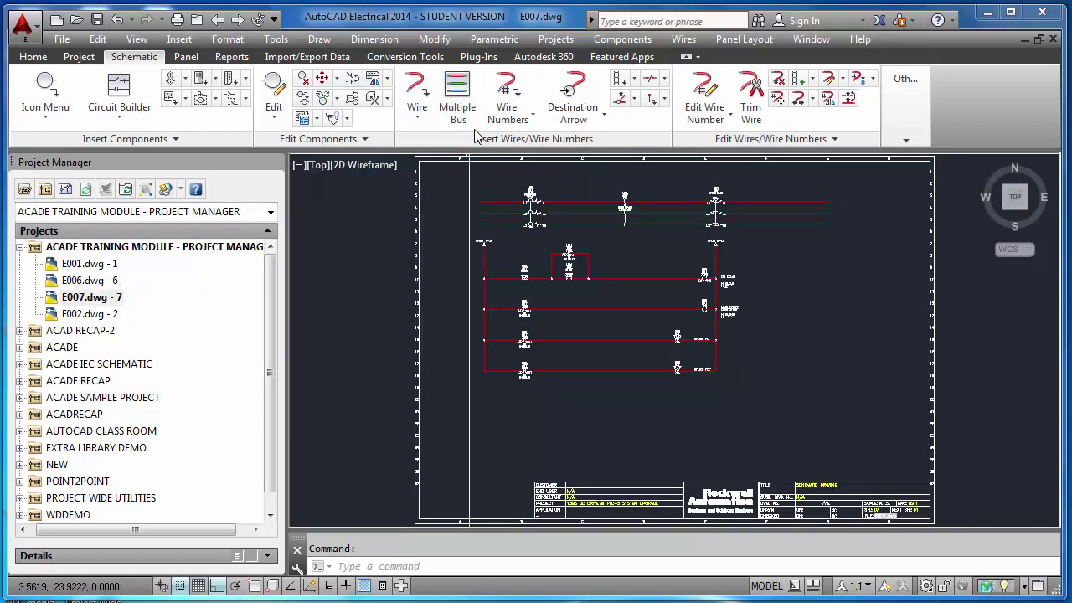
pyautogui.click(506, 92)
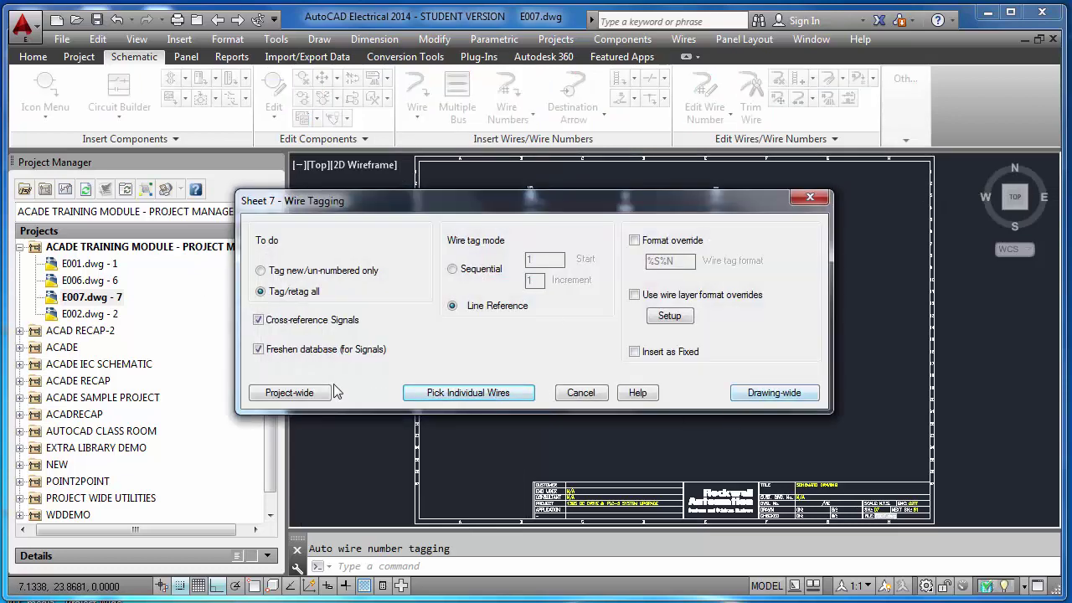
pyautogui.click(298, 394)
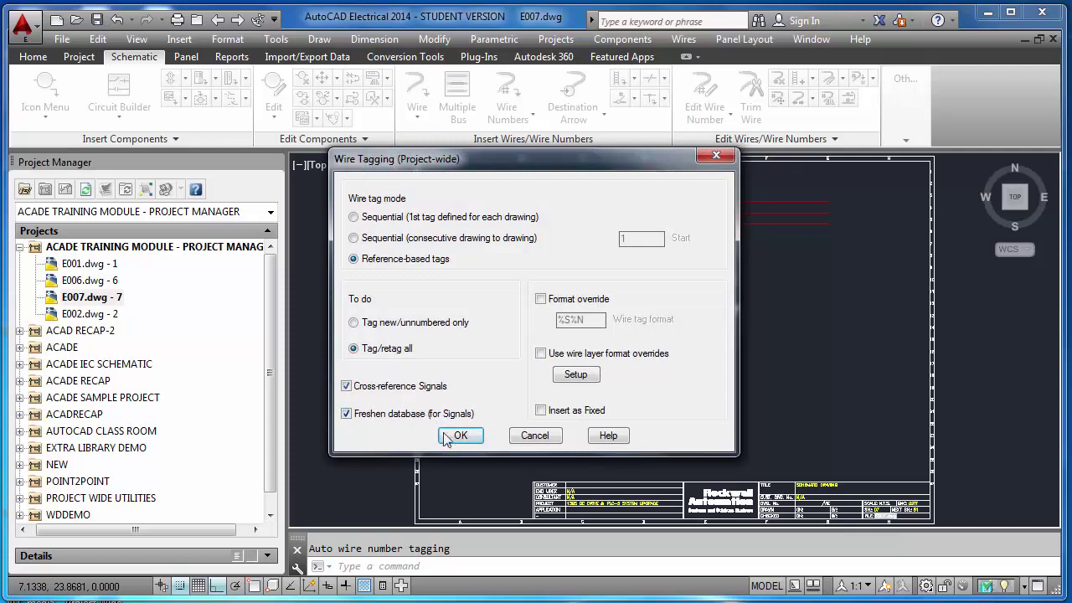
pyautogui.click(447, 437)
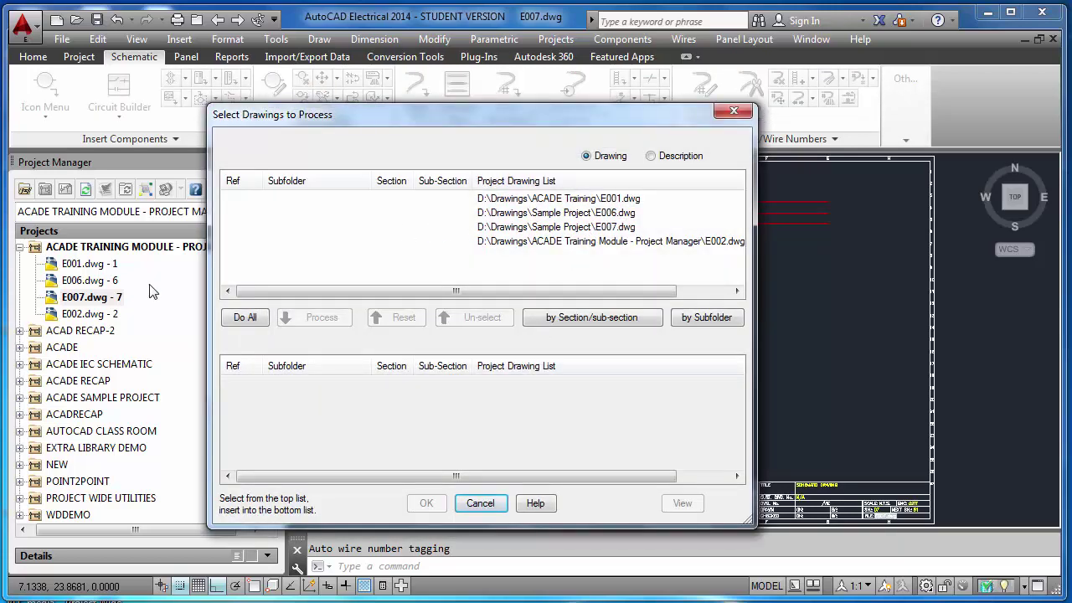
pyautogui.click(544, 215)
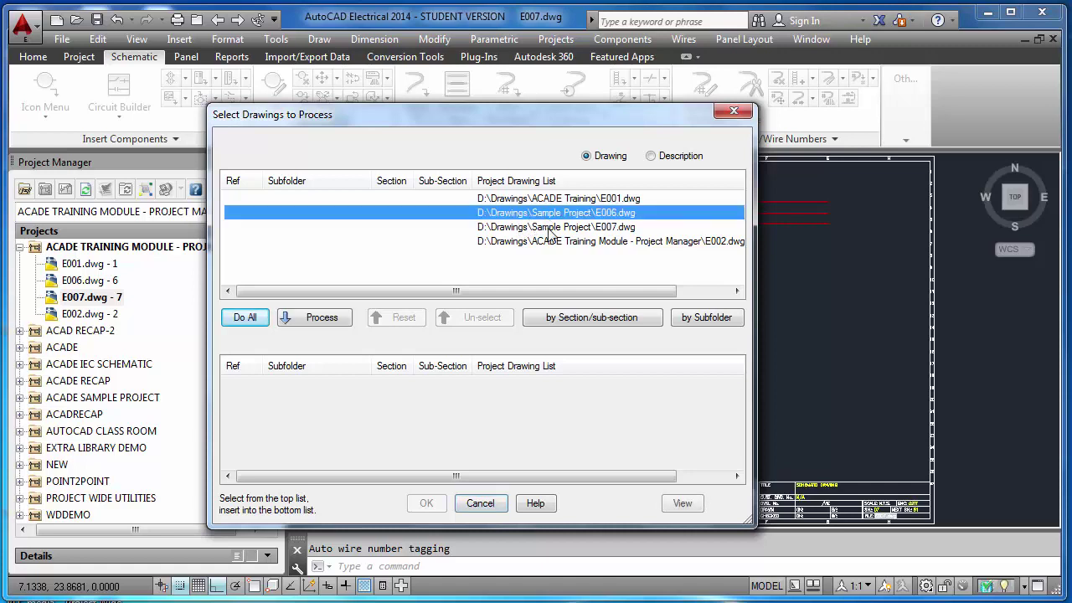
pyautogui.keyDown('shift'); pyautogui.click(550, 227); pyautogui.keyUp('shift')
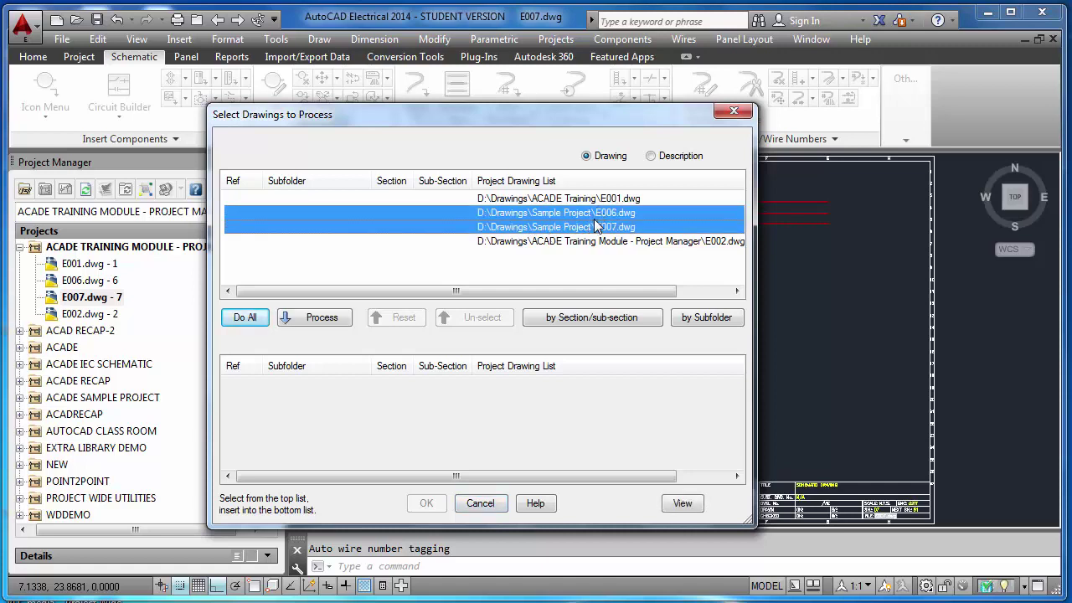
pyautogui.click(322, 318)
pyautogui.click(427, 504)
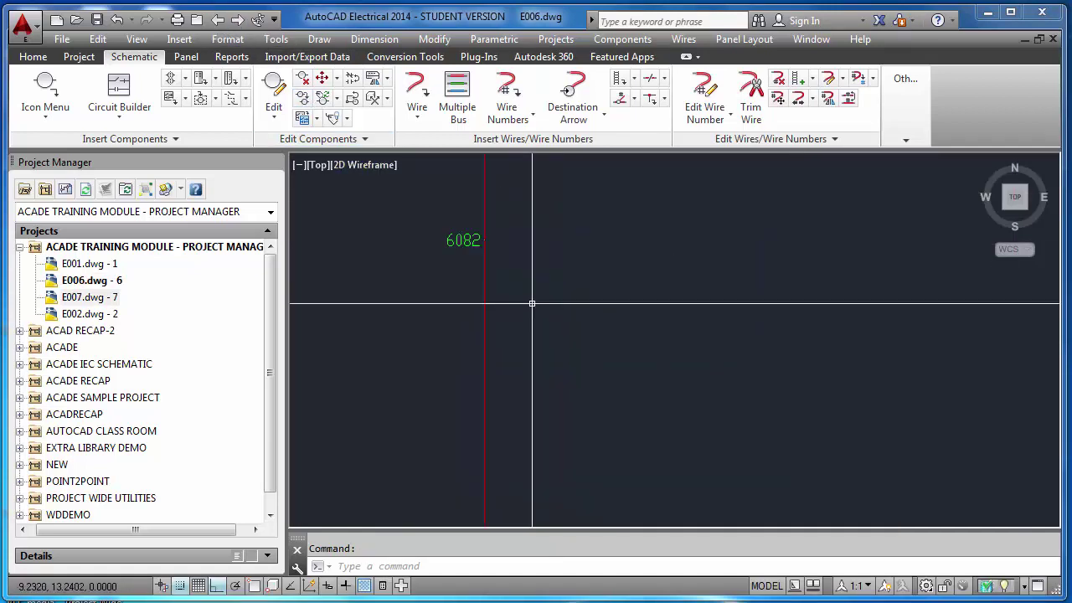
# - Examine the wire numbers on the two vertical supply wires in E006 and return to the full sheet view
pyautogui.scroll(-4, 480, 277)
pyautogui.scroll(6, 481, 269)
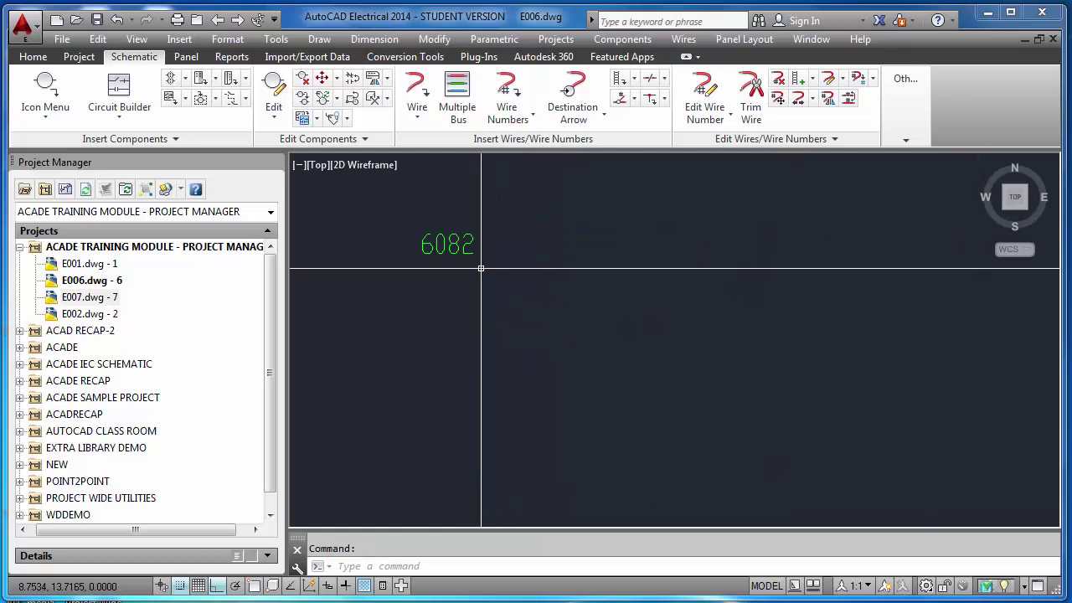
pyautogui.scroll(-6, 481, 266)
pyautogui.scroll(4, 748, 255)
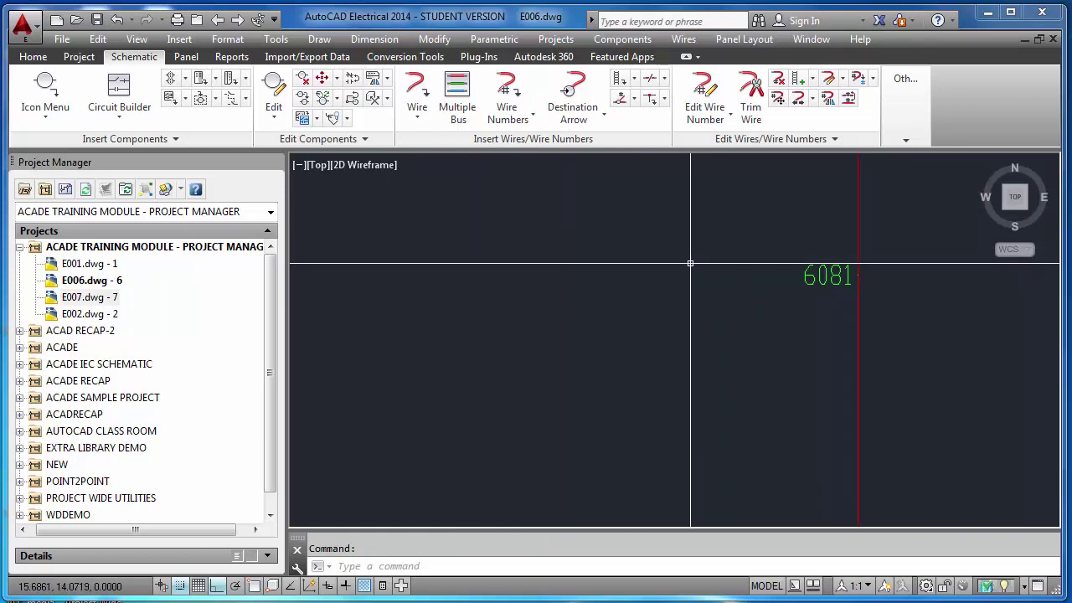
pyautogui.write('z')
pyautogui.press('Return')
pyautogui.write('E')
pyautogui.press('Return')
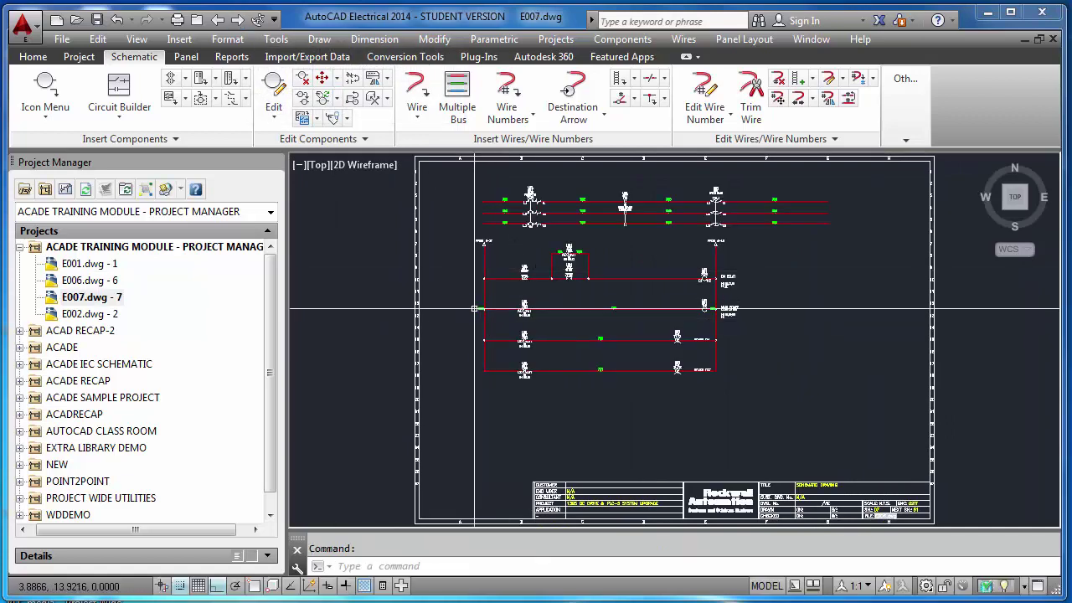
# - Examine the wire numbers on the left and right bus wires of the E007 ladder
pyautogui.scroll(-2, 475, 308)
pyautogui.scroll(7, 475, 310)
pyautogui.scroll(2, 475, 310)
pyautogui.scroll(-7, 892, 309)
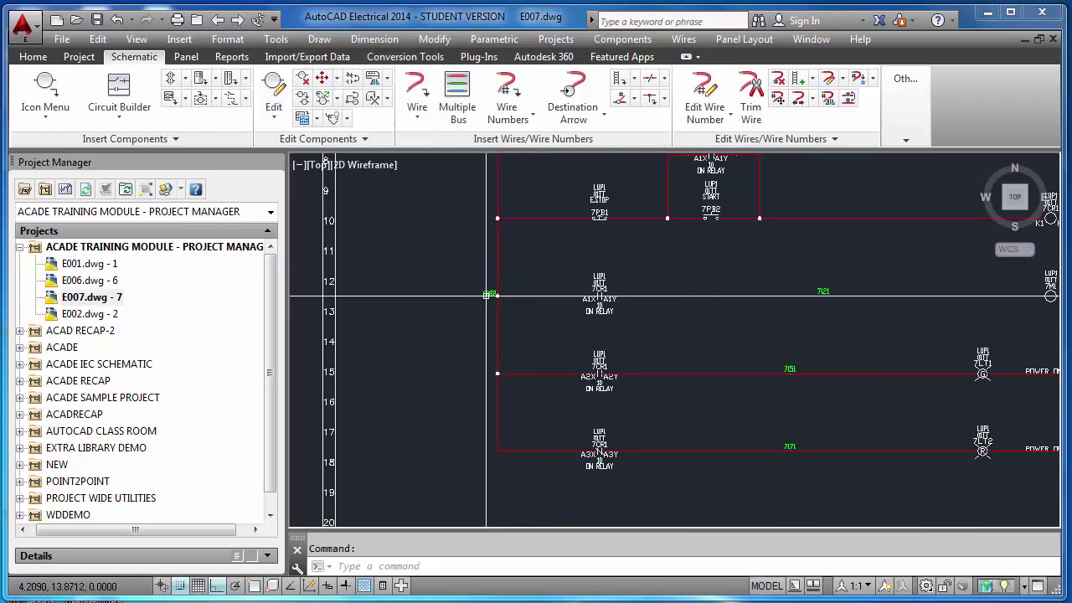
pyautogui.scroll(6, 826, 337)
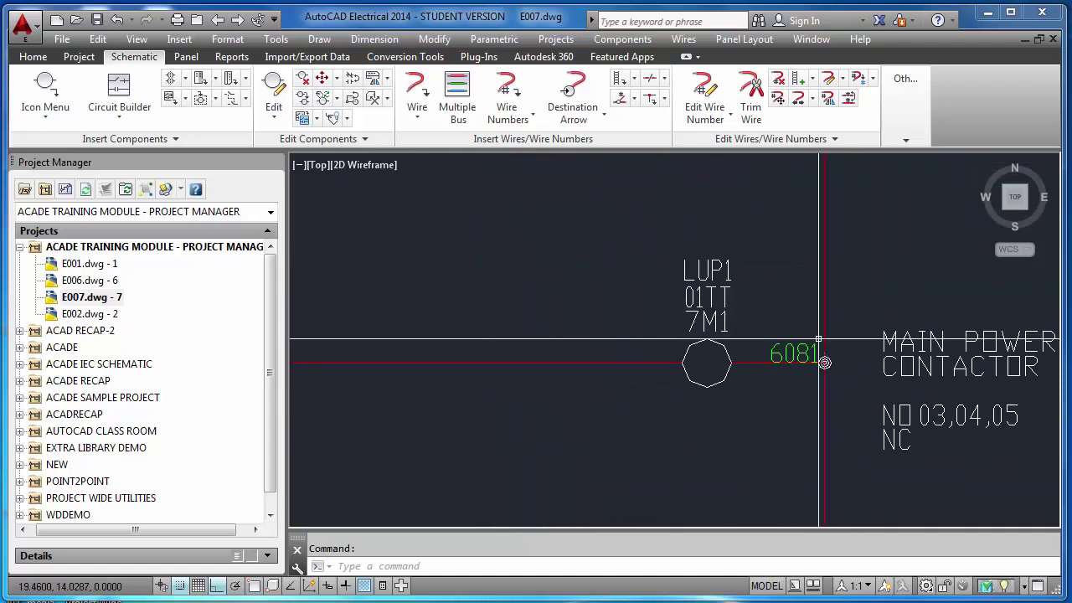
pyautogui.scroll(-5, 823, 355)
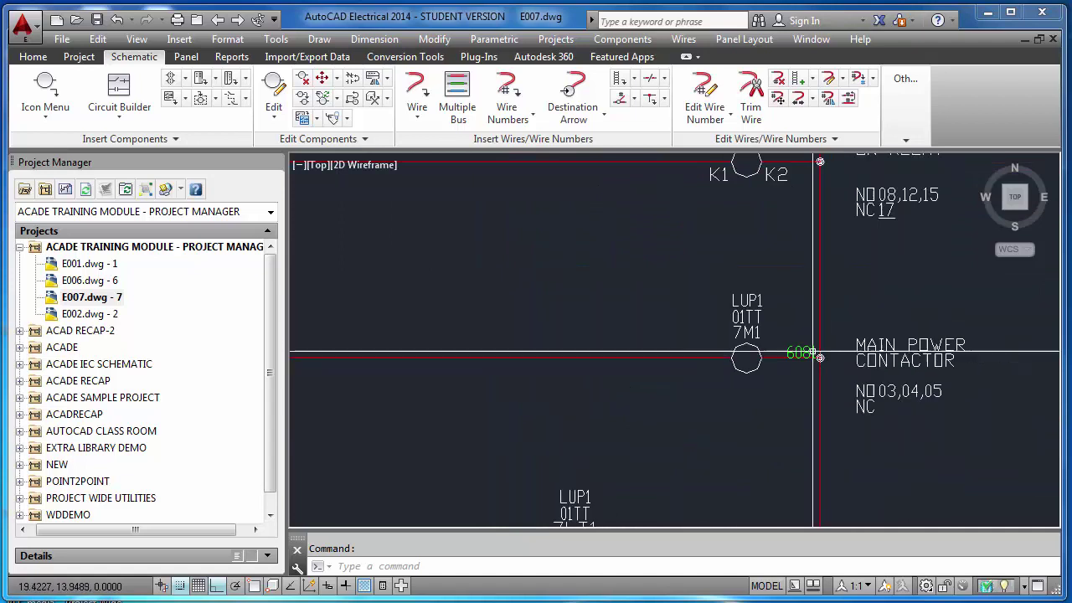
# - Move wire numbers 6081 and 6082 up their bus wires to just below the destination arrows of the E007 ladder
pyautogui.click(778, 98)
pyautogui.click(815, 226)
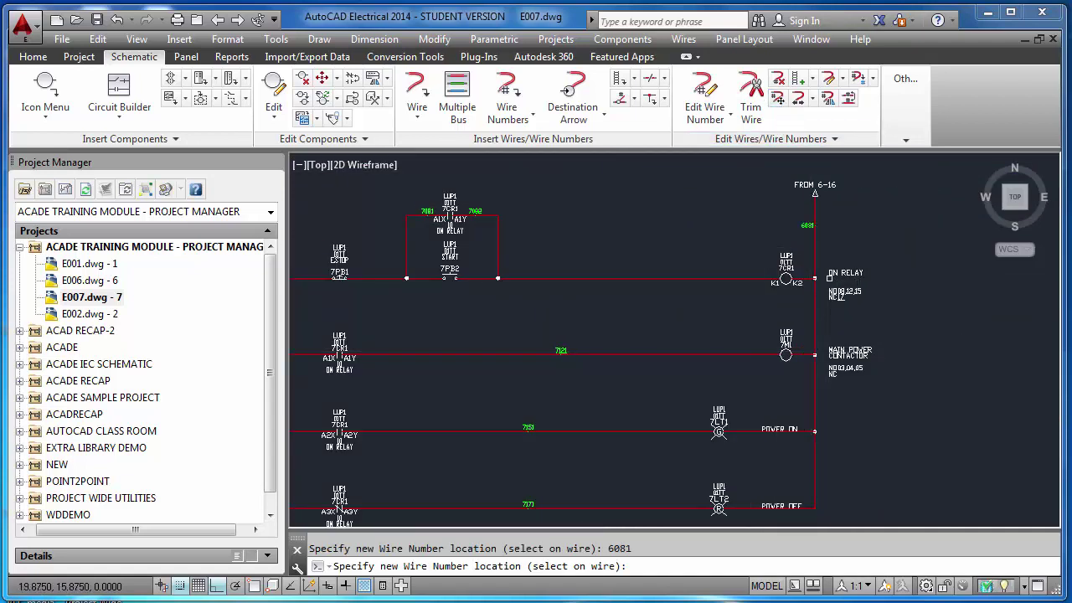
pyautogui.scroll(-2, 817, 278)
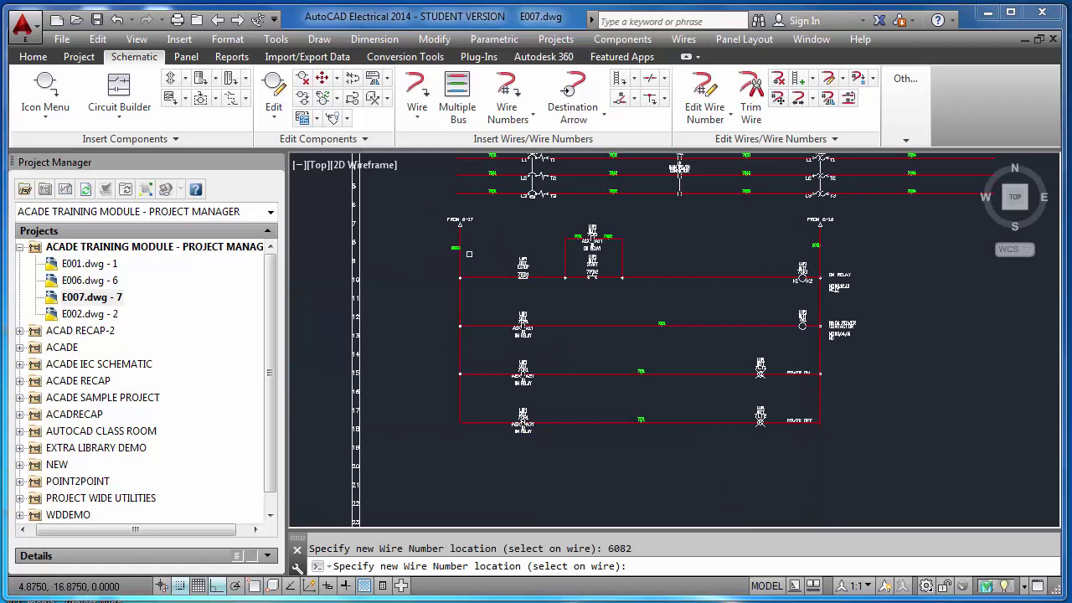
pyautogui.scroll(4, 685, 356)
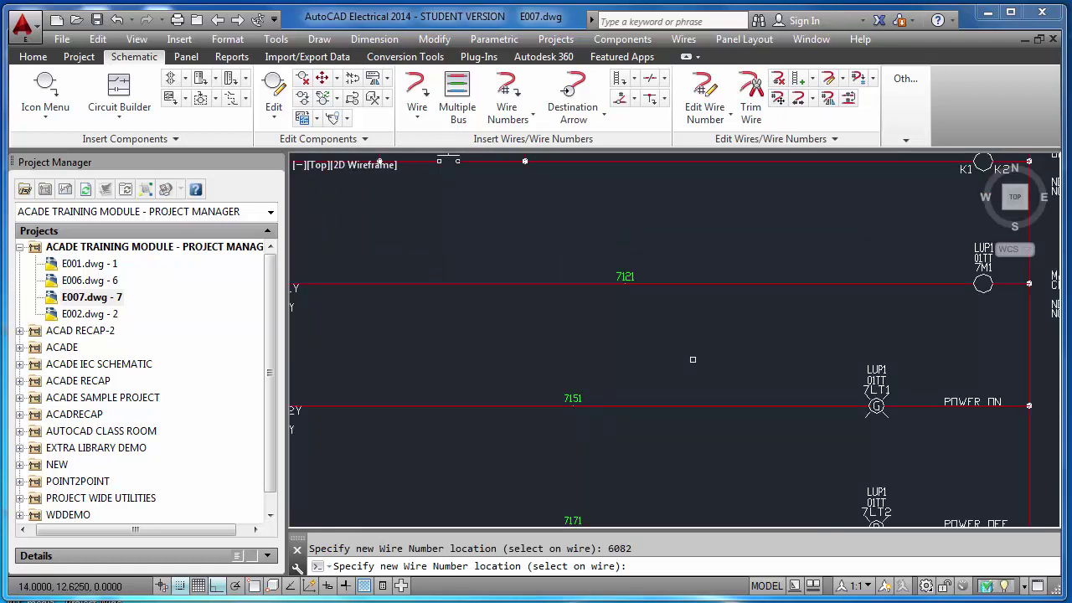
pyautogui.press('Escape')
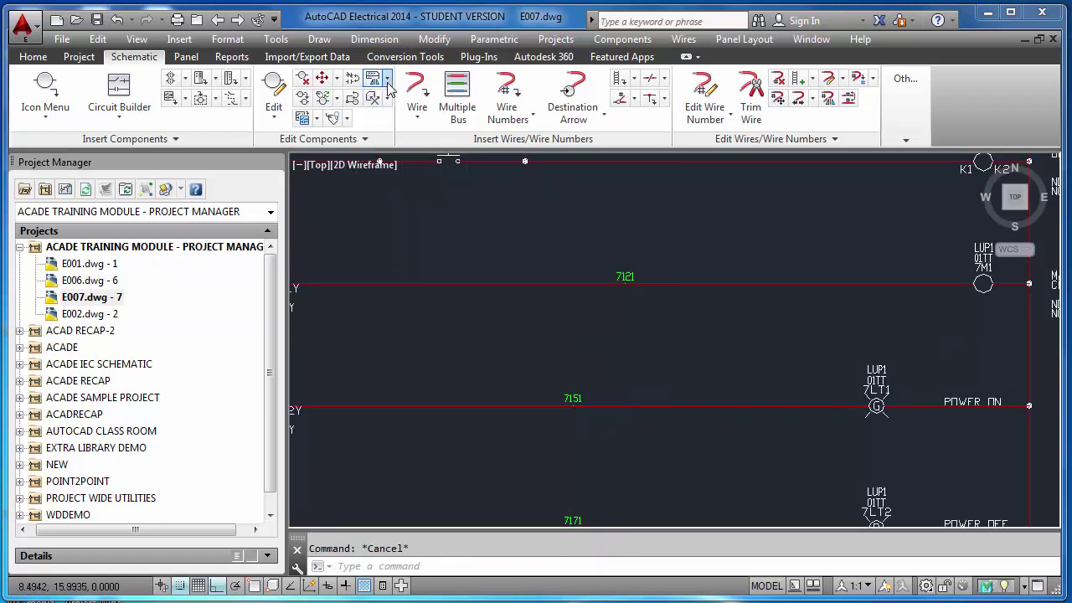
# - Align wire numbers 7151 and 7171 vertically with wire number 7121 using the AEALIGN command
pyautogui.click(387, 80)
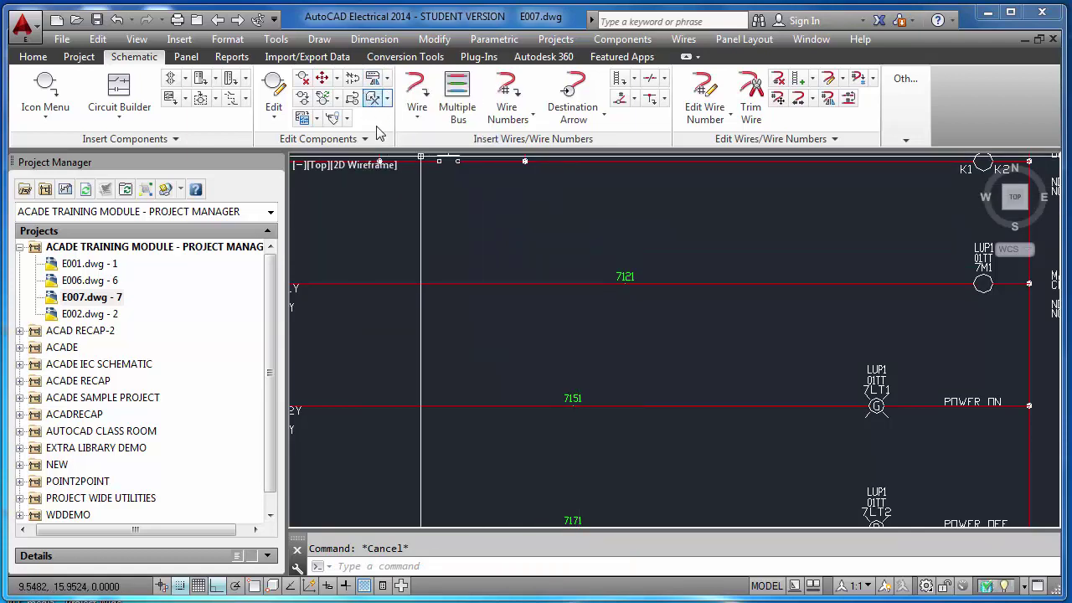
pyautogui.write('A')
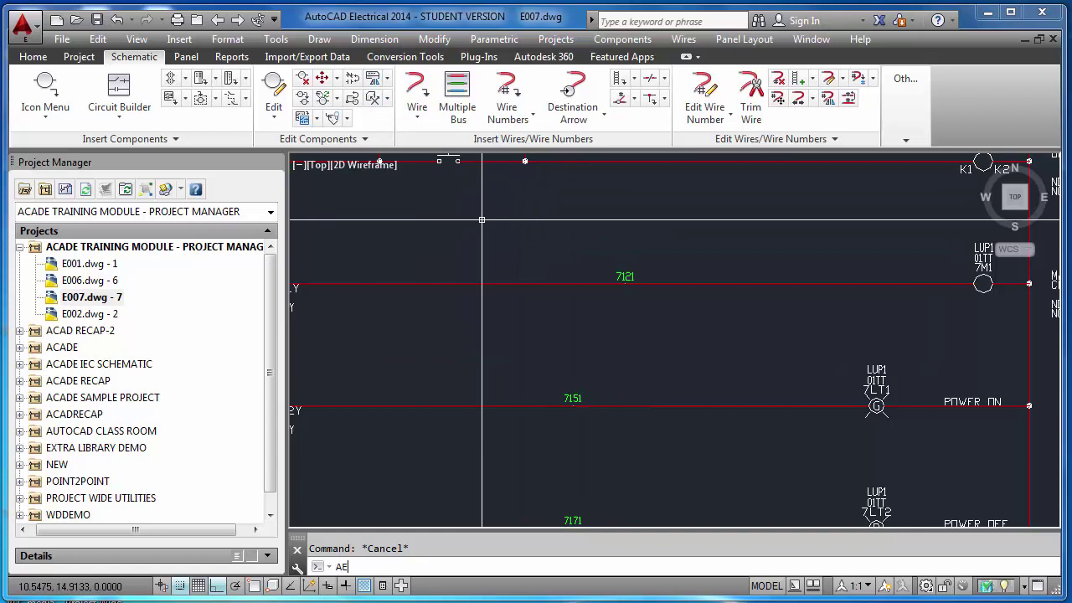
pyautogui.write('E')
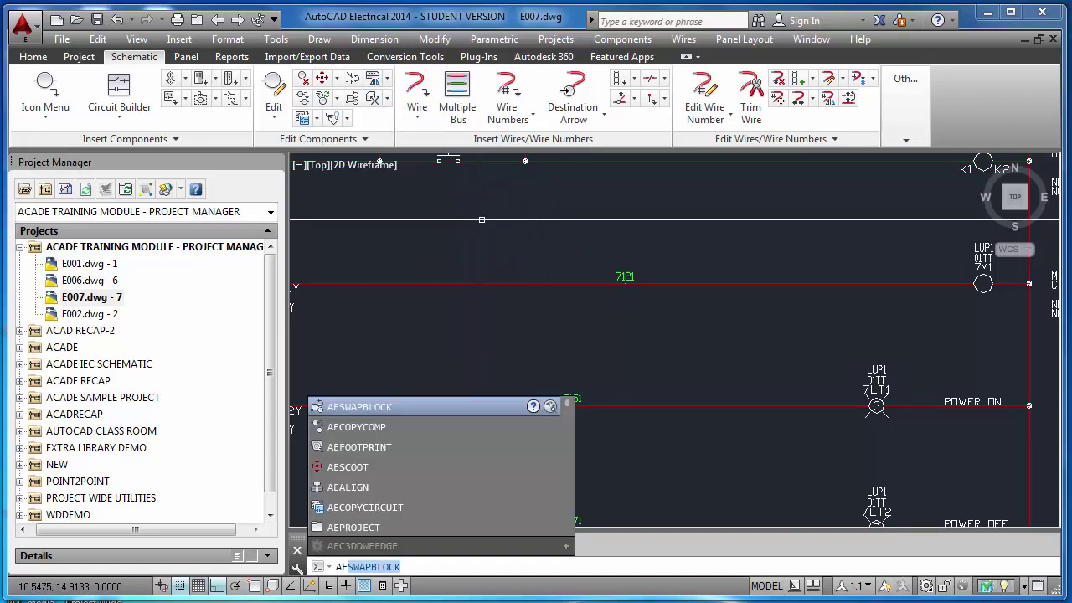
pyautogui.write('ALI')
pyautogui.press('Return')
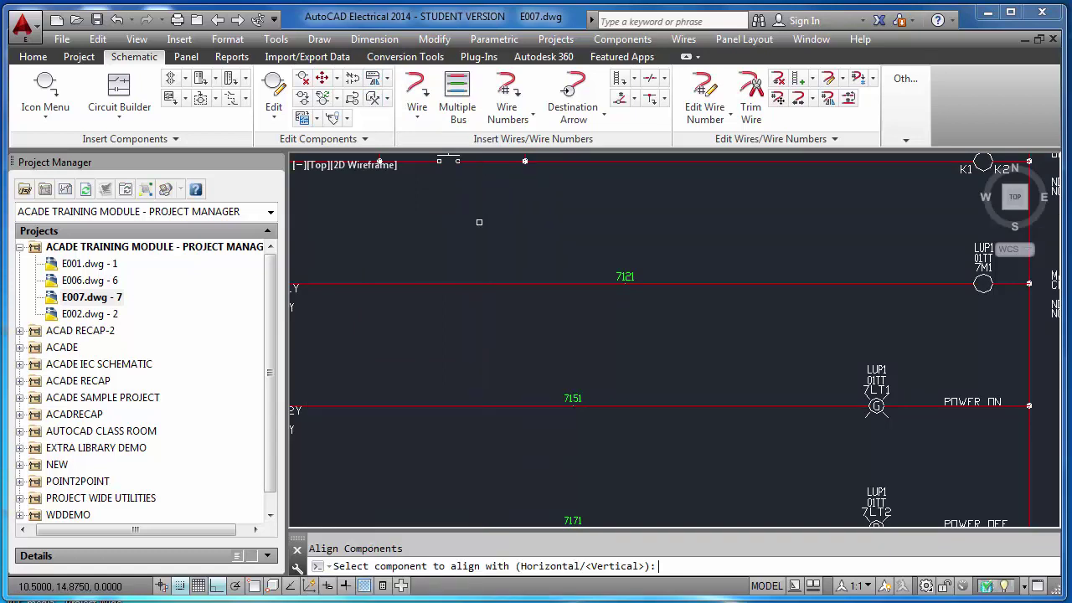
pyautogui.scroll(-4, 510, 255)
pyautogui.scroll(2, 555, 261)
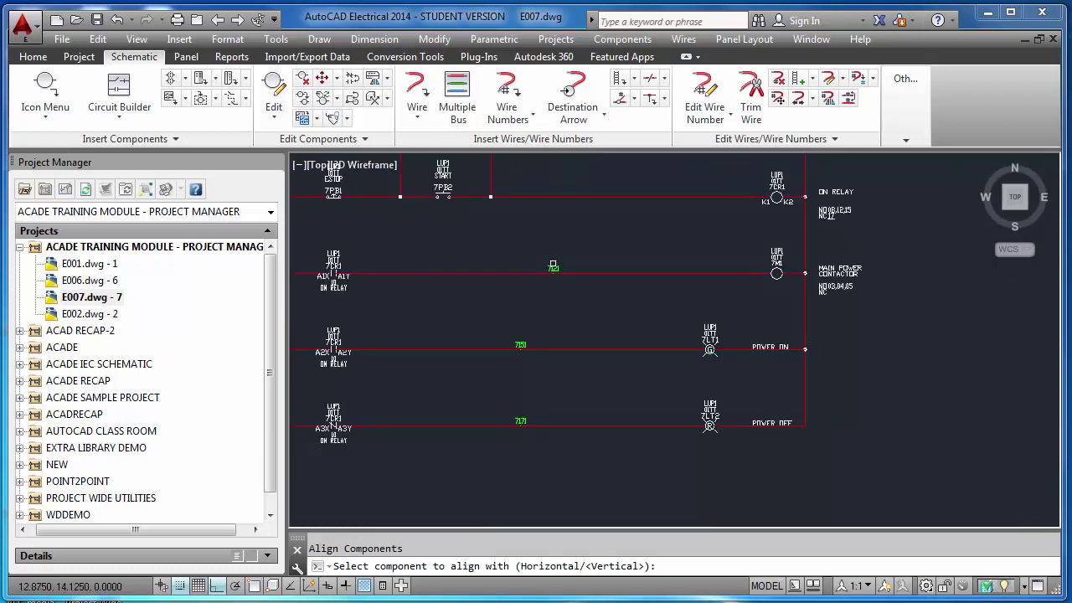
pyautogui.click(553, 268)
pyautogui.click(520, 344)
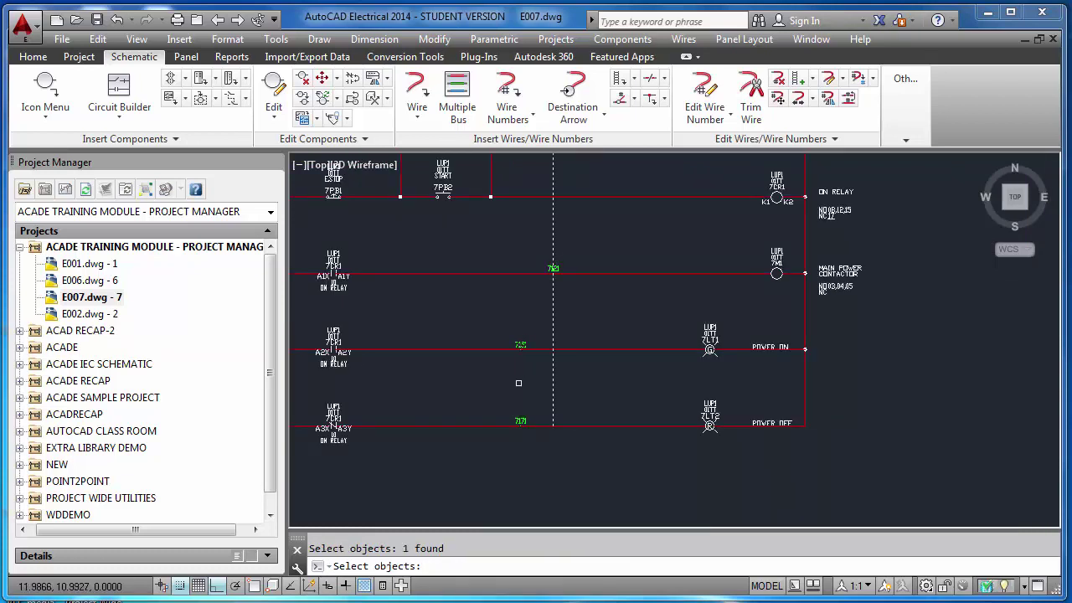
pyautogui.click(521, 420)
pyautogui.press('Return')
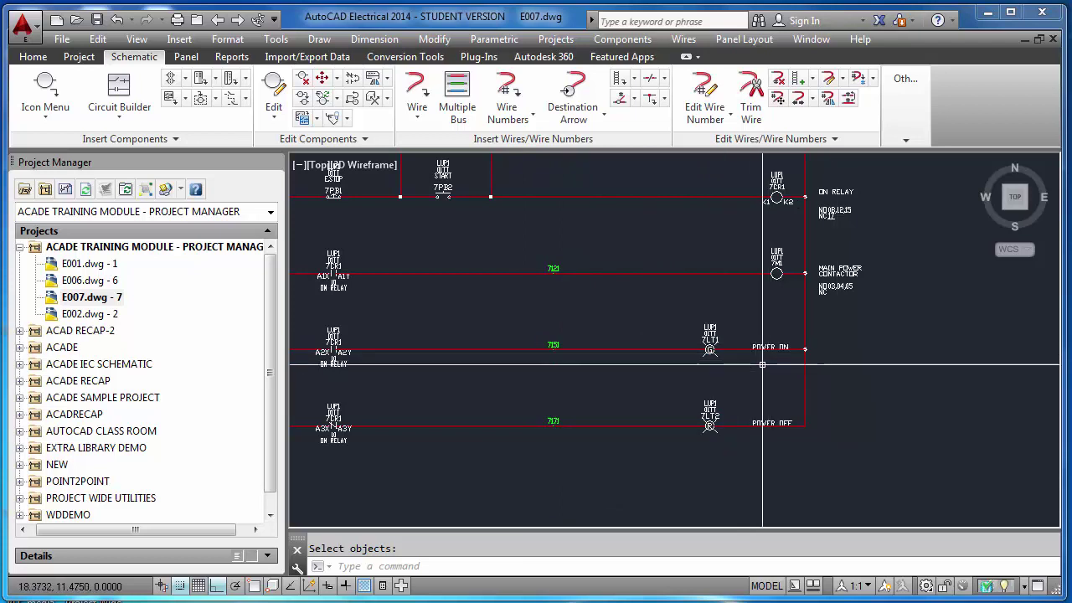
# - Scoot pilot lights 7LT1 and 7LT2 along their rungs toward the right bus, roughly beneath coil 7M1
pyautogui.click(322, 78)
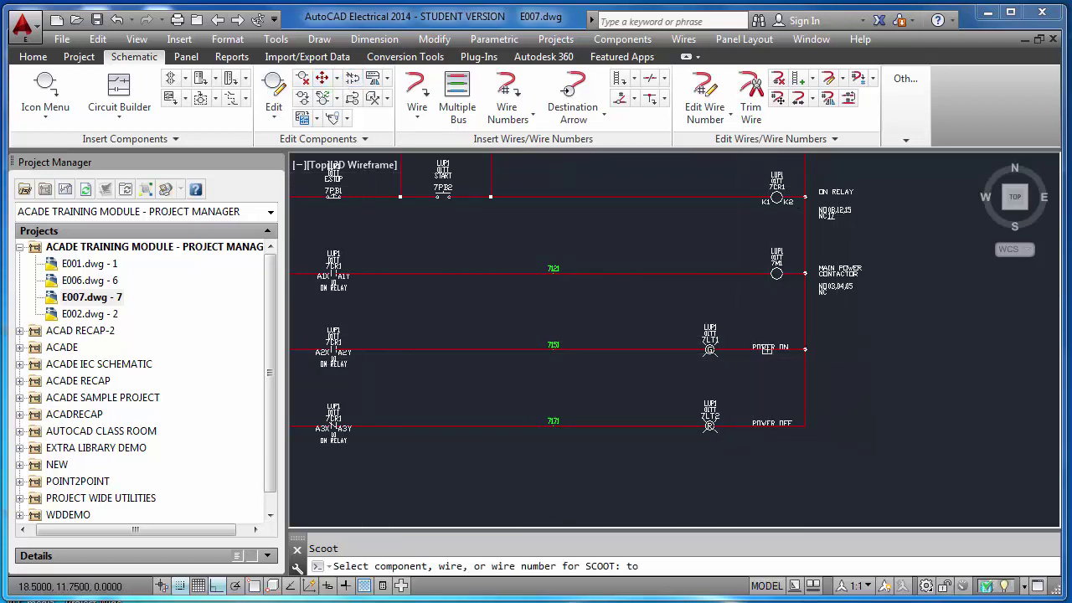
pyautogui.click(767, 350)
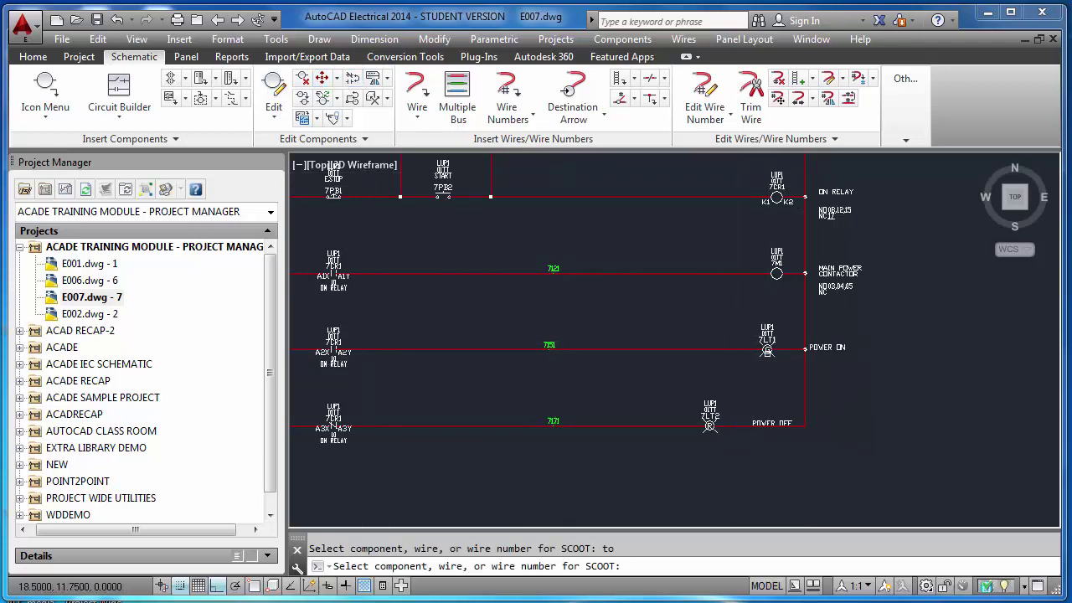
pyautogui.click(772, 349)
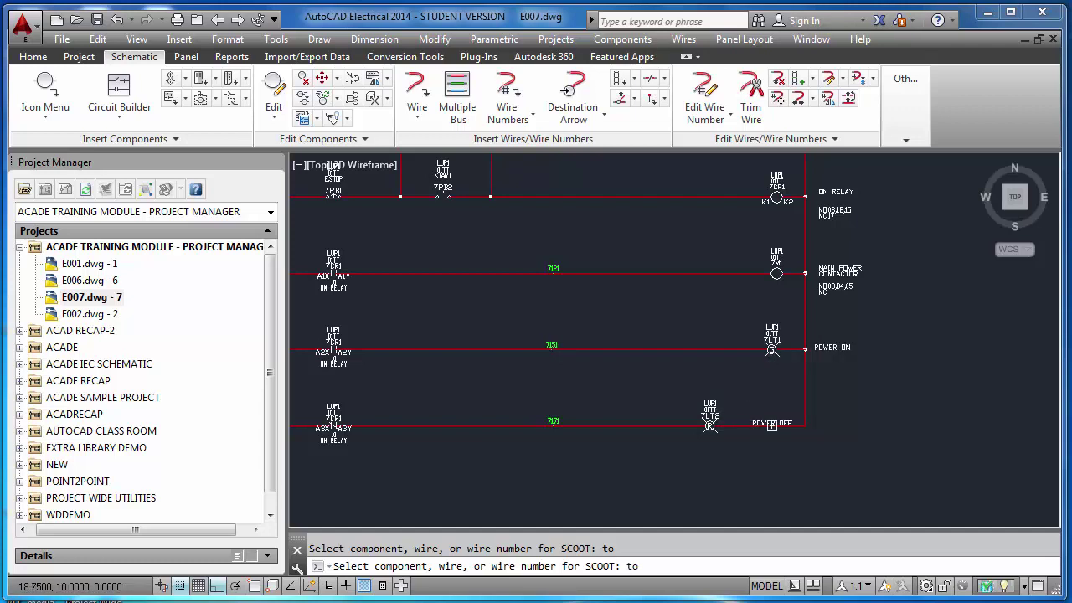
pyautogui.click(772, 424)
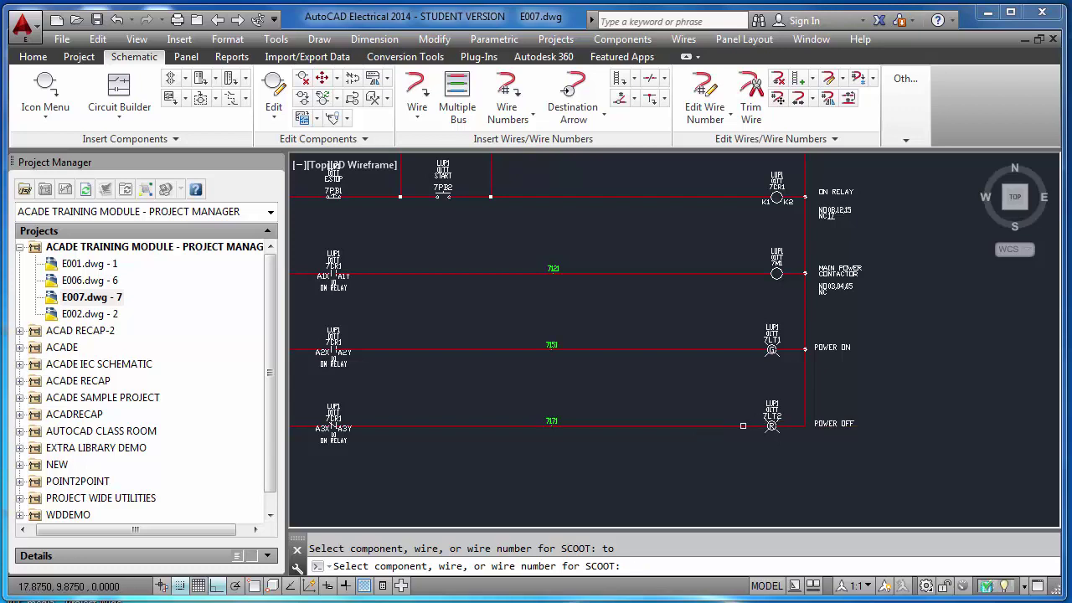
pyautogui.press('Escape')
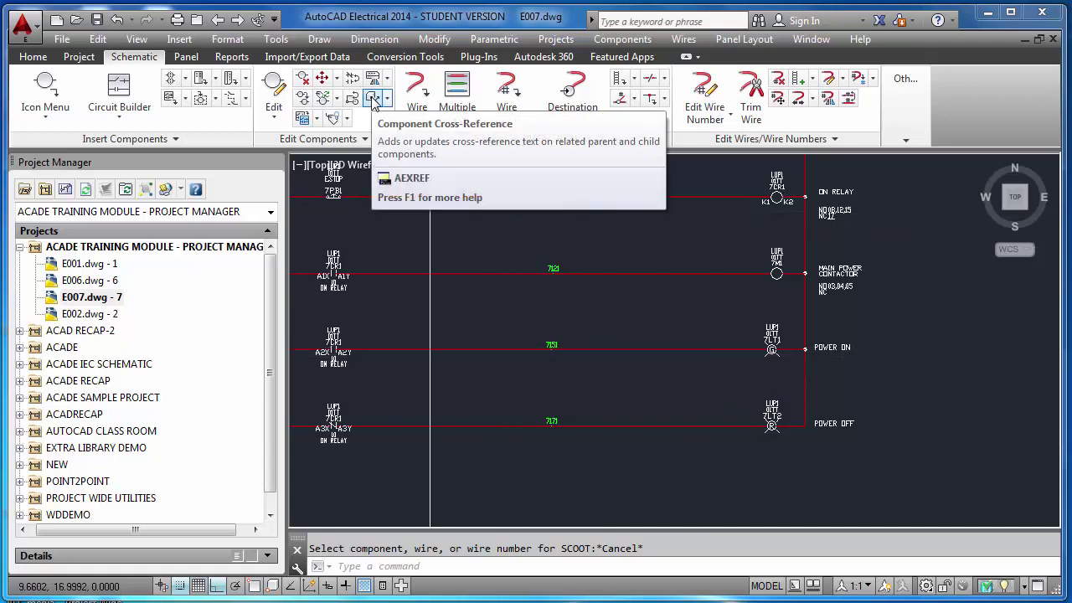
pyautogui.press('Escape')
# - Run project-wide component cross-referencing on drawings E006 and E007 and dismiss the exception report
pyautogui.scroll(2, 791, 209)
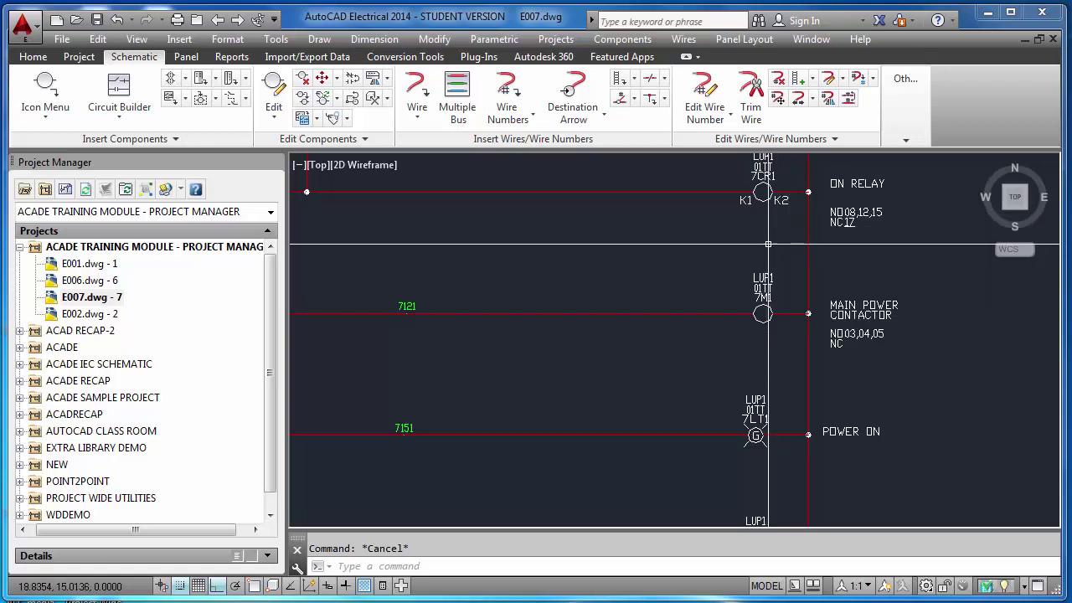
pyautogui.scroll(6, 890, 220)
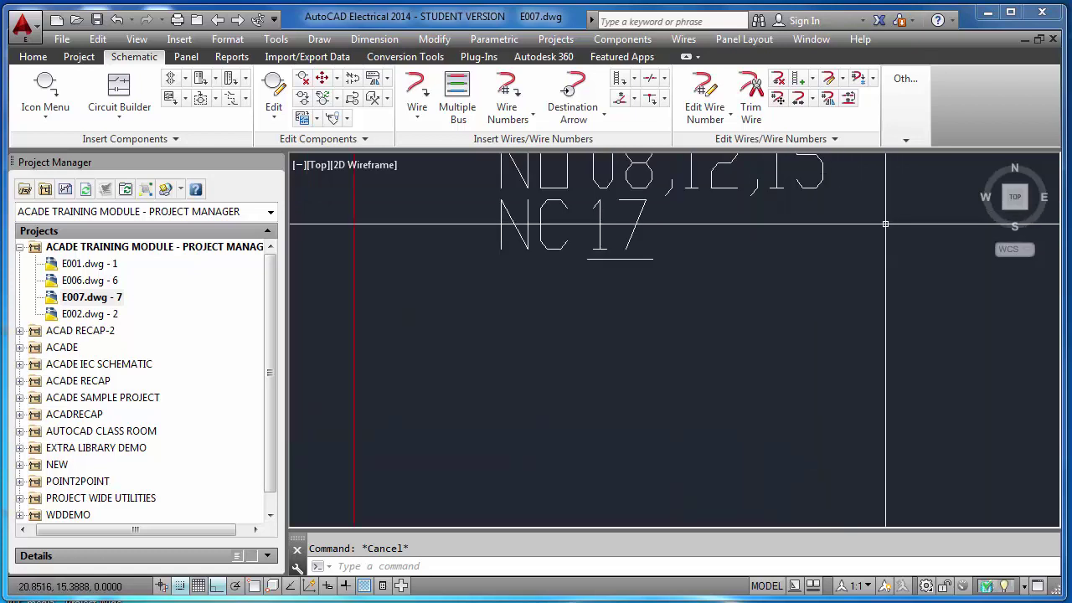
pyautogui.scroll(-4, 670, 245)
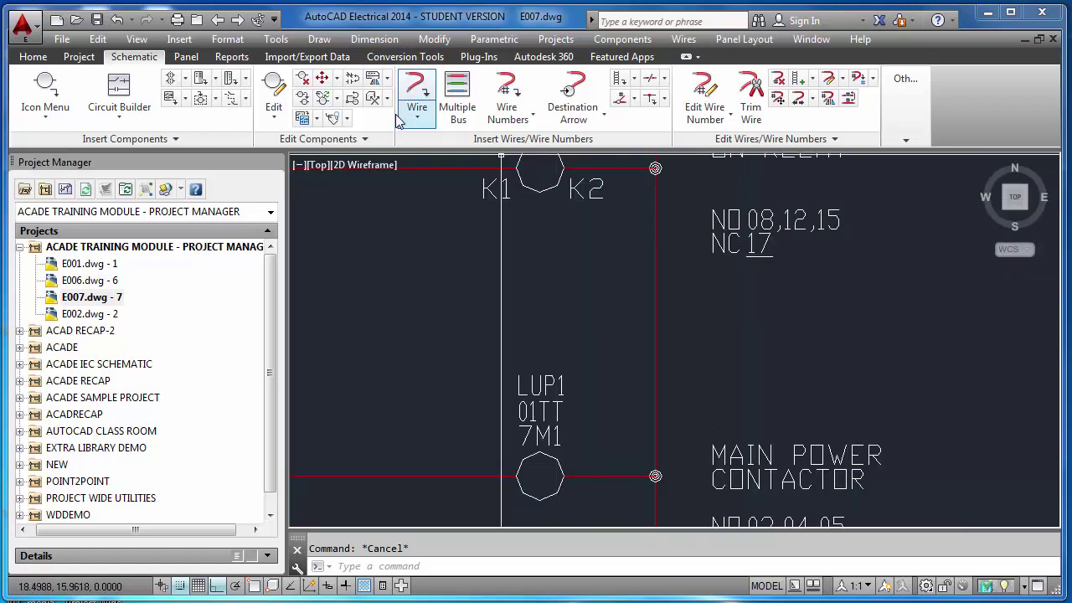
pyautogui.click(374, 100)
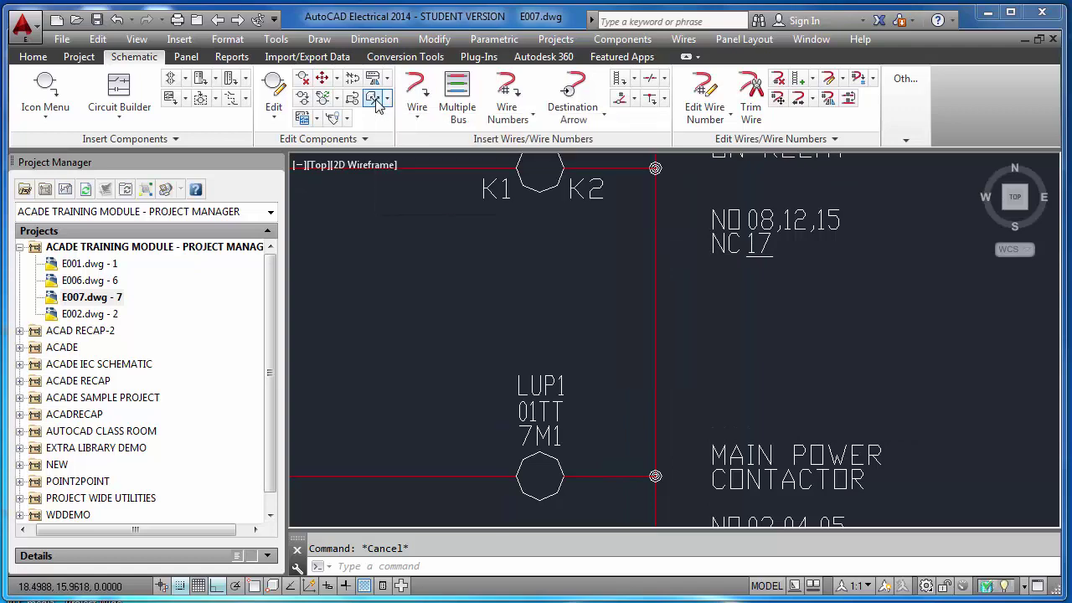
pyautogui.click(365, 224)
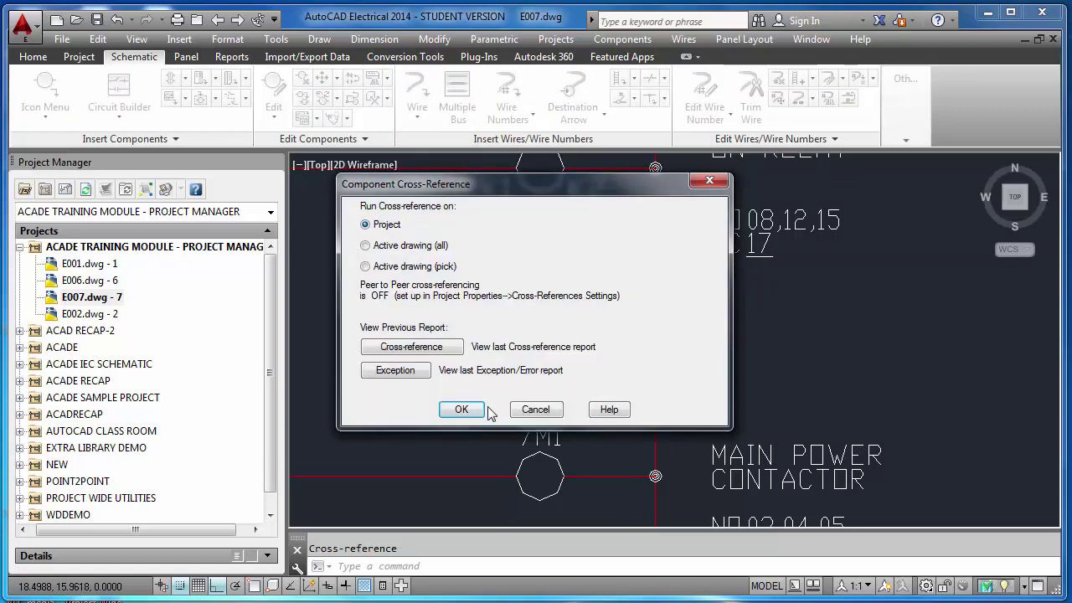
pyautogui.click(461, 408)
pyautogui.click(617, 212)
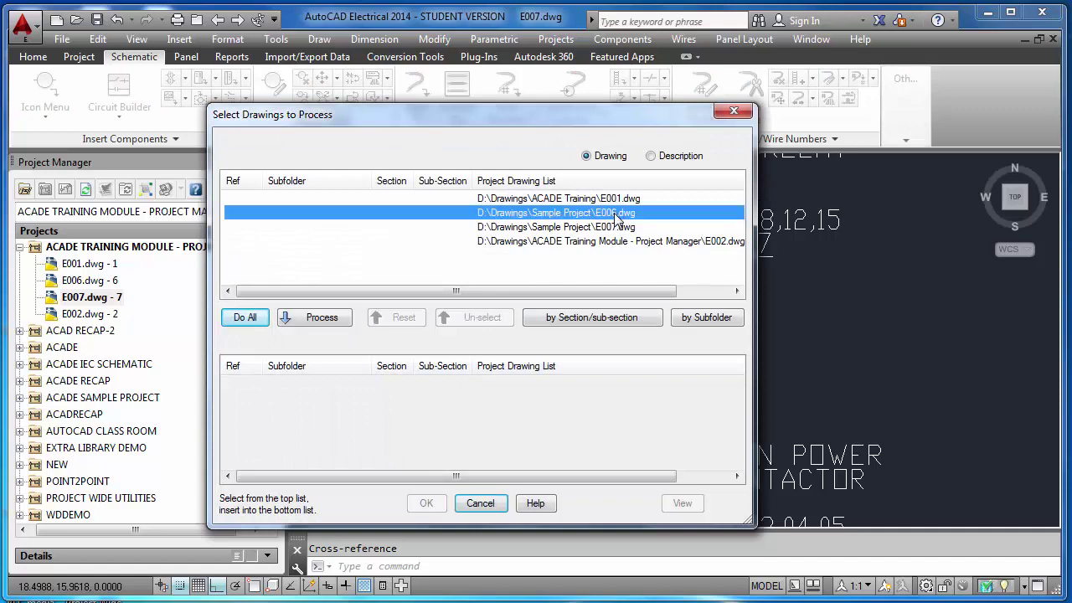
pyautogui.keyDown('shift'); pyautogui.click(611, 227); pyautogui.keyUp('shift')
pyautogui.click(335, 319)
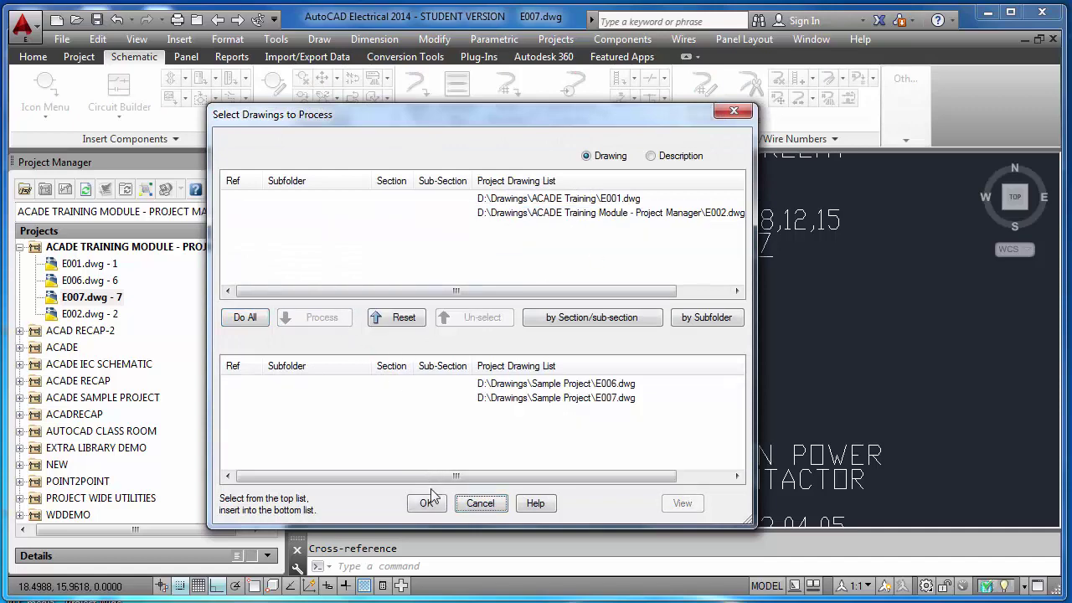
pyautogui.click(426, 503)
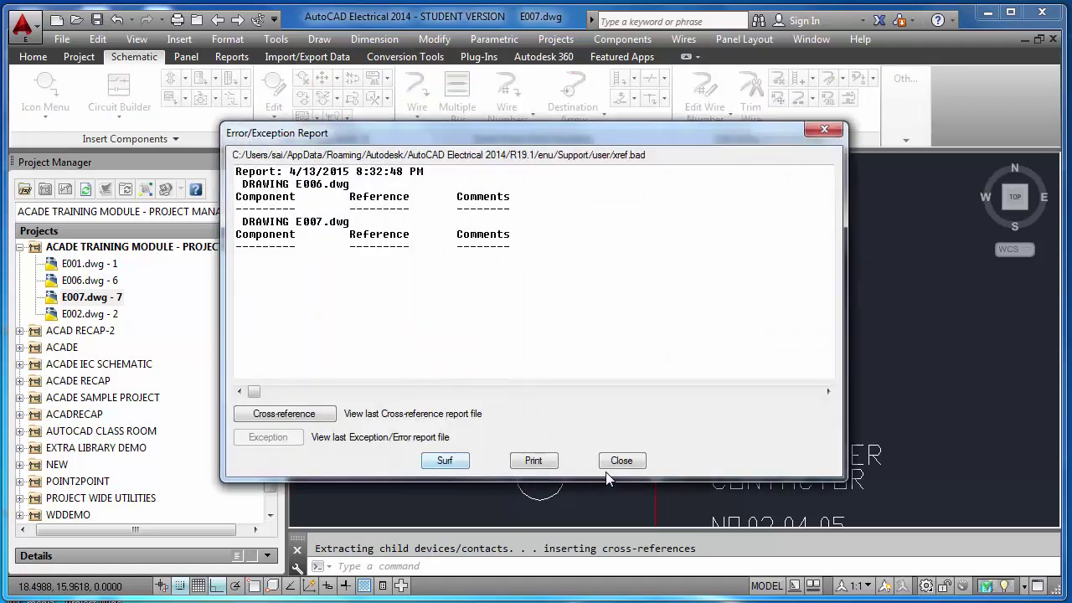
pyautogui.click(621, 460)
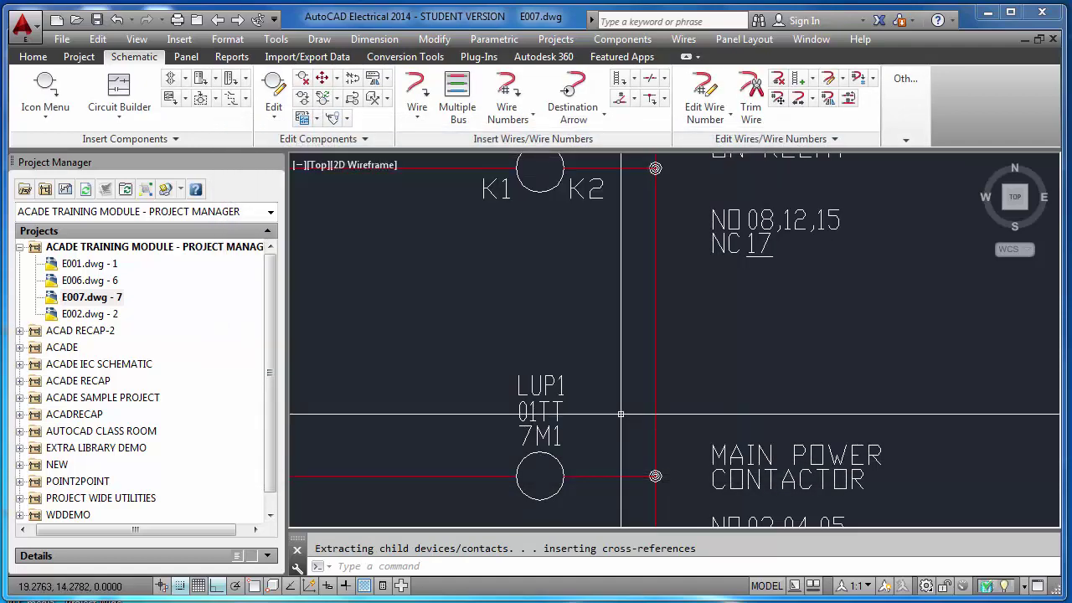
# - Zoom to the extents of the sheet and save drawing E007
pyautogui.write('z')
pyautogui.press('Return')
pyautogui.write('e')
pyautogui.press('Return')
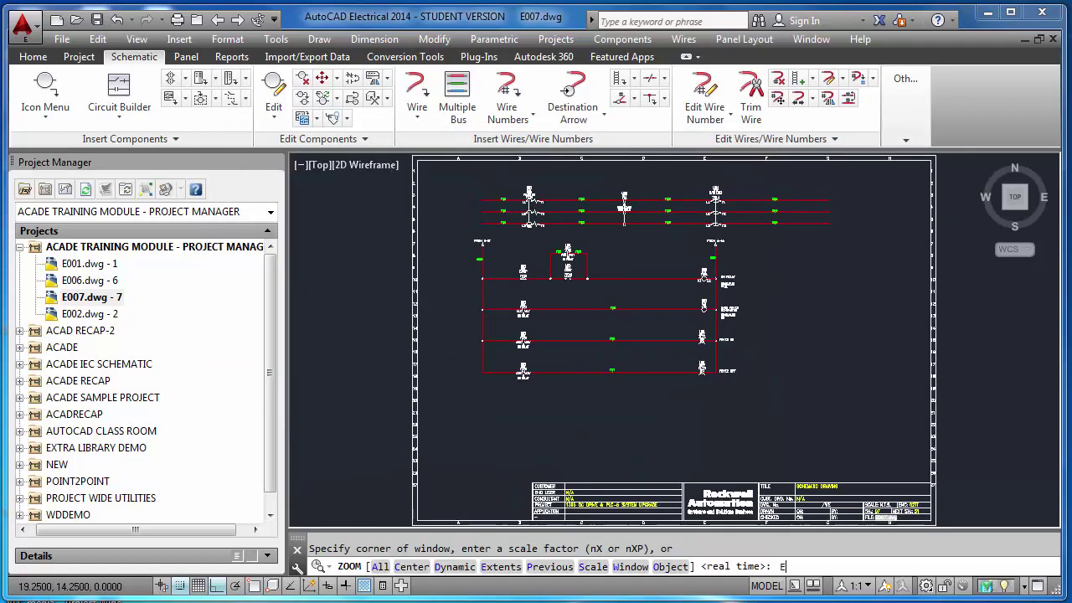
pyautogui.hotkey('ctrl', 's')
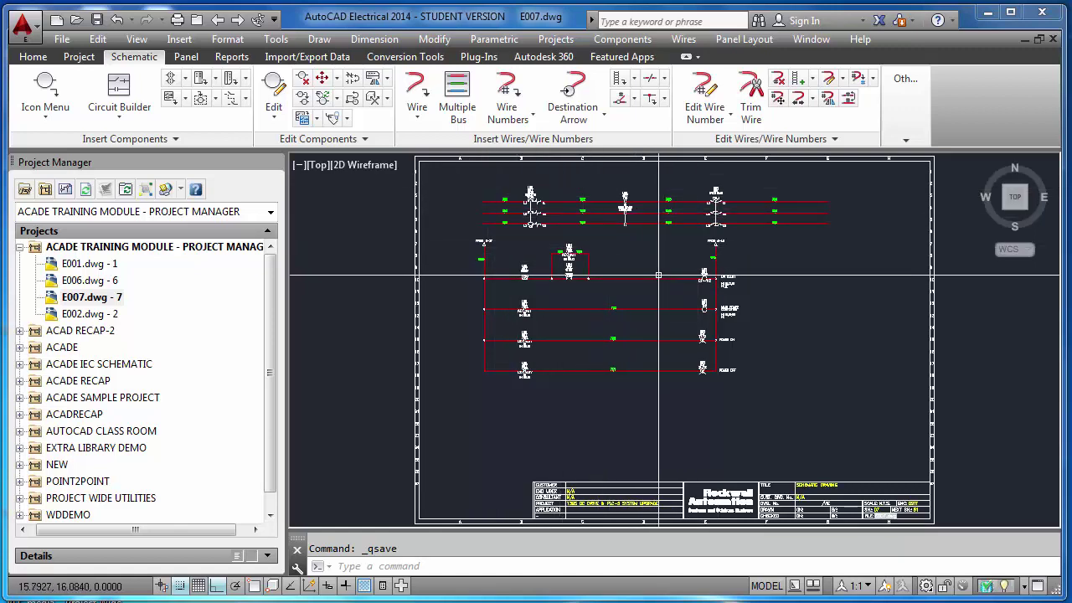
# - Insert a Round with Wire Number Change terminal on wire 7034, with tag strip 7T1 and number 1, keeping the insertion repeating
pyautogui.click(58, 99)
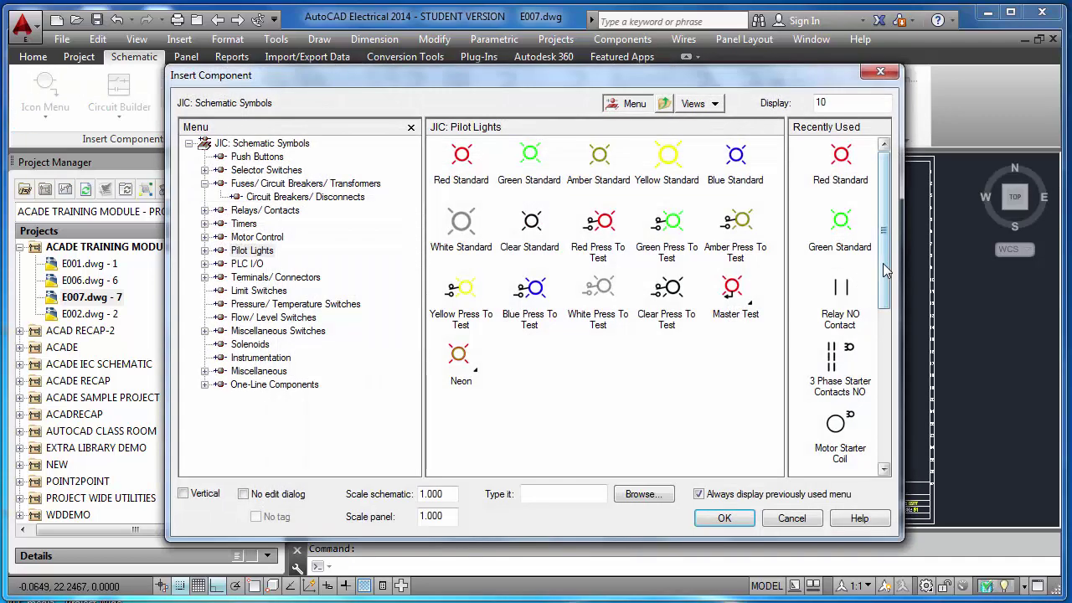
pyautogui.moveTo(886, 270); pyautogui.dragTo(890, 421)
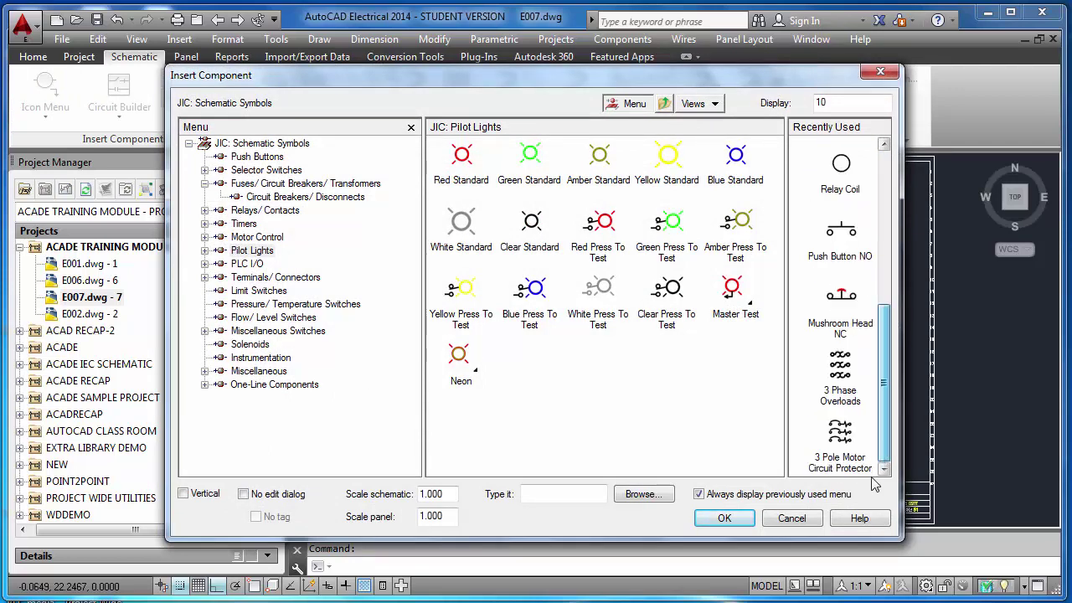
pyautogui.click(249, 249)
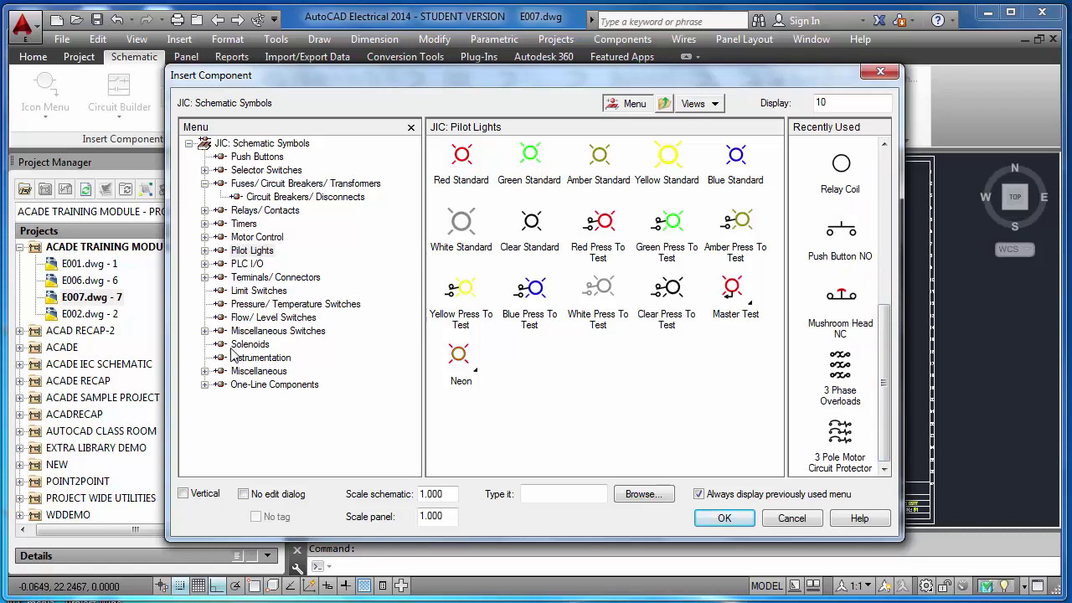
pyautogui.click(247, 278)
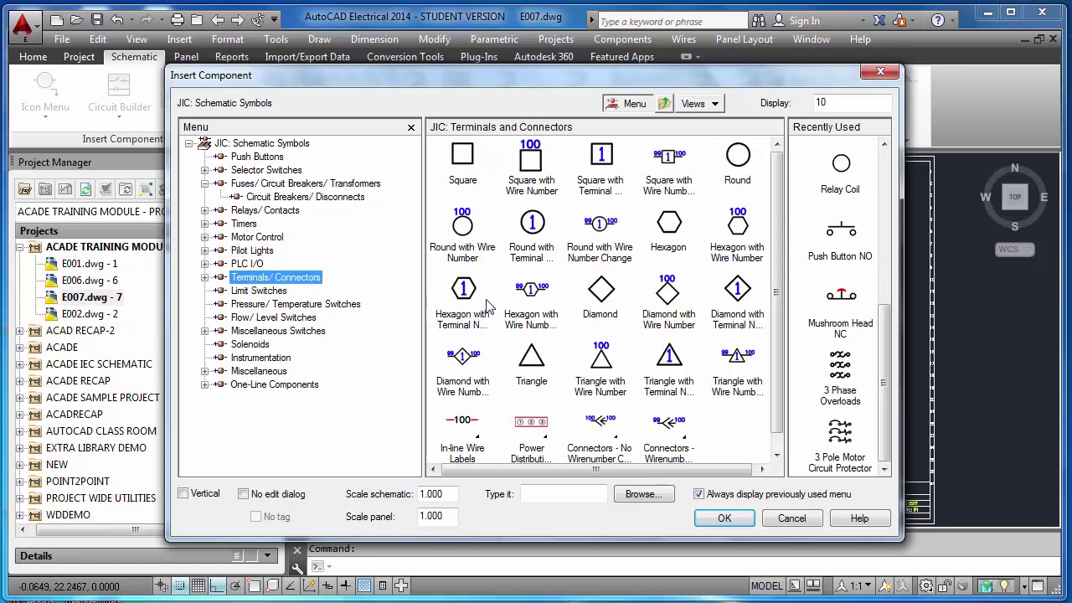
pyautogui.click(609, 258)
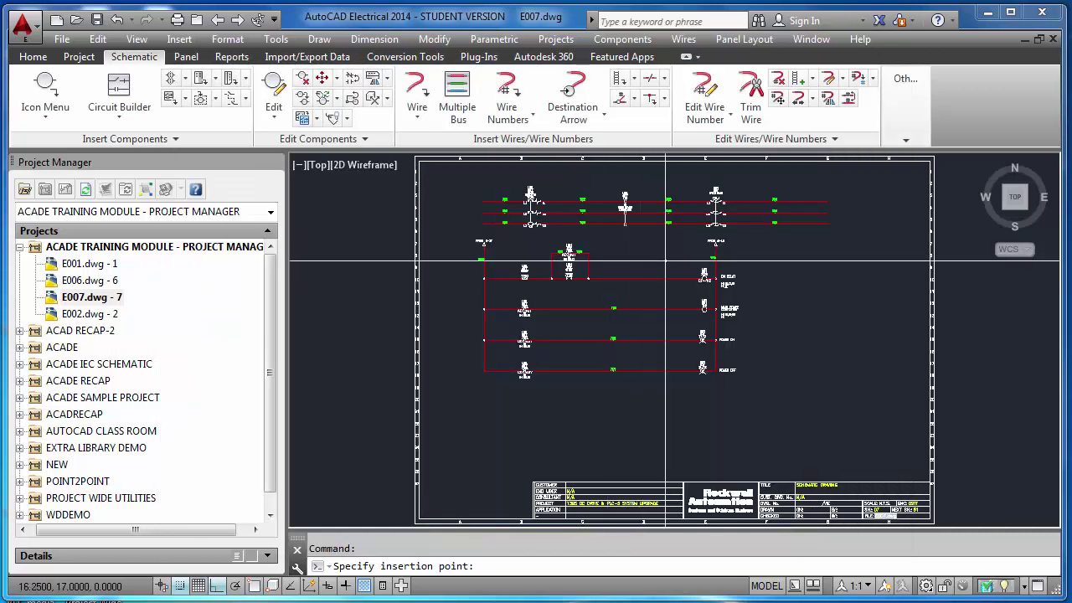
pyautogui.scroll(8, 808, 203)
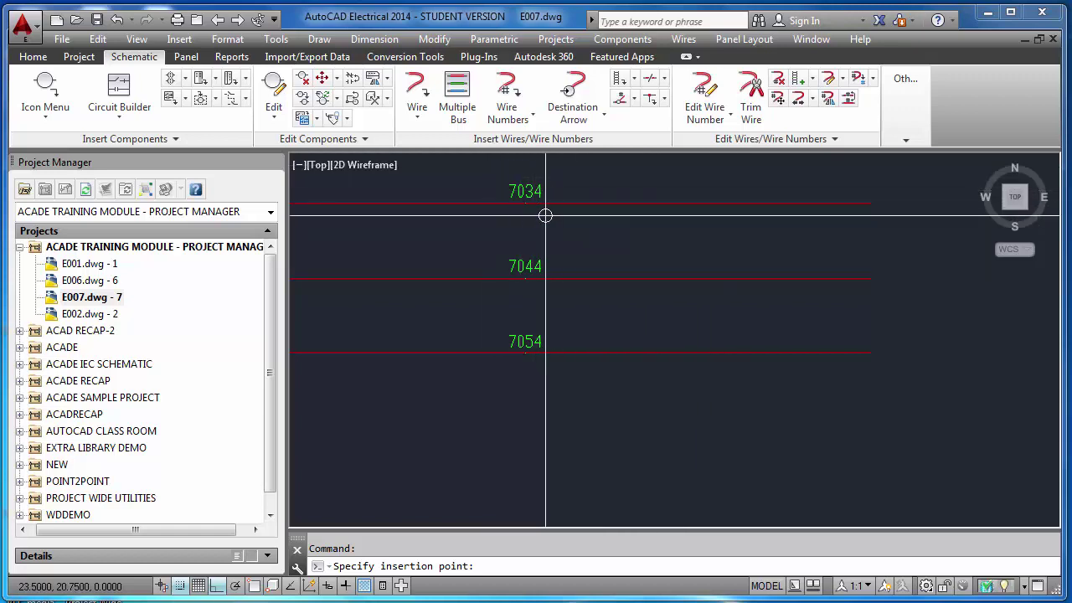
pyautogui.click(608, 202)
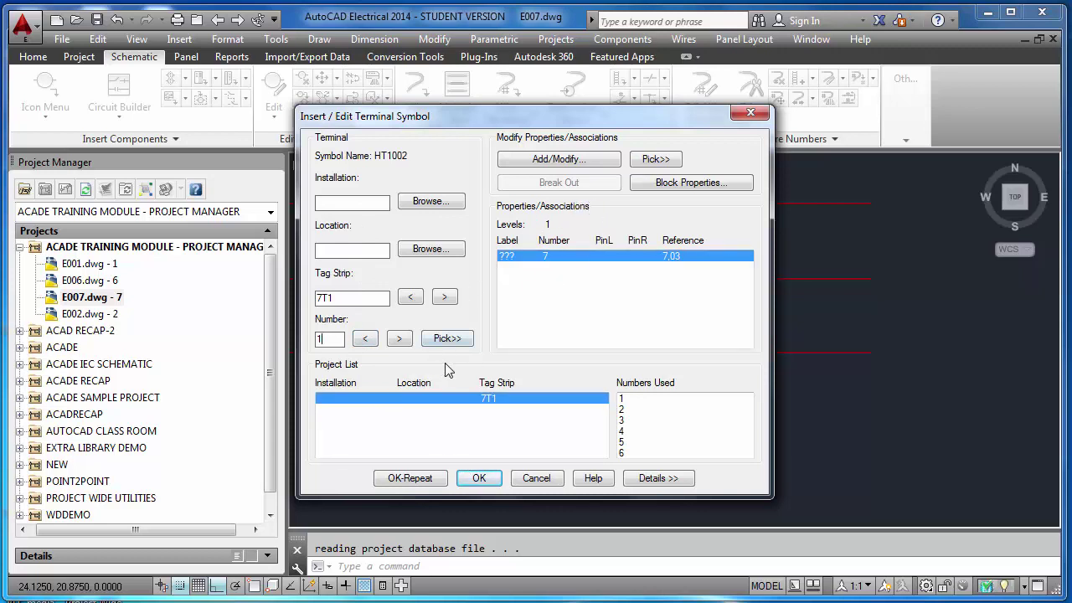
pyautogui.click(431, 482)
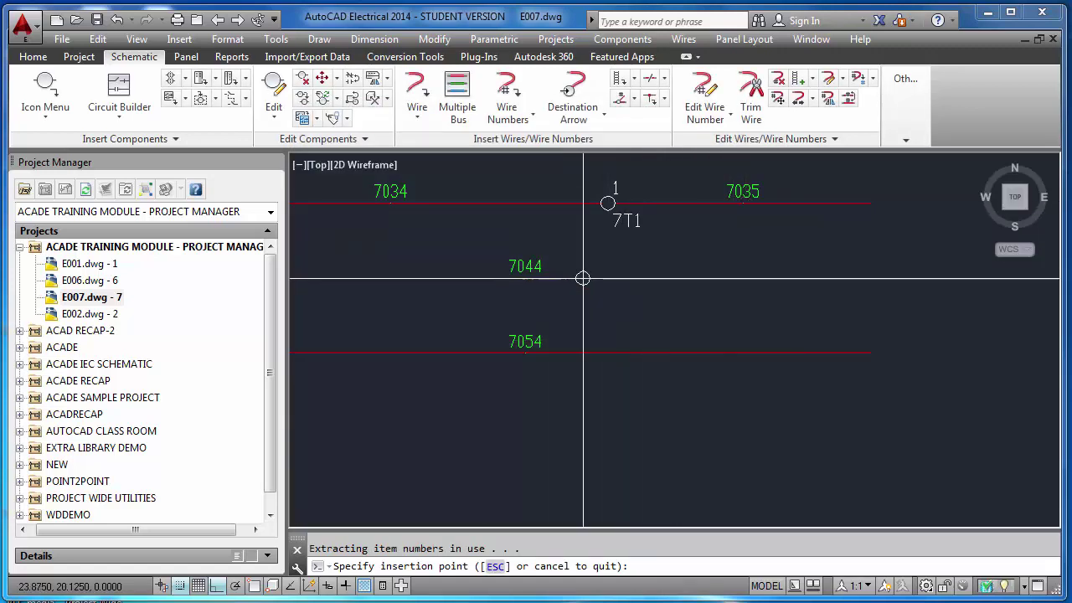
# - Insert terminals 2 and 3 of tag strip 7T1 on wires 7044 and 7054, directly below terminal 1, and end the repeated insertion
pyautogui.click(608, 278)
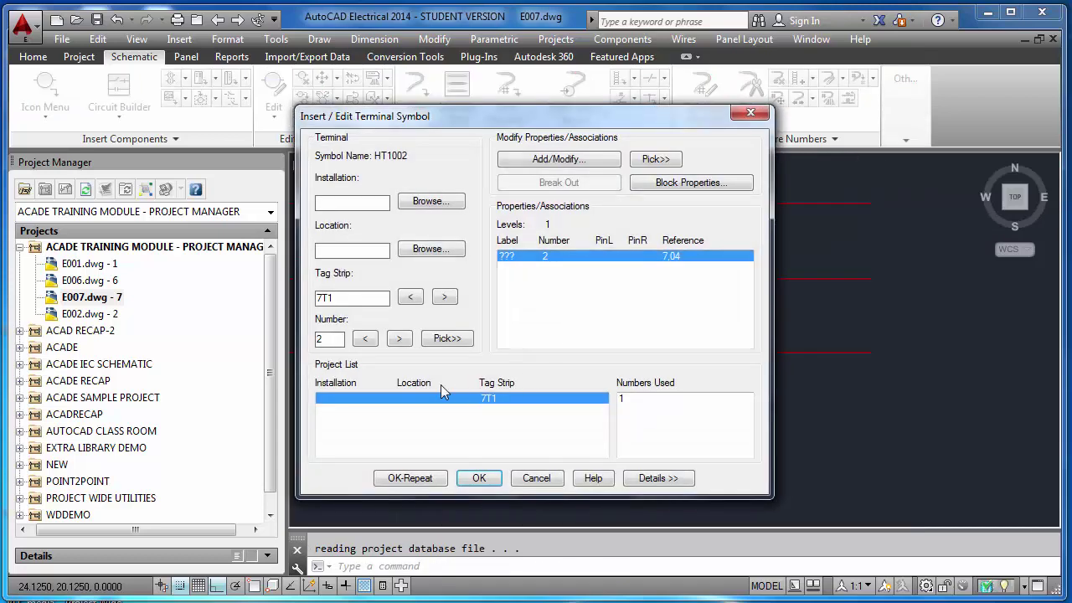
pyautogui.click(416, 484)
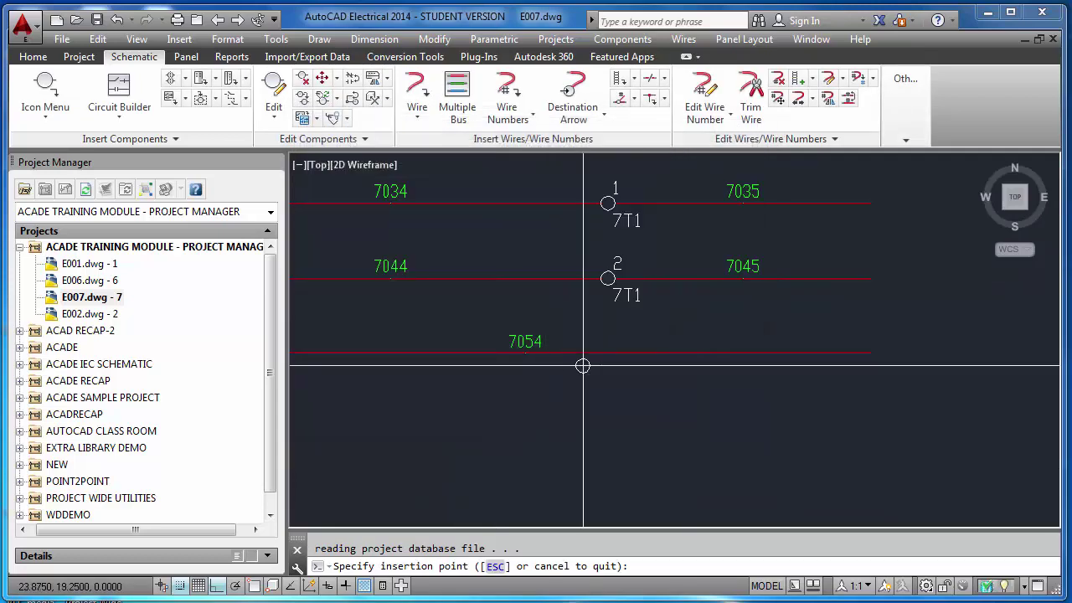
pyautogui.click(608, 353)
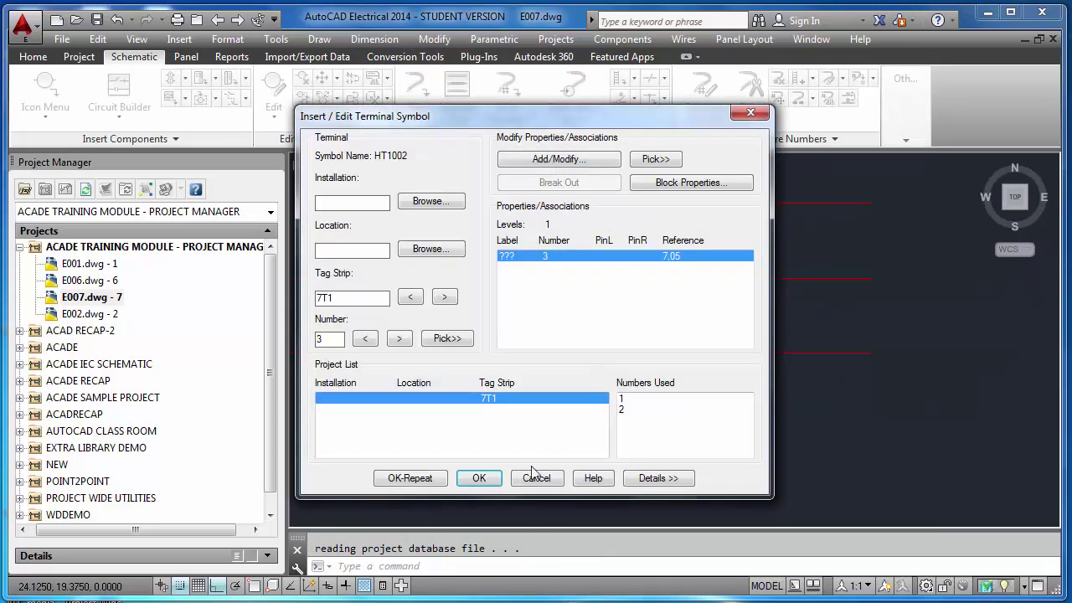
pyautogui.click(478, 477)
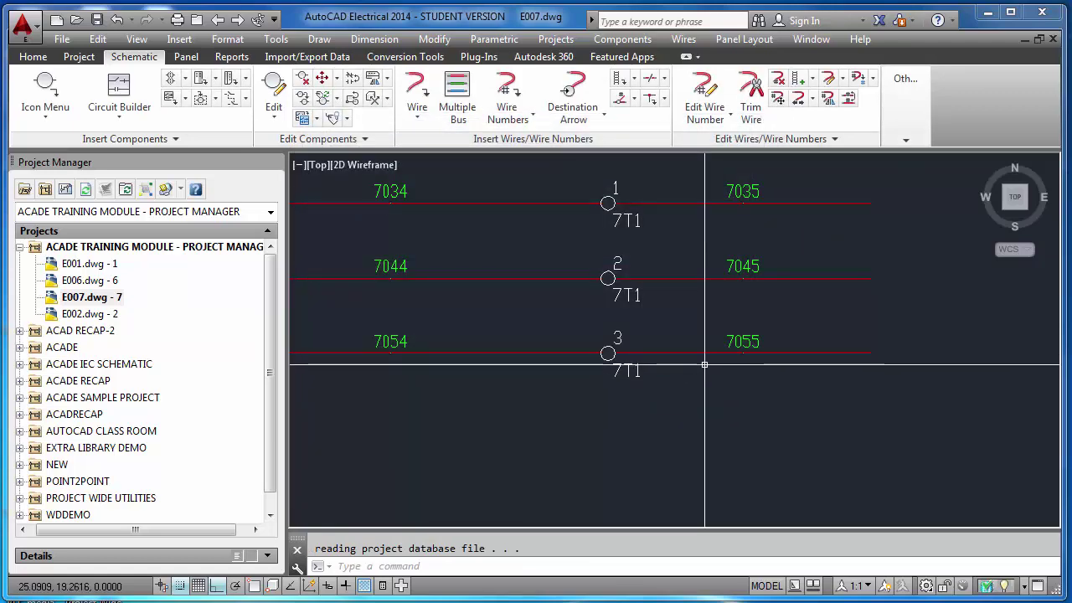
# - Zoom to the extents of the sheet and save drawing E007 with the three new terminals
pyautogui.scroll(-2, 648, 268)
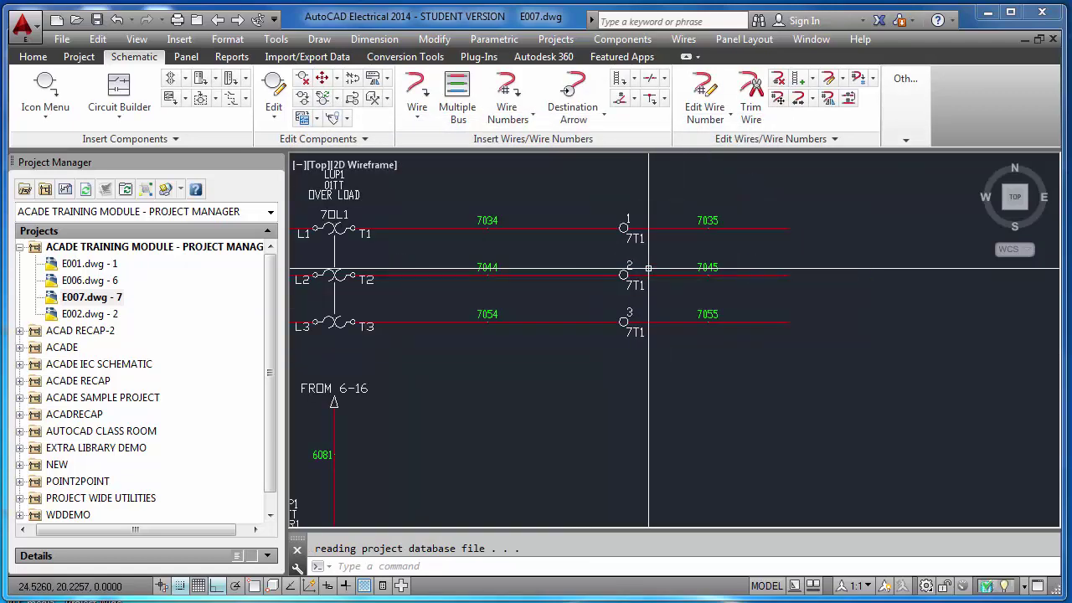
pyautogui.press('Escape')
pyautogui.write('z')
pyautogui.press('Return')
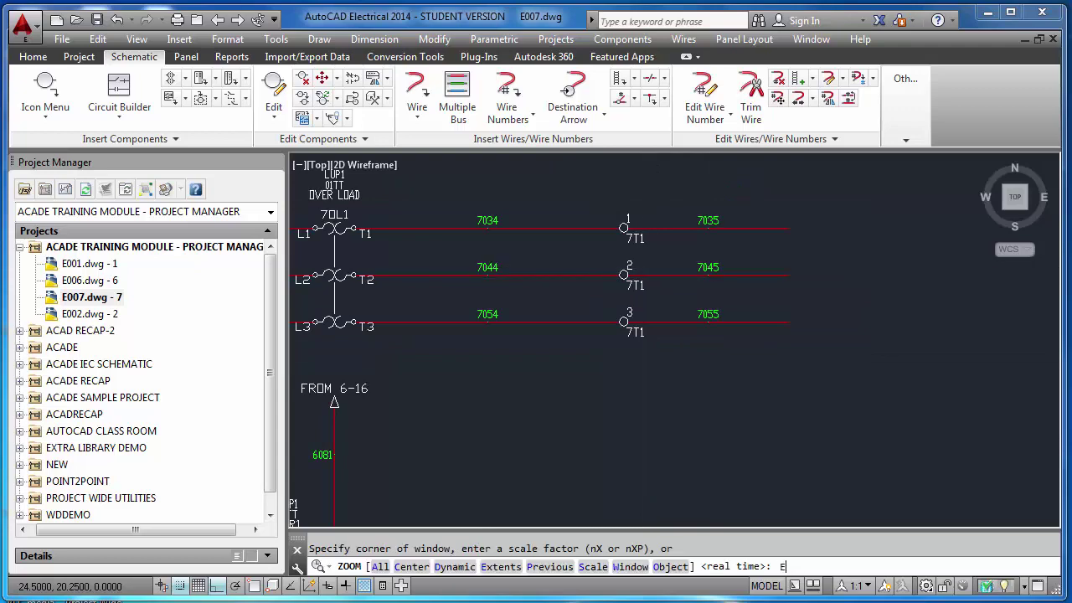
pyautogui.write('e')
pyautogui.press('Return')
pyautogui.hotkey('ctrl', 's')
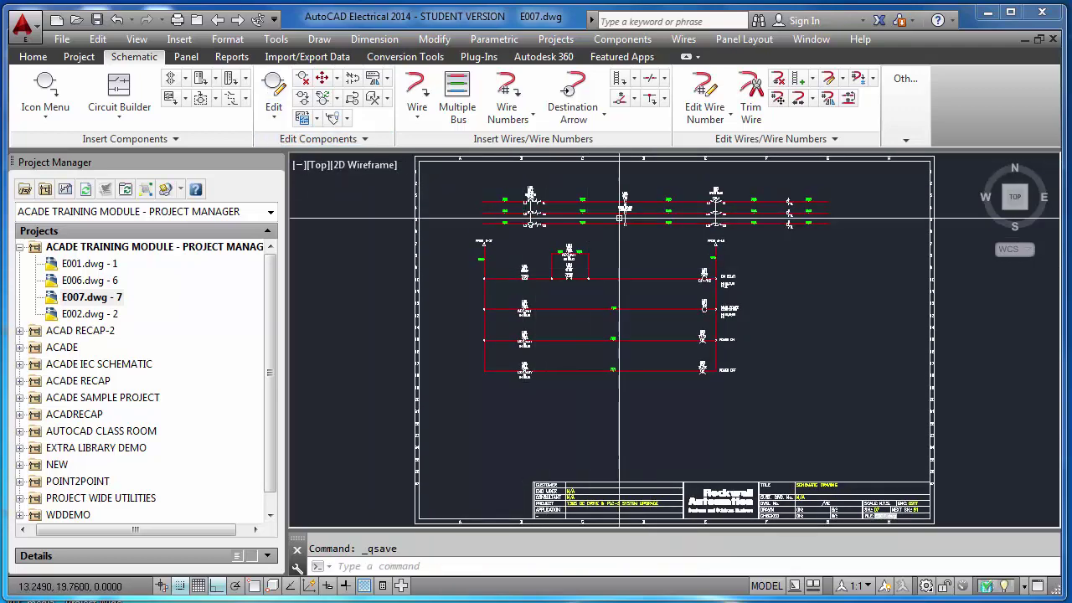
# - Insert a Round with Wire Number Change terminal on wire 7031 ahead of breaker 7CB1, as number 4 on tag strip 7T1
pyautogui.click(45, 87)
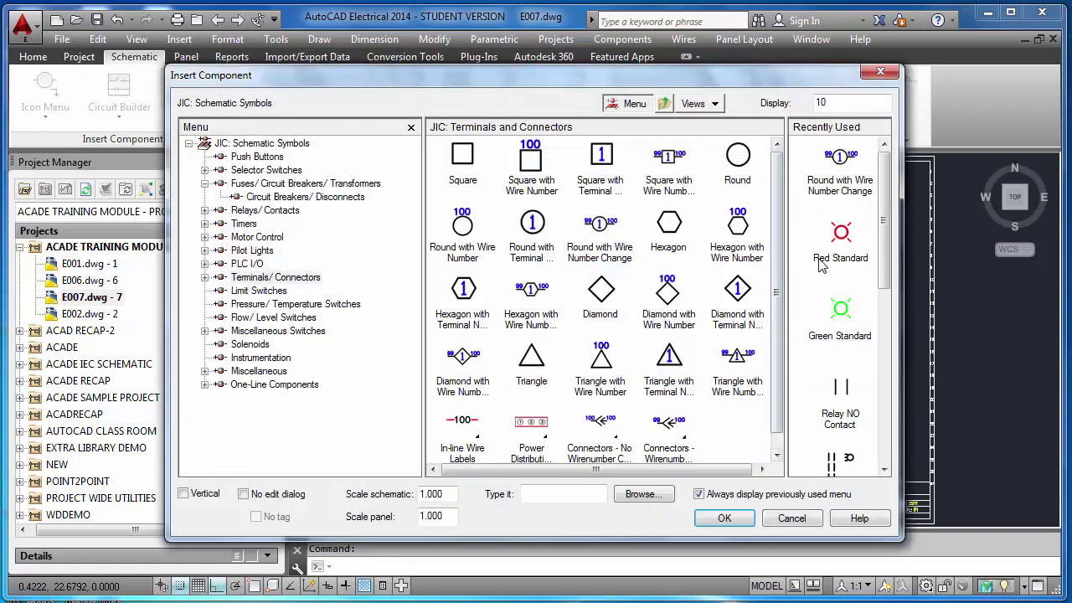
pyautogui.click(843, 168)
pyautogui.scroll(5, 492, 202)
pyautogui.click(492, 202)
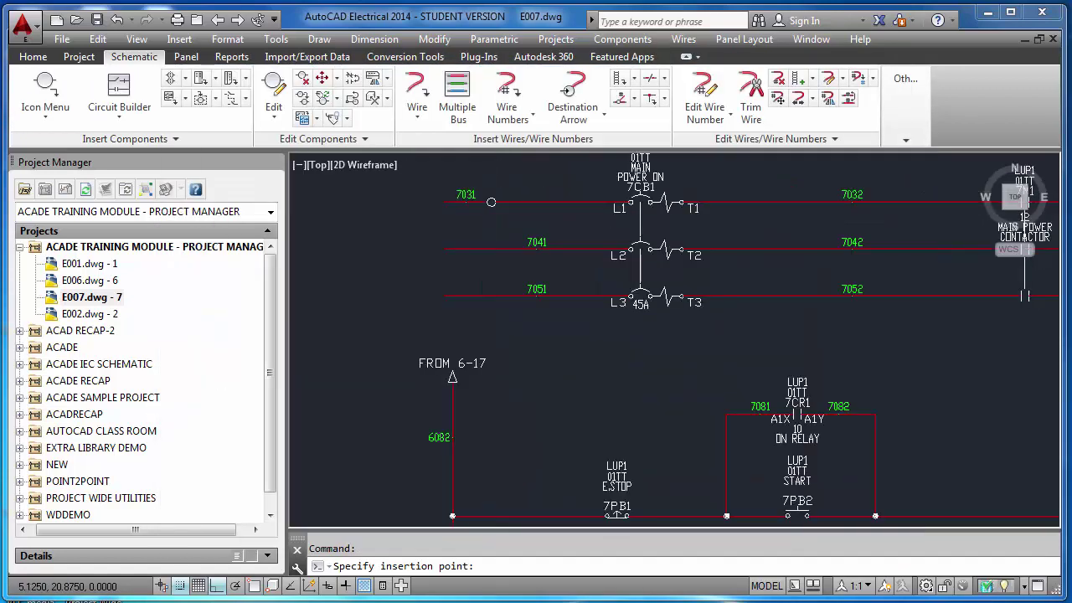
pyautogui.click(464, 477)
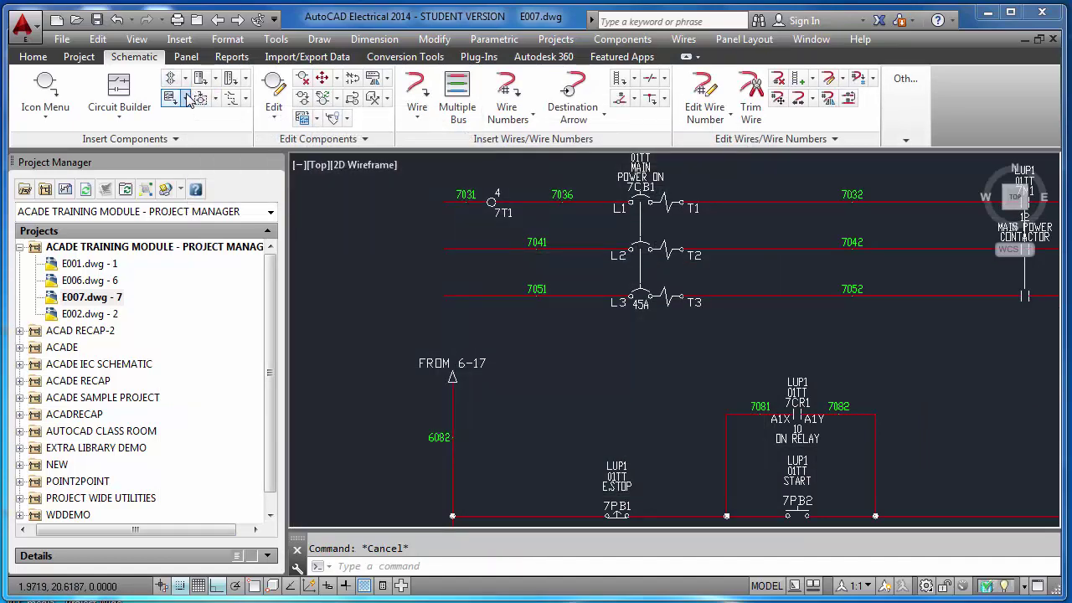
# - Copy terminal 4 onto wires 7041 and 7051 with Multiple Insert (Pick Master), keeping all insertions and showing no edit dialogs
pyautogui.click(187, 98)
pyautogui.click(188, 98)
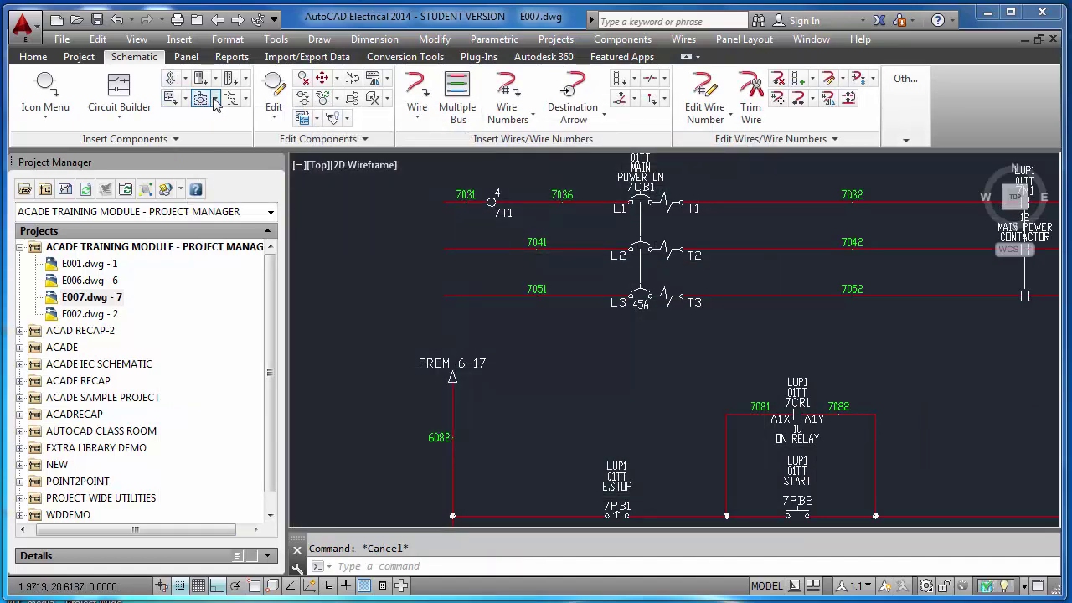
pyautogui.click(215, 99)
pyautogui.click(216, 98)
pyautogui.click(186, 81)
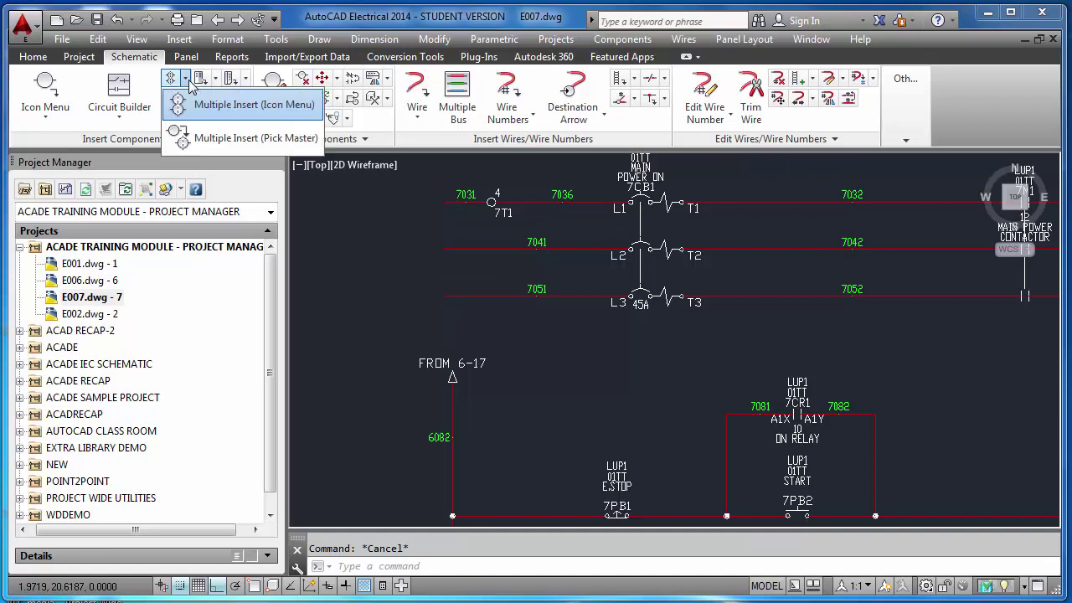
pyautogui.click(225, 138)
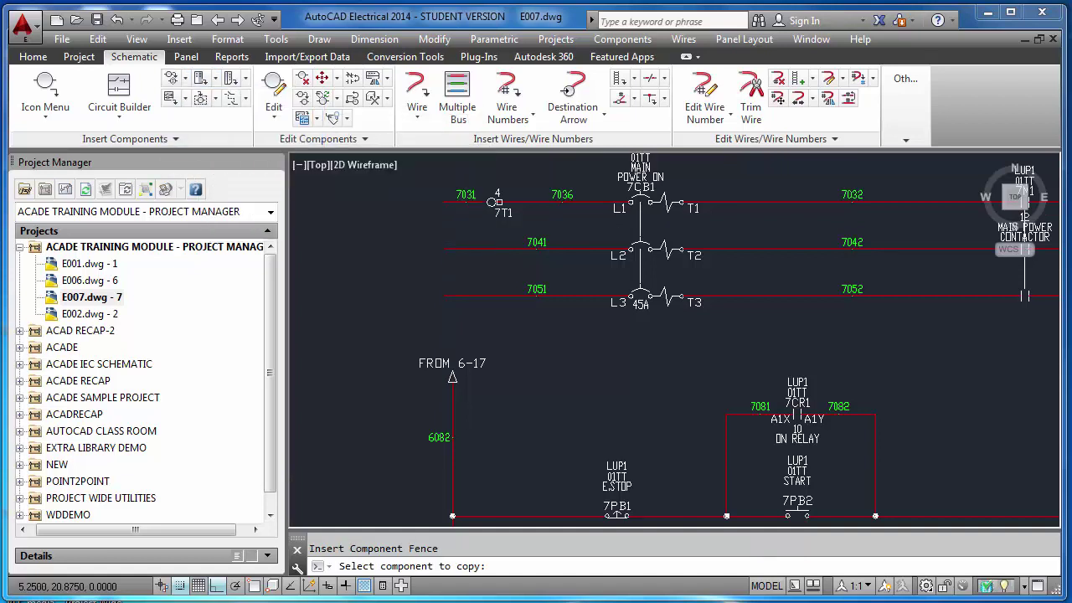
pyautogui.click(500, 210)
pyautogui.click(491, 217)
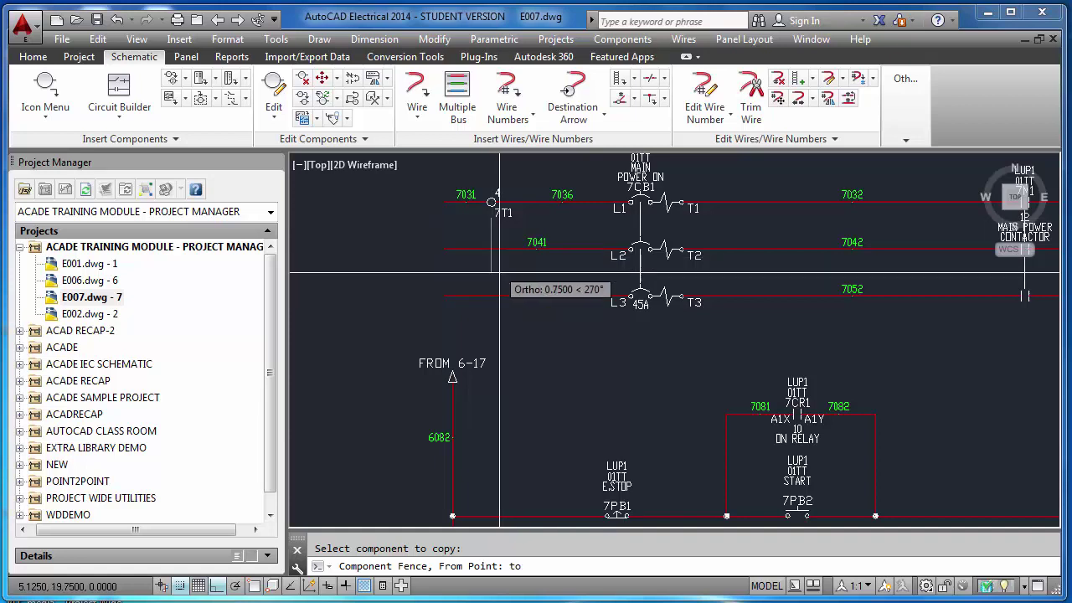
pyautogui.click(507, 320)
pyautogui.click(523, 320)
pyautogui.press('Return')
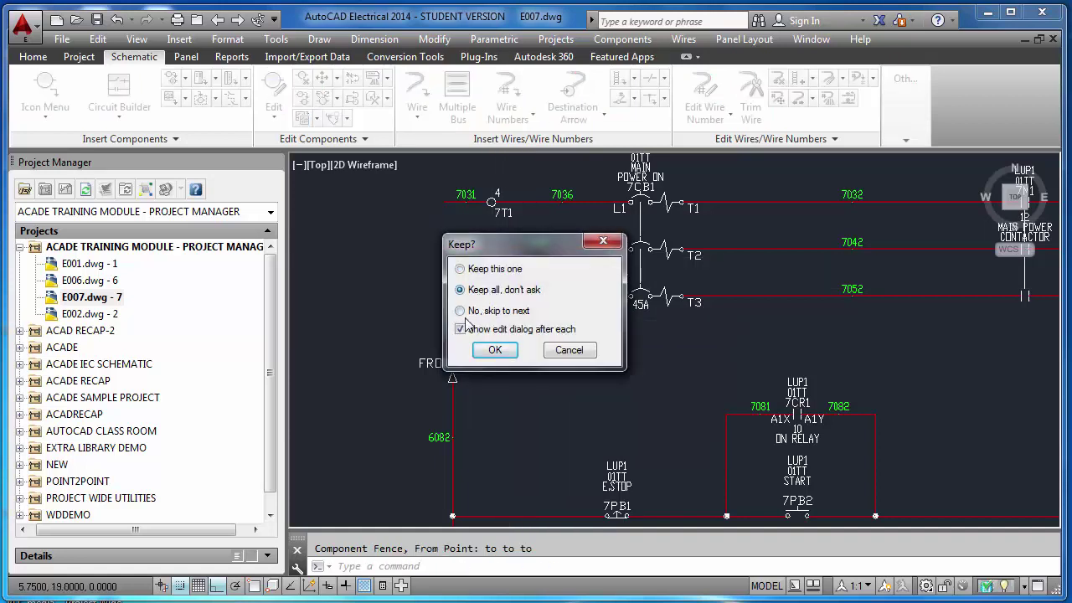
pyautogui.click(462, 329)
pyautogui.click(492, 350)
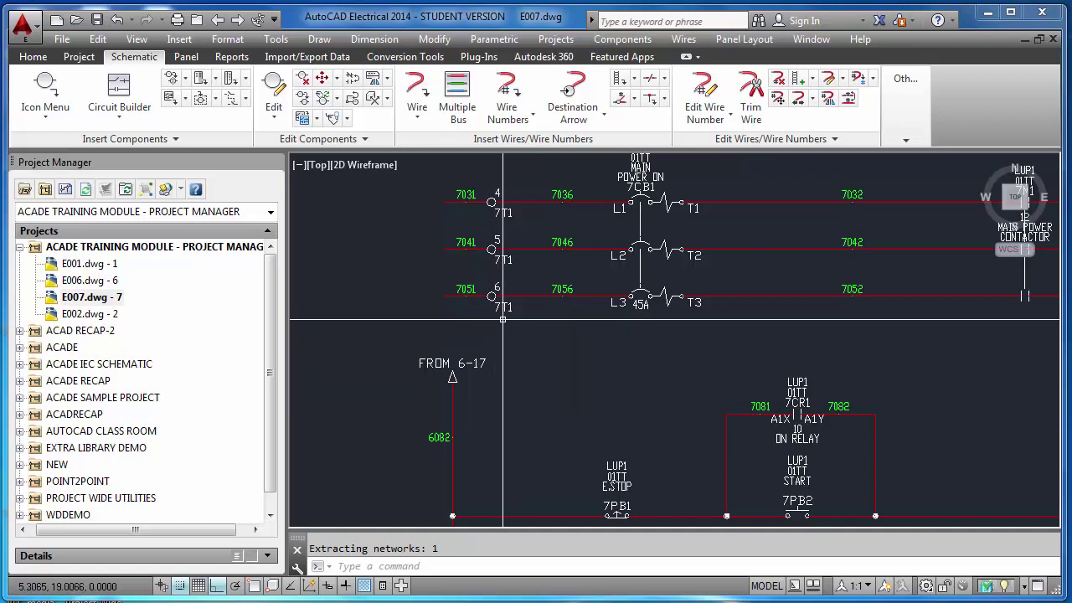
pyautogui.press('Escape')
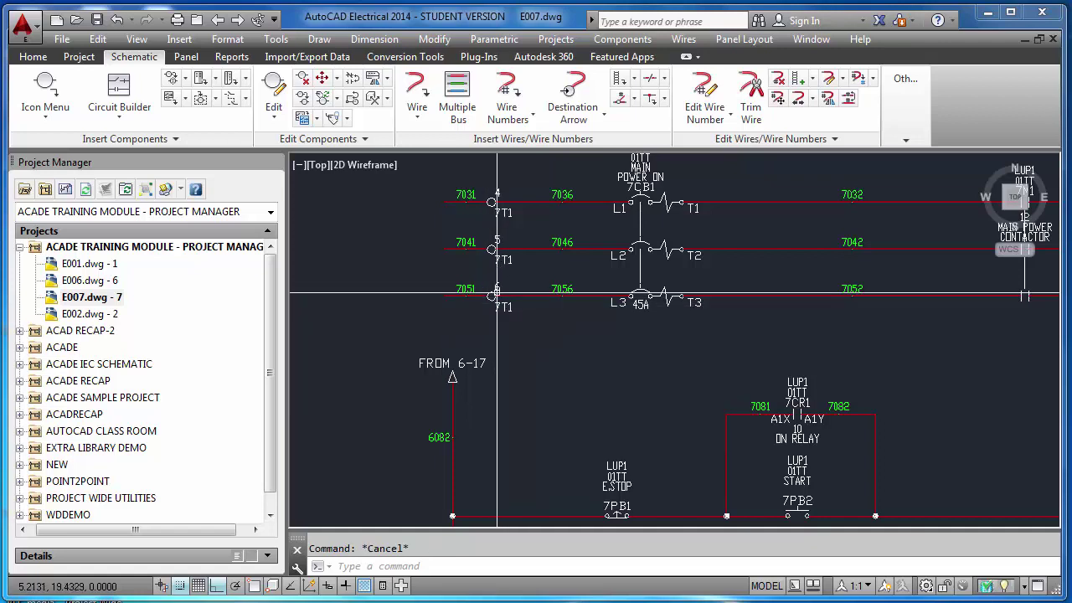
# - Examine the 7T1 terminals and their wire numbers at both ends of the three-phase wires
pyautogui.write('z')
pyautogui.press('Return')
pyautogui.write('E')
pyautogui.press('Return')
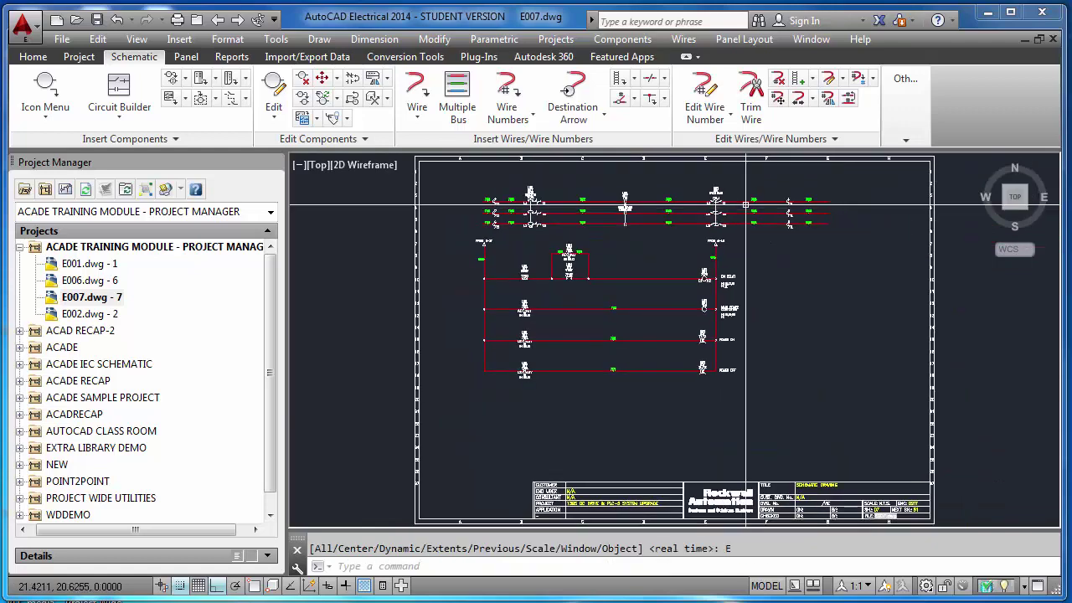
pyautogui.scroll(6, 757, 251)
pyautogui.scroll(-5, 756, 251)
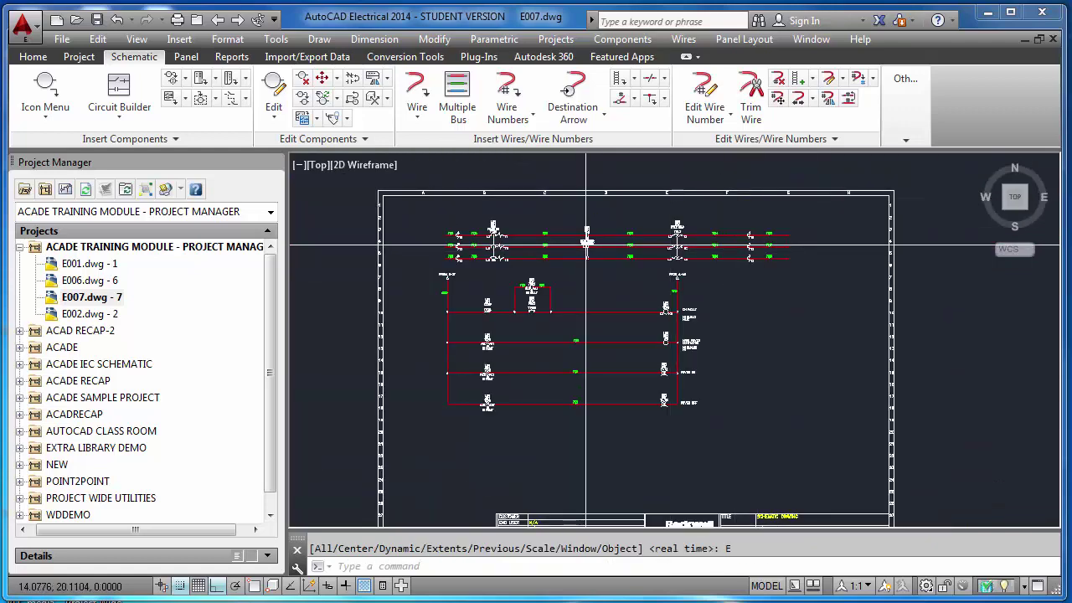
pyautogui.scroll(5, 469, 243)
pyautogui.press('Return')
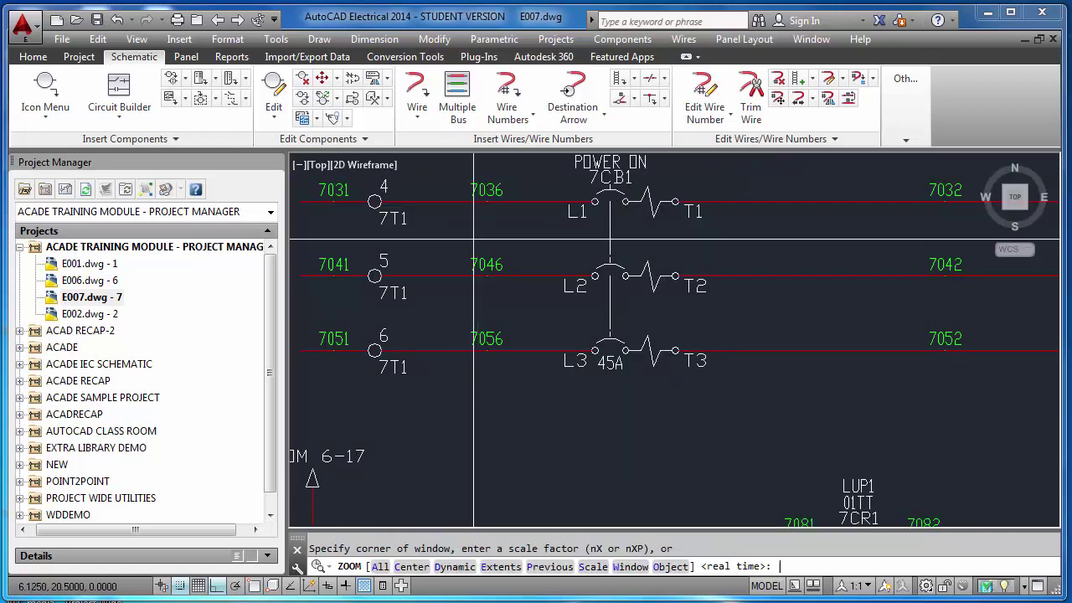
pyautogui.write('E')
pyautogui.press('Return')
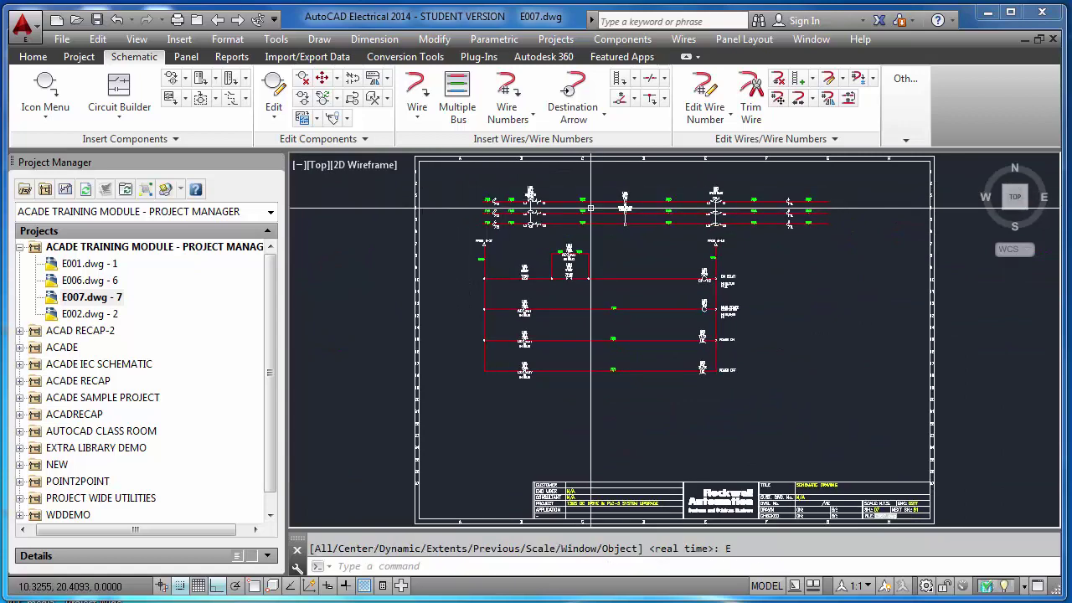
pyautogui.press('Escape')
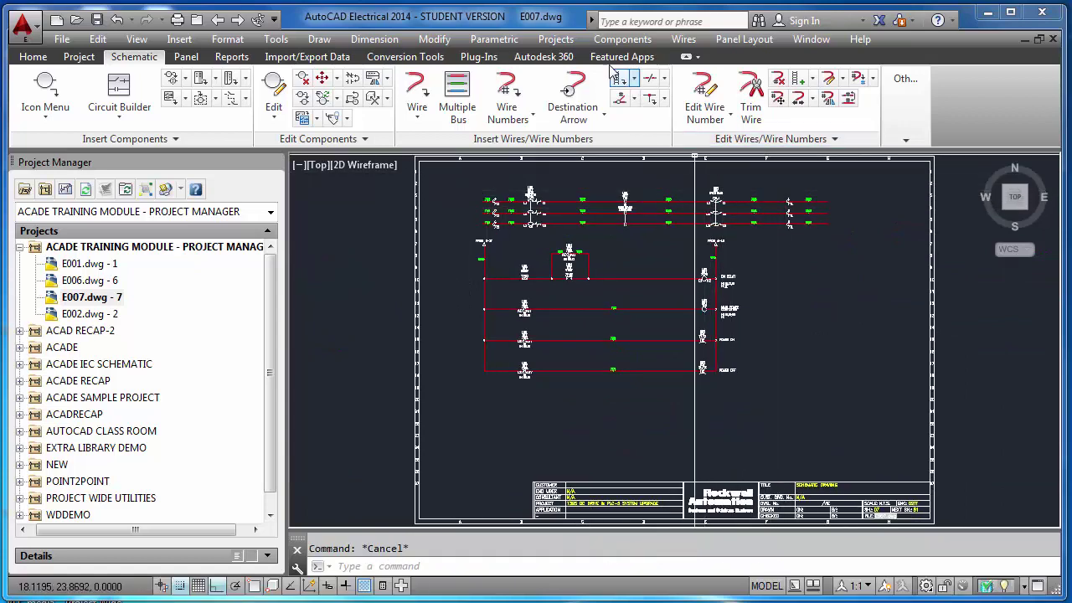
# - Renumber the incoming terminals ahead of breaker 7CB1 from top to bottom as 1, 2 and 3 with Terminal Renumber (Pick Mode)
pyautogui.click(604, 44)
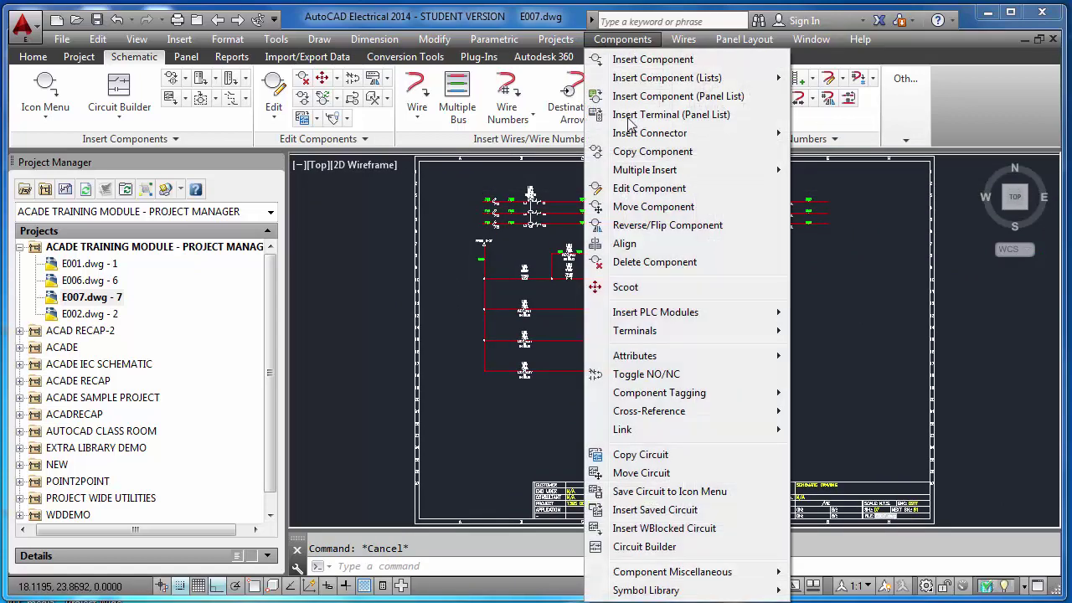
pyautogui.moveTo(664, 334)
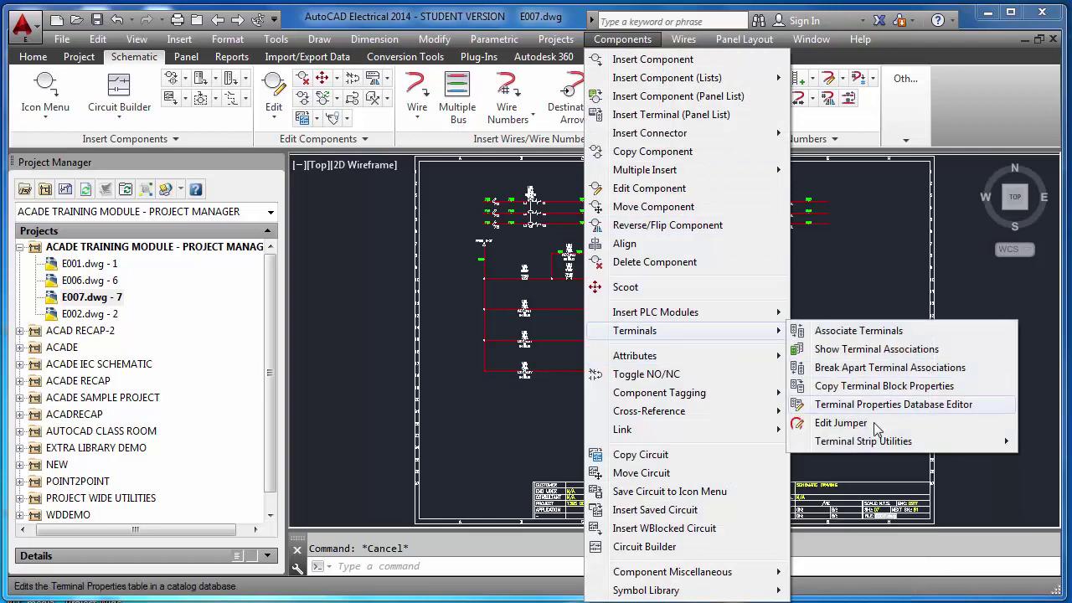
pyautogui.moveTo(867, 442)
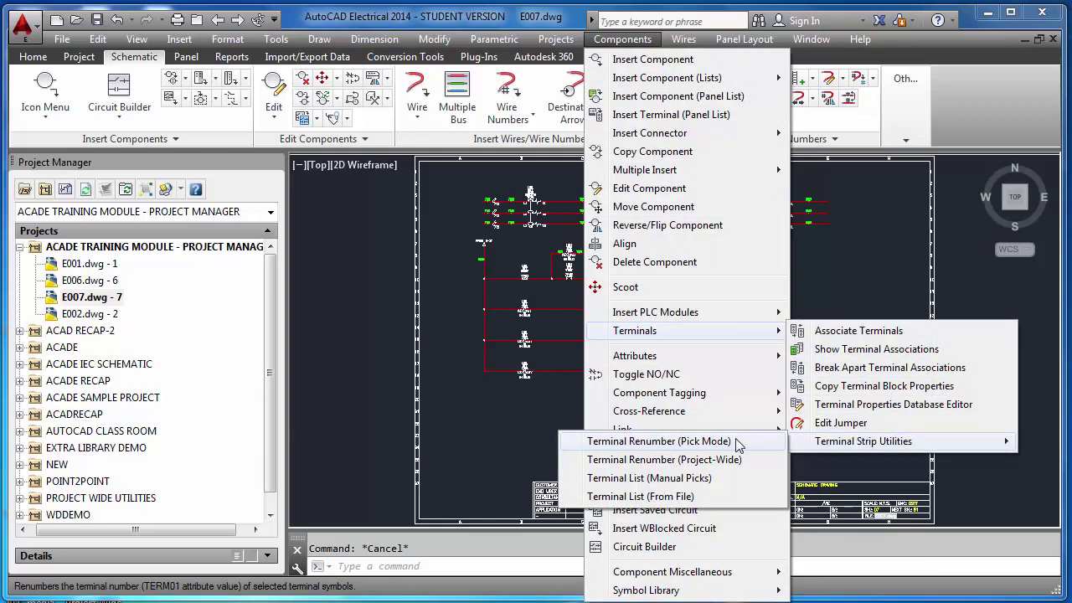
pyautogui.click(658, 442)
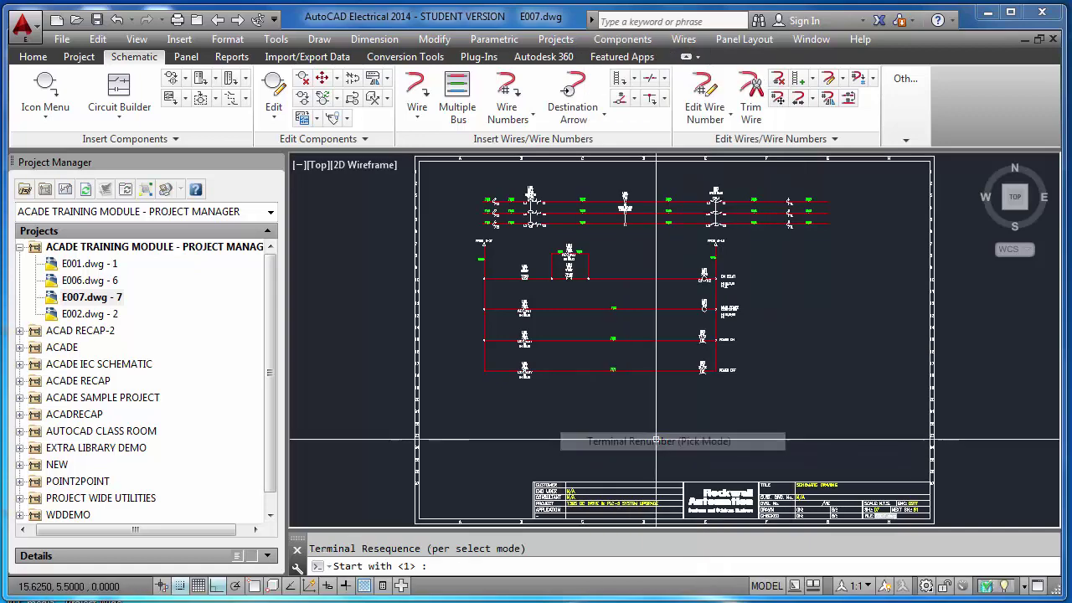
pyautogui.scroll(5, 501, 215)
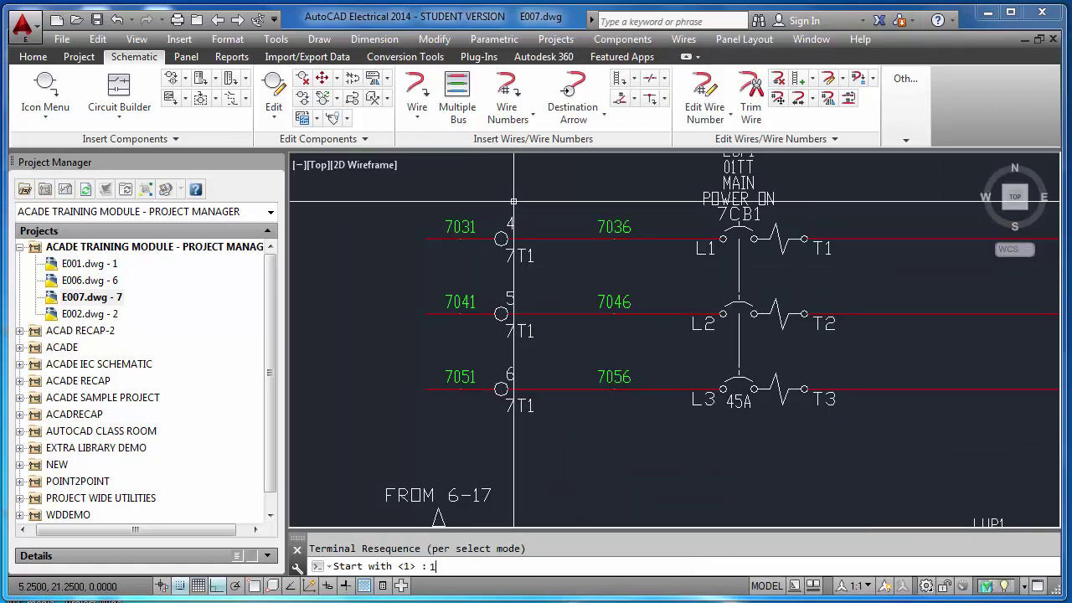
pyautogui.press('Return')
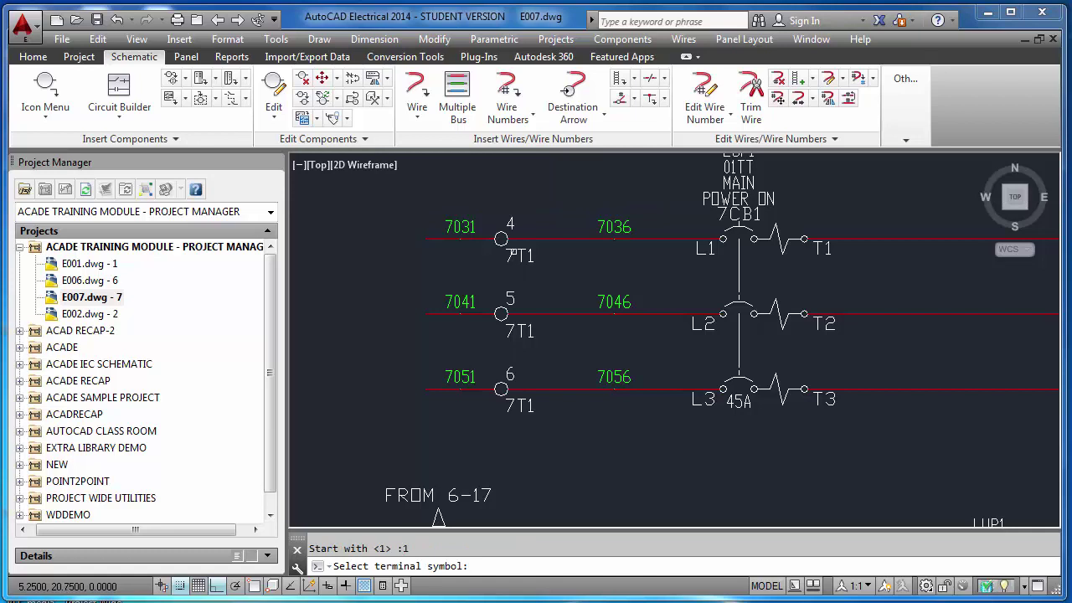
pyautogui.press('F9')
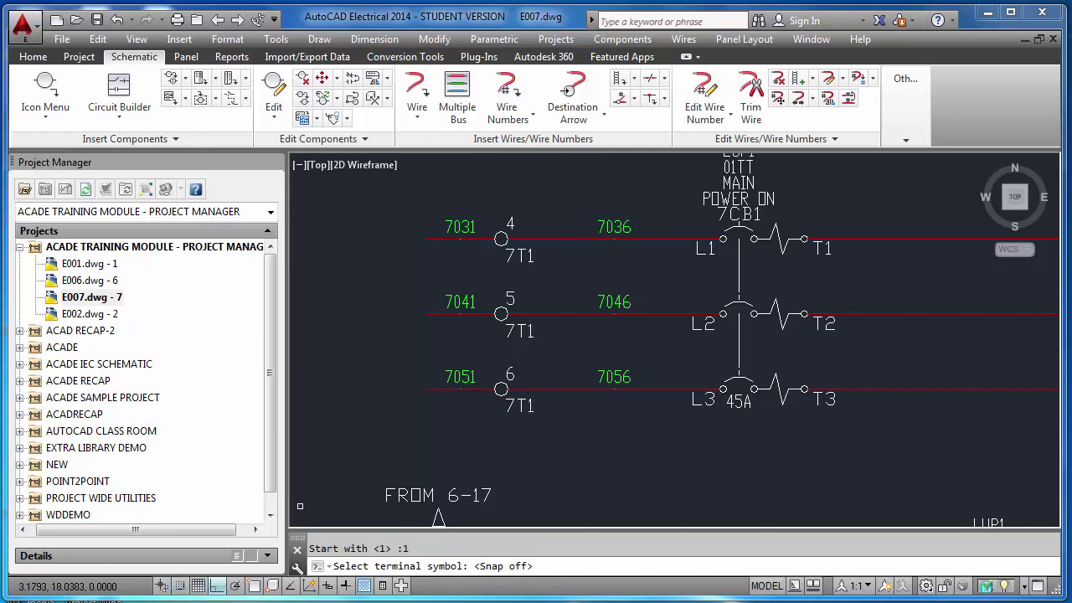
pyautogui.click(508, 253)
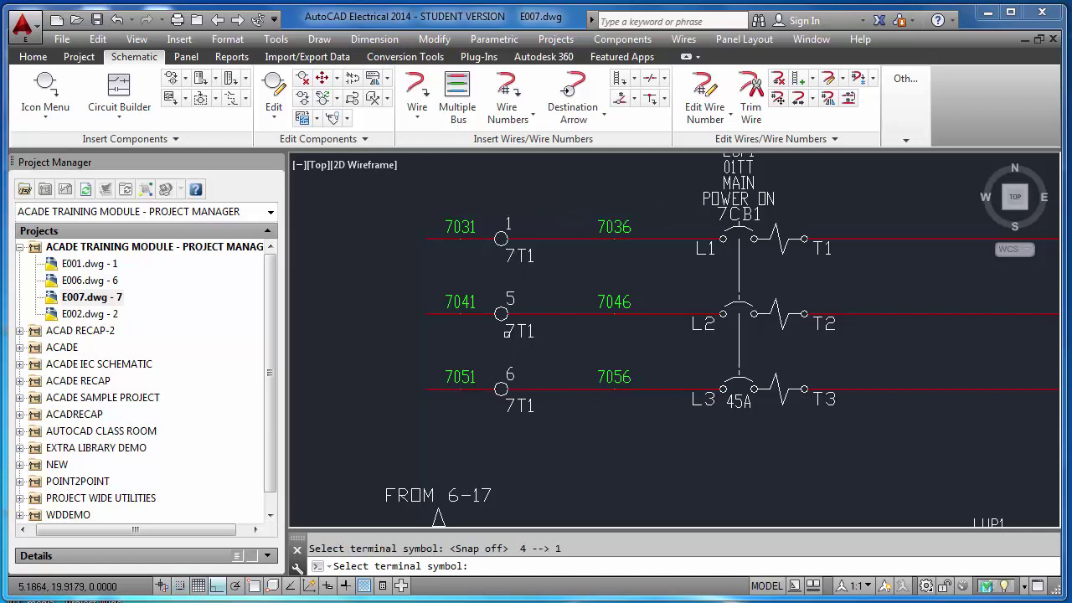
pyautogui.click(508, 331)
# - Continue the renumbering on the outgoing terminals after overload 7OL1, making them 4, 5 and 6 from top to bottom
pyautogui.scroll(-5, 516, 356)
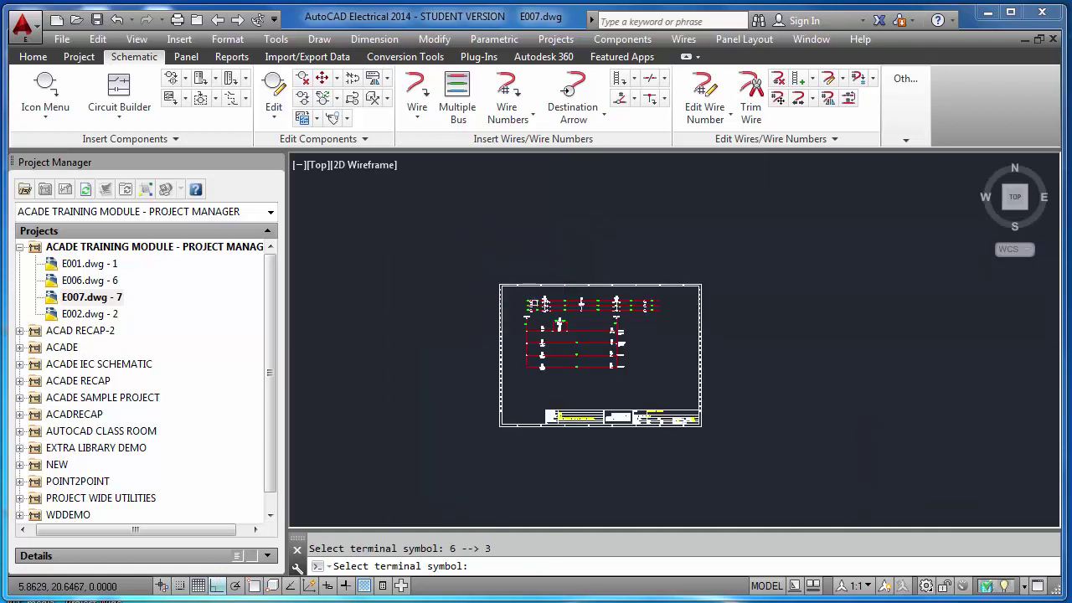
pyautogui.scroll(5, 658, 281)
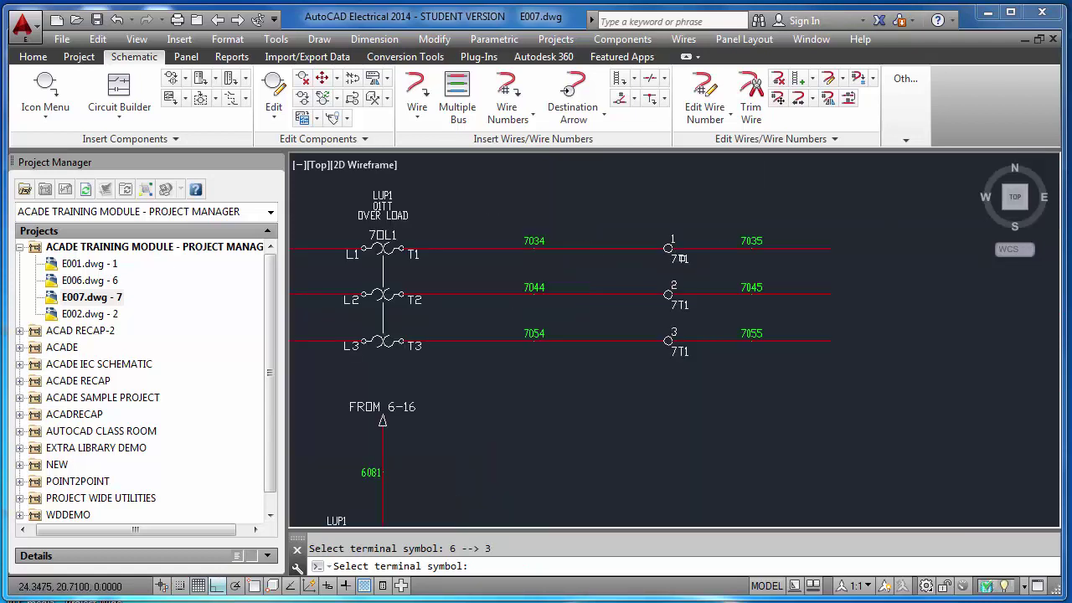
pyautogui.click(683, 258)
pyautogui.click(679, 303)
pyautogui.press('Escape')
pyautogui.press('Escape')
# - Zoom to the extents of the sheet and save drawing E007 with the renumbered terminals
pyautogui.write('z')
pyautogui.press('Return')
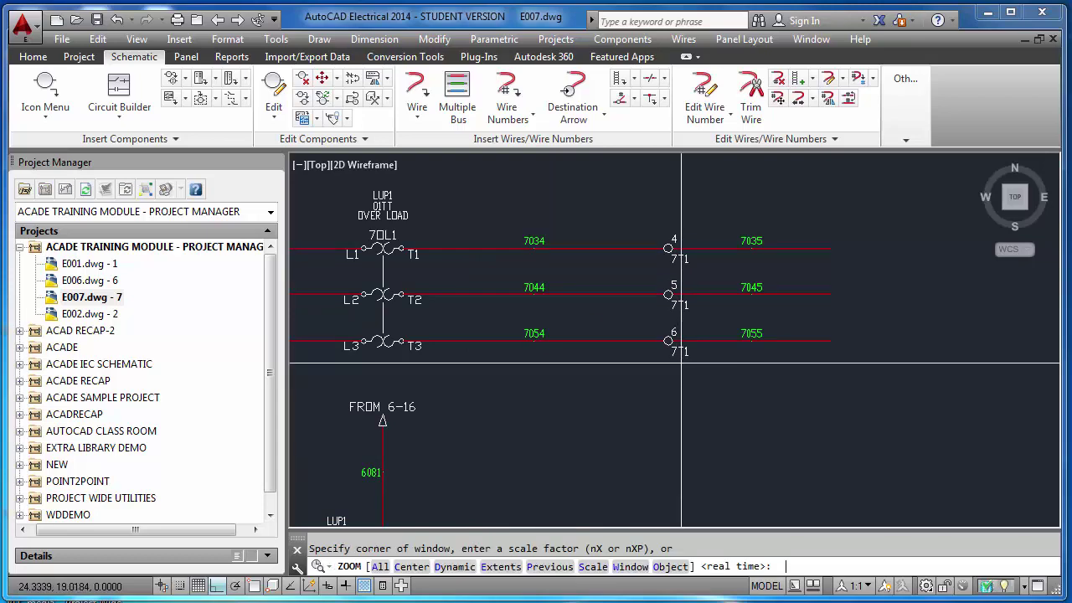
pyautogui.write('e')
pyautogui.press('Return')
pyautogui.hotkey('ctrl', 's')
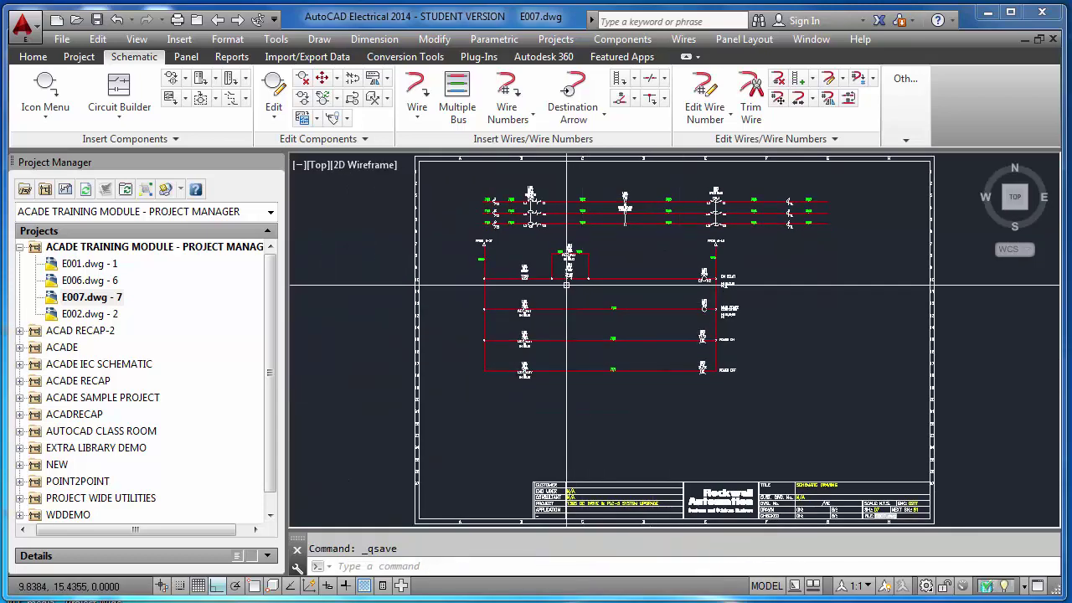
# - Retag all wires drawing-wide in E007 using line-reference wire numbers with signals cross-referenced, and save the drawing
pyautogui.click(506, 92)
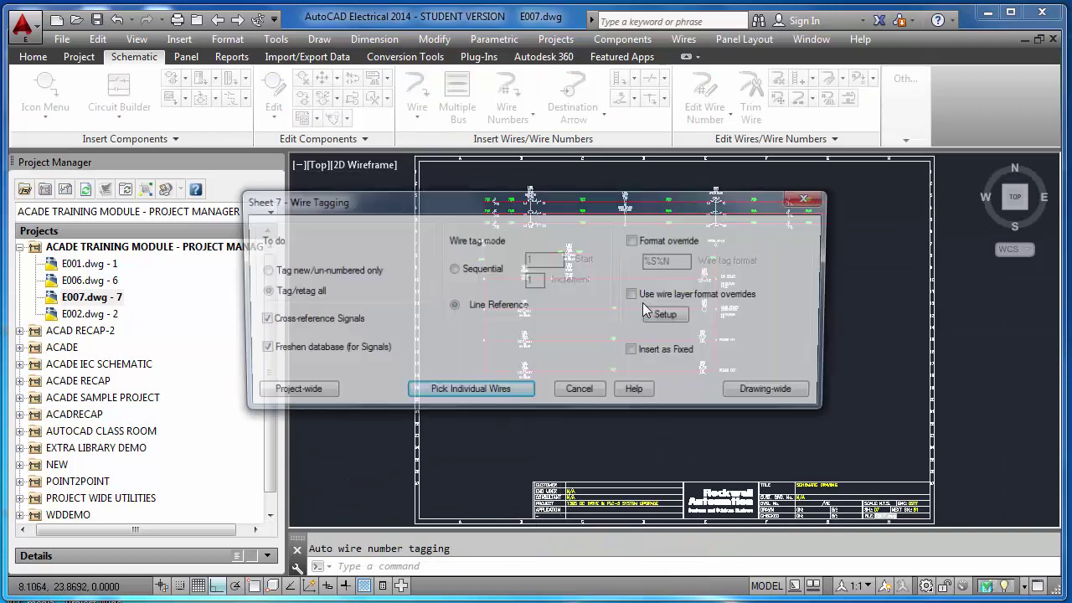
pyautogui.click(763, 390)
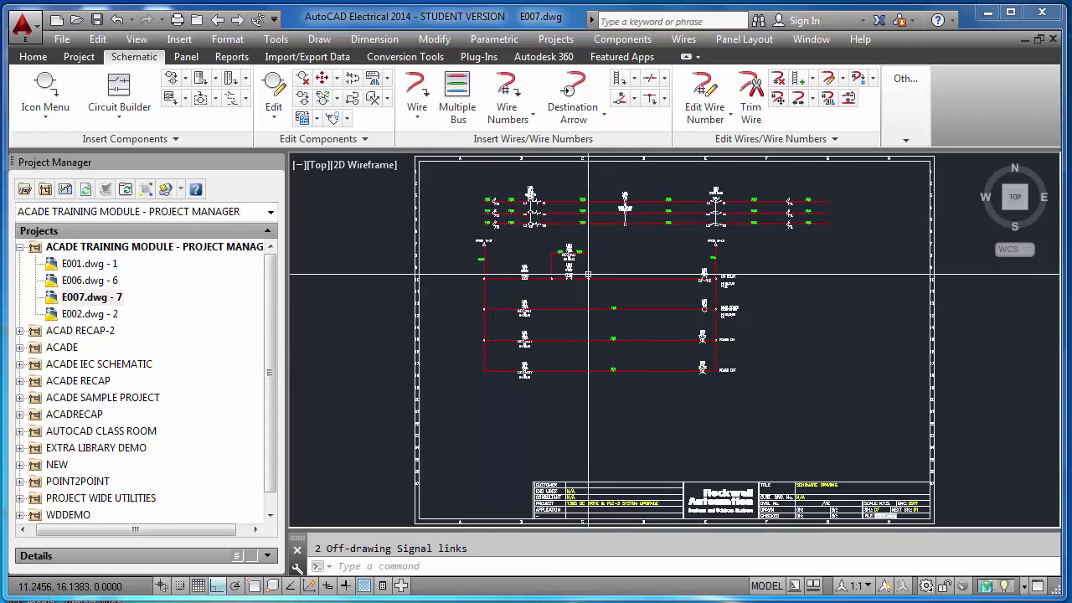
pyautogui.hotkey('ctrl', 's')
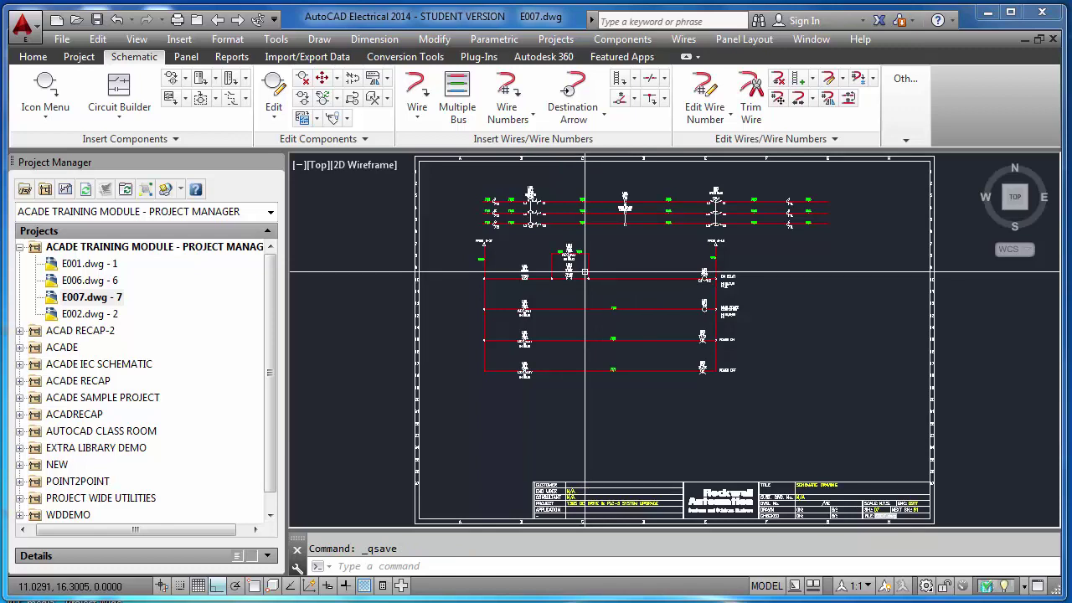
# - Generate a schematic Bill of Material report for the active drawing in Normal Tallied Format, with all installation and location codes
pyautogui.click(238, 58)
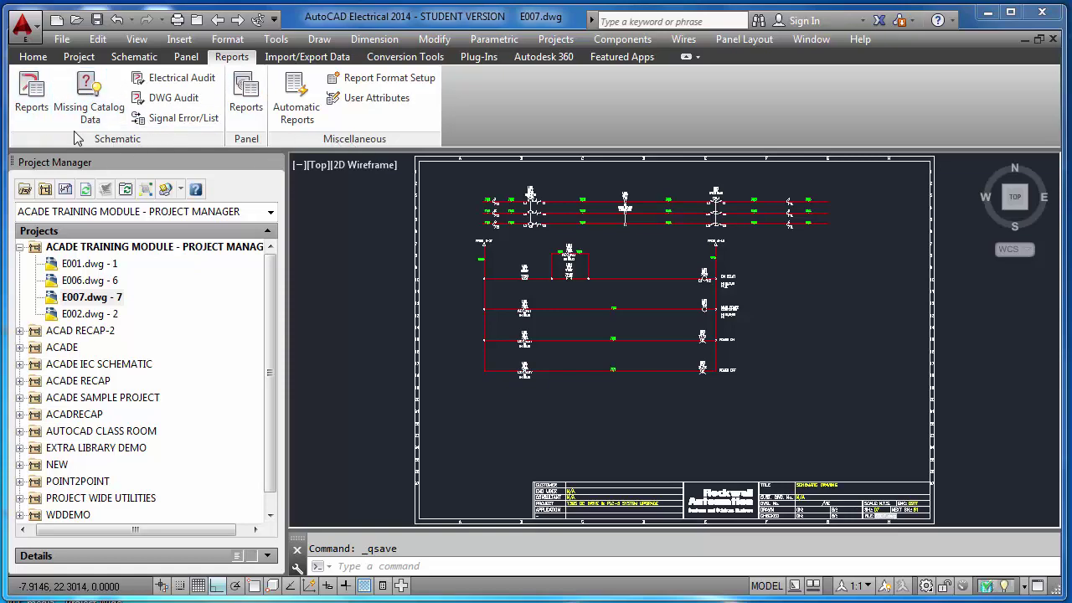
pyautogui.click(33, 96)
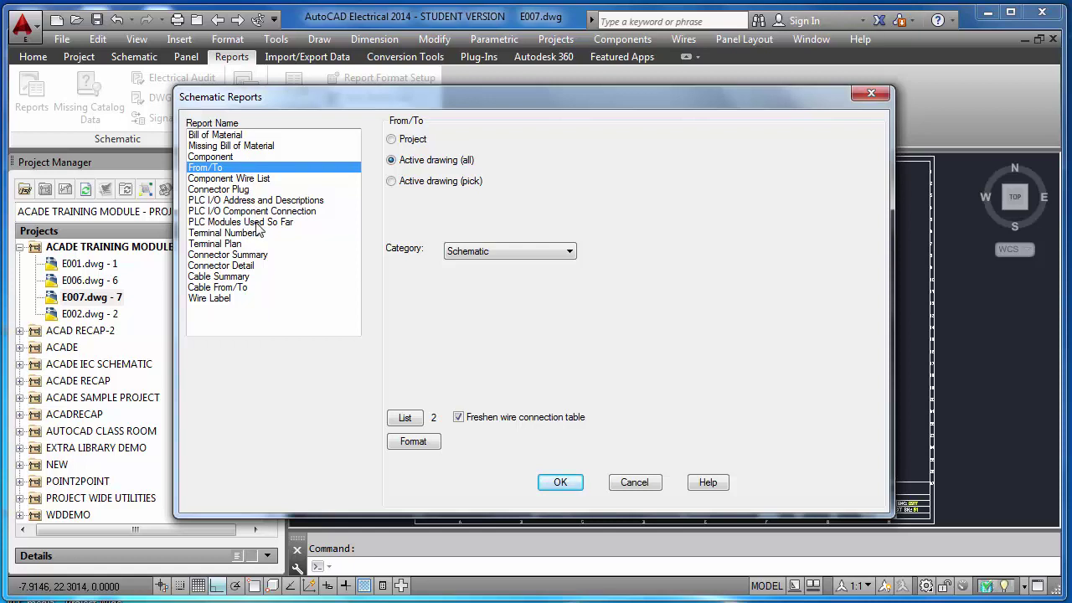
pyautogui.doubleClick(226, 138)
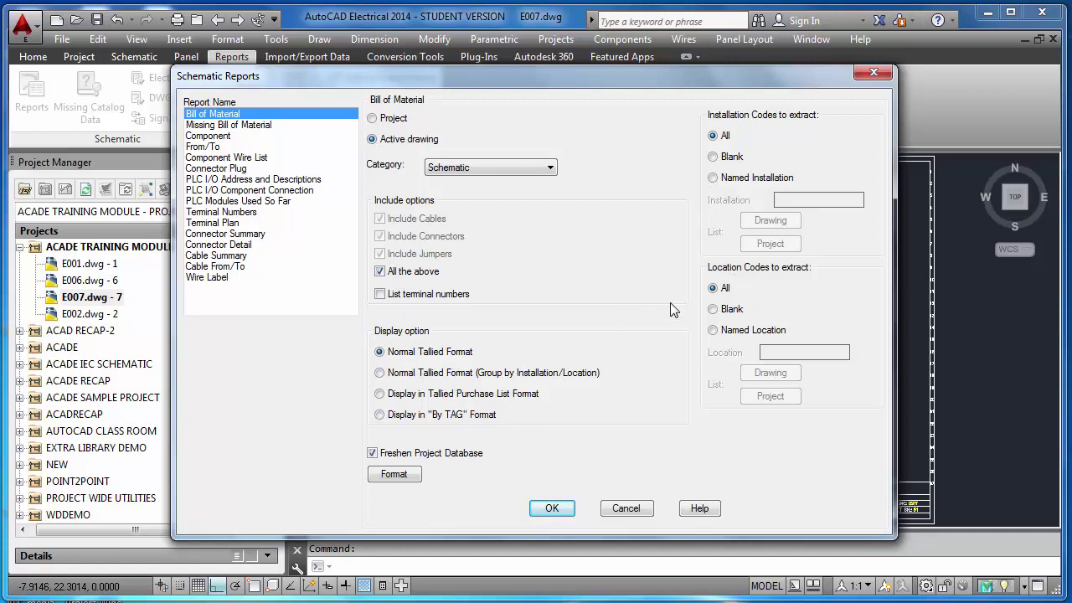
pyautogui.click(553, 509)
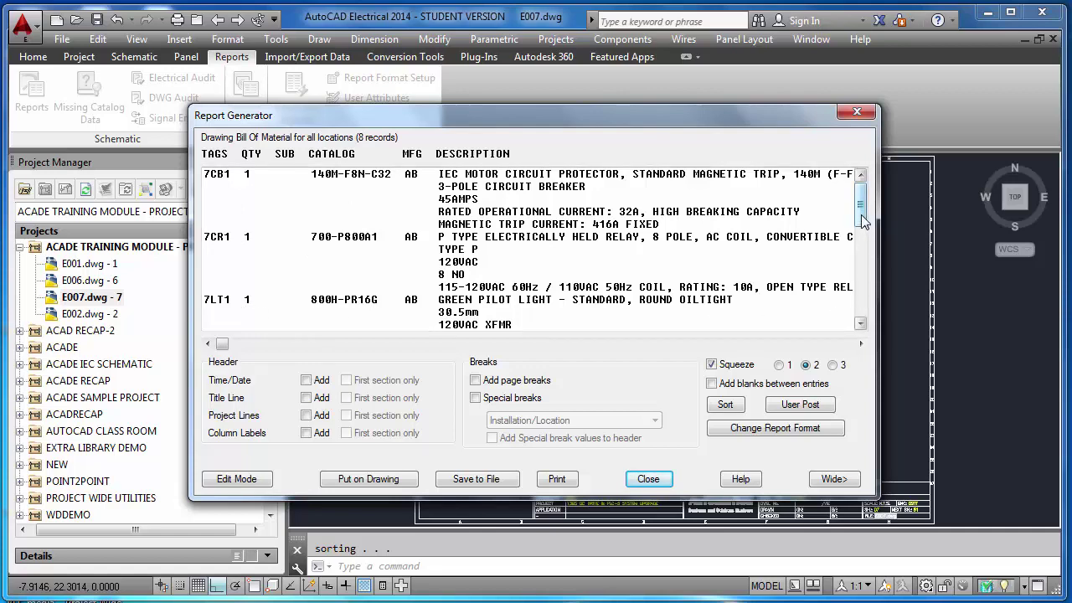
pyautogui.moveTo(863, 220)
pyautogui.mouseDown()
pyautogui.moveTo(865, 319)
pyautogui.moveTo(863, 217)
pyautogui.mouseUp()
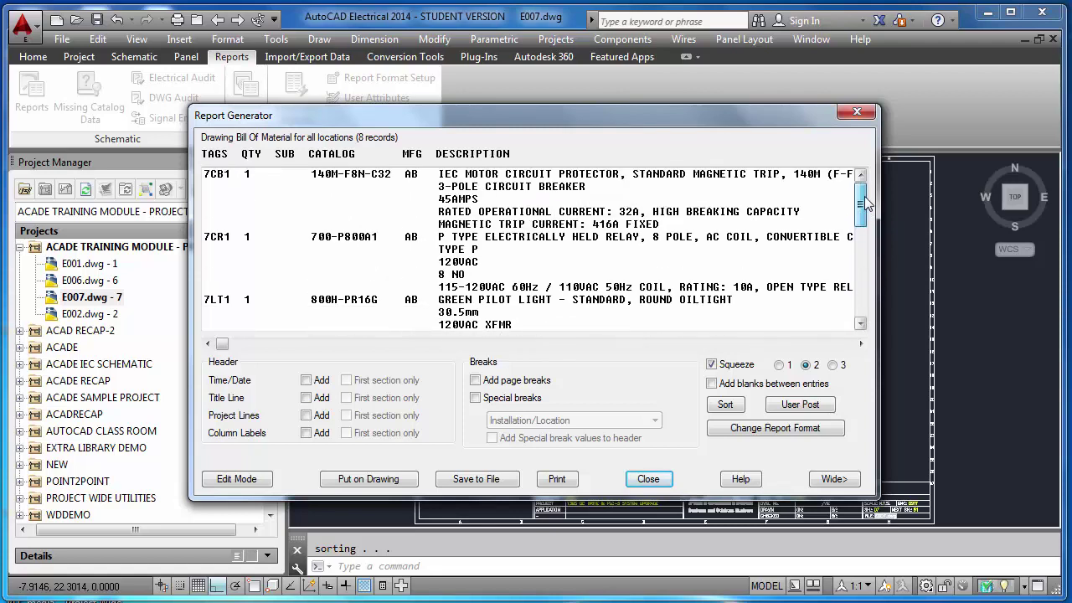
# - Add the INST and LOC fields to the bill of material's reported fields, directly after TAGS
pyautogui.click(774, 429)
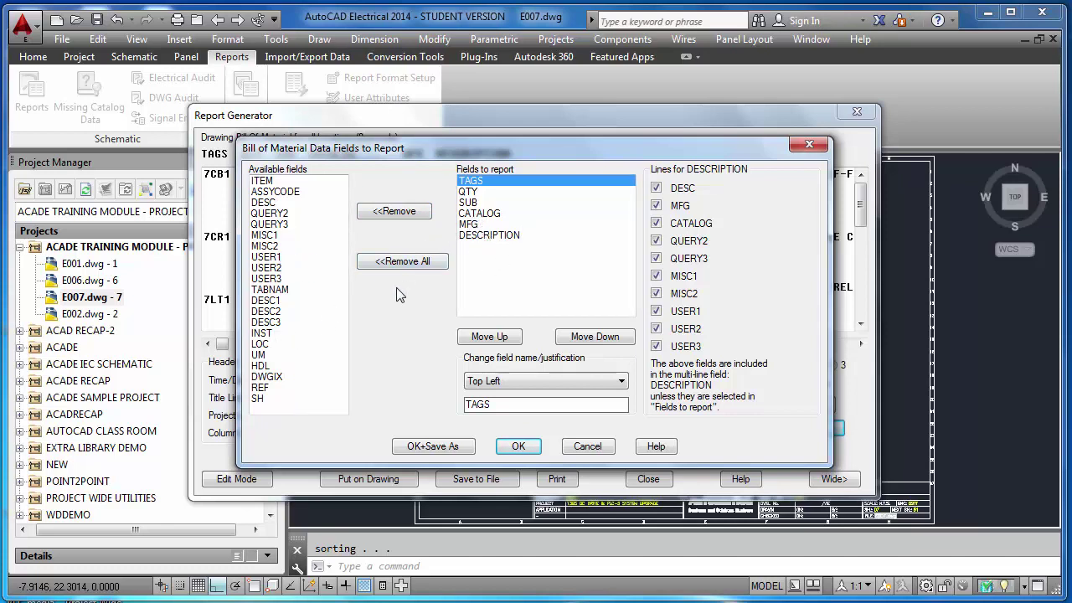
pyautogui.doubleClick(262, 334)
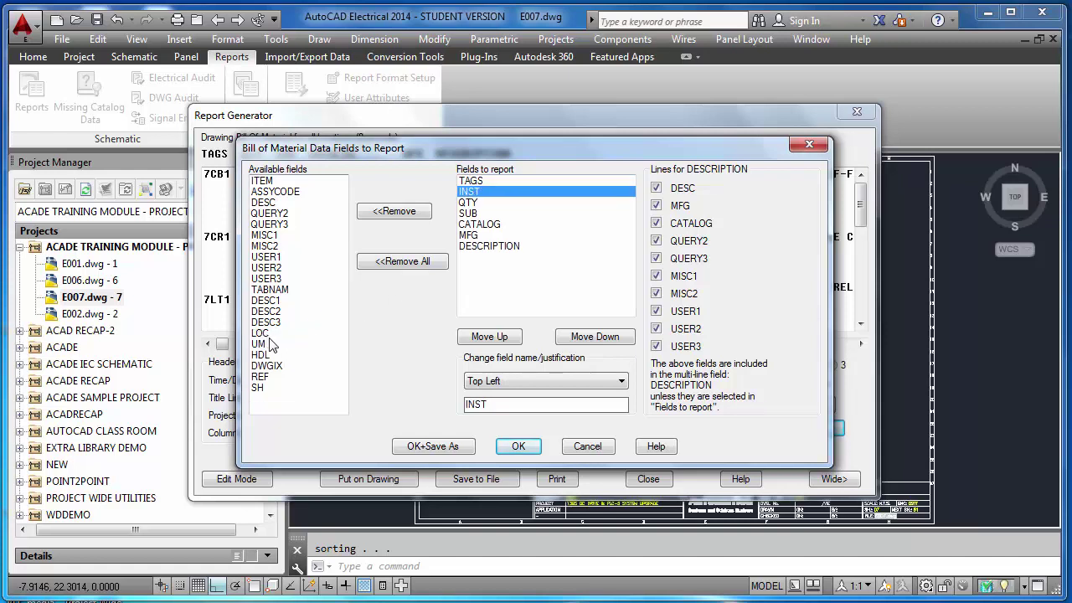
pyautogui.doubleClick(261, 333)
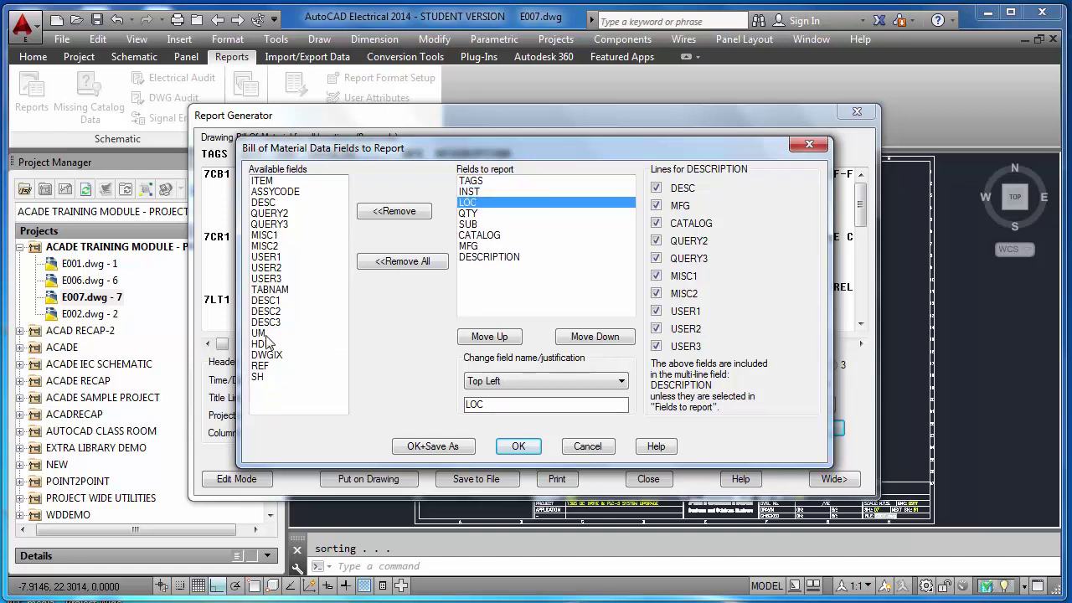
# - Reorder the reported fields so that QTY comes last, after DESCRIPTION
pyautogui.click(485, 214)
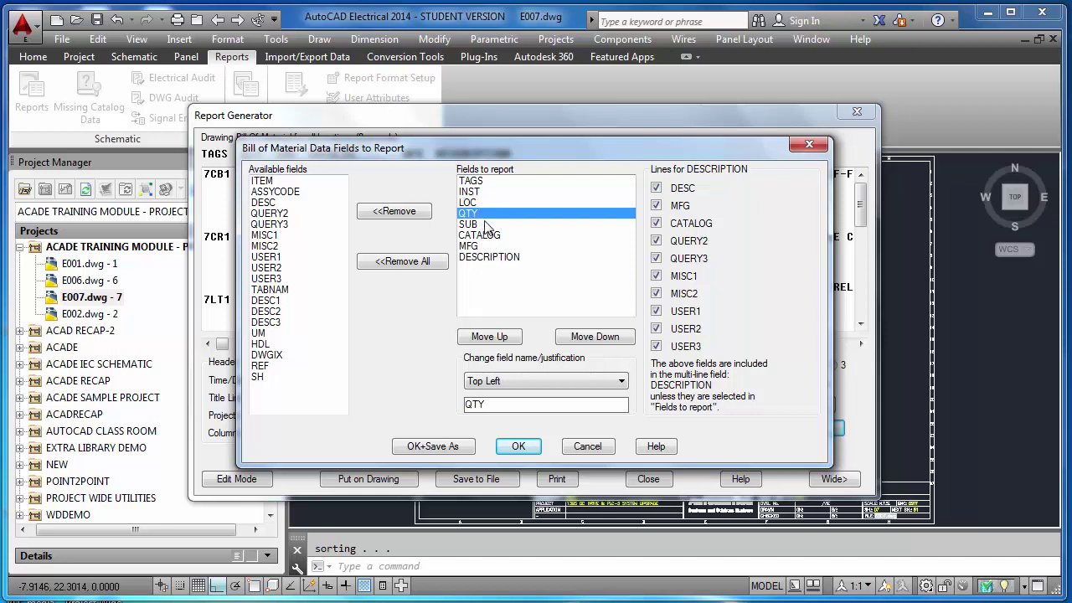
pyautogui.click(577, 344)
pyautogui.click(577, 343)
pyautogui.click(577, 343)
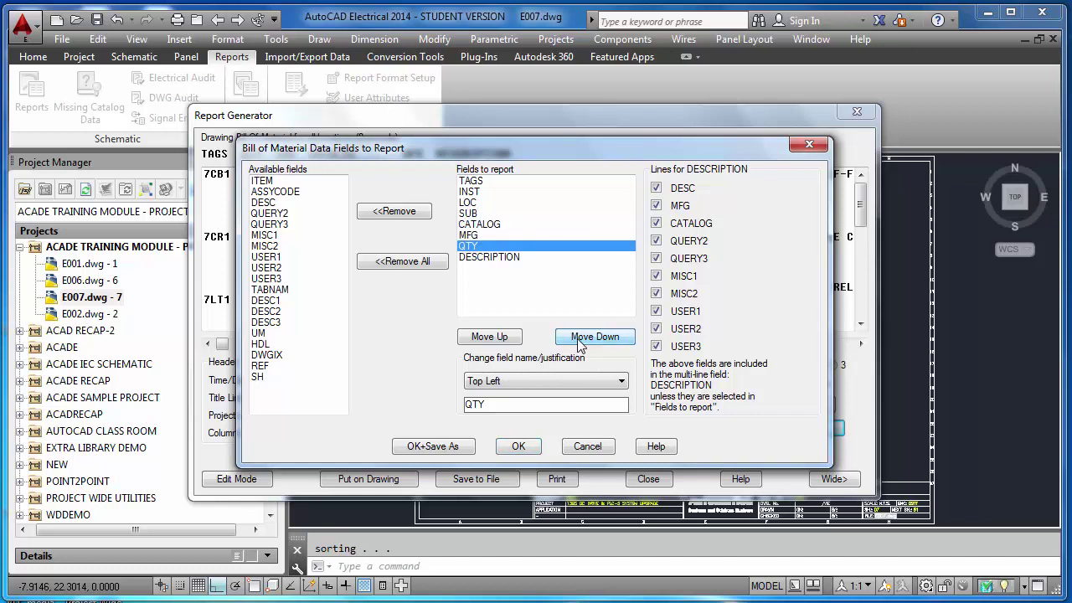
pyautogui.click(577, 343)
# - Place the DESCRIPTION field directly after TAGS and apply the changed report format
pyautogui.click(502, 246)
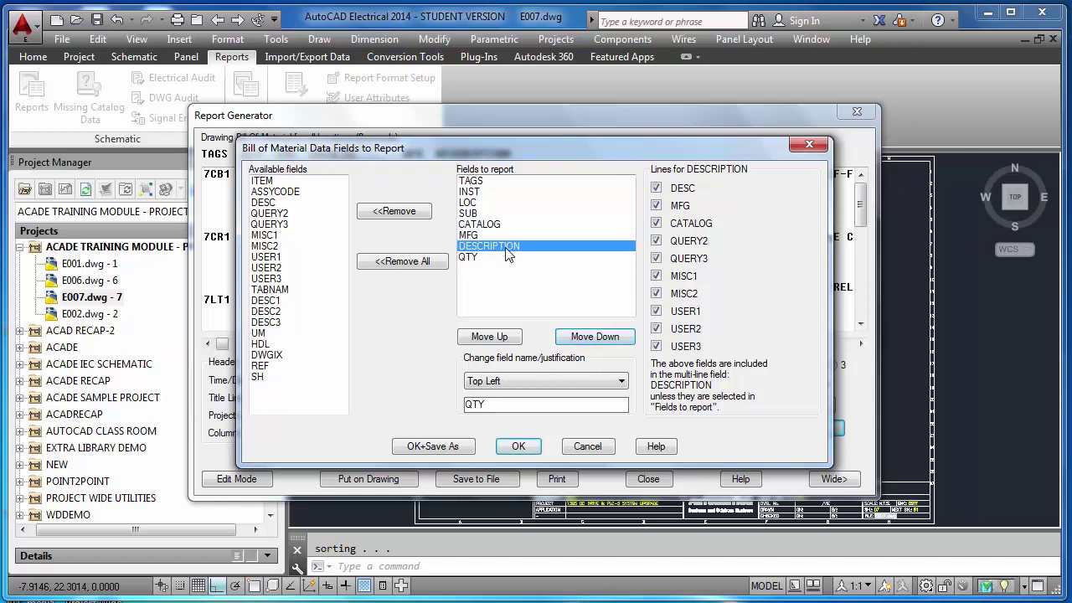
pyautogui.click(491, 337)
pyautogui.click(491, 337)
pyautogui.click(491, 337)
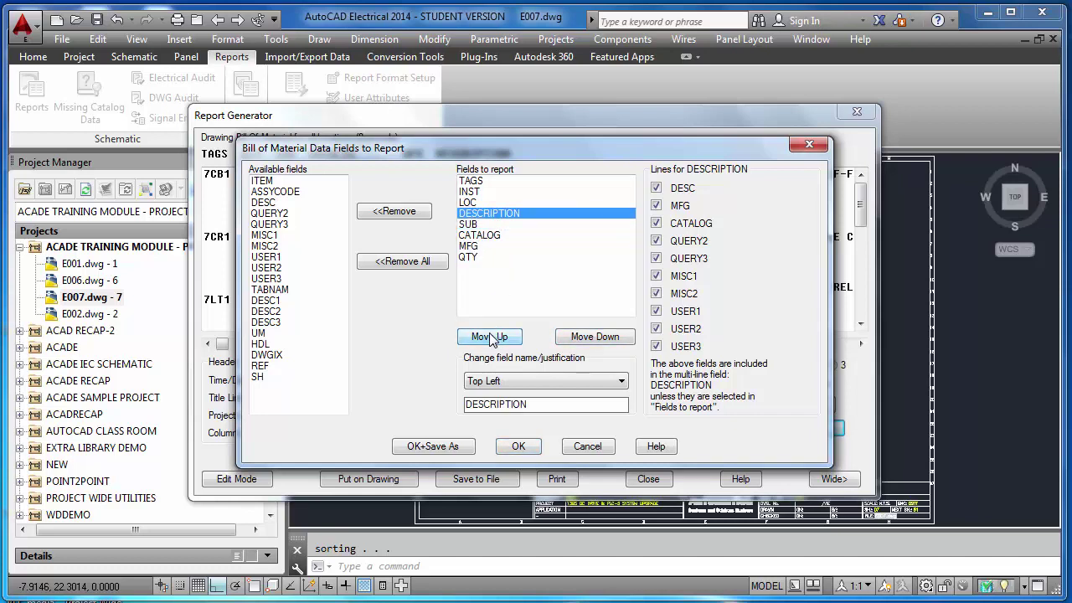
pyautogui.click(491, 337)
pyautogui.click(491, 337)
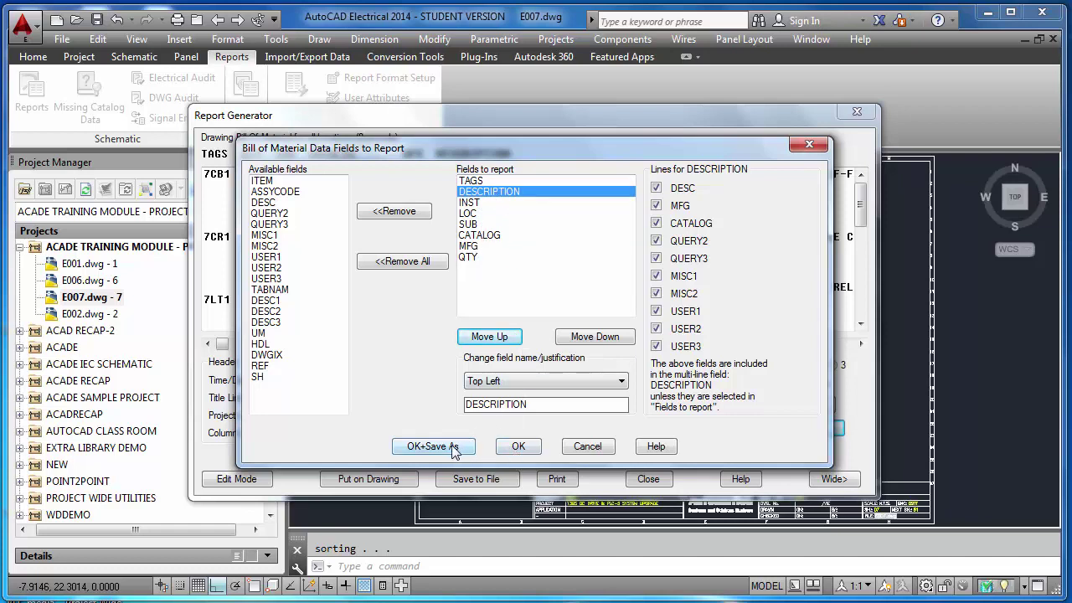
pyautogui.click(518, 447)
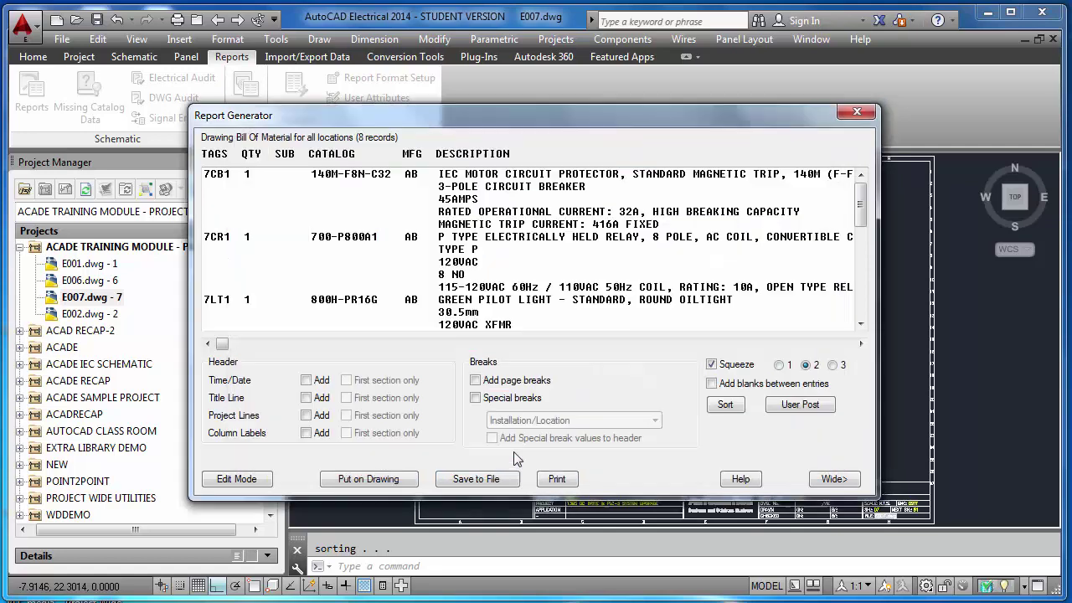
# - Add the time/date, title line, project lines and column labels to the report header
pyautogui.click(306, 381)
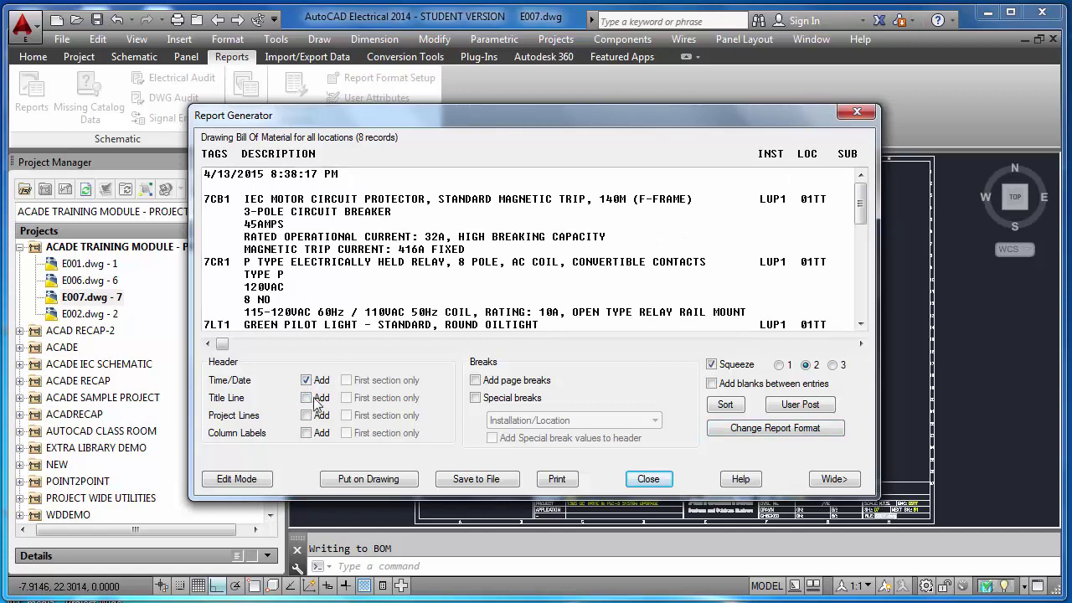
pyautogui.click(307, 398)
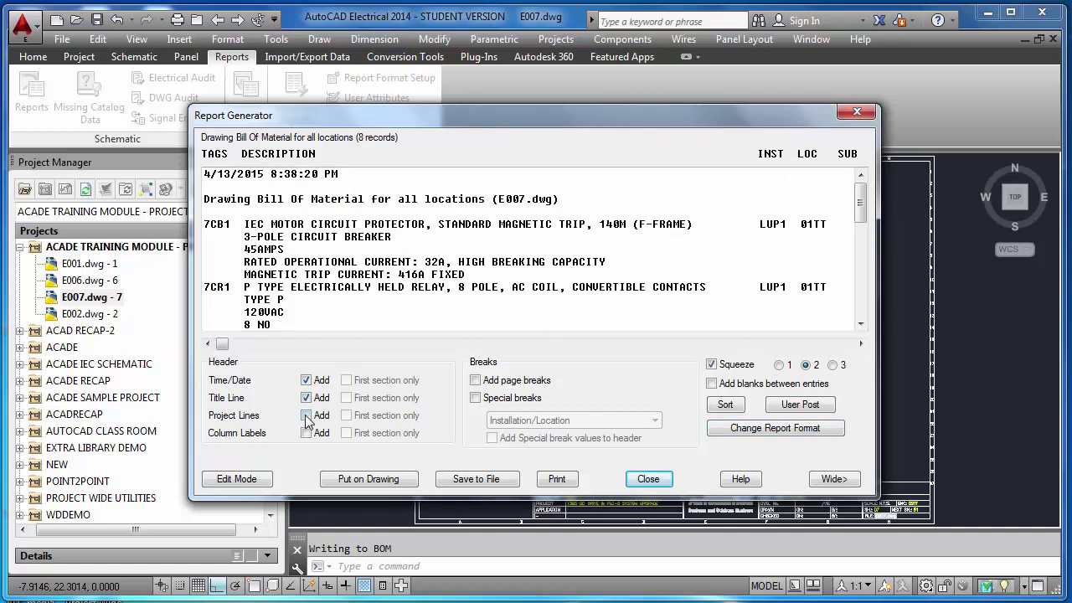
pyautogui.click(307, 416)
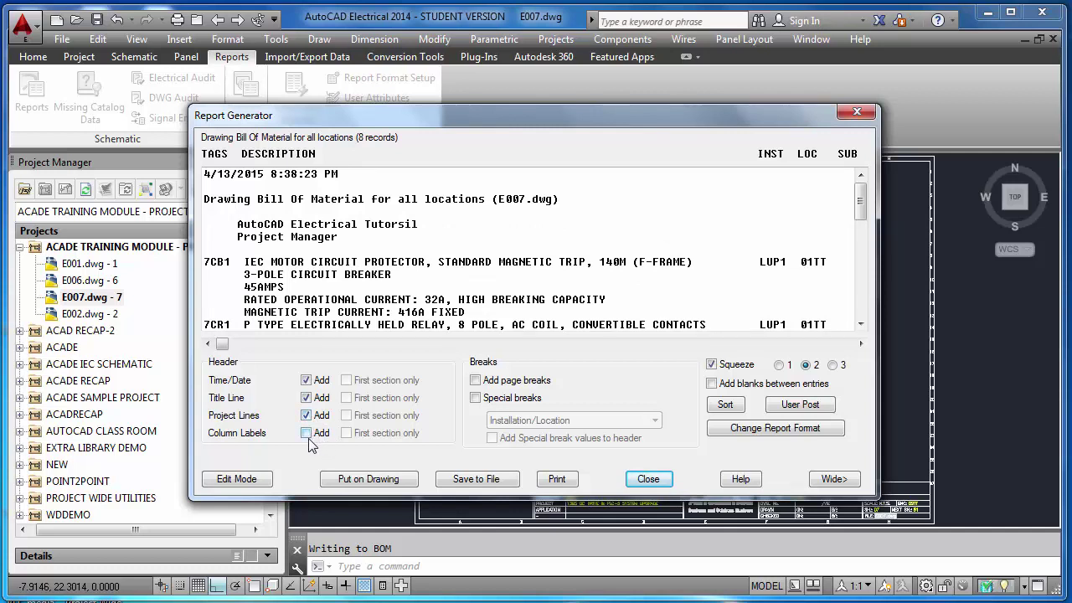
pyautogui.click(307, 437)
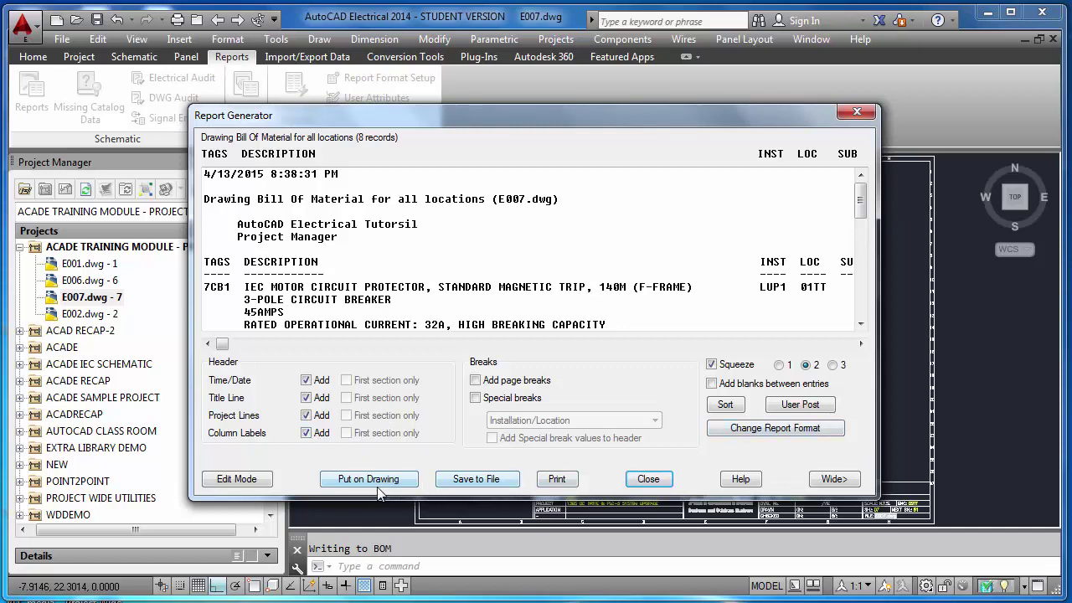
# - Insert the bill of material as a new table with column labels just outside the right border of sheet E007, and close the report
pyautogui.click(475, 486)
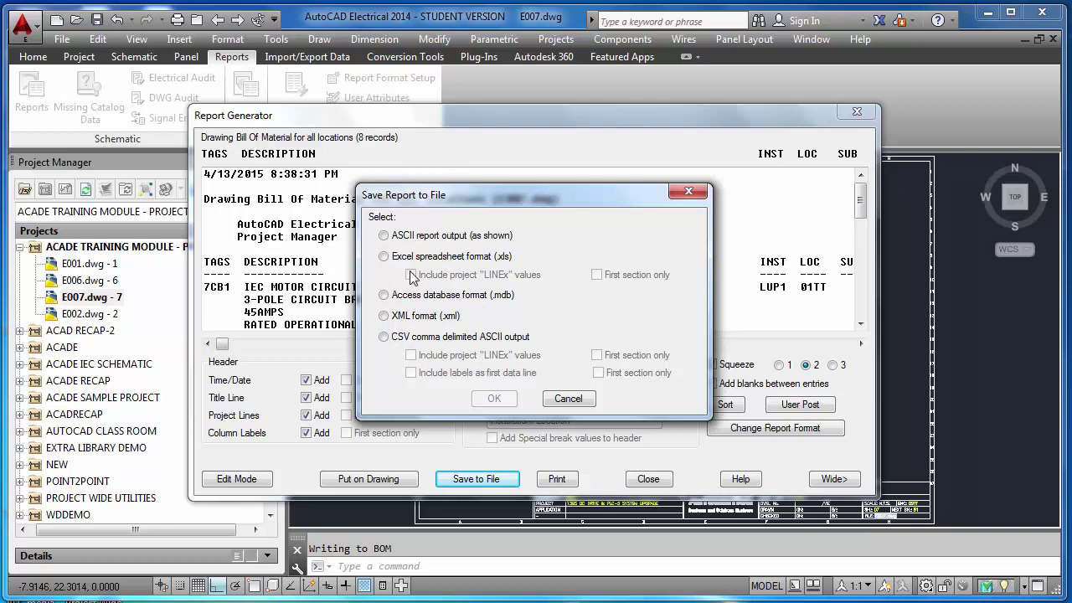
pyautogui.click(568, 399)
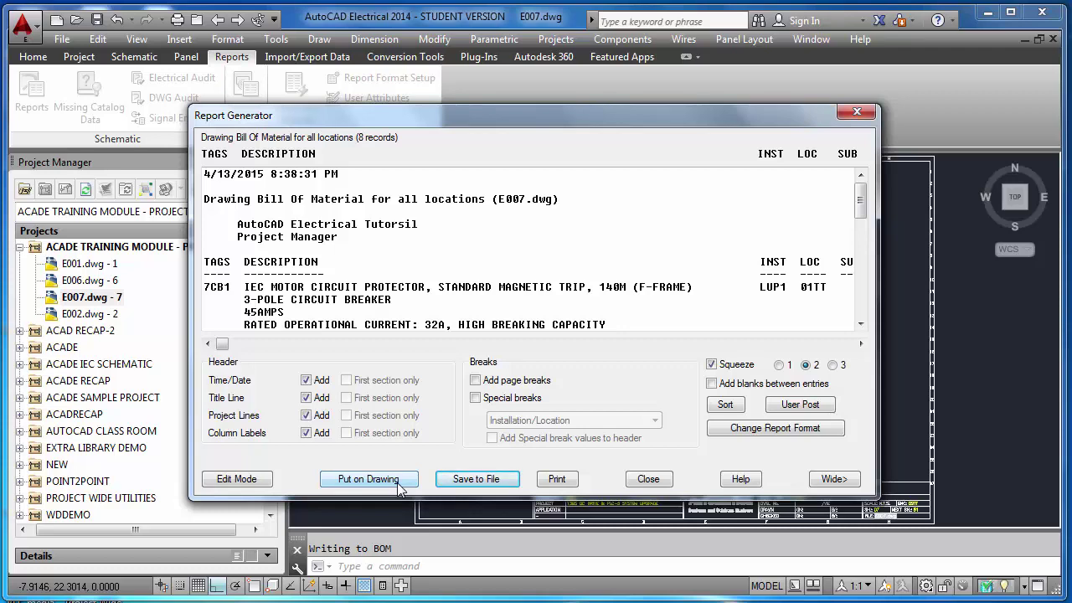
pyautogui.click(344, 485)
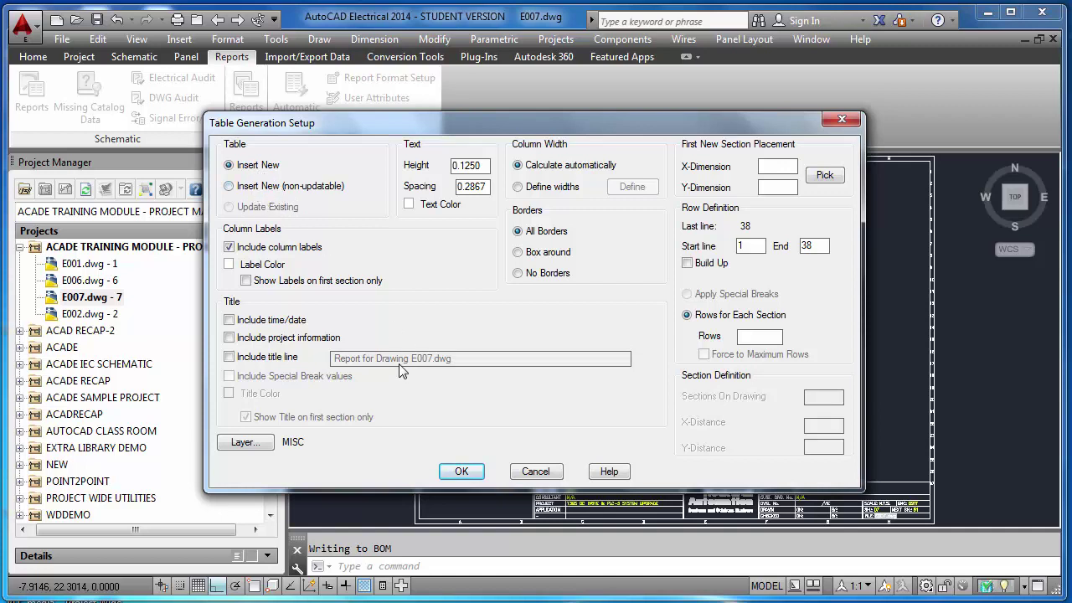
pyautogui.click(462, 471)
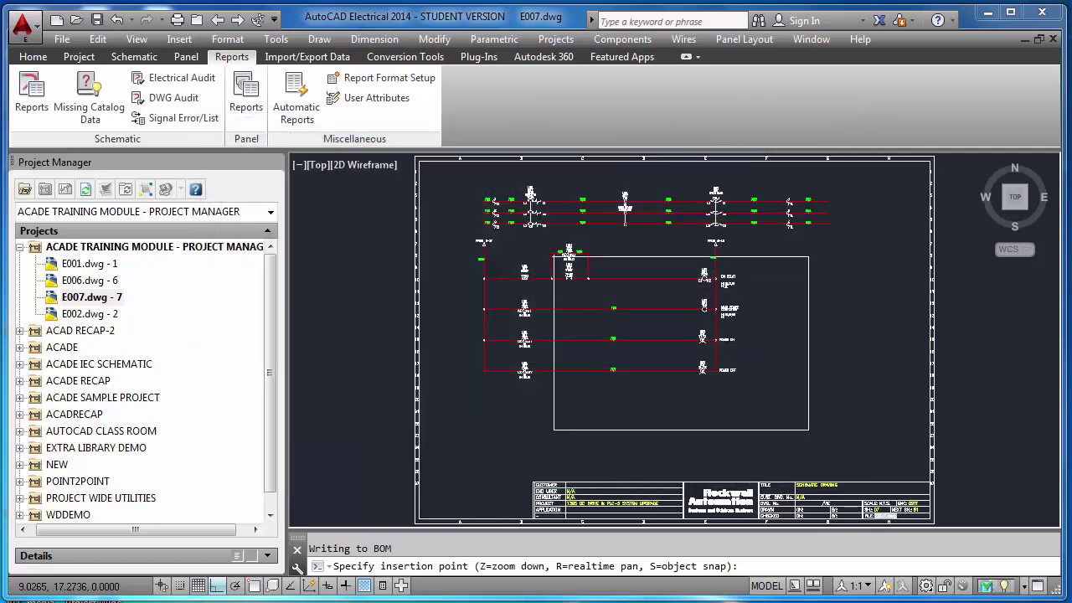
pyautogui.scroll(-4, 433, 228)
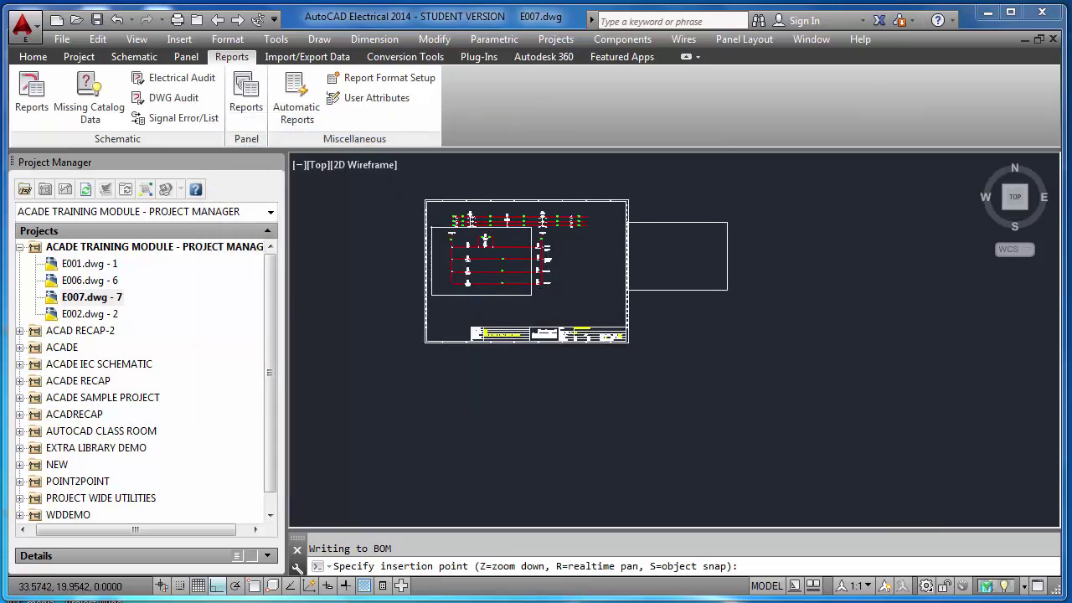
pyautogui.scroll(4, 637, 220)
pyautogui.click(645, 214)
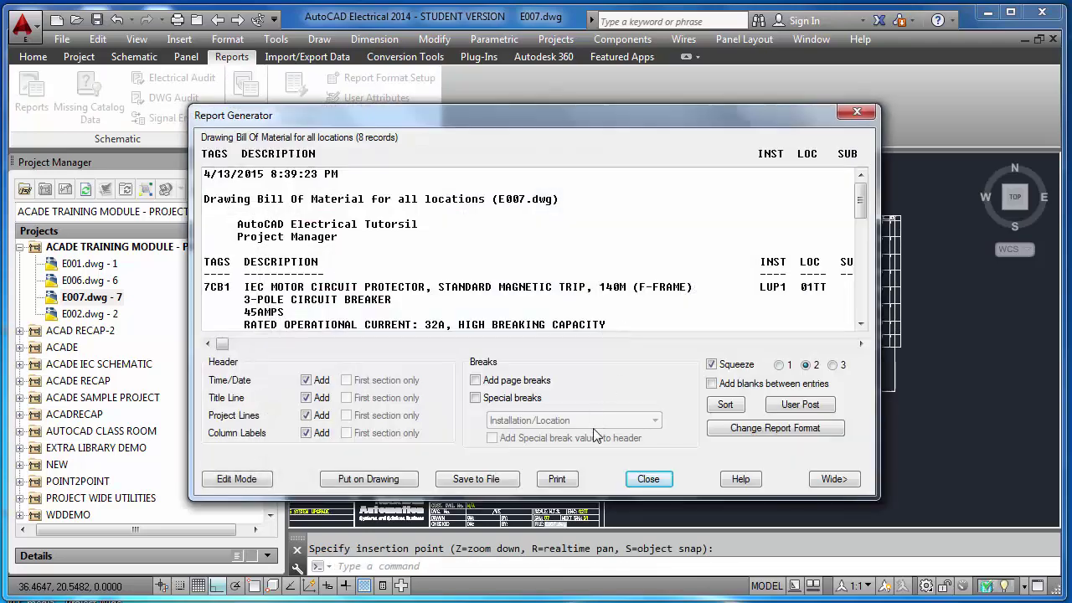
pyautogui.click(648, 478)
# - Examine the inserted bill of material table, checking its tags, descriptions, installation, location, catalog, manufacturer and quantity columns
pyautogui.scroll(4, 791, 350)
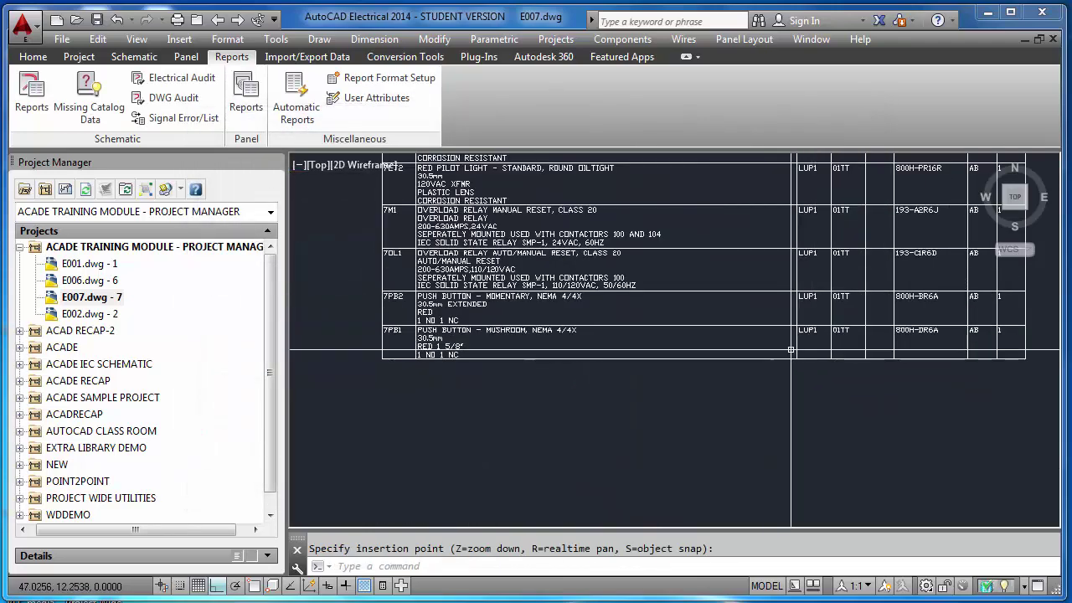
pyautogui.scroll(-4, 791, 350)
pyautogui.scroll(5, 503, 268)
pyautogui.scroll(2, 486, 258)
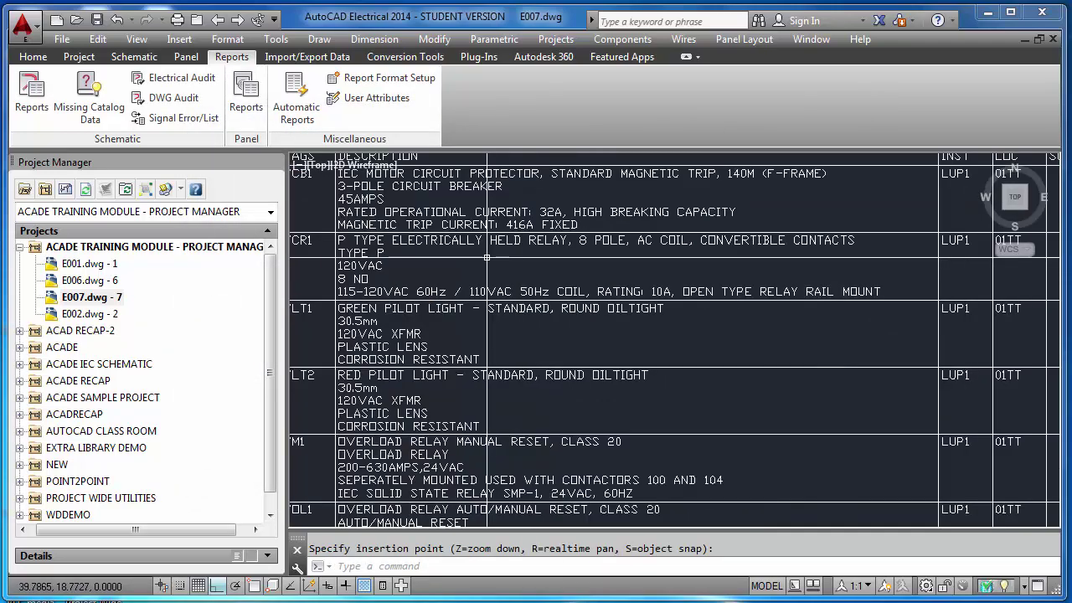
pyautogui.scroll(-3, 487, 258)
pyautogui.scroll(3, 425, 241)
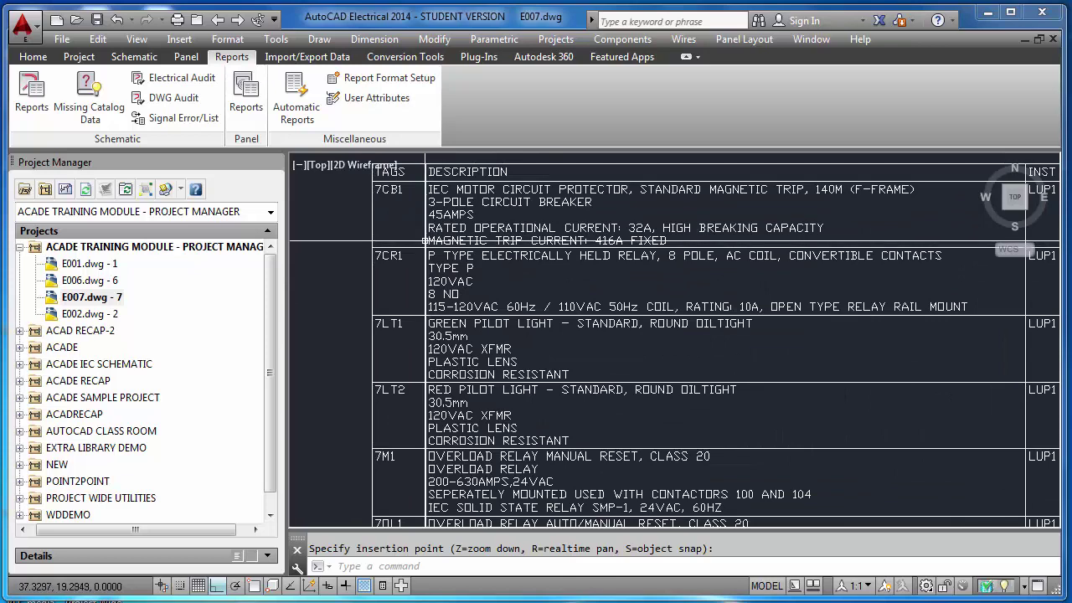
pyautogui.scroll(-3, 425, 241)
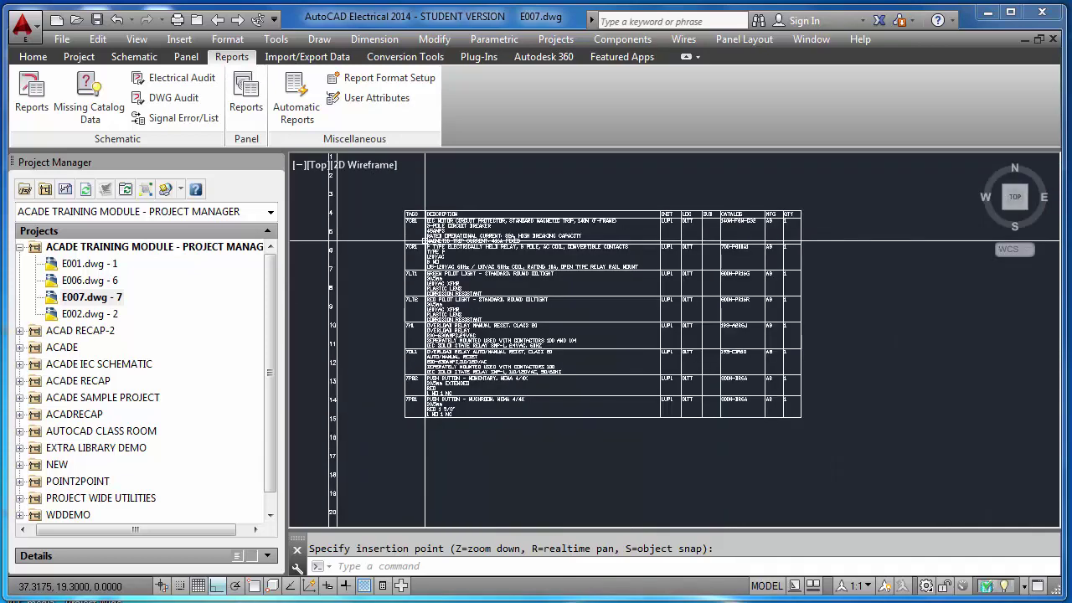
pyautogui.scroll(3, 737, 243)
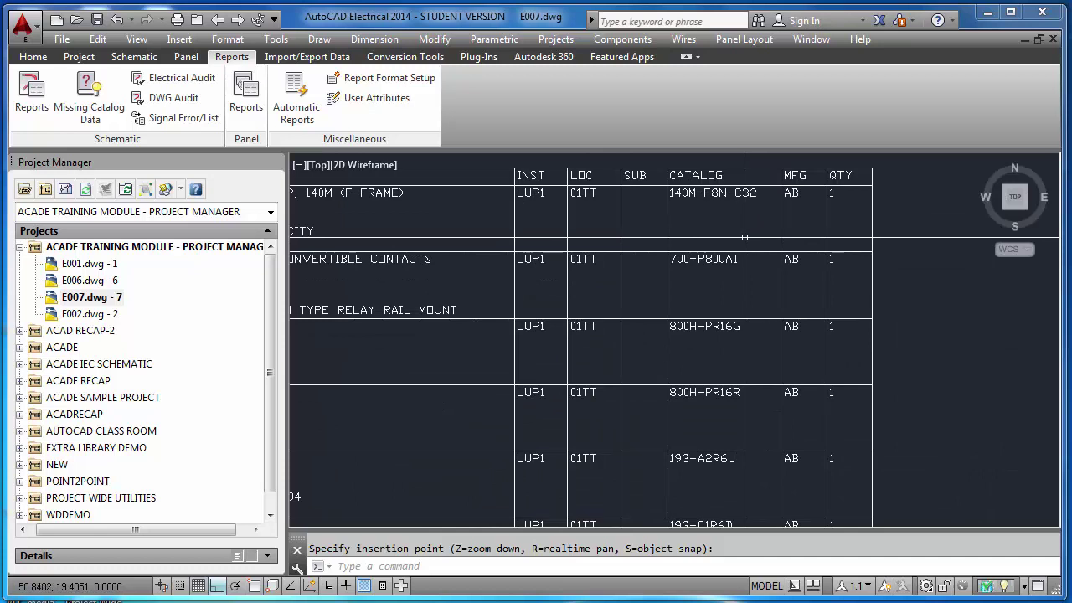
pyautogui.scroll(-2, 745, 238)
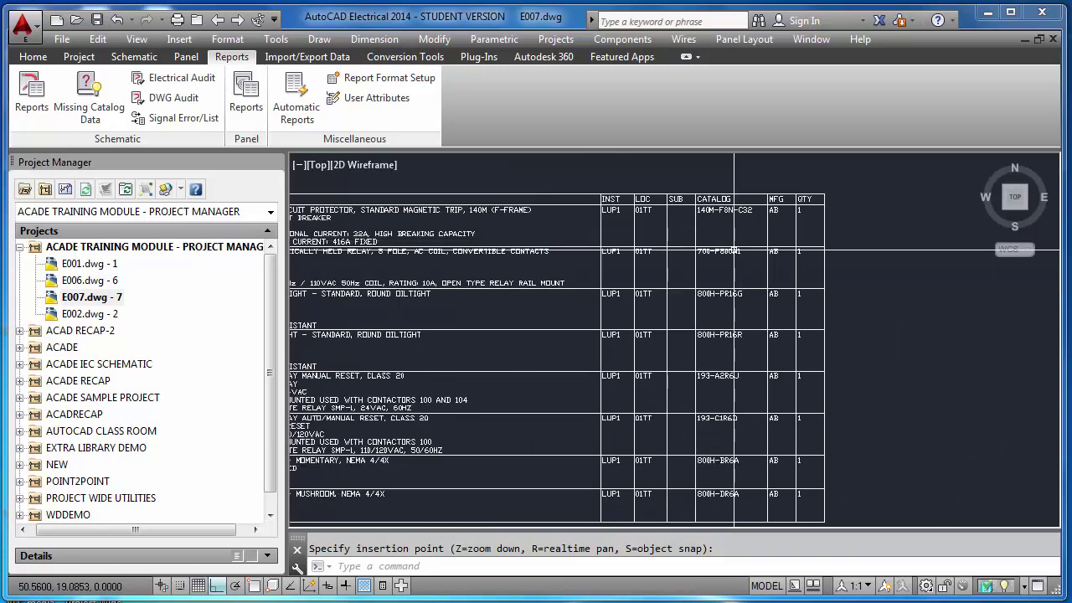
pyautogui.scroll(1, 661, 263)
pyautogui.scroll(-1, 650, 273)
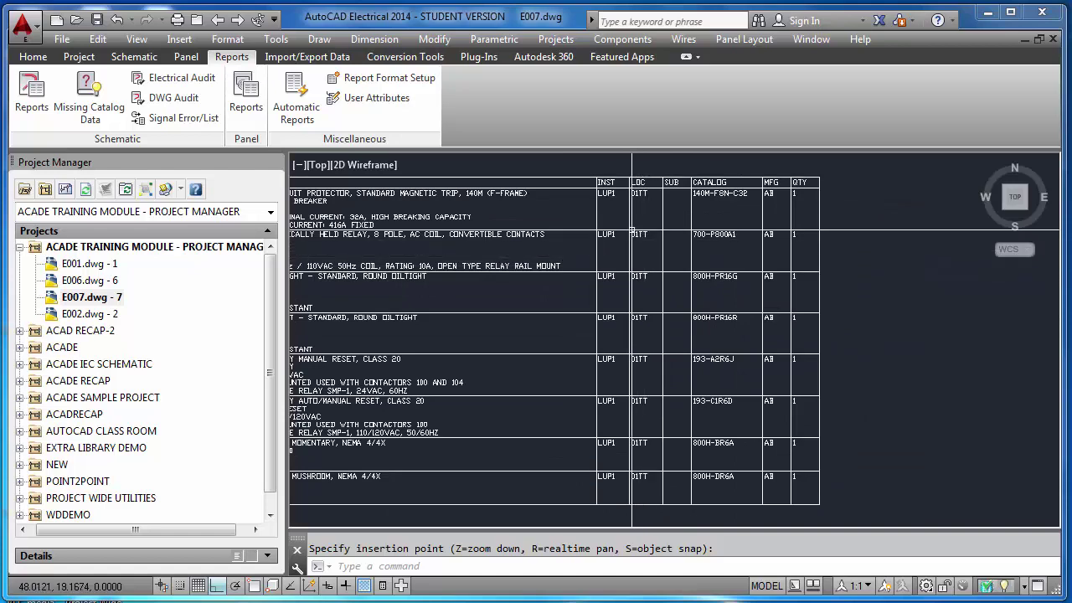
pyautogui.scroll(2, 649, 210)
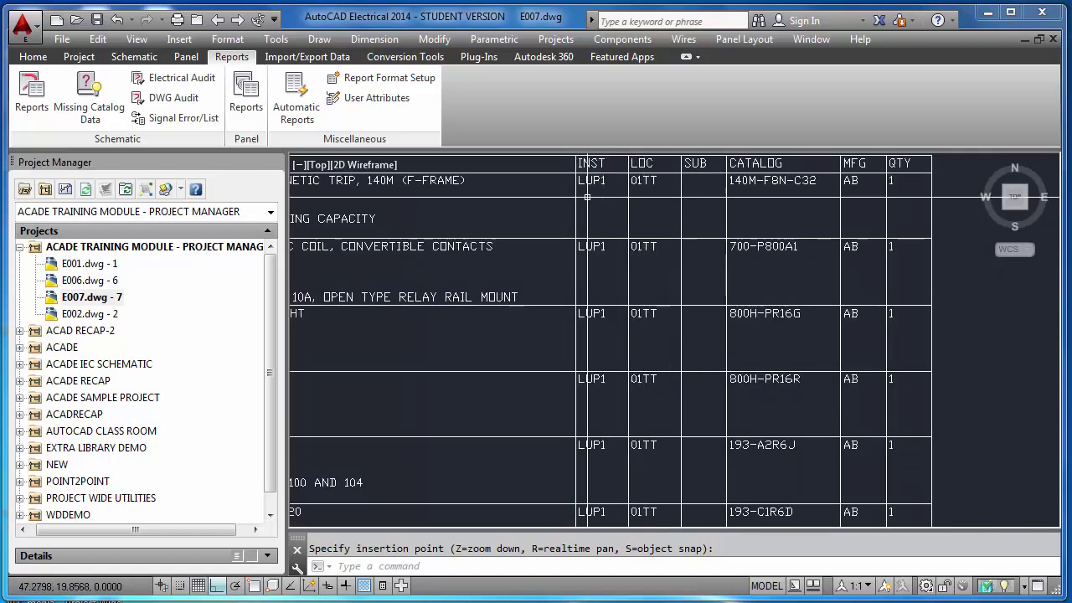
# - Generate the schematic bill of material report for the active drawing only, saving E007 as part of it
pyautogui.scroll(2, 605, 172)
pyautogui.scroll(-5, 604, 170)
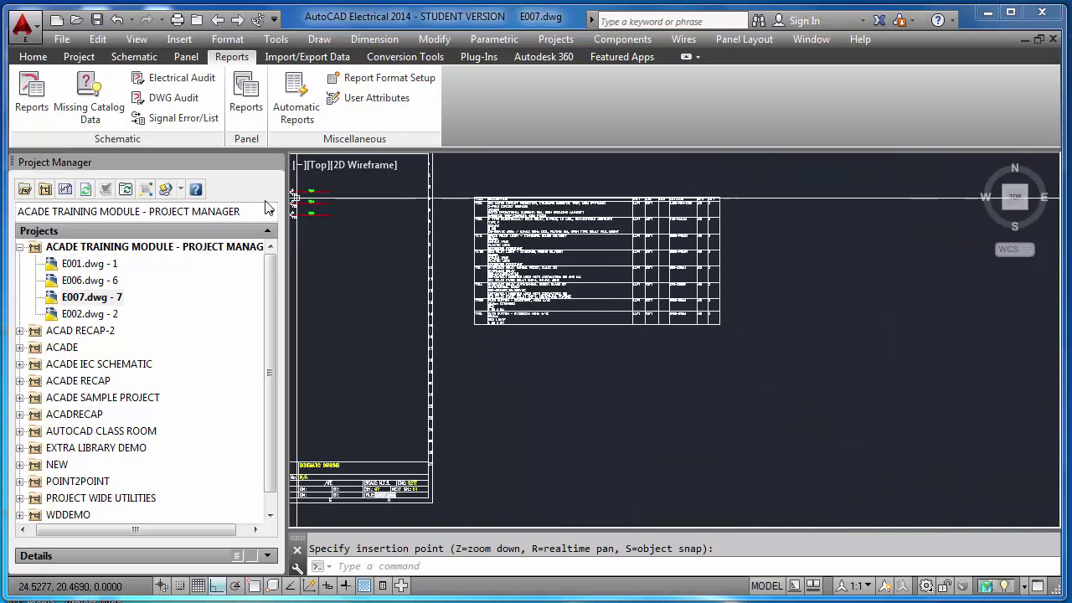
pyautogui.click(42, 99)
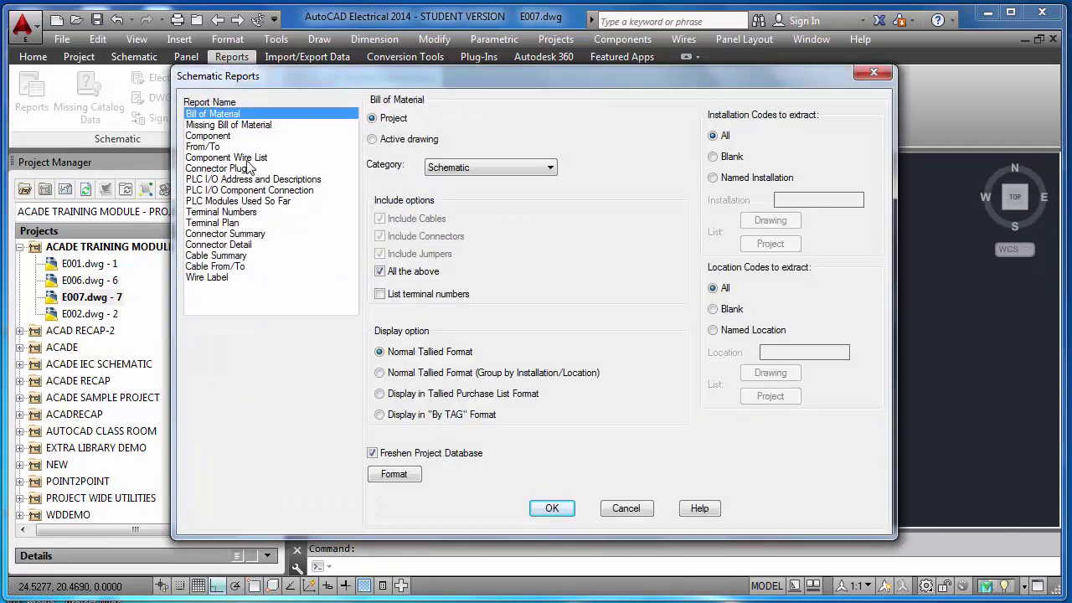
pyautogui.click(372, 139)
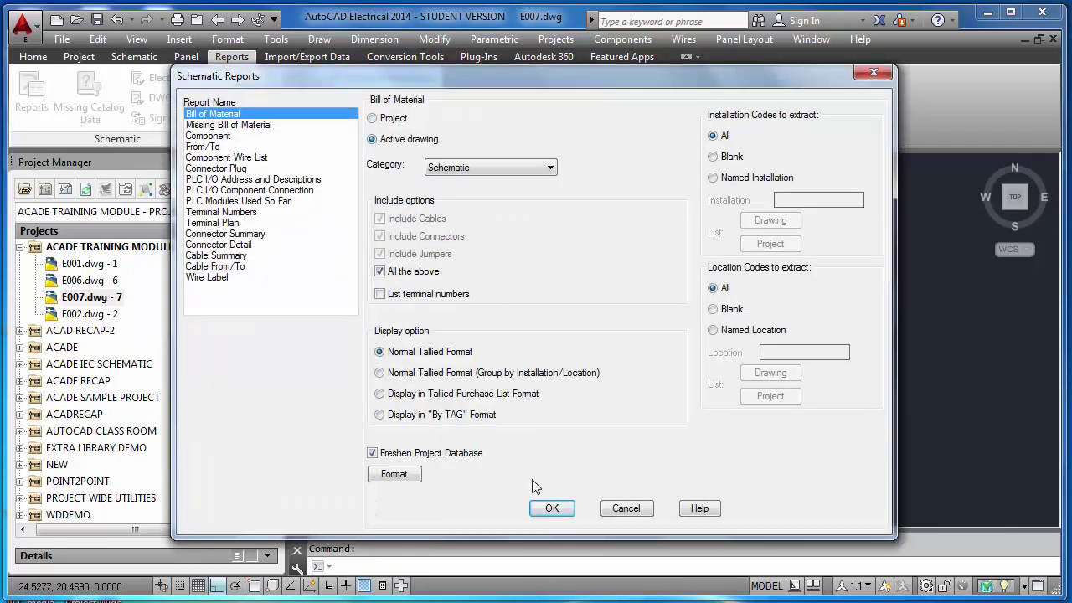
pyautogui.click(552, 508)
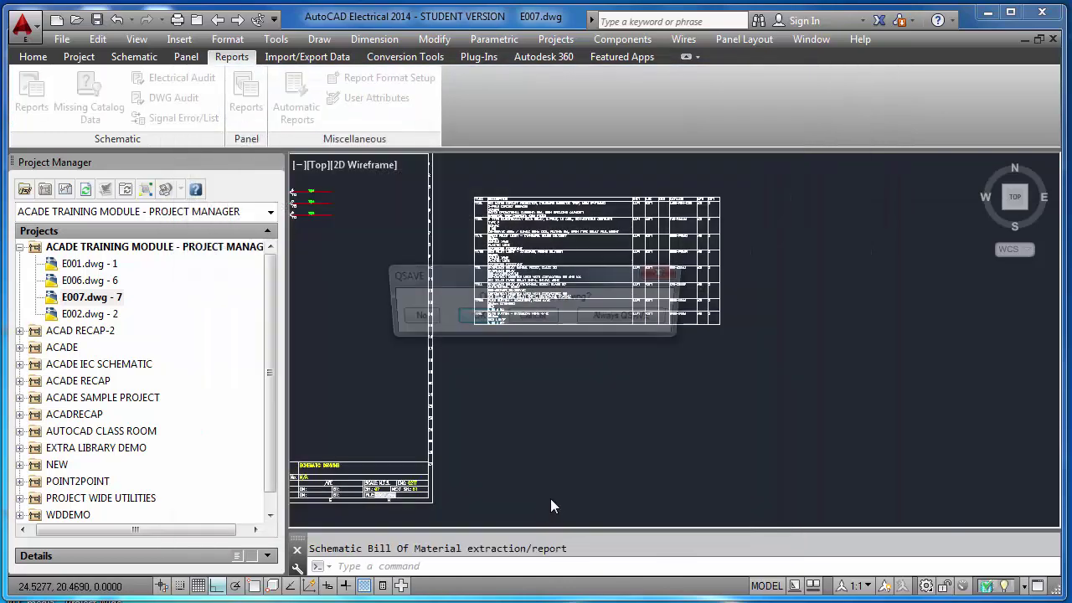
pyautogui.click(475, 320)
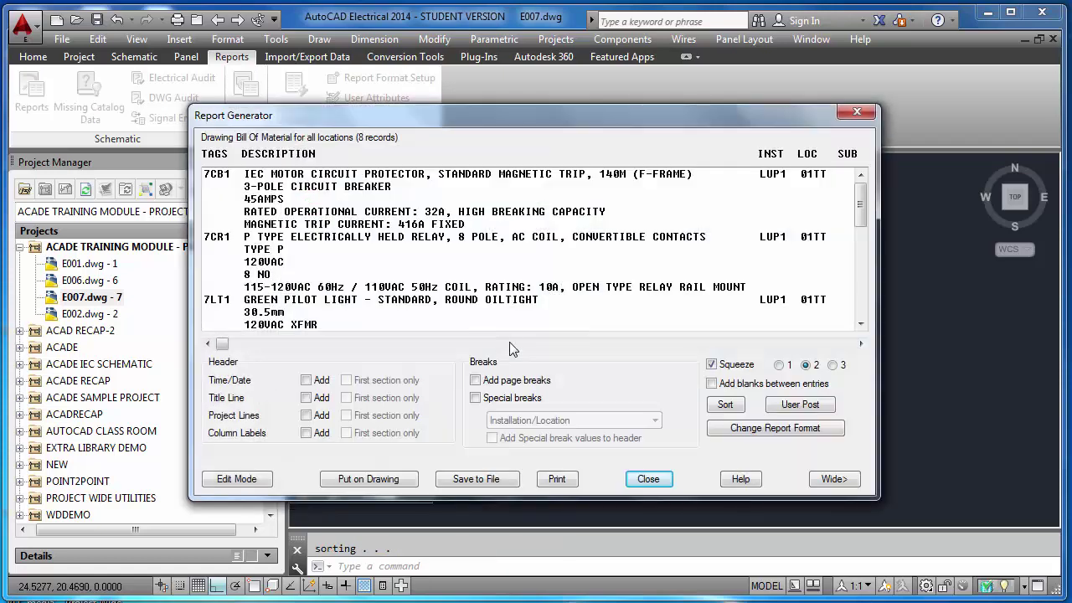
# - Remove the INST and LOC fields from the bill of material report format
pyautogui.click(777, 429)
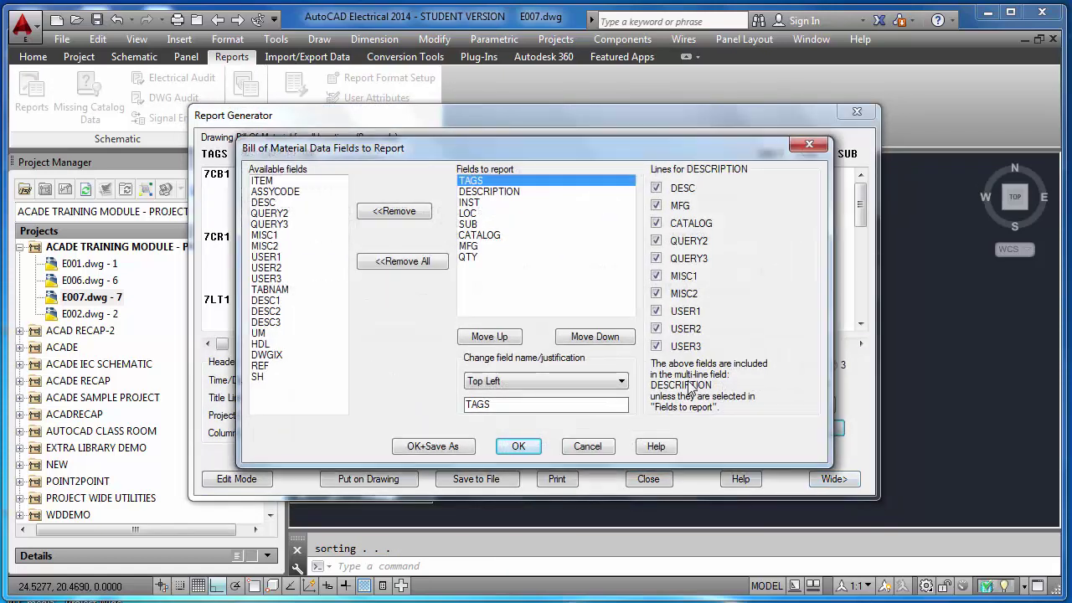
pyautogui.click(479, 203)
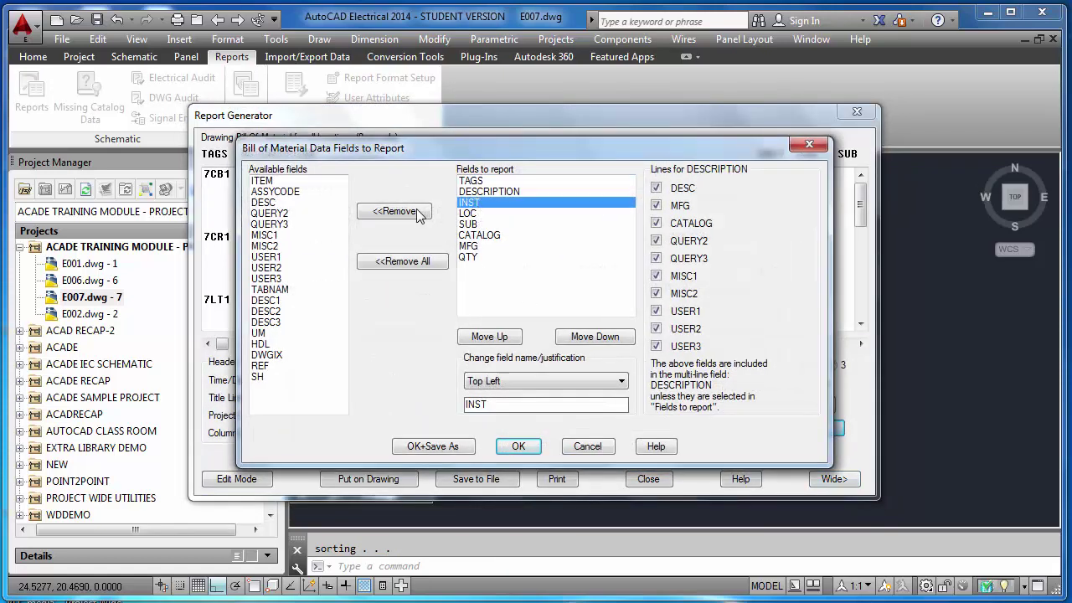
pyautogui.click(426, 216)
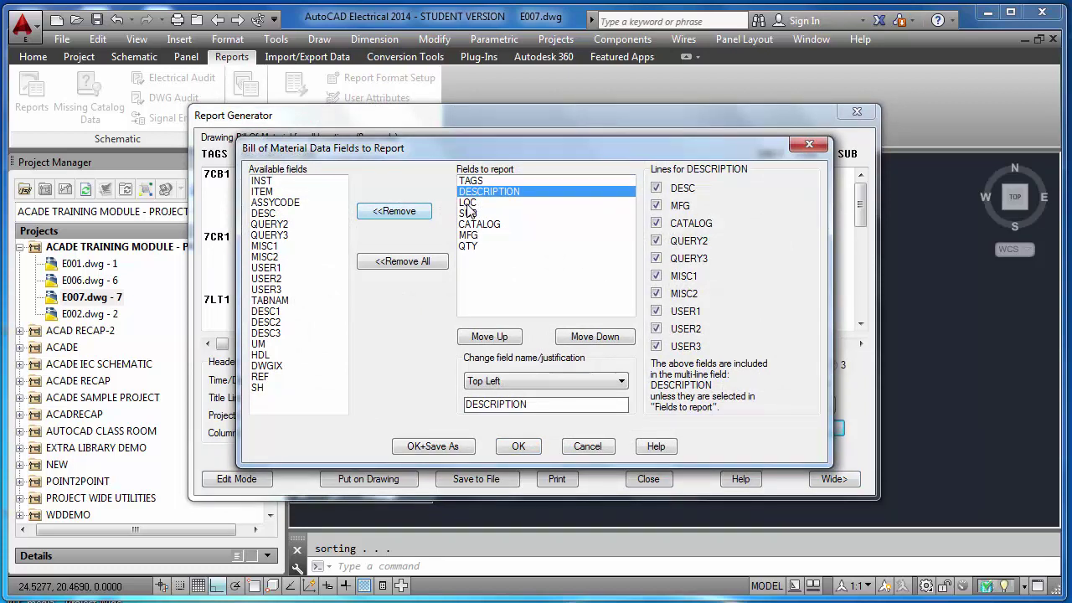
pyautogui.click(414, 214)
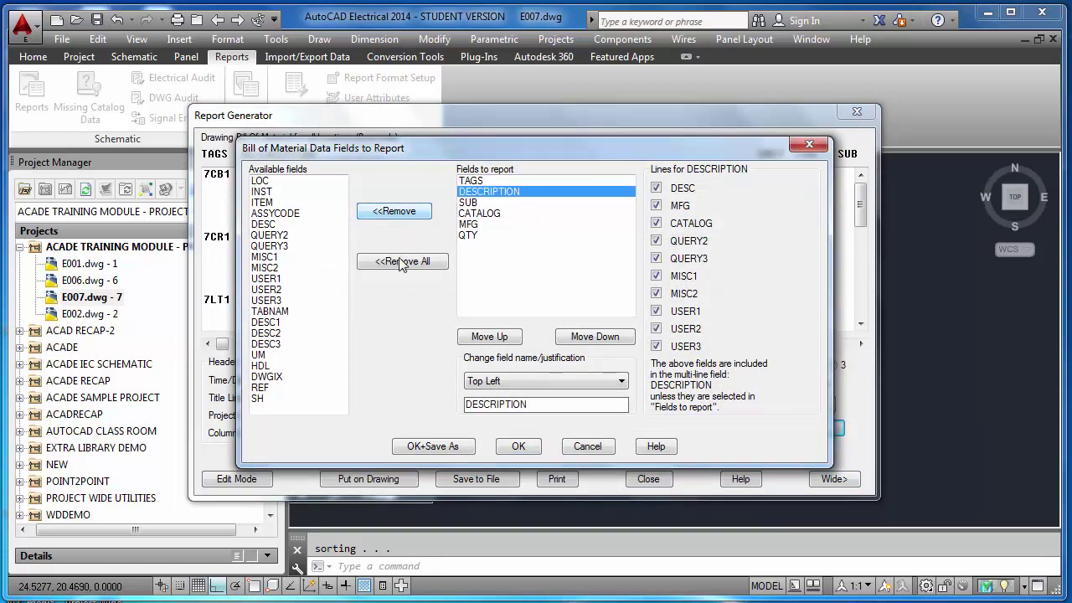
# - Add the ITEM field to the report as the first column, ahead of TAGS, and apply the format
pyautogui.doubleClick(272, 203)
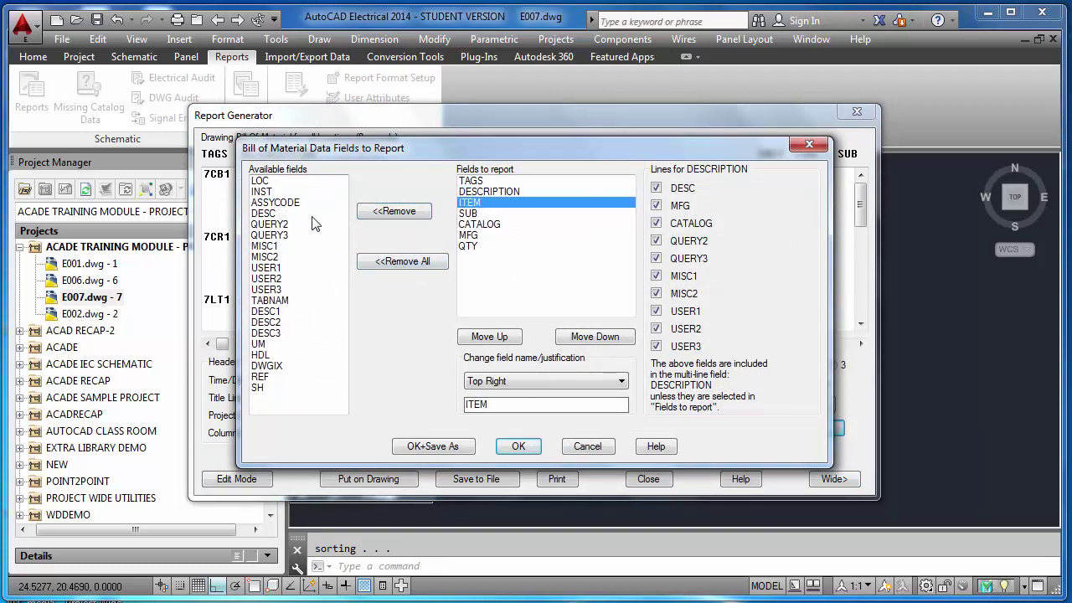
pyautogui.click(513, 342)
pyautogui.click(514, 340)
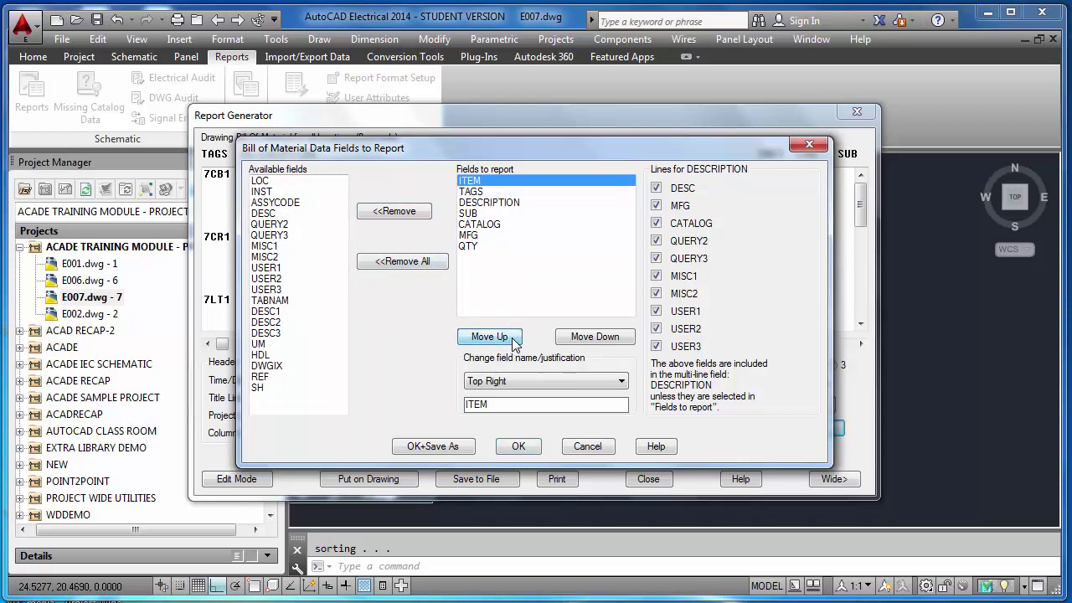
pyautogui.click(518, 449)
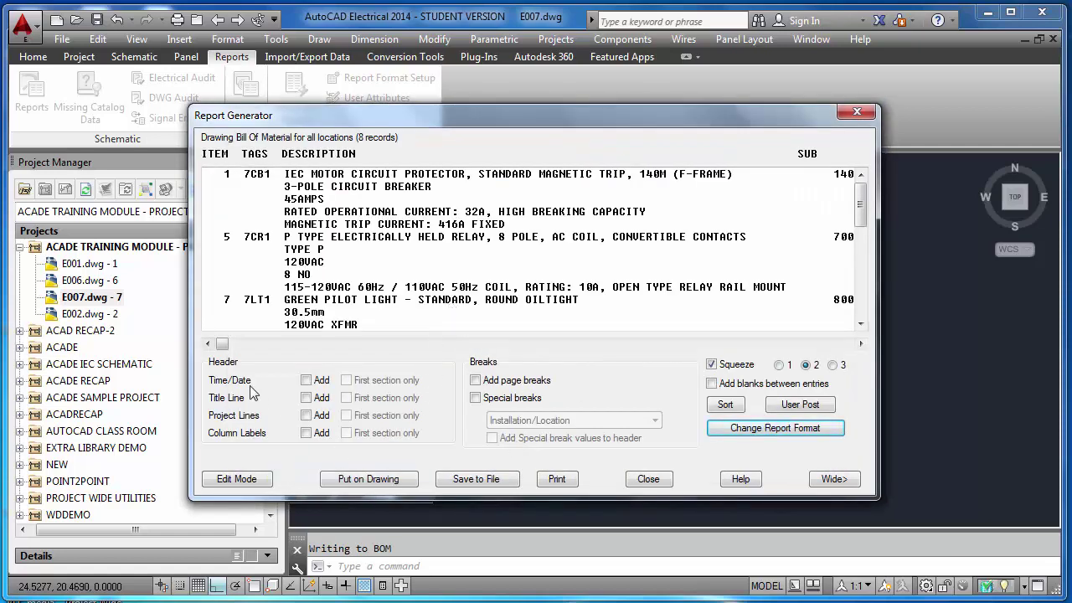
# - Add time/date and column labels to the report header, update the existing table on the drawing with column labels, and close the report
pyautogui.click(303, 381)
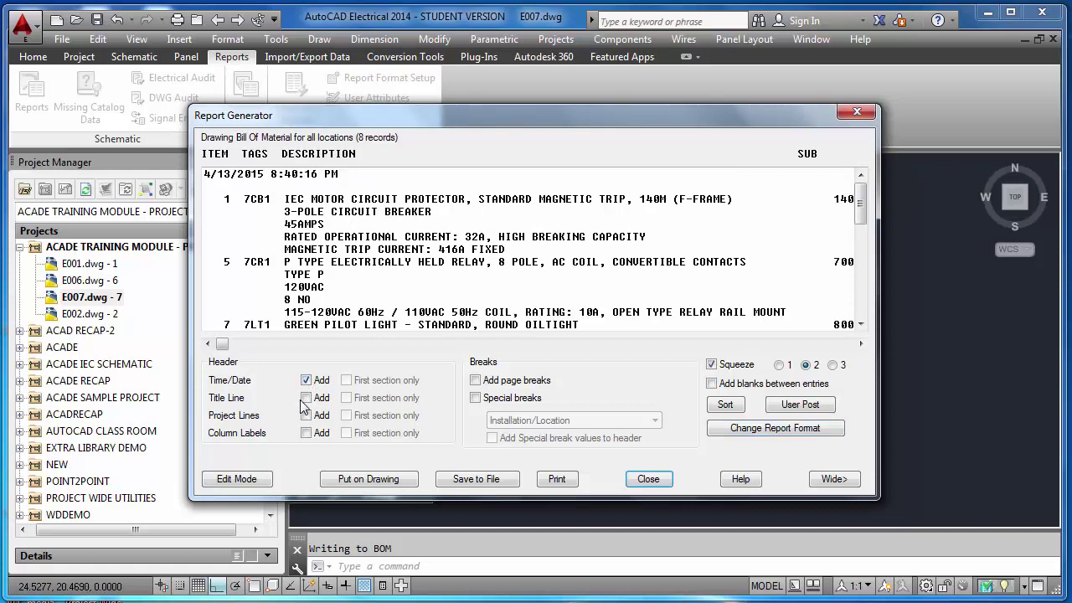
pyautogui.click(306, 433)
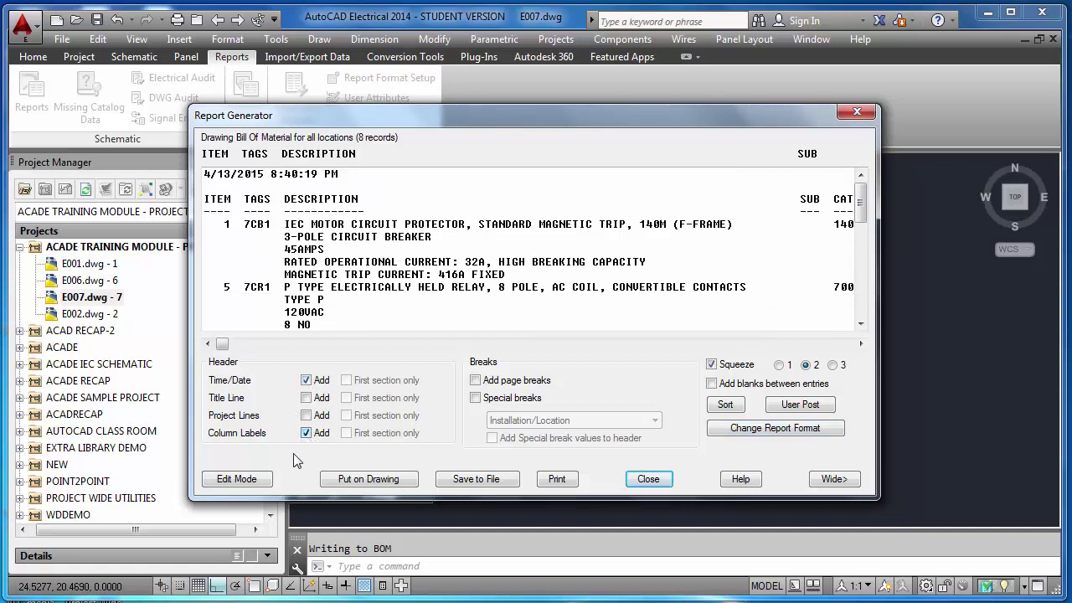
pyautogui.click(362, 484)
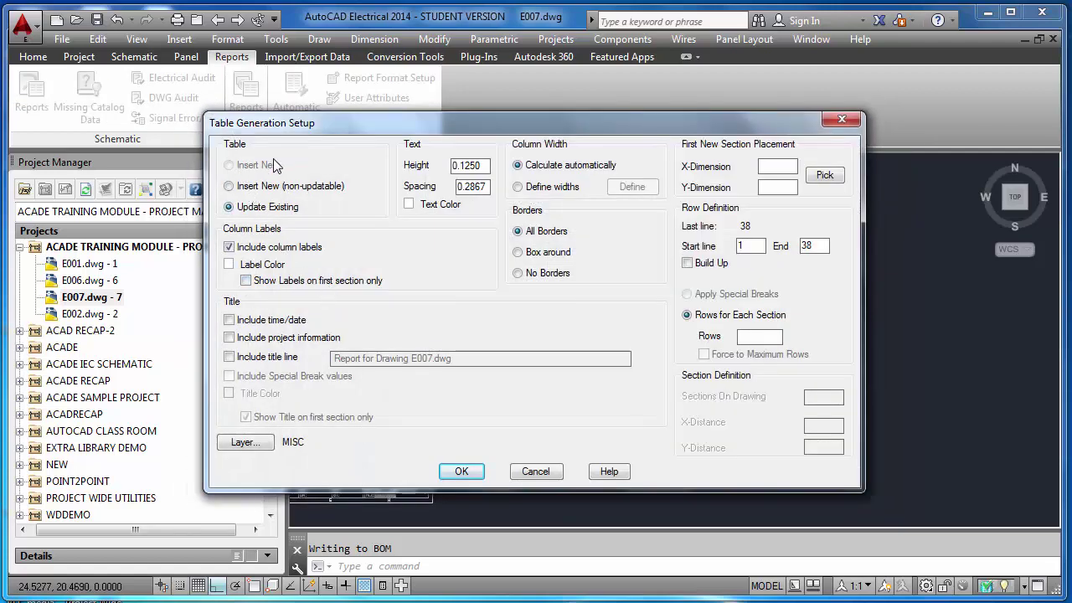
pyautogui.moveTo(351, 127)
pyautogui.mouseDown()
pyautogui.moveTo(405, 238)
pyautogui.moveTo(449, 214)
pyautogui.mouseUp()
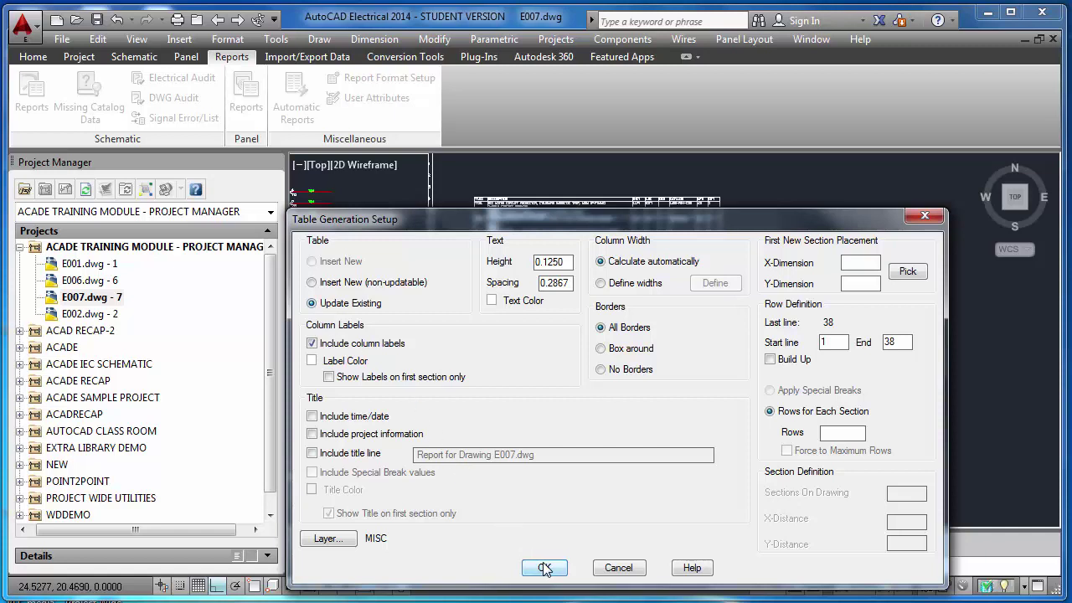
pyautogui.moveTo(526, 229); pyautogui.dragTo(541, 357)
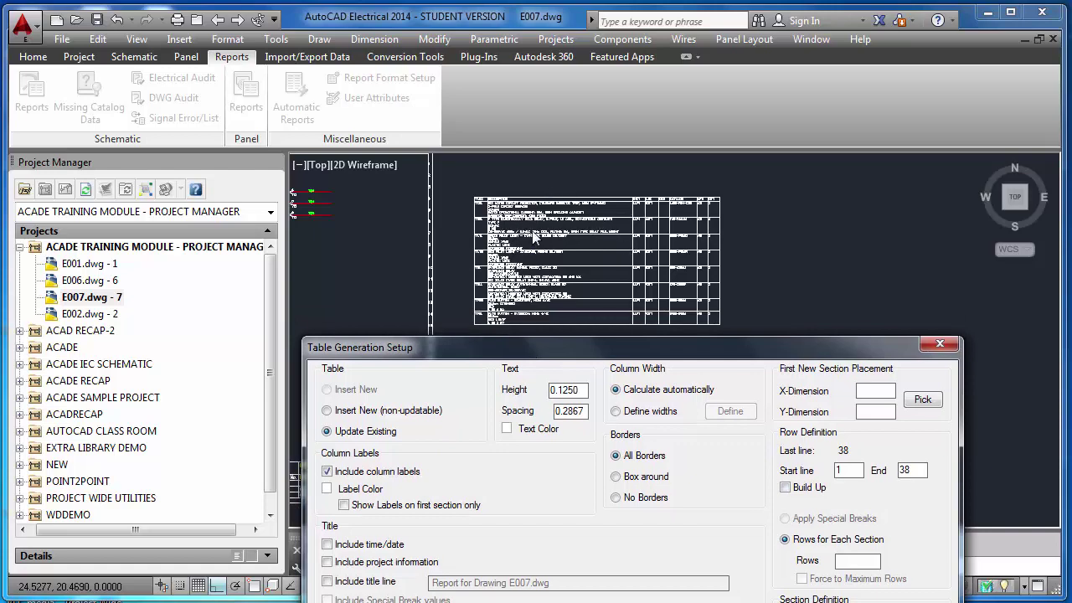
pyautogui.moveTo(519, 339)
pyautogui.mouseDown()
pyautogui.moveTo(370, 226)
pyautogui.moveTo(173, 106)
pyautogui.moveTo(206, 92)
pyautogui.moveTo(151, 94)
pyautogui.mouseUp()
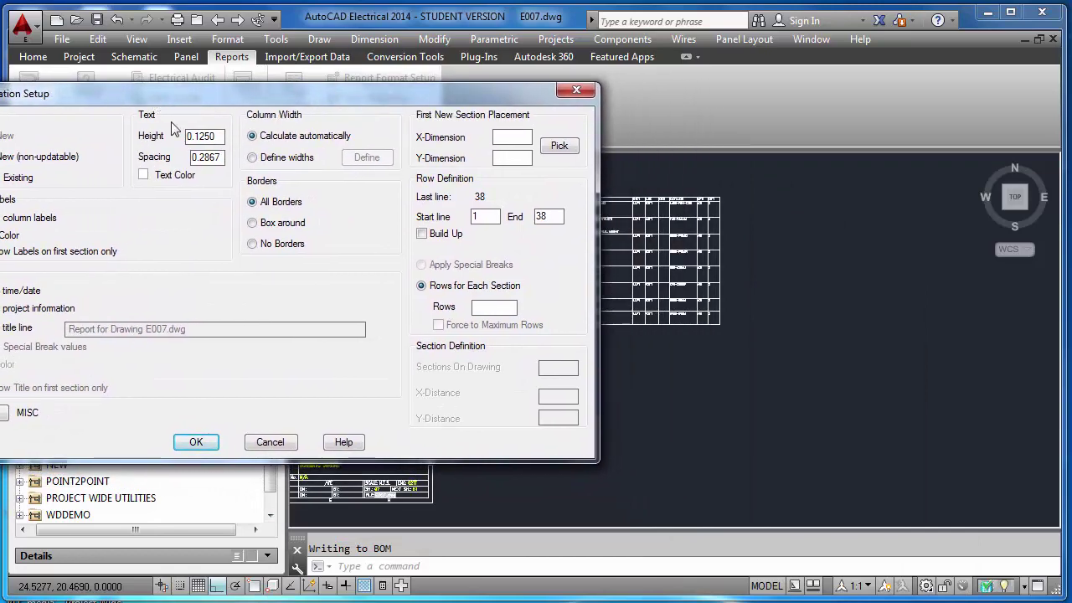
pyautogui.click(197, 444)
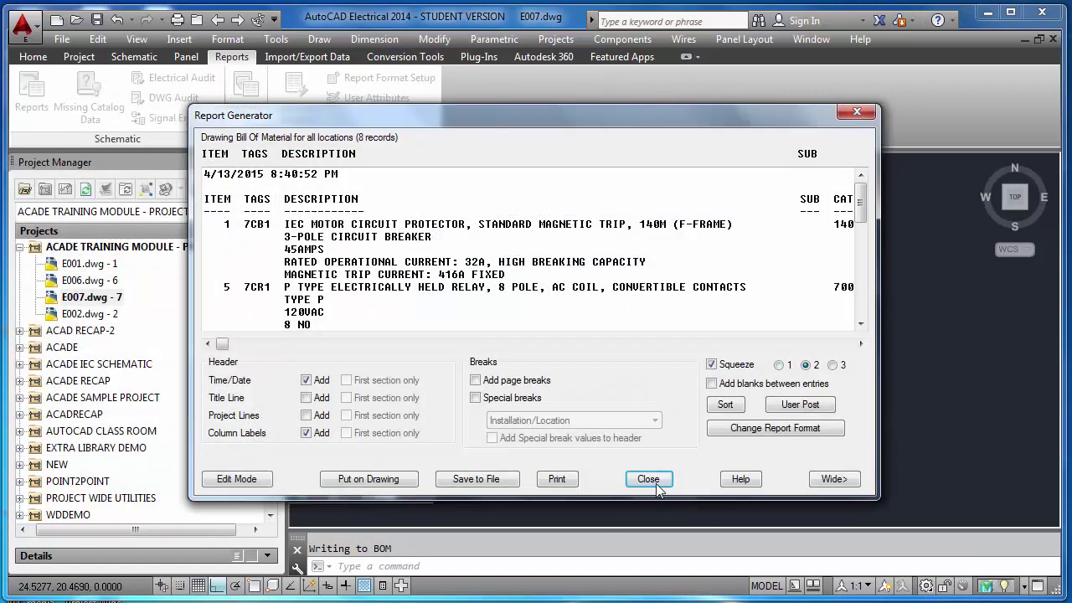
pyautogui.click(657, 490)
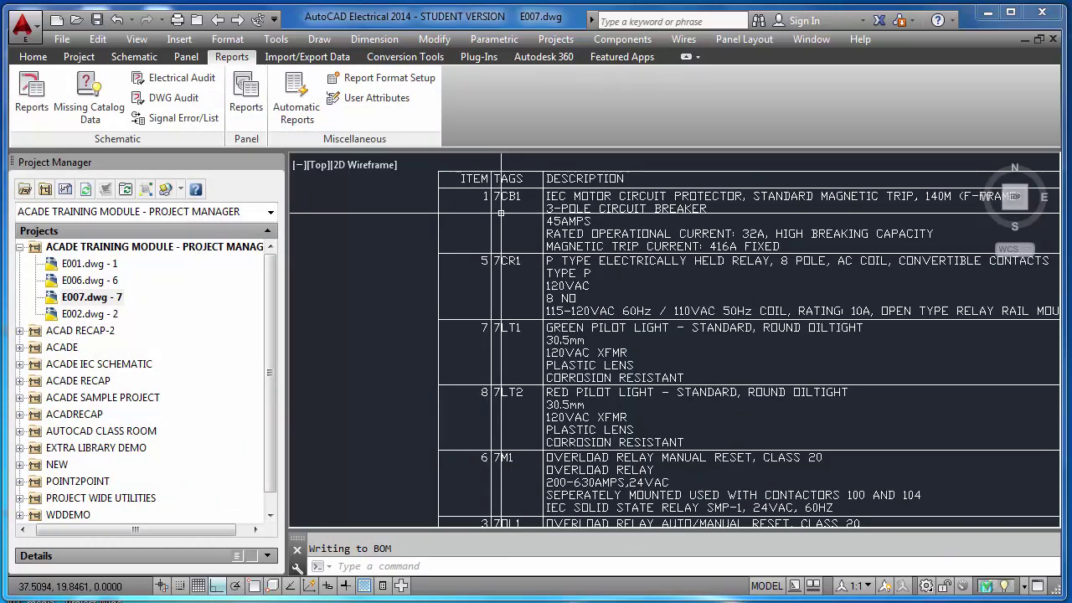
# - Examine the updated bill of material table, checking its item, tags, description, sub, catalog, manufacturer and quantity columns
pyautogui.scroll(-4, 501, 213)
pyautogui.scroll(4, 524, 251)
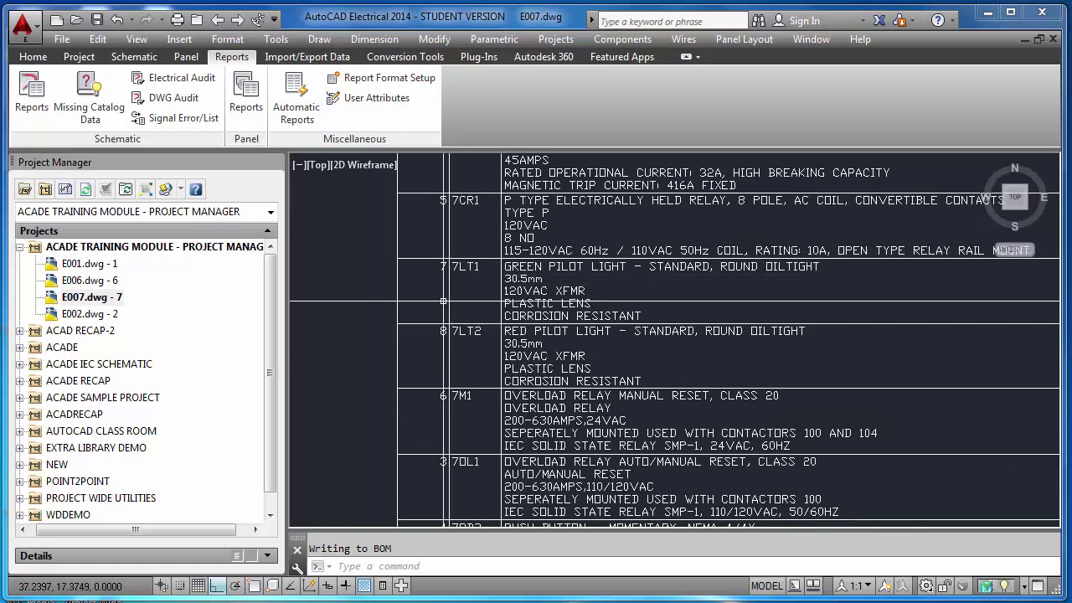
pyautogui.scroll(-4, 524, 251)
pyautogui.scroll(4, 500, 255)
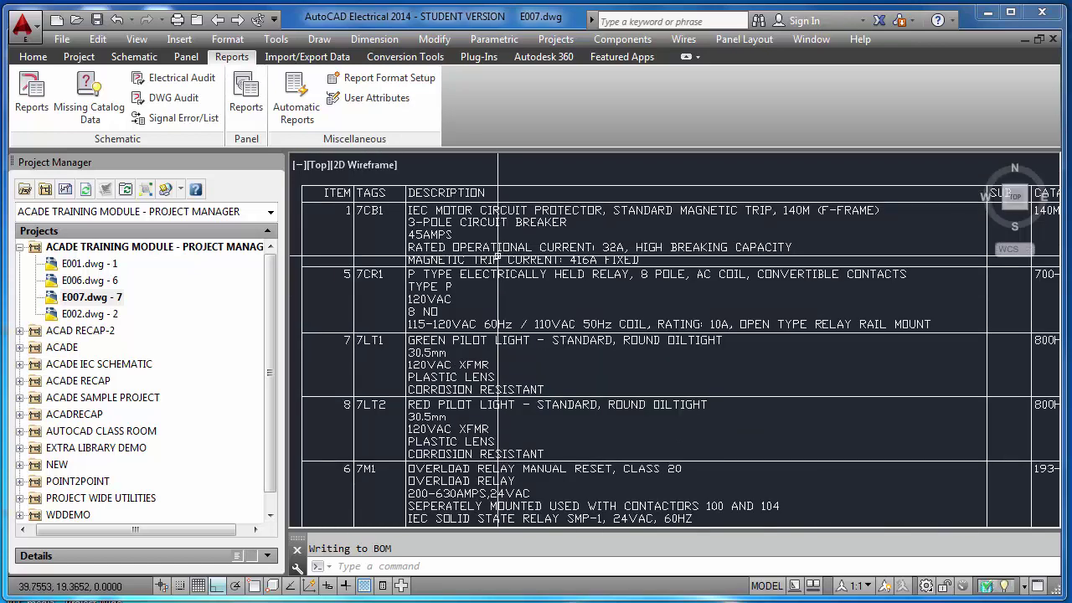
pyautogui.scroll(-4, 500, 256)
pyautogui.scroll(4, 695, 272)
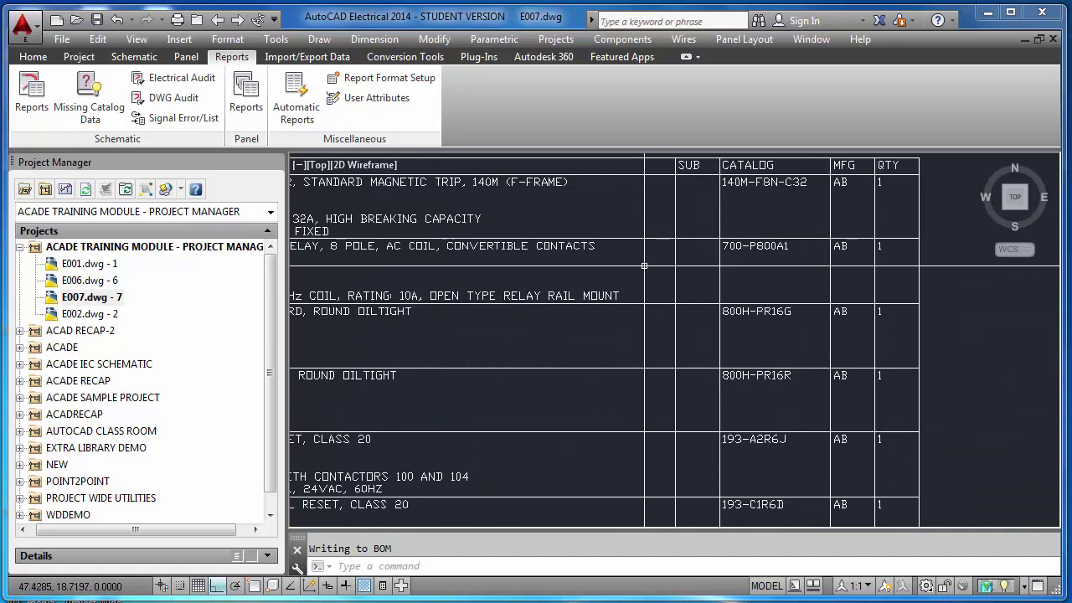
pyautogui.scroll(-2, 644, 266)
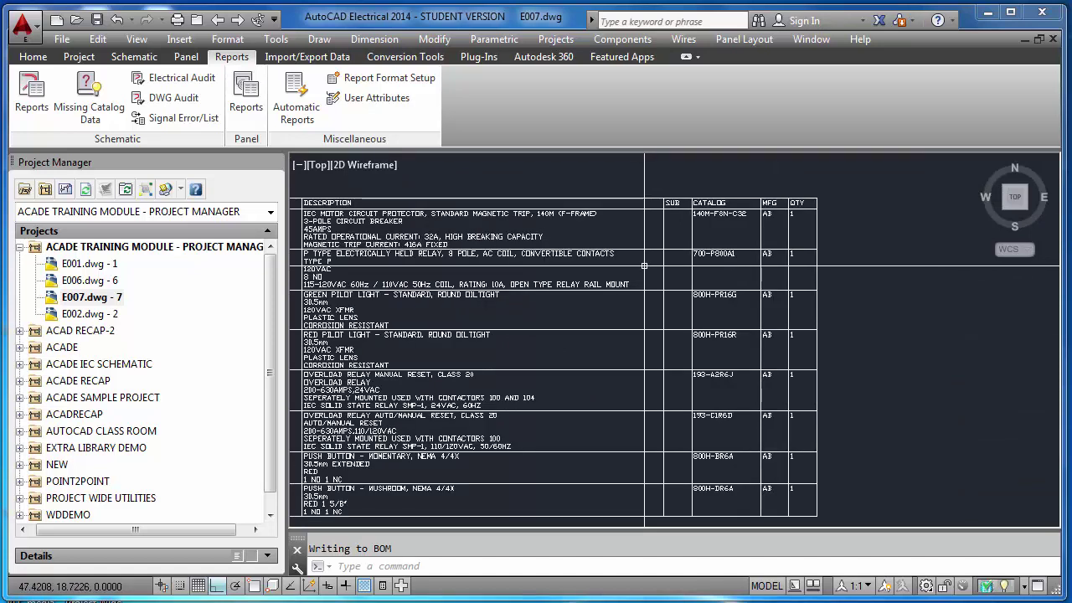
pyautogui.scroll(-1, 644, 266)
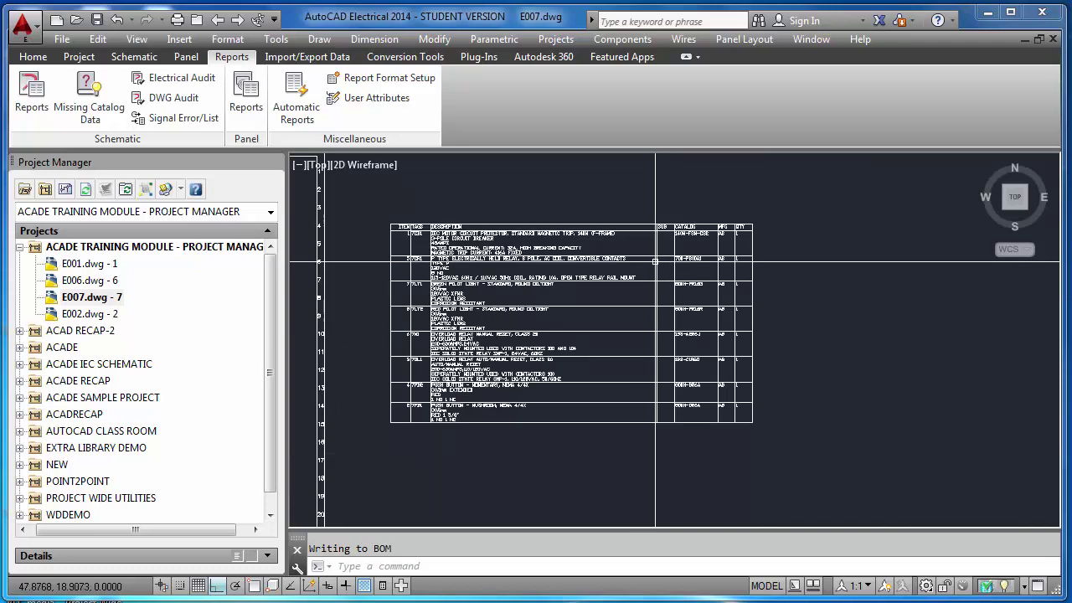
# - Save drawing E007 with the full sheet and the bill of material table in view
pyautogui.write('z')
pyautogui.press('Return')
pyautogui.write('E')
pyautogui.press('Return')
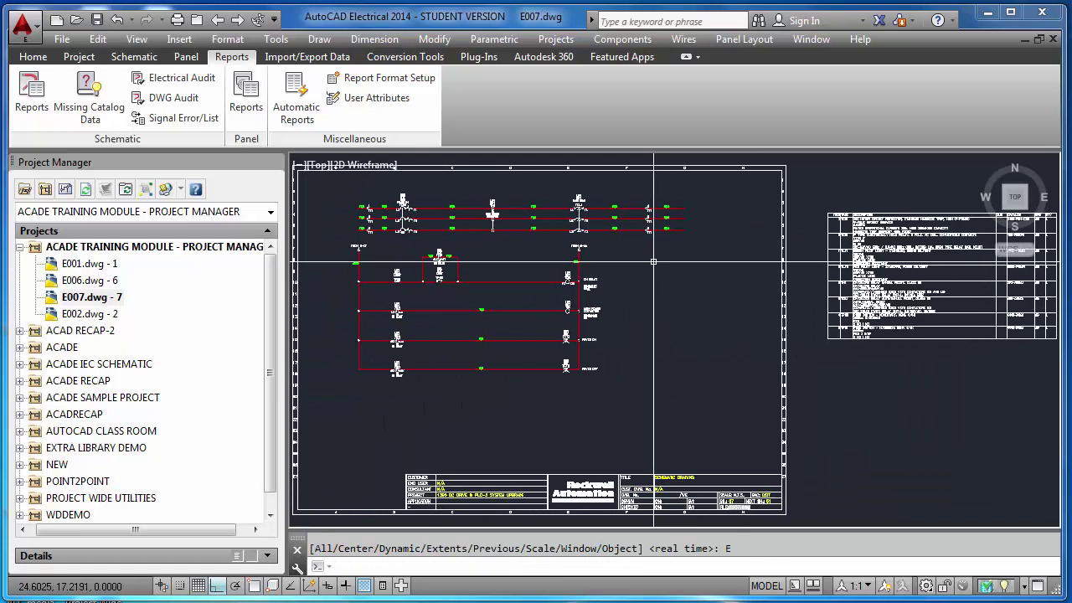
pyautogui.hotkey('ctrl', 's')
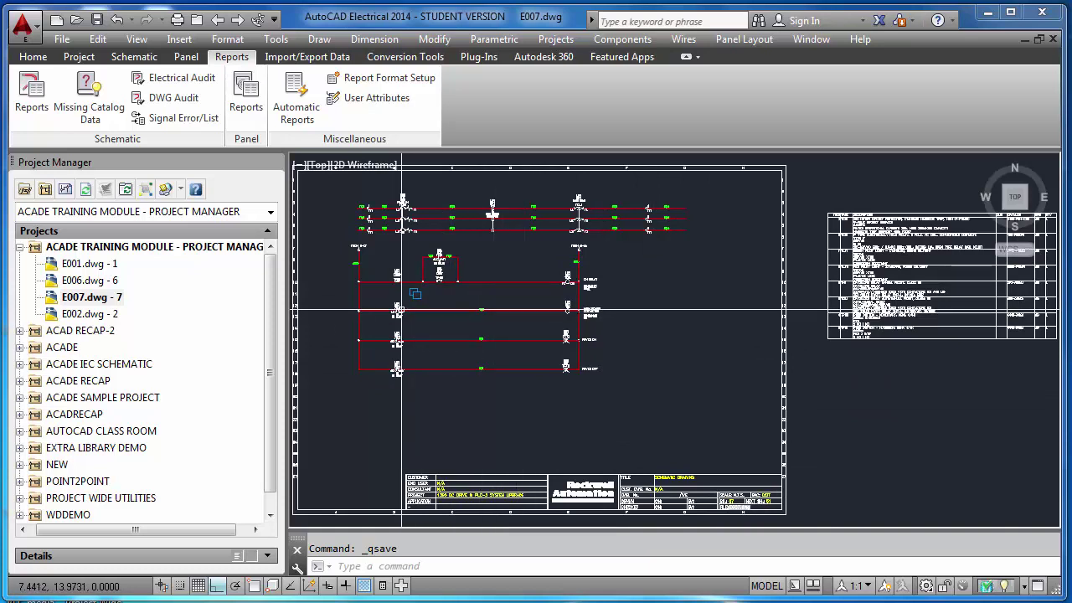
# - Edit the E.STOP push button 7PB1 to clear its manufacturer and catalog number
pyautogui.scroll(4, 404, 310)
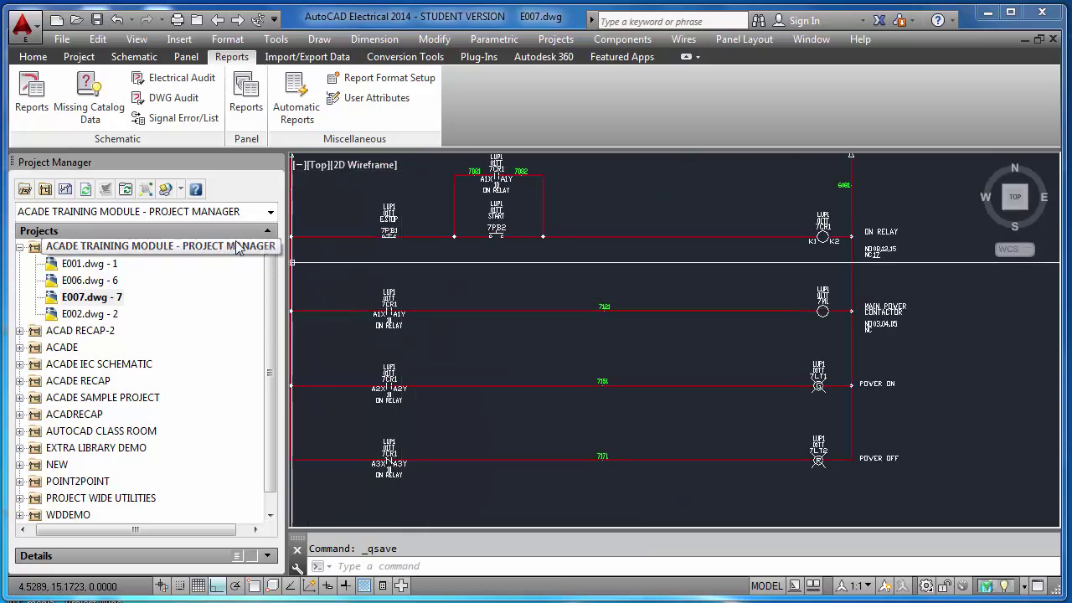
pyautogui.scroll(2, 394, 228)
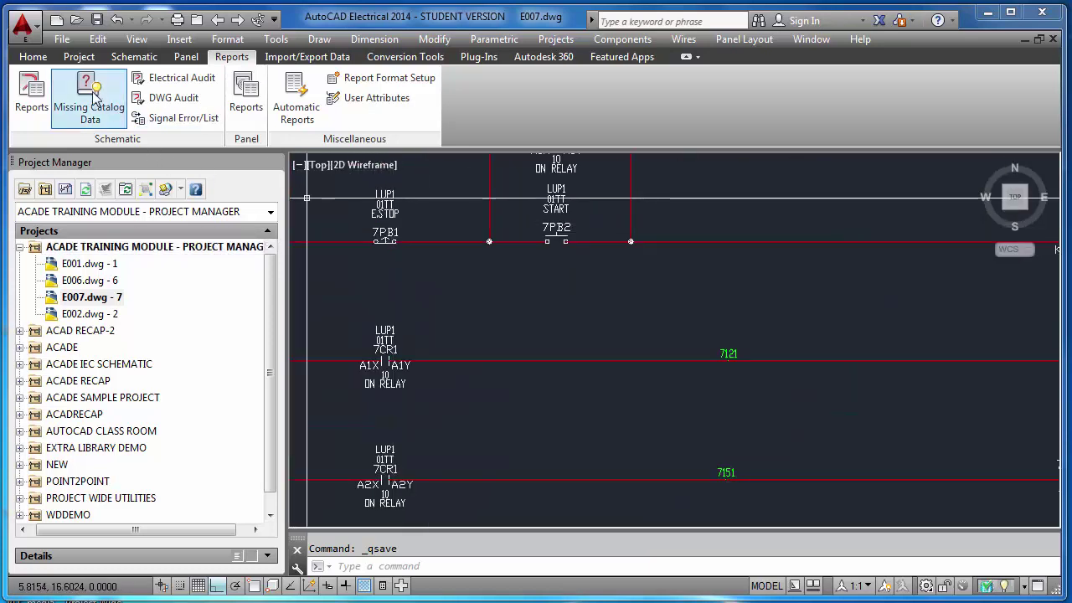
pyautogui.click(151, 59)
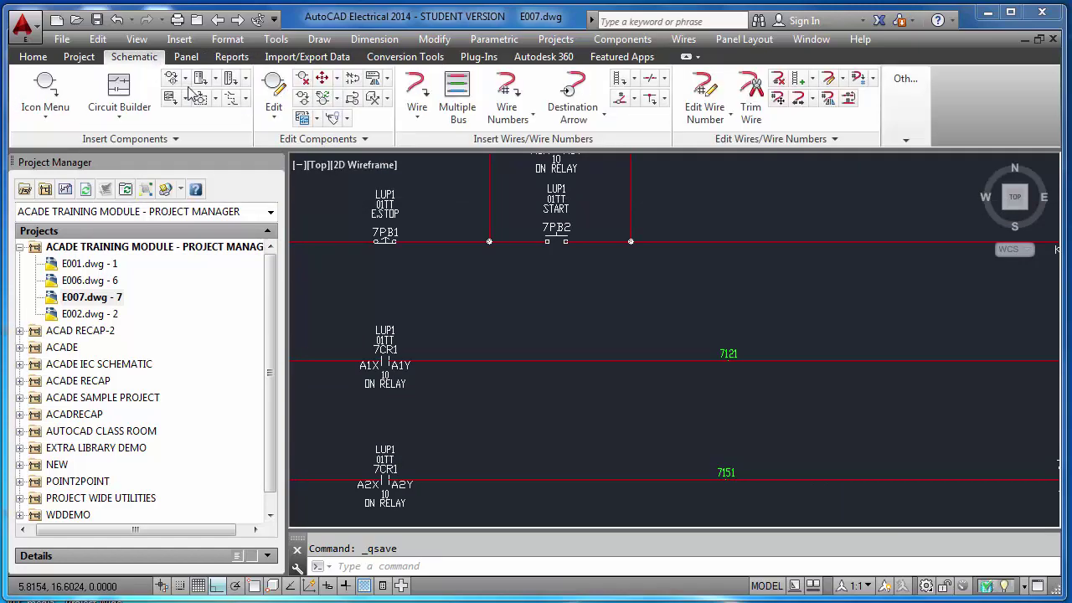
pyautogui.click(274, 92)
pyautogui.click(385, 239)
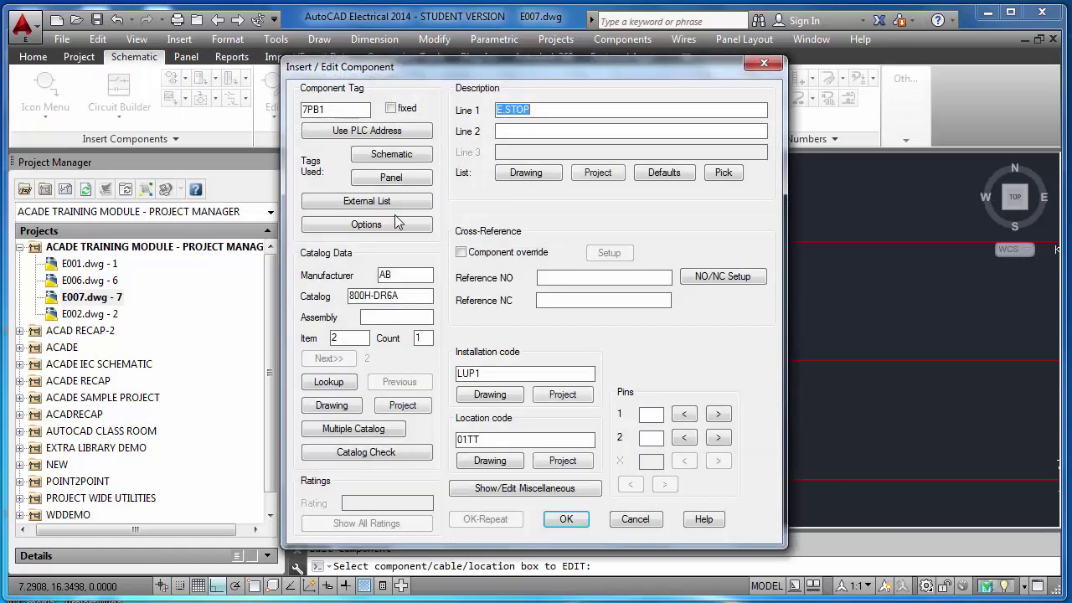
pyautogui.doubleClick(375, 278)
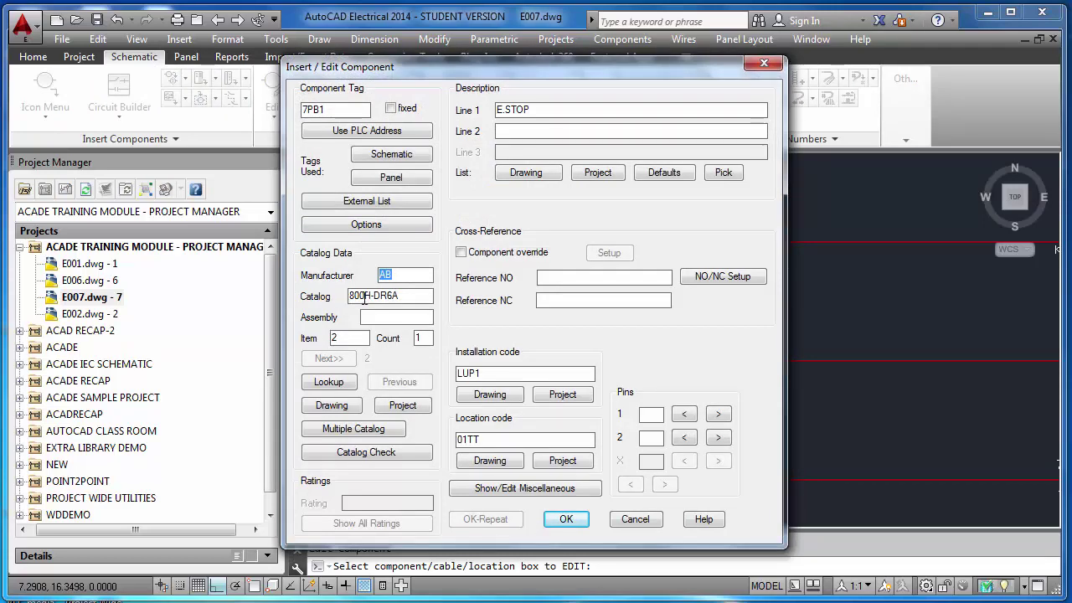
pyautogui.press('BackSpace')
pyautogui.click(415, 297)
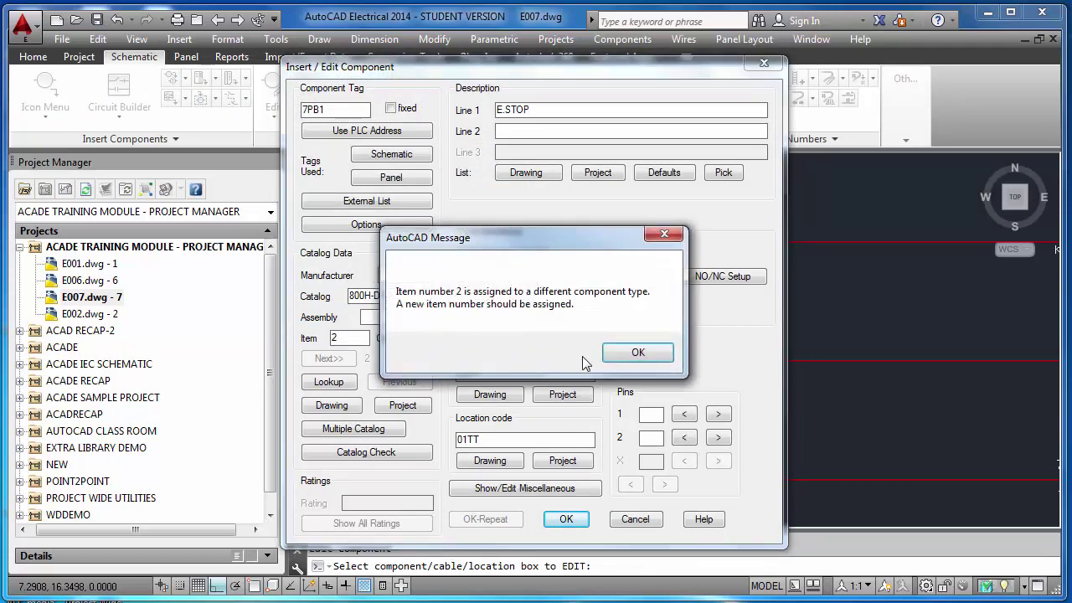
pyautogui.click(629, 367)
pyautogui.doubleClick(373, 302)
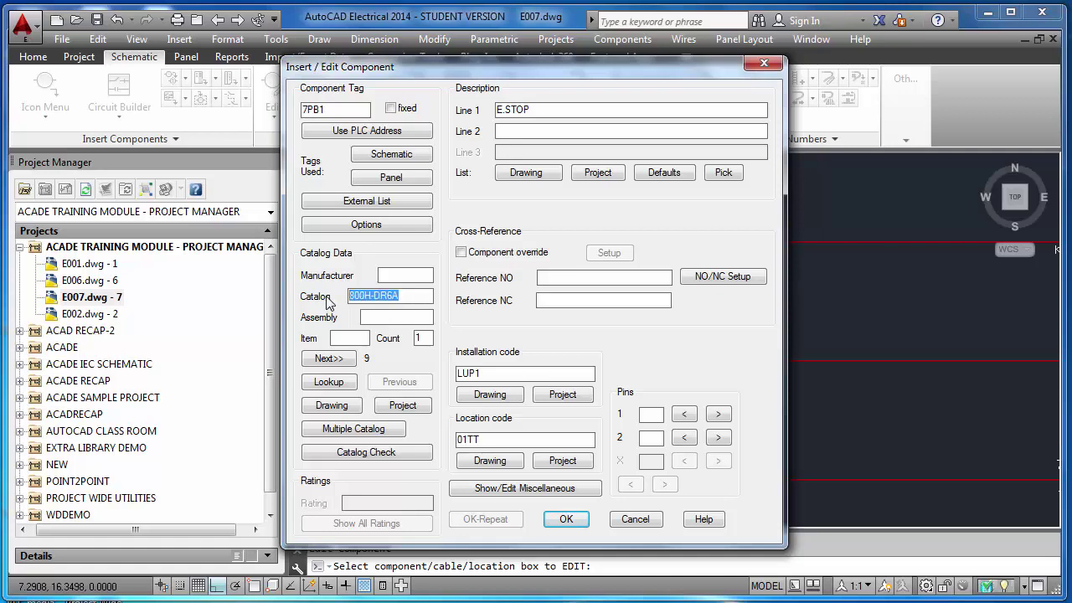
pyautogui.press('BackSpace')
pyautogui.click(561, 519)
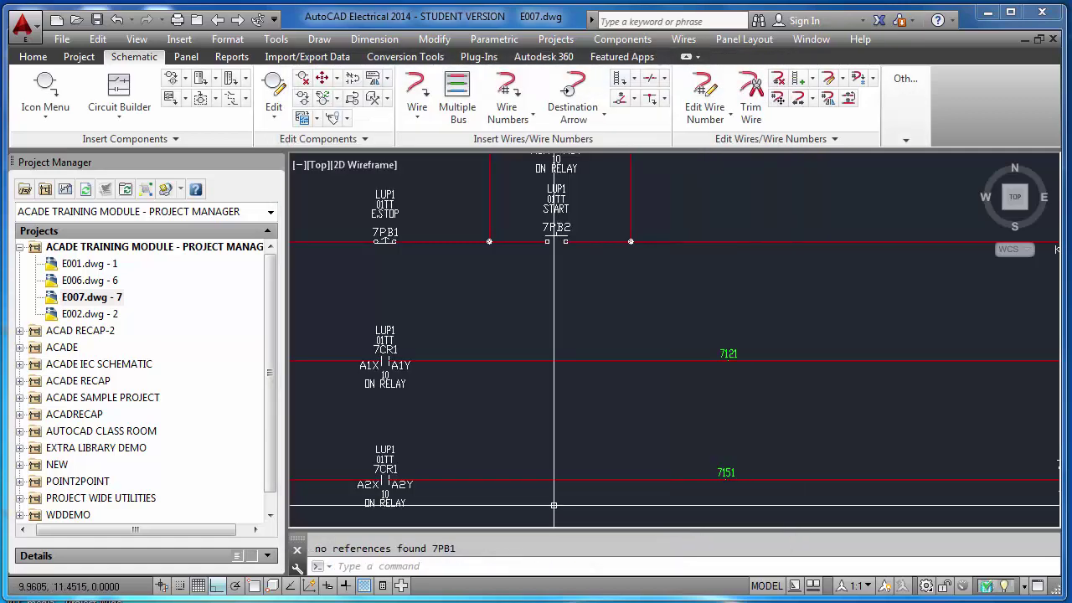
pyautogui.click(275, 92)
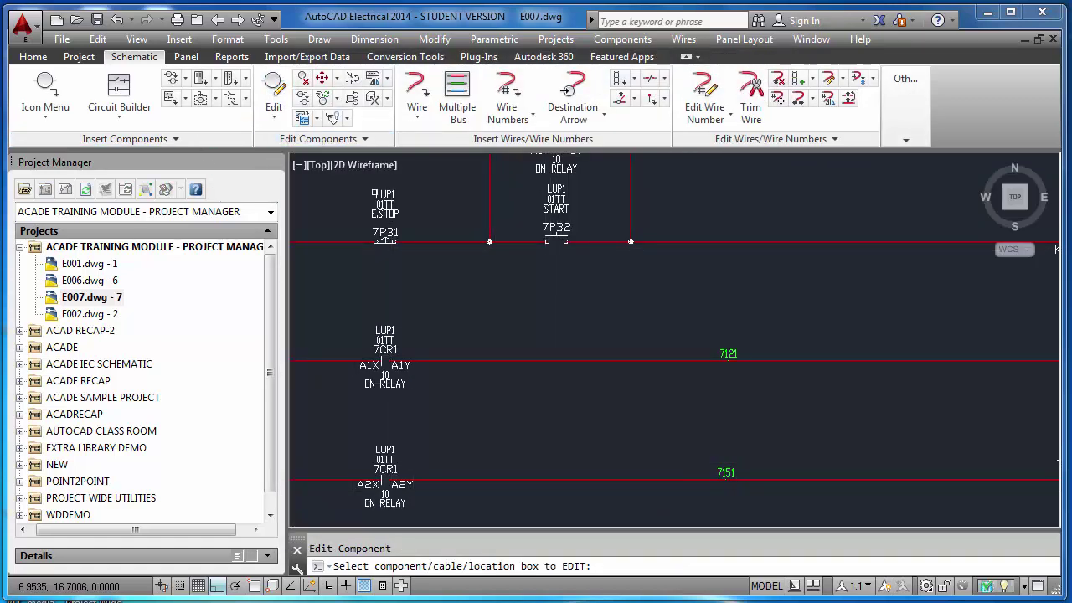
pyautogui.click(385, 219)
pyautogui.press('Escape')
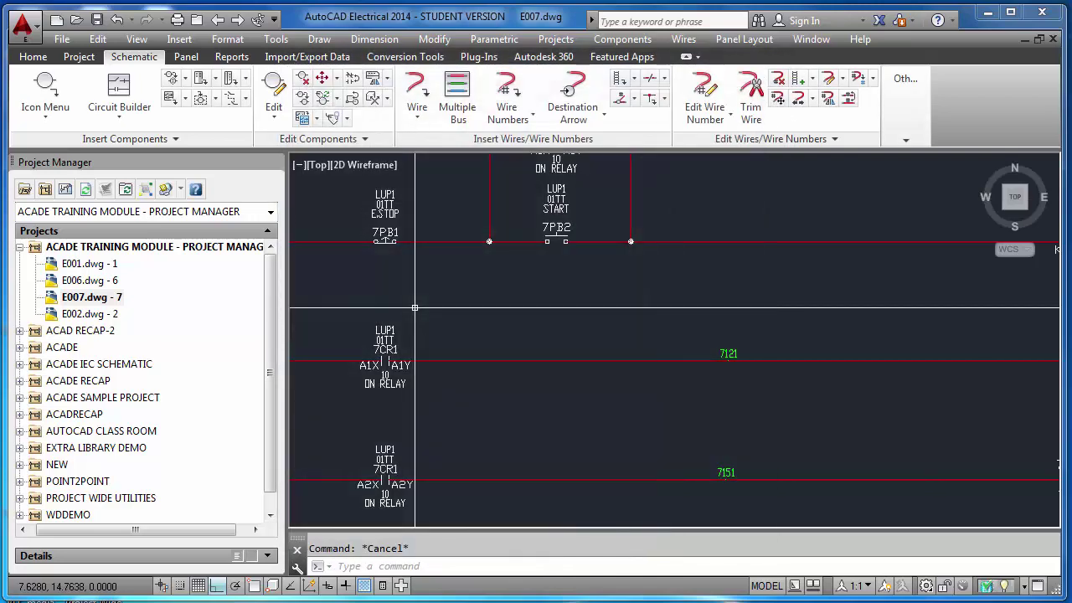
# - Fit the whole E007 sheet in view and save the drawing
pyautogui.write('z')
pyautogui.press('Return')
pyautogui.write('E')
pyautogui.press('Return')
pyautogui.press('Return')
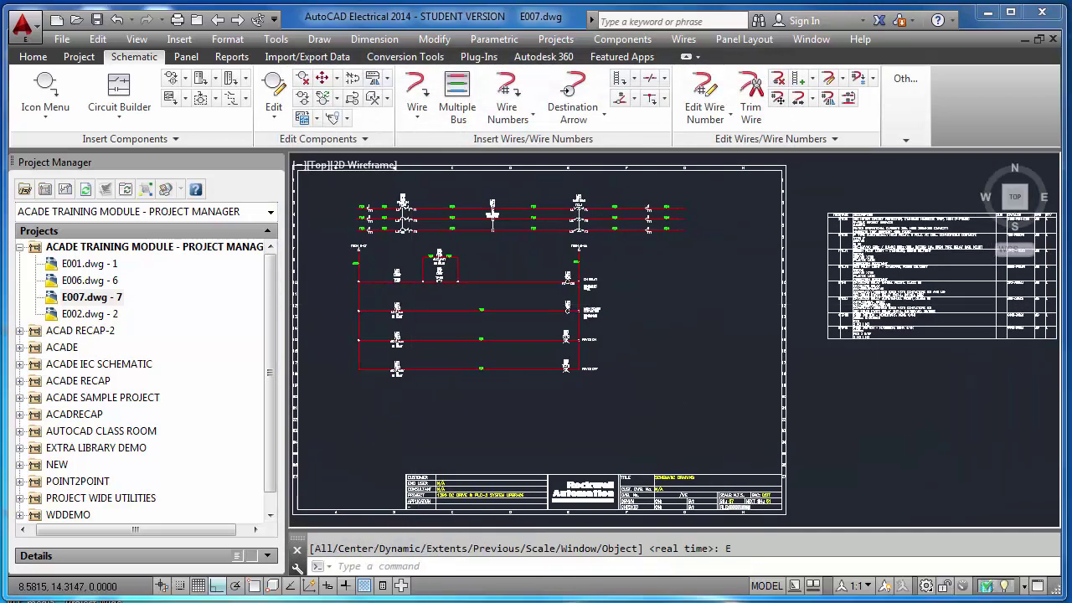
pyautogui.hotkey('ctrl', 's')
# - Examine the bill of material table on the drawing, checking the row for push button 7PB1
pyautogui.scroll(3, 427, 291)
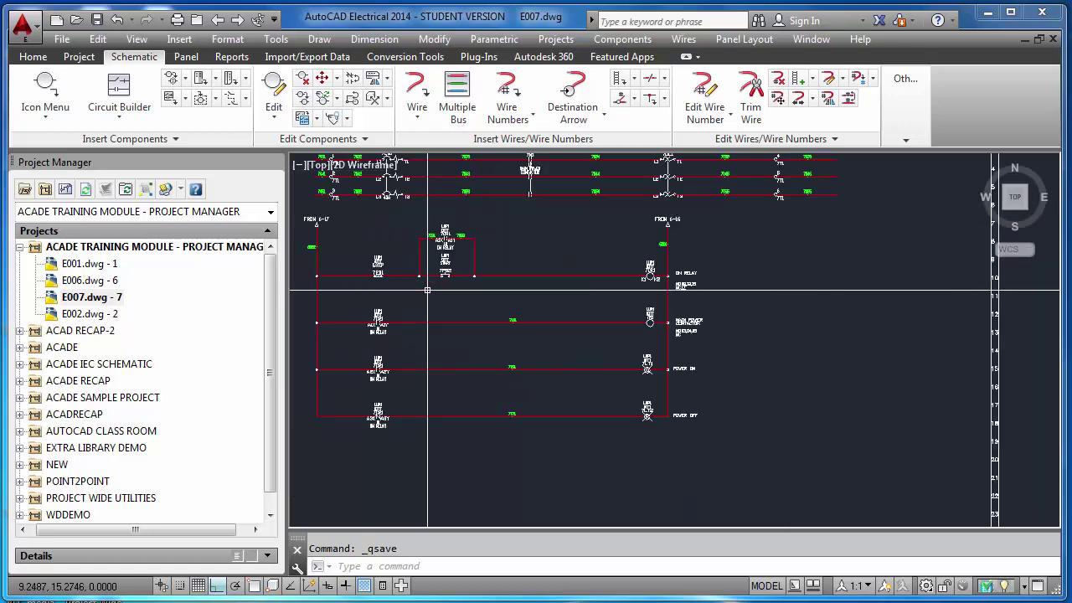
pyautogui.scroll(-3, 808, 277)
pyautogui.scroll(5, 808, 277)
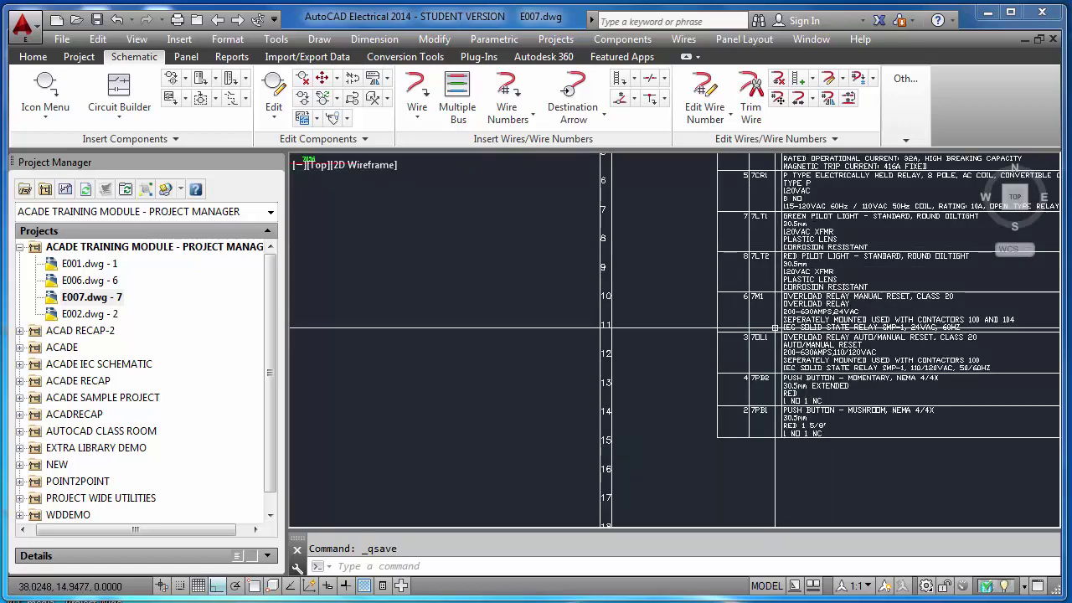
pyautogui.scroll(4, 796, 393)
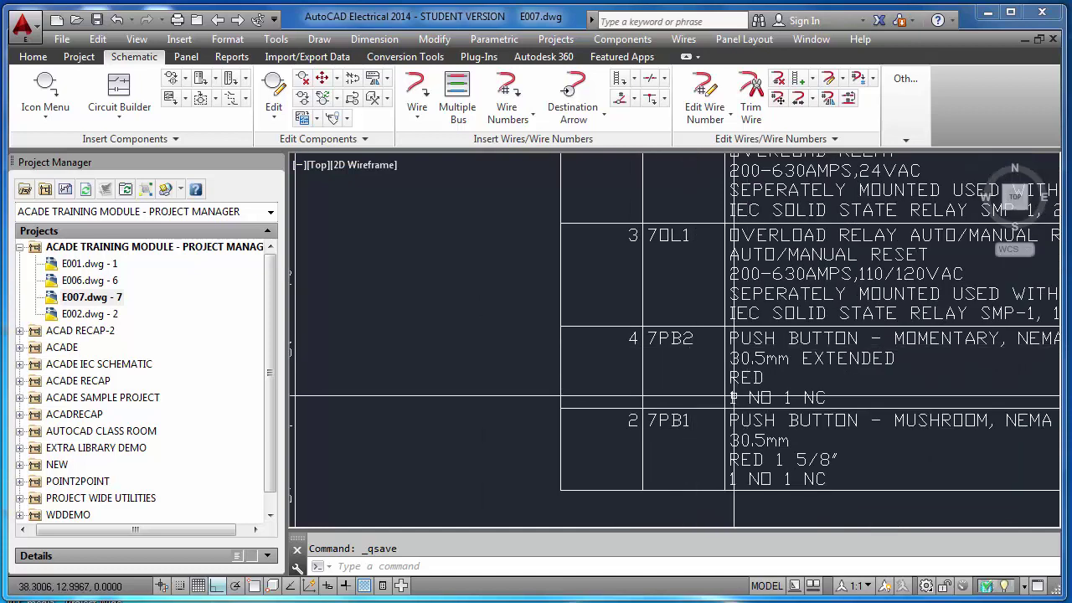
pyautogui.press('Escape')
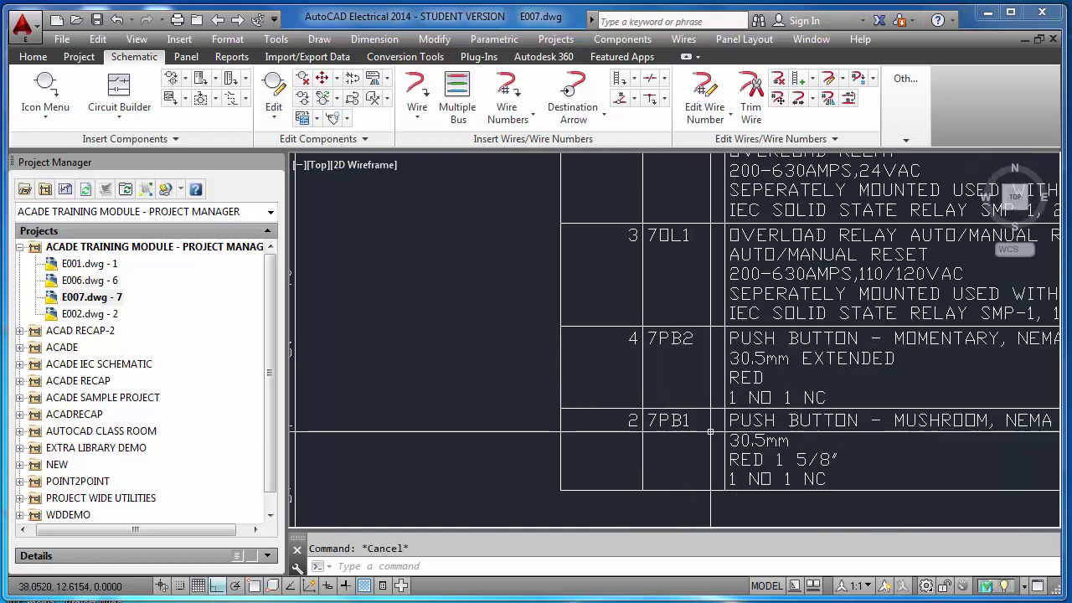
pyautogui.write('p')
pyautogui.press('Return')
pyautogui.moveTo(706, 362)
pyautogui.mouseDown()
pyautogui.moveTo(512, 364)
pyautogui.moveTo(428, 334)
pyautogui.mouseUp()
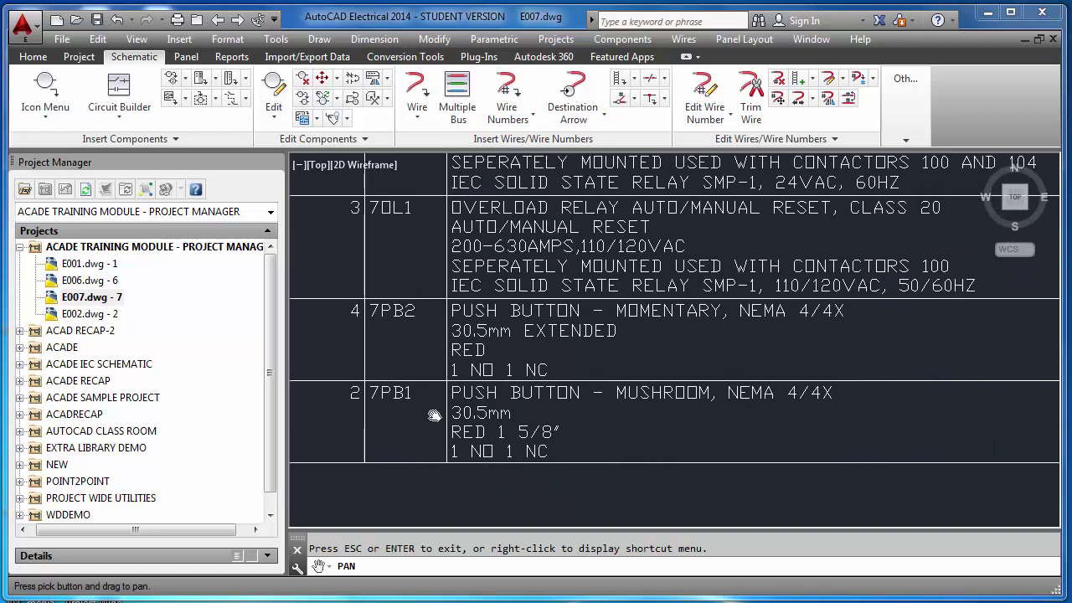
pyautogui.press('Escape')
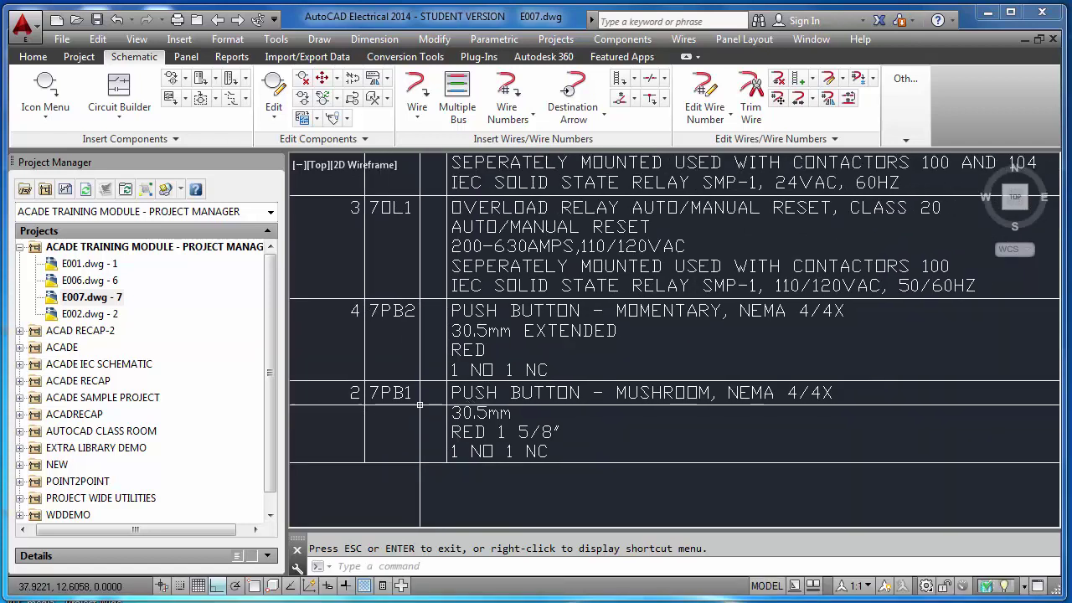
# - Save drawing E007 again, with its full extents displayed
pyautogui.write('z')
pyautogui.press('Return')
pyautogui.write('e')
pyautogui.press('Return')
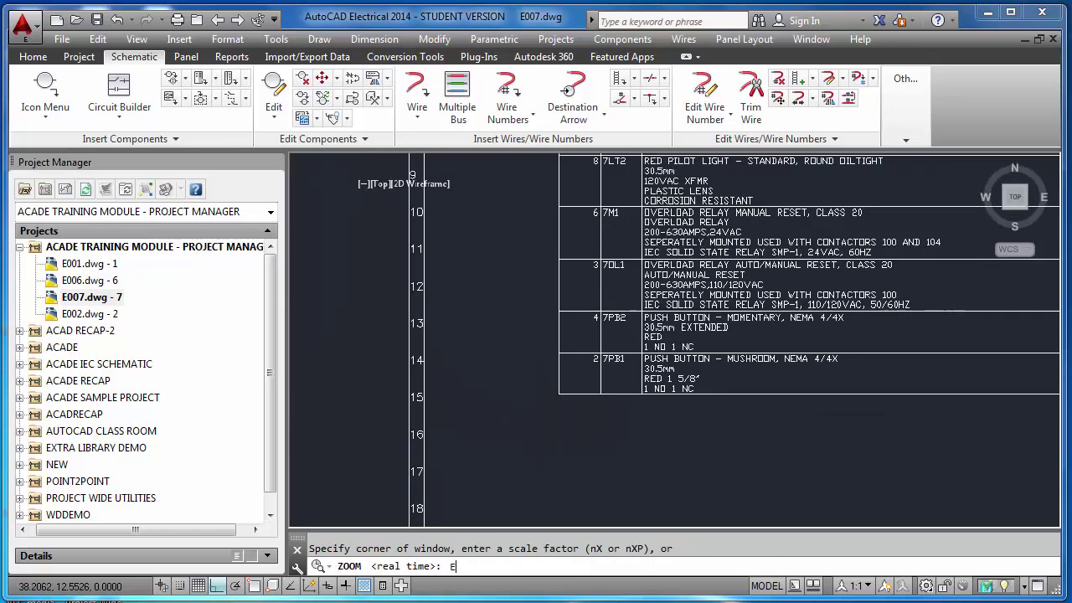
pyautogui.hotkey('ctrl', 's')
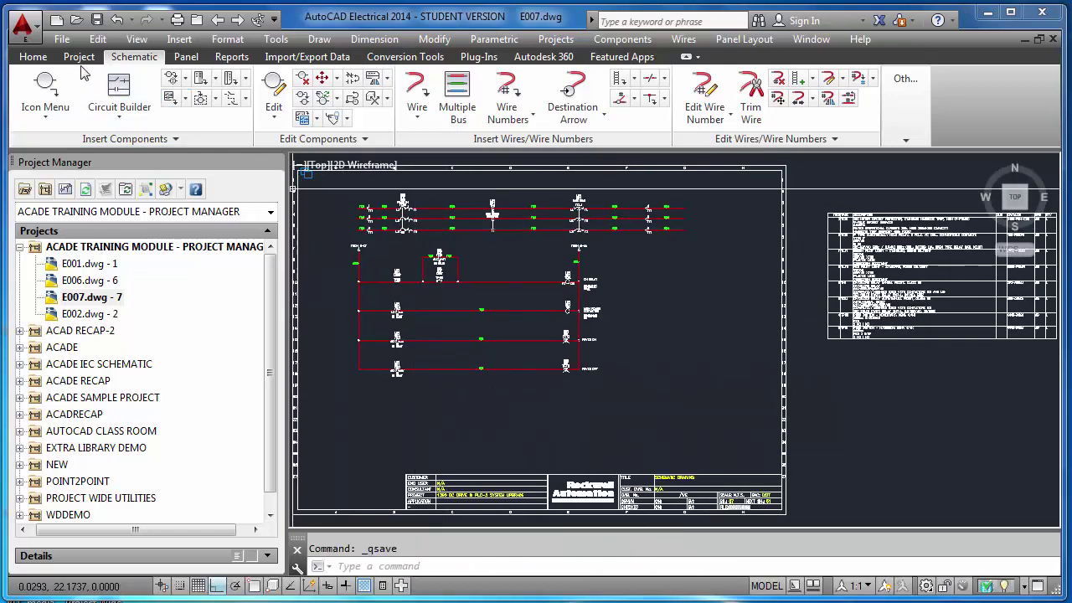
# - Generate the active drawing's bill of material report, update the existing table with column labels included, and close the report
pyautogui.click(228, 59)
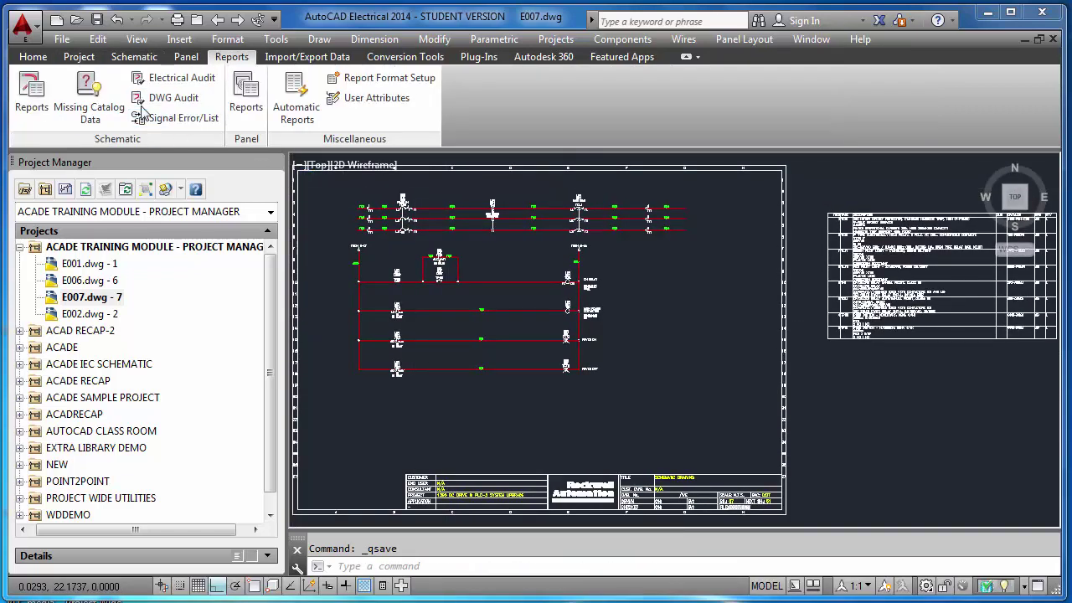
pyautogui.click(32, 94)
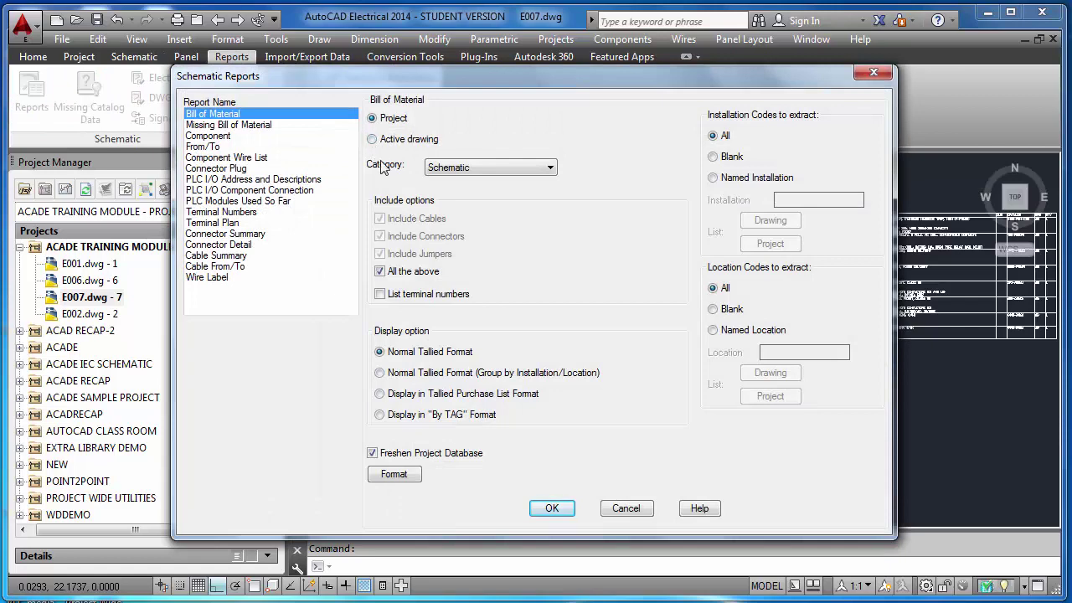
pyautogui.click(549, 508)
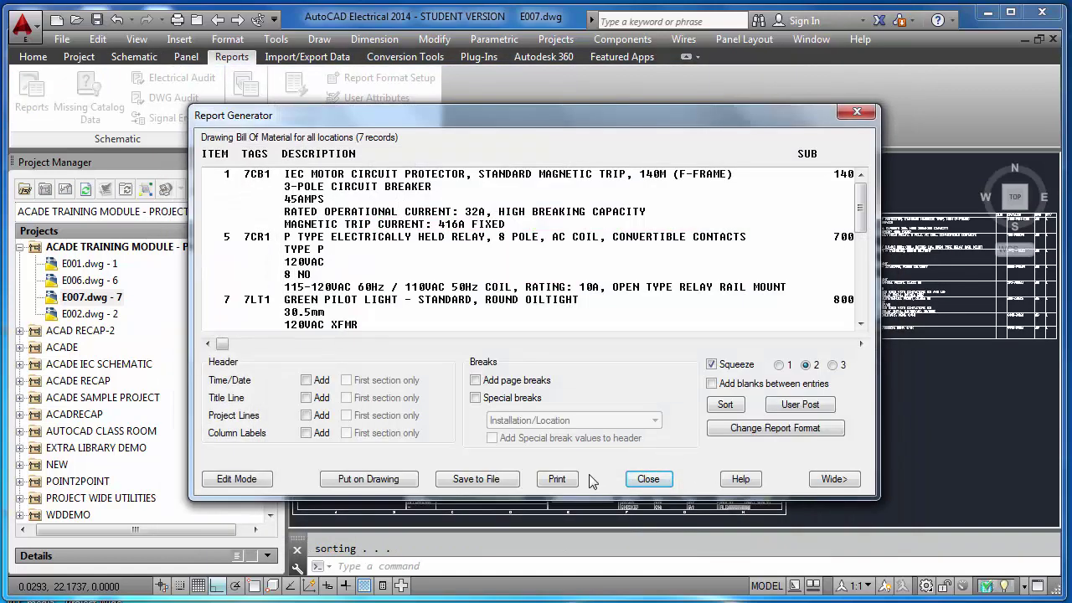
pyautogui.click(368, 479)
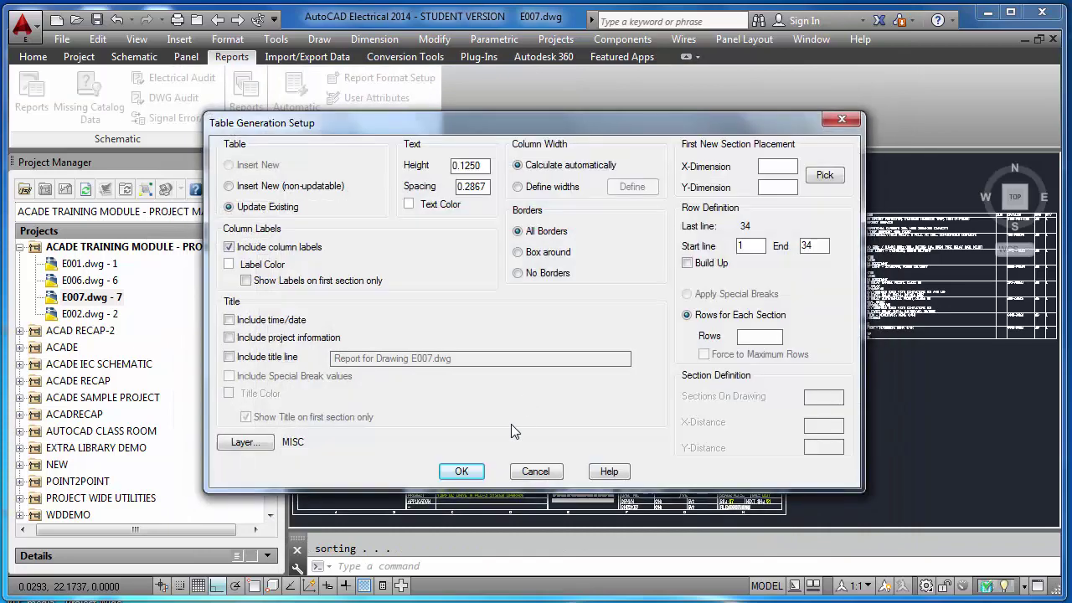
pyautogui.click(462, 470)
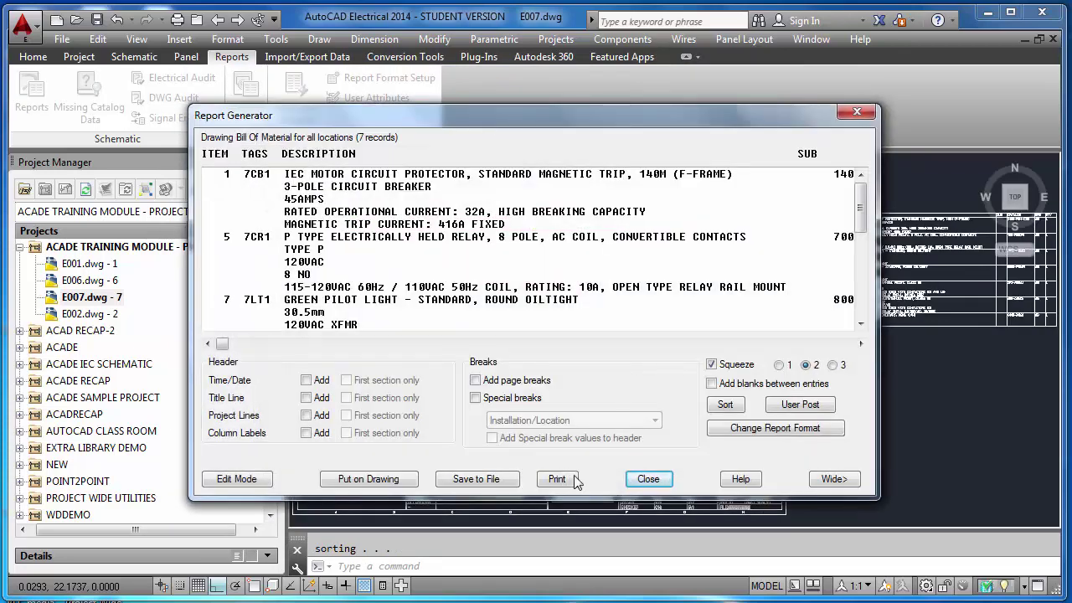
pyautogui.click(642, 412)
# - Examine the push button rows at the end of the updated bill of material table
pyautogui.scroll(5, 838, 312)
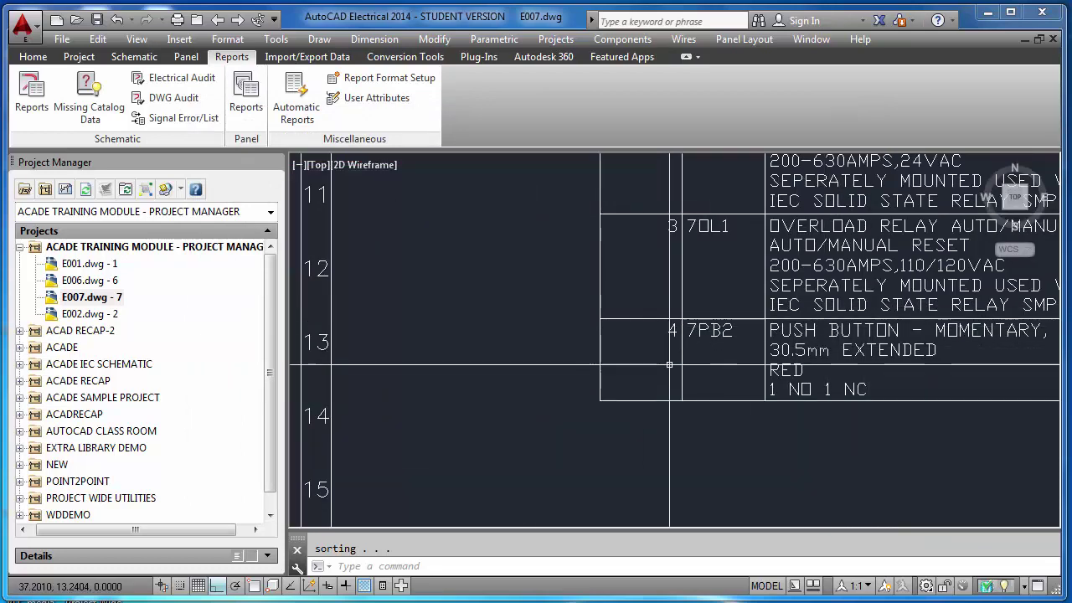
pyautogui.scroll(-4, 671, 364)
pyautogui.press('Escape')
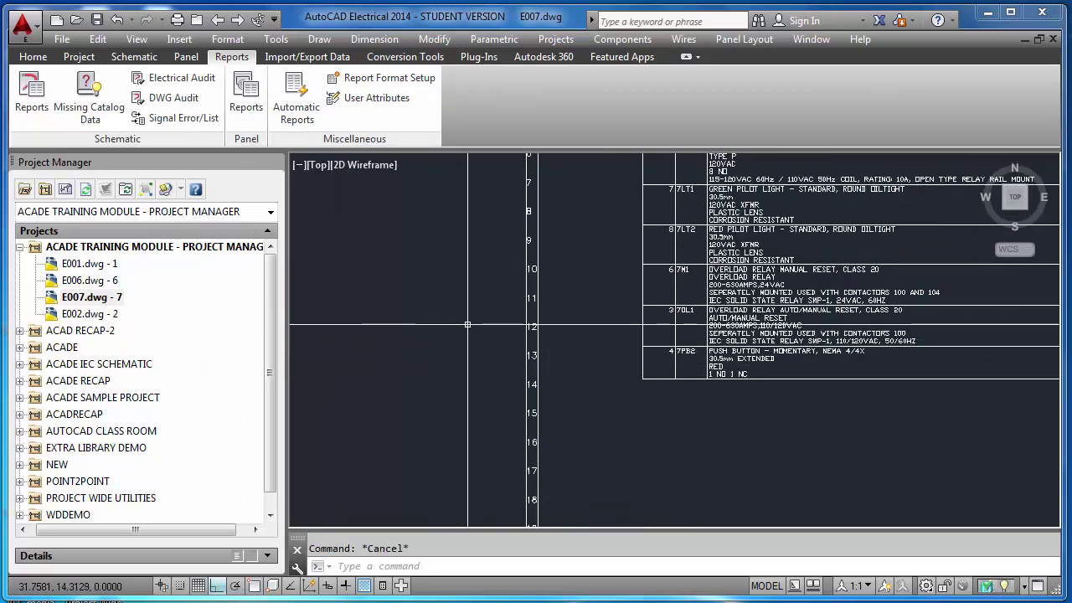
pyautogui.write('z')
pyautogui.press('Return')
pyautogui.write('e')
pyautogui.press('Return')
pyautogui.write('e')
pyautogui.press('Return')
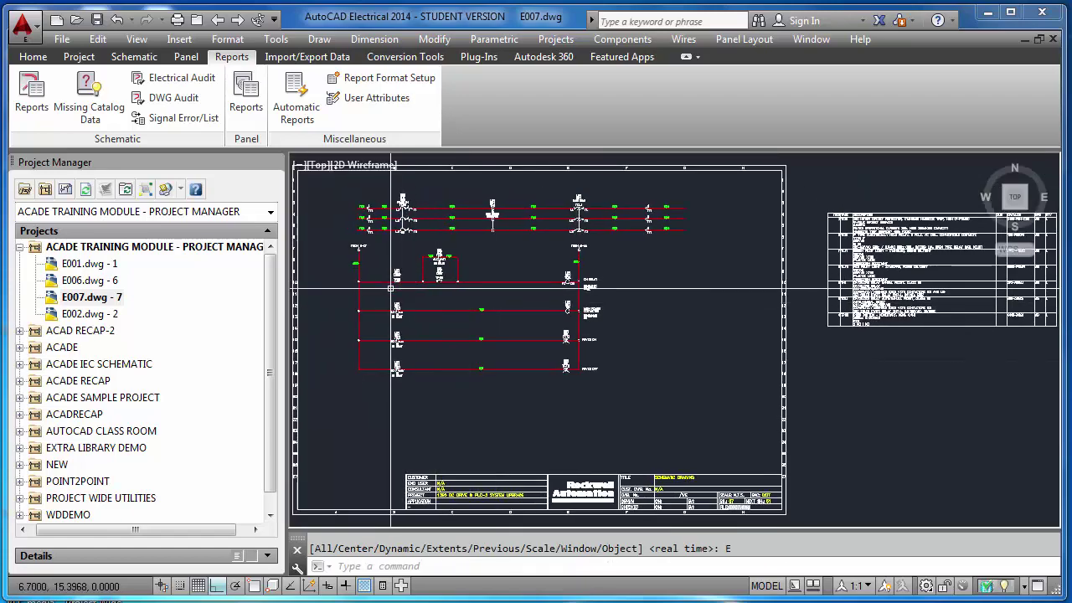
# - Compare the E.STOP push button 7PB1 on the schematic with the tags listed in the bill of material table
pyautogui.scroll(6, 395, 276)
pyautogui.press('Return')
pyautogui.write('e')
pyautogui.press('Return')
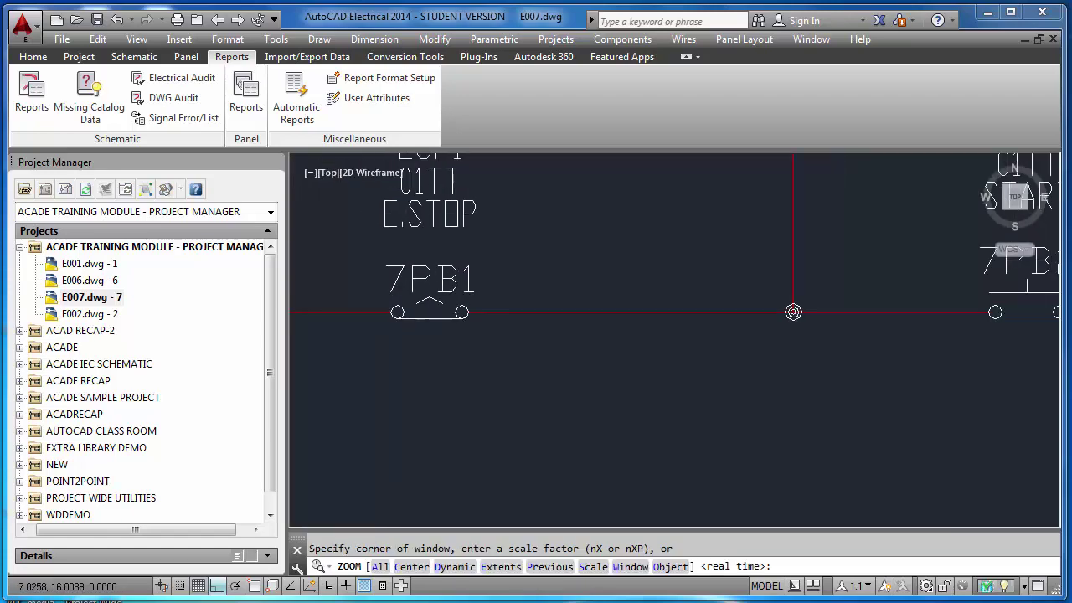
pyautogui.scroll(7, 859, 294)
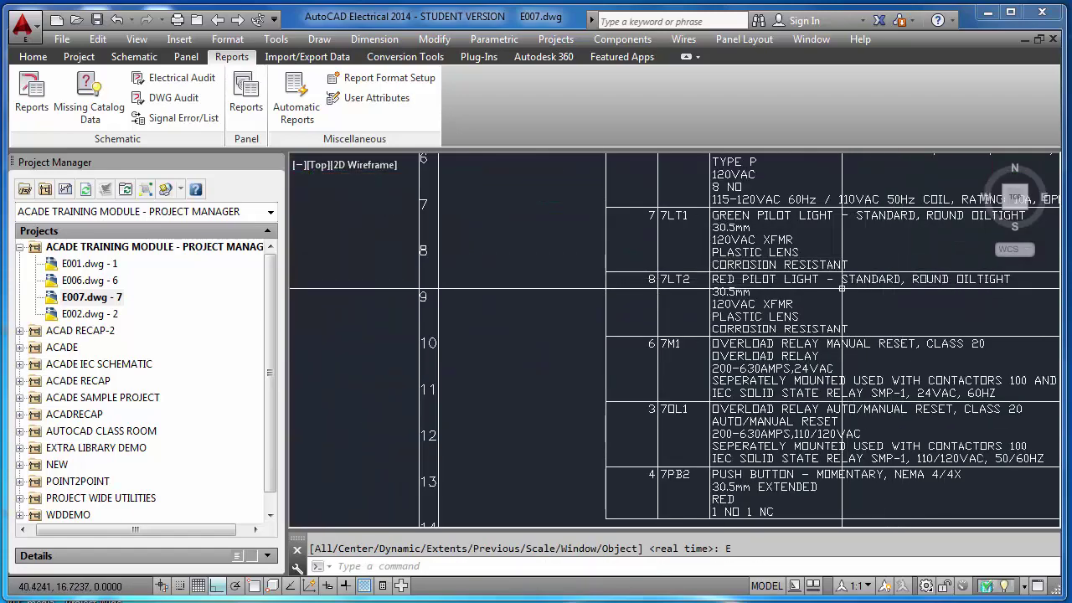
pyautogui.write('p')
pyautogui.press('Return')
pyautogui.moveTo(788, 293); pyautogui.dragTo(586, 289)
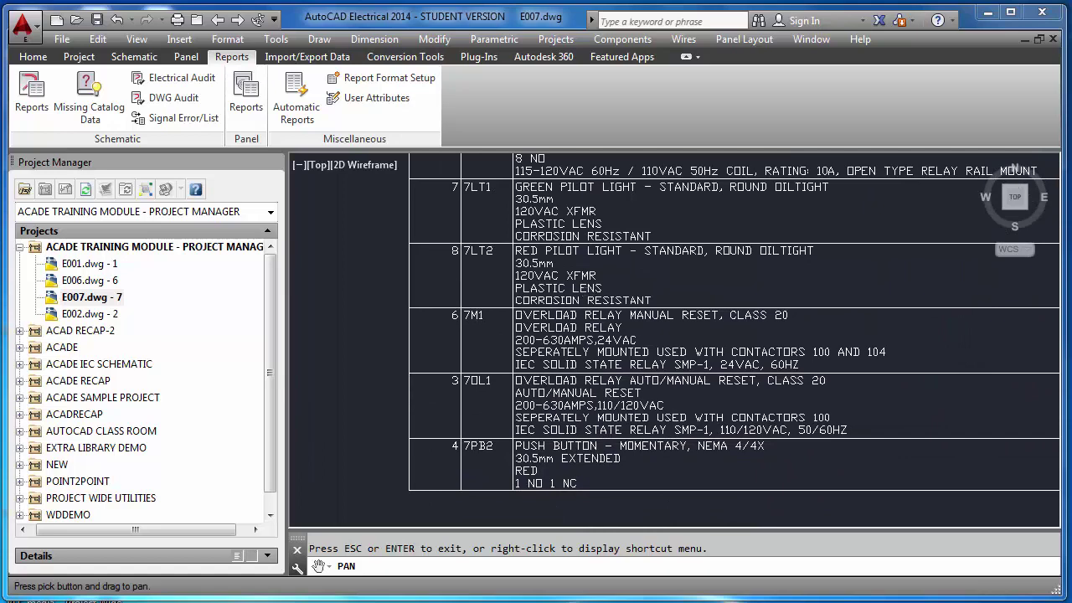
pyautogui.press('Escape')
# - Save drawing E007 with the updated bill of material table and full sheet in view
pyautogui.write('z')
pyautogui.press('Return')
pyautogui.write('E')
pyautogui.press('Return')
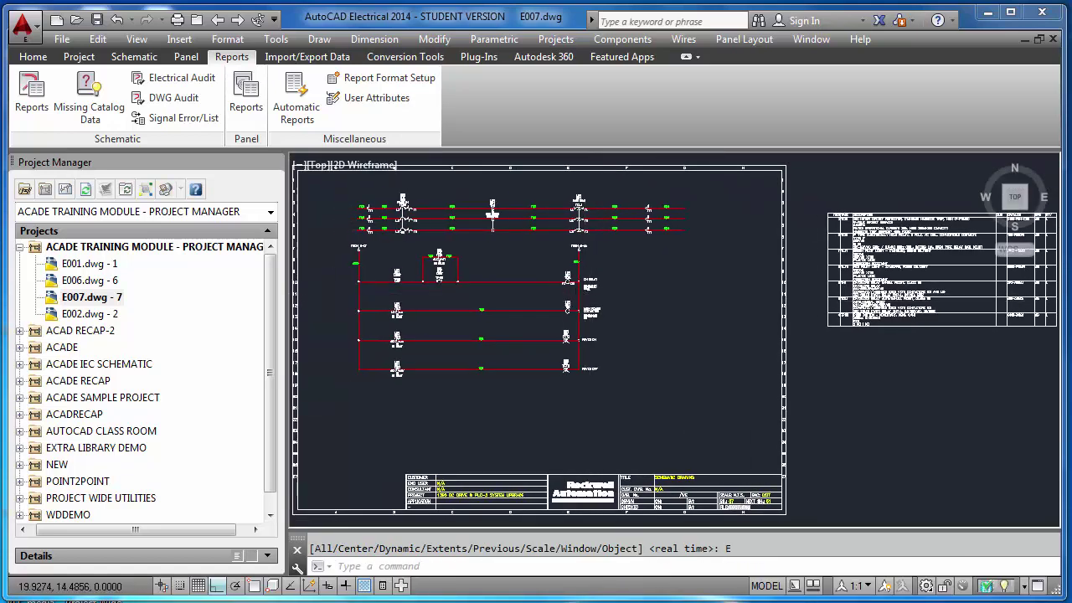
pyautogui.hotkey('ctrl', 's')
# - Run the Missing Bill of Material report for the active drawing's schematic components, cable markers and connectors
pyautogui.click(17, 95)
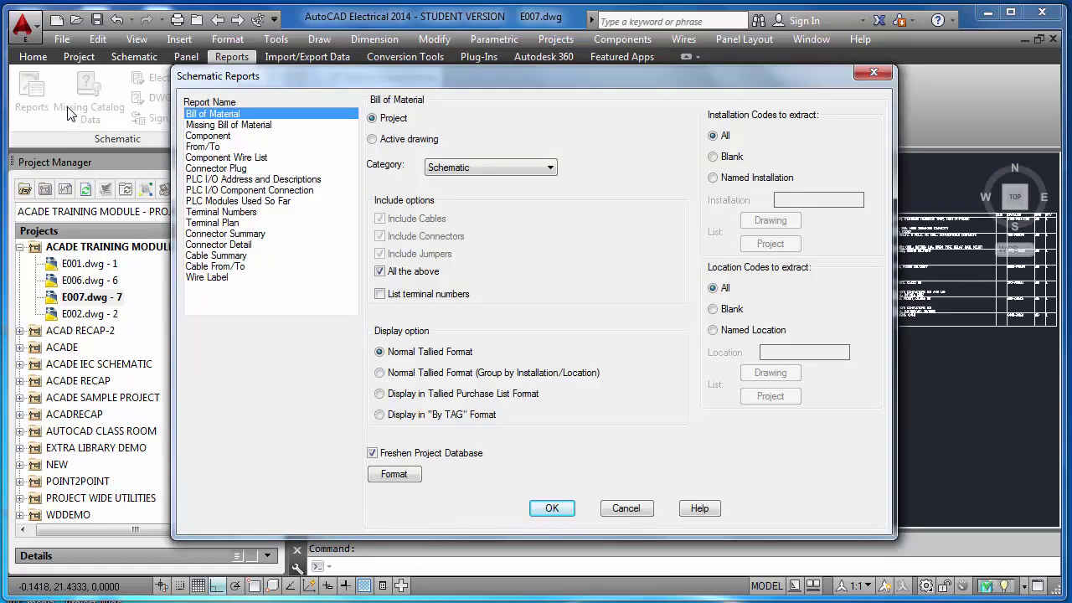
pyautogui.click(202, 125)
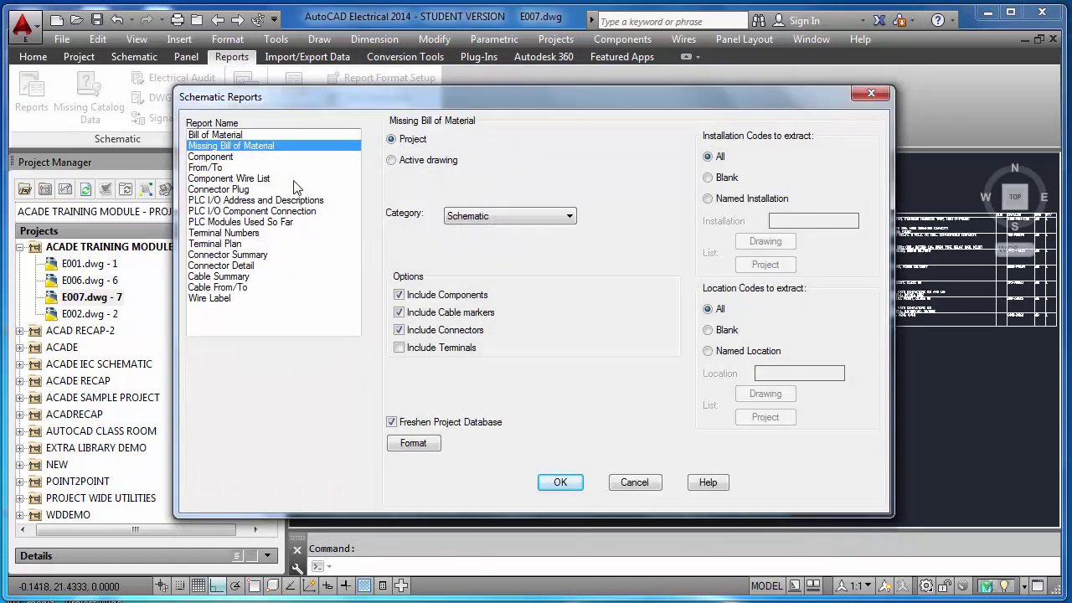
pyautogui.click(559, 483)
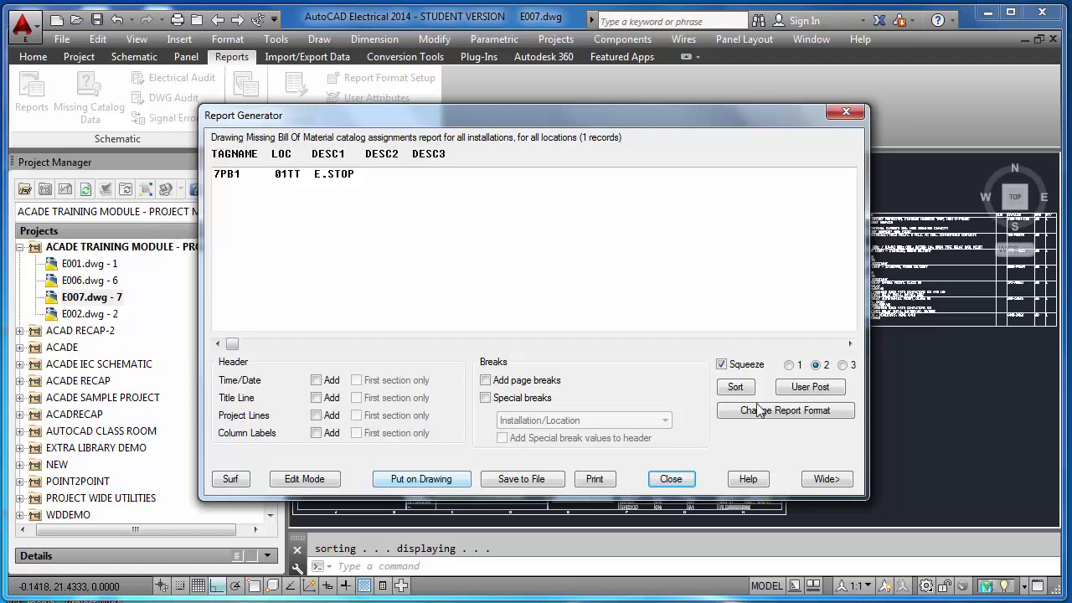
# - Compare the missing catalog report's column spacing at squeeze settings 1, 2 and 3, and close the report
pyautogui.click(790, 366)
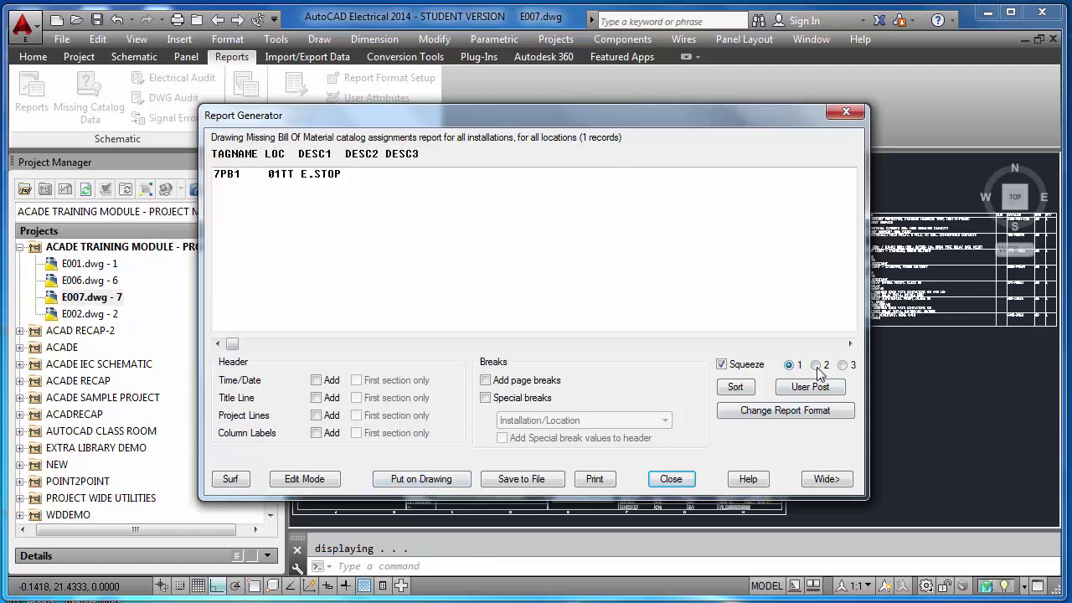
pyautogui.click(816, 366)
pyautogui.click(842, 366)
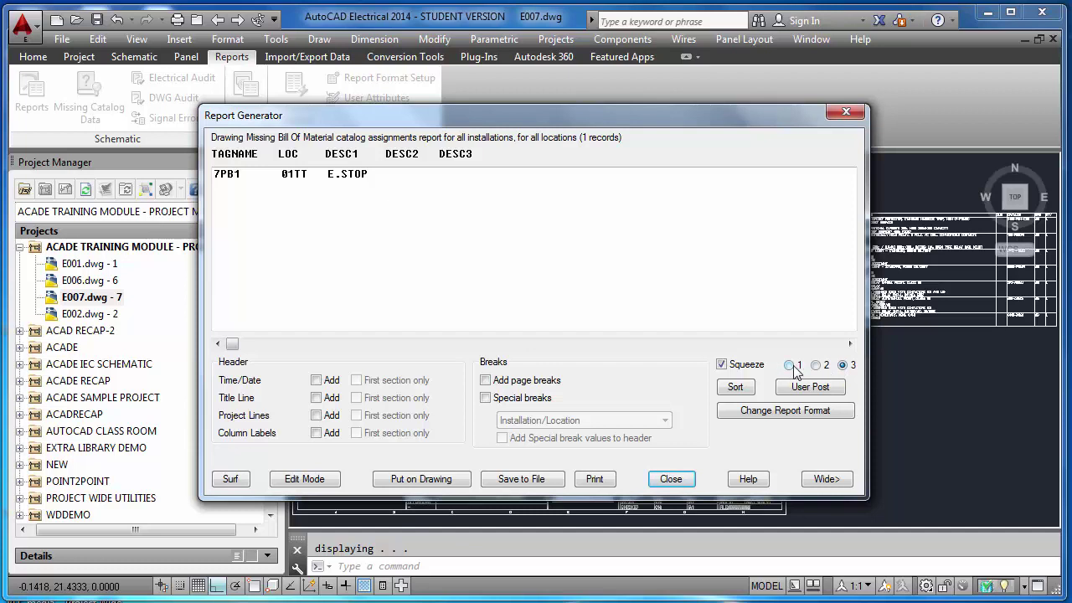
pyautogui.click(789, 366)
pyautogui.click(816, 366)
pyautogui.click(842, 366)
pyautogui.press('Escape')
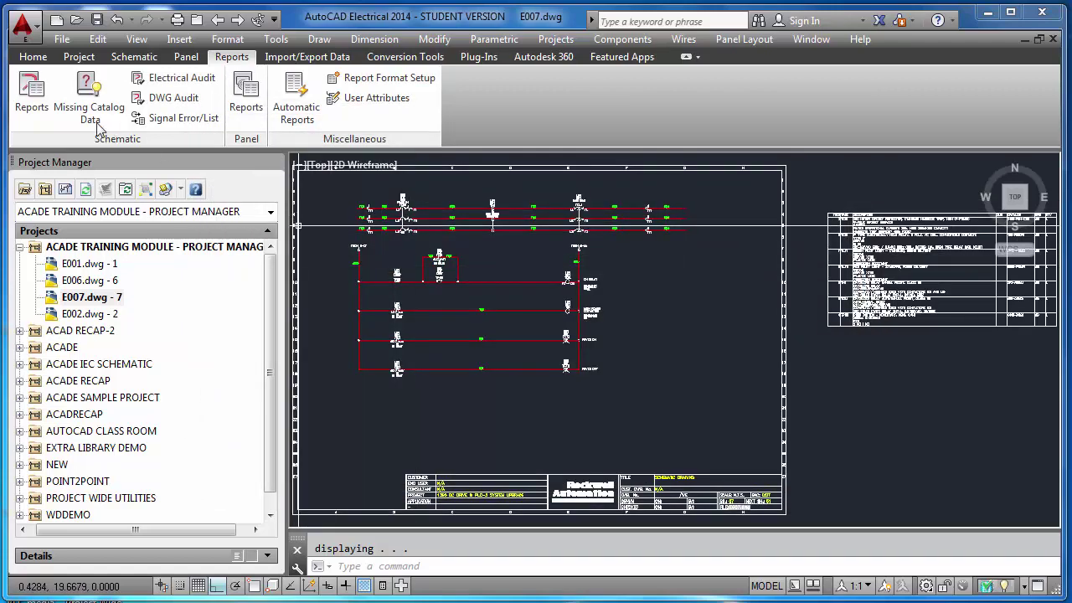
# - Start a schematic From/To report covering all of the active drawing with a freshened wire connection table
pyautogui.click(31, 93)
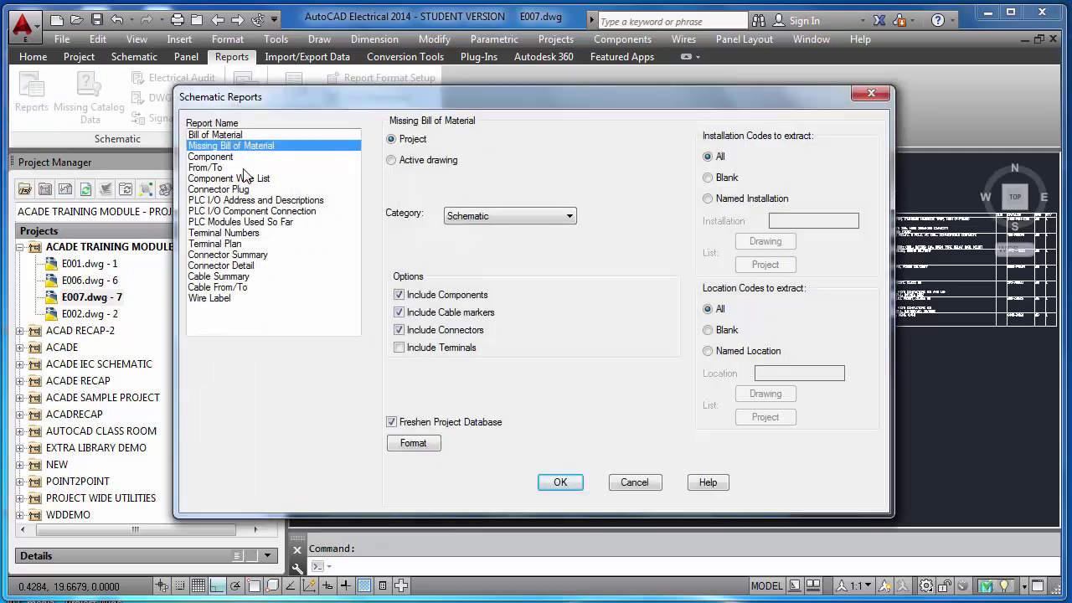
pyautogui.click(214, 168)
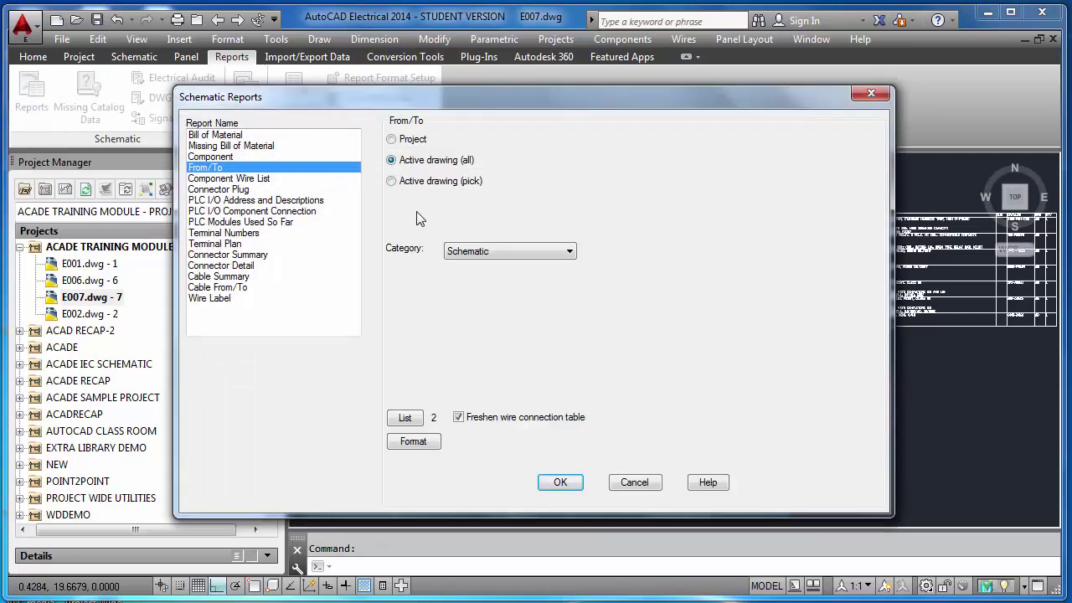
pyautogui.click(559, 484)
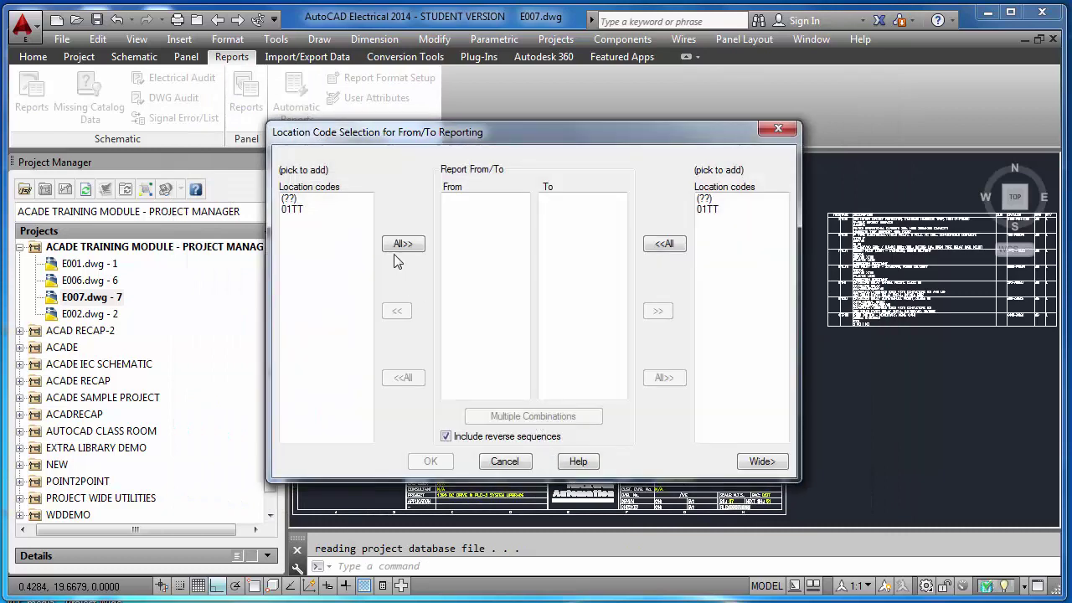
# - Generate the From/To report with only location code 01TT on both the From and To sides
pyautogui.click(288, 199)
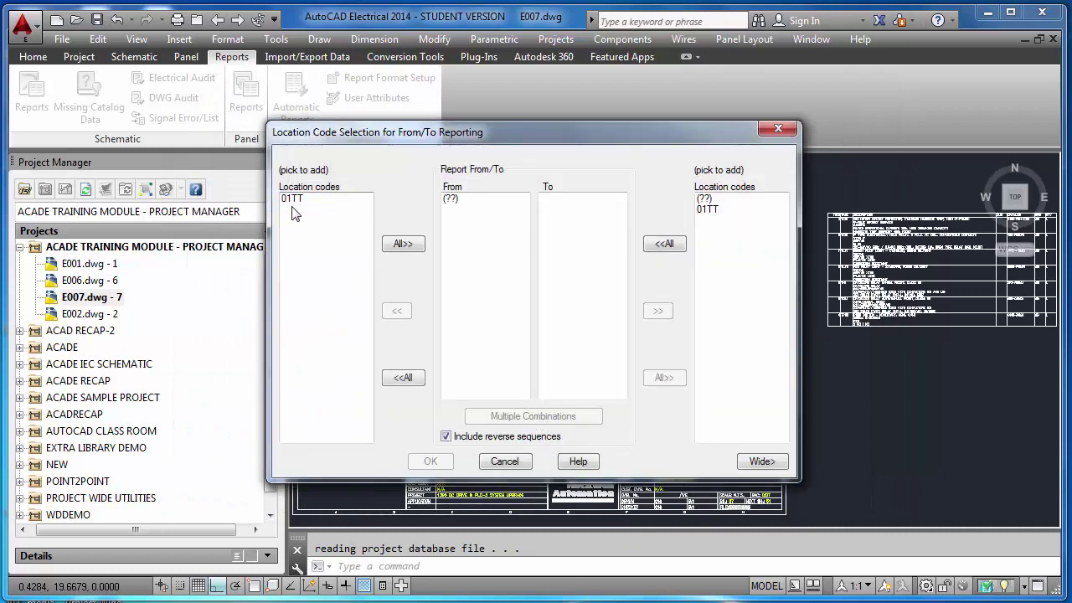
pyautogui.click(291, 201)
pyautogui.click(707, 209)
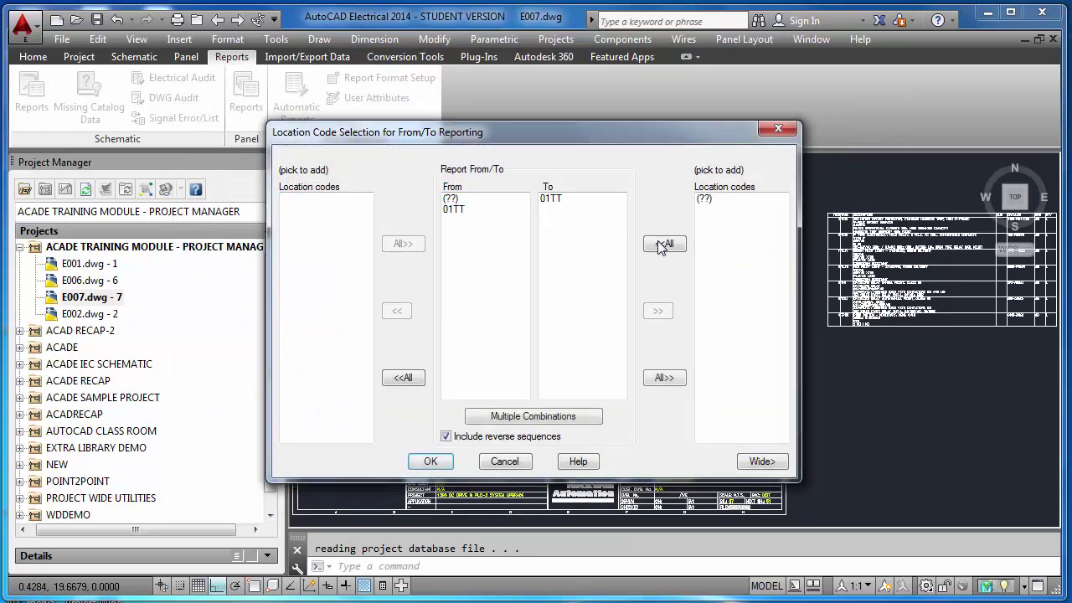
pyautogui.click(465, 199)
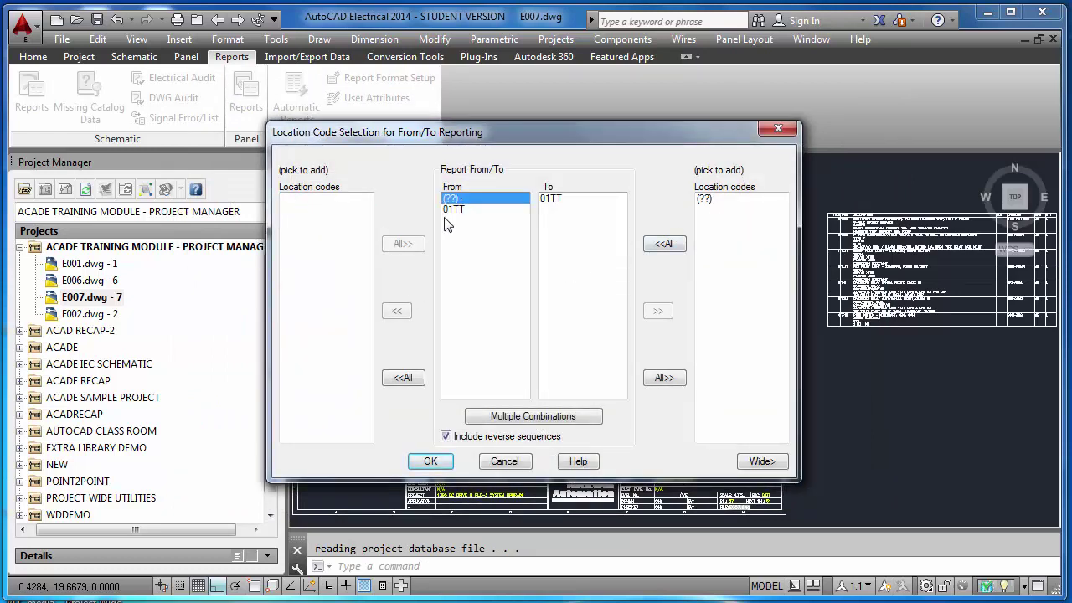
pyautogui.click(402, 377)
pyautogui.click(288, 210)
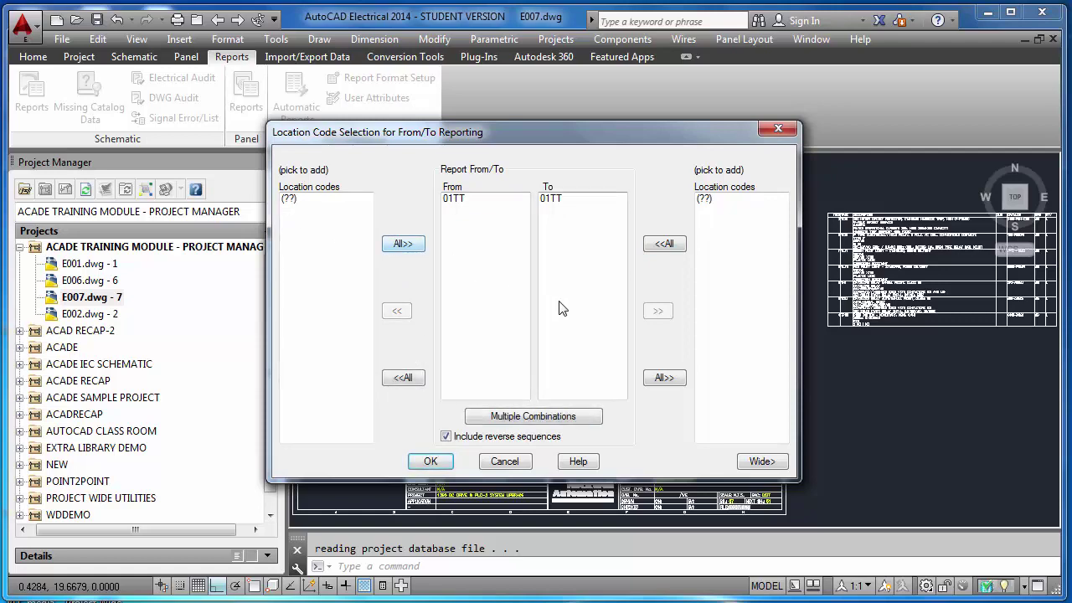
pyautogui.click(431, 462)
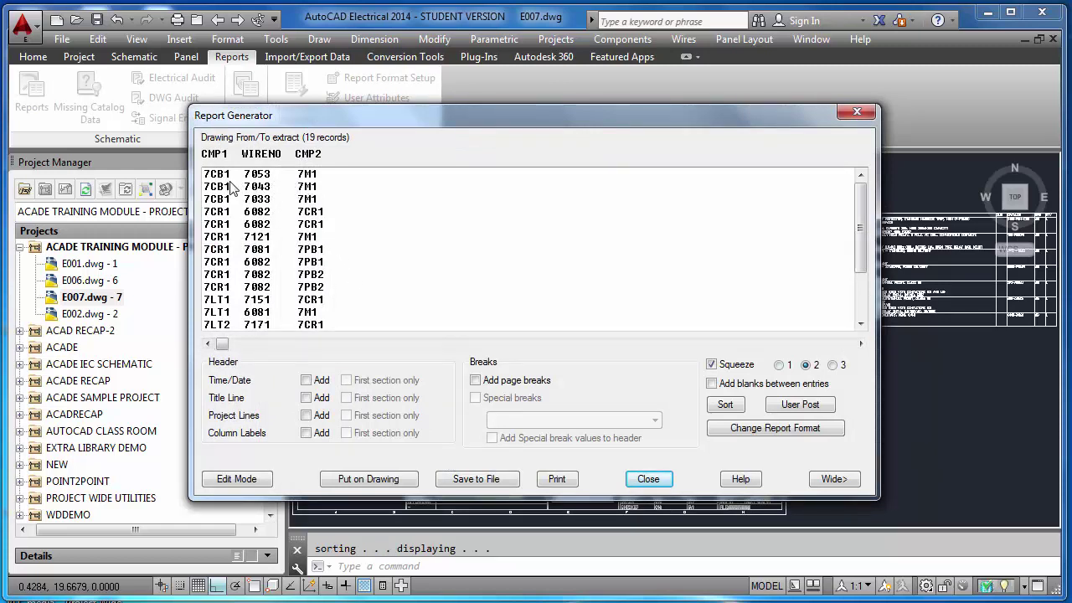
# - Insert the From/To report as a table below the bill of material table, and close the report
pyautogui.click(315, 178)
pyautogui.click(316, 188)
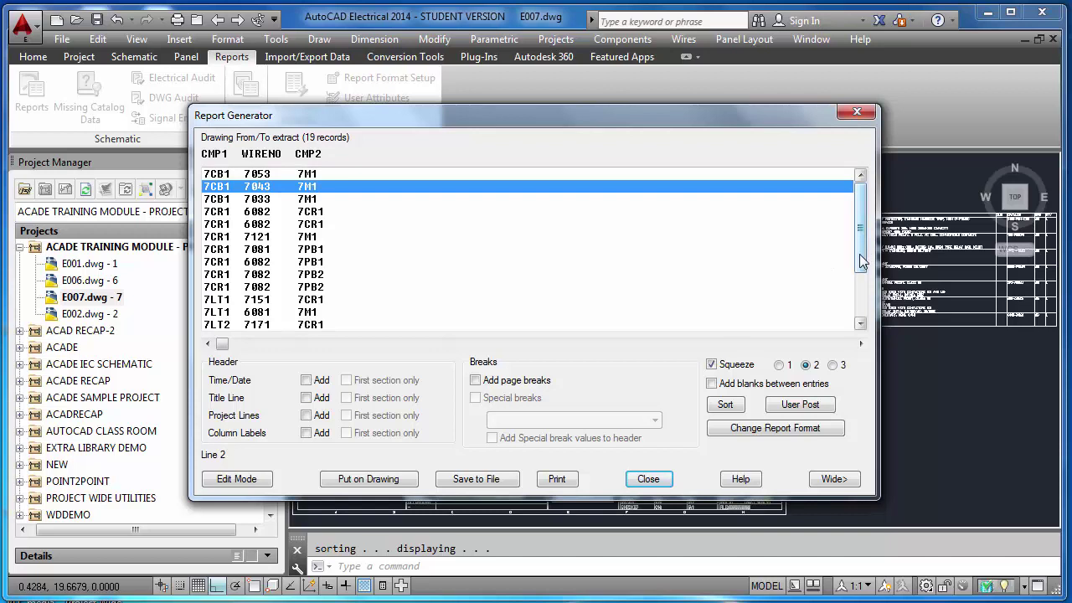
pyautogui.moveTo(863, 261); pyautogui.dragTo(862, 315)
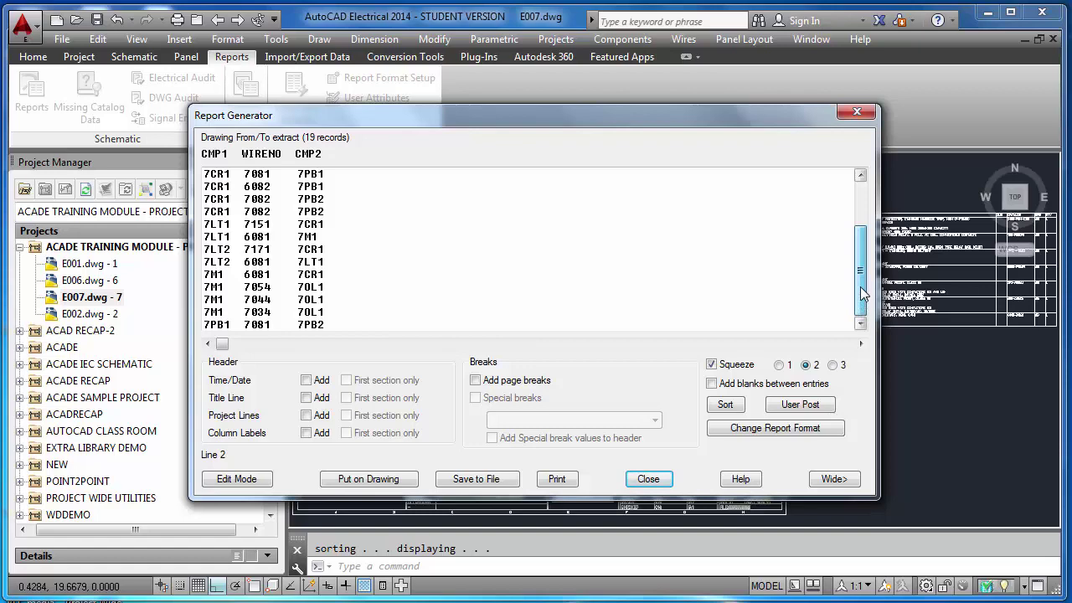
pyautogui.moveTo(862, 293); pyautogui.dragTo(867, 273)
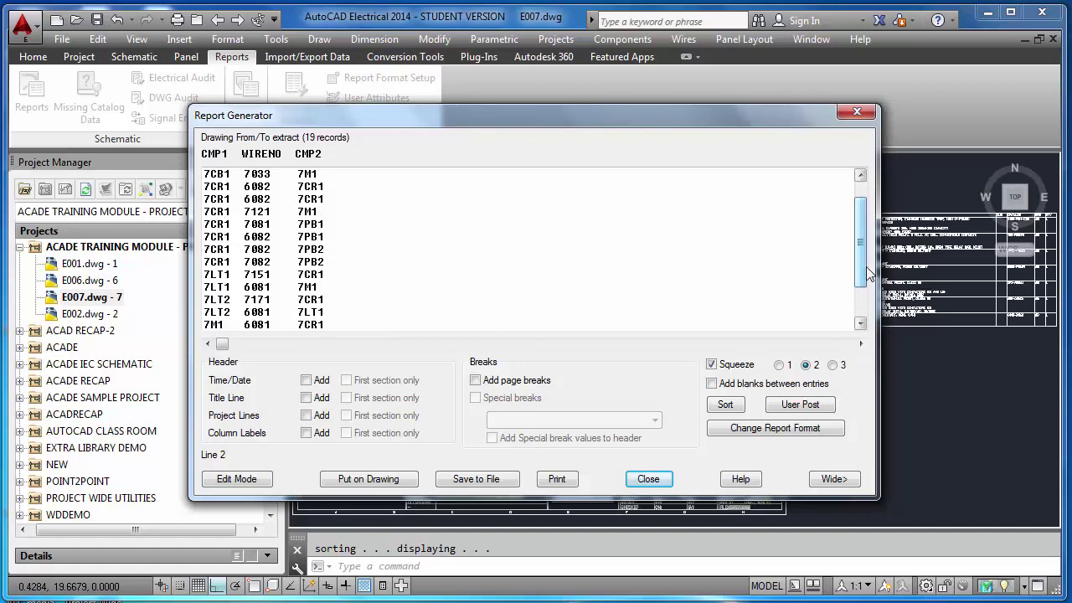
pyautogui.click(369, 479)
pyautogui.click(462, 471)
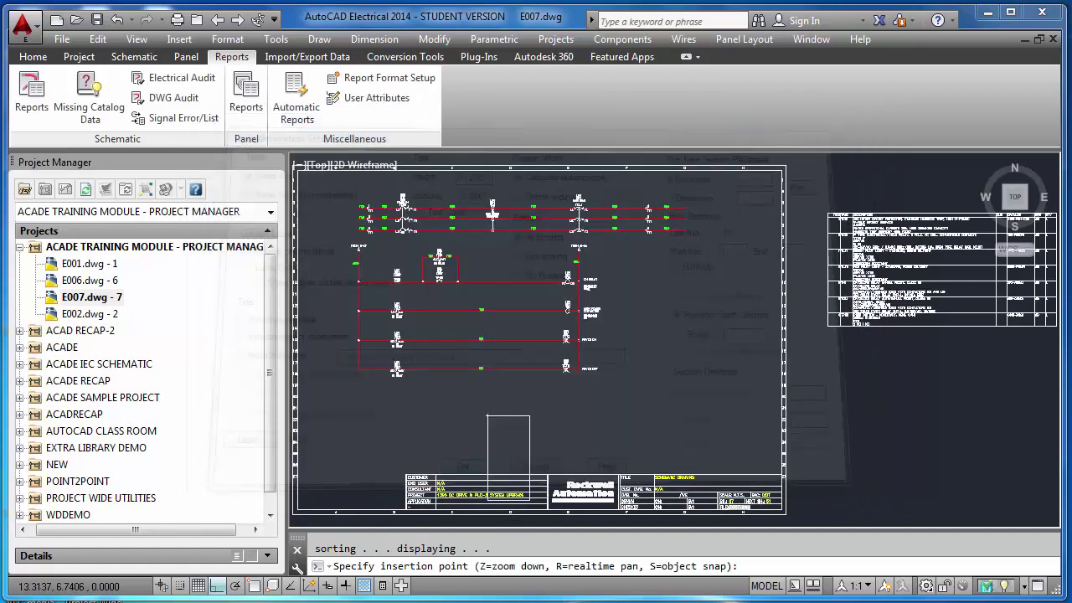
pyautogui.click(827, 350)
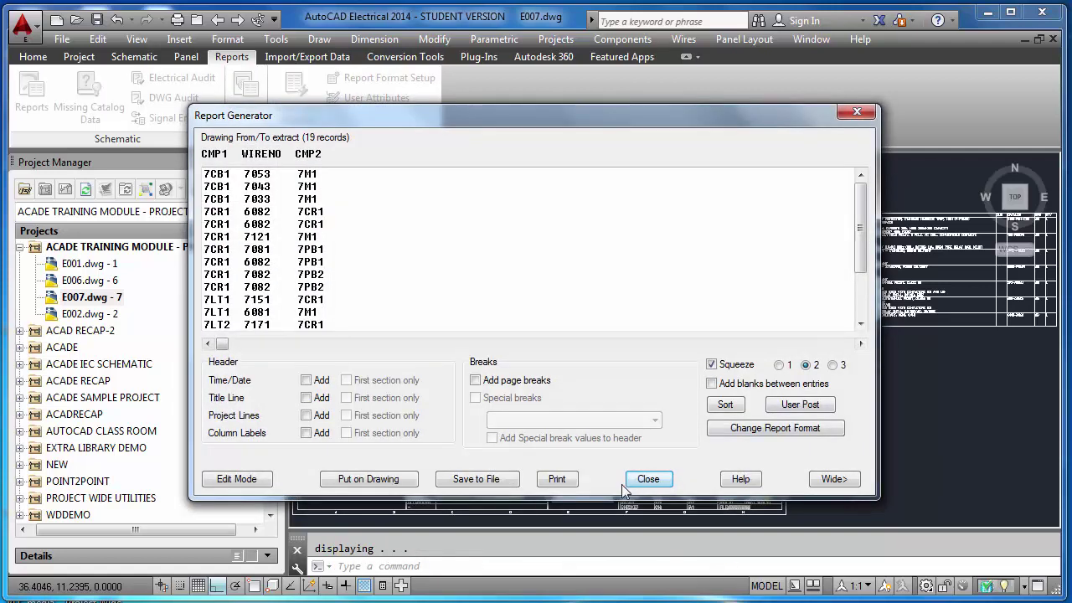
pyautogui.click(635, 482)
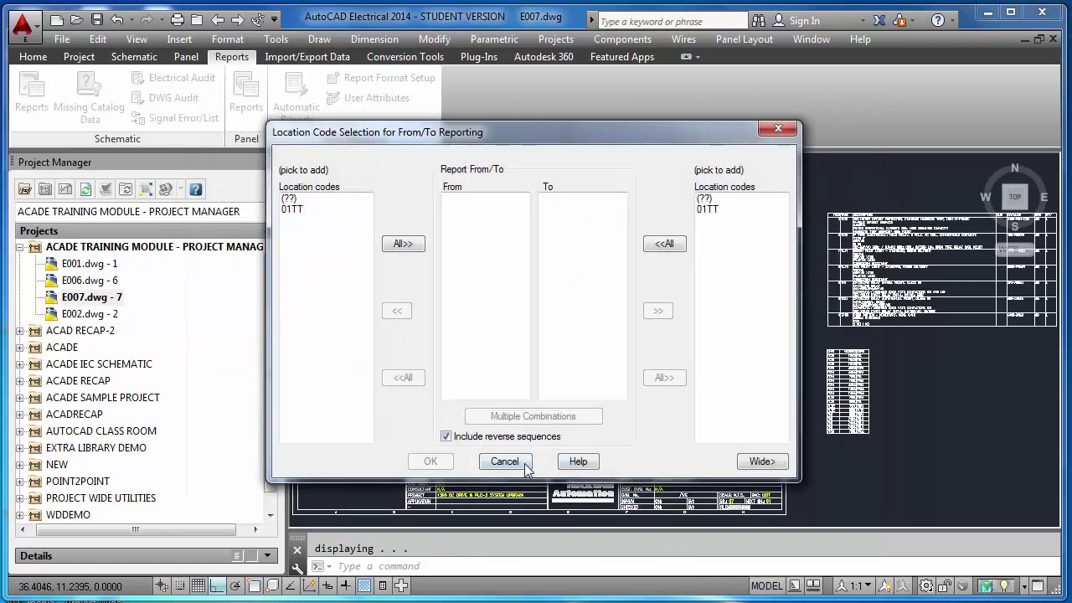
pyautogui.click(505, 462)
# - Run the schematic Component report for the active drawing, saving the drawing when asked
pyautogui.click(31, 99)
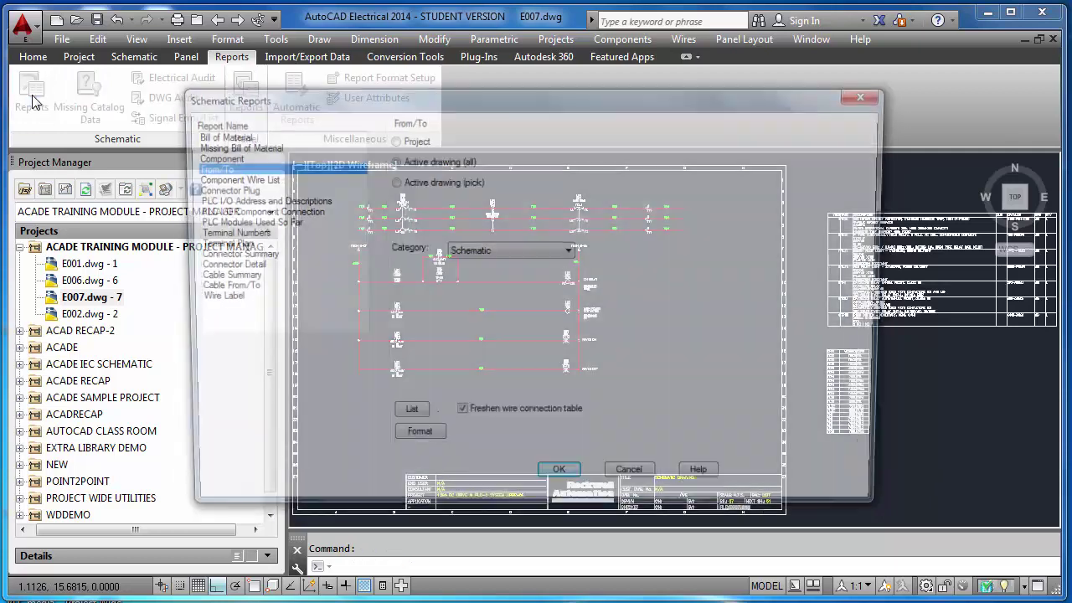
pyautogui.click(219, 156)
pyautogui.click(392, 160)
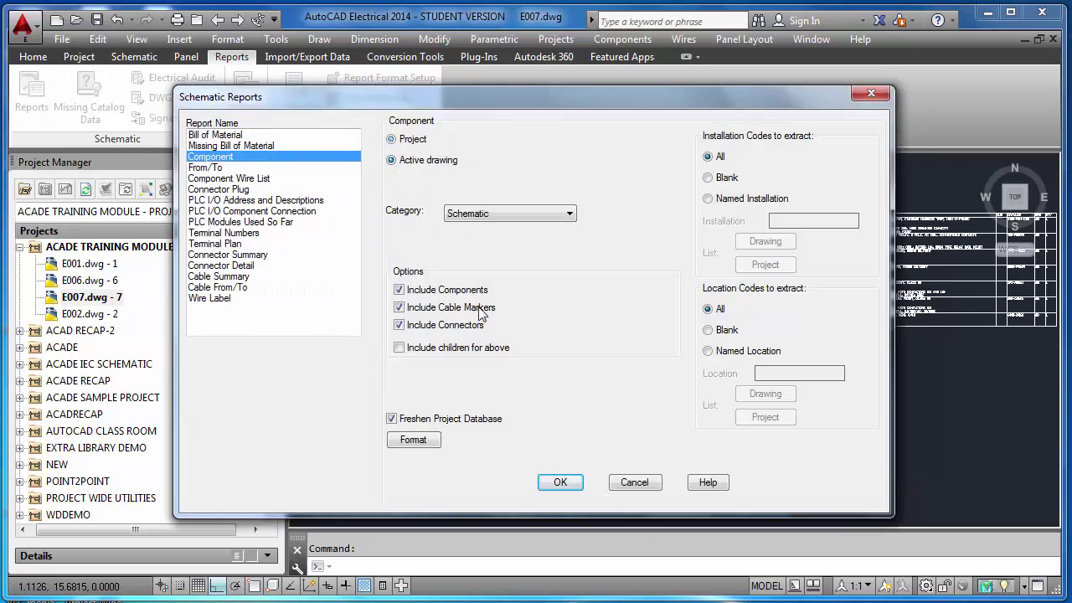
pyautogui.click(555, 484)
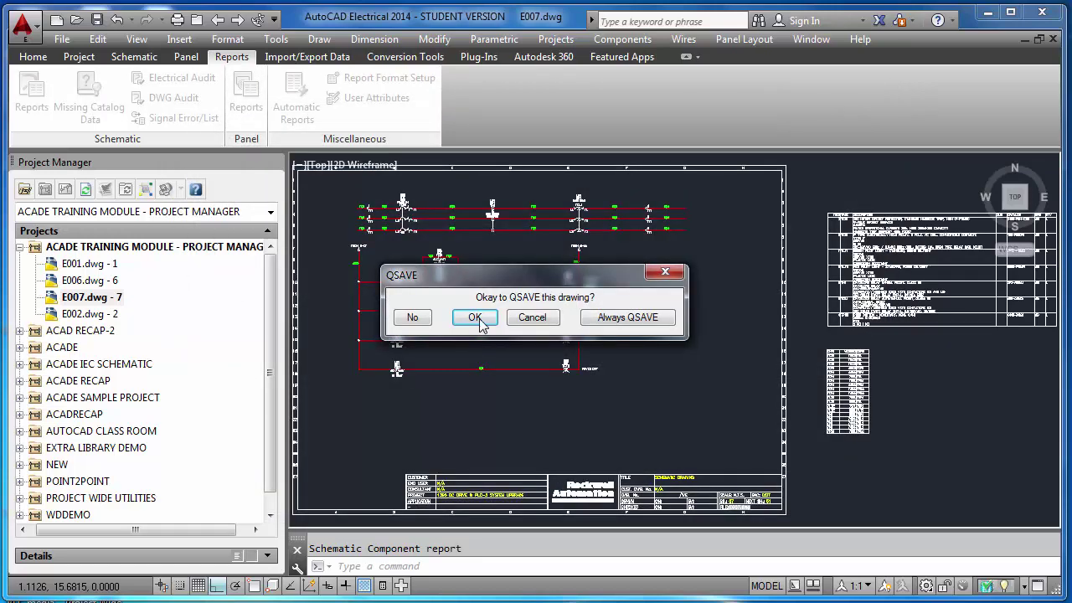
pyautogui.click(475, 317)
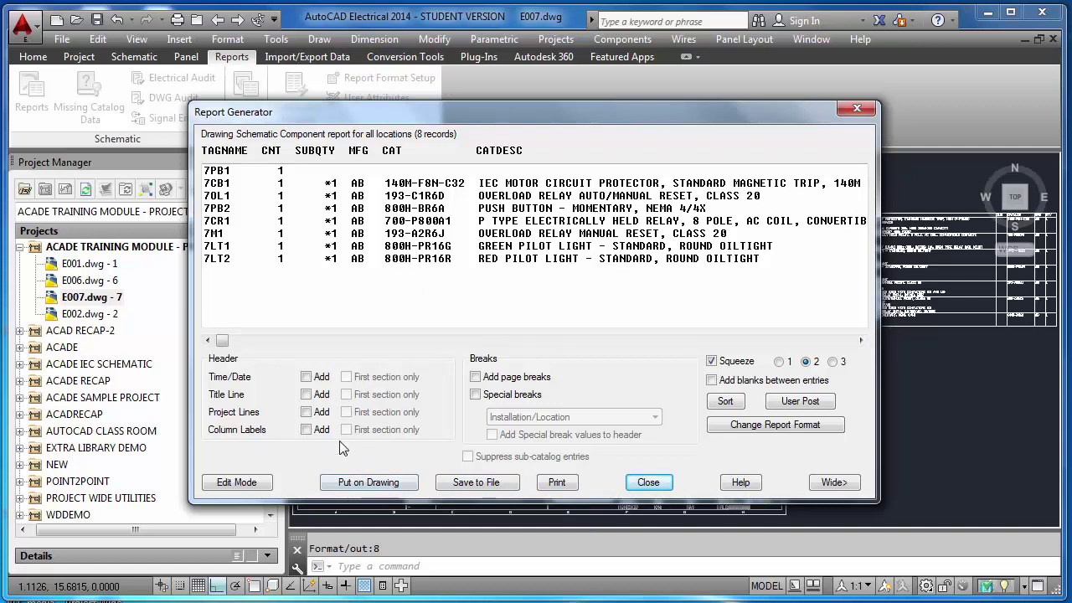
# - Set up the component report for insertion as a new drawing table with red text
pyautogui.click(360, 484)
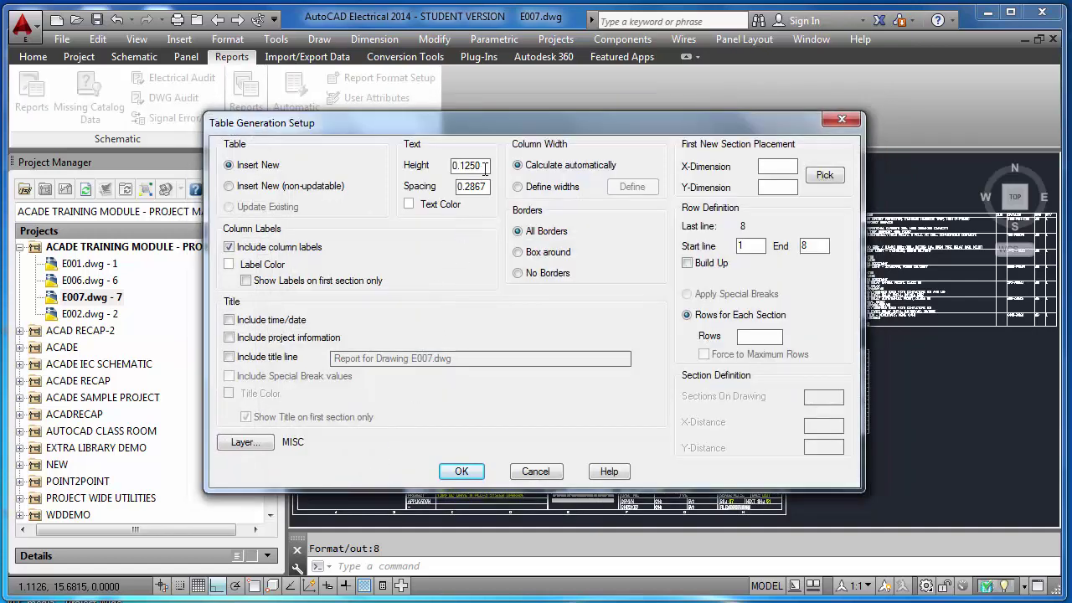
pyautogui.moveTo(469, 169); pyautogui.dragTo(461, 171)
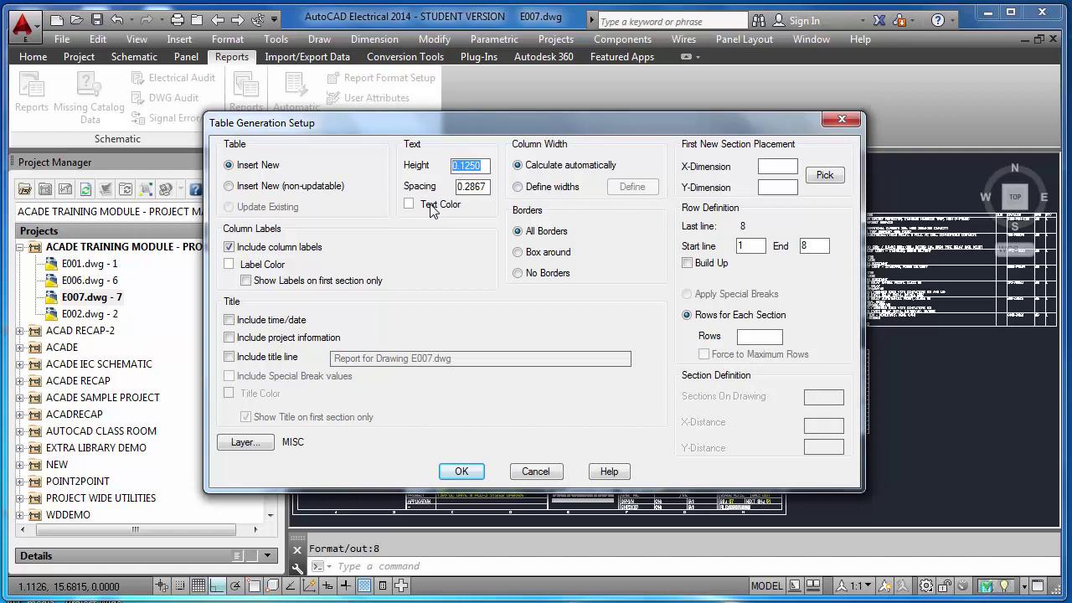
pyautogui.click(408, 204)
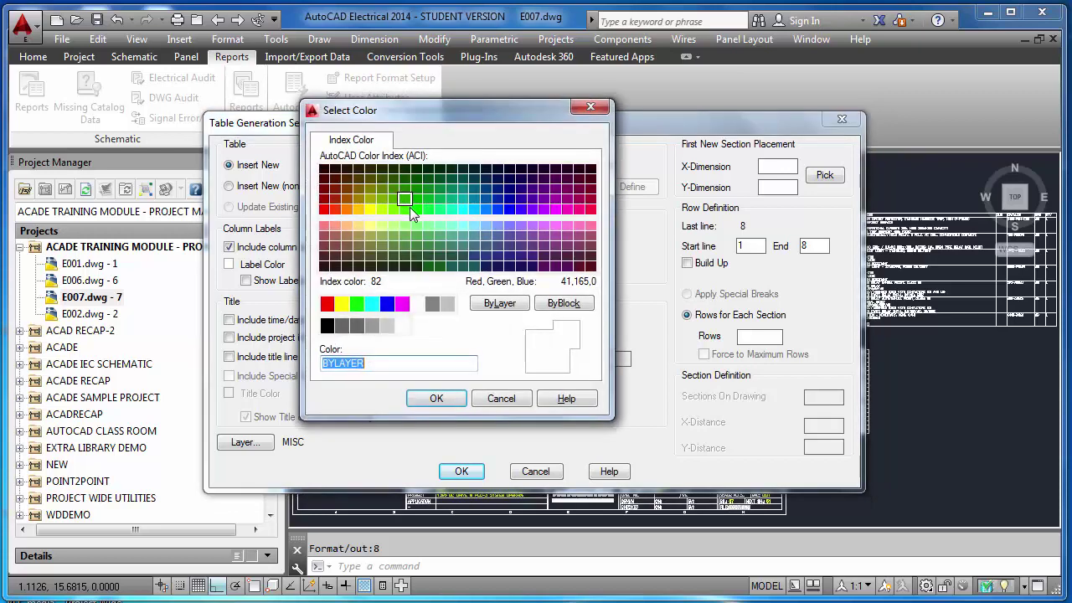
pyautogui.click(339, 305)
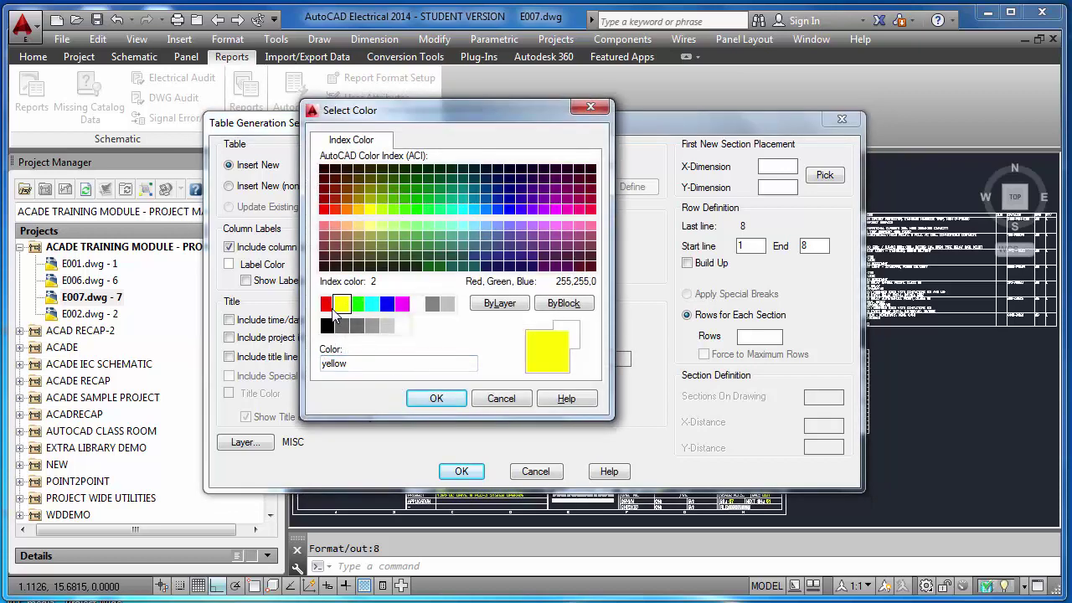
pyautogui.click(327, 303)
pyautogui.click(434, 399)
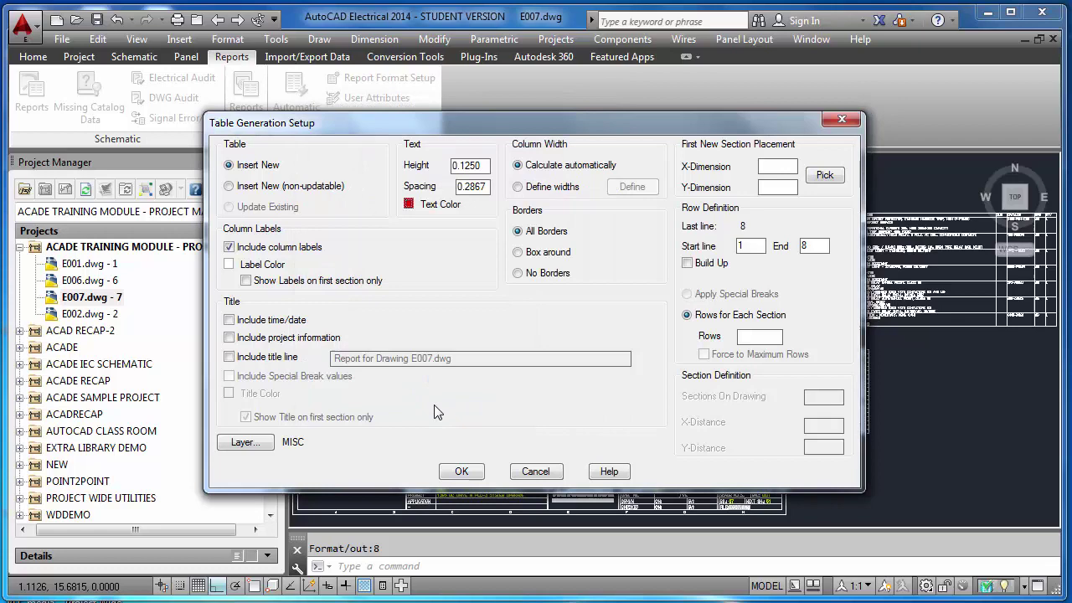
# - Place the component report table above the bill of material table, and close the report
pyautogui.click(461, 472)
pyautogui.scroll(-3, 590, 251)
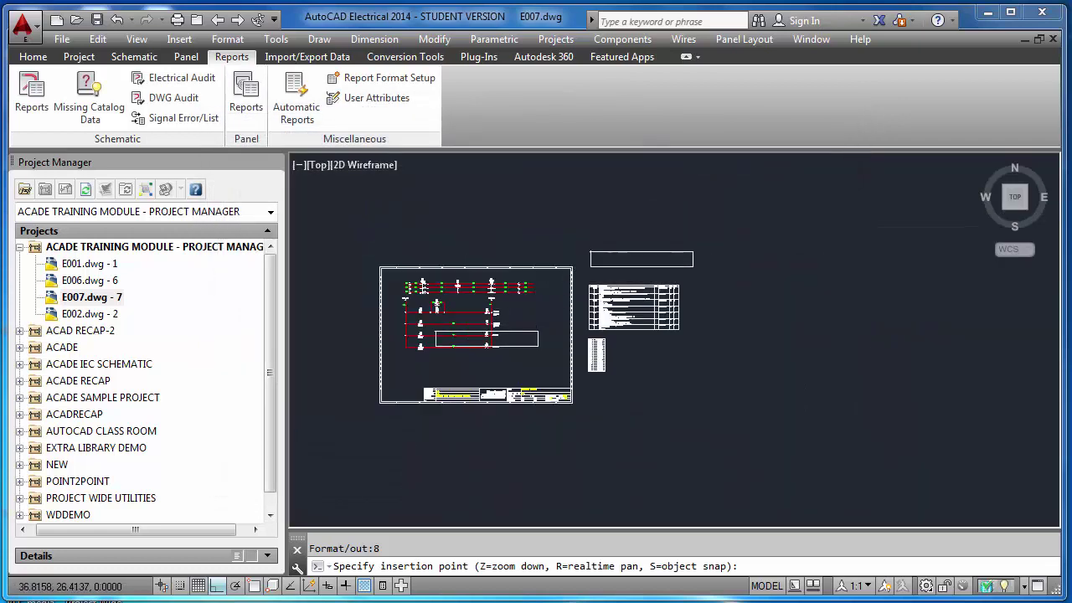
pyautogui.scroll(3, 591, 251)
pyautogui.click(582, 250)
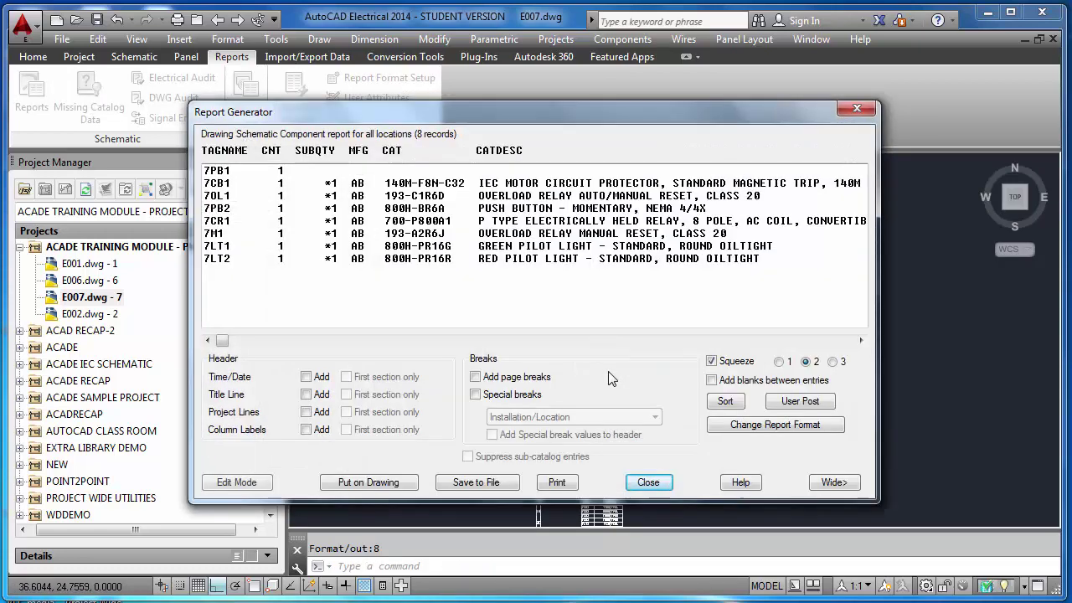
pyautogui.click(648, 482)
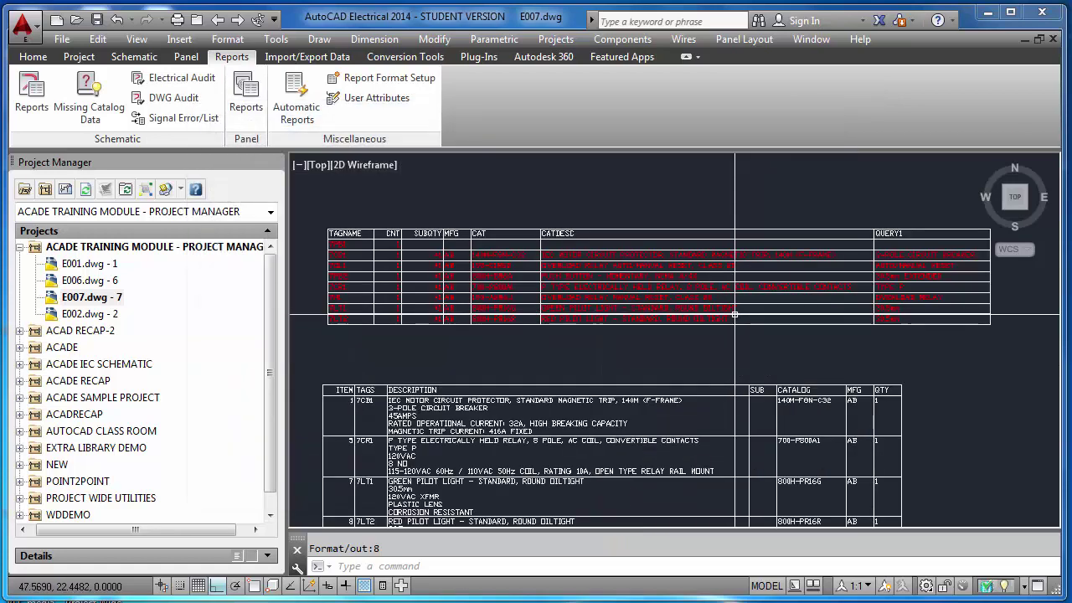
# - Examine the component, bill of material and From/To tables placed beside the drawing sheet
pyautogui.scroll(4, 394, 306)
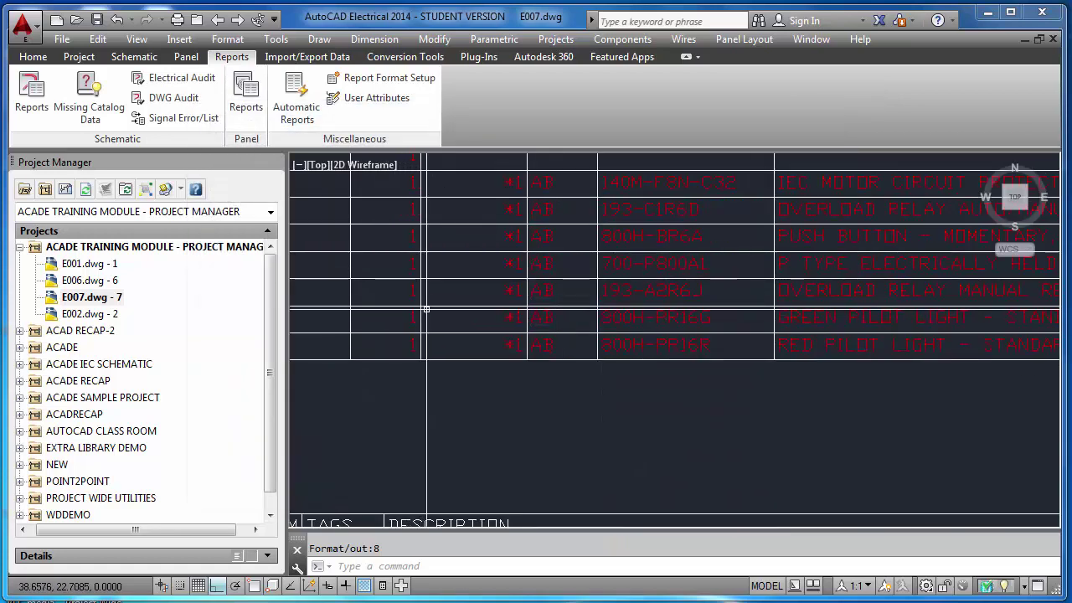
pyautogui.scroll(-4, 429, 309)
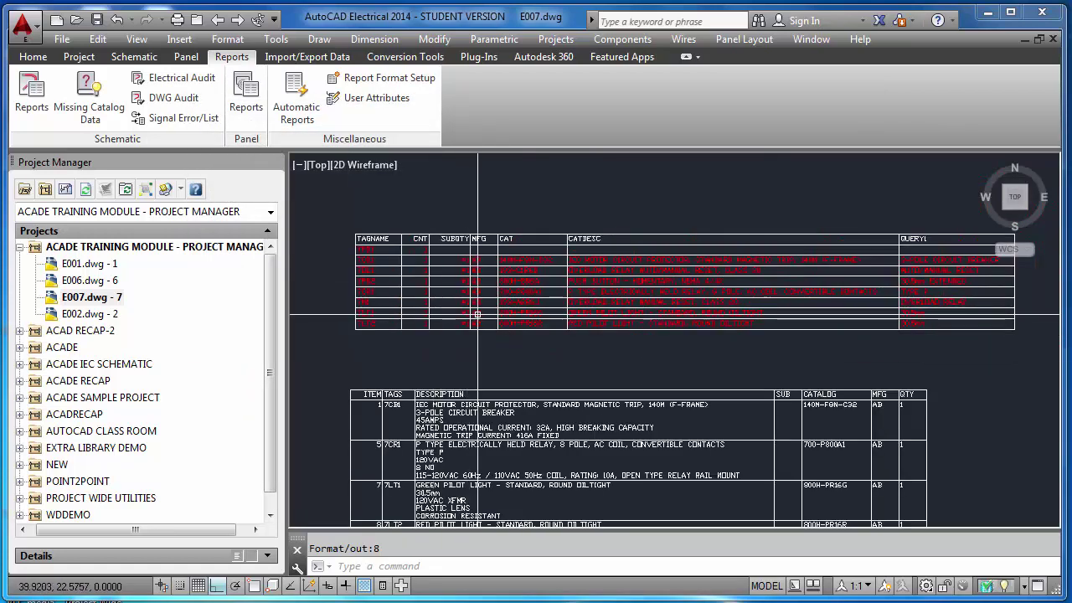
pyautogui.scroll(2, 409, 316)
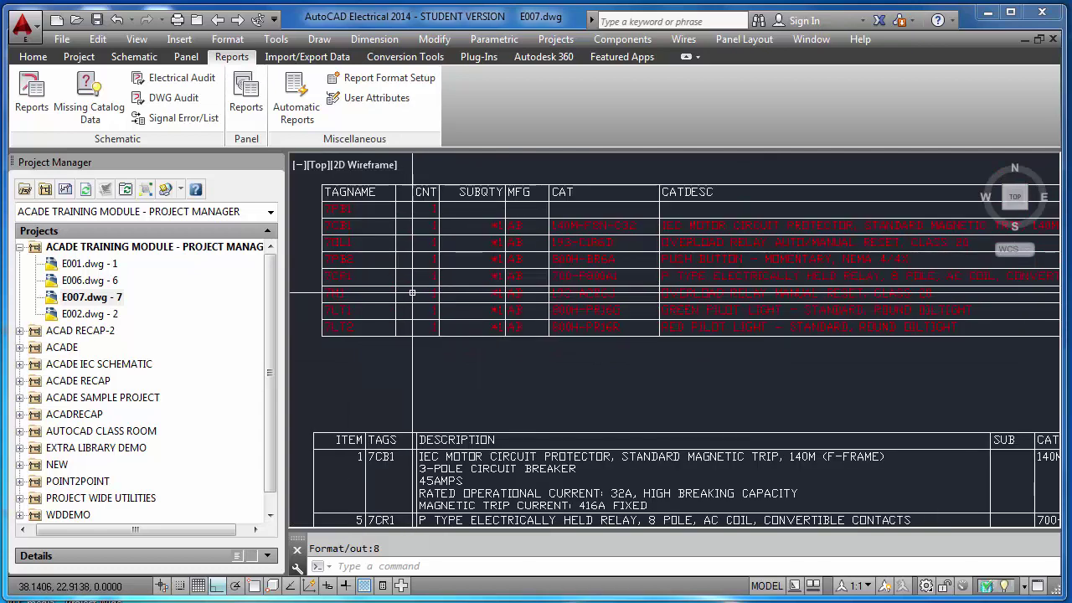
pyautogui.scroll(-2, 409, 317)
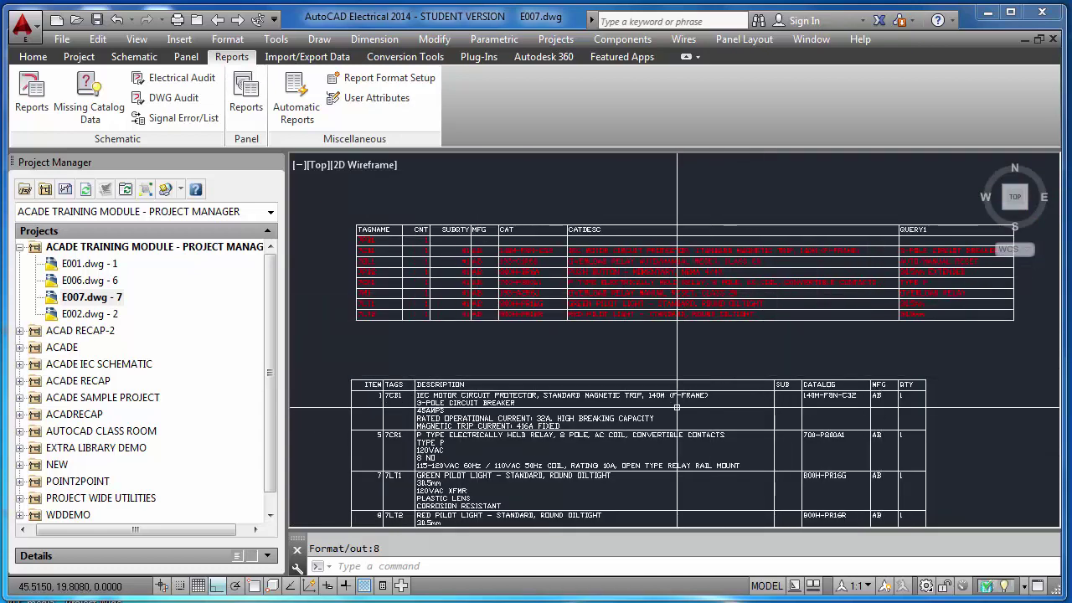
pyautogui.scroll(7, 452, 418)
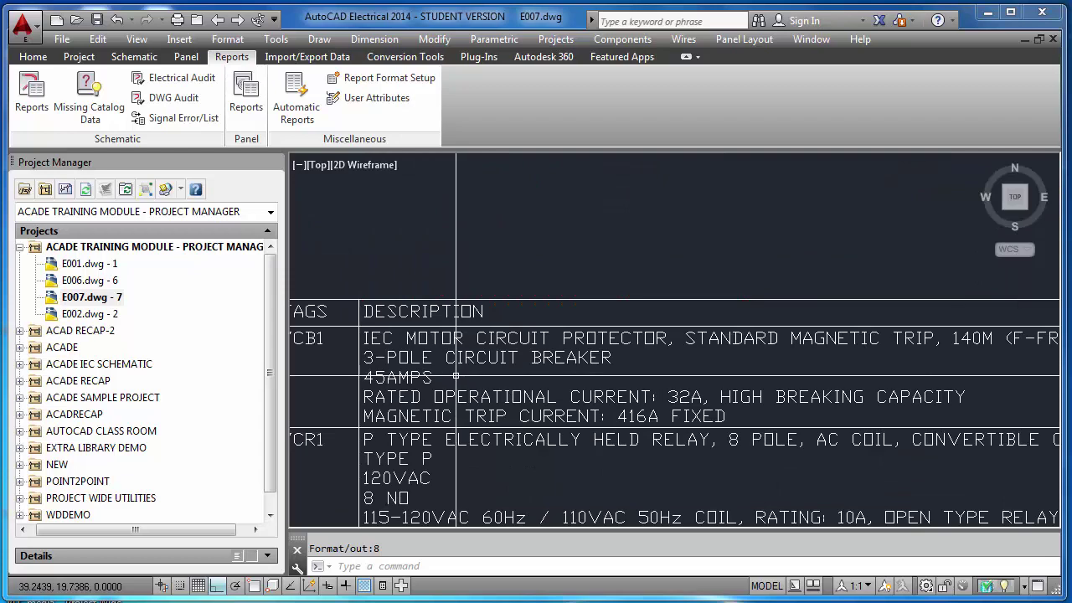
pyautogui.scroll(-6, 456, 377)
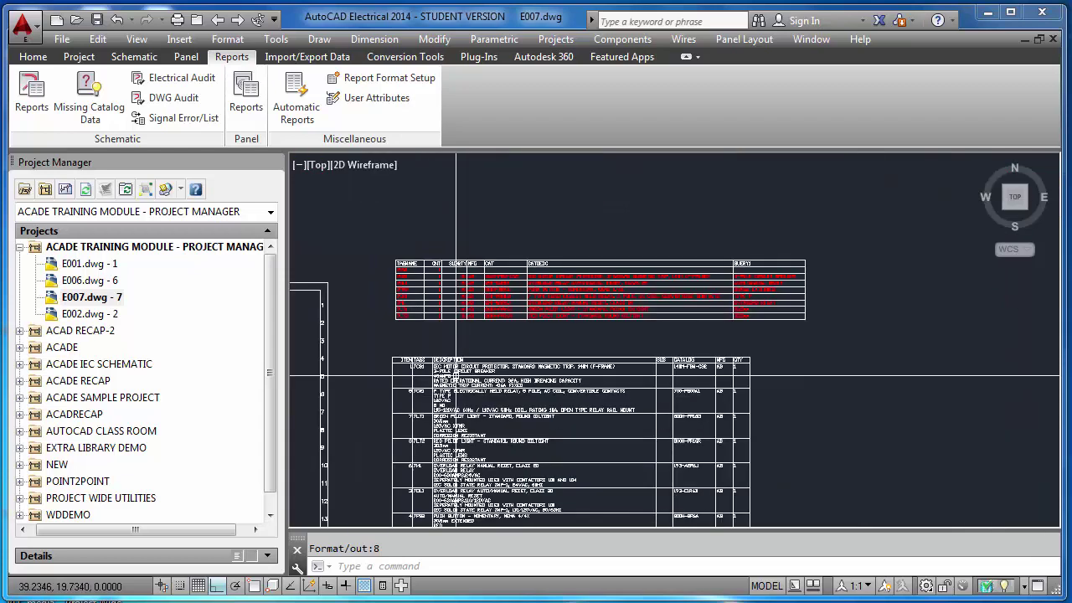
pyautogui.scroll(4, 601, 300)
pyautogui.scroll(-5, 600, 299)
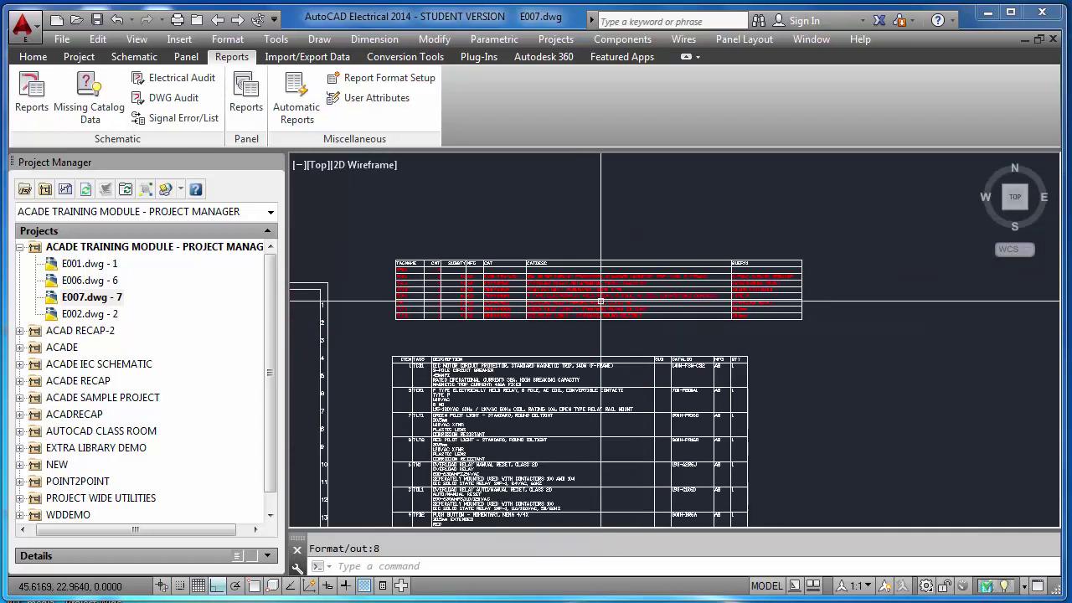
pyautogui.scroll(6, 480, 510)
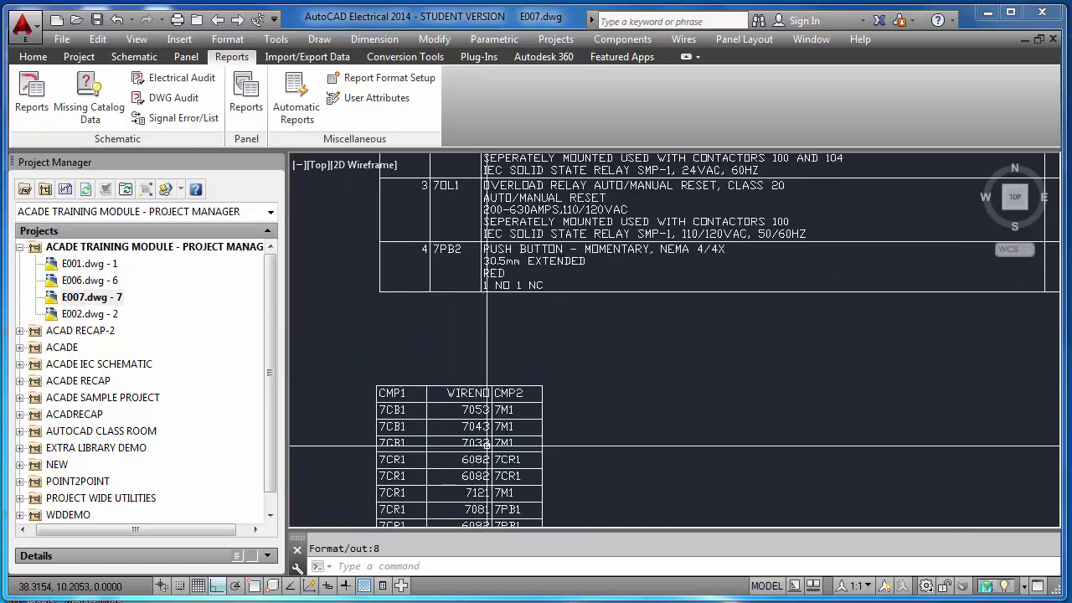
pyautogui.scroll(4, 426, 450)
pyautogui.scroll(-4, 454, 441)
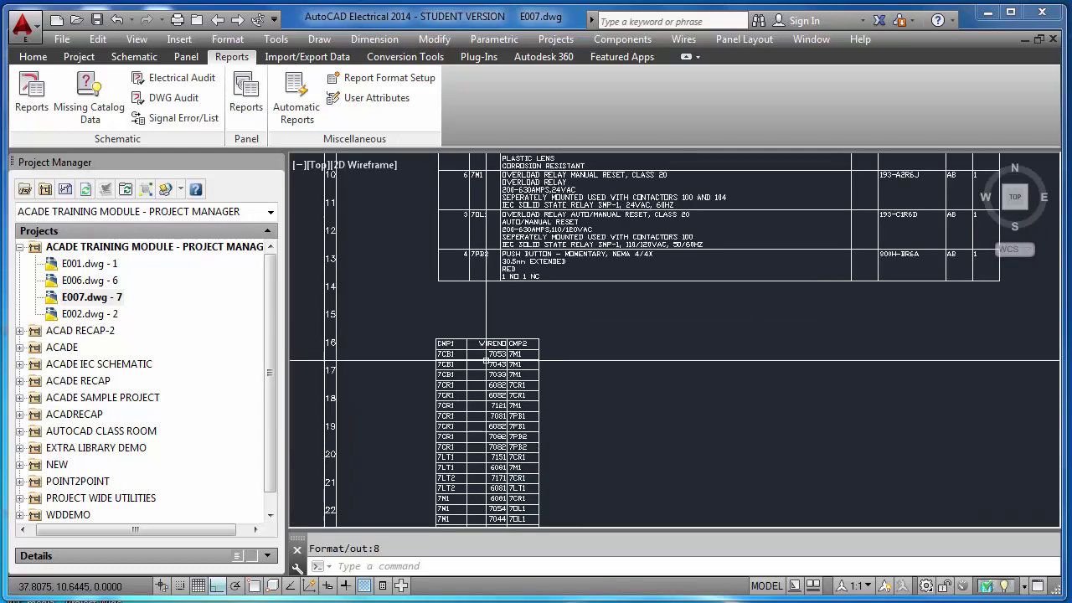
pyautogui.click(31, 96)
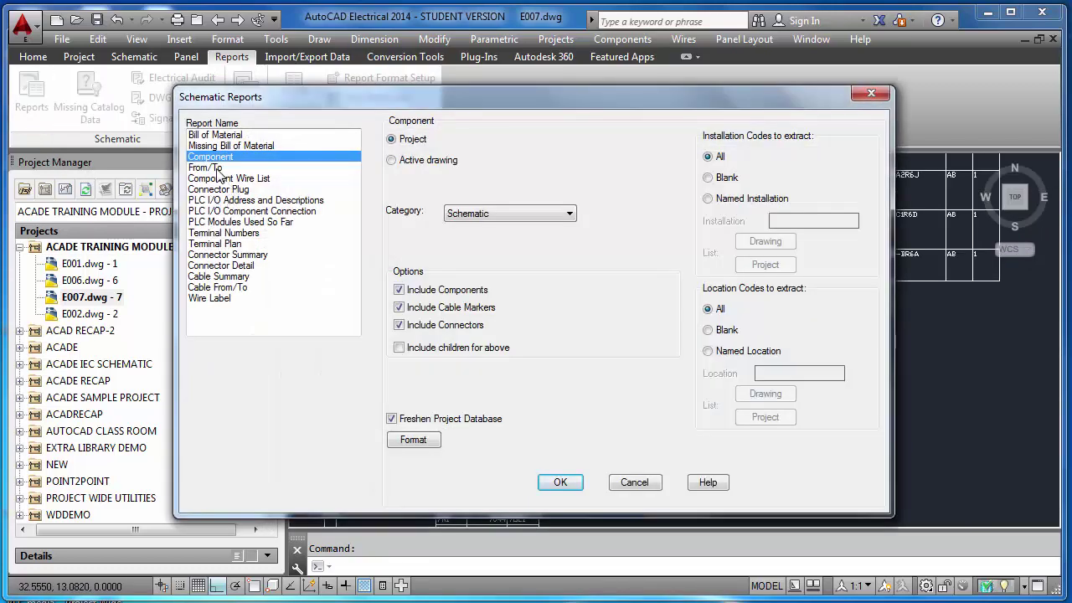
pyautogui.click(219, 169)
pyautogui.press('Escape')
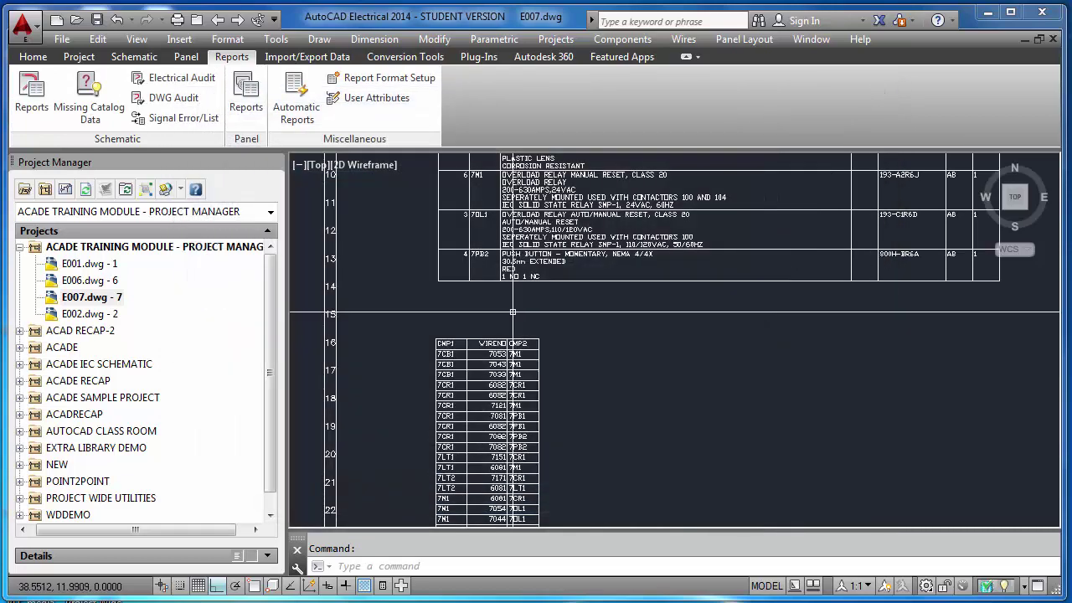
# - Examine the component and wire number columns of the placed From/To table
pyautogui.scroll(-6, 513, 311)
pyautogui.scroll(10, 497, 345)
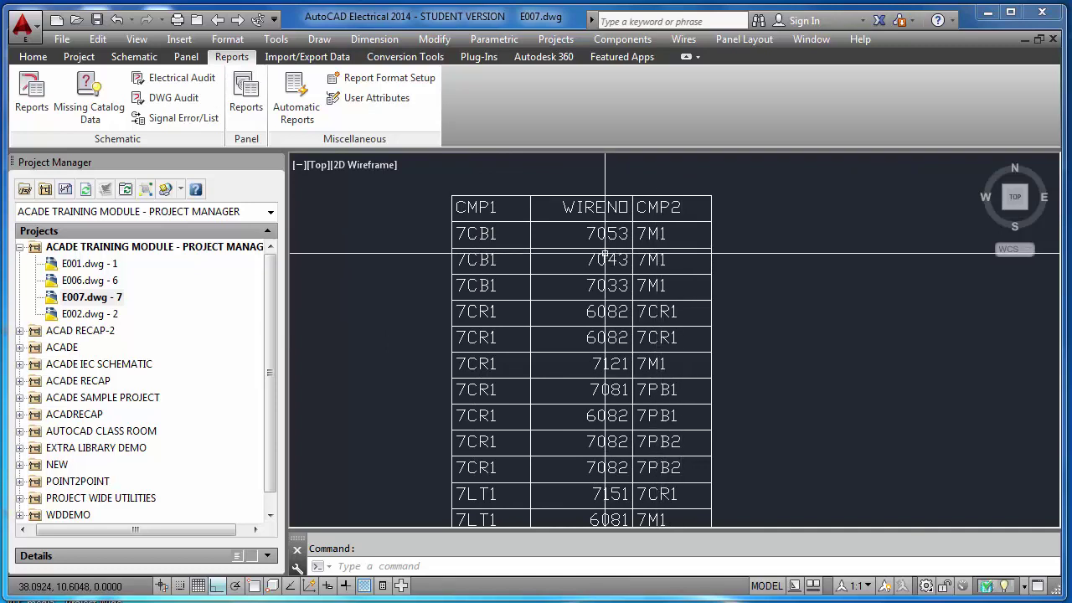
# - Compare the From/To table rows linking 7CB1 to 7M1 with the wires between those two components in the schematic
pyautogui.scroll(4, 588, 242)
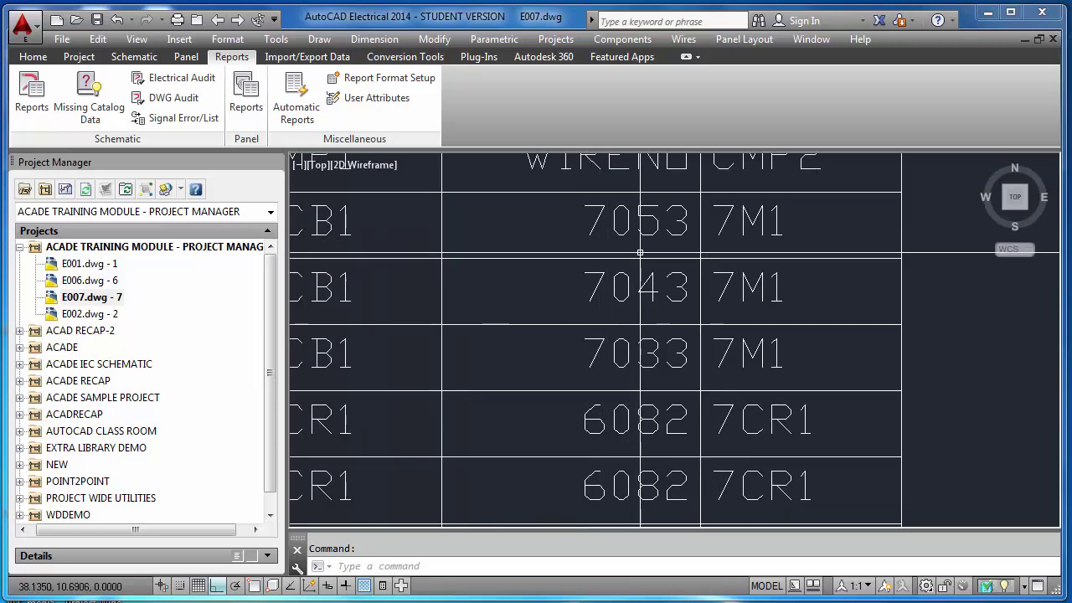
pyautogui.scroll(2, 642, 353)
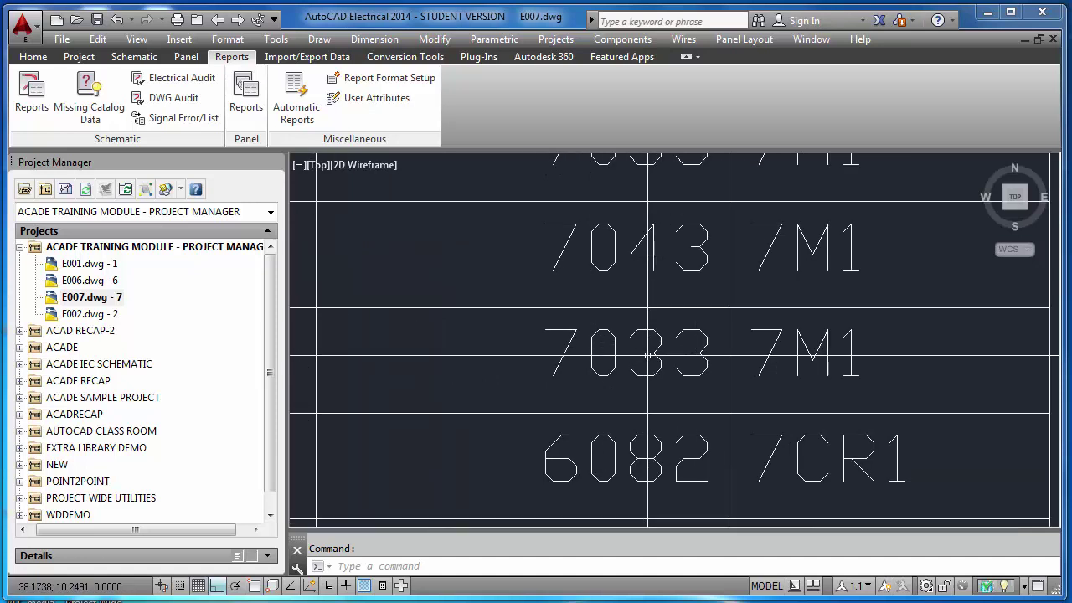
pyautogui.scroll(-3, 648, 355)
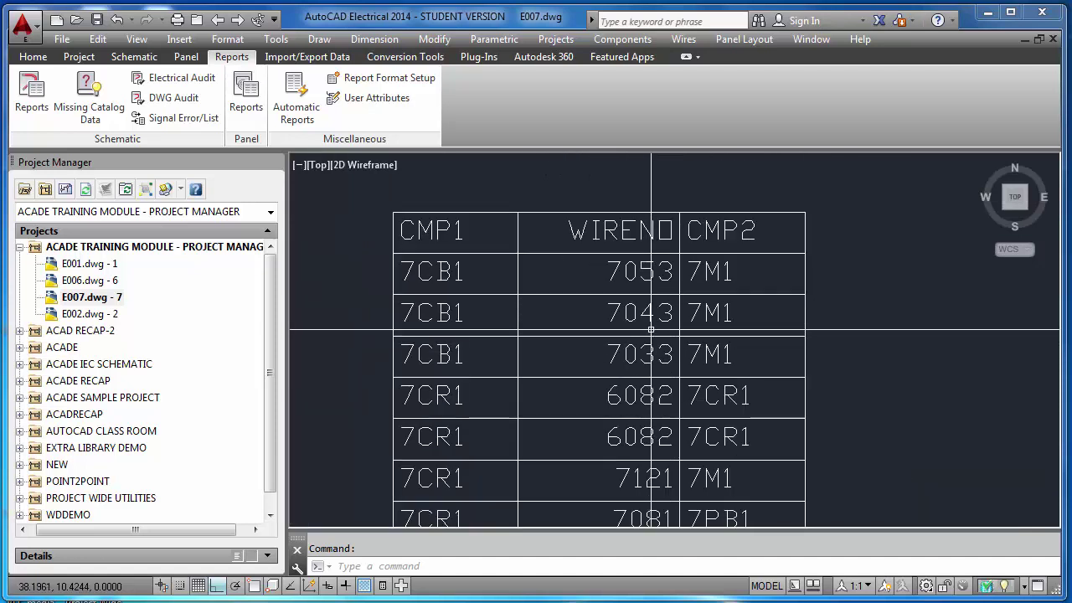
pyautogui.click(598, 270)
pyautogui.press('Escape')
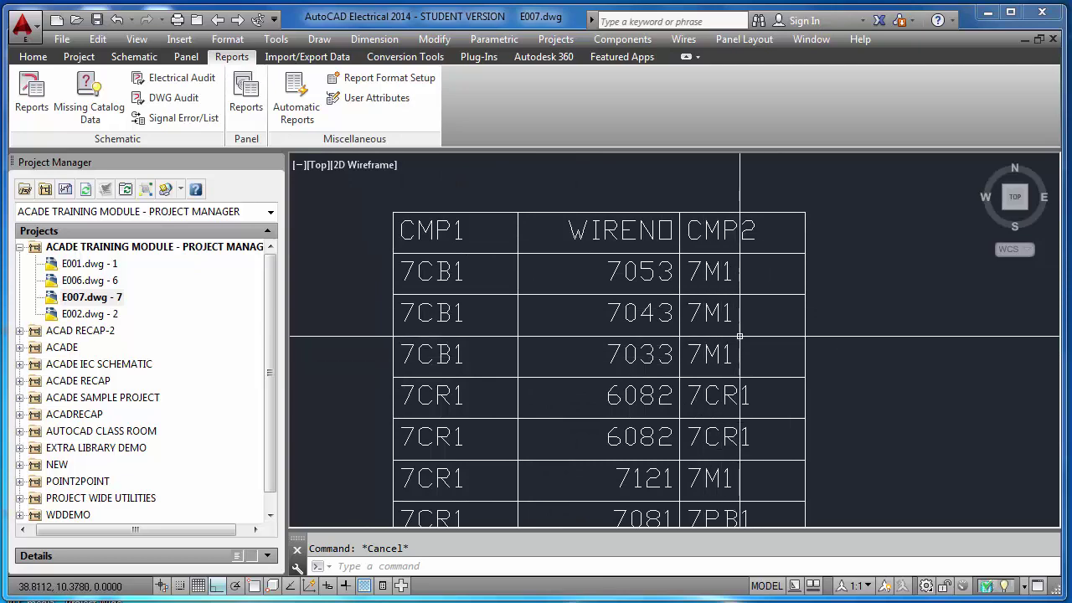
pyautogui.scroll(-6, 764, 309)
pyautogui.scroll(3, 572, 279)
pyautogui.scroll(5, 572, 279)
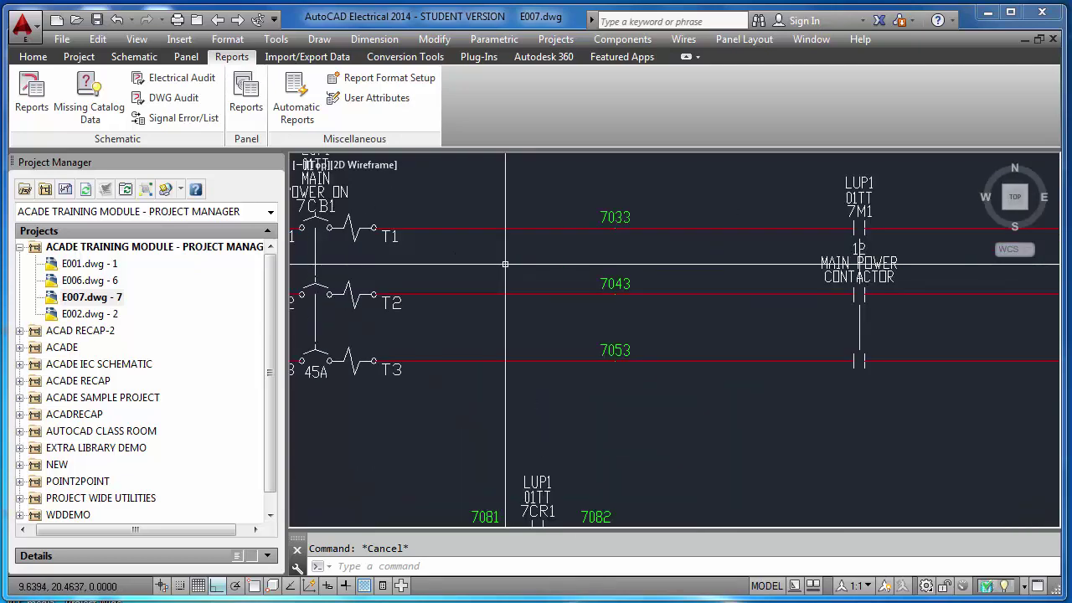
pyautogui.scroll(2, 611, 230)
pyautogui.scroll(-4, 618, 231)
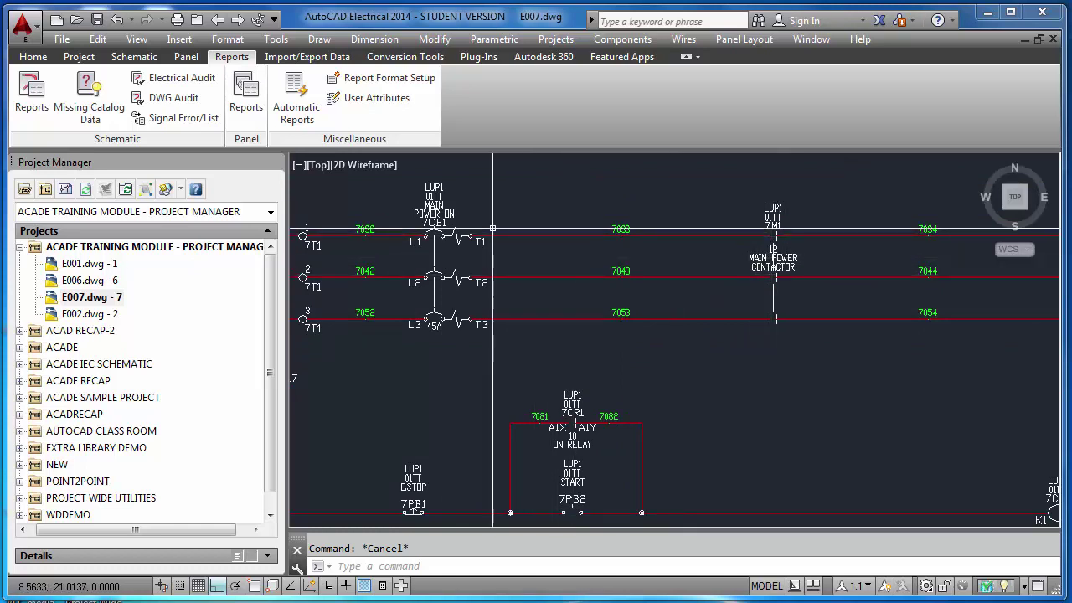
pyautogui.click(400, 175)
pyautogui.press('Escape')
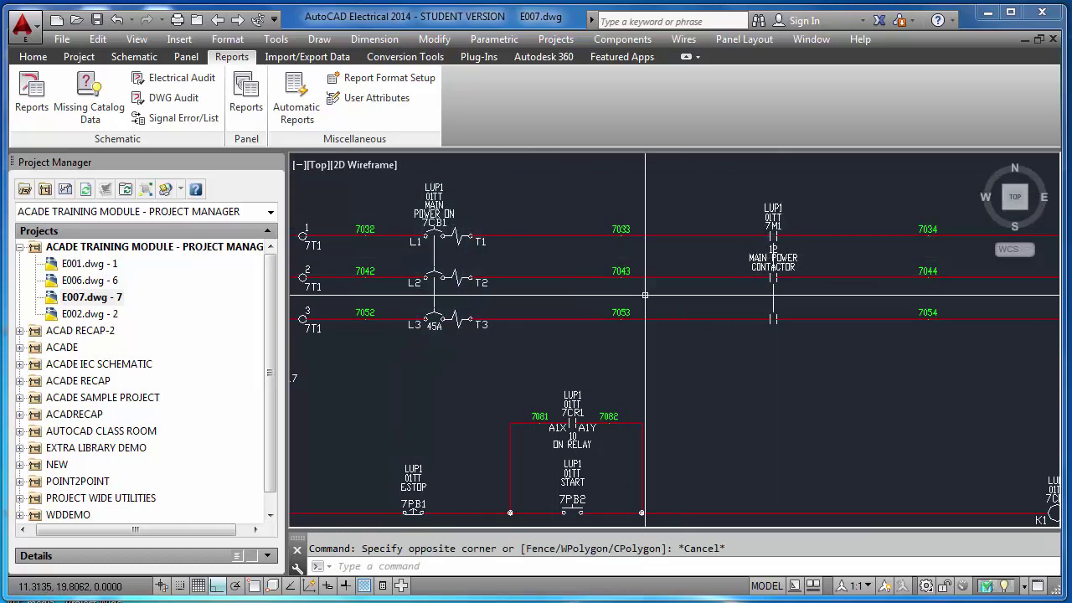
pyautogui.click(713, 189)
pyautogui.press('Escape')
# - Examine the schematic wires between contactor 7M1 and overload 7OL1, and those between the 7T1 terminals and circuit breaker 7CB1
pyautogui.scroll(-4, 539, 273)
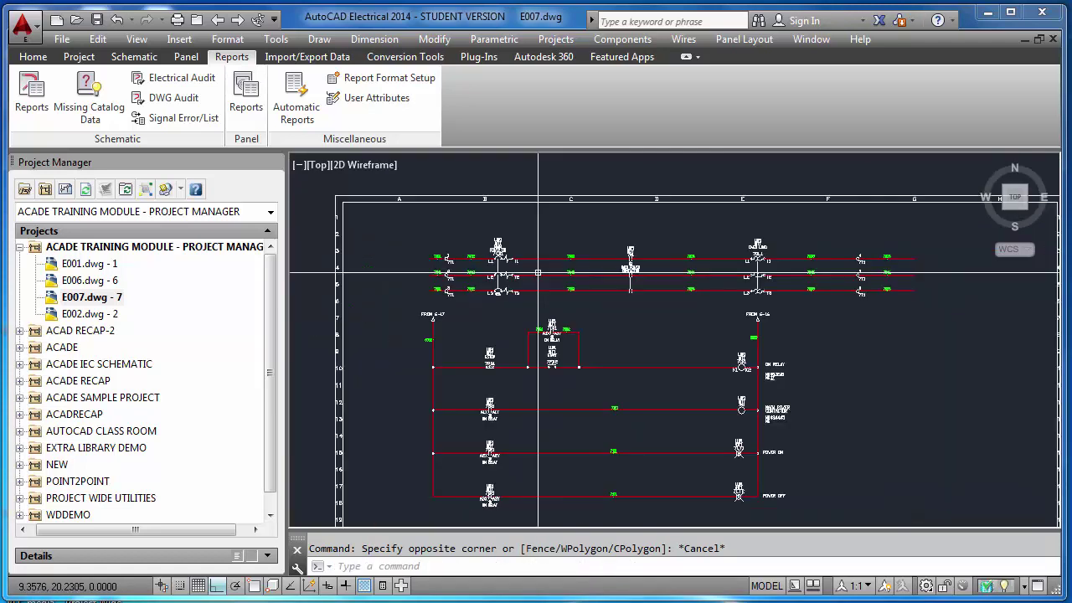
pyautogui.scroll(2, 667, 254)
pyautogui.click(586, 208)
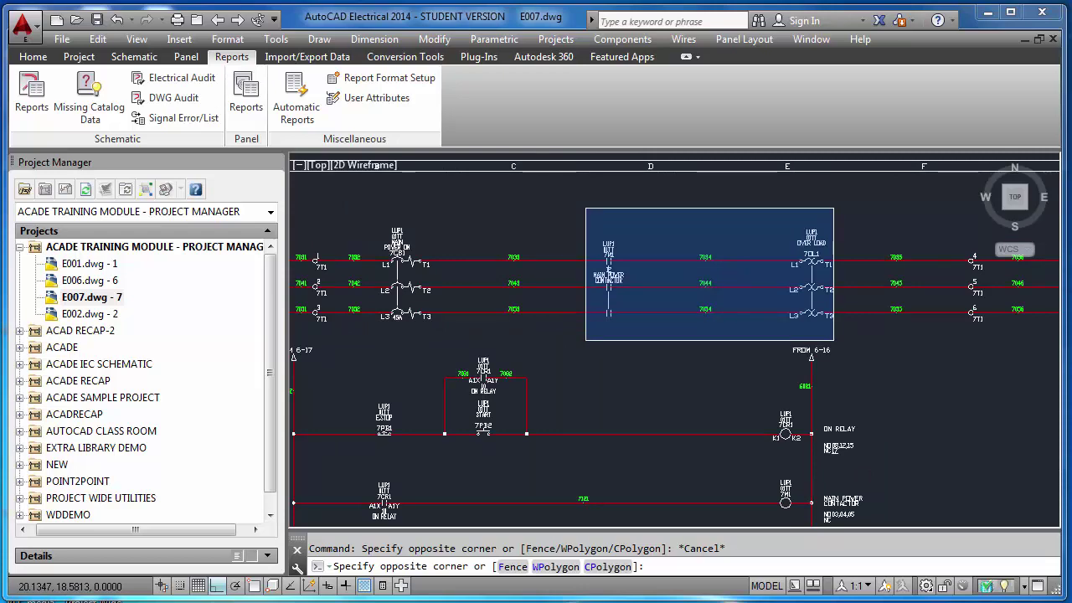
pyautogui.press('Escape')
pyautogui.scroll(-4, 698, 302)
pyautogui.scroll(4, 558, 271)
pyautogui.click(507, 266)
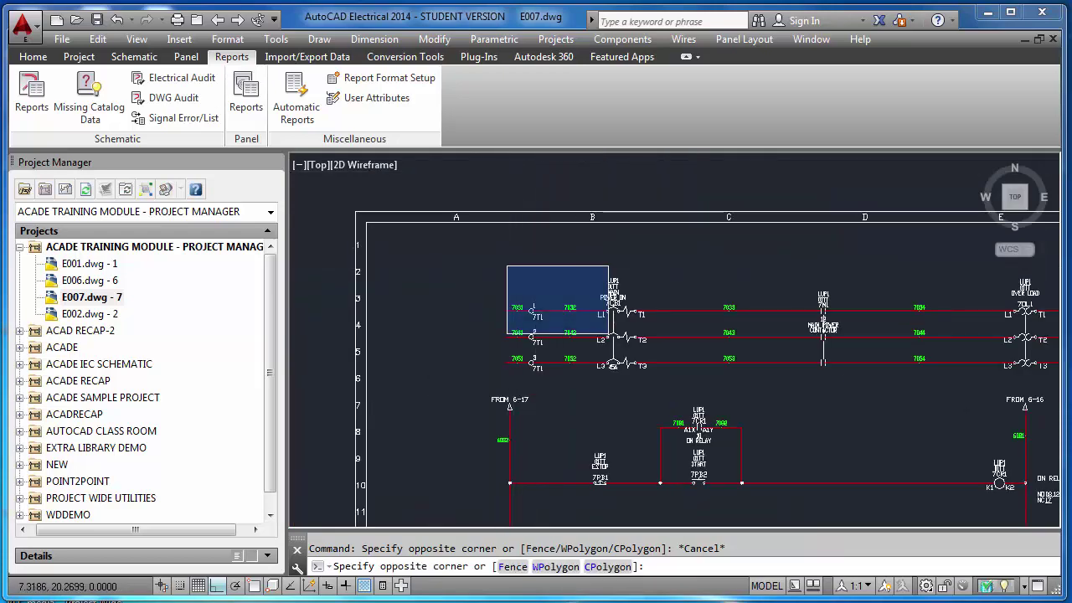
pyautogui.press('Escape')
pyautogui.scroll(3, 541, 318)
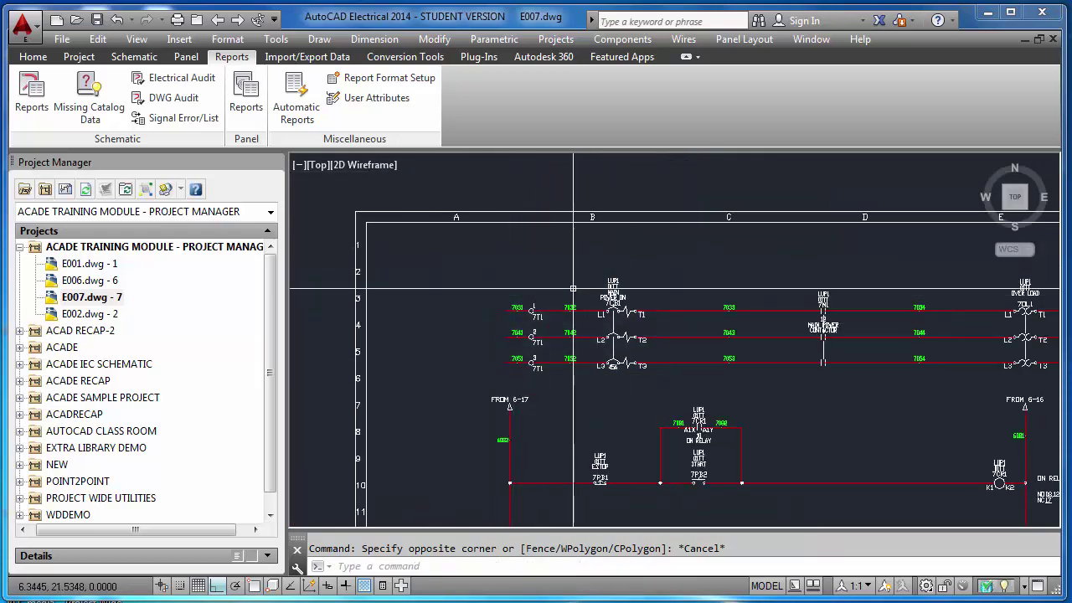
pyautogui.scroll(1, 541, 318)
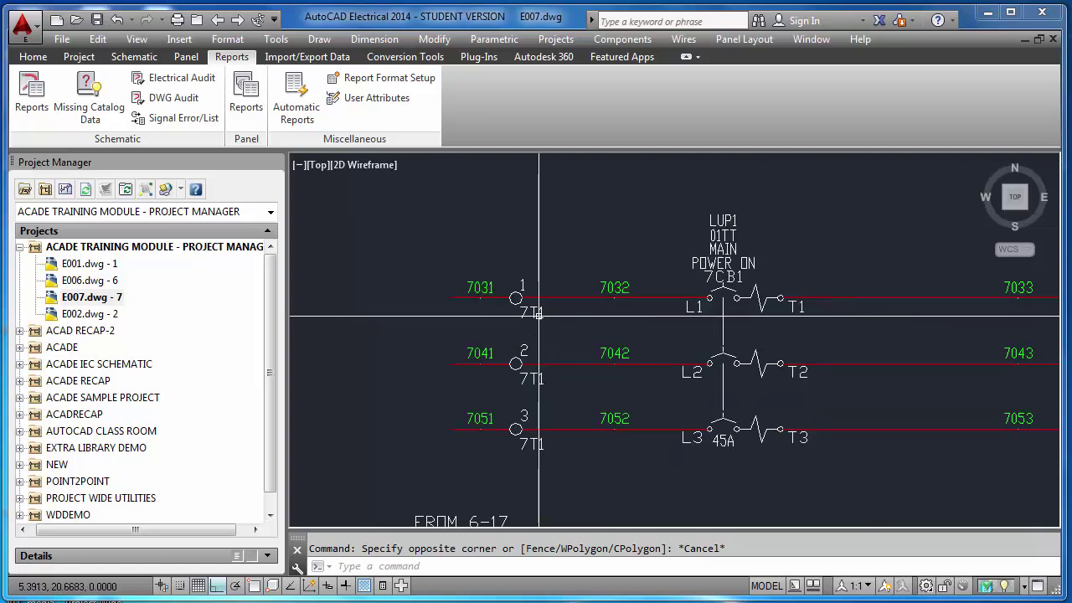
pyautogui.scroll(-5, 519, 283)
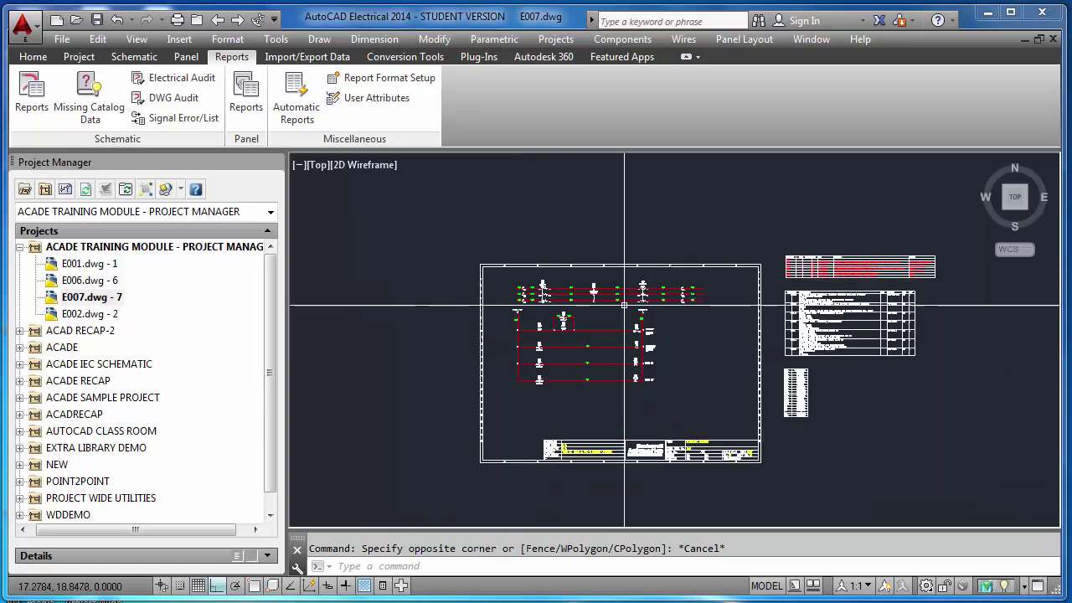
# - Compare the From/To table rows linking 7M1 to 7OL1 with the corresponding three-phase wires in the schematic
pyautogui.scroll(6, 906, 436)
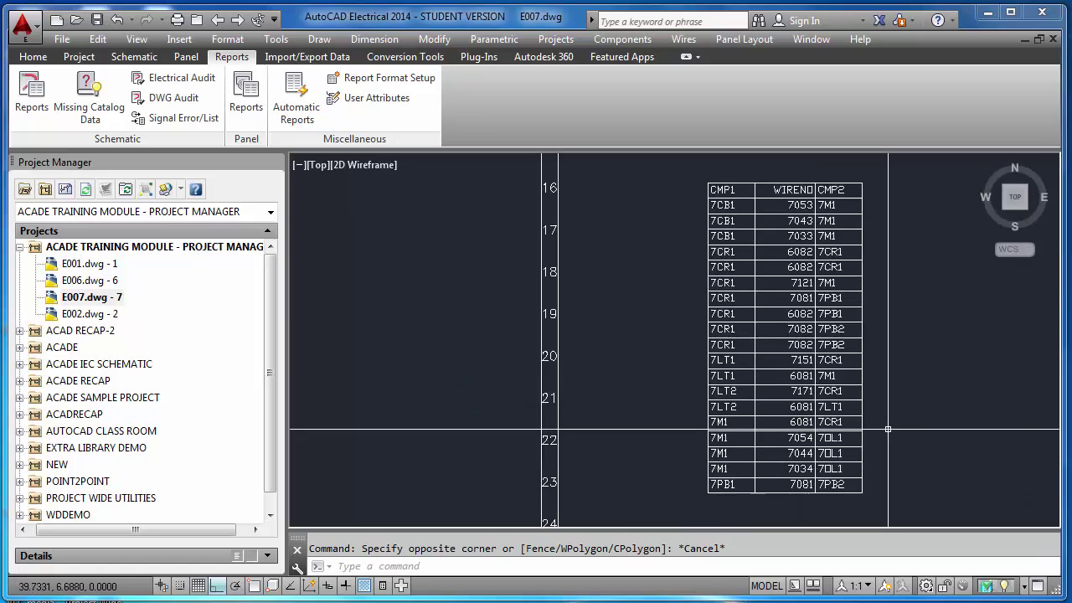
pyautogui.scroll(-5, 888, 430)
pyautogui.scroll(8, 632, 275)
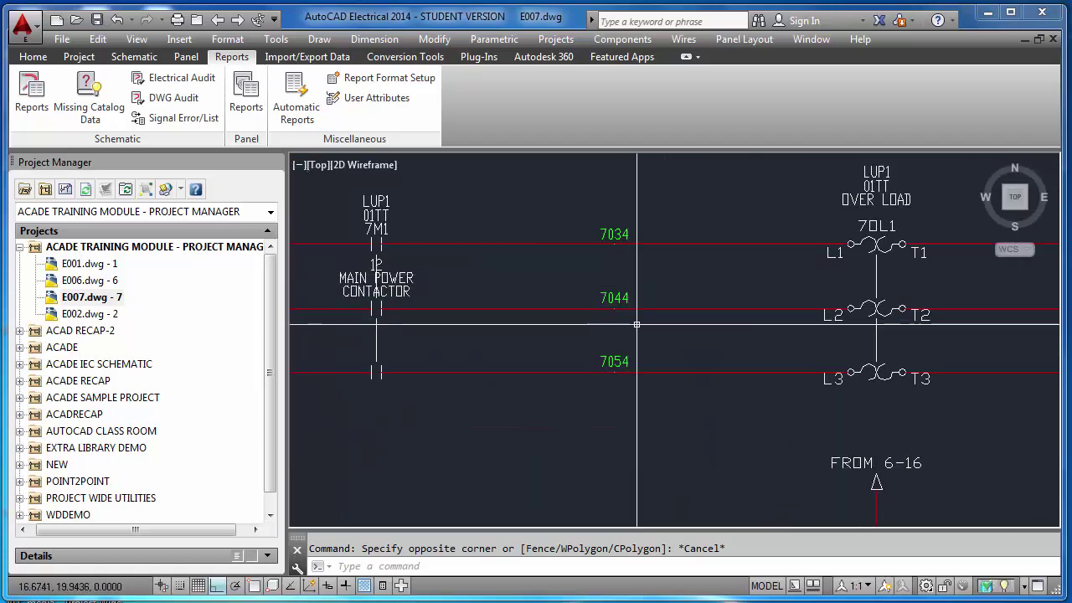
pyautogui.scroll(-6, 633, 285)
pyautogui.scroll(8, 787, 377)
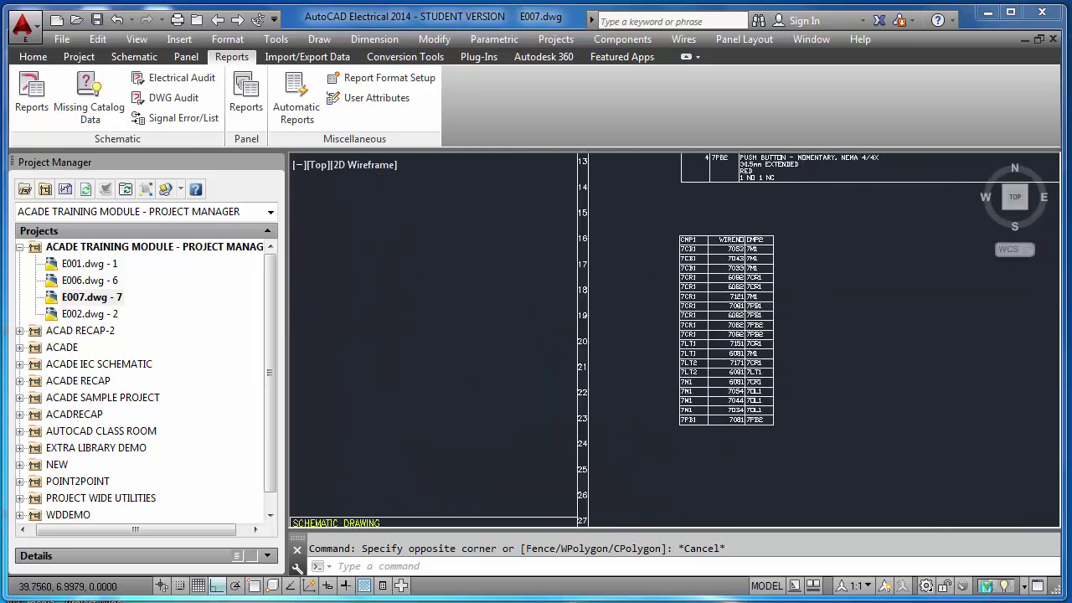
pyautogui.scroll(-2, 785, 378)
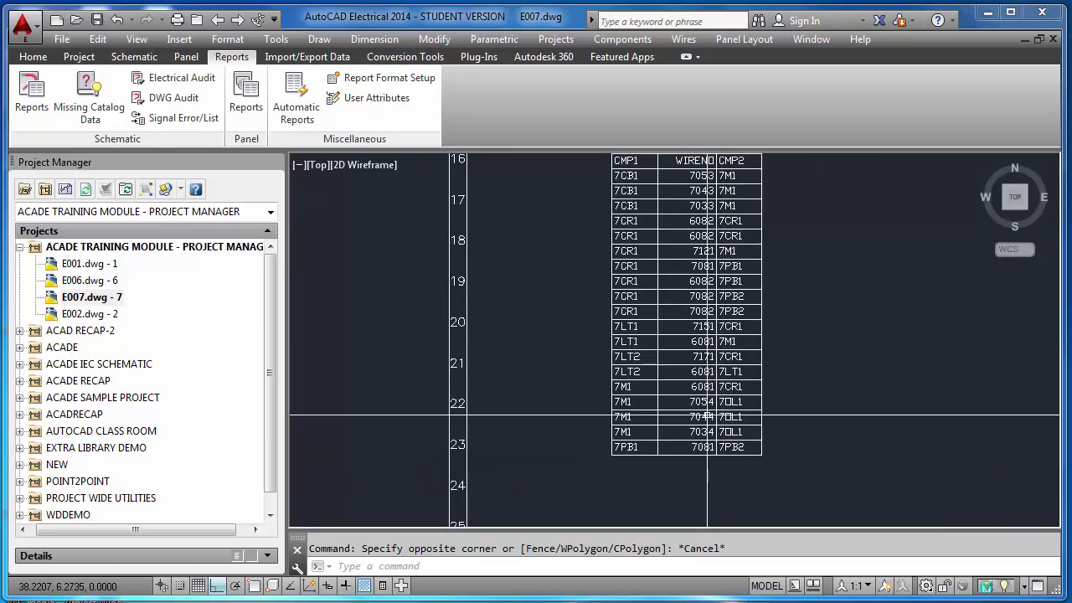
pyautogui.scroll(4, 696, 418)
pyautogui.click(441, 344)
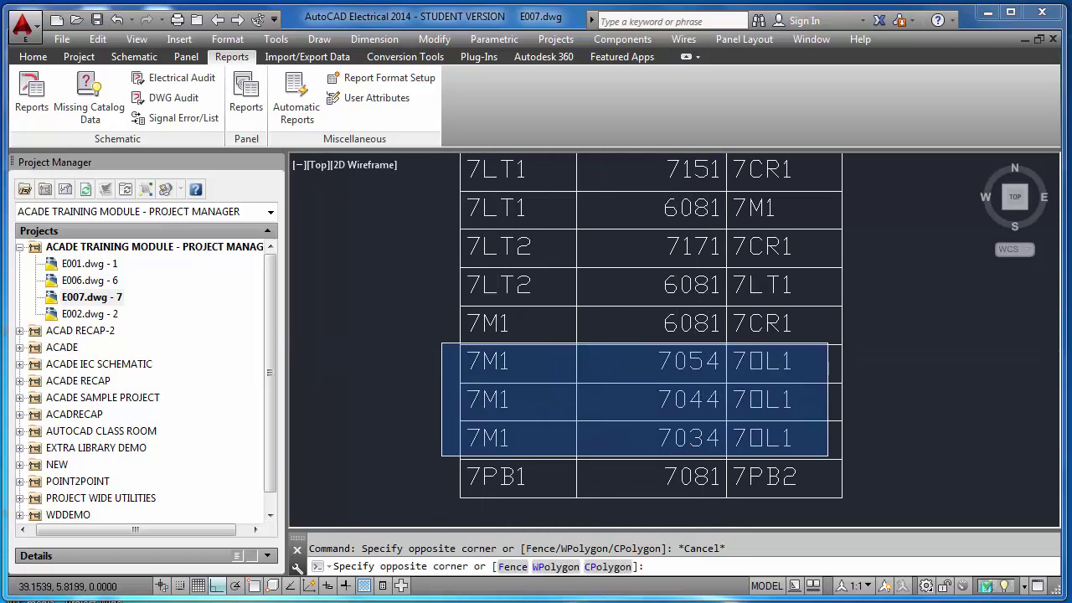
pyautogui.press('Escape')
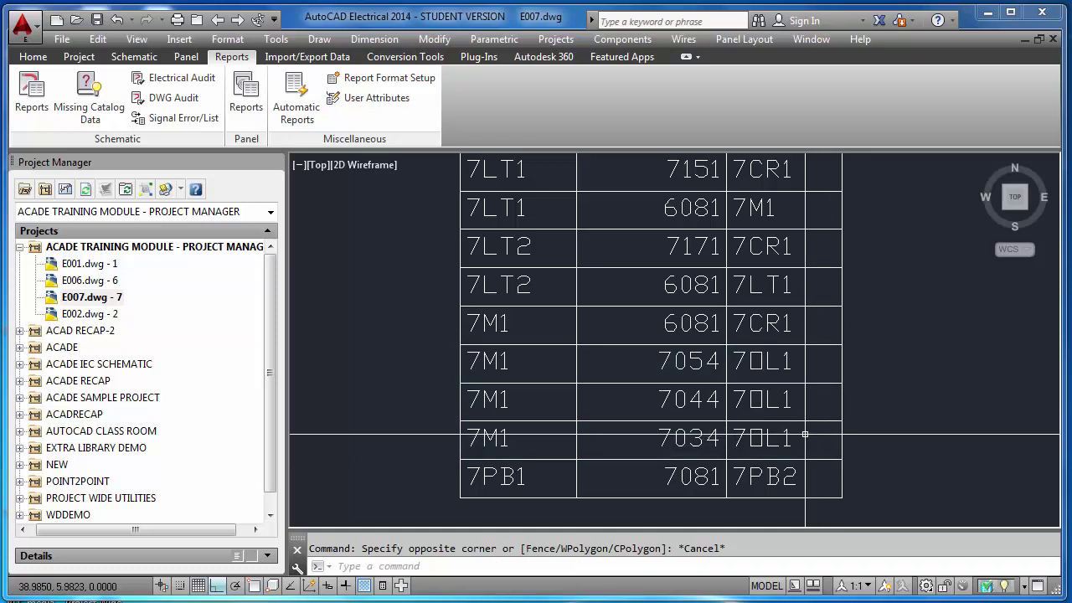
pyautogui.scroll(-6, 805, 435)
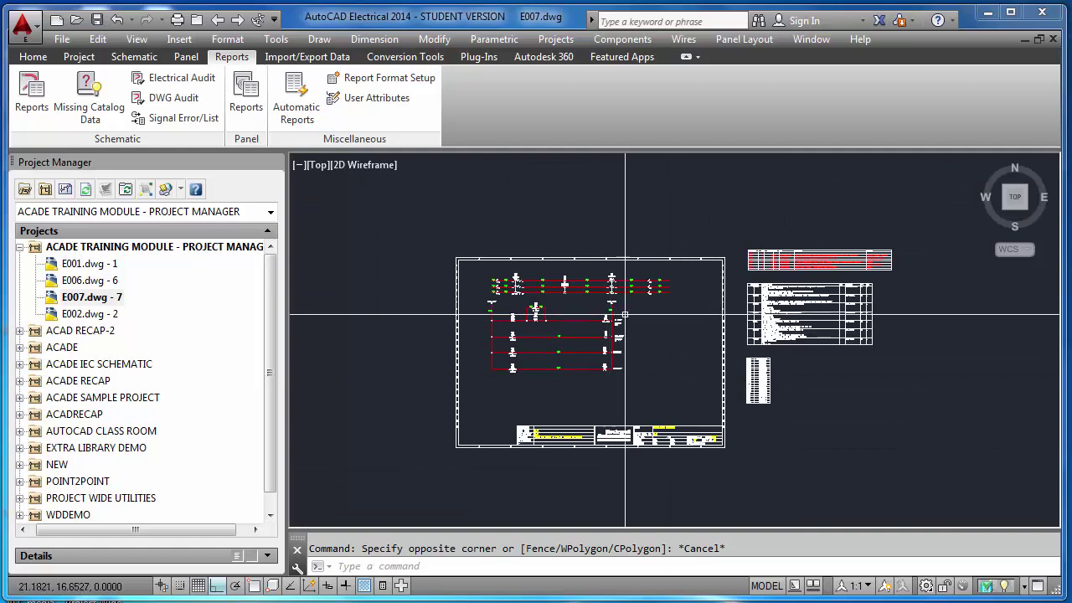
# - Generate a Component Wire List report for all components on the active drawing, saving the drawing in the process
pyautogui.click(32, 96)
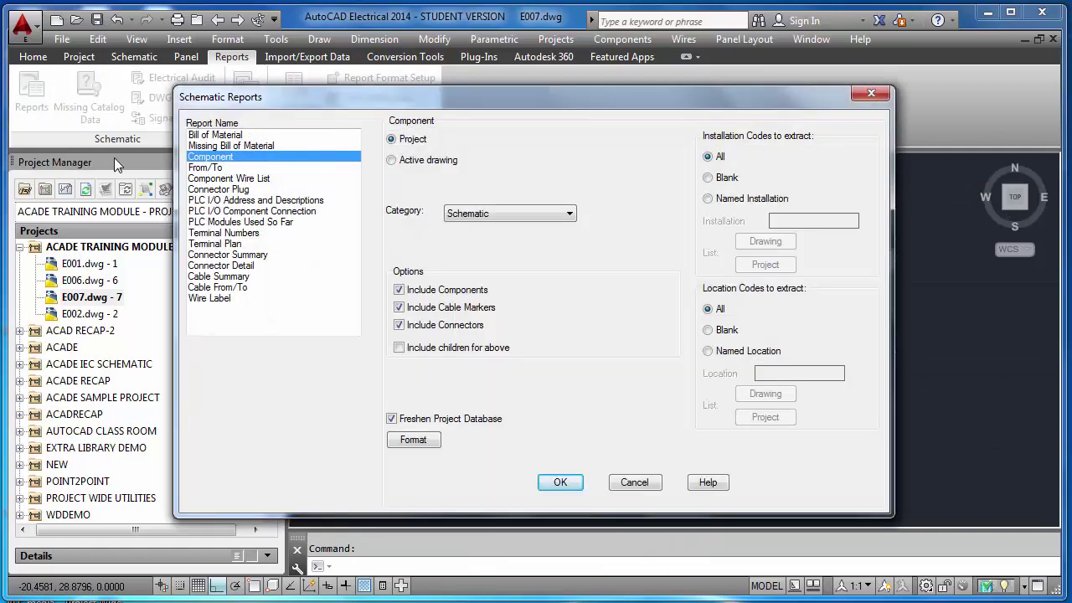
pyautogui.click(223, 178)
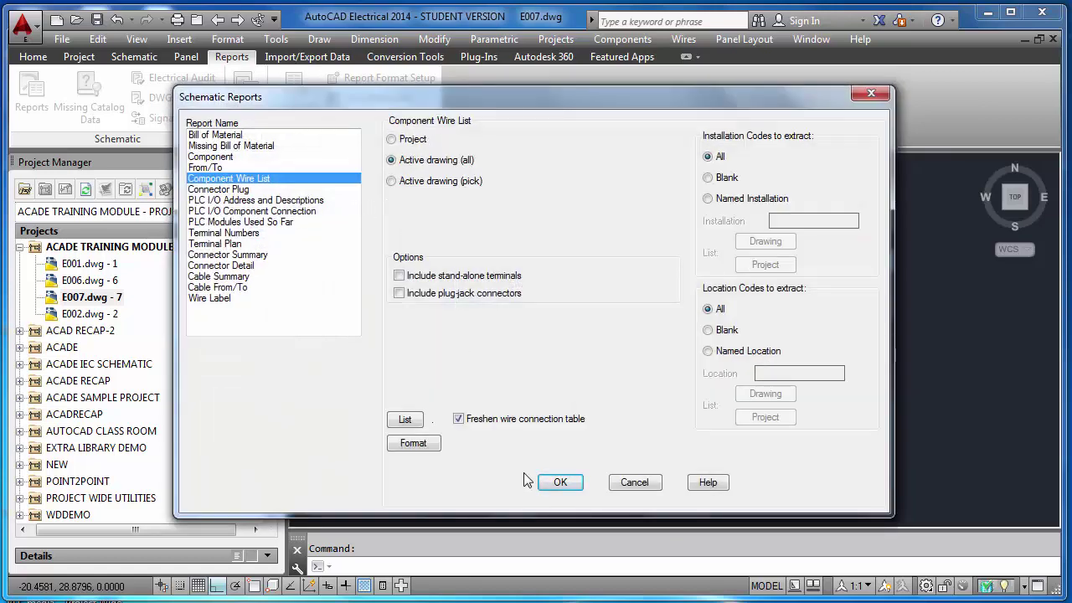
pyautogui.click(559, 485)
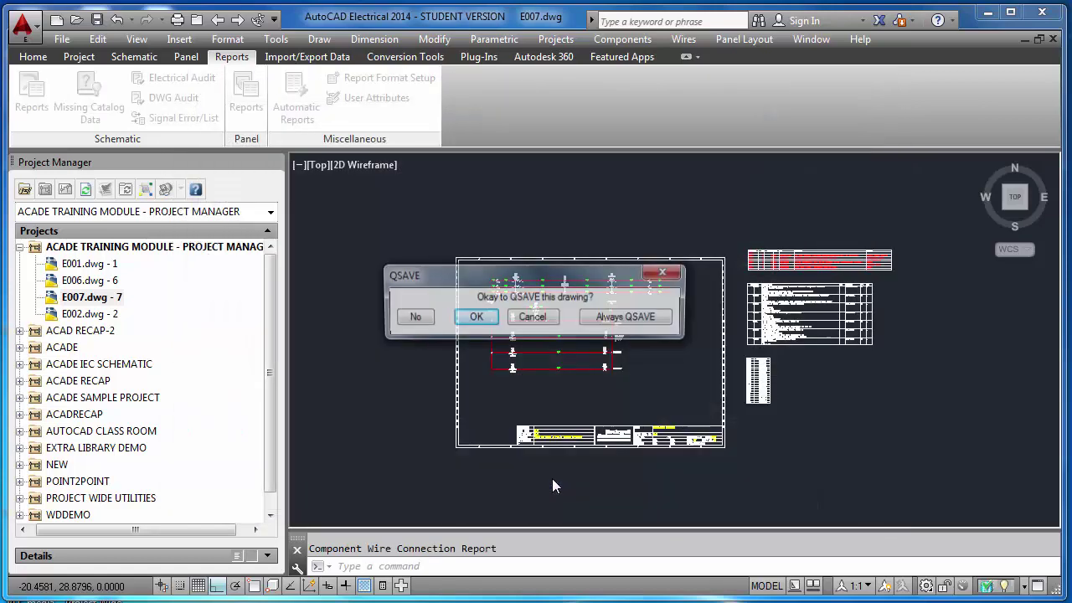
pyautogui.click(475, 317)
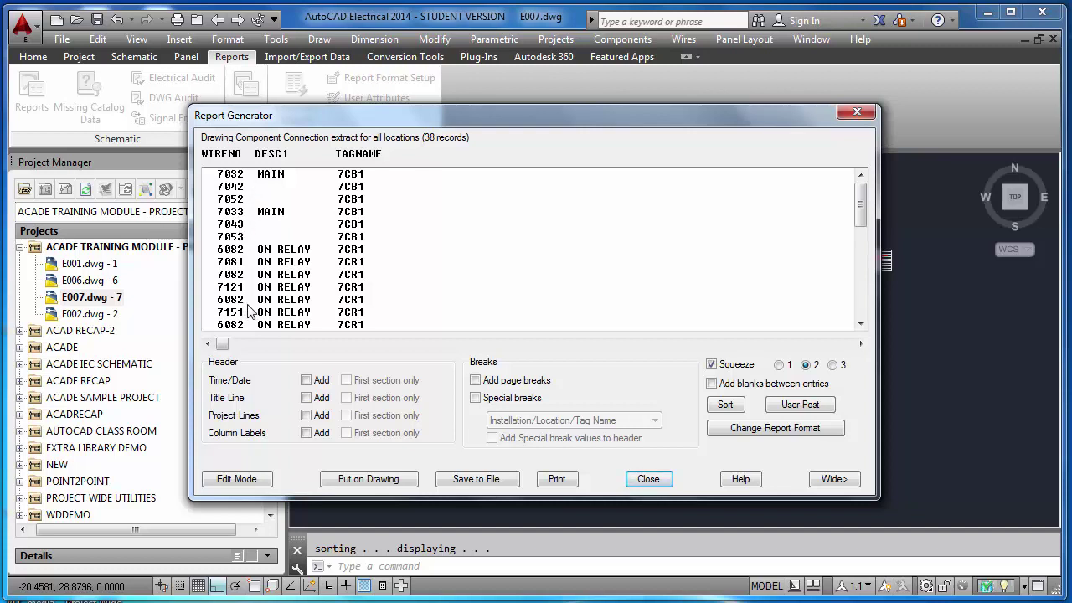
# - Review the component wire list records and the report's fields and justification options, leaving the report format as it is
pyautogui.moveTo(860, 205); pyautogui.dragTo(853, 327)
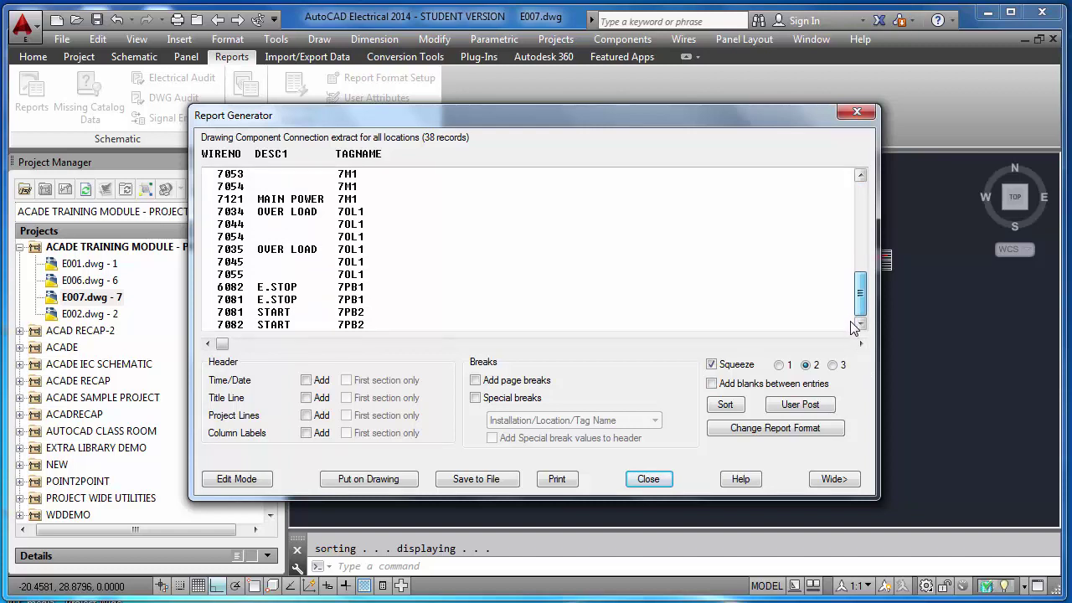
pyautogui.moveTo(858, 309); pyautogui.dragTo(860, 210)
pyautogui.click(787, 427)
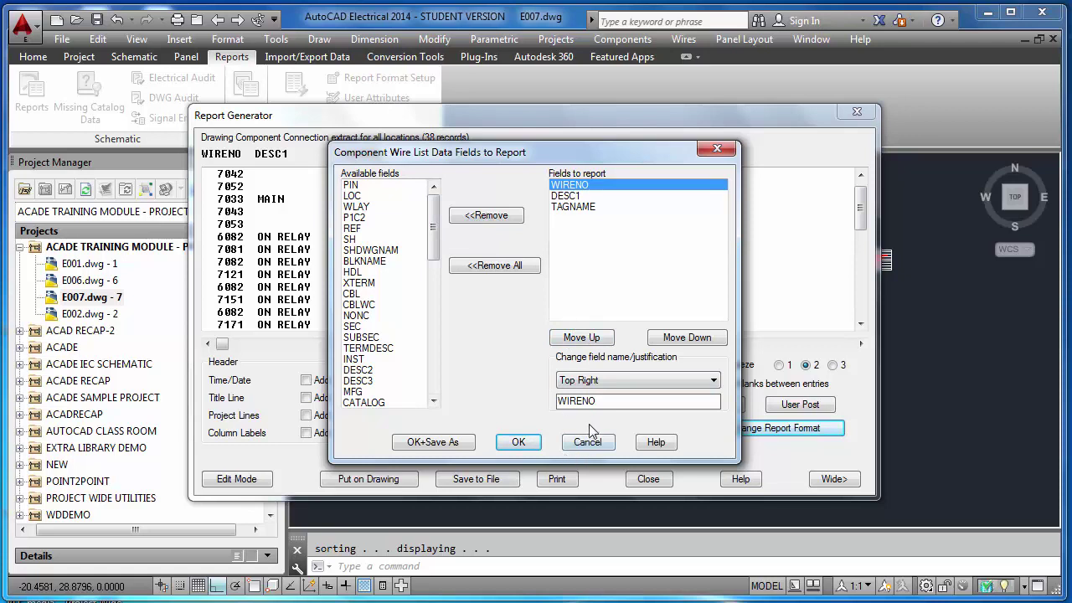
pyautogui.click(634, 381)
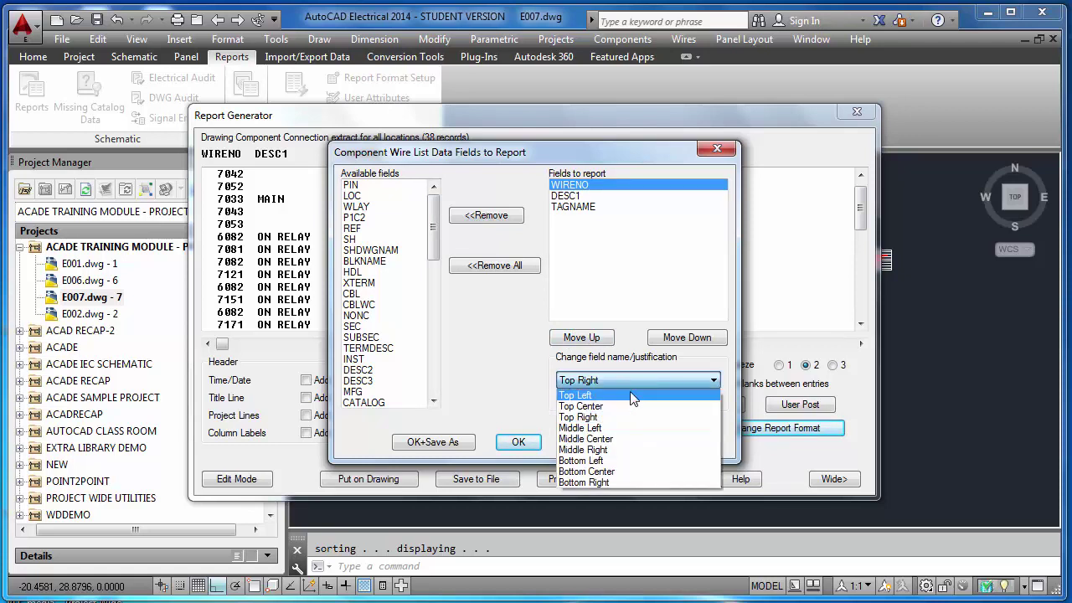
pyautogui.click(634, 417)
pyautogui.click(579, 446)
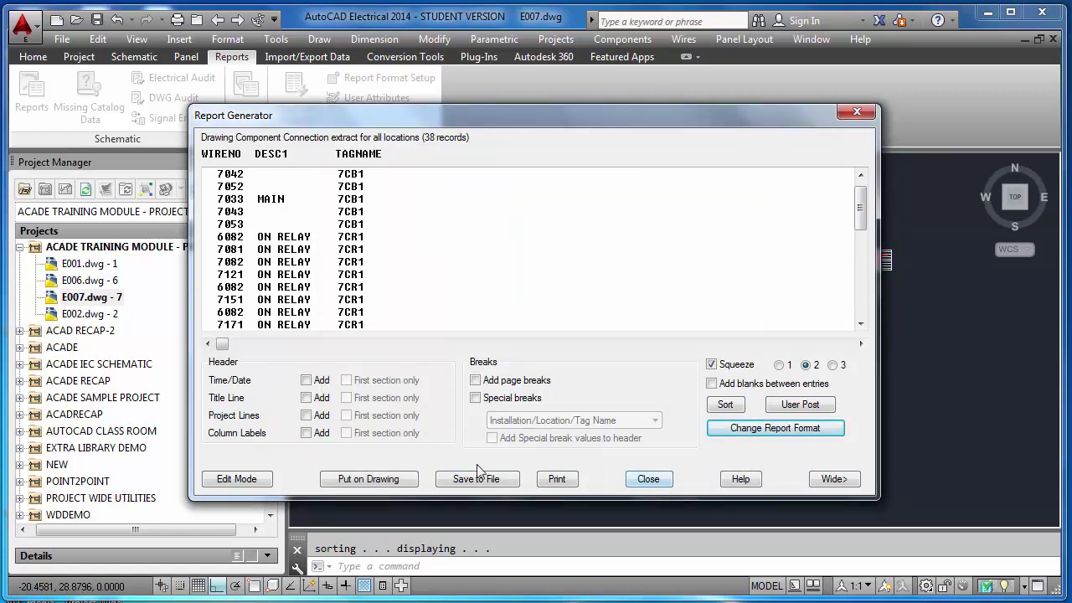
# - Insert the component wire list as a new drawing table beside the From/To table, and close the report
pyautogui.click(377, 479)
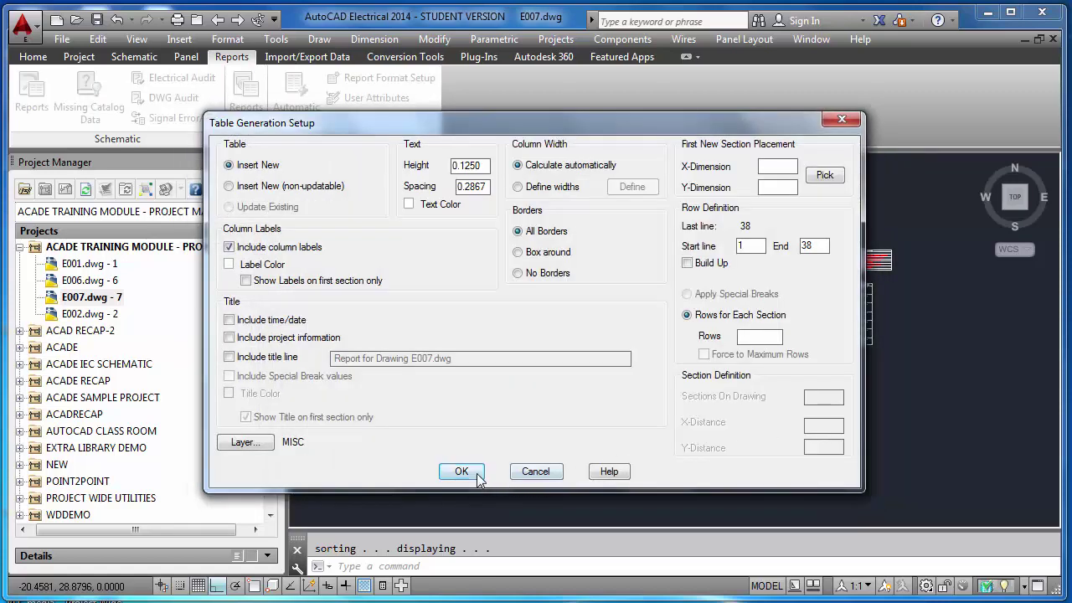
pyautogui.click(477, 474)
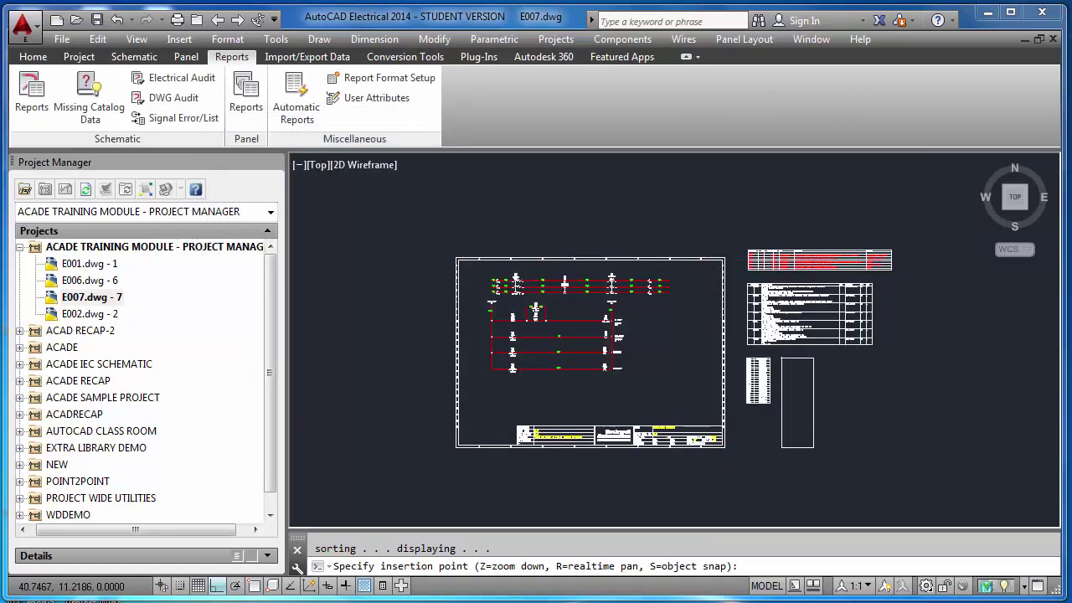
pyautogui.click(781, 358)
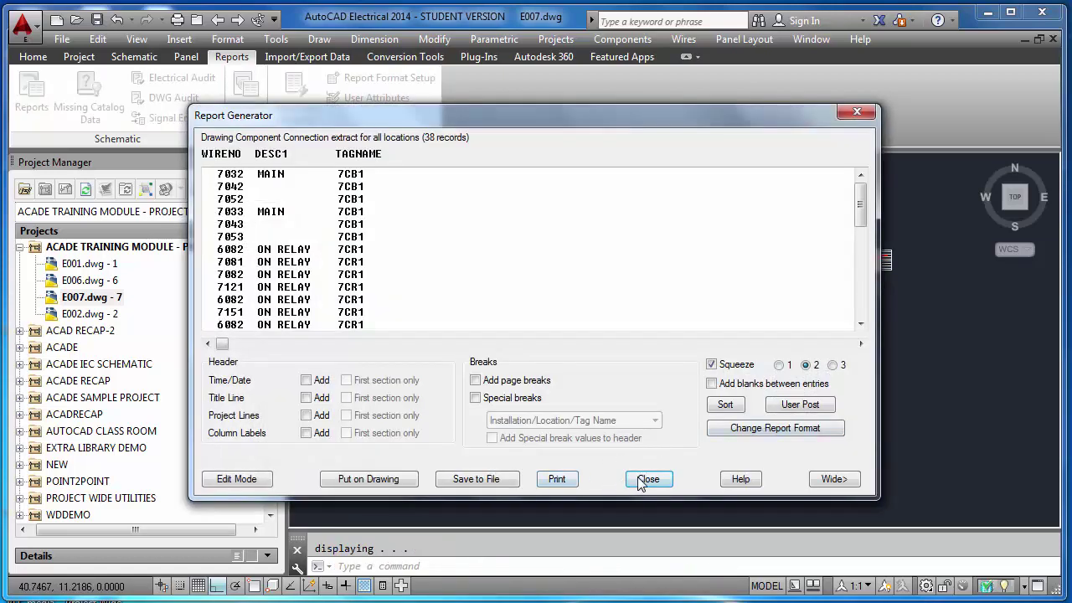
pyautogui.click(645, 479)
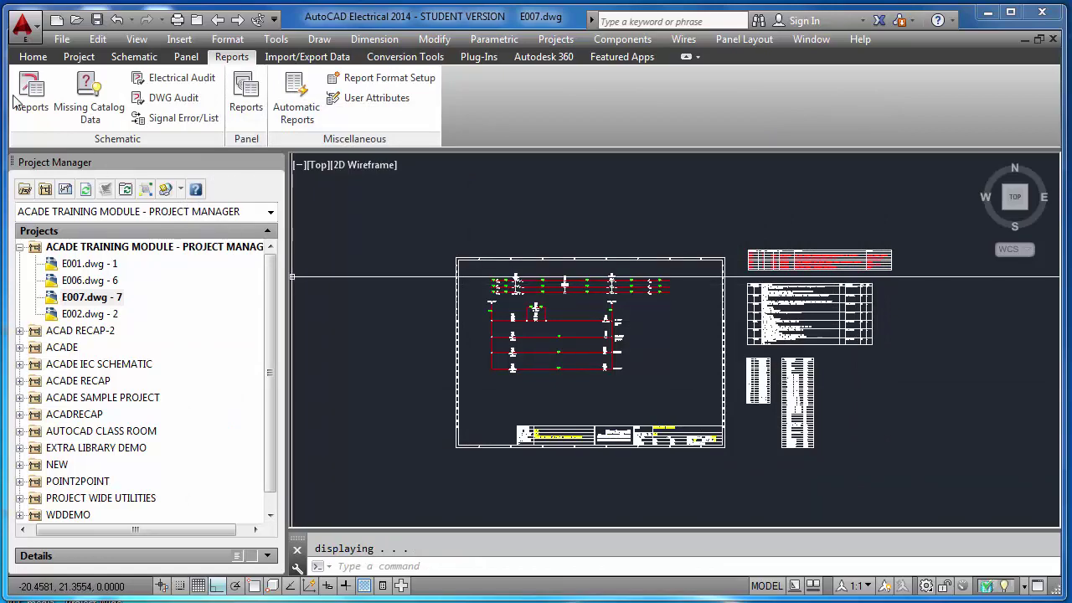
pyautogui.click(41, 105)
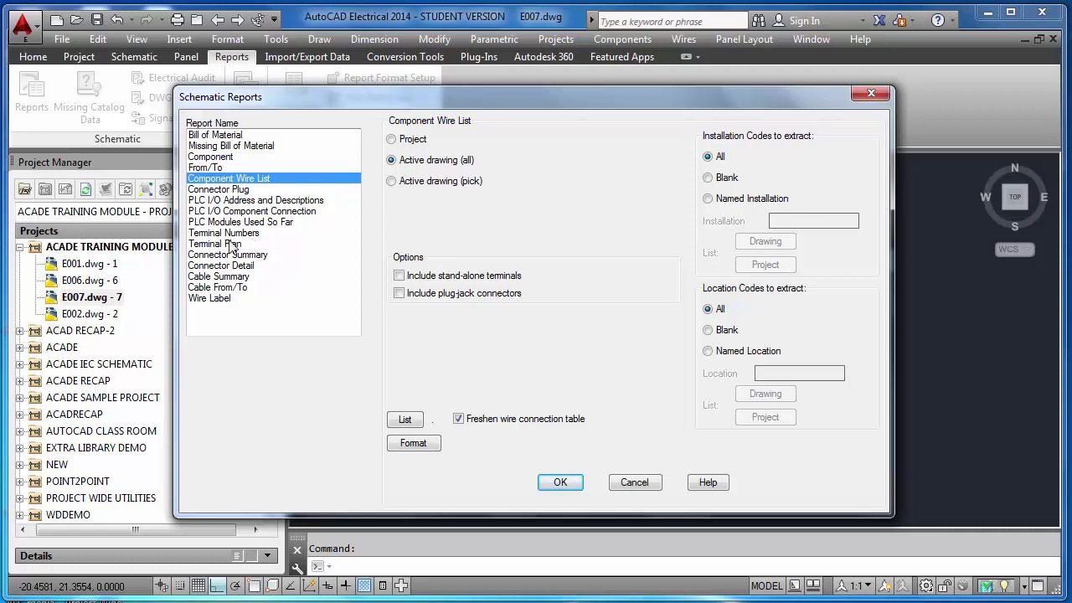
pyautogui.click(634, 483)
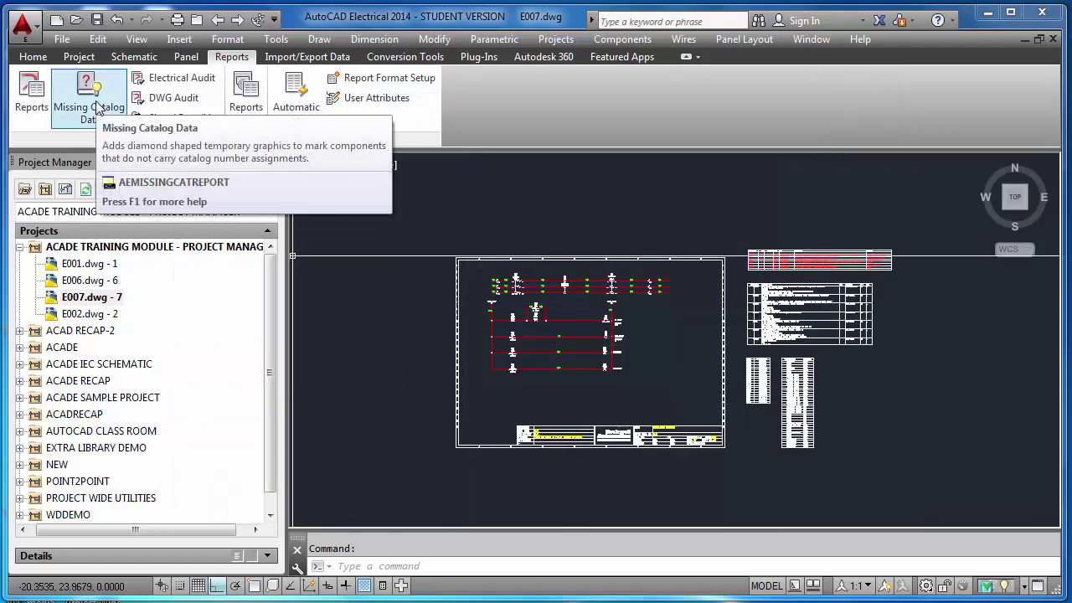
pyautogui.scroll(5, 560, 291)
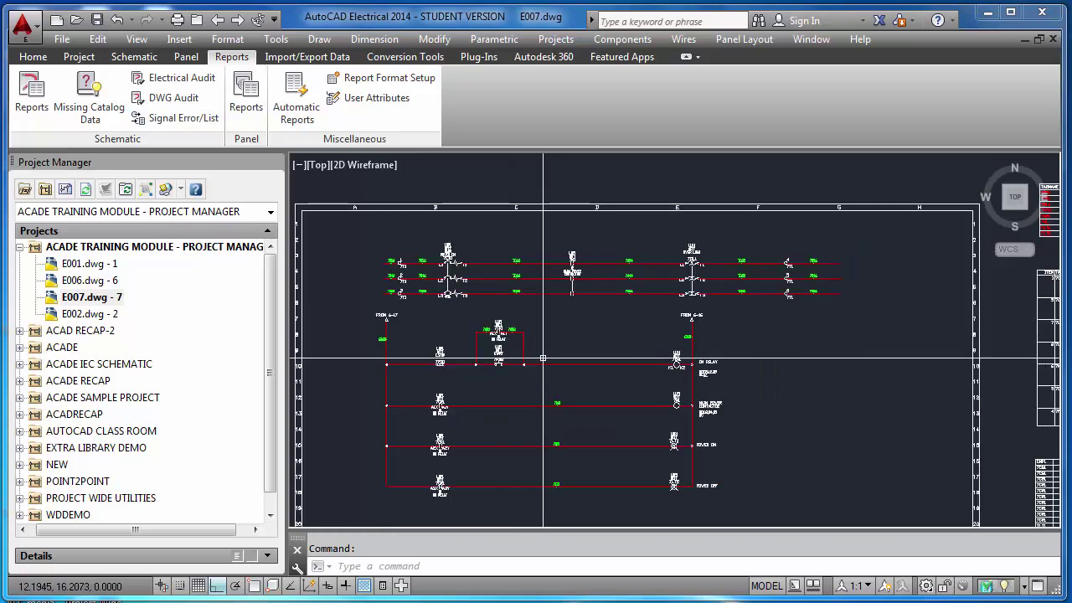
# - Mark the components without catalog assignments on the active drawing using Missing Catalog Data
pyautogui.scroll(2, 635, 397)
pyautogui.scroll(-4, 586, 411)
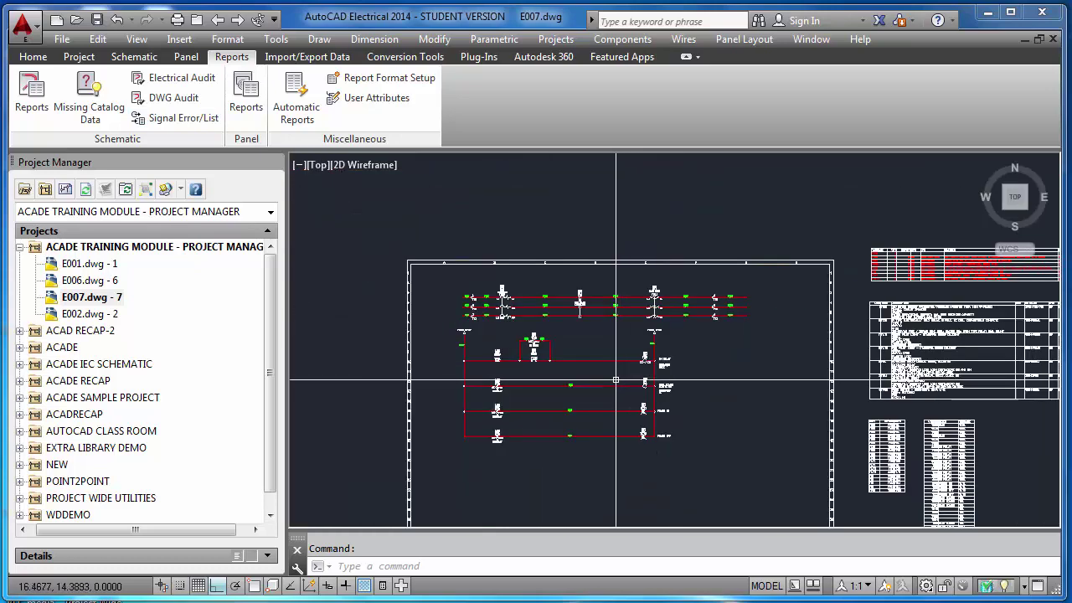
pyautogui.scroll(2, 563, 418)
pyautogui.scroll(1, 565, 409)
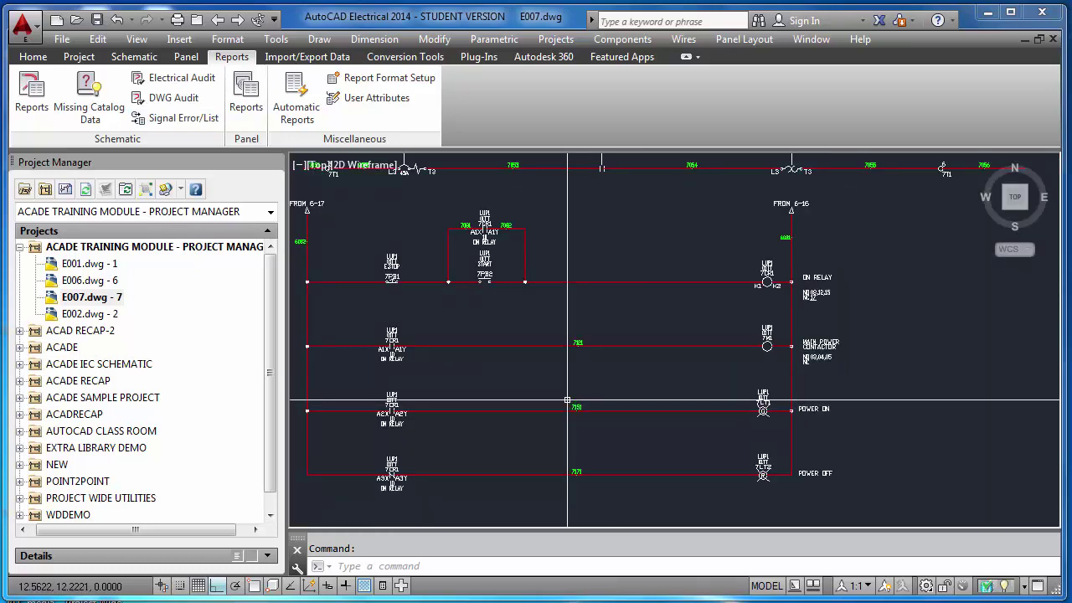
pyautogui.scroll(-1, 577, 385)
pyautogui.scroll(2, 645, 276)
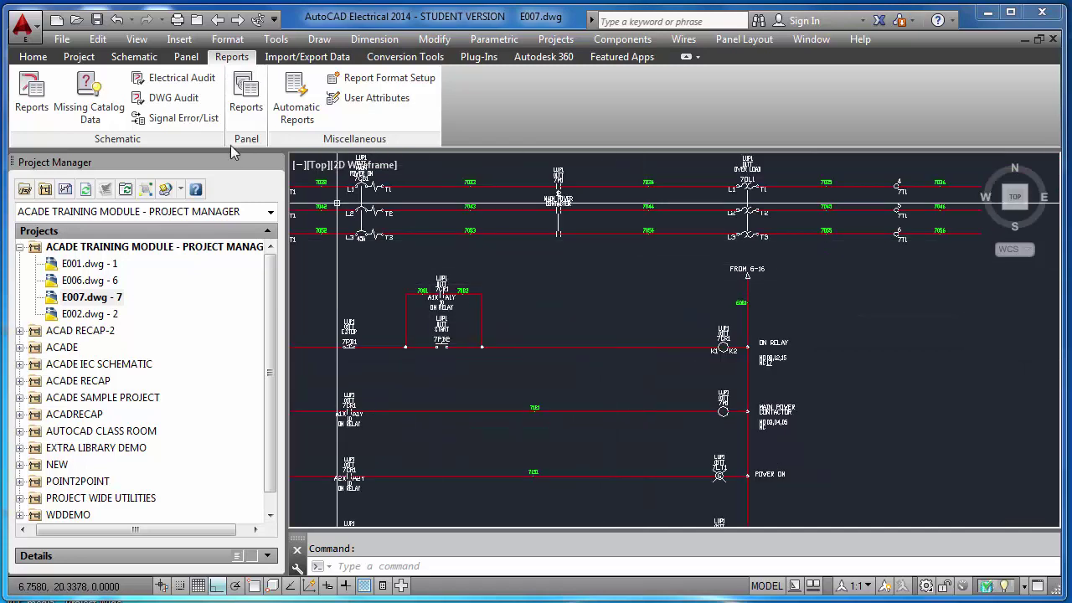
pyautogui.click(97, 94)
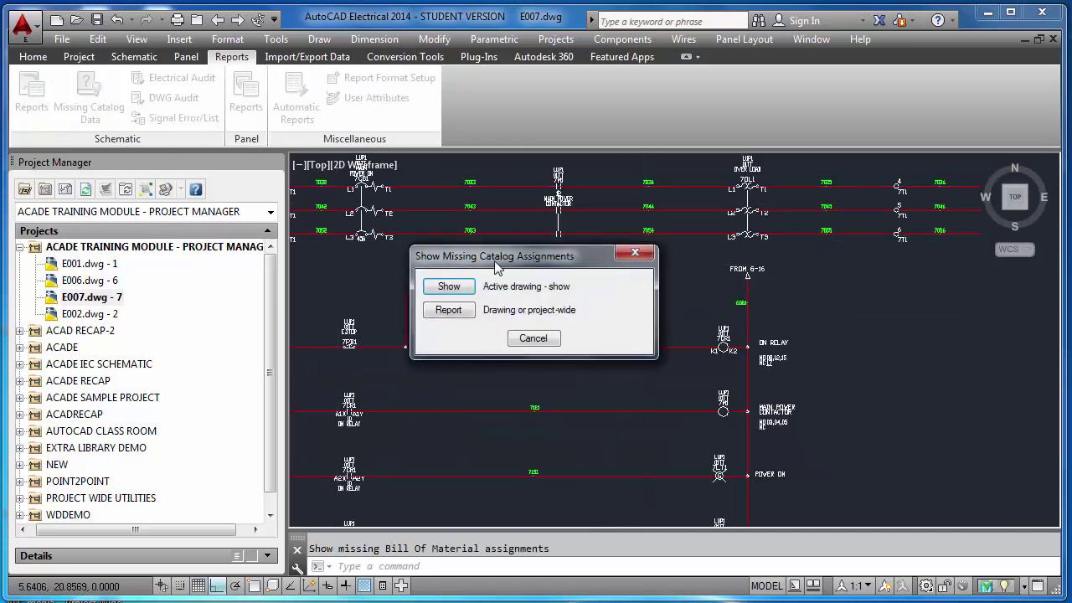
pyautogui.moveTo(496, 266); pyautogui.dragTo(618, 269)
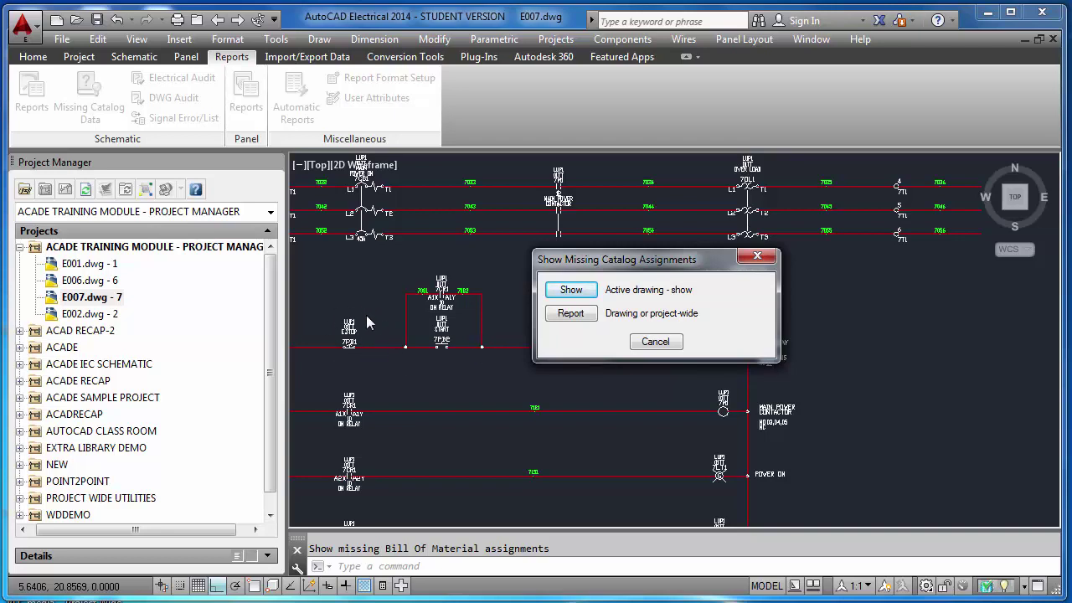
pyautogui.click(574, 296)
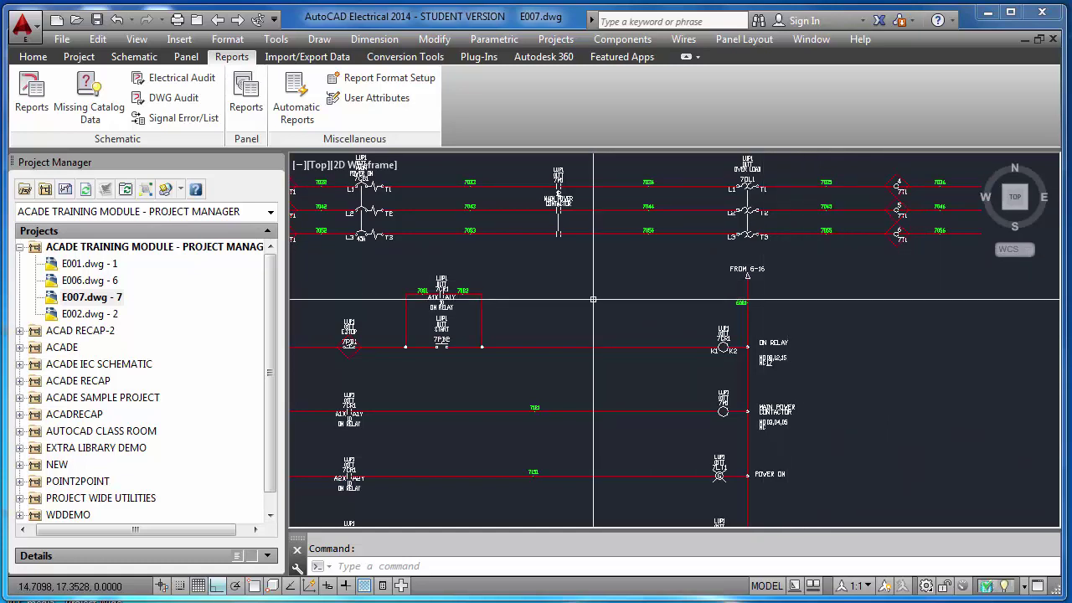
# - Generate a project Missing Bill of Material report processing only E007.dwg, saving the drawing in the process, and exit the report
pyautogui.click(94, 98)
pyautogui.click(446, 309)
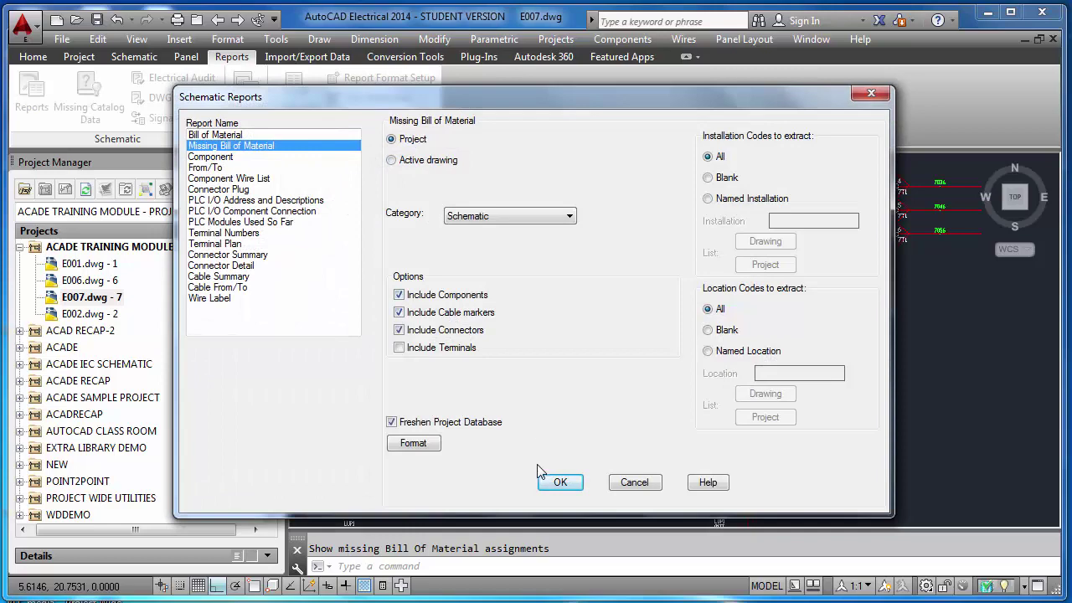
pyautogui.click(558, 482)
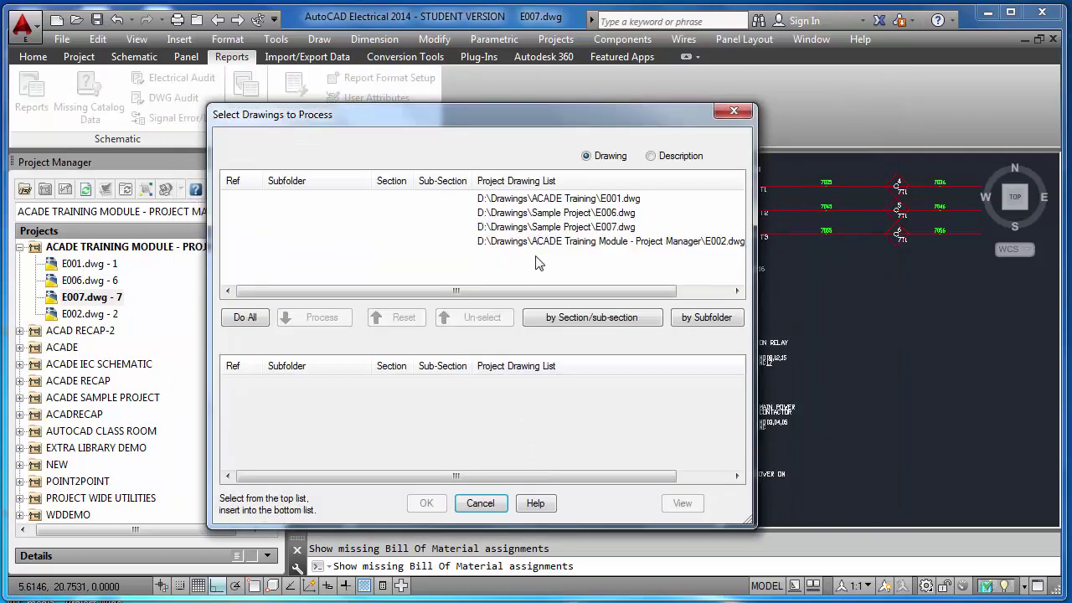
pyautogui.click(600, 226)
pyautogui.click(327, 319)
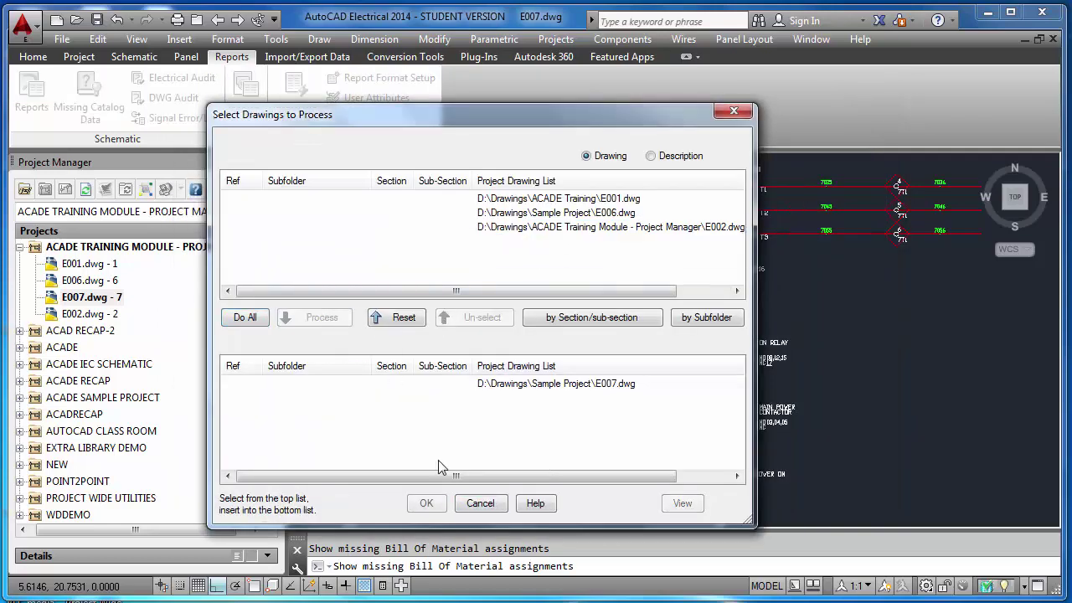
pyautogui.click(426, 503)
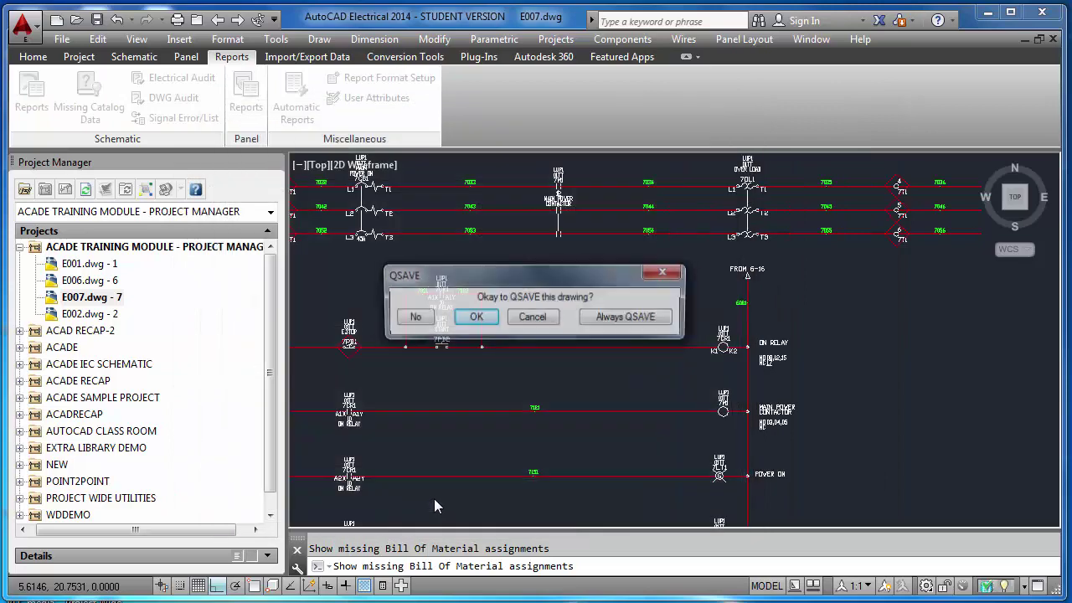
pyautogui.click(477, 317)
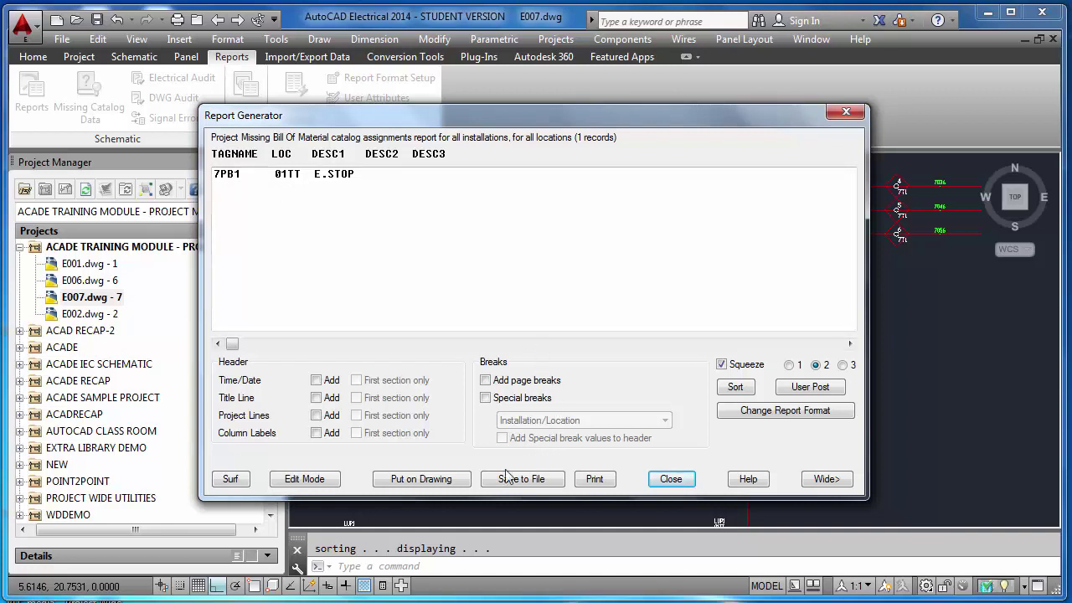
pyautogui.click(439, 484)
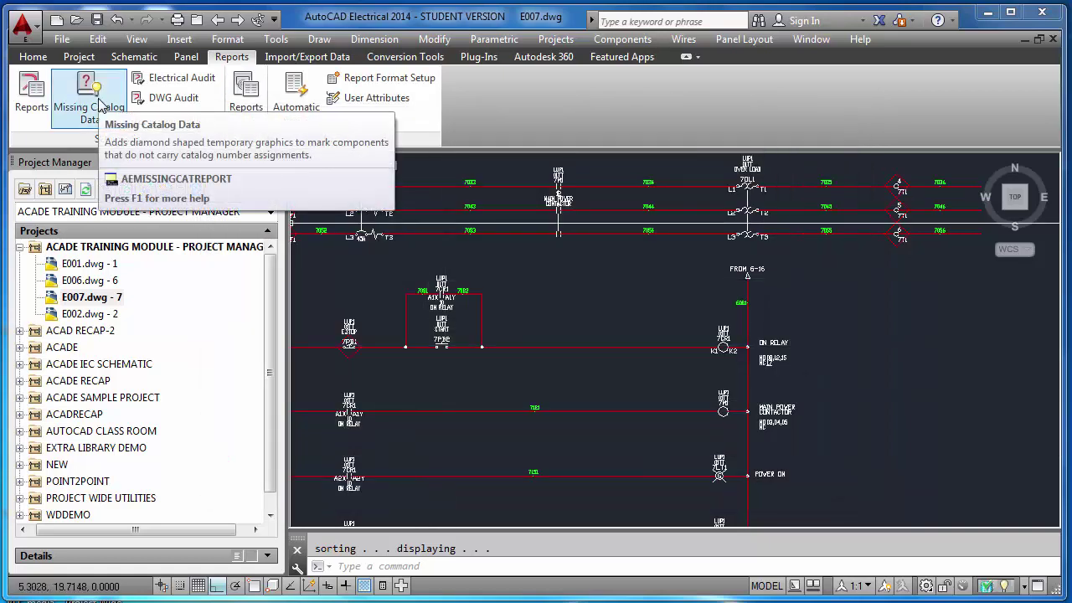
# - Generate a schematic Bill of Material report for the active drawing in Normal Tallied Format
pyautogui.click(32, 96)
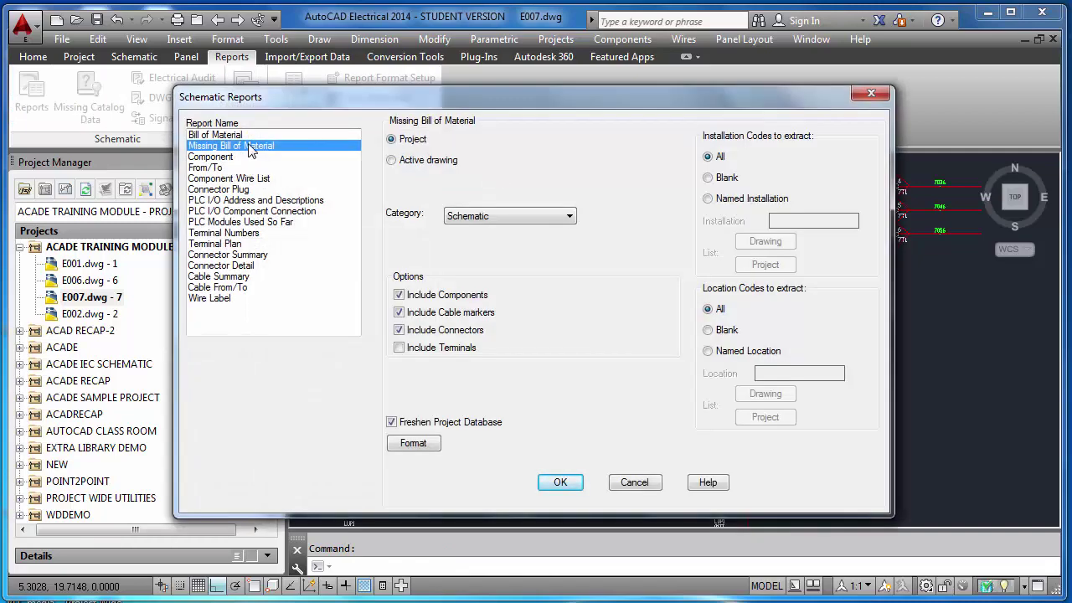
pyautogui.click(247, 135)
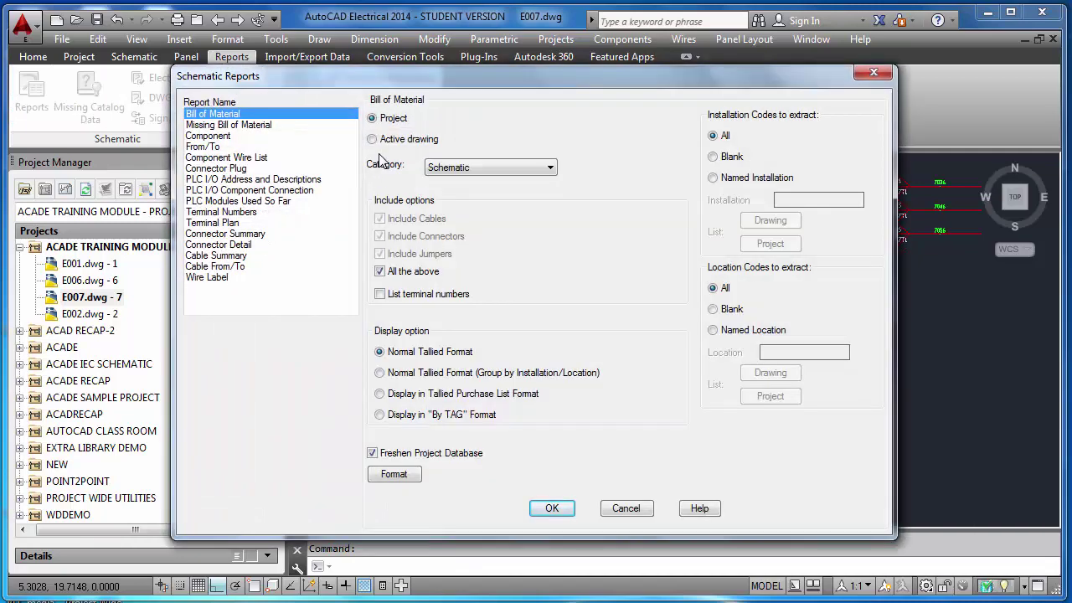
pyautogui.click(388, 144)
pyautogui.click(555, 505)
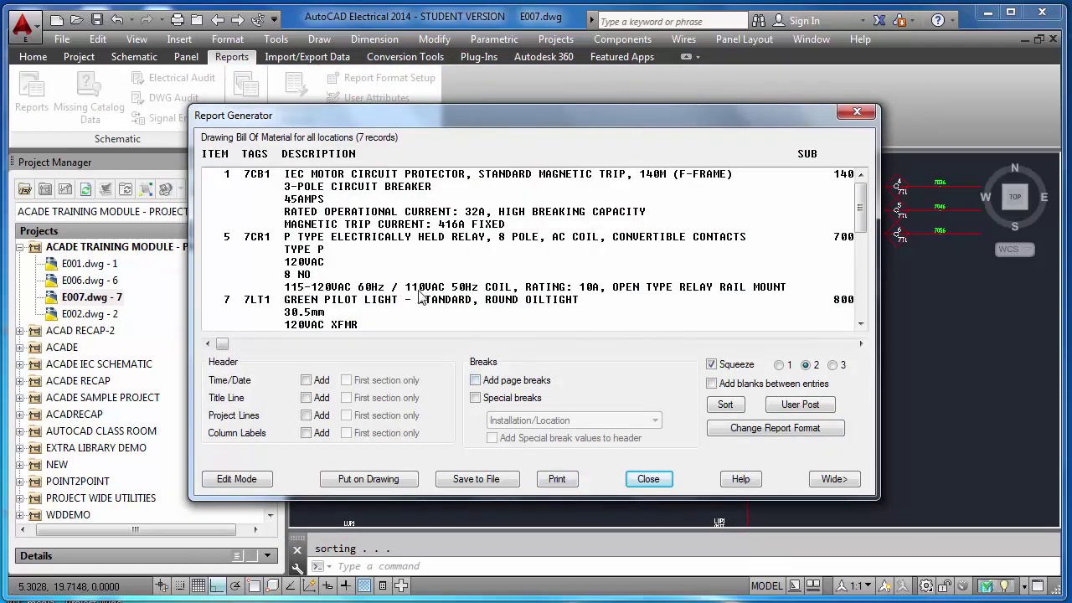
# - Edit the bill of material report to move the 7CR1 relay entry above 7CB1, and close the report without placing it
pyautogui.click(237, 479)
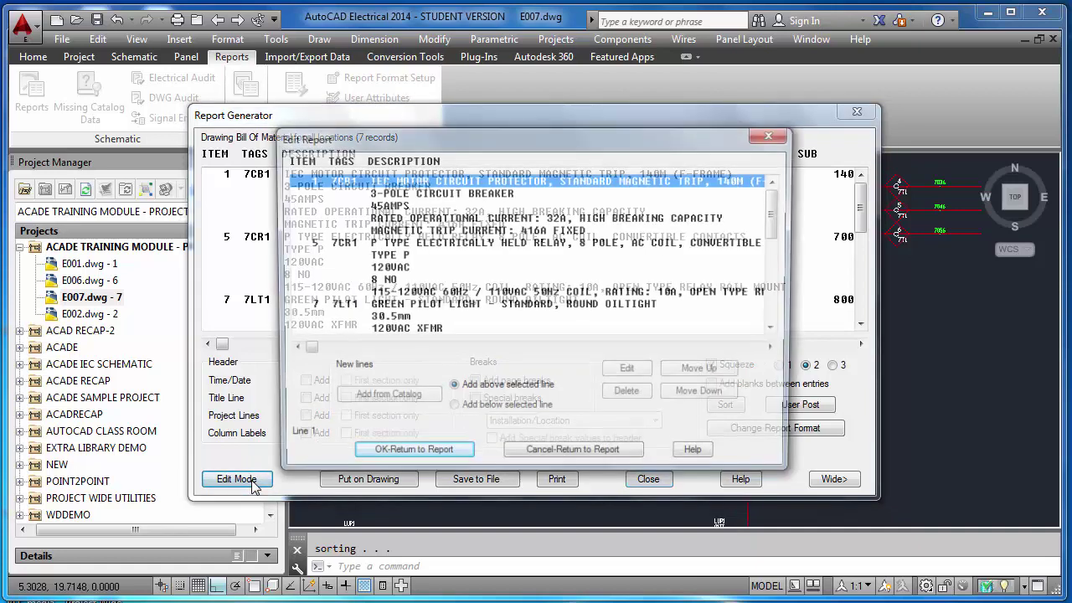
pyautogui.click(400, 255)
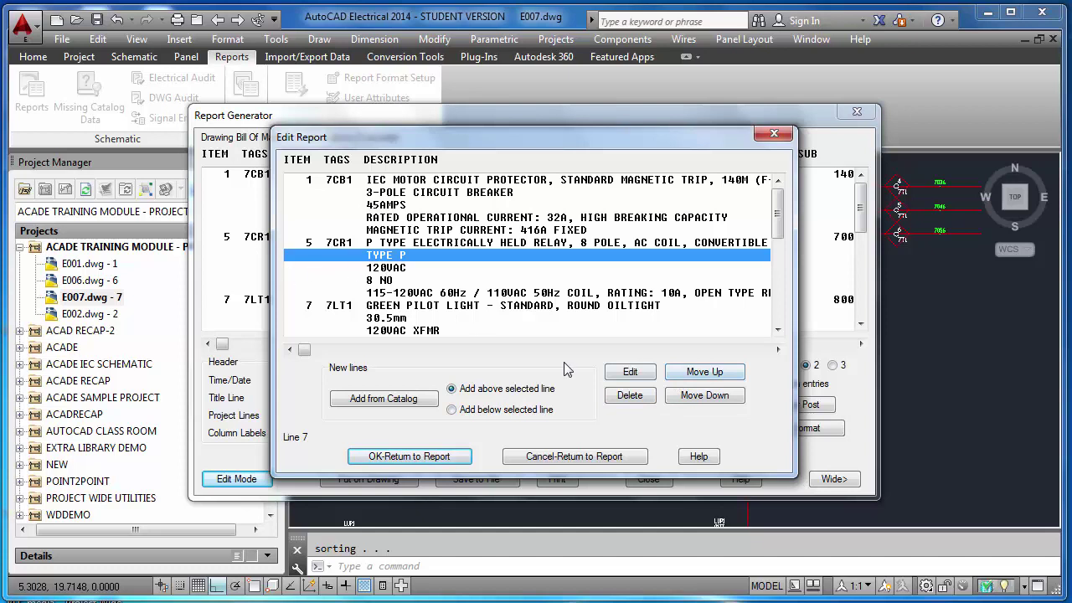
pyautogui.click(704, 372)
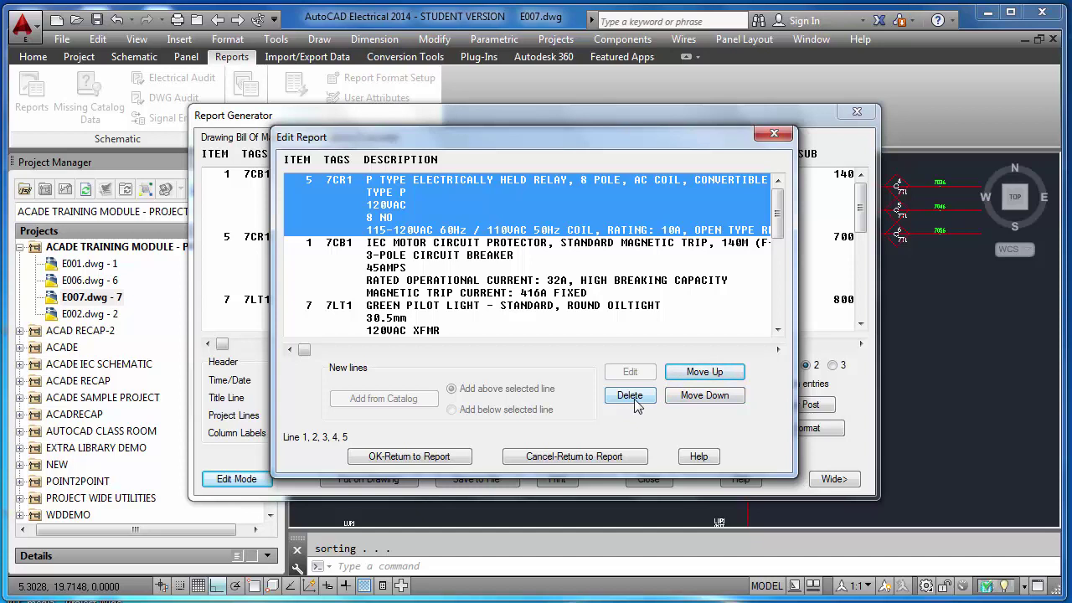
pyautogui.click(458, 463)
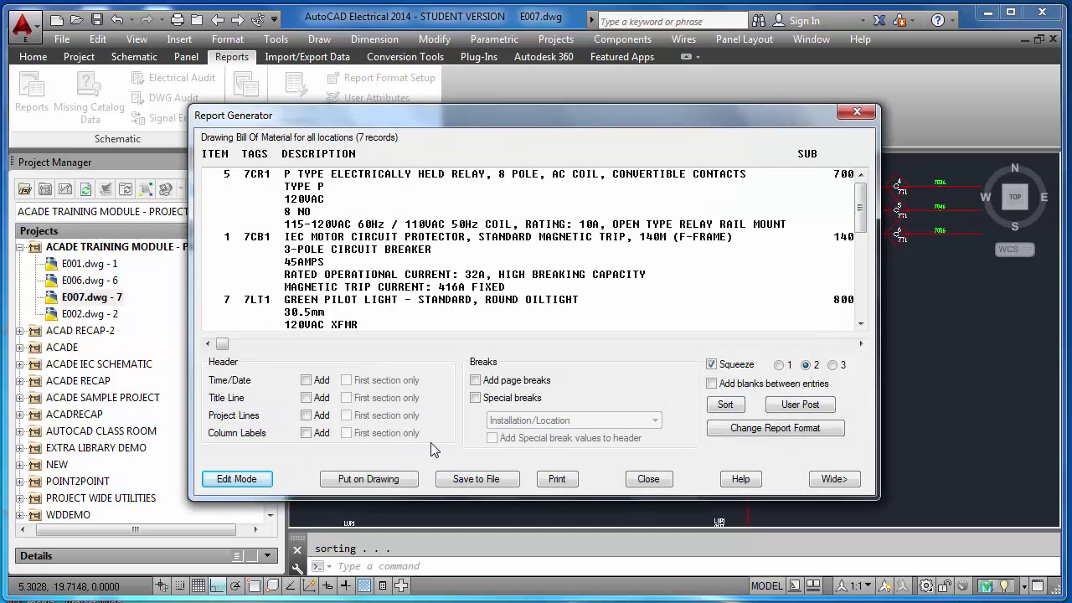
pyautogui.click(648, 479)
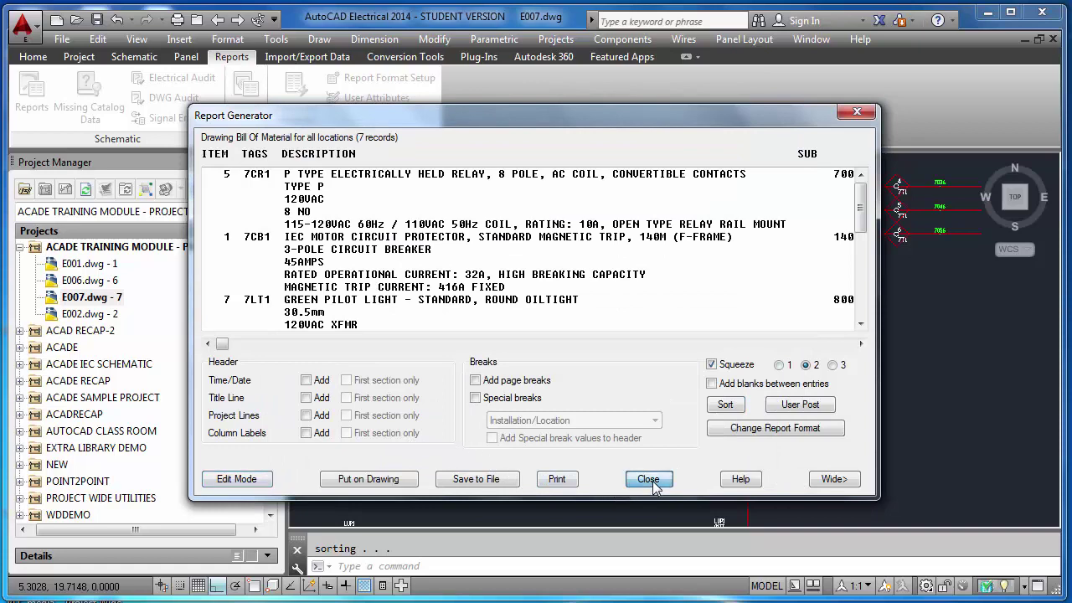
# - Zoom to the drawing extents, including the report tables, and save E007.dwg
pyautogui.scroll(-5, 520, 390)
pyautogui.write('z')
pyautogui.press('Return')
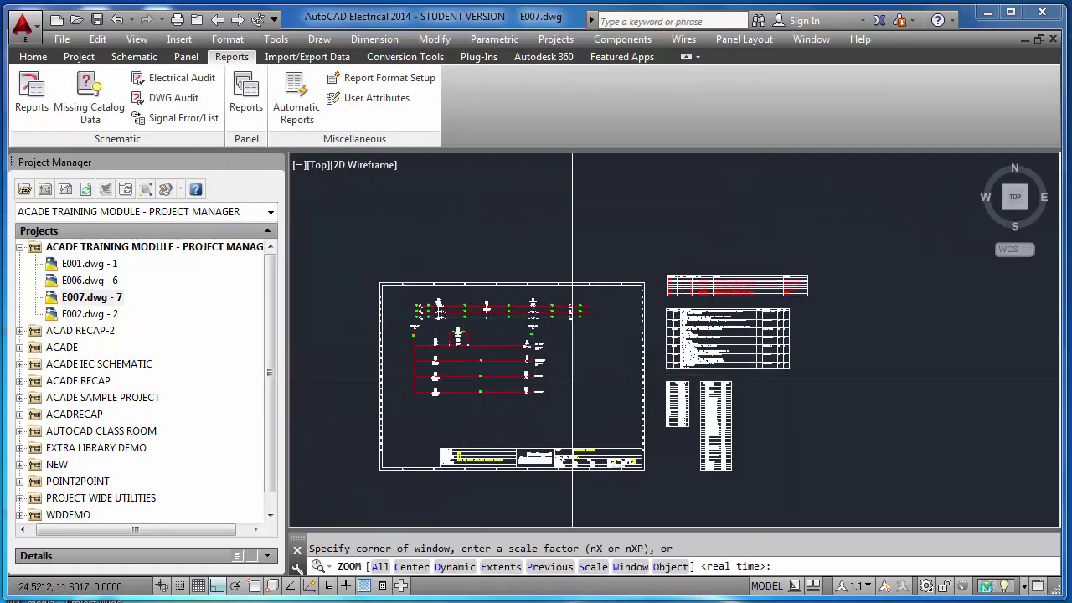
pyautogui.write('E')
pyautogui.press('Return')
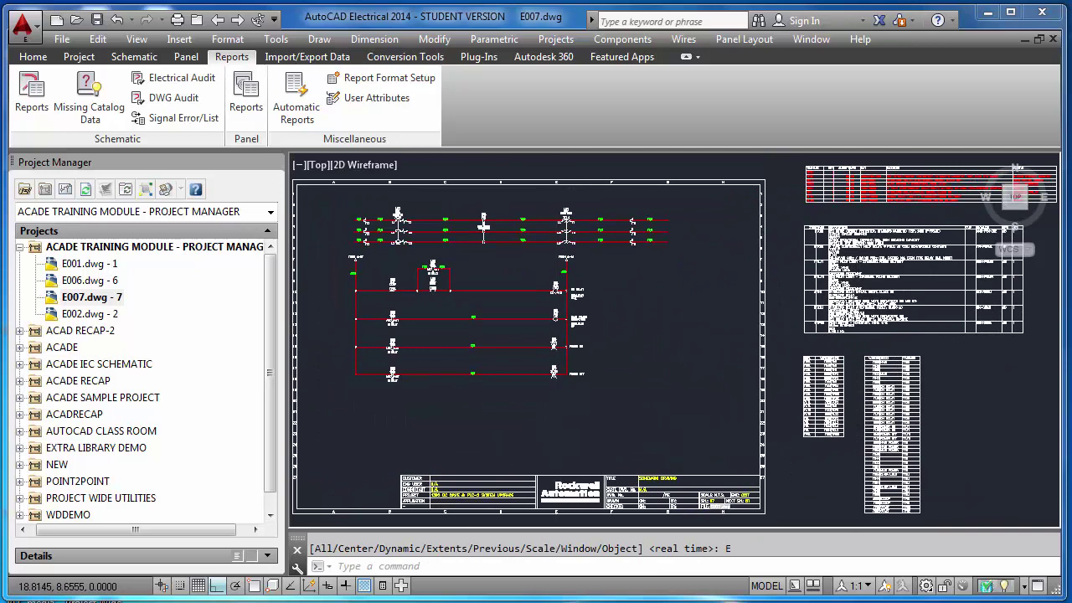
pyautogui.hotkey('ctrl', 's')
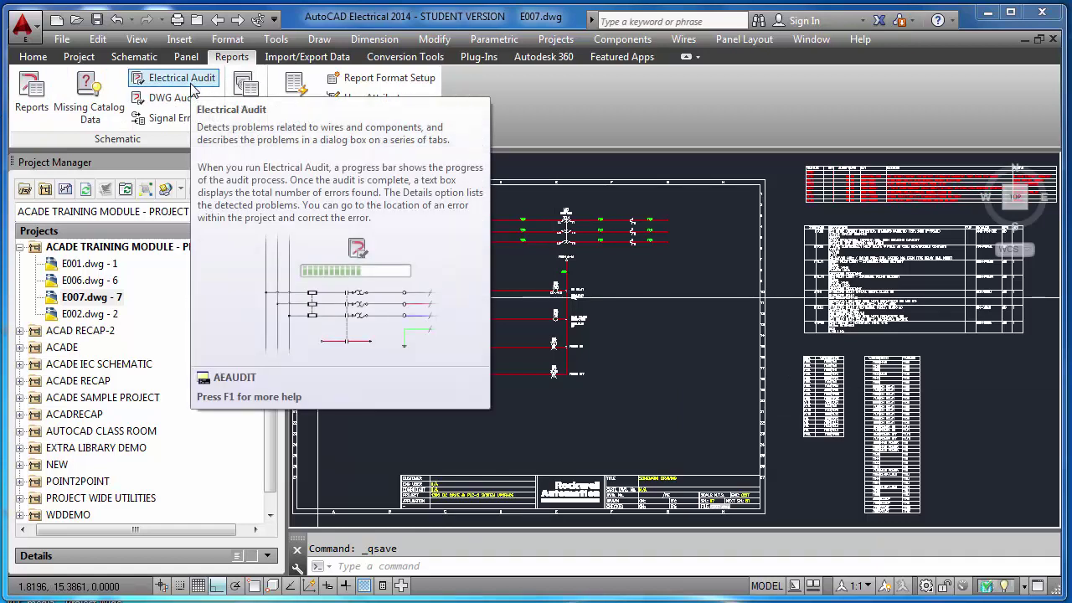
# - Run an Electrical Audit on the project, switch it to the active drawing, and show the error details
pyautogui.click(194, 91)
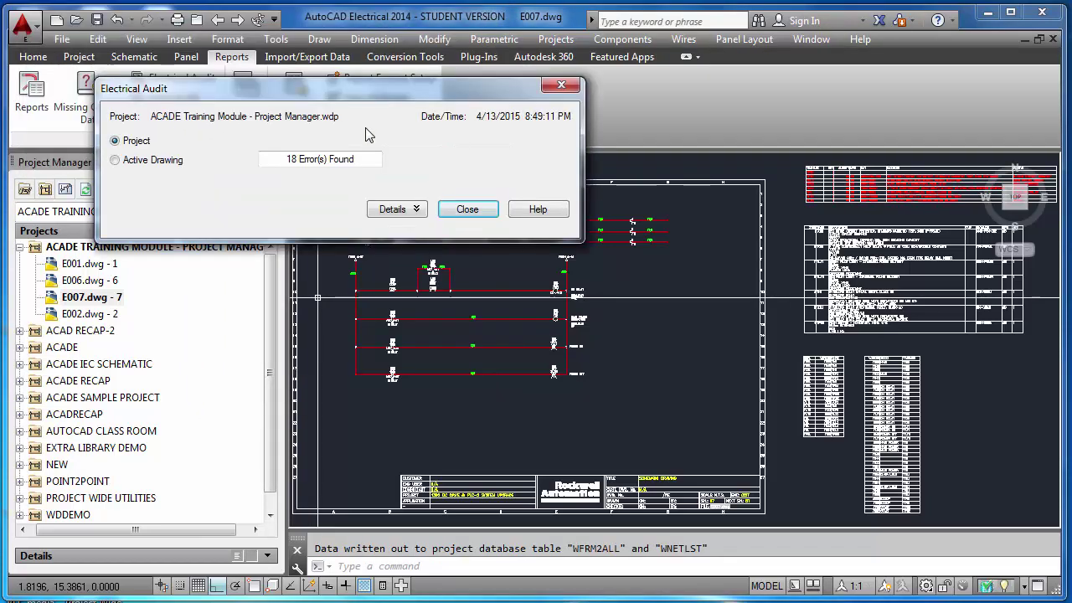
pyautogui.moveTo(228, 17); pyautogui.dragTo(360, 128)
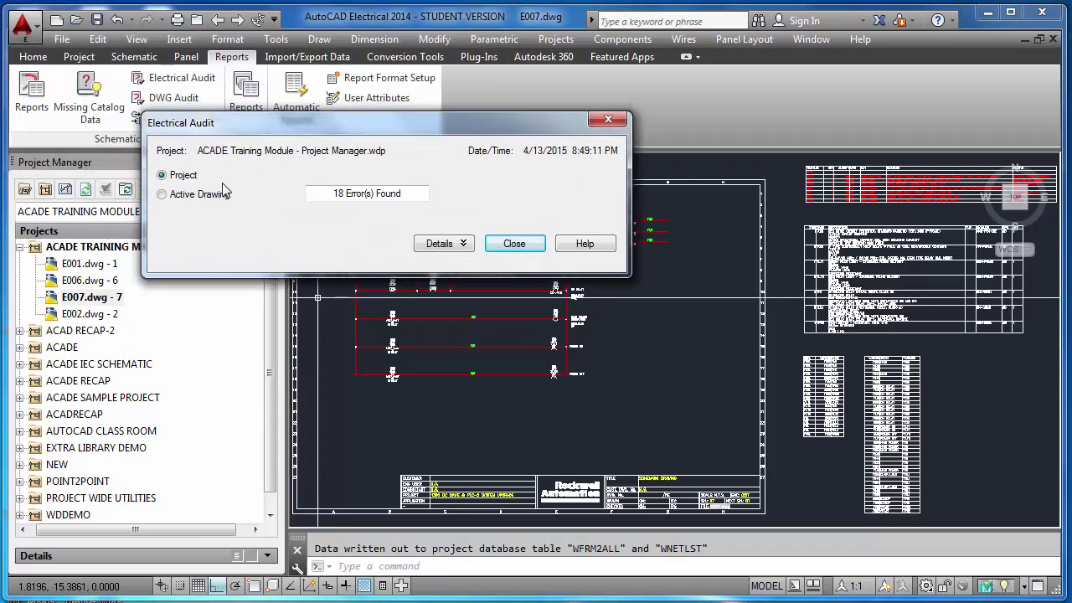
pyautogui.click(165, 197)
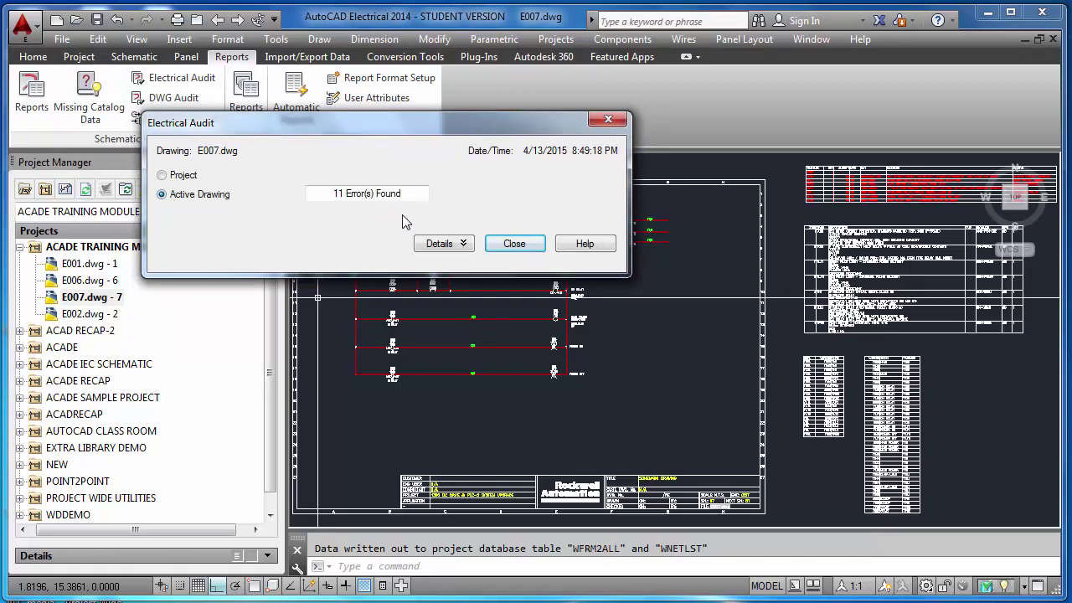
pyautogui.click(459, 246)
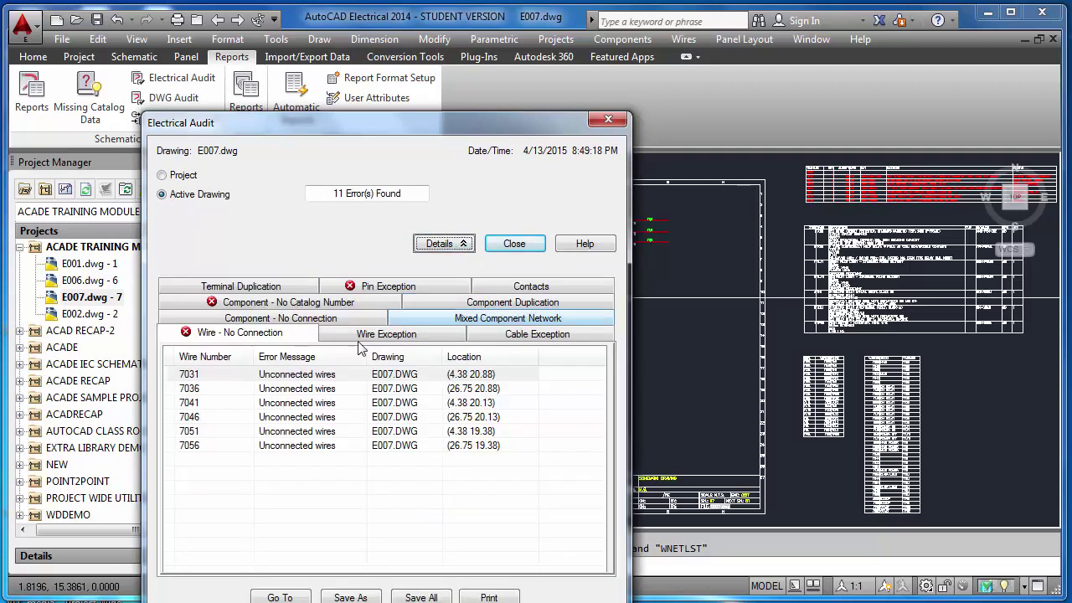
# - Go to the unconnected wires 7031 and 7036 from the audit's Wire - No Connection errors and examine them in the schematic
pyautogui.click(198, 378)
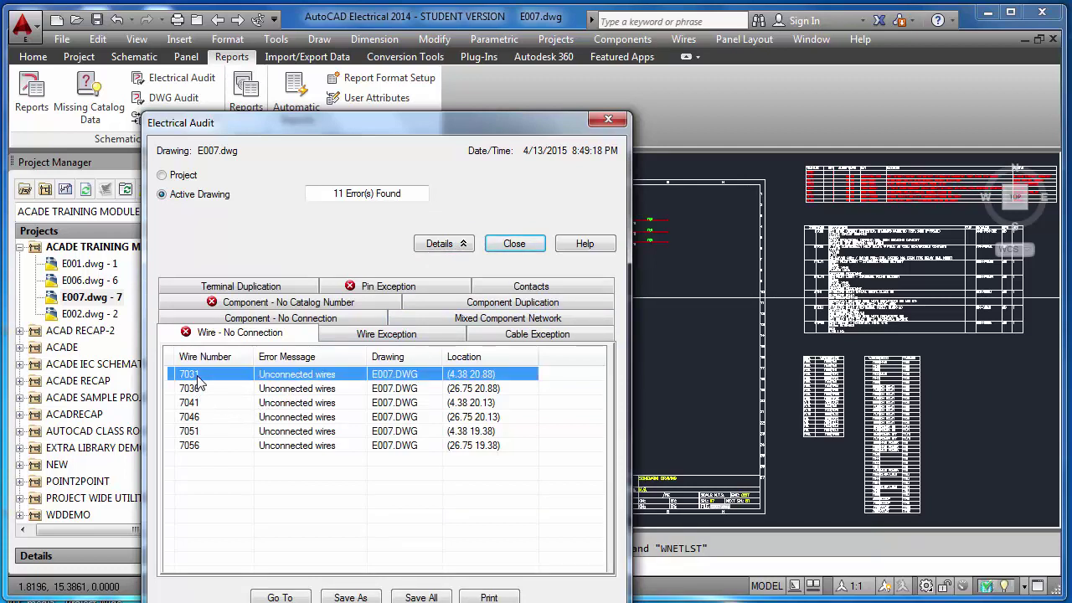
pyautogui.click(280, 597)
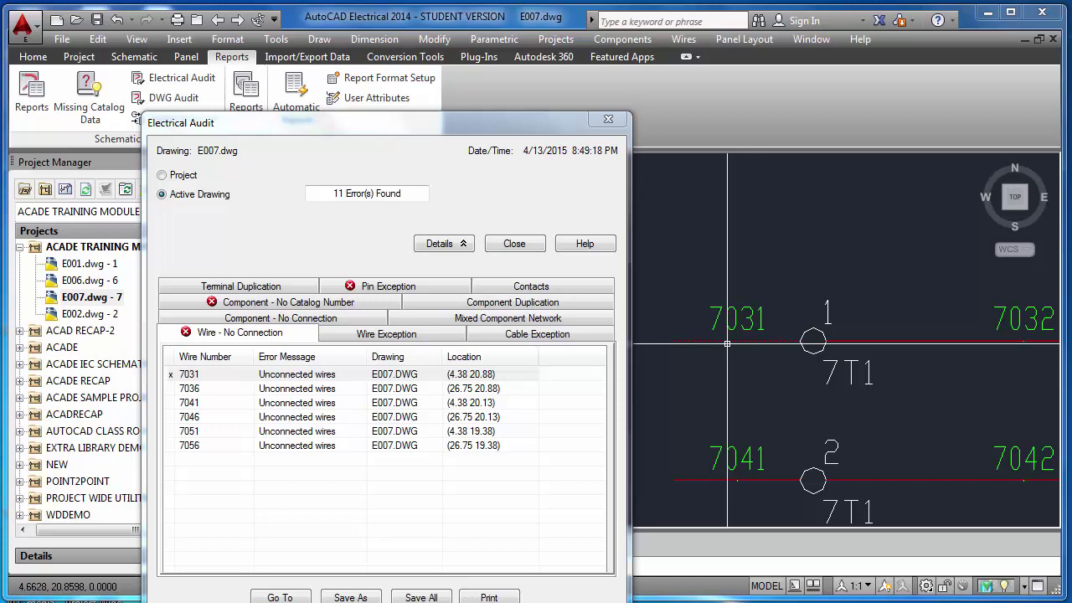
pyautogui.click(186, 390)
pyautogui.click(281, 595)
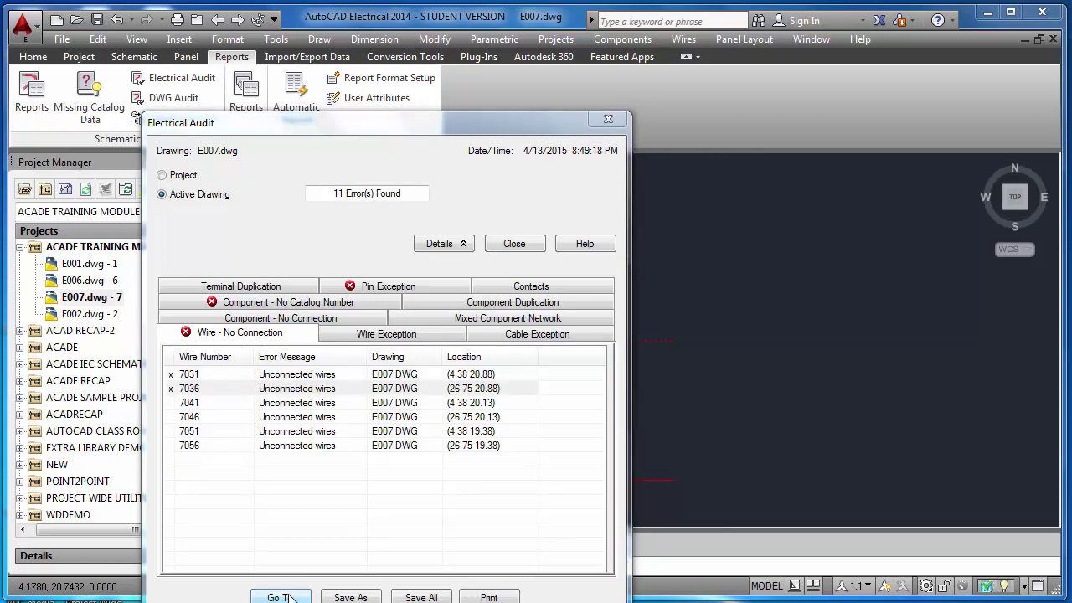
pyautogui.moveTo(502, 127)
pyautogui.mouseDown()
pyautogui.moveTo(297, 93)
pyautogui.moveTo(257, 64)
pyautogui.mouseUp()
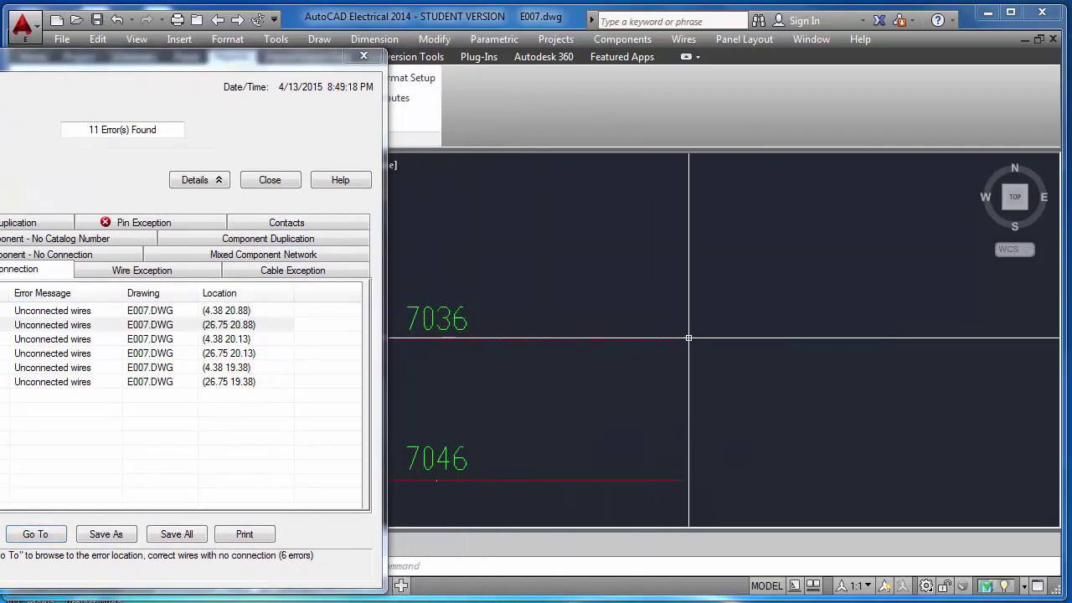
pyautogui.moveTo(259, 64); pyautogui.dragTo(595, 120)
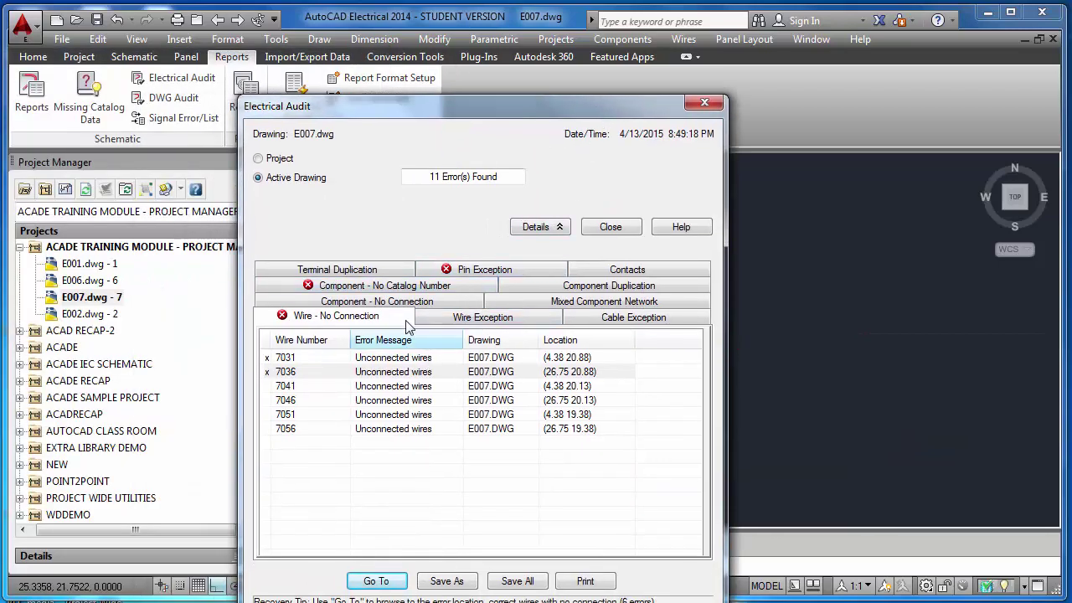
pyautogui.click(268, 387)
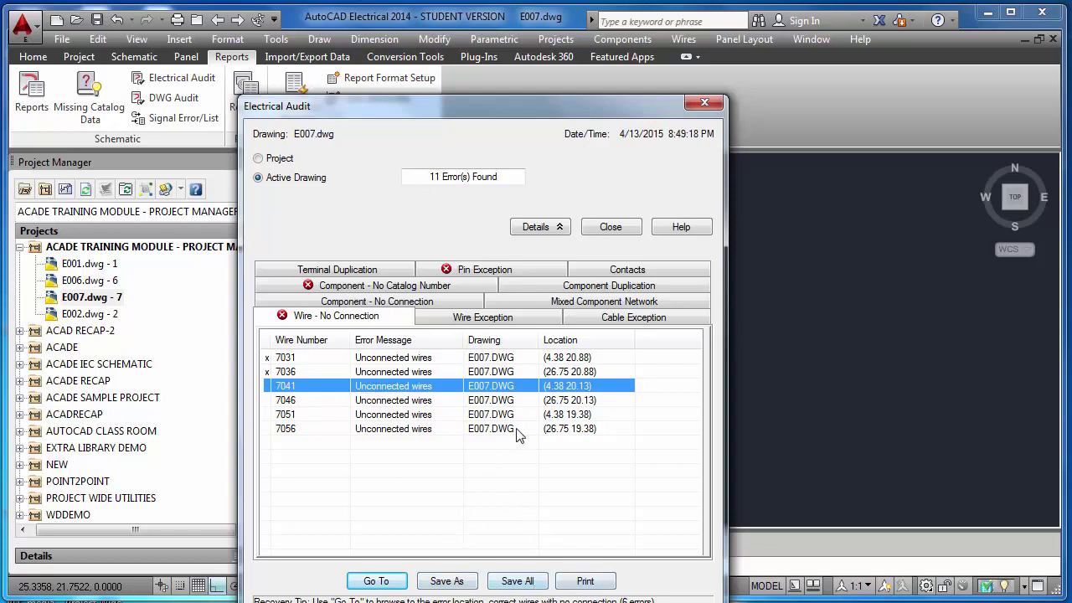
# - Check the audit's wire exceptions, go to component 7PB1 listed without a catalog number, and close the audit
pyautogui.click(488, 318)
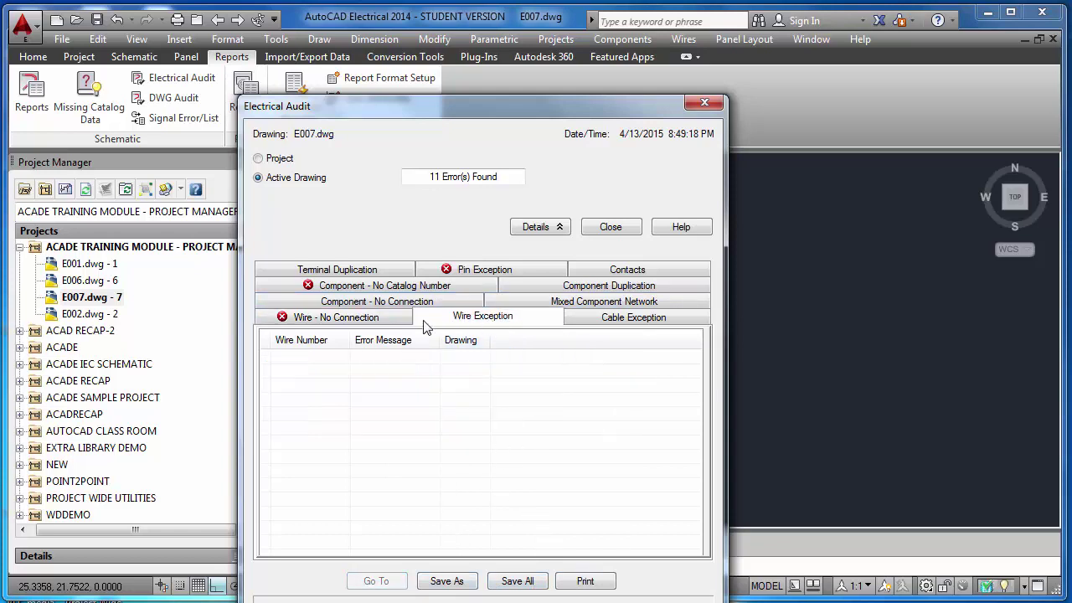
pyautogui.click(369, 285)
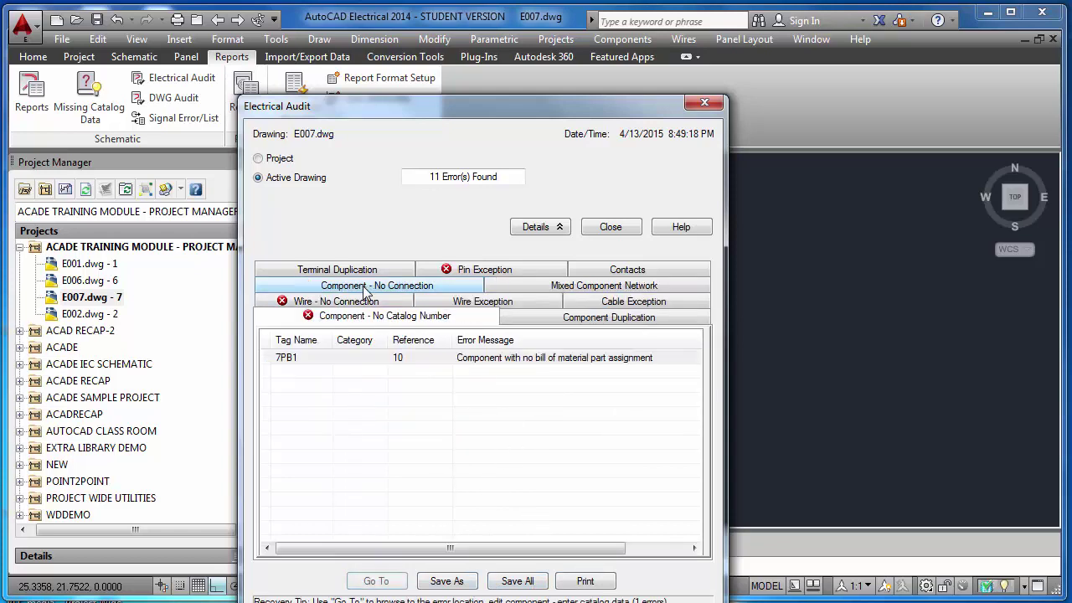
pyautogui.click(307, 361)
pyautogui.click(376, 580)
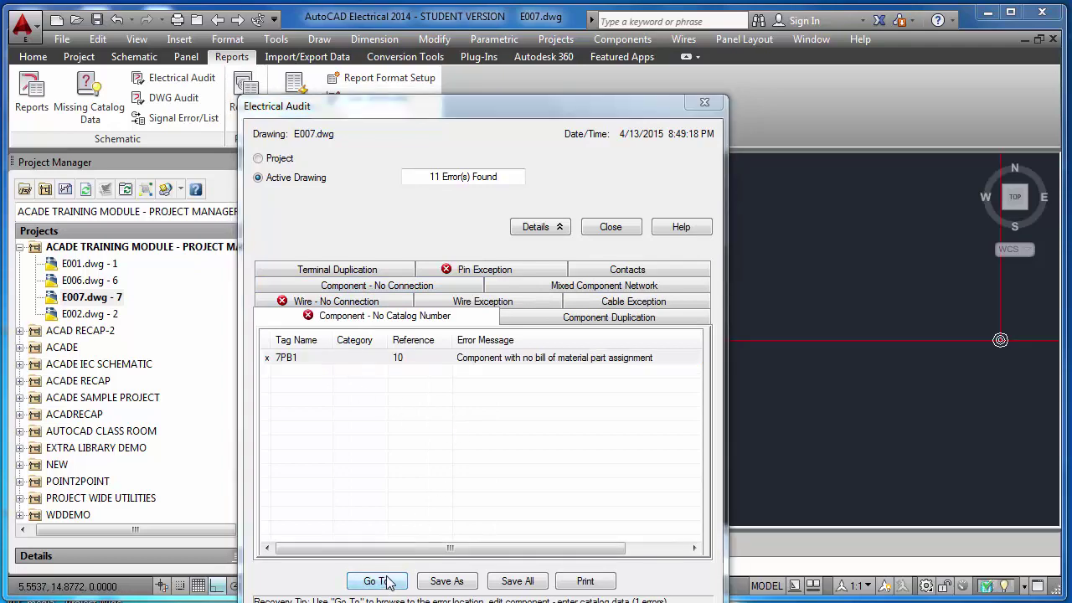
pyautogui.moveTo(550, 109)
pyautogui.mouseDown()
pyautogui.moveTo(208, 234)
pyautogui.moveTo(444, 143)
pyautogui.moveTo(436, 136)
pyautogui.mouseUp()
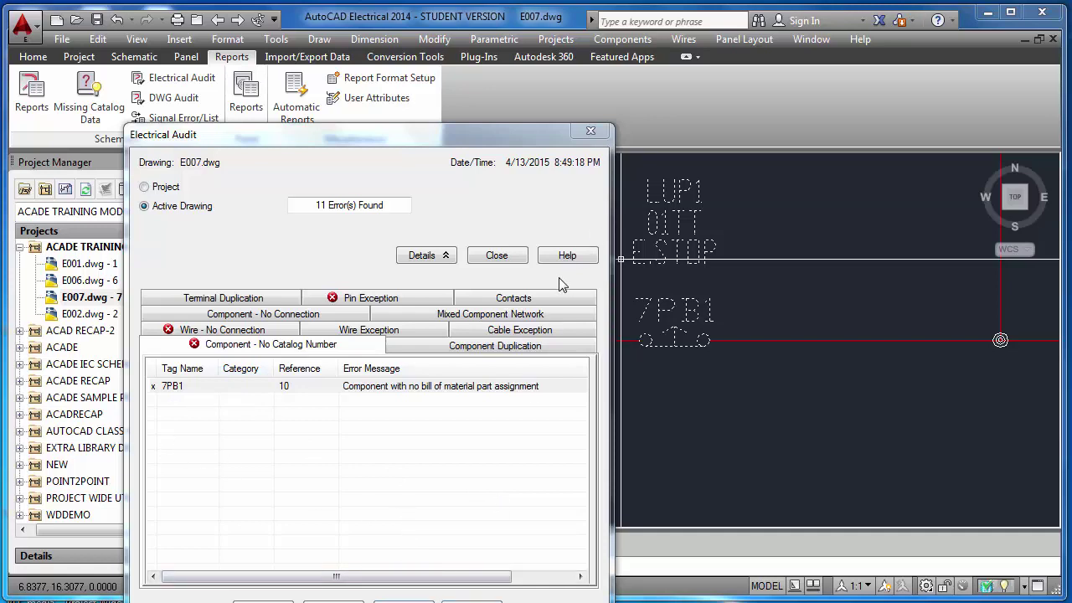
pyautogui.click(494, 254)
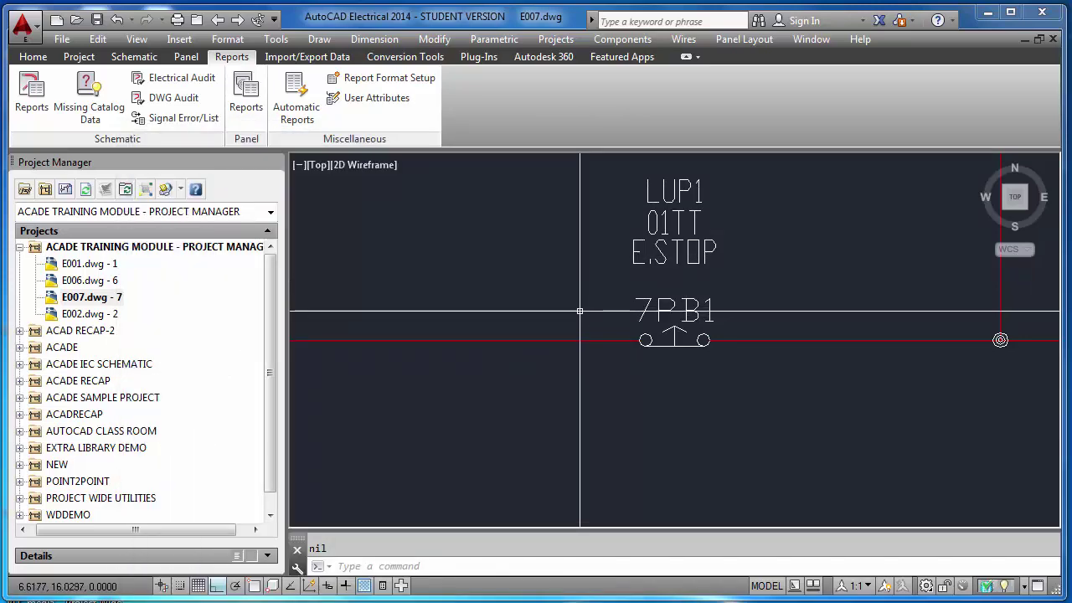
# - Return from the 7PB1 close-up to the full drawing extents and save the drawing again
pyautogui.write('z')
pyautogui.press('Return')
pyautogui.write('e')
pyautogui.press('Return')
pyautogui.press('Escape')
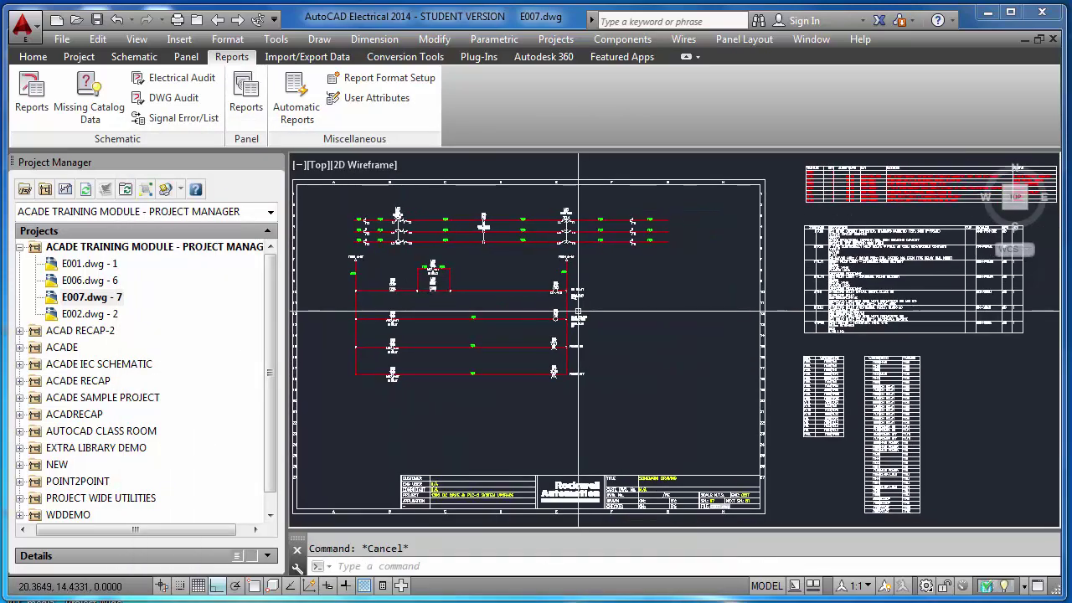
pyautogui.hotkey('ctrl', 's')
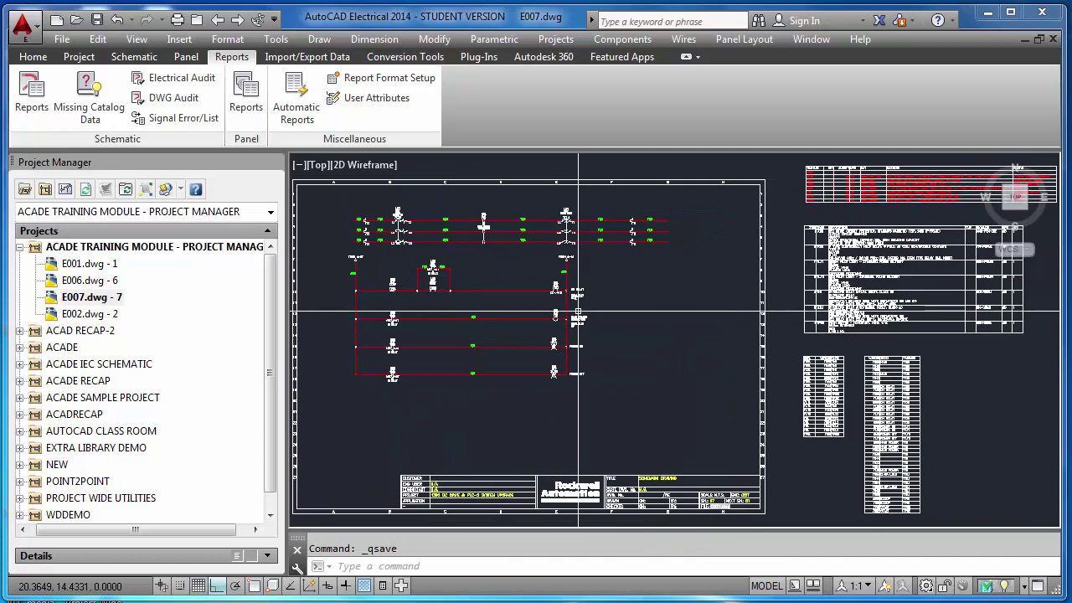